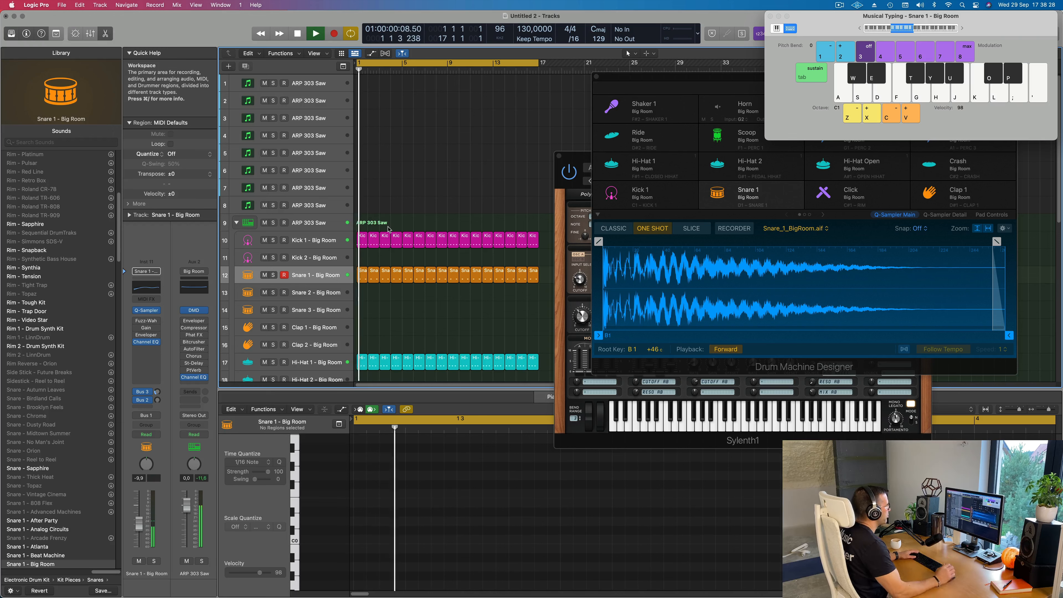
- Stop playback and load another factory soundbank into the Sylenth1 instrument on track 1
left_click(315, 83)
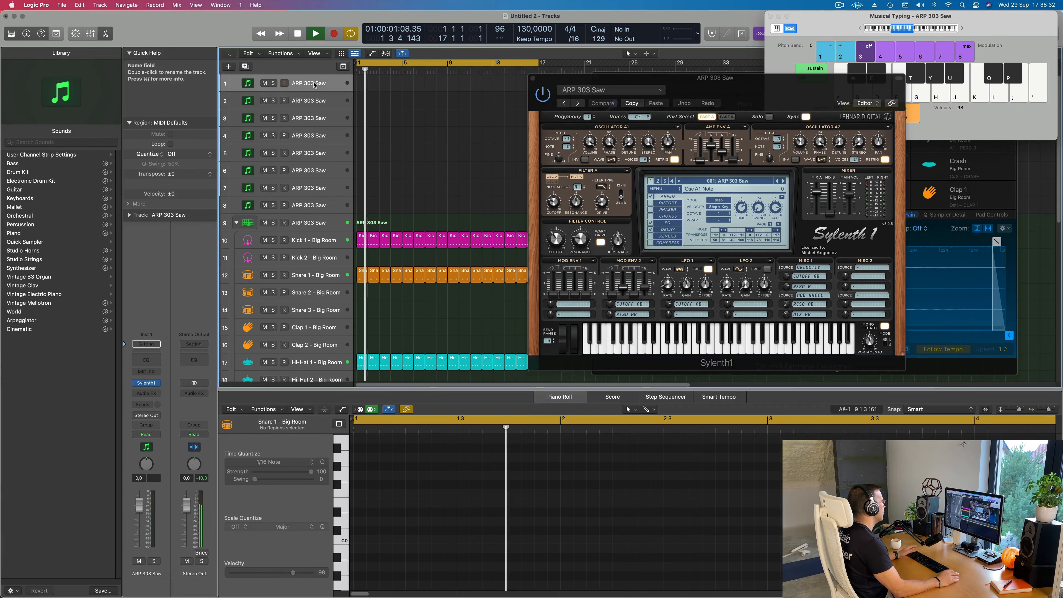
key("space")
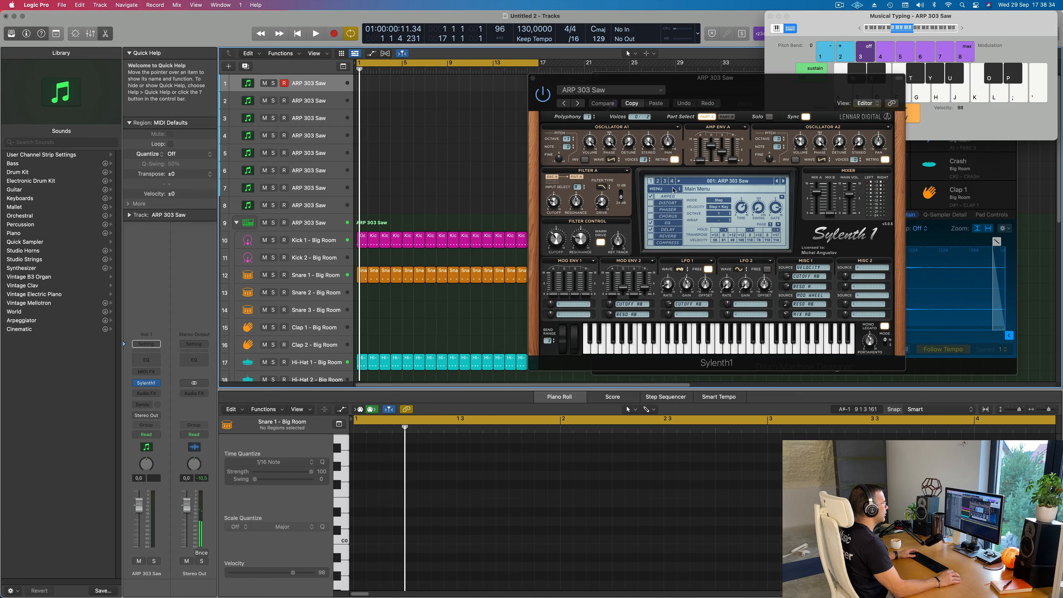
left_click(674, 190)
mouse_move(710, 207)
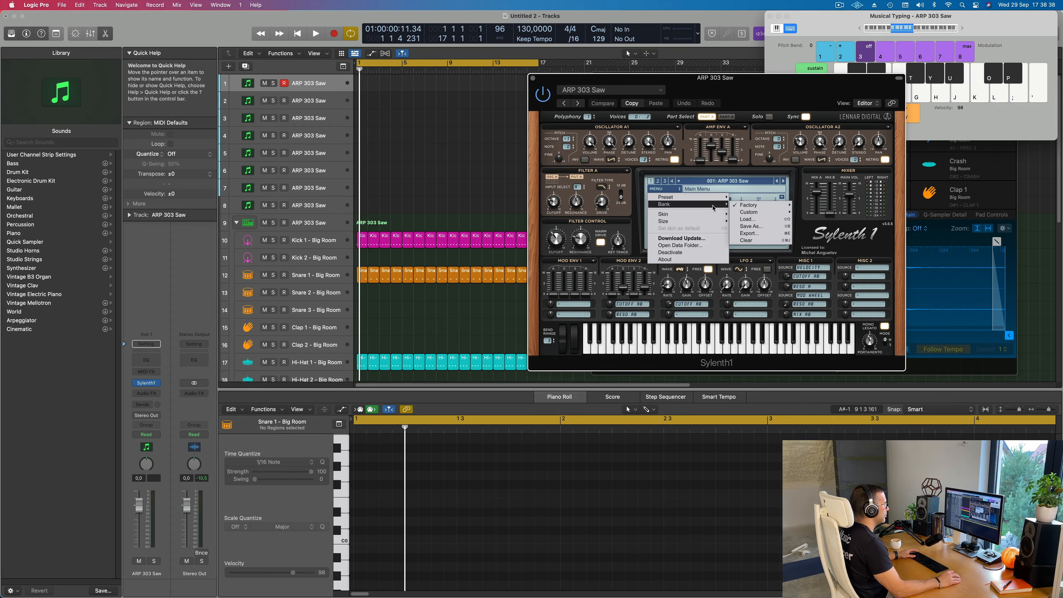
mouse_move(764, 209)
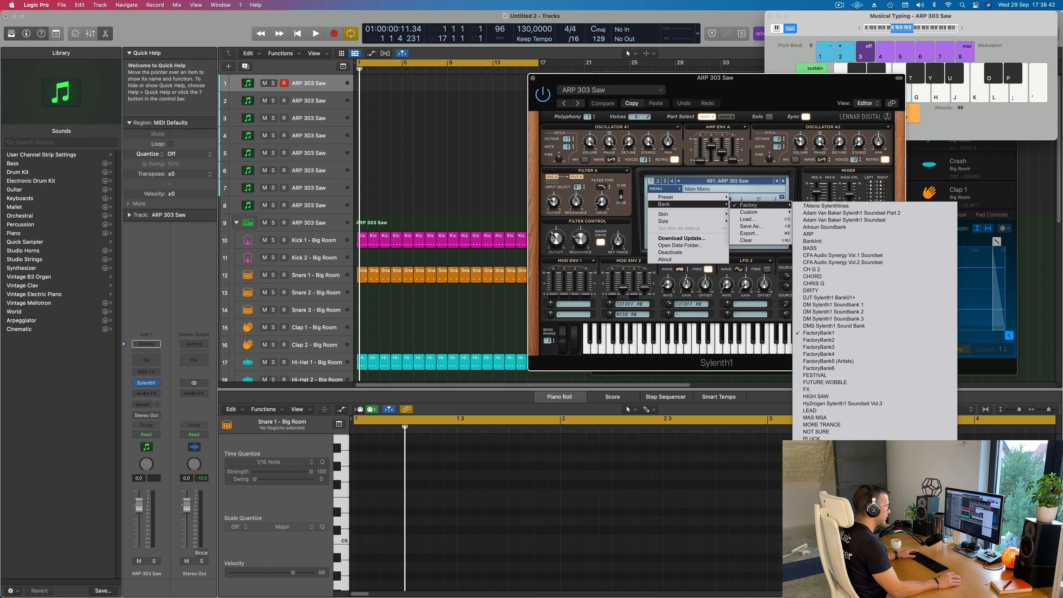
left_click(856, 467)
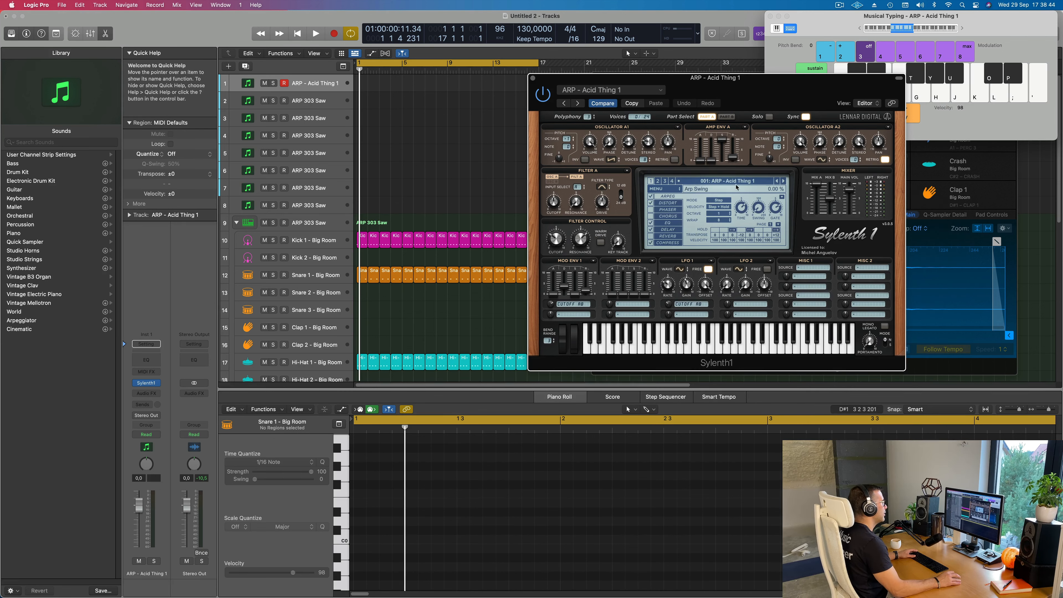
- Choose preset 027: BASS - Acid Bass in Sylenth1 and move the plug-in window clear of the keyboard display
left_click(737, 183)
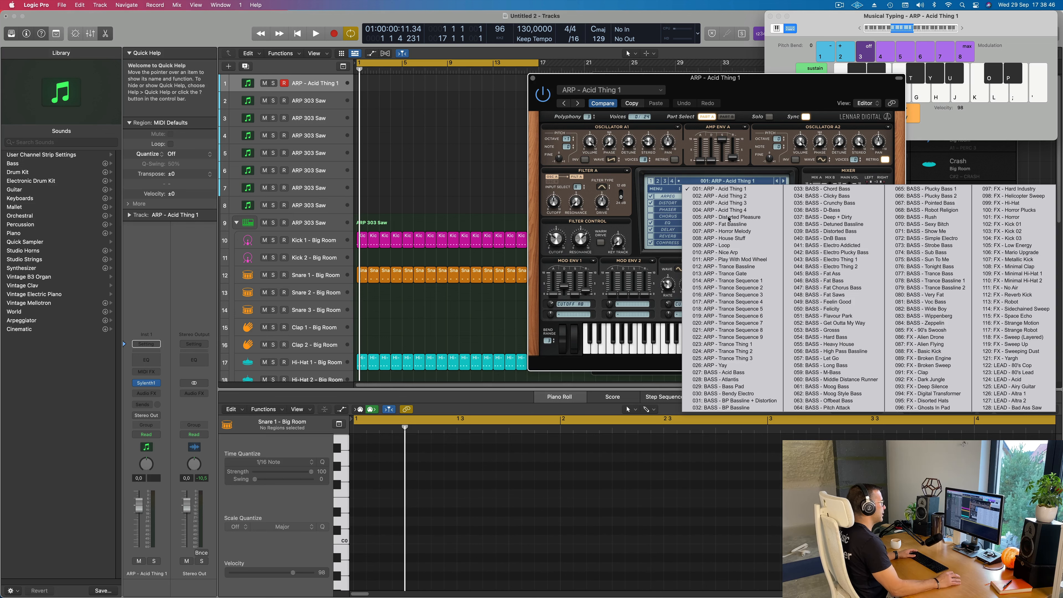
left_click(729, 374)
left_click_drag(740, 92, 660, 92)
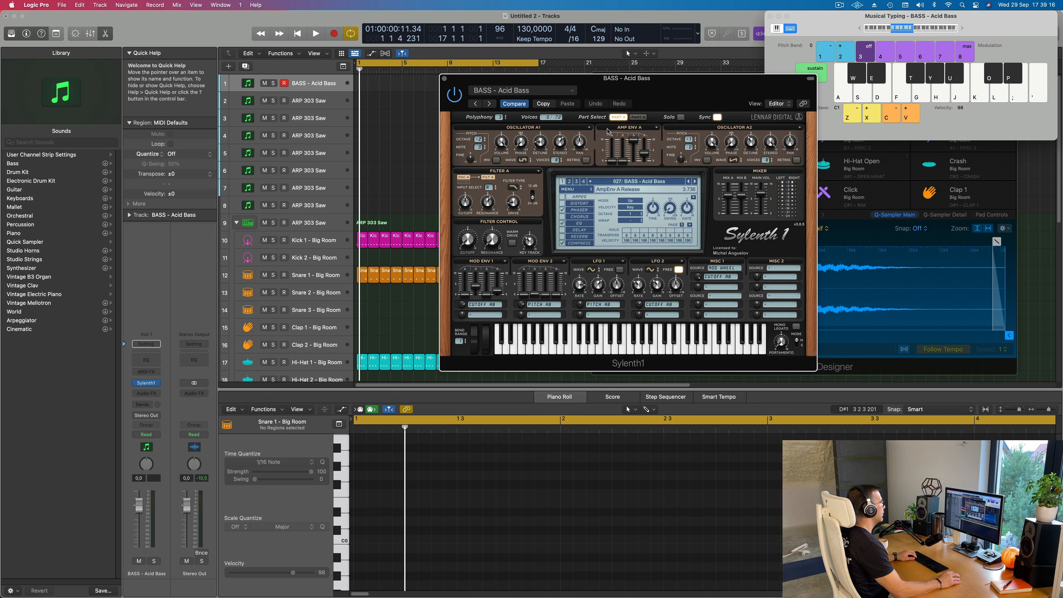
left_click_drag(671, 90, 692, 87)
- Audition the Acid Bass sound over the playing drums and lower track 1's volume to about -8.2 dB
key("space")
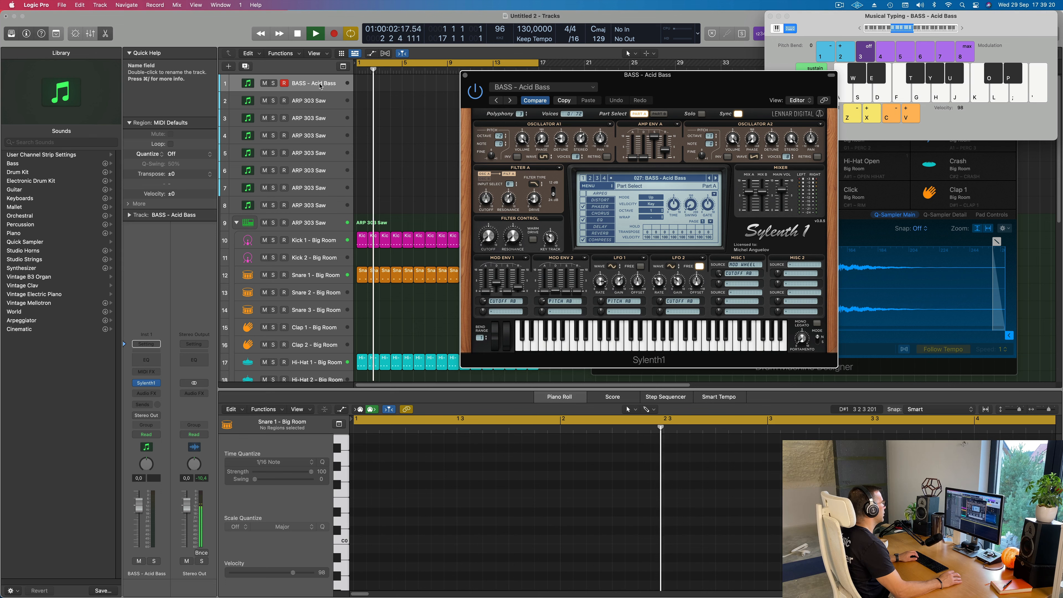
left_click(320, 87)
key("g")
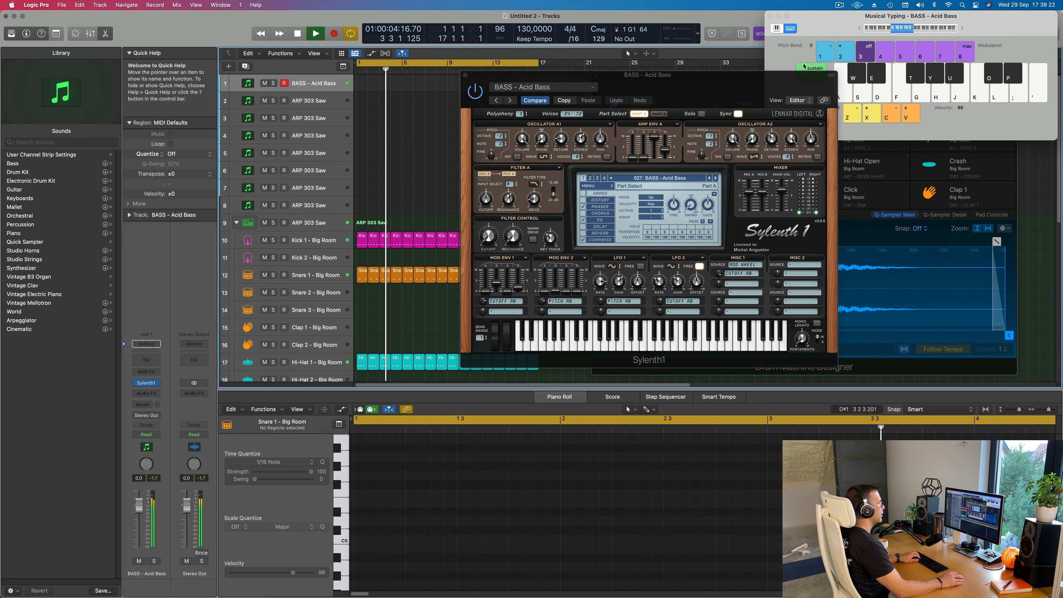
key("h")
left_click_drag(138, 505, 139, 522)
key("f")
key("h")
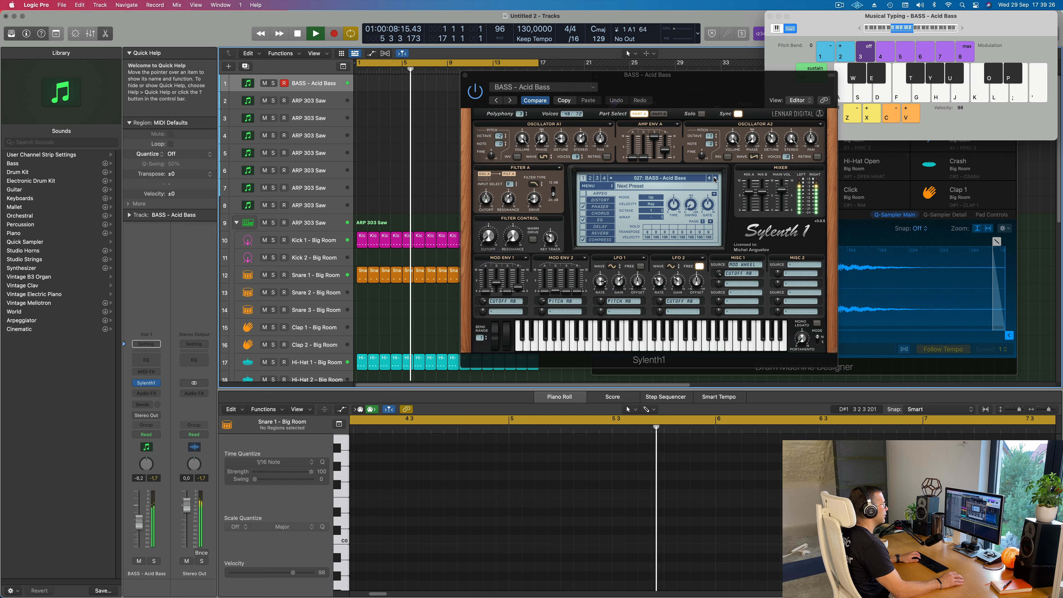
- Switch to the next preset, BASS - Atlantis, and audition it with several notes over the drums
left_click(715, 179)
key("h")
key("h")
key("d")
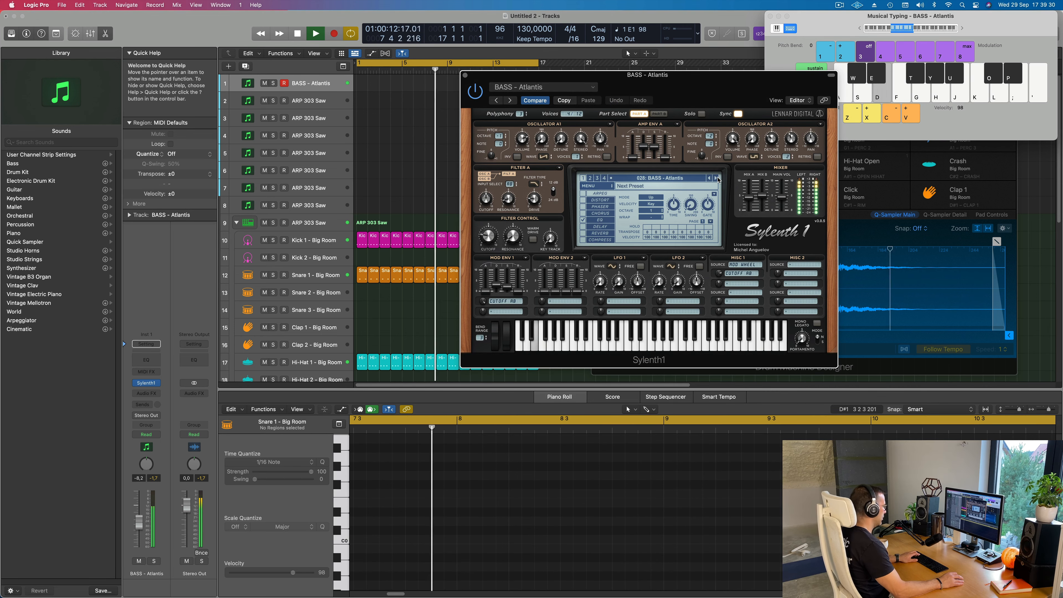
key("l")
key("semicolon")
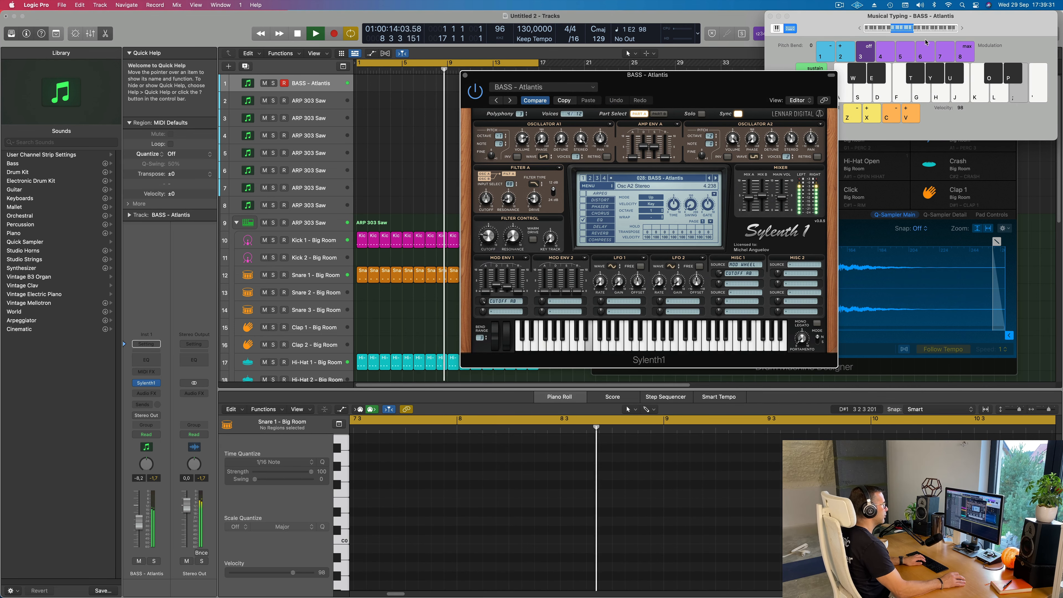
- Raise the Musical Typing range to octave C2 and audition the Atlantis bass with a few notes
left_click(963, 30)
key("s")
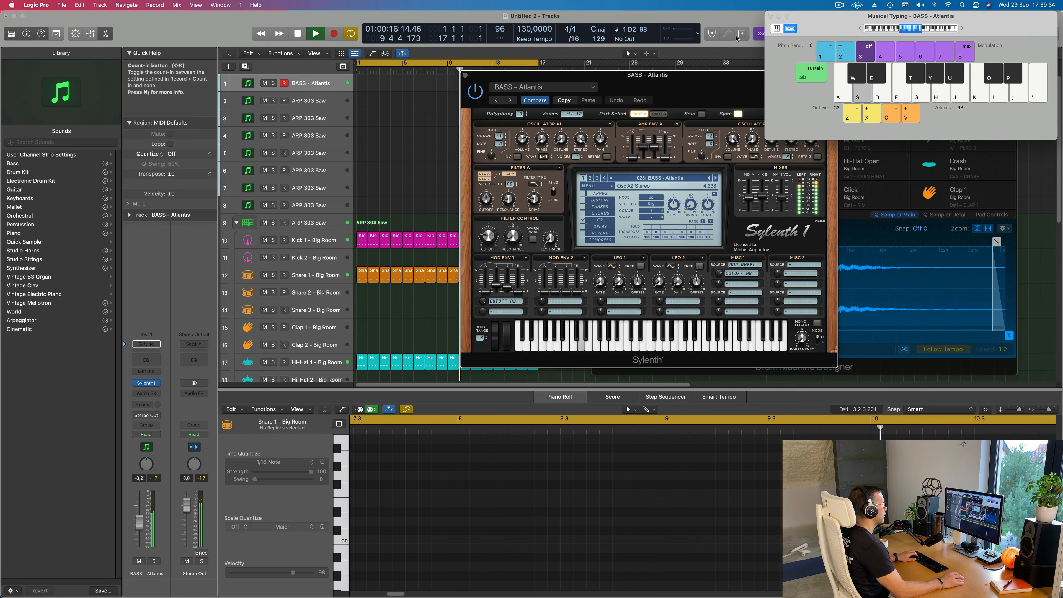
left_click_drag(719, 85, 630, 131)
key("d")
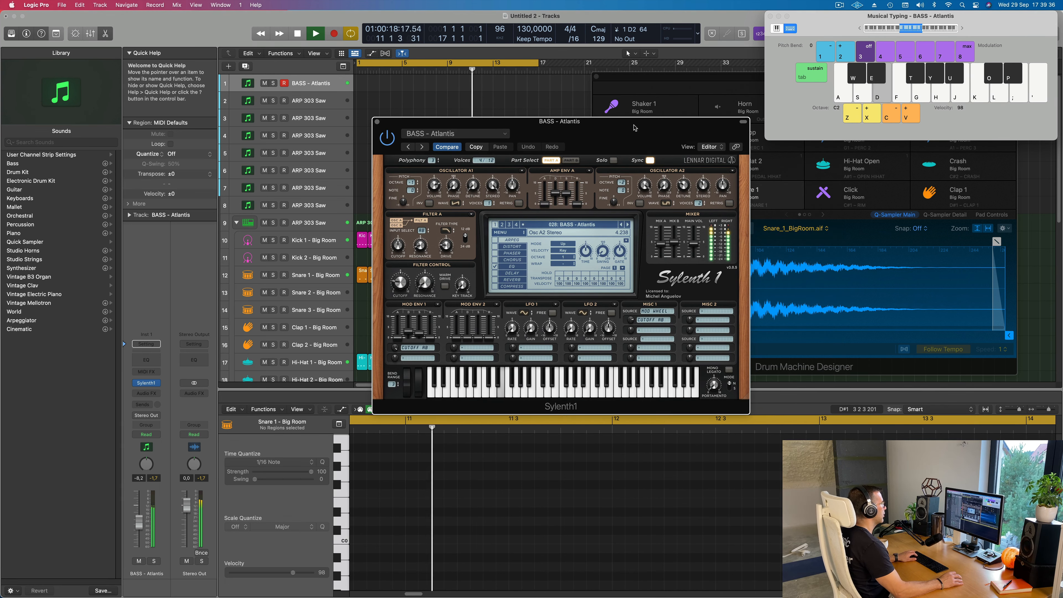
key("f")
key("f")
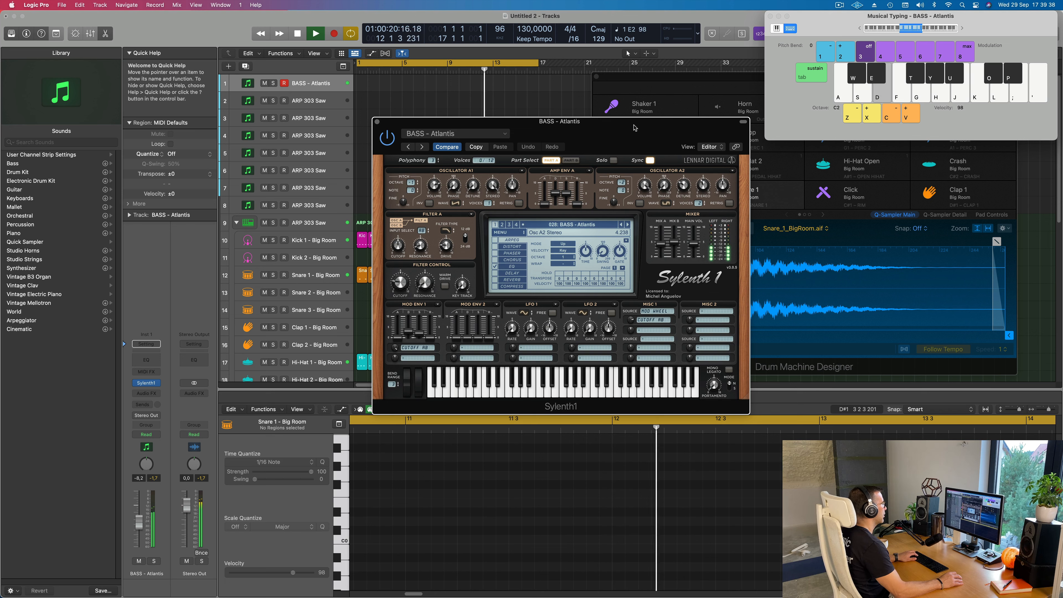
key("d")
- Audition the following bass presets one by one over the drums, ending on 036: BASS - D-Bass
left_click(628, 225)
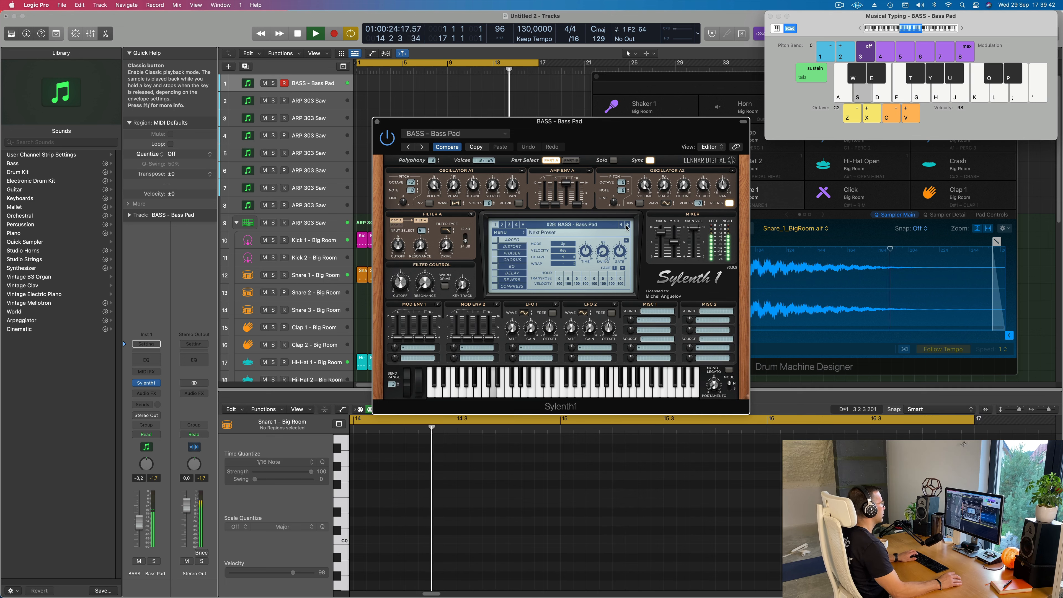
left_click(628, 224)
key("d")
left_click(628, 225)
key("d")
left_click(627, 225)
left_click(627, 225)
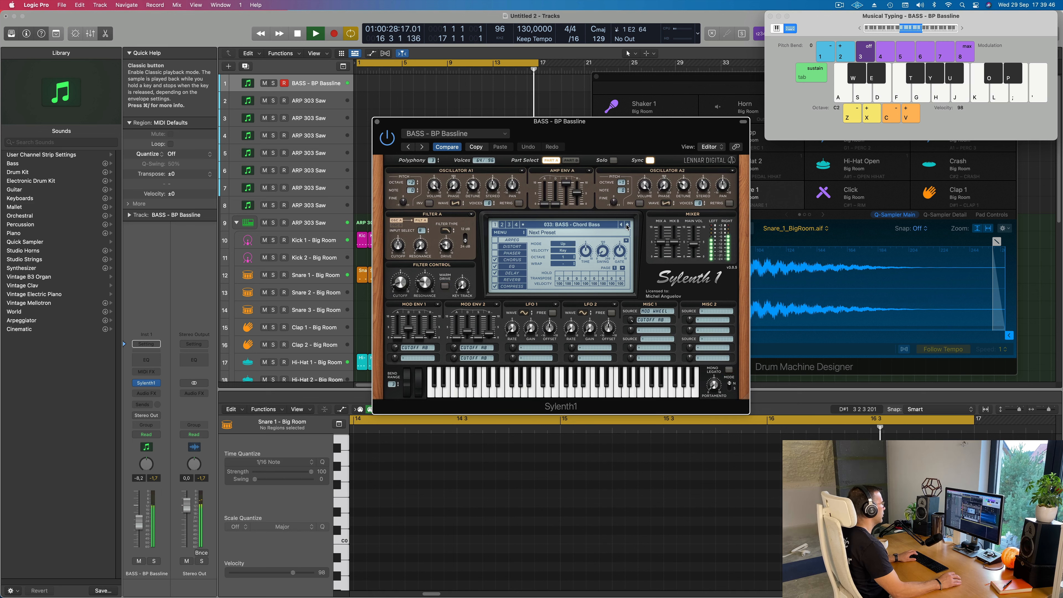
left_click(628, 225)
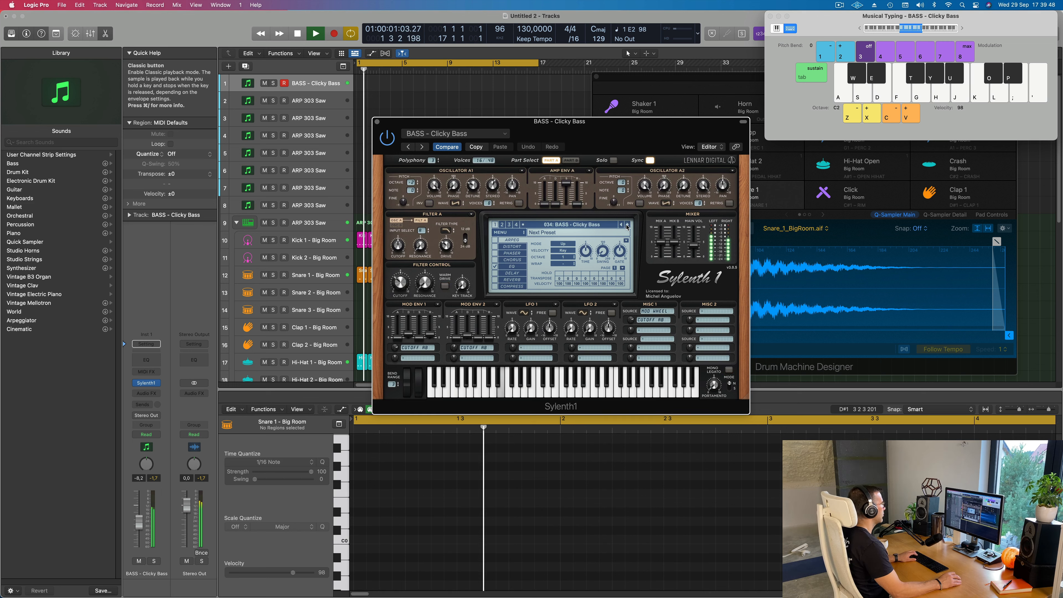
left_click(627, 225)
key("d")
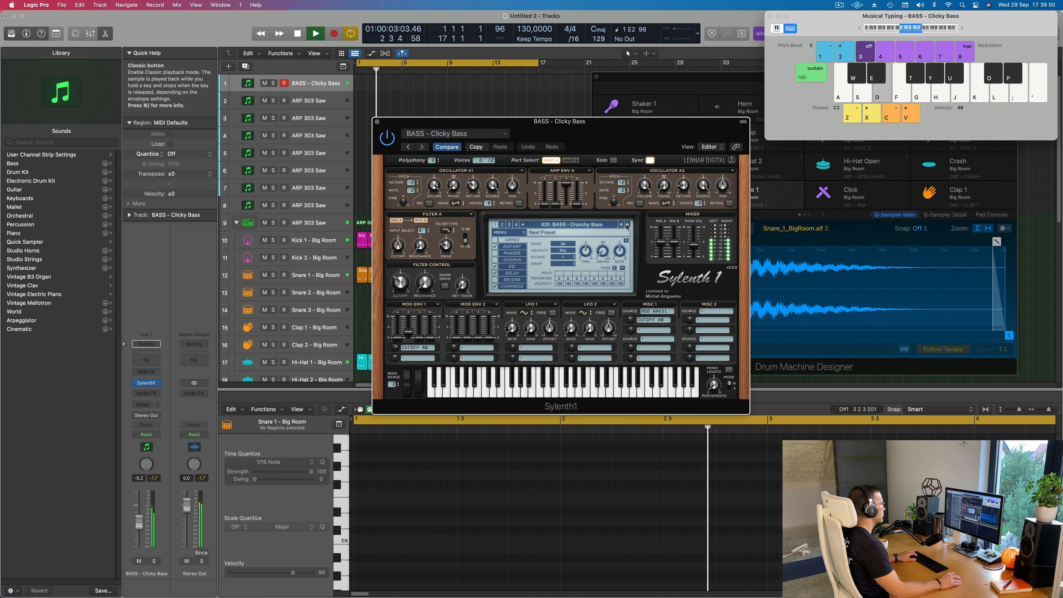
left_click(627, 225)
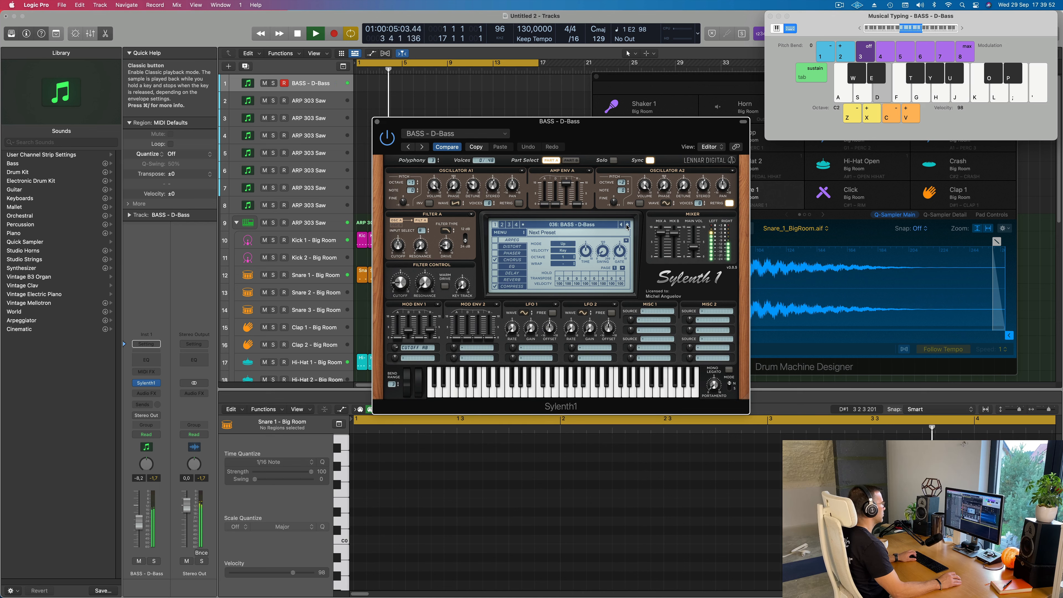
key("d")
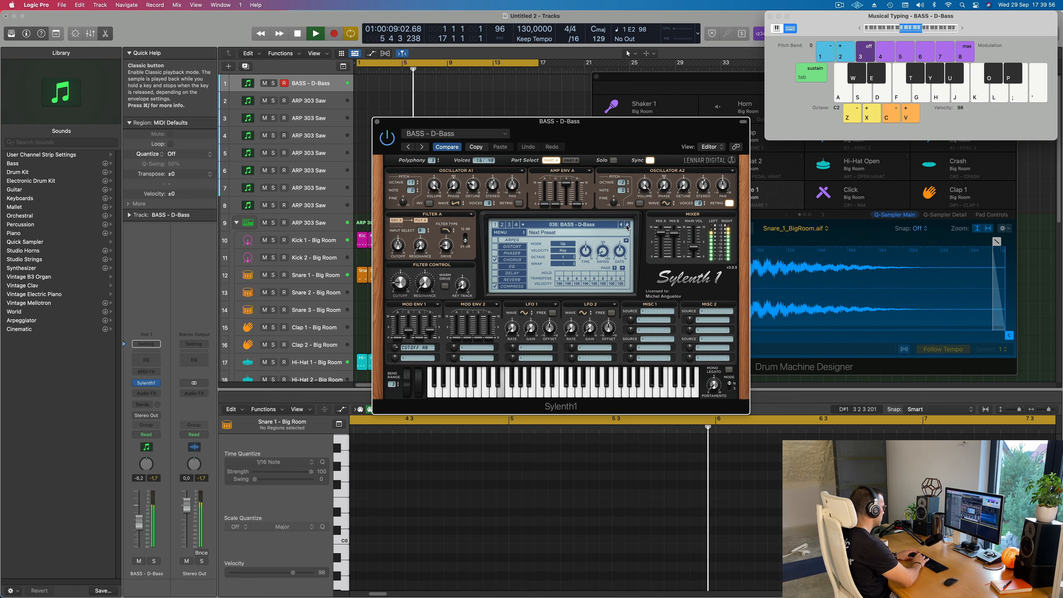
- Record a rhythmic D-Bass line on track 1 with a single repeated E2 note, then stop recording
key("r")
key("d")
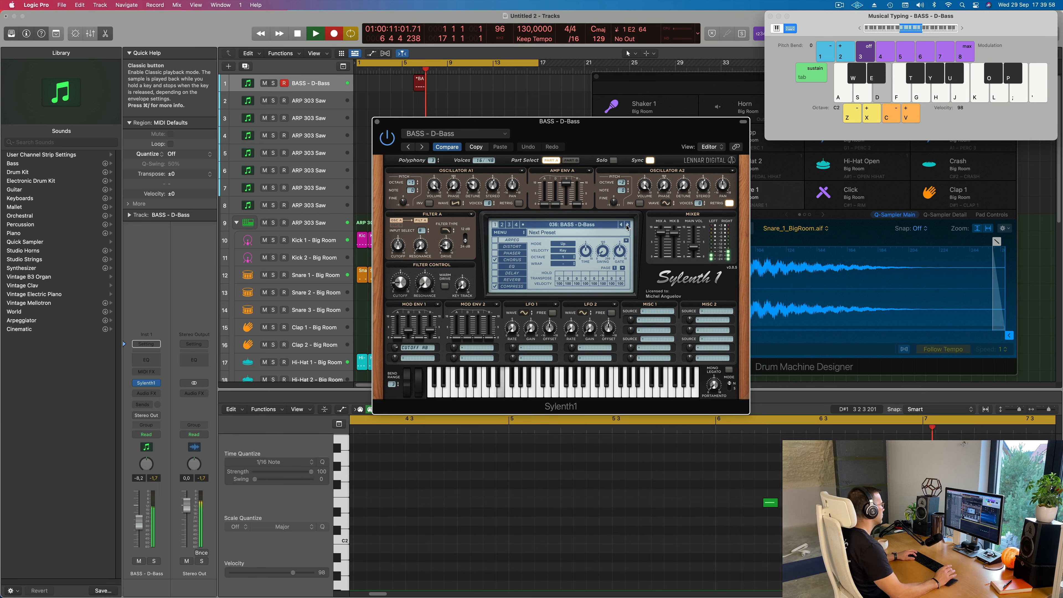
key("d")
key("d")
key("d")
key("d")
key("d")
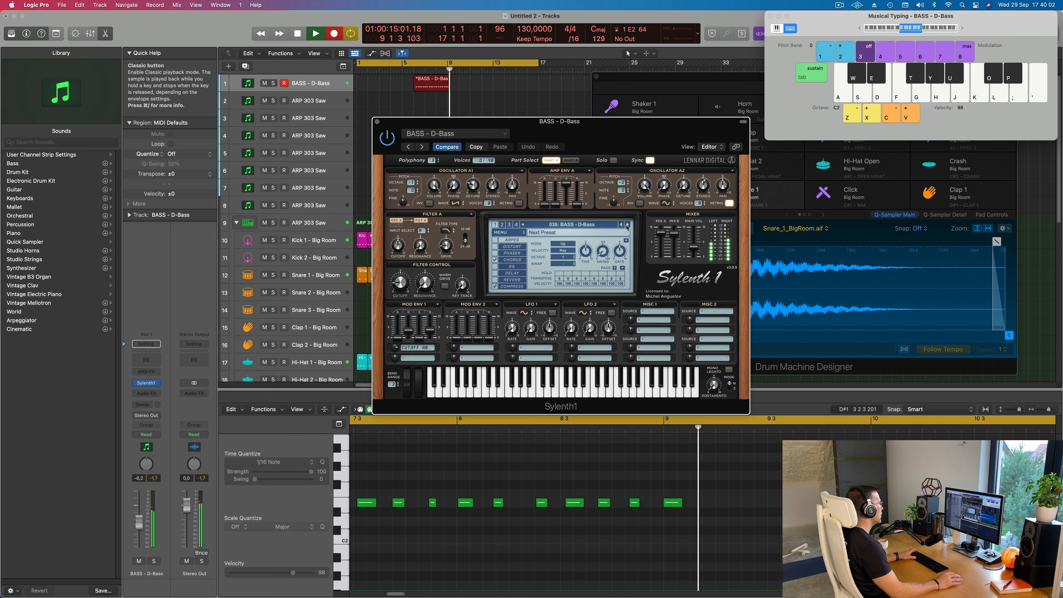
key("space")
- Move the recorded bass region to the start of bar 1 and play it back
left_click_drag(434, 77, 378, 78)
key("space")
scroll(466, 482, "down", 2)
key("space")
- Quantize all notes in the bass region to 1/16 notes and listen to the result
left_click(540, 481)
key("super+a")
key("q")
key("space")
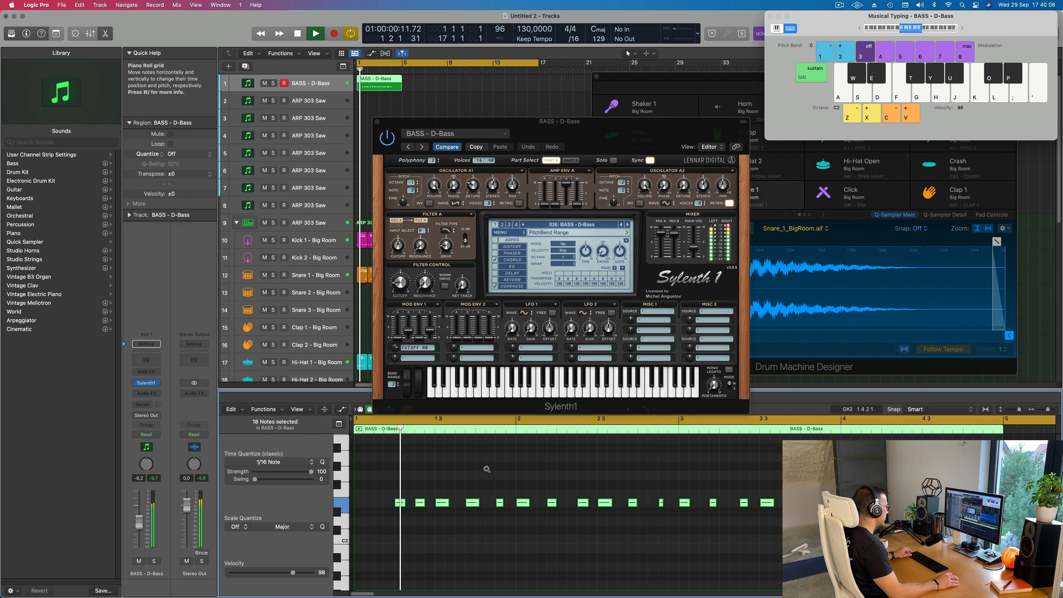
scroll(424, 478, "down", 1)
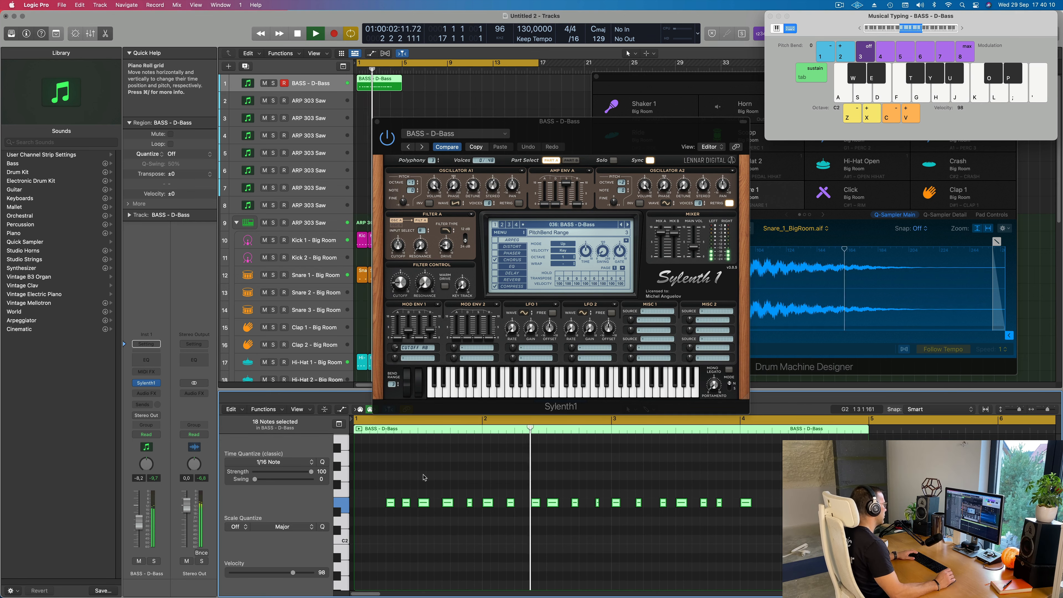
key("space")
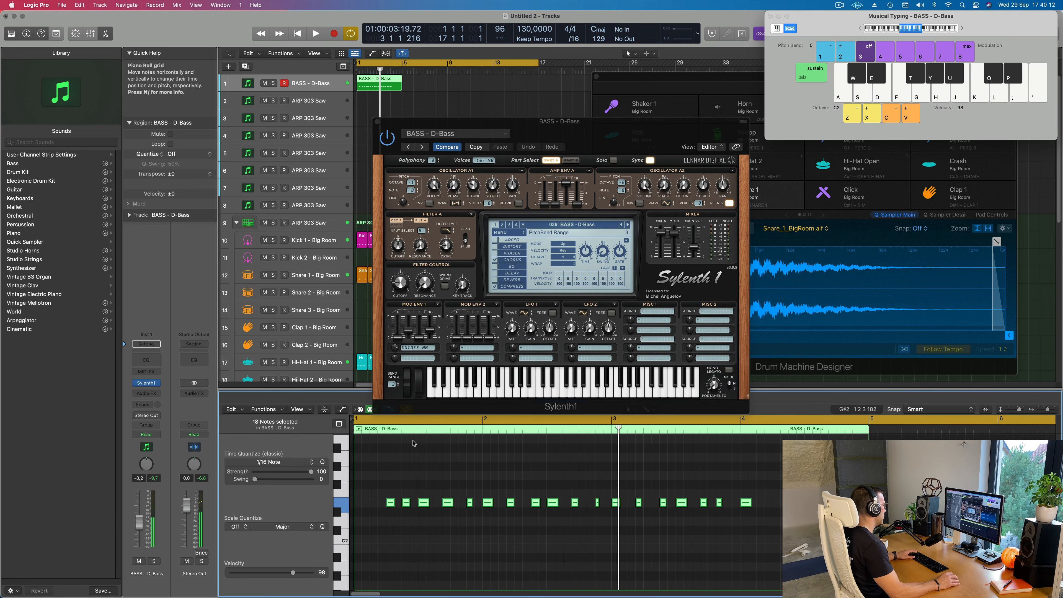
- Cut off the bass region's first bar, shift the remaining three bars to bar 1, and play them back
key("super+Right")
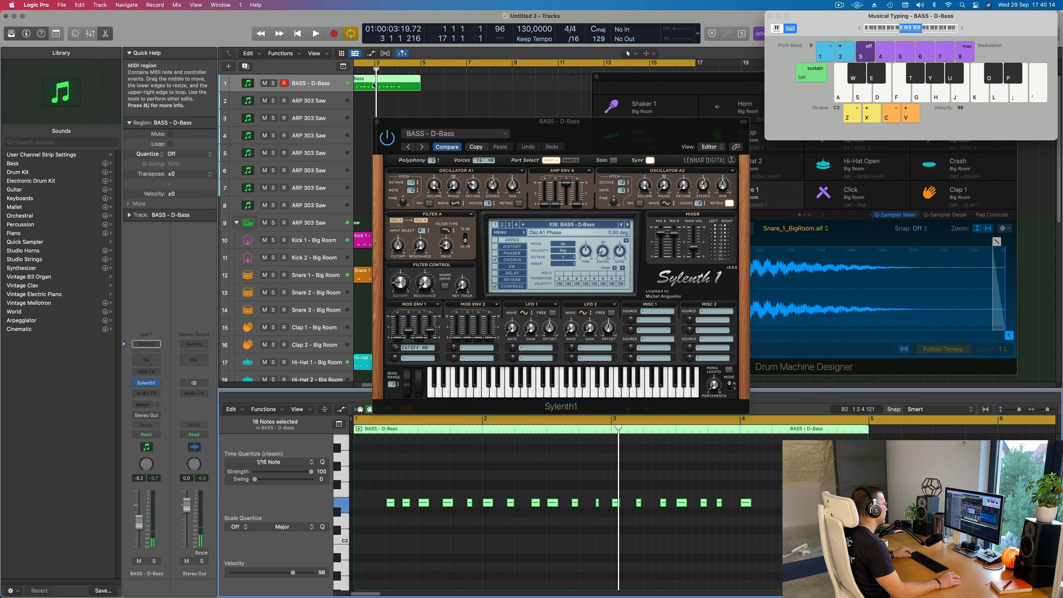
scroll(374, 85, "left", 2)
left_click(379, 80)
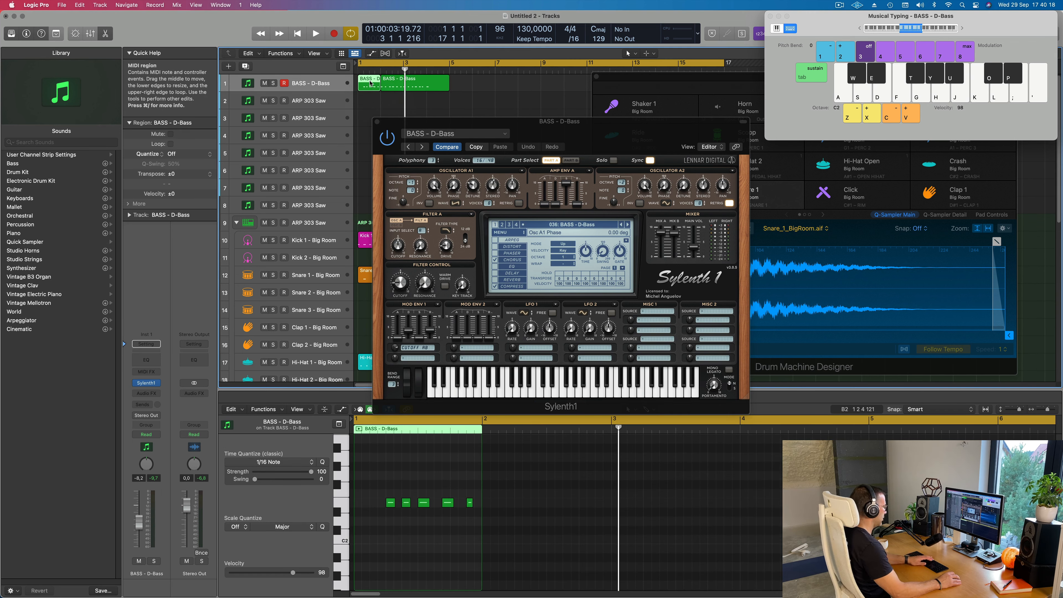
key("super+z")
key("space")
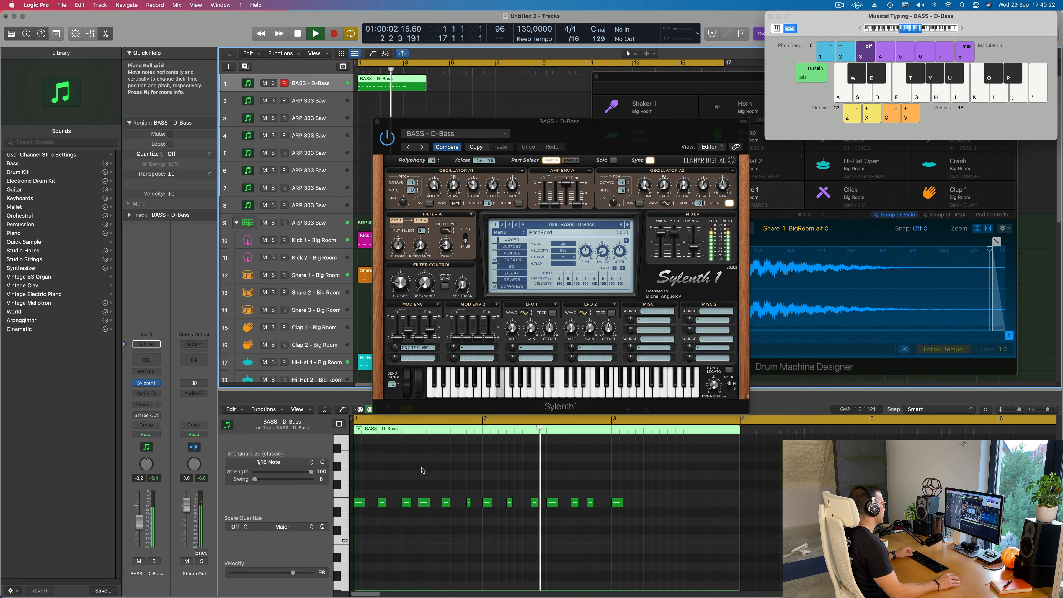
key("space")
key("space")
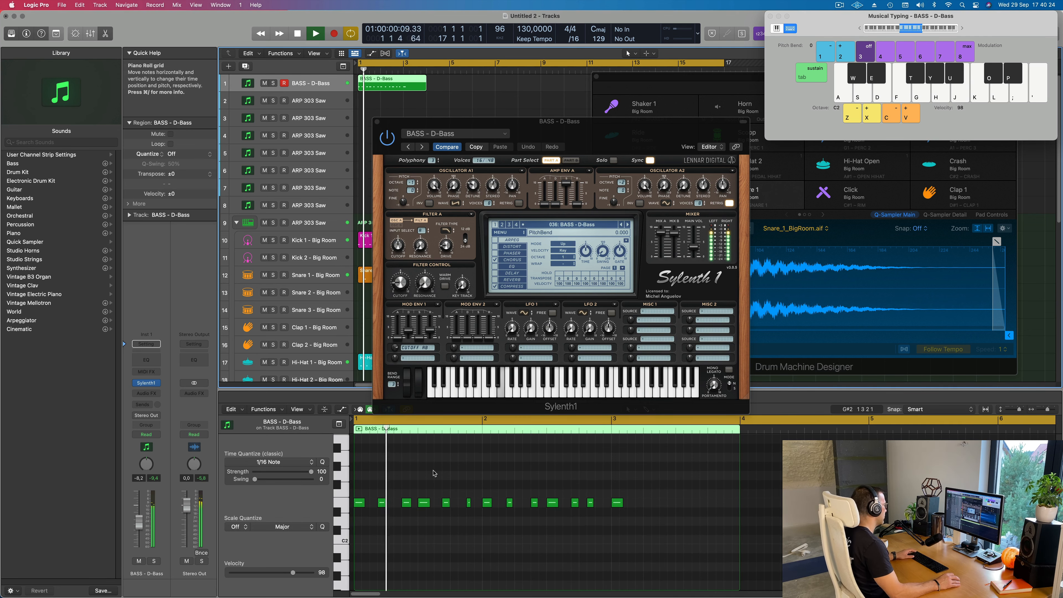
key("space")
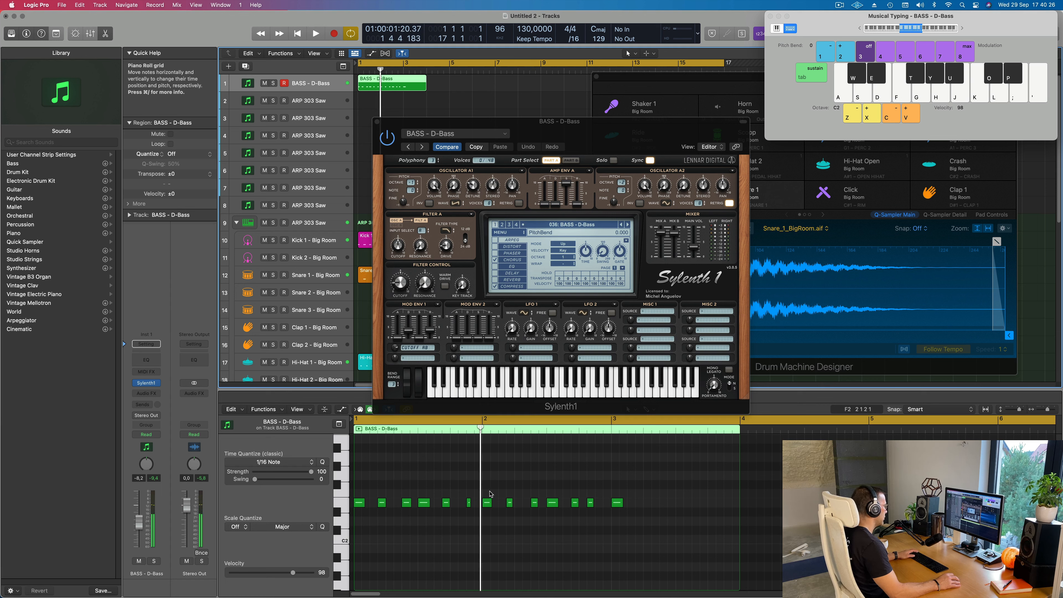
- Delete the bass notes from bar 2 onward and shorten the region to two bars by removing its third bar
left_click_drag(491, 494, 678, 521)
key("Delete")
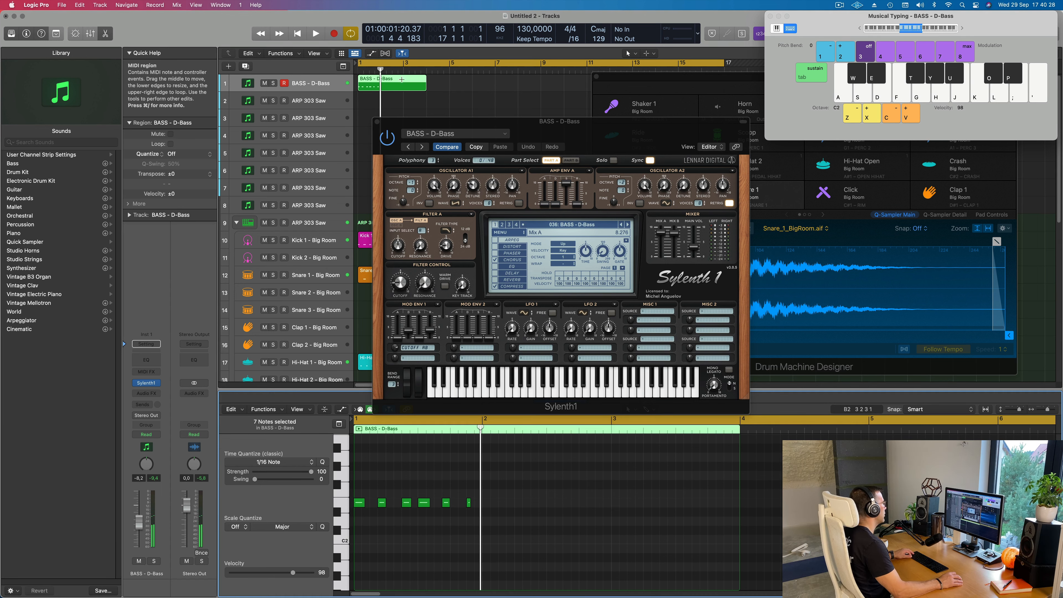
left_click(402, 79, "super")
key("Delete")
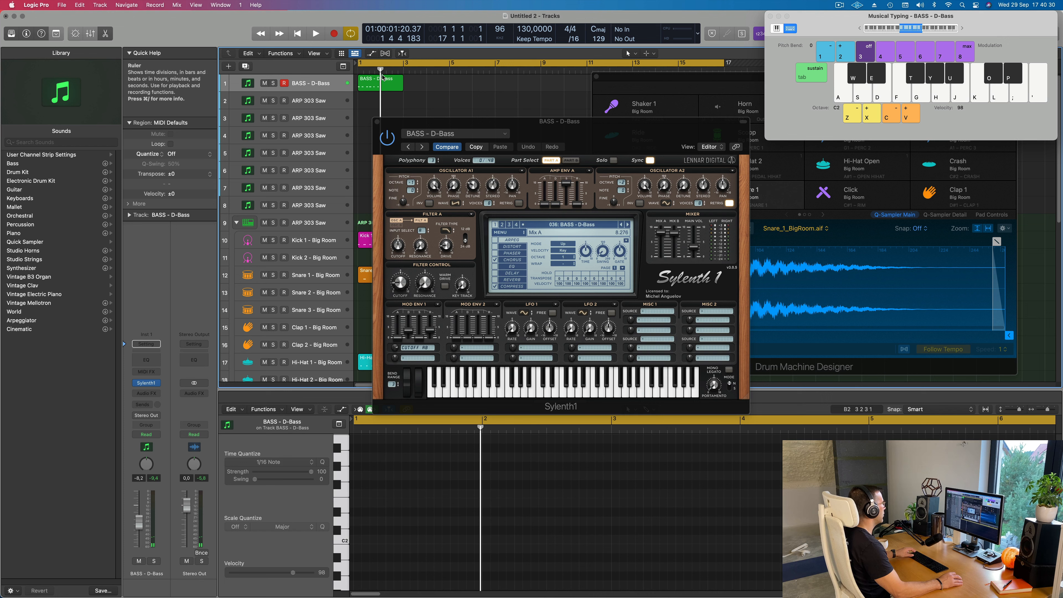
- Copy the six bass notes of bar 1 into bar 2 and play back the two-bar pattern
mouse_move(479, 497)
left_mouse_down()
mouse_move(359, 506)
mouse_move(485, 504)
left_mouse_up()
scroll(499, 489, "up", 3)
key("space")
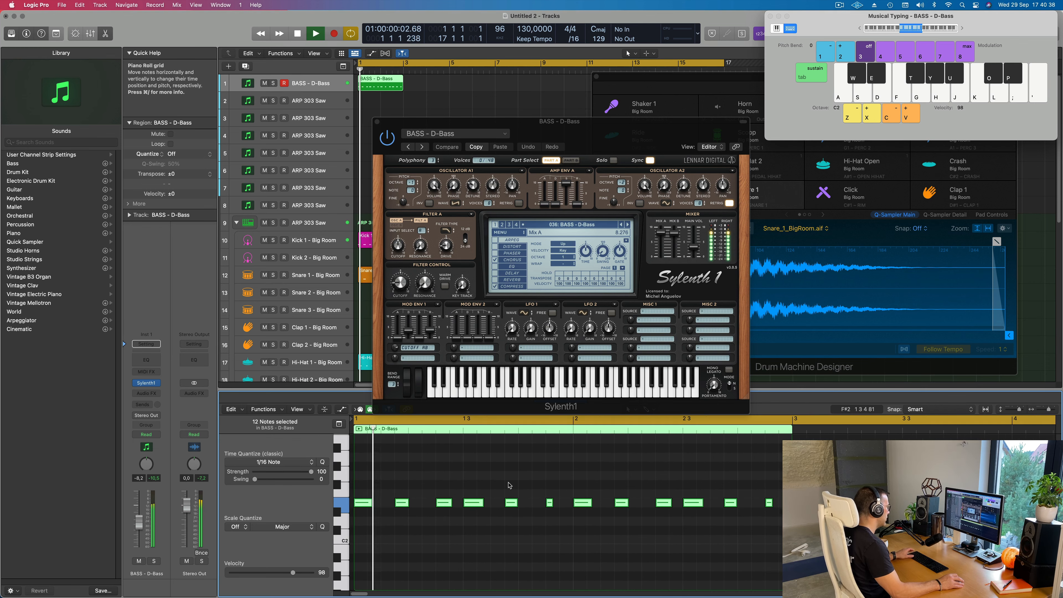
scroll(397, 472, "down", 5)
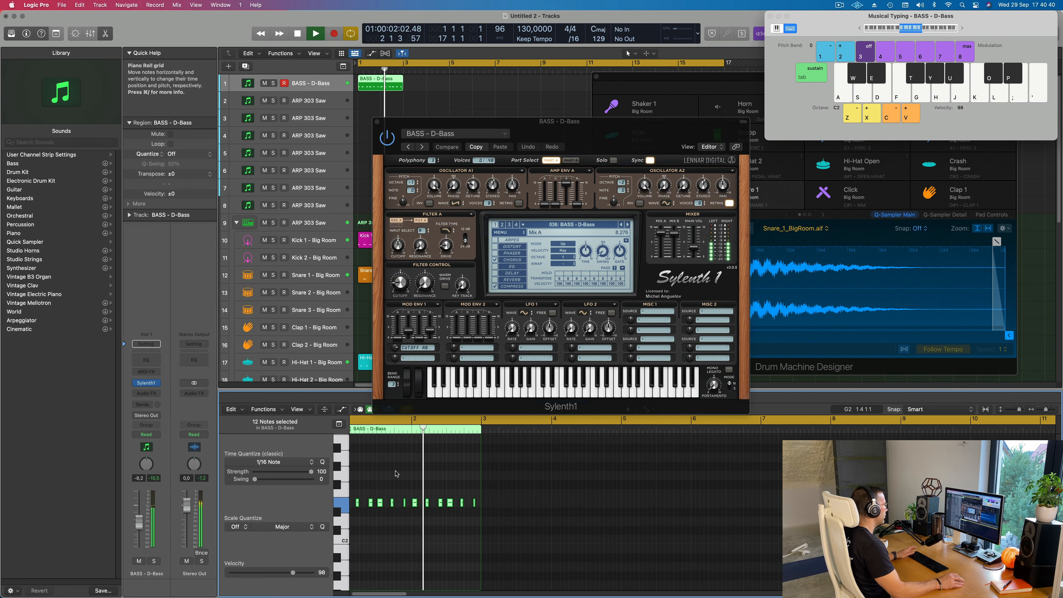
- Set the D-Bass preset's Filter Control cutoff to about 1.503 and replay the pattern from the start
left_click_drag(585, 127, 649, 130)
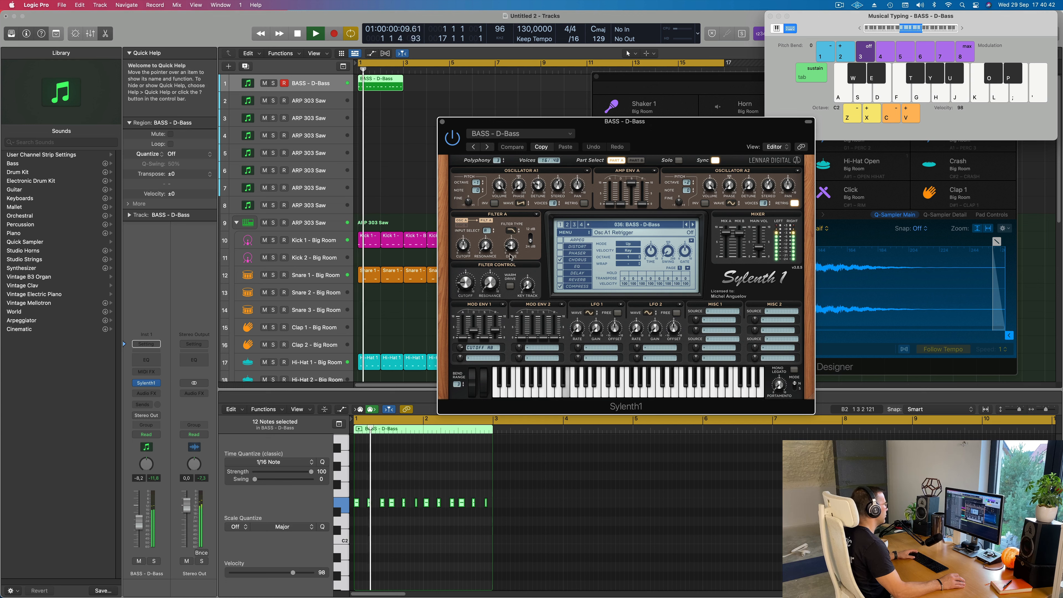
left_click_drag(466, 283, 468, 282)
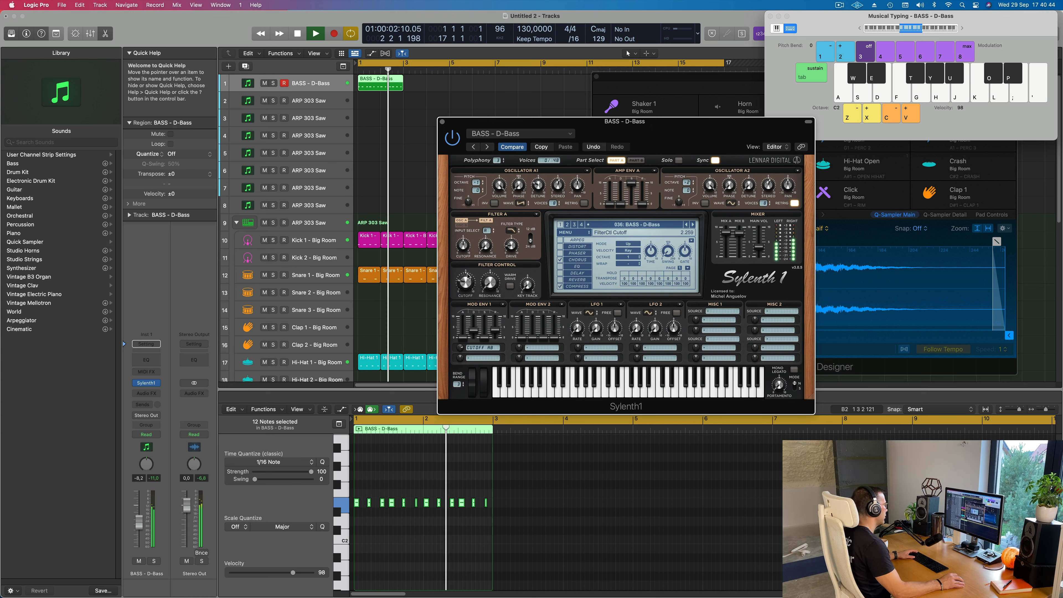
key("space")
key("space")
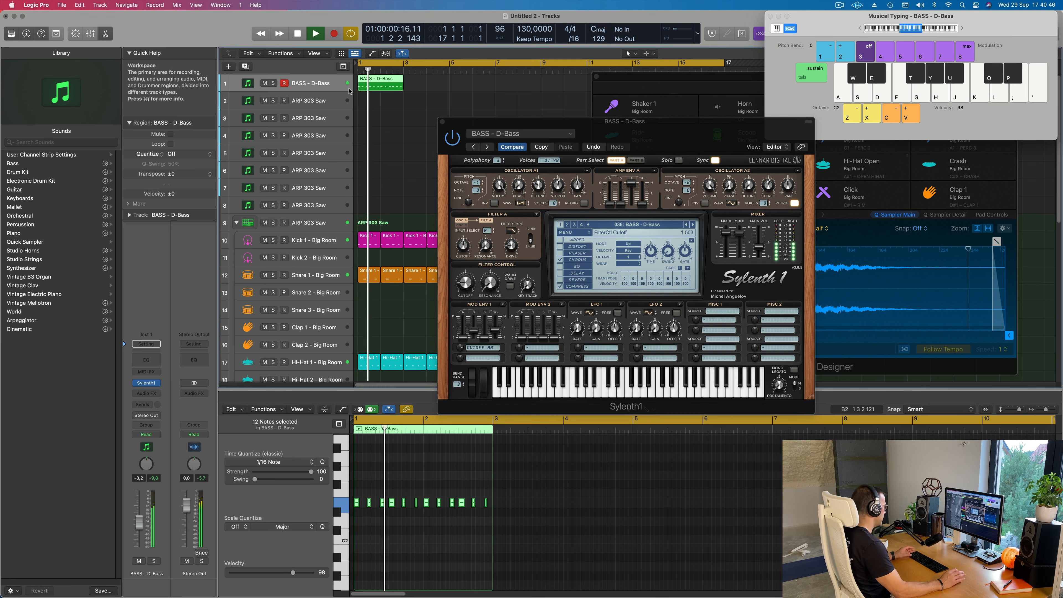
- Repeat the two-bar bass region along its track until it fills bars 1 through 16
key("super+r")
key("super+r")
key("super+r")
key("super+r")
key("super+r")
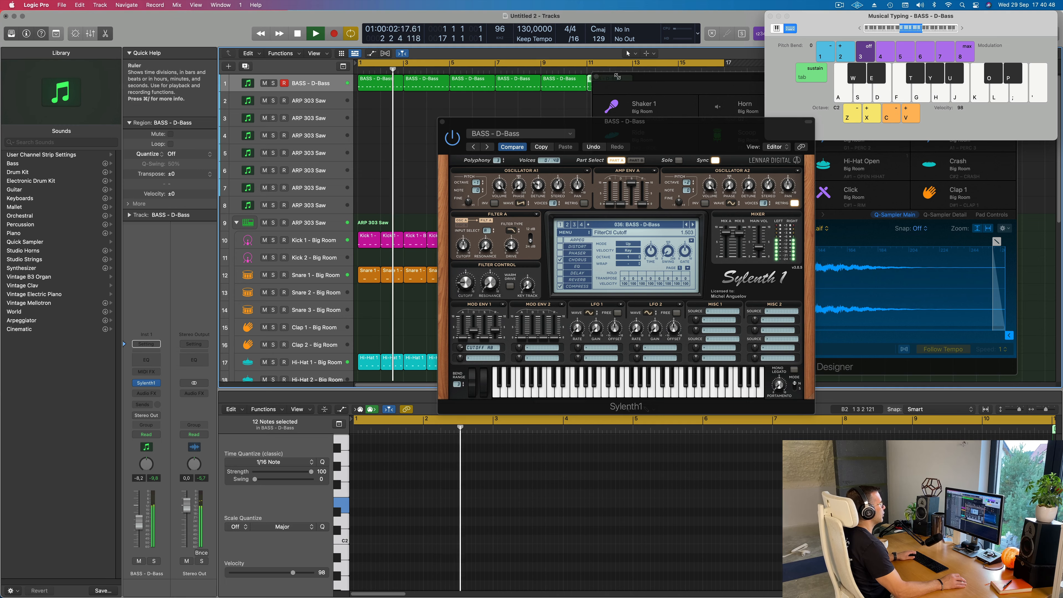
left_click_drag(619, 76, 929, 162)
left_click_drag(652, 83, 567, 90)
key("super+r")
key("super+Left")
key("super+Left")
left_click_drag(629, 138, 618, 140)
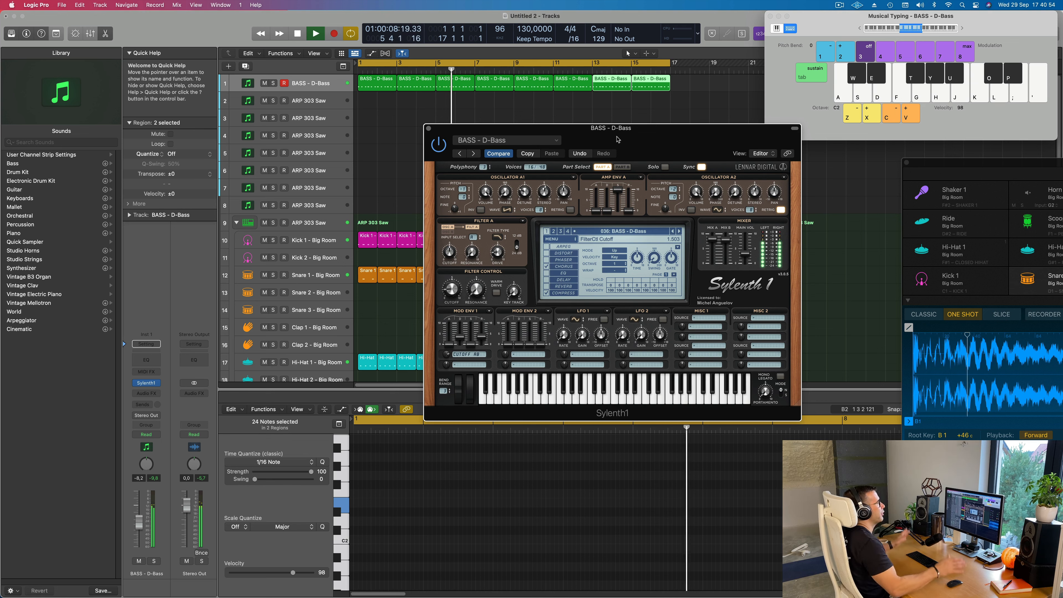
- Restart playback and audition the Sylenth1 bass presets following D-Bass, up to Electro Plucky Bass
key("space")
key("space")
left_click_drag(624, 138, 549, 144)
key("space")
key("space")
left_click(605, 237)
left_click(605, 237)
left_click(605, 238)
left_click(605, 238)
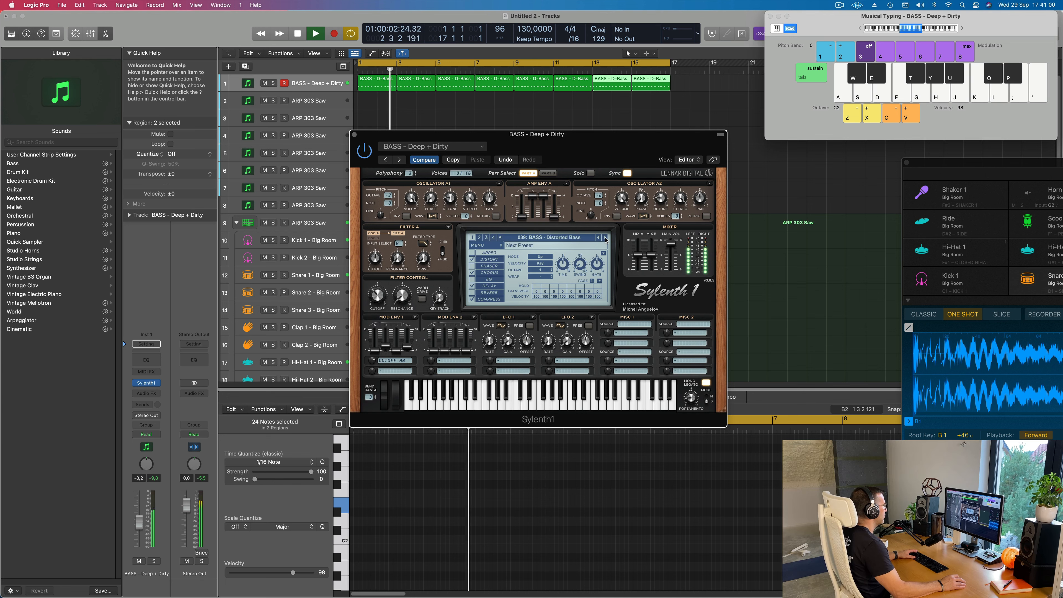
left_click(606, 238)
left_click(605, 237)
left_click(605, 238)
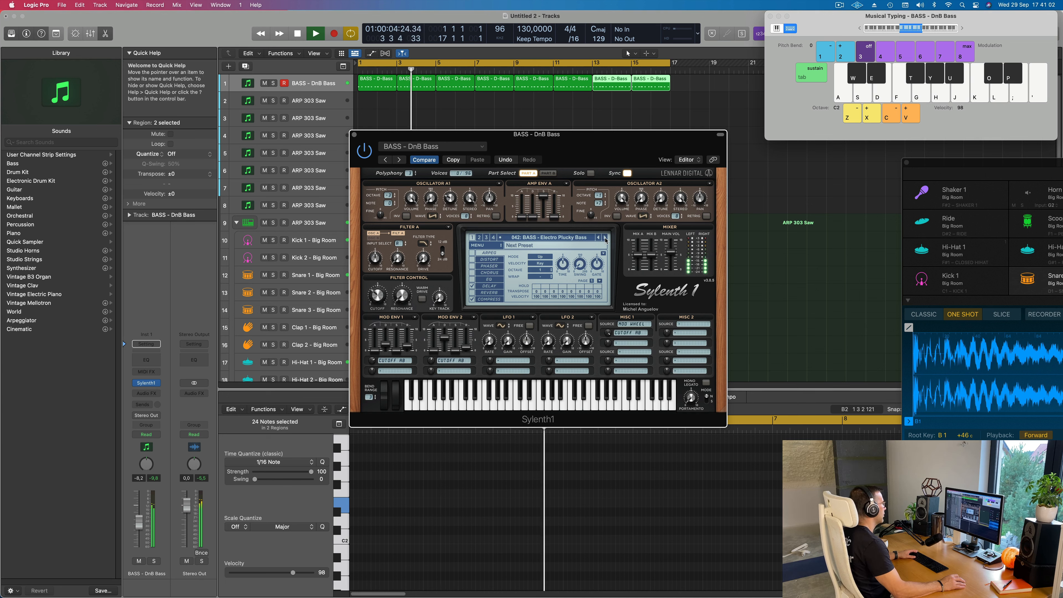
- Audition the presets from Electro Thing 2 through Fat Bass to Feelin Good, and copy the Feelin Good plug-in setting
left_click(605, 238)
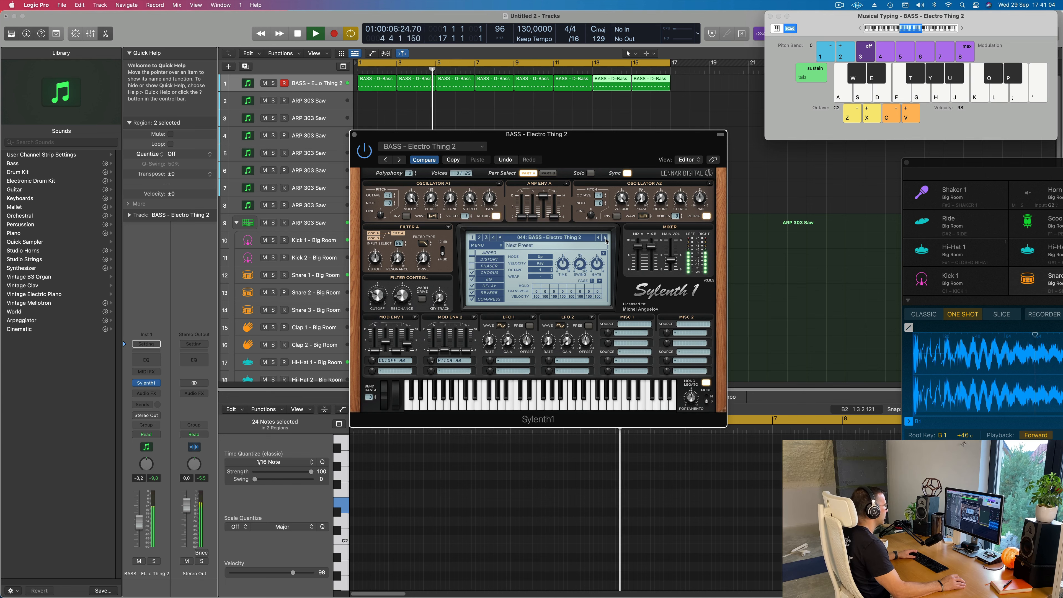
left_click(605, 238)
left_click(605, 238)
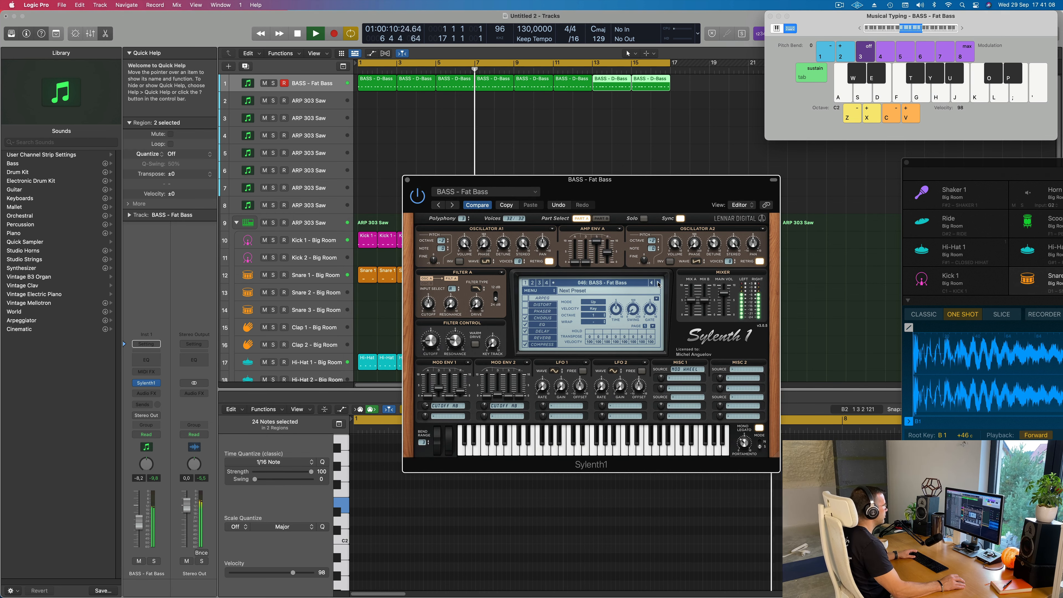
left_click(659, 283)
left_click(658, 283)
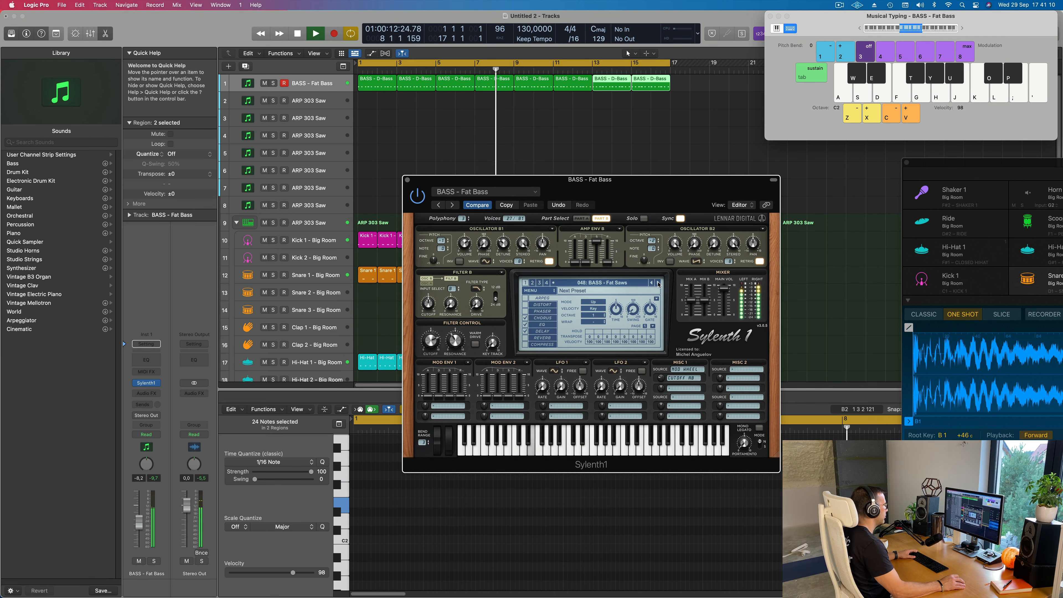
left_click(658, 283)
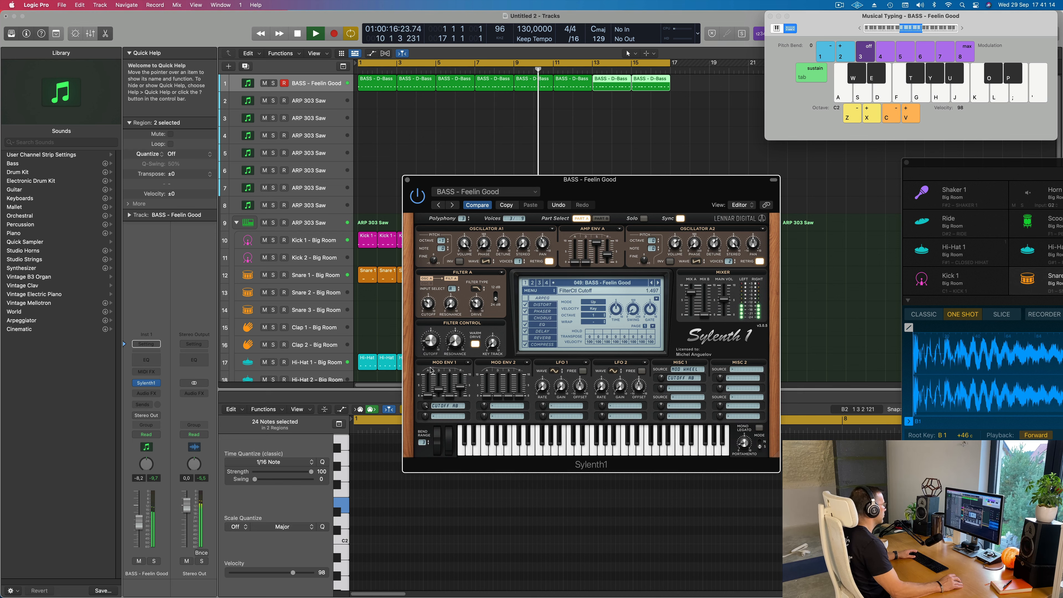
mouse_move(610, 200)
left_mouse_down()
mouse_move(575, 197)
mouse_move(611, 186)
mouse_move(587, 186)
mouse_move(599, 175)
mouse_move(606, 186)
left_mouse_up()
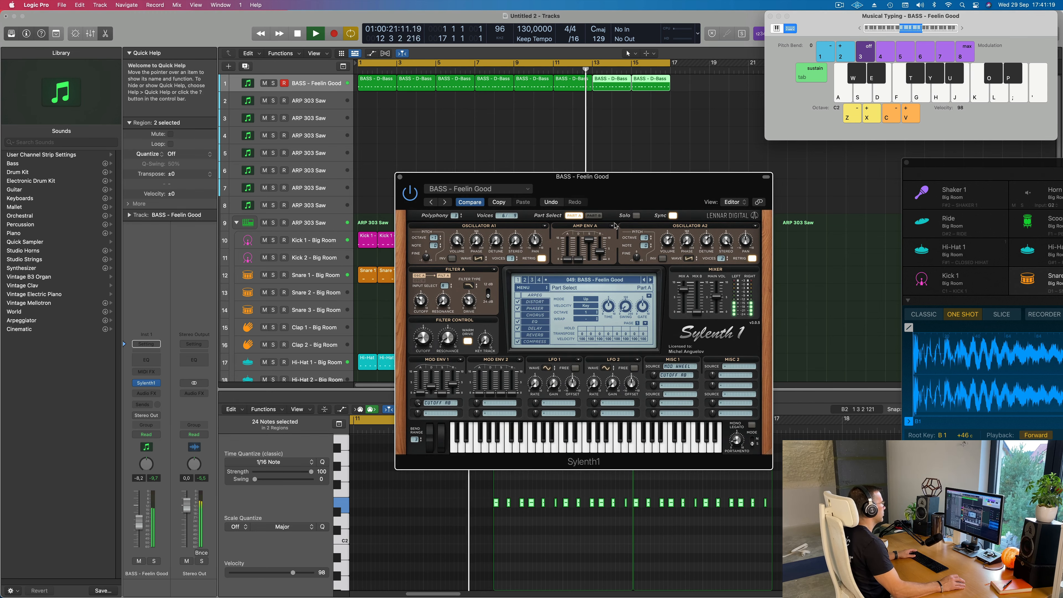
left_click(491, 203)
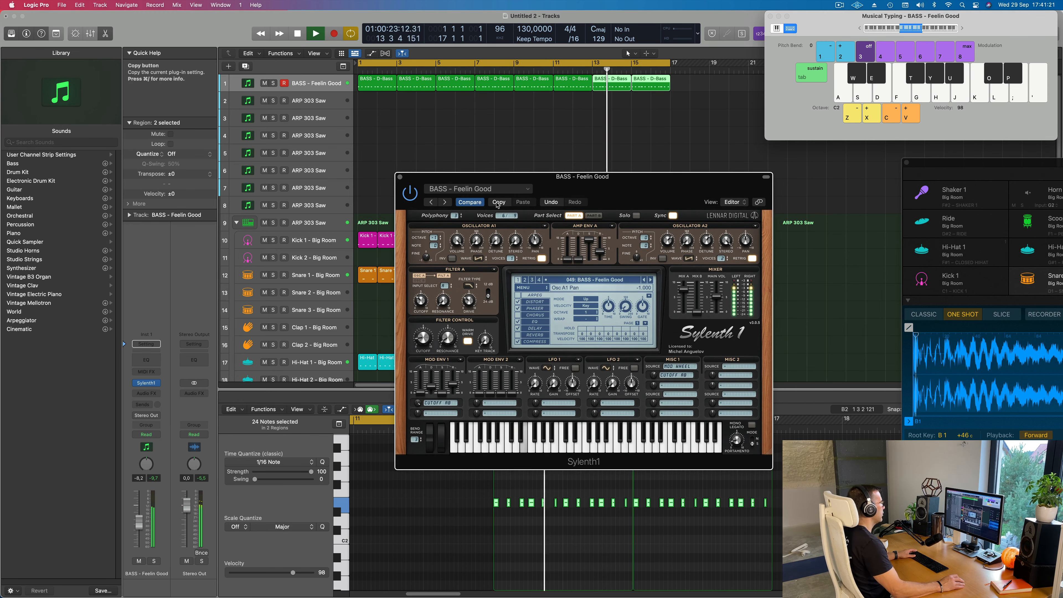
- Continue auditioning the bass presets past Feelin Good, through Get Outta My Way and Hard Bass, to Let Go
left_click(650, 281)
left_click(651, 281)
left_click(651, 281)
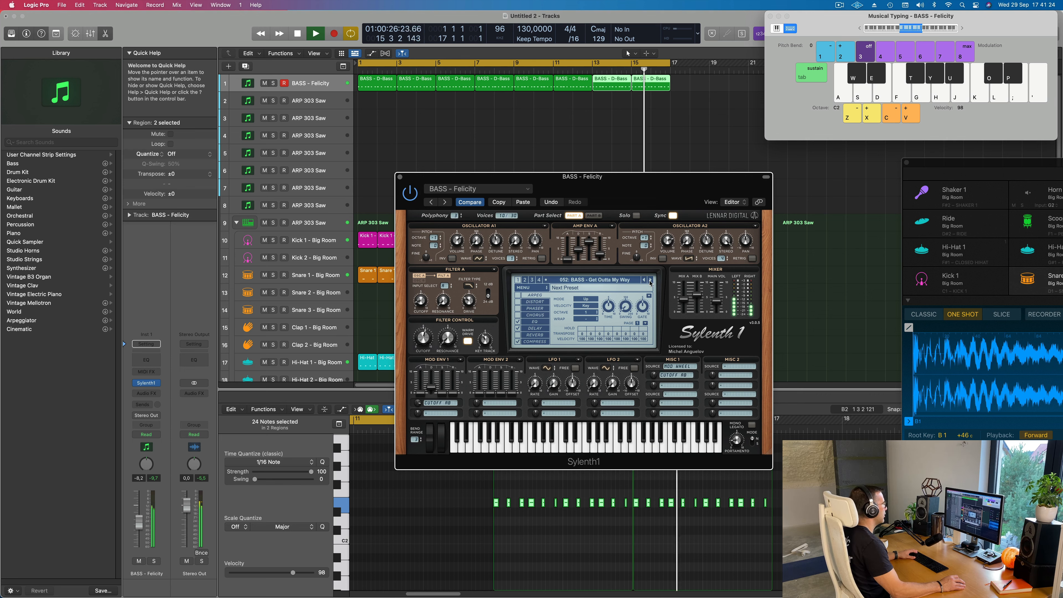
left_click(650, 281)
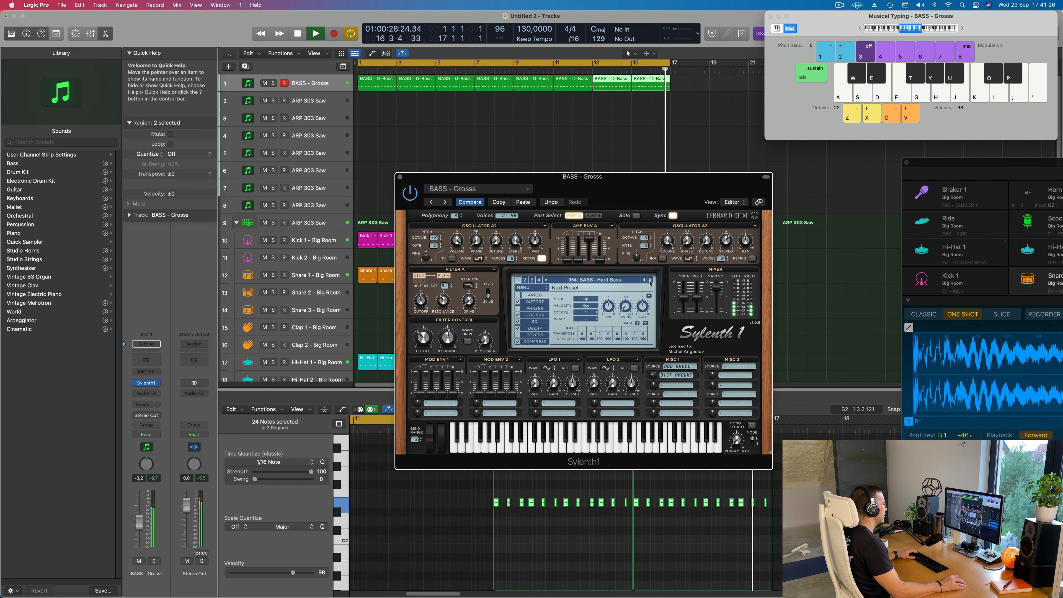
left_click(650, 282)
left_click(650, 281)
left_click(650, 281)
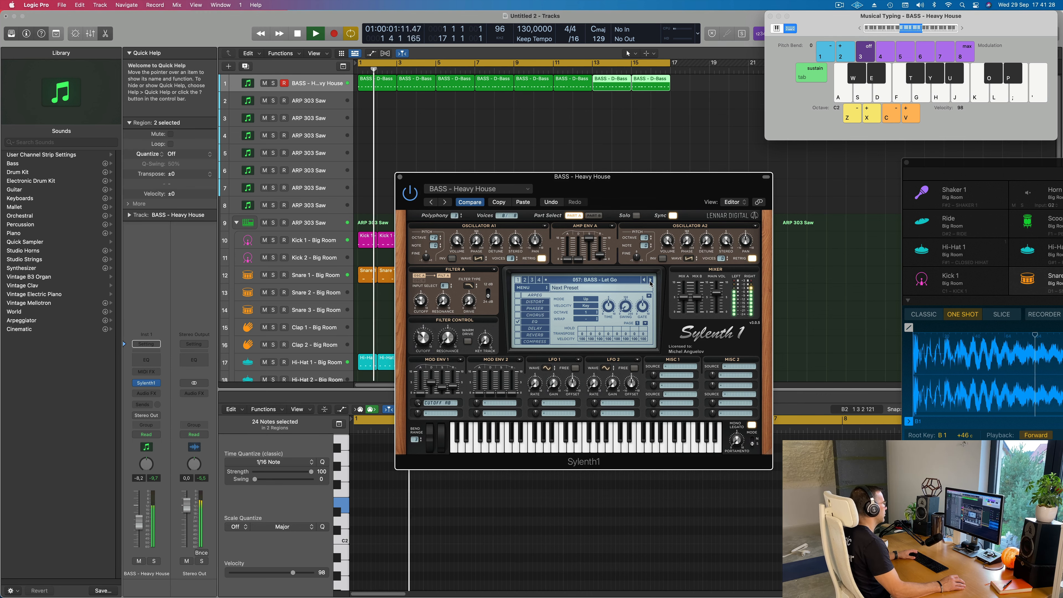
- Audition the bass presets after Let Go, through Moog Style Bass, up to Offbeat Bass
left_click(651, 281)
left_click(650, 281)
left_click(650, 281)
left_click(650, 281)
left_click(650, 281)
left_click(650, 281)
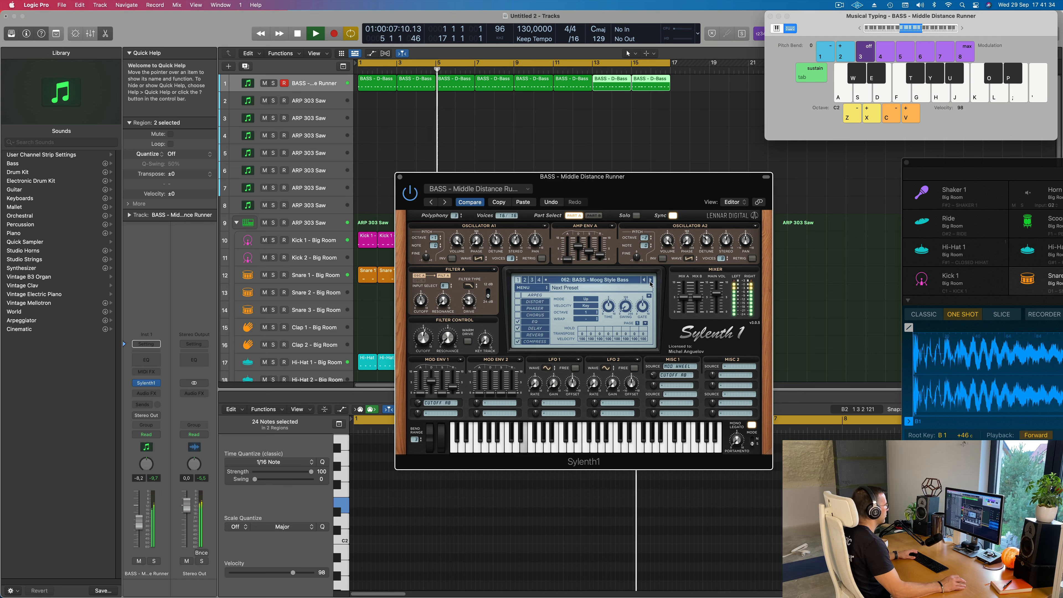
left_click(650, 281)
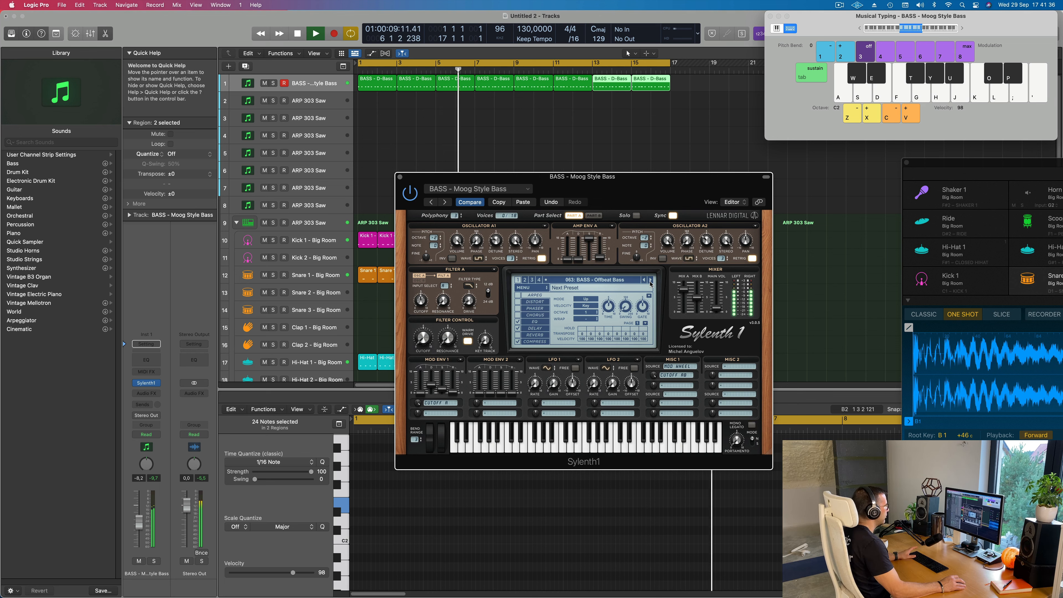
- Compare the Plucky Bass 1 and Robot Religion presets, and continue forward to the Rush preset
left_click(651, 282)
left_click(651, 281)
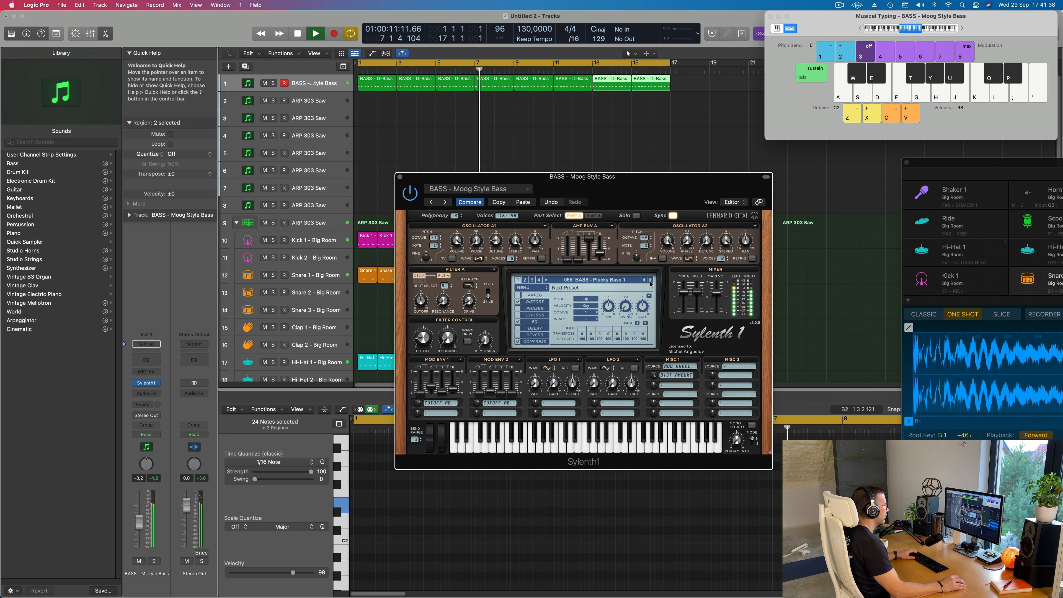
left_click(651, 281)
left_click(644, 281)
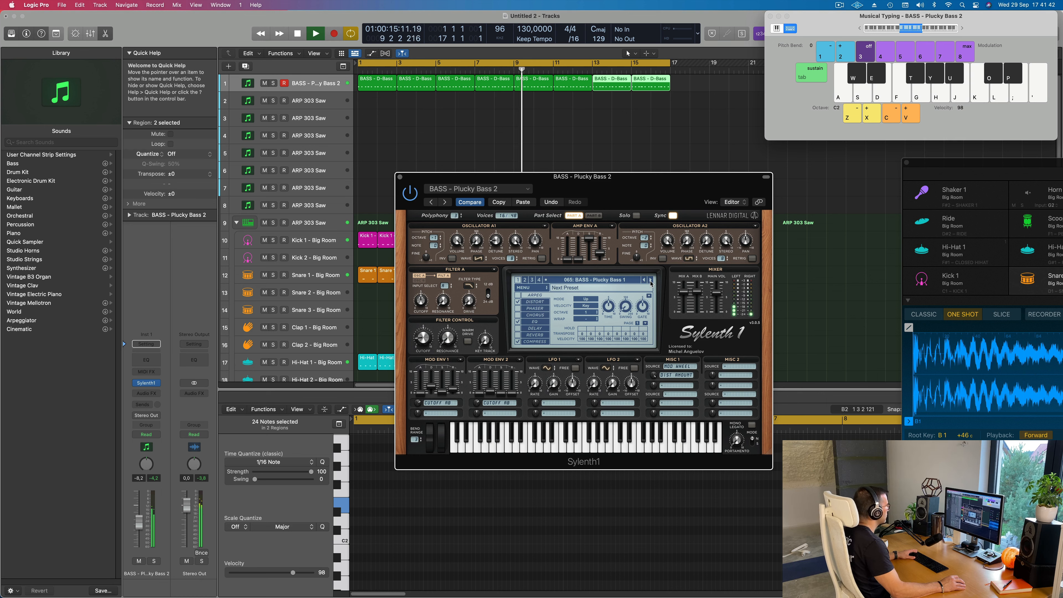
left_click(651, 280)
left_click(651, 280)
left_click(650, 280)
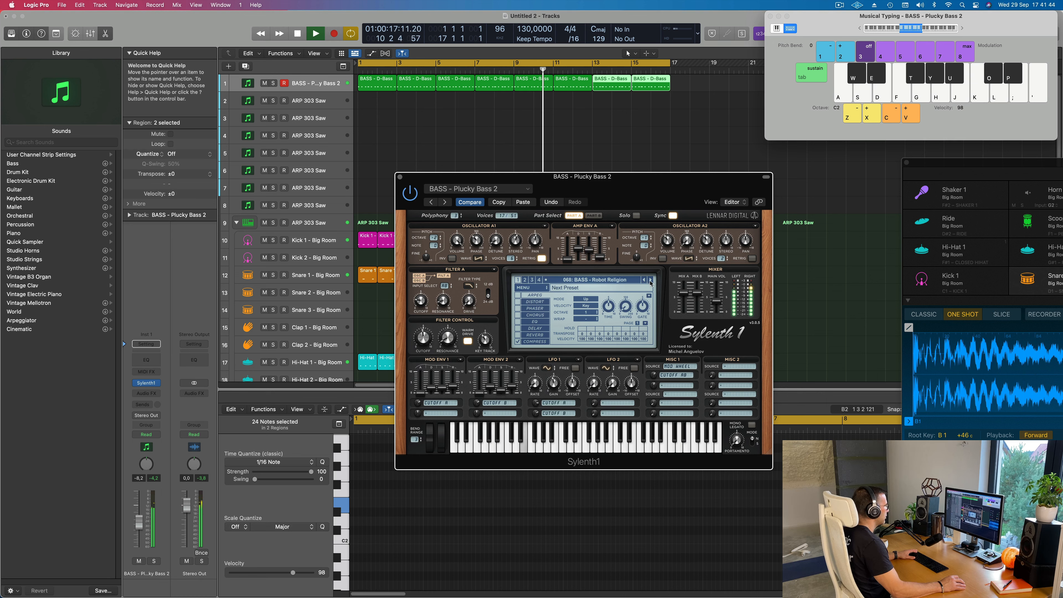
left_click(650, 281)
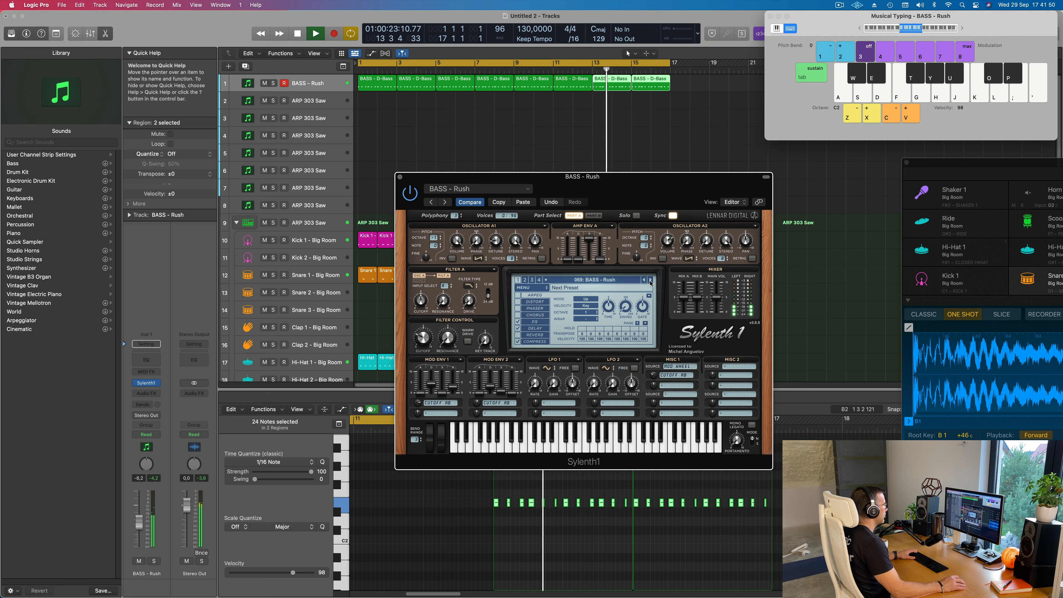
- Audition the presets beyond Rush, through Strobe Bass, Tonight Bass and Trance Bass
left_click(651, 281)
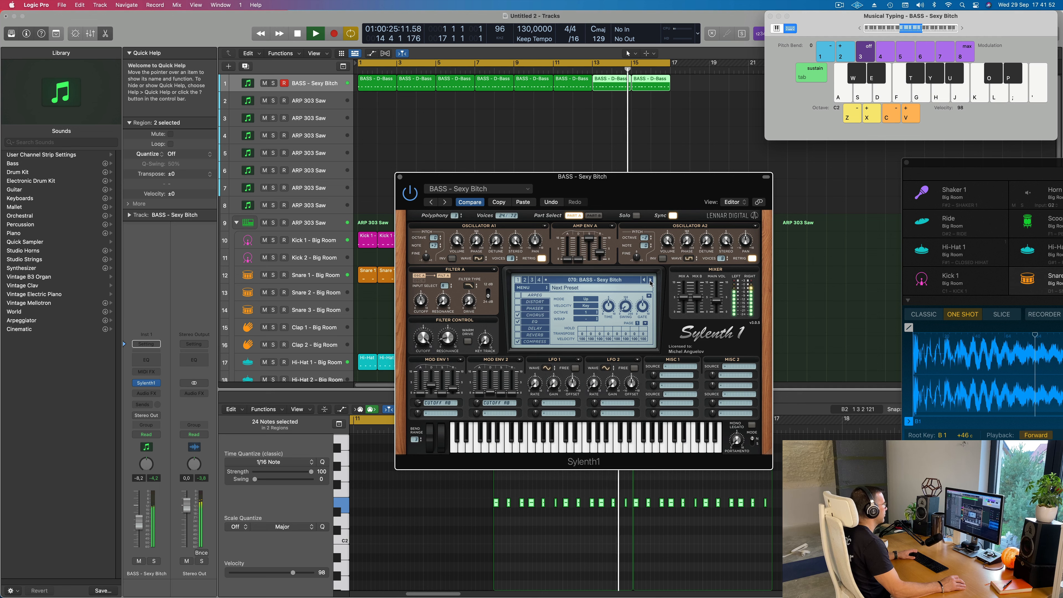
left_click(650, 282)
left_click(650, 281)
left_click(651, 281)
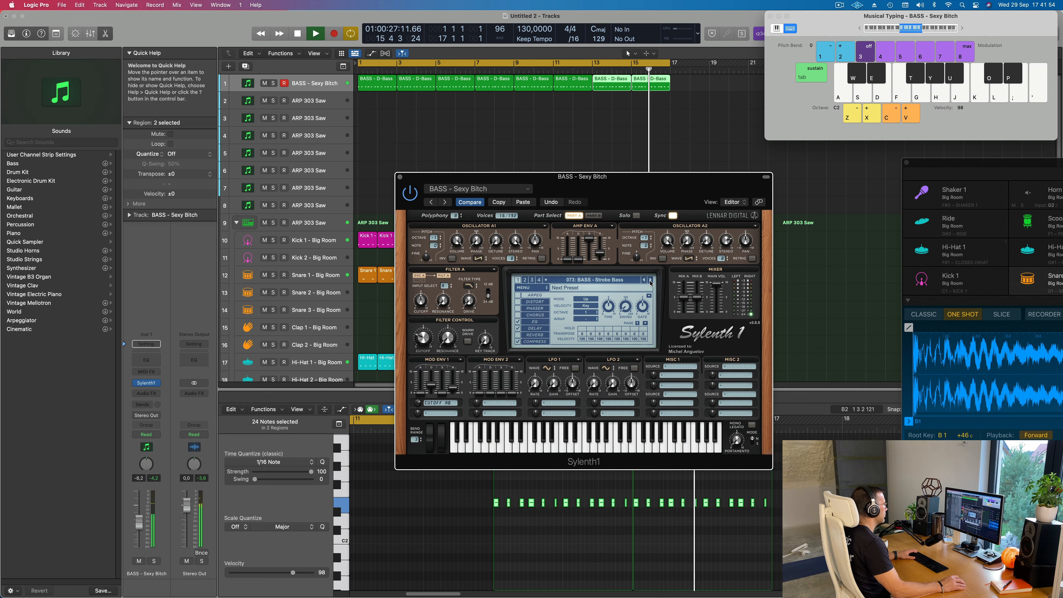
left_click(650, 282)
left_click(650, 281)
left_click(650, 281)
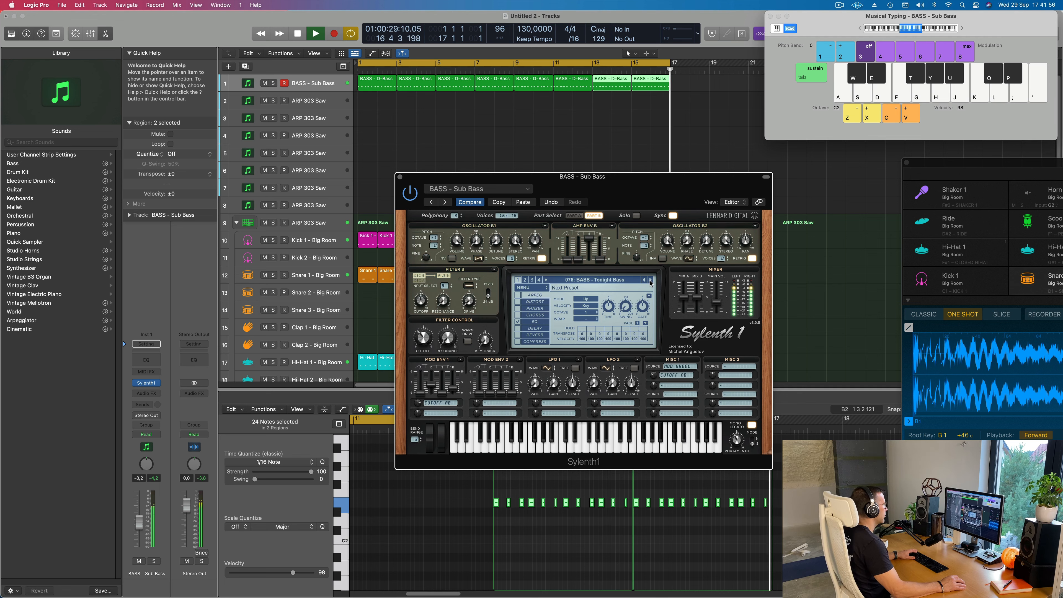
left_click(650, 281)
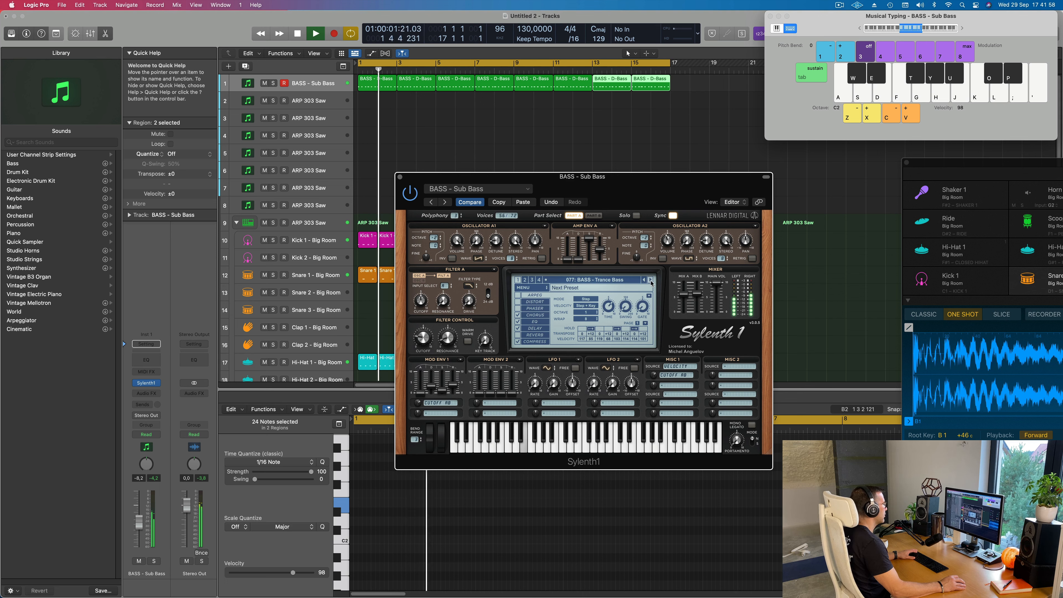
left_click(651, 281)
left_click(651, 281)
- Step back through the Sylenth1 presets to load BASS - Rush, and restart playback from bar 1
left_click(644, 280)
left_click(644, 281)
left_click(644, 280)
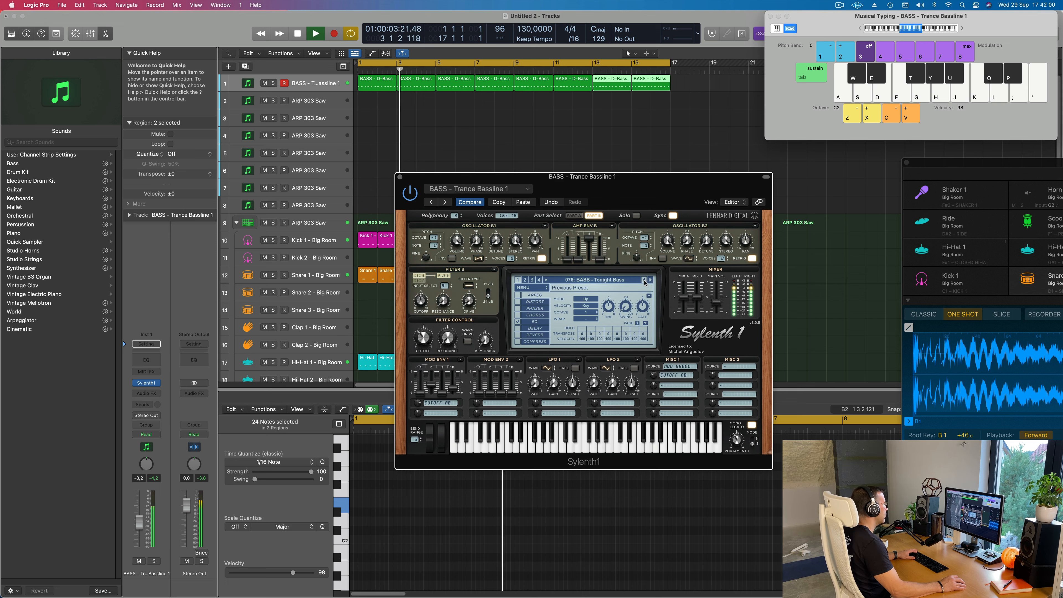
left_click(644, 280)
left_click(644, 280)
left_click(644, 280)
left_click(644, 281)
left_click(644, 280)
left_click(645, 281)
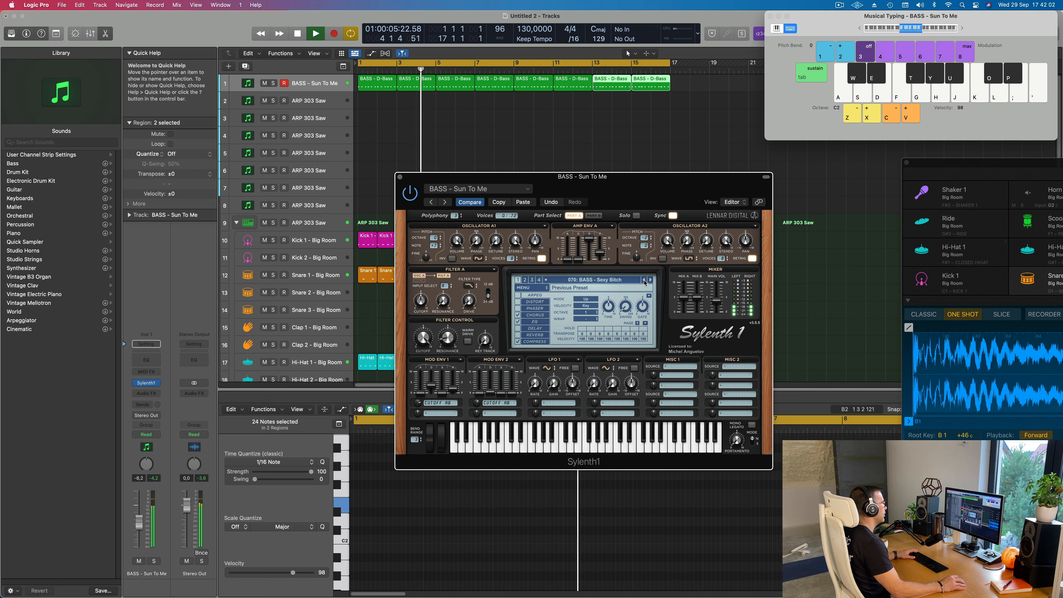
left_click(645, 280)
left_click_drag(651, 194, 657, 185)
key("Return")
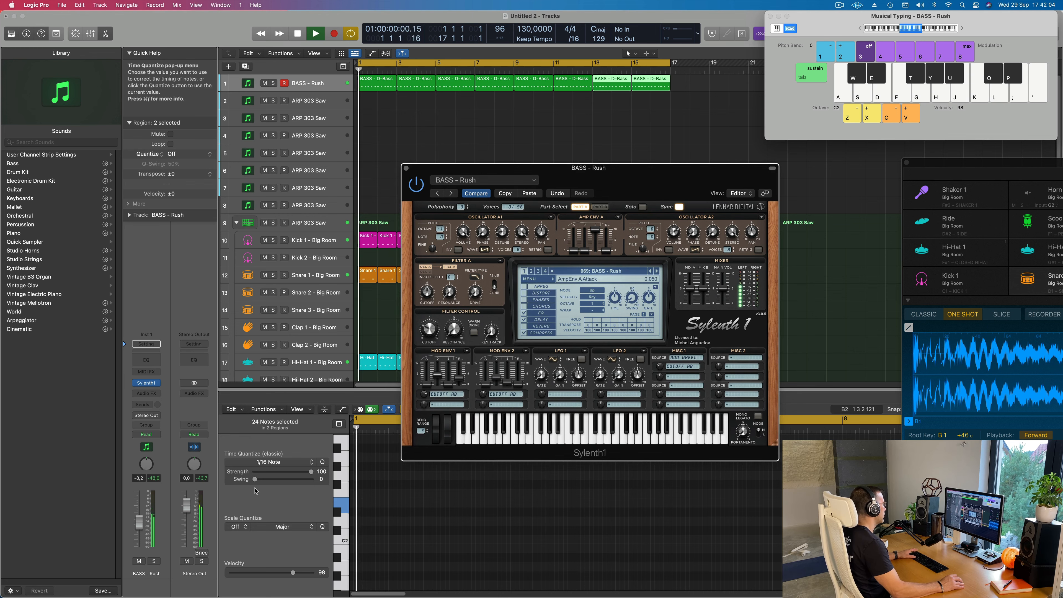
- Raise the bass track's volume to -6.4 dB and insert a Compressor after Sylenth1 on its channel strip
left_click_drag(141, 526, 140, 523)
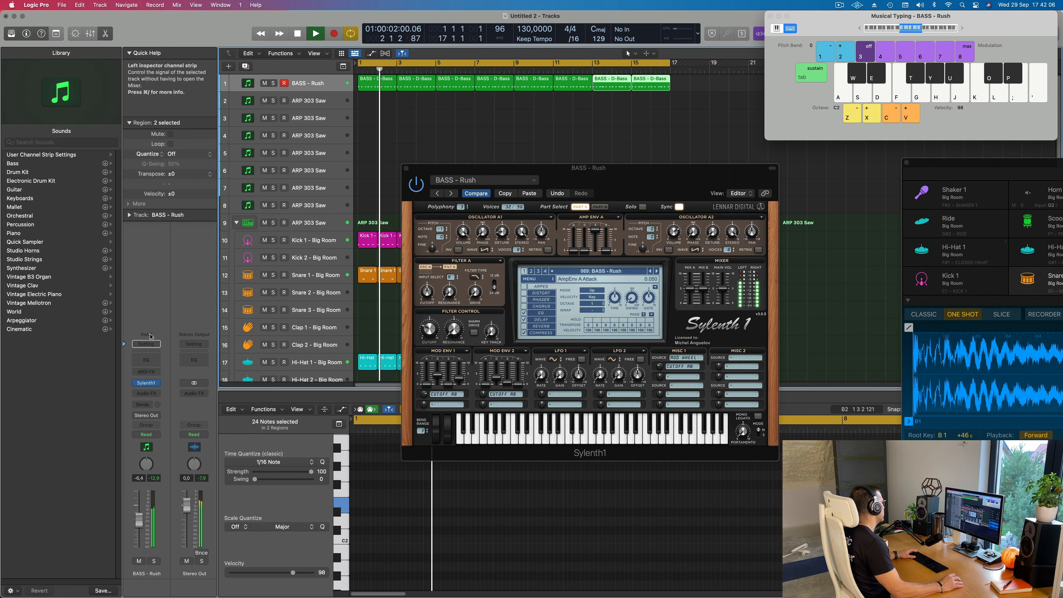
left_click(146, 393)
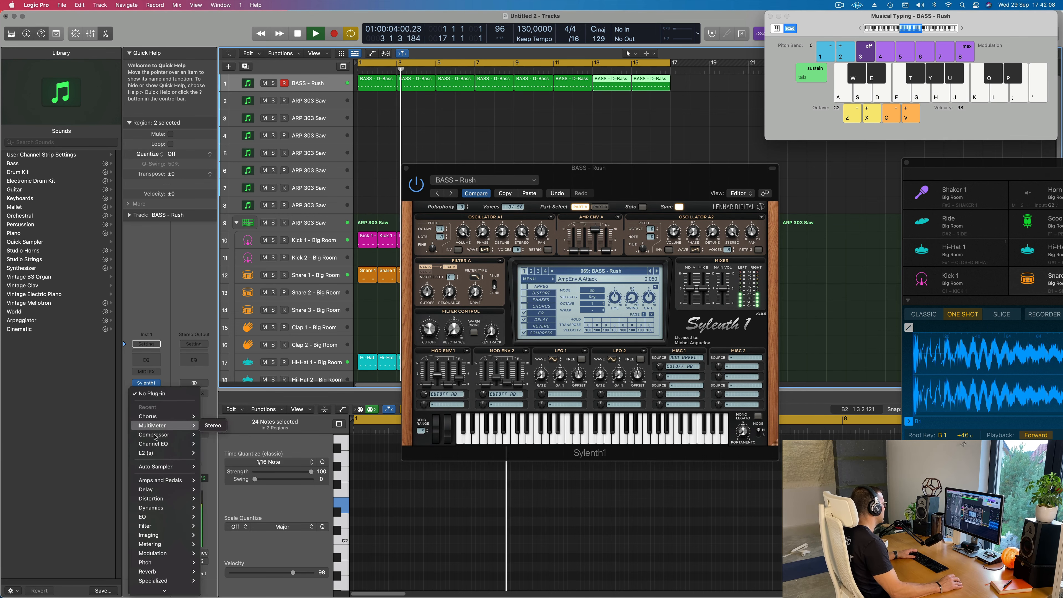
mouse_move(184, 435)
left_click(219, 436)
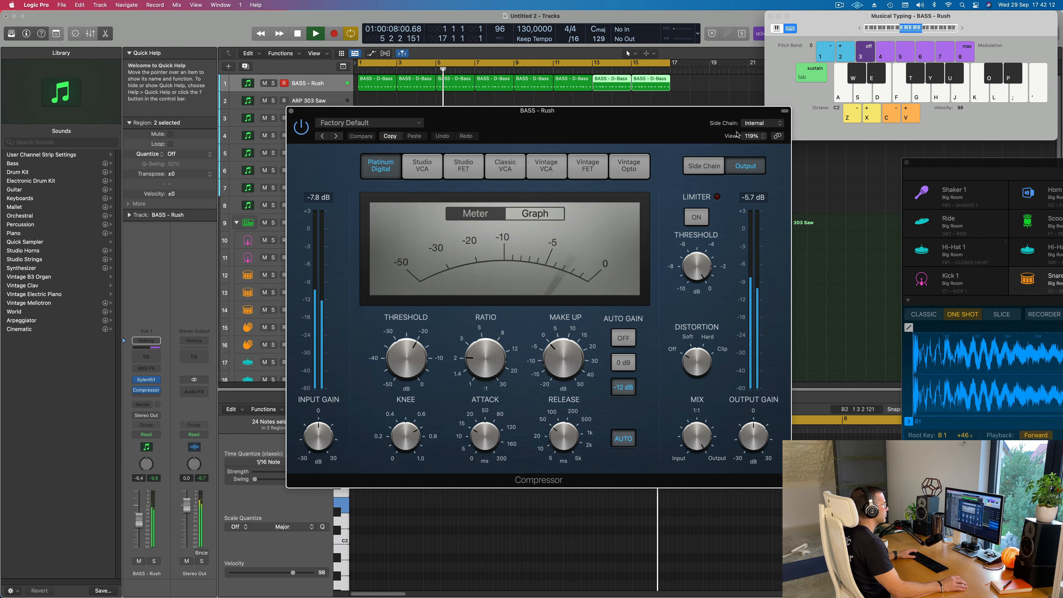
- Set the compressor's side chain source to Kick 1 - Big Room (Inst 9) and shorten its release time
left_click(760, 124)
mouse_move(759, 147)
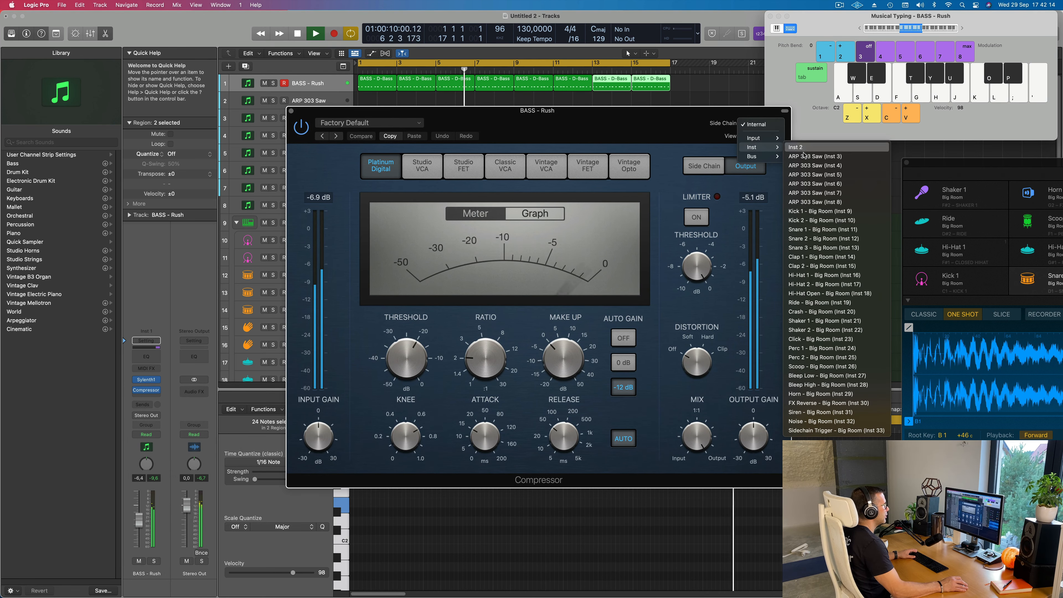
left_click(811, 212)
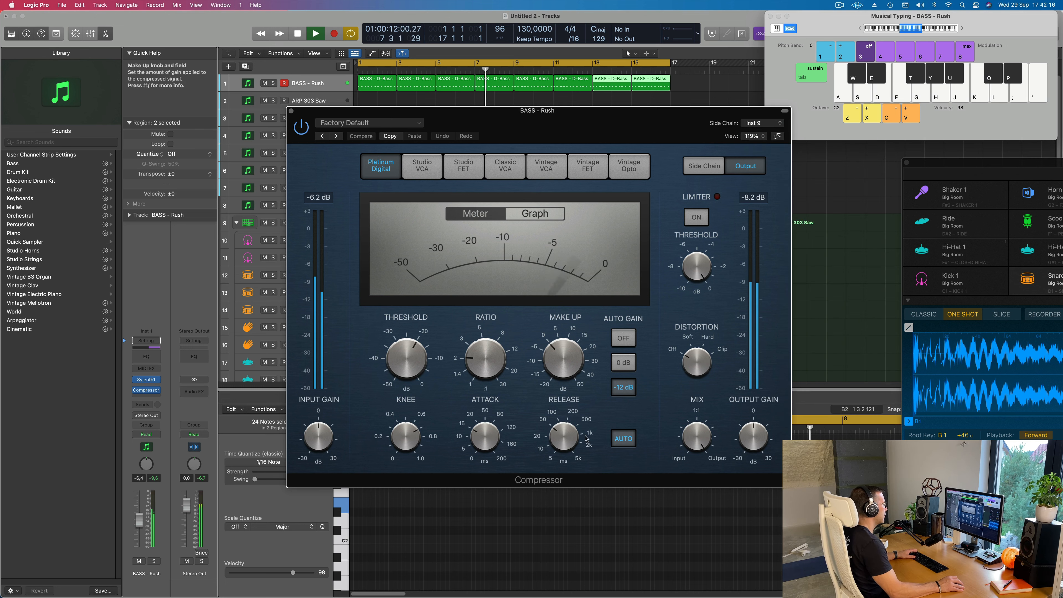
left_click_drag(568, 453, 566, 481)
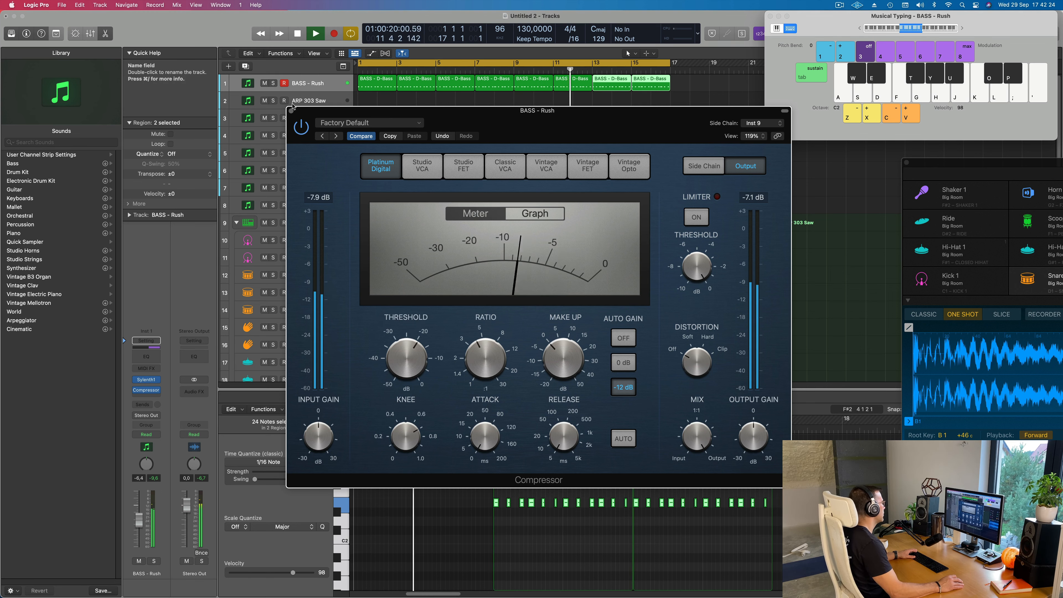
- Close the Compressor window and duplicate the BASS - Rush track with its instrument and effects
left_click(291, 111)
left_click_drag(652, 184, 707, 210)
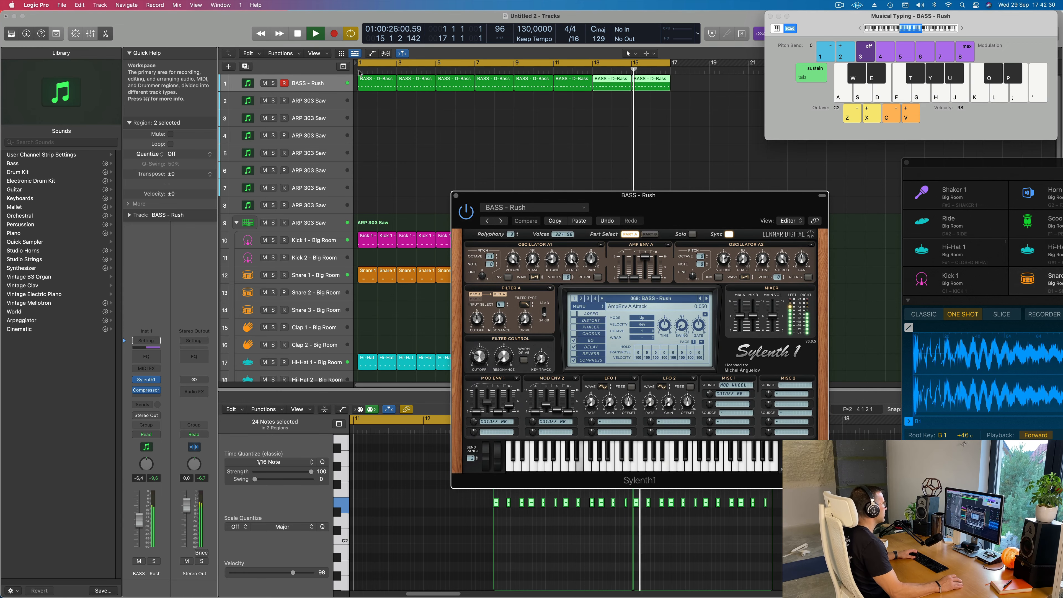
left_click(323, 83)
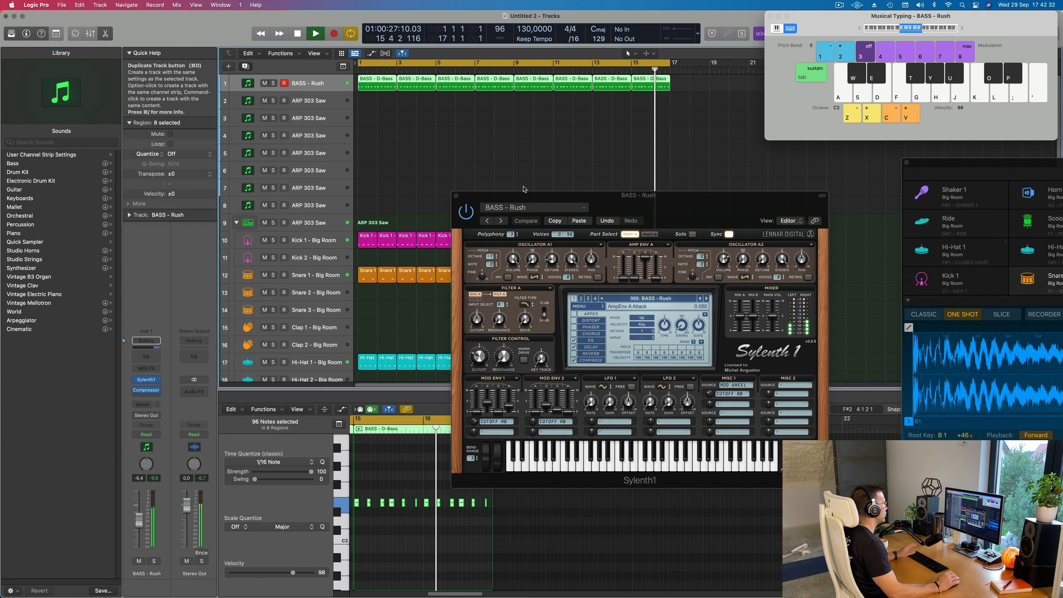
key("super+d")
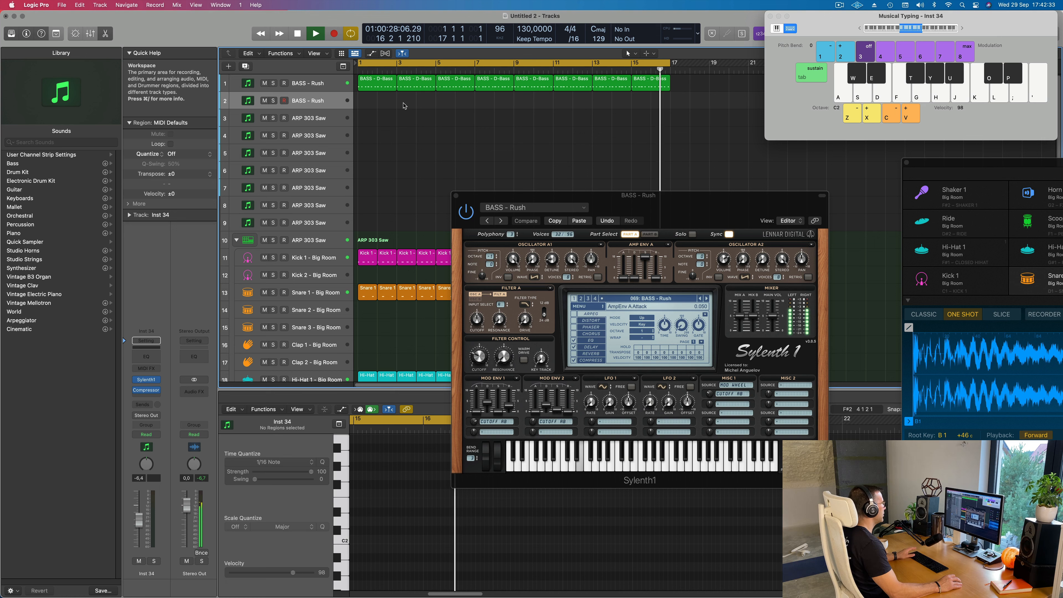
- Move the eight D-Bass regions to the duplicated track, keeping a copy of the first region at bar 1 on track 1
left_click(326, 85)
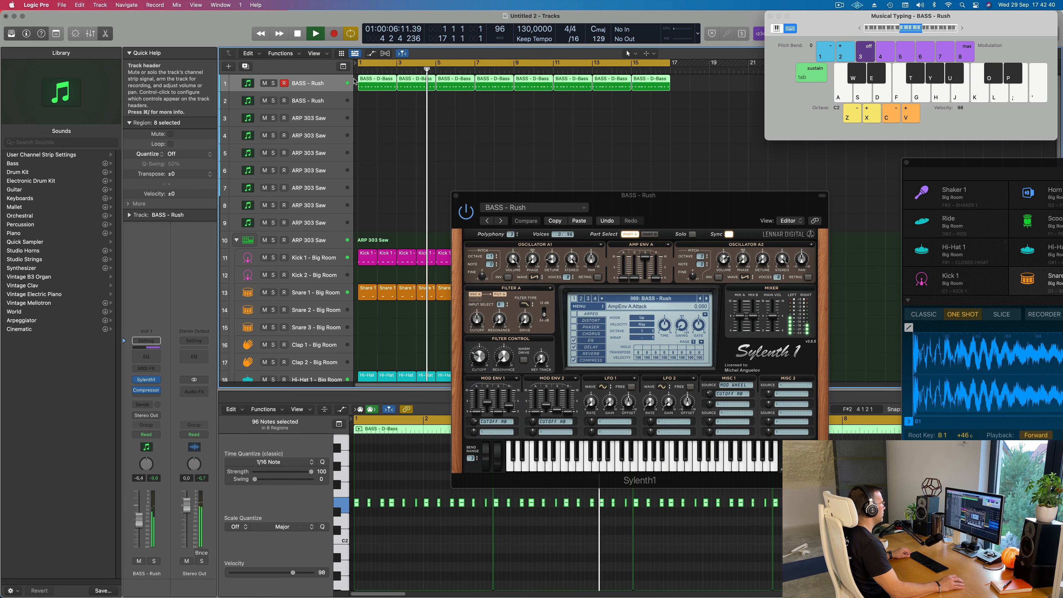
mouse_move(378, 78)
left_mouse_down()
mouse_move(378, 94)
mouse_move(377, 83)
left_mouse_up()
left_click(378, 102)
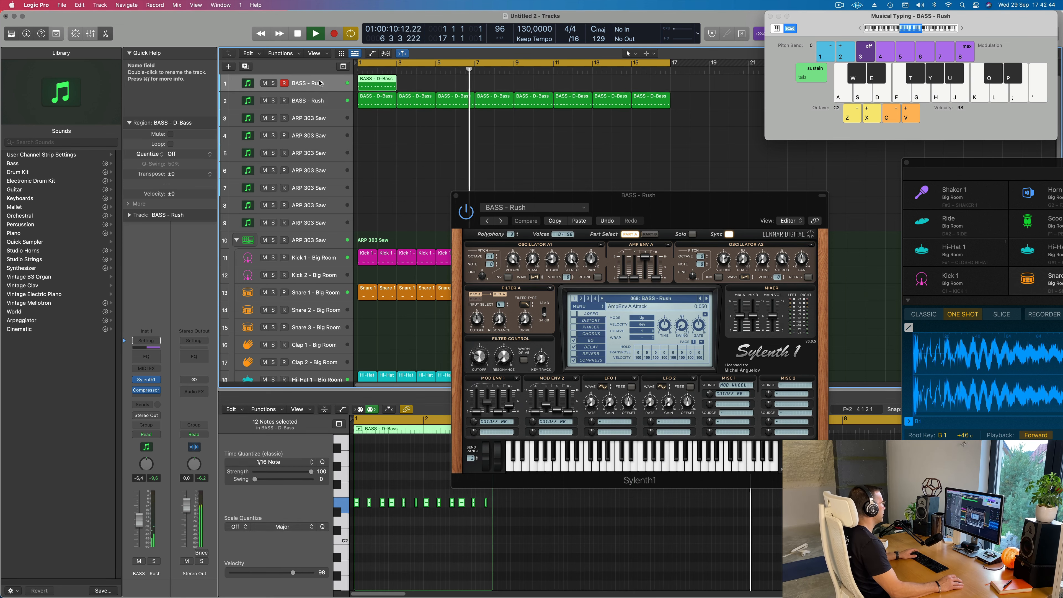
- Load the BASS - Feelin Good preset in track 1's Sylenth1 and audition it soloed from bar 1
left_click(579, 221)
key("shift+space")
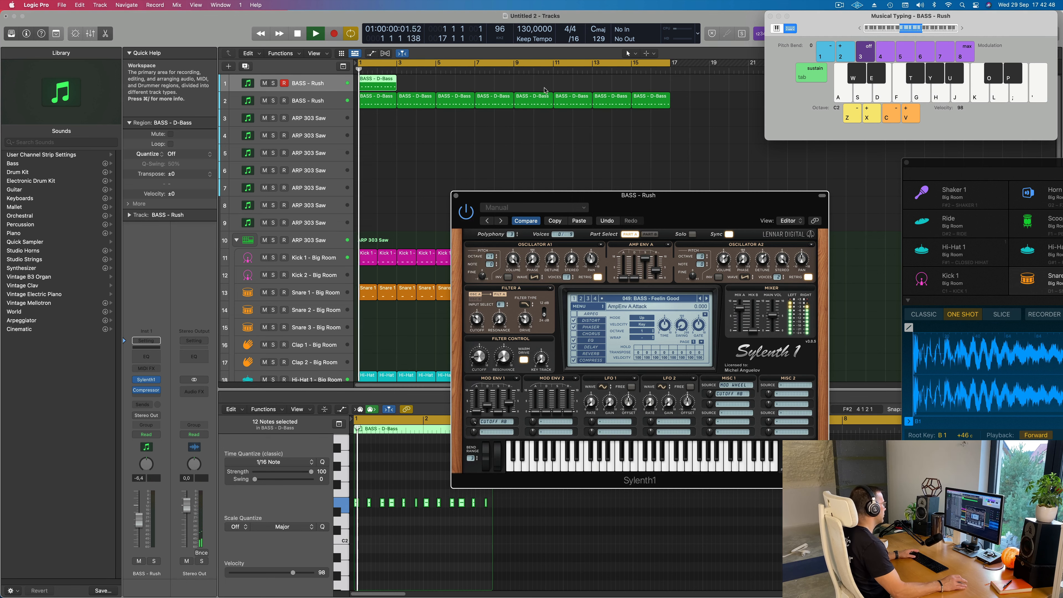
left_click(273, 83)
key("Return")
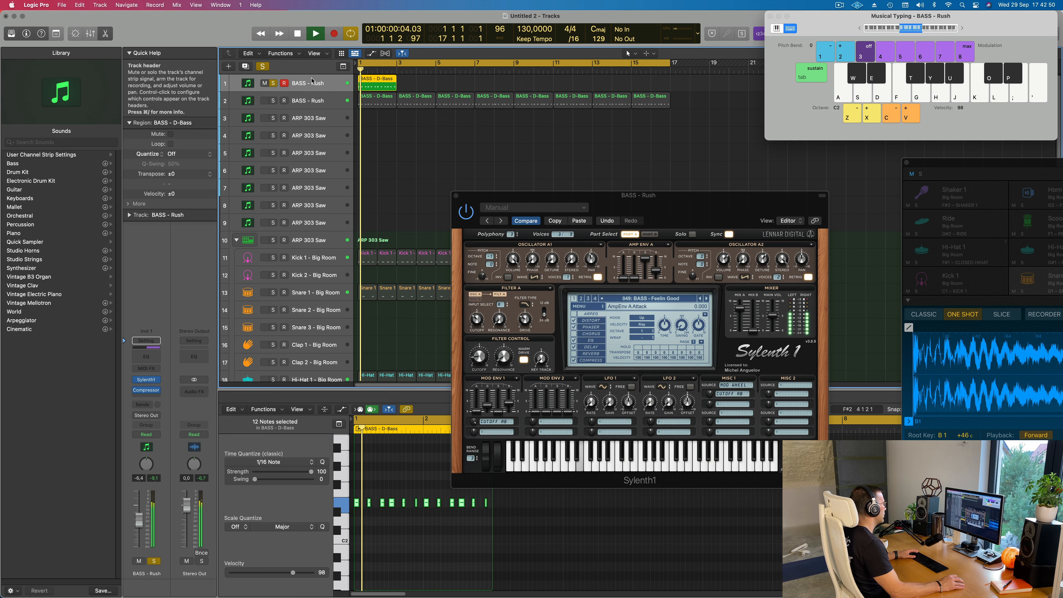
left_click(273, 83)
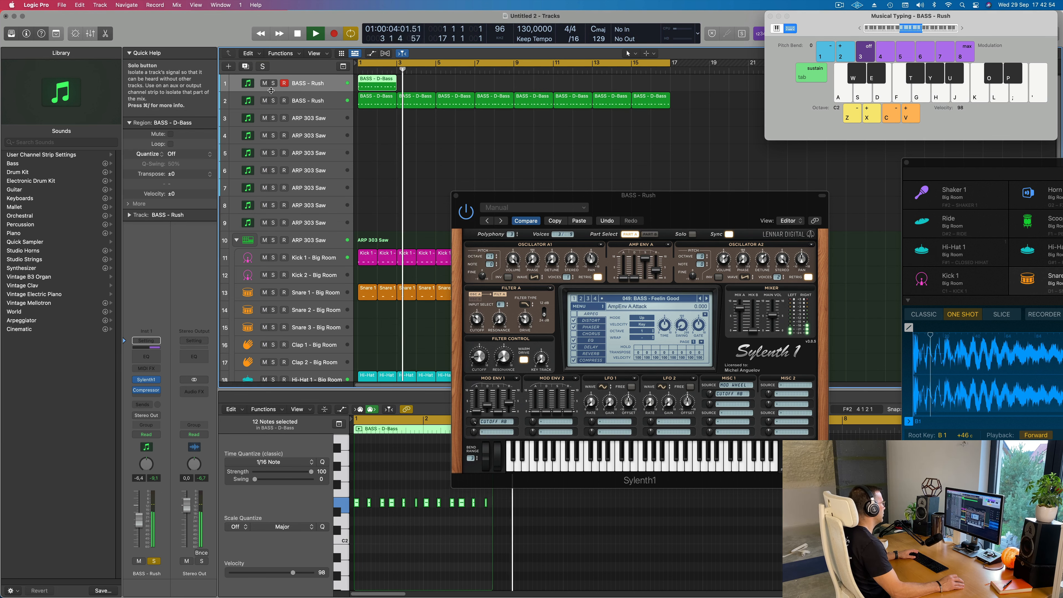
- With the second bass track muted, repeat track 1's D-Bass region until it fills the arrangement up to bar 17
left_click(264, 101)
key("Return")
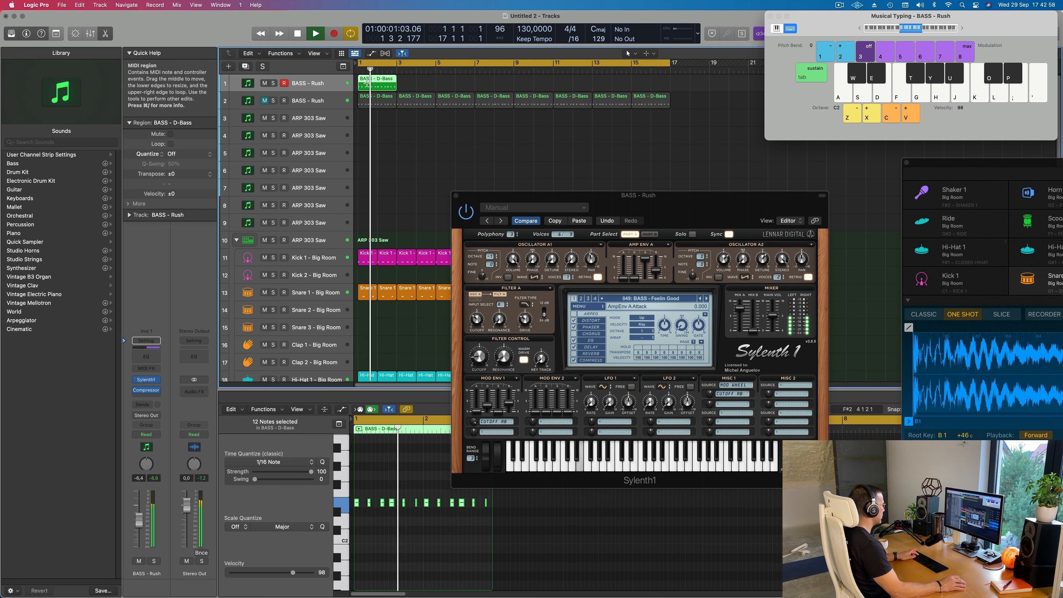
key("super+r")
key("super+r")
key("super+r")
key("super+r")
key("super+r")
key("Return")
- Unmute the second bass track to hear both basses together, and mute the first and select the second
left_click(265, 100)
key("Return")
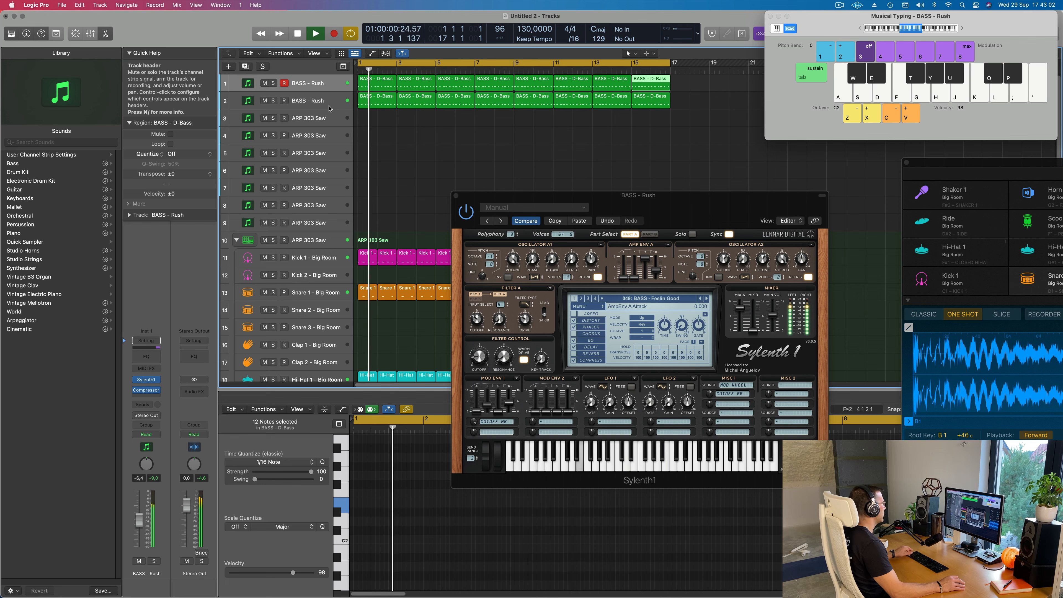
key("super+Left")
key("super+Left")
key("super+Left")
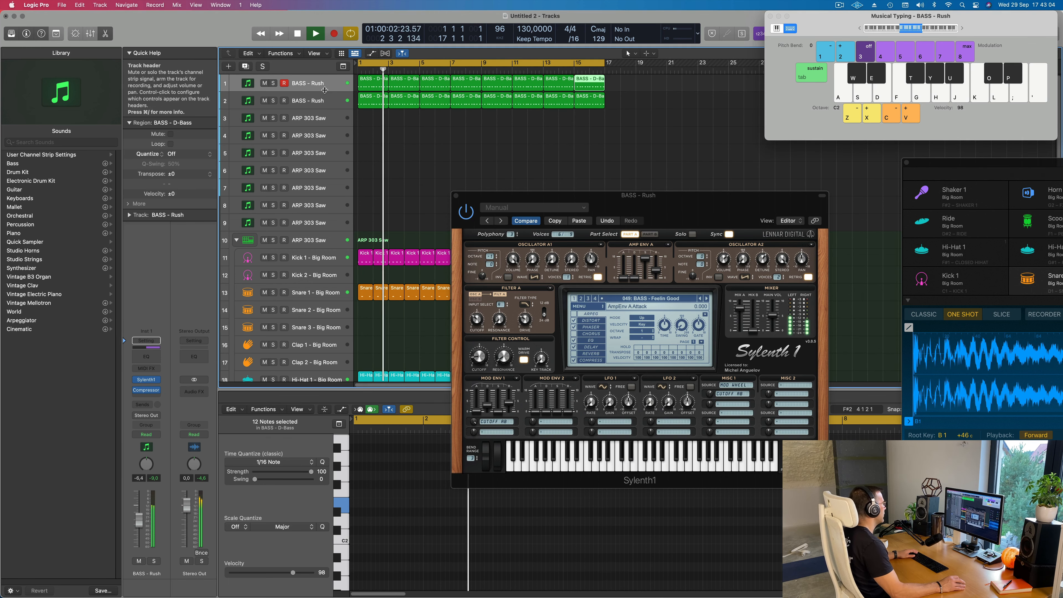
left_click(264, 84)
left_click(317, 101)
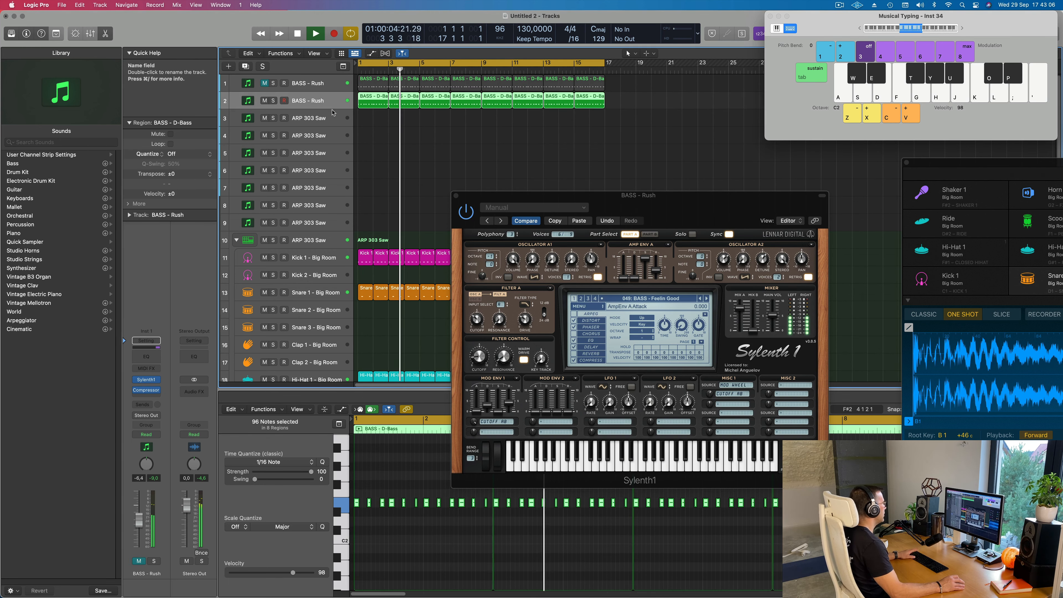
- Raise the second bass track's volume to -5.3 dB and adjust Mod Env 1 decay in track 1's Sylenth1
key("Return")
left_click_drag(549, 200, 566, 181)
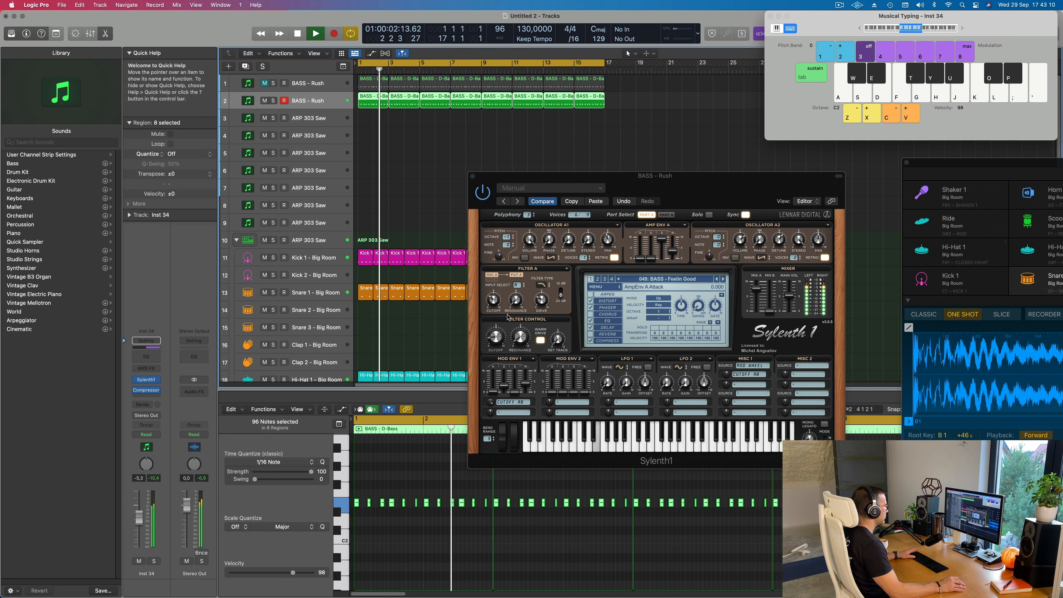
left_click_drag(495, 341, 497, 357)
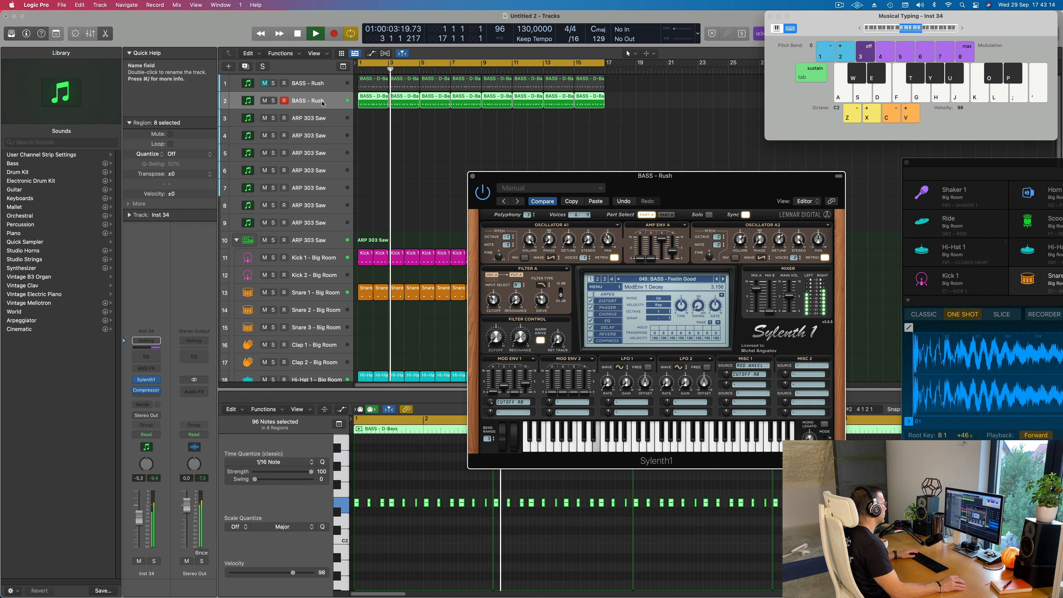
- Set the Filter Control cutoff in the second bass track's own Sylenth1 to 1.192 and close that instrument
left_click(148, 379)
key("space")
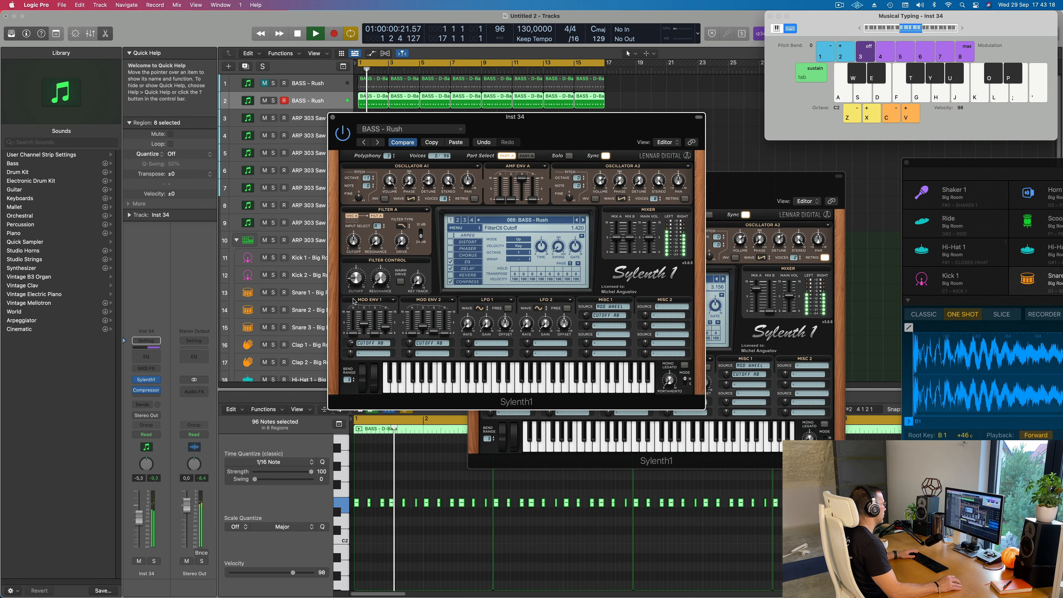
left_click_drag(454, 120, 608, 172)
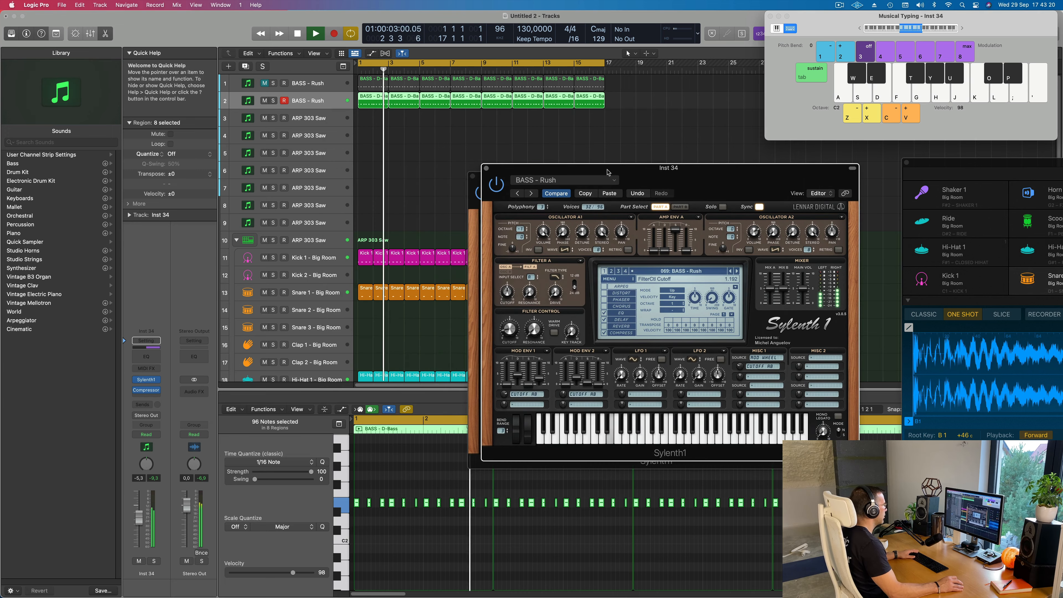
left_click(486, 169)
- Close the first track's Sylenth1 window and raise the second bass track's volume to -4.7 dB during playback from bar 1
left_click_drag(468, 176, 446, 178)
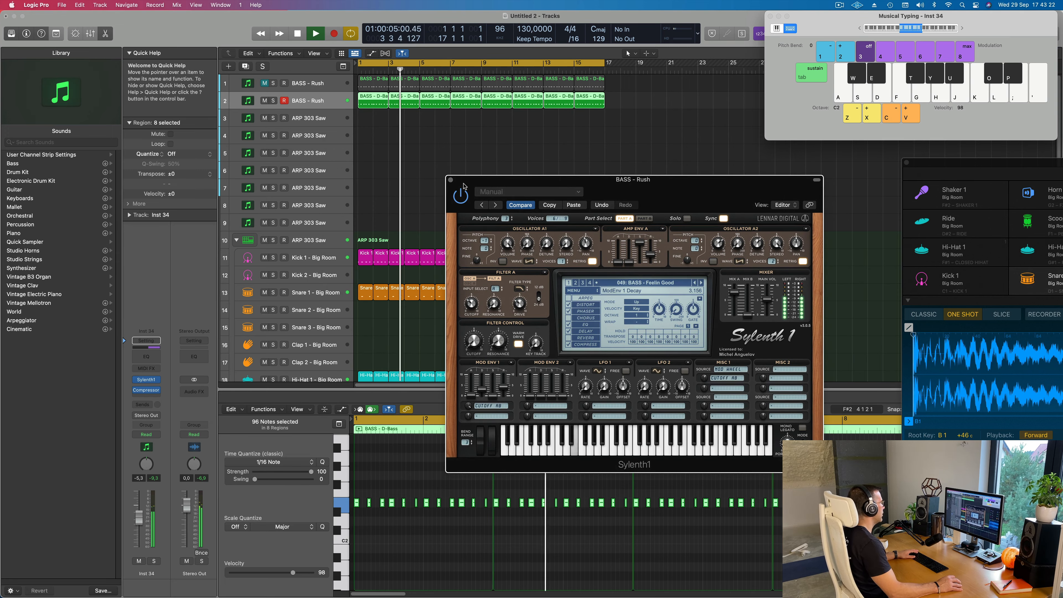
left_click(450, 179)
key("Return")
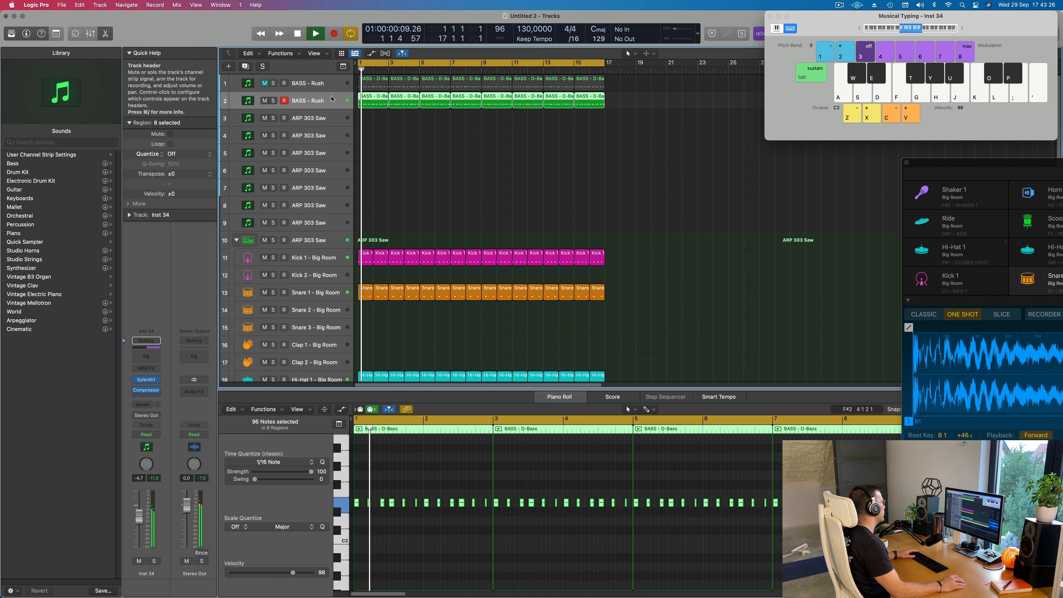
- Duplicate the second BASS - Rush track and add a send to Bus 5 on the new track
left_click(246, 66)
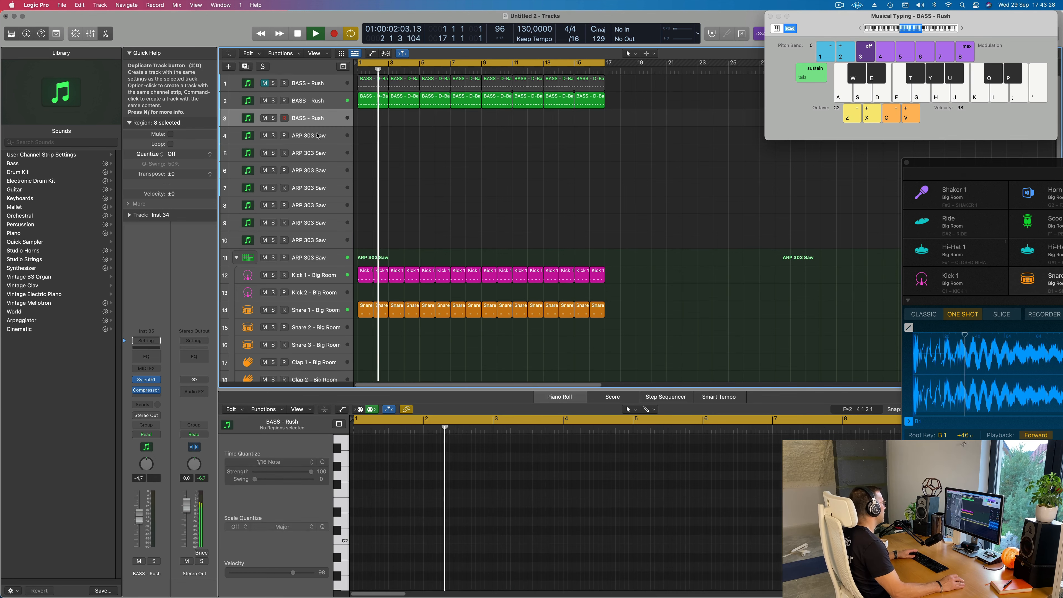
left_click(147, 405)
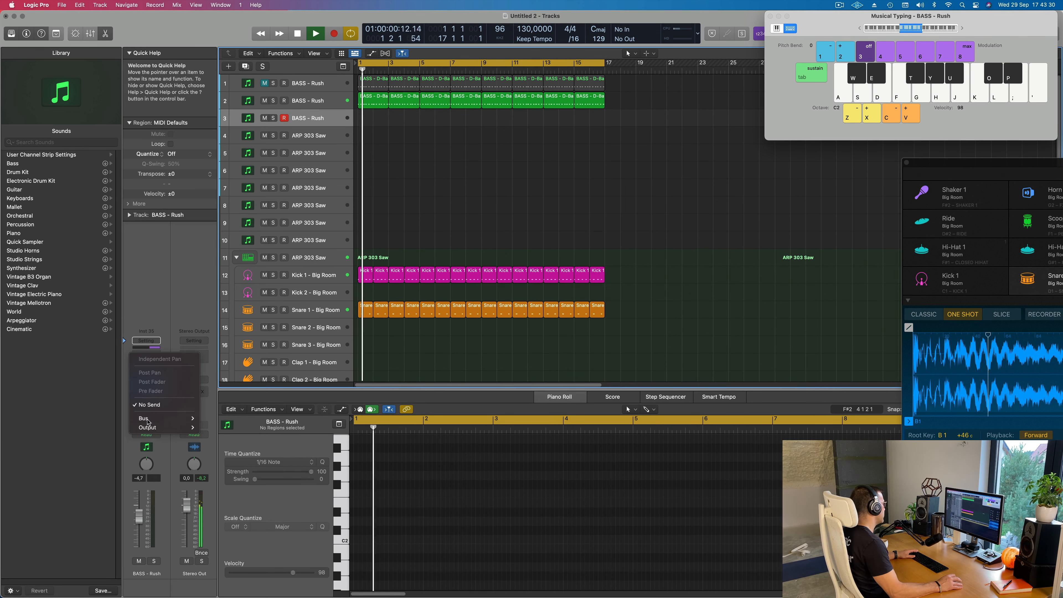
mouse_move(155, 421)
left_click(222, 306)
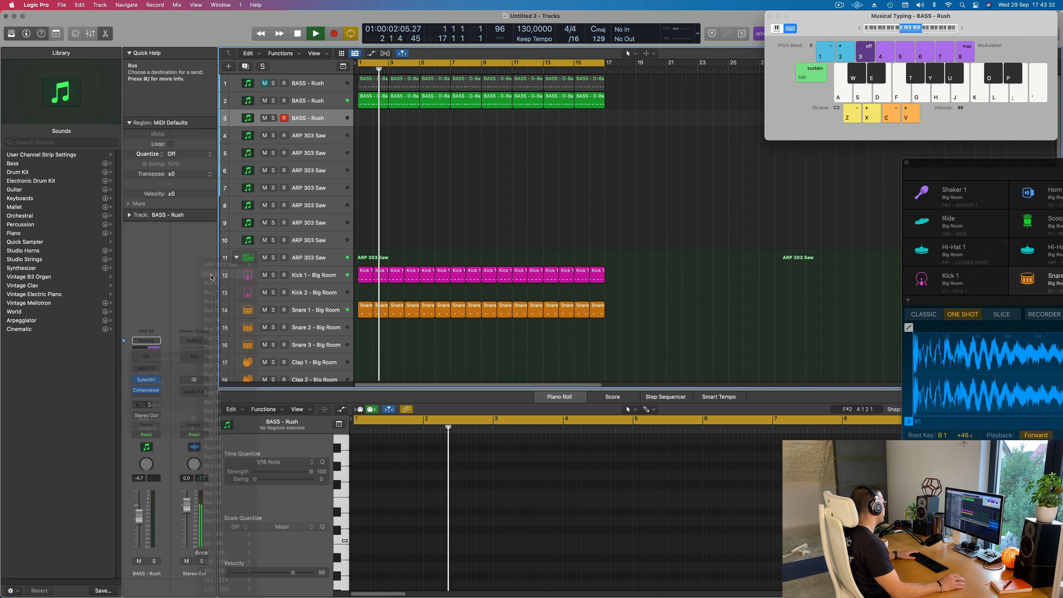
- Insert a SilverVerb on the Bus 5 aux channel and load its grandiose preset
left_click(194, 386)
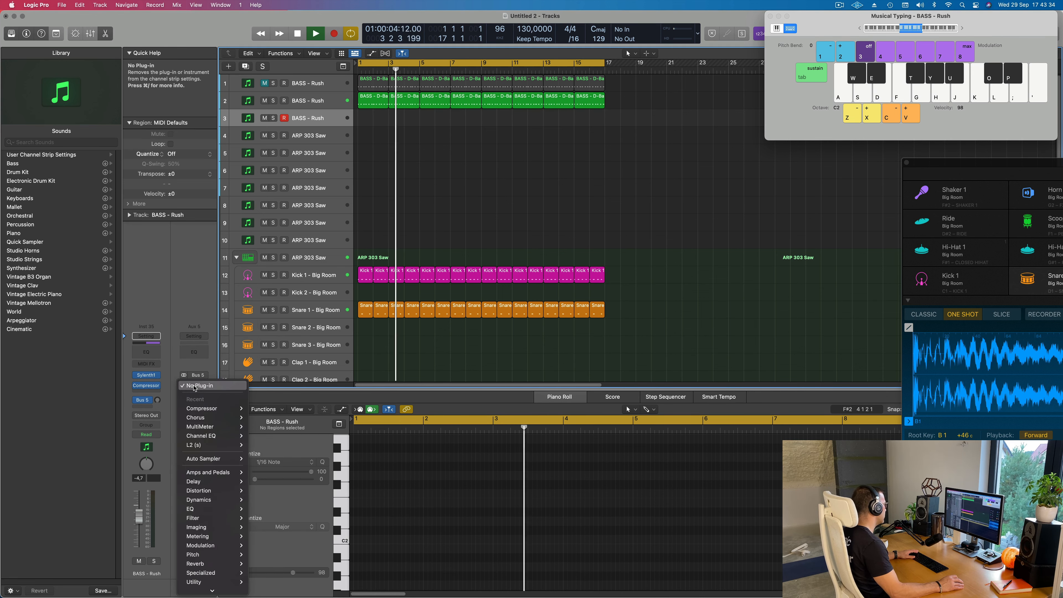
mouse_move(275, 574)
left_click(324, 580)
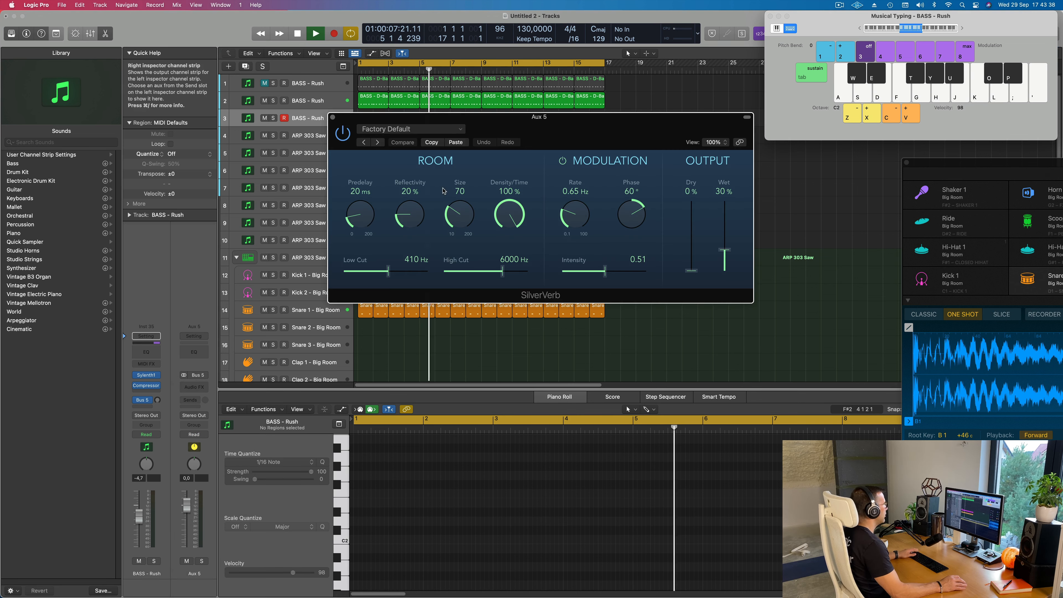
left_click_drag(553, 149, 617, 159)
left_click(473, 139)
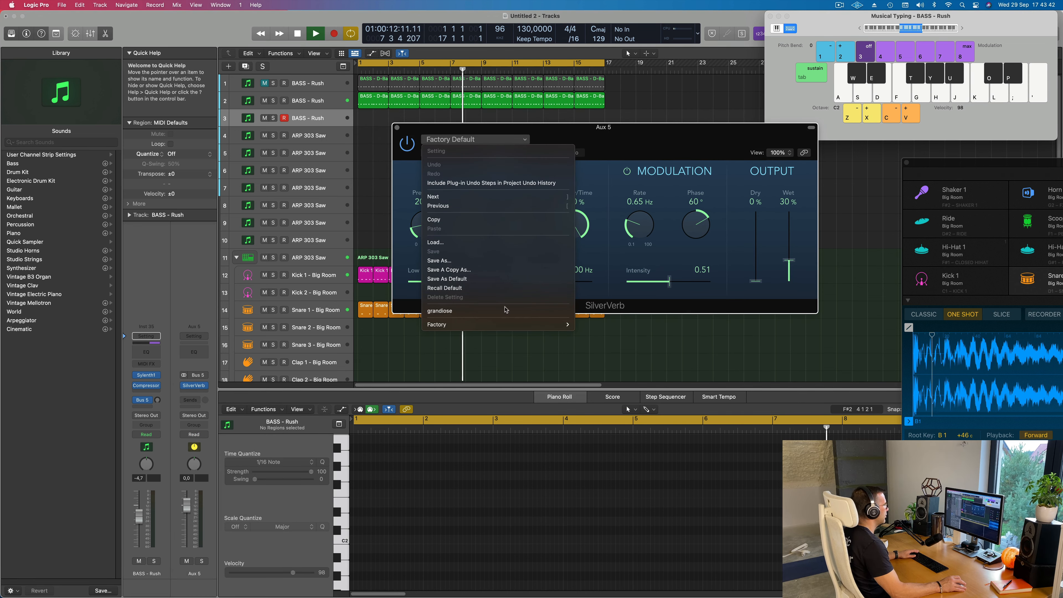
left_click(440, 310)
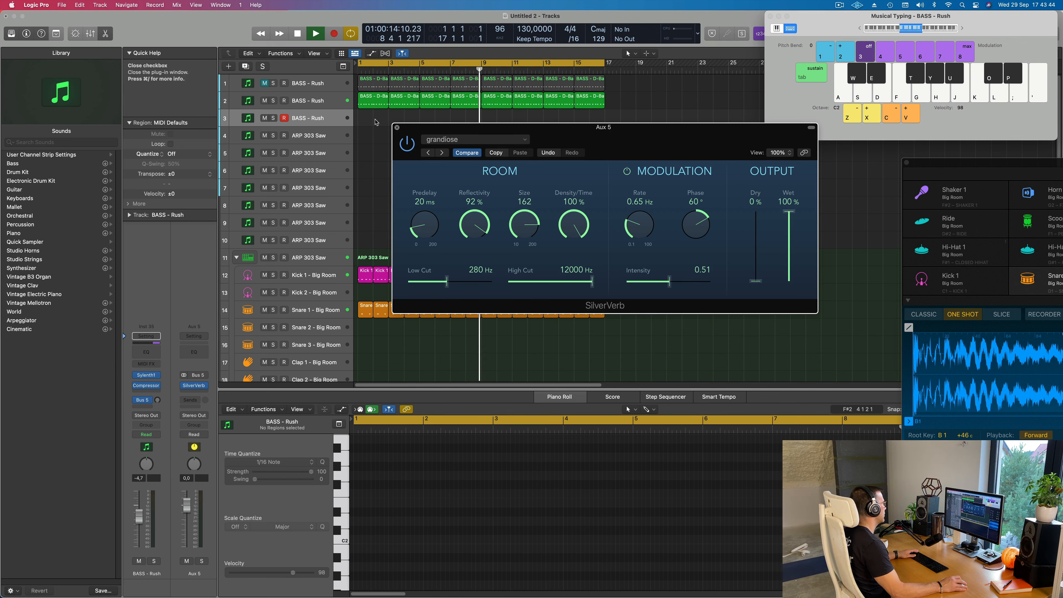
left_click(397, 127)
- Load the PAD - Air Pad preset from bank 2 in the third track's Sylenth1
left_click(146, 375)
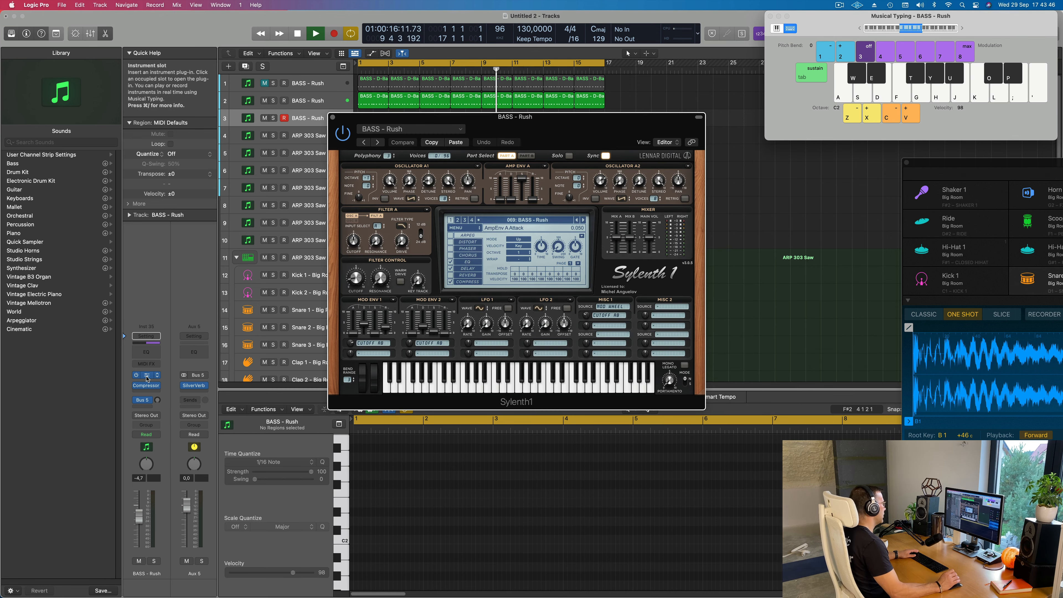
left_click(559, 222)
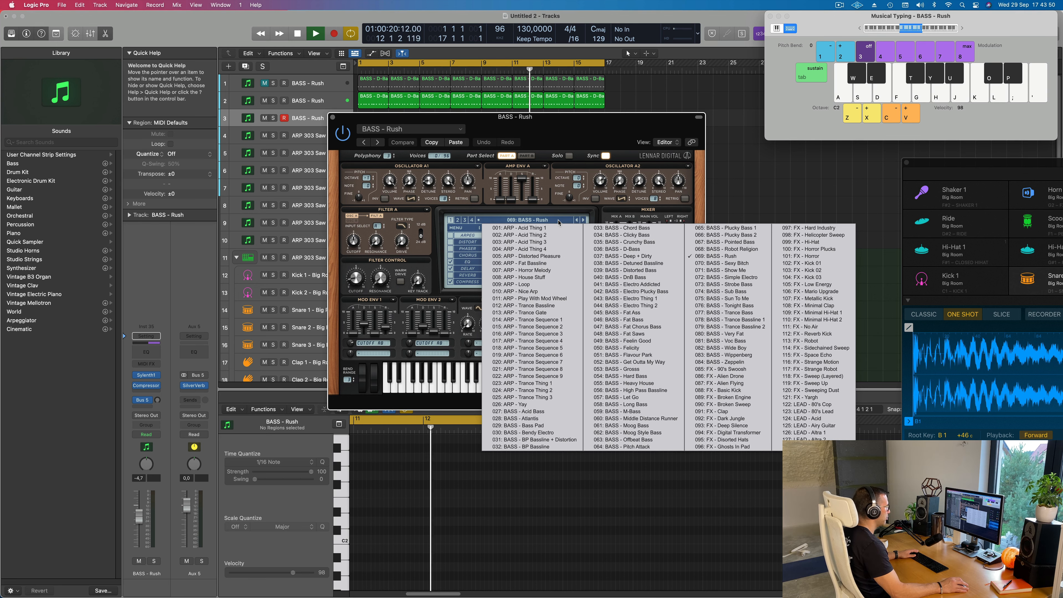
left_click(459, 221)
left_click(504, 220)
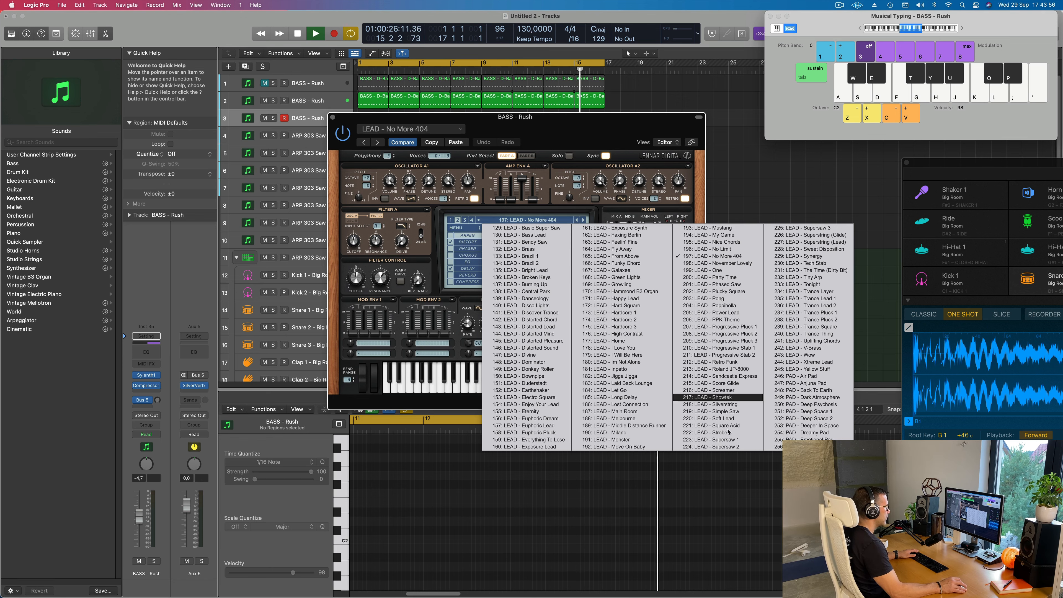
left_click(795, 376)
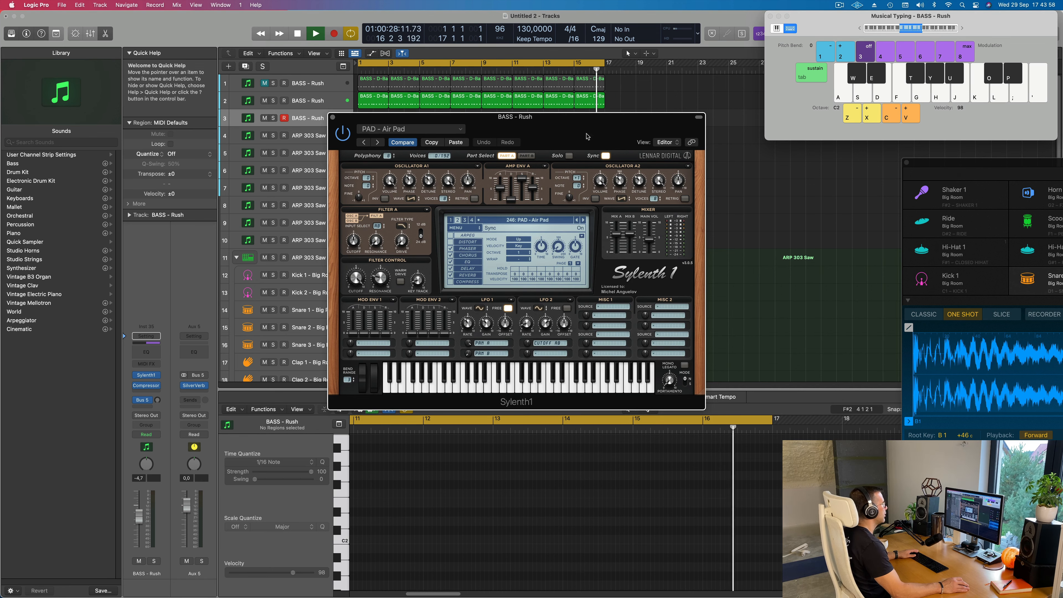
left_click_drag(586, 116, 751, 193)
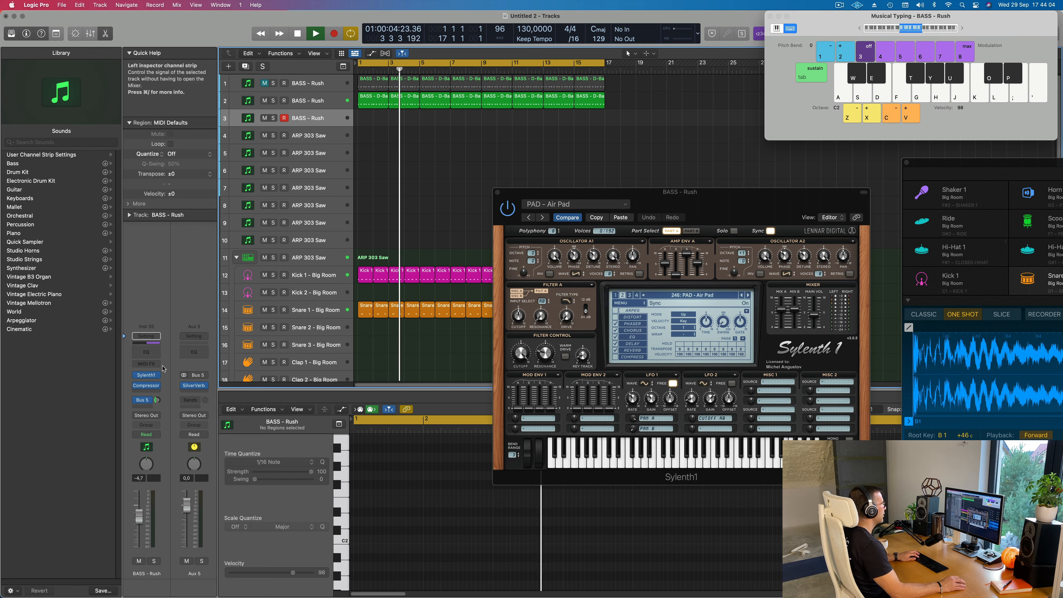
- Raise the Musical Typing octave to C3 and audition notes on the Air Pad sound over the playing pattern
left_click_drag(985, 36, 939, 62)
key("x")
key("d")
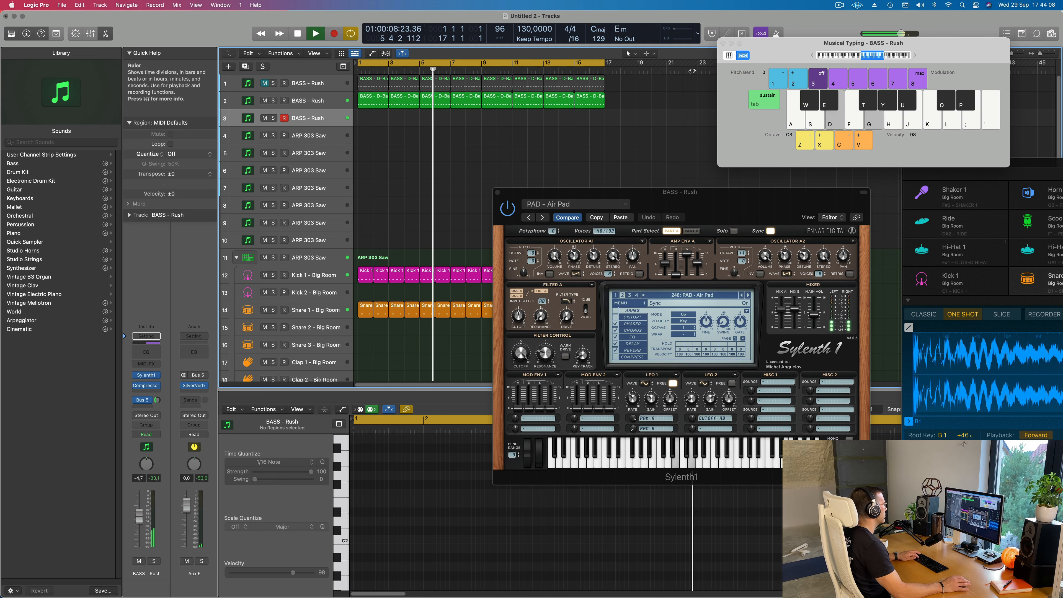
key("f")
key("h")
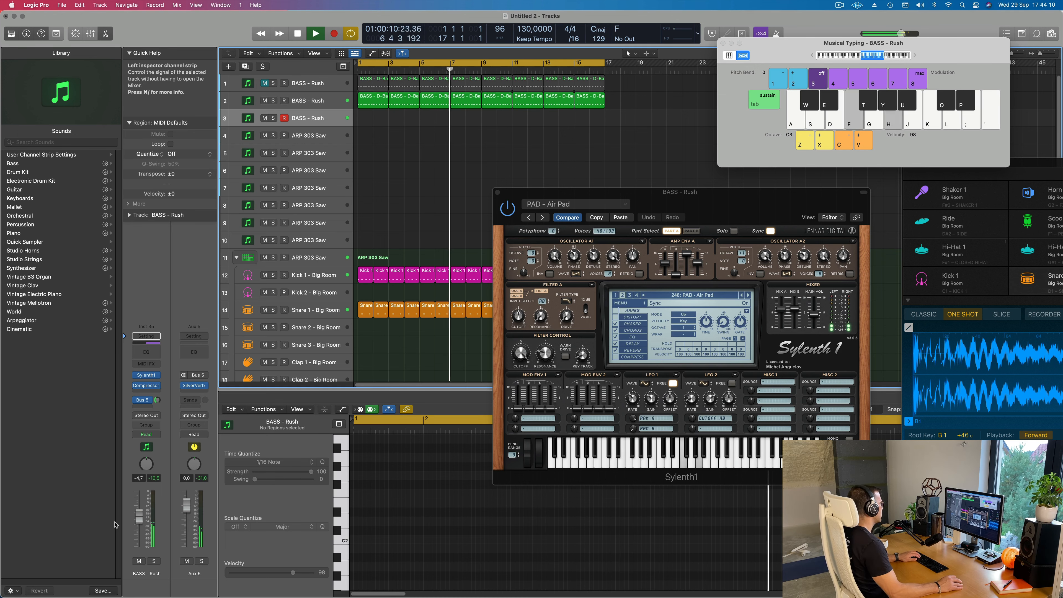
- Lower the pad track's volume to -11.6 dB and set its Bus 5 send to -6.1 dB while playing notes
left_click_drag(139, 517, 139, 524)
key("d")
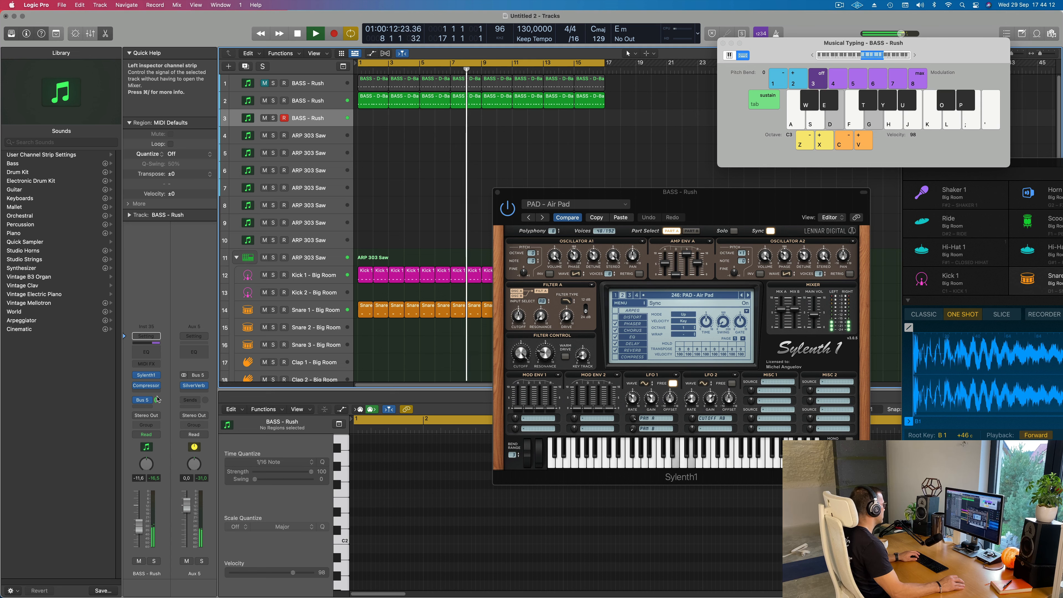
left_click_drag(160, 392, 161, 394)
key("d")
key("g")
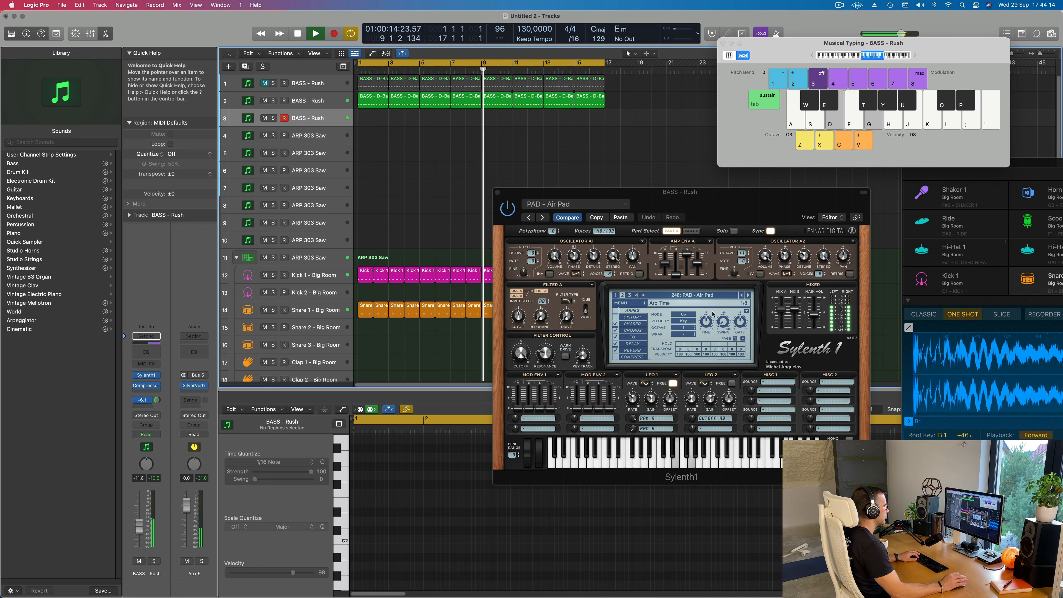
key("d")
left_click_drag(752, 202, 693, 201)
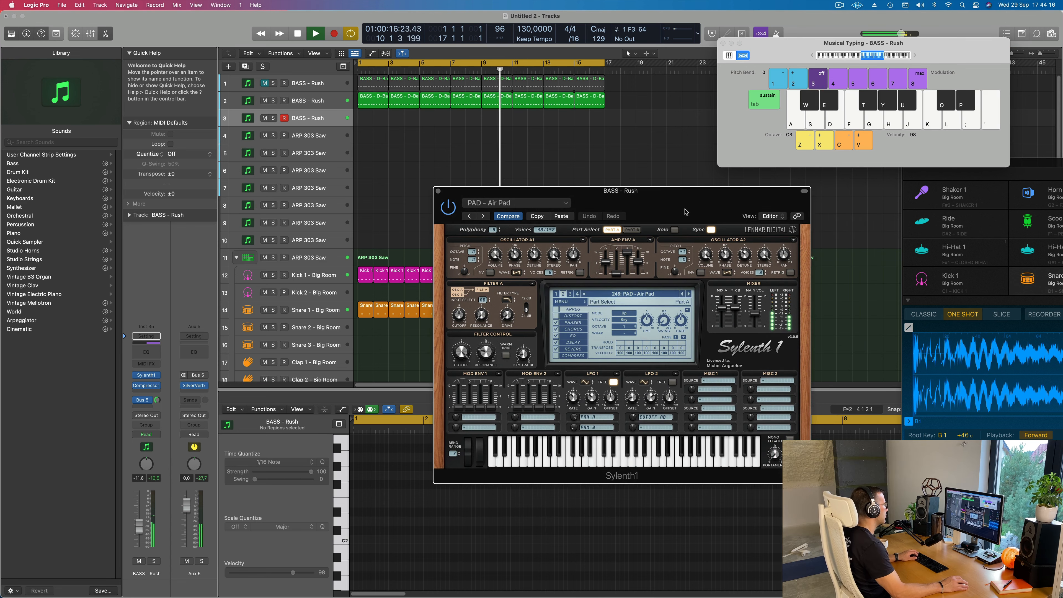
- Lower the Air Pad sound's filter control cutoff to about 3.67 while playing notes over the pattern
key("f")
key("f")
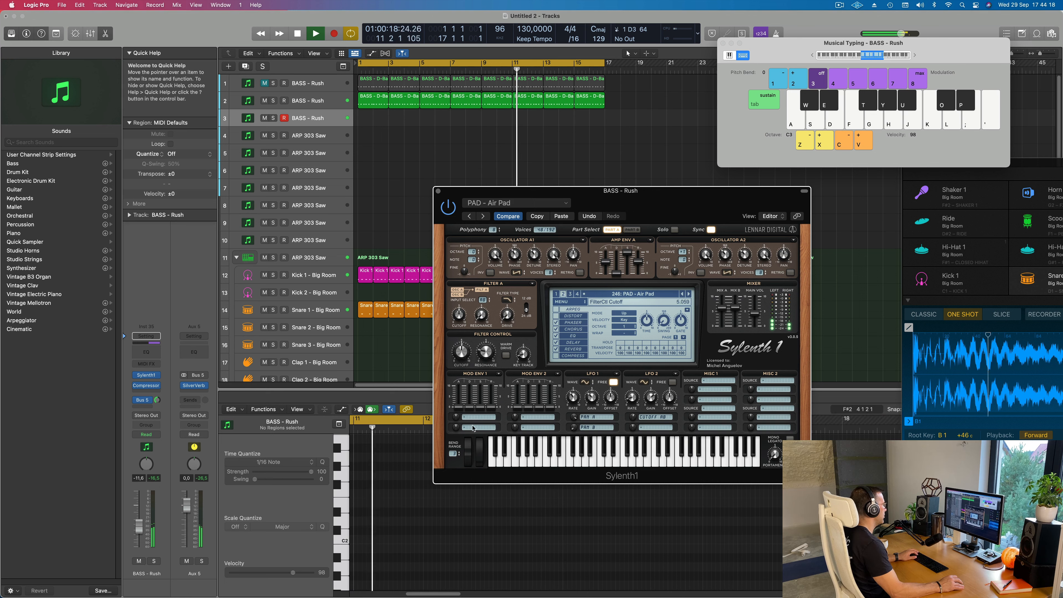
key("f")
left_click_drag(462, 347, 461, 351)
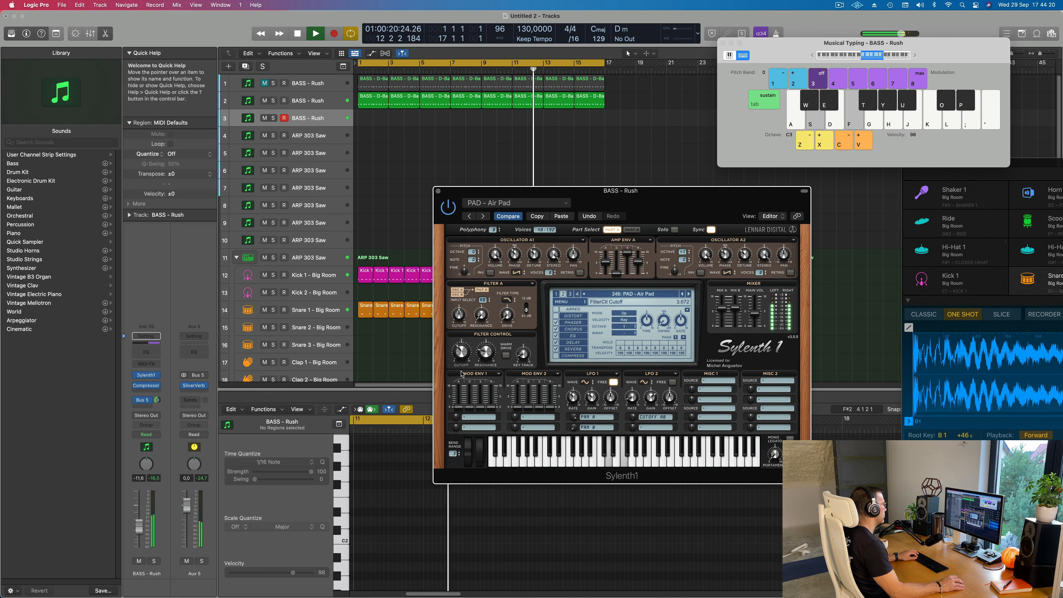
key("g")
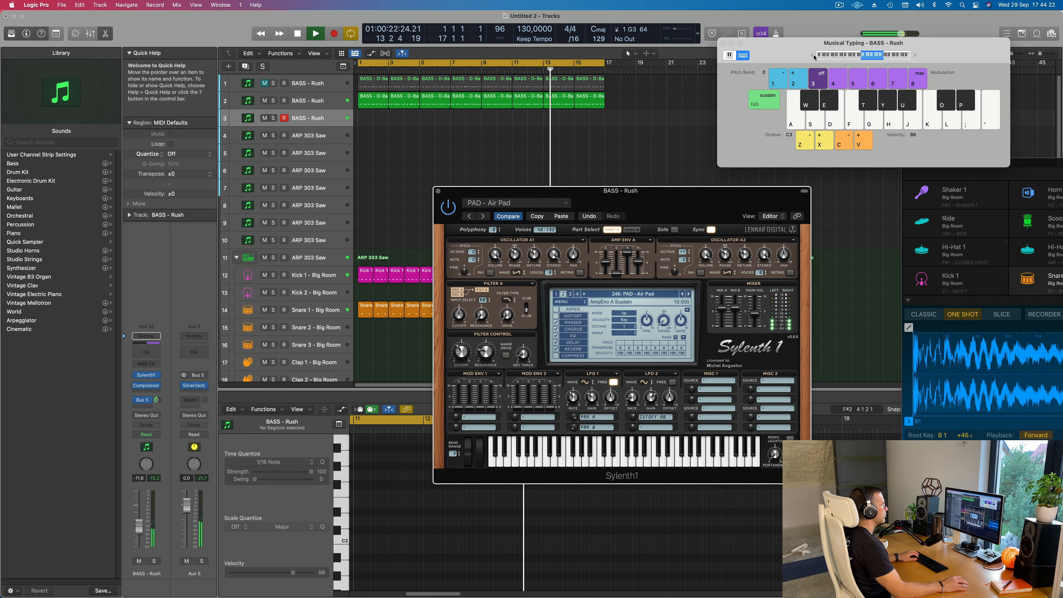
- Lower the Musical Typing octave to C2 and audition notes on the Air Pad sound
key("s")
key("f")
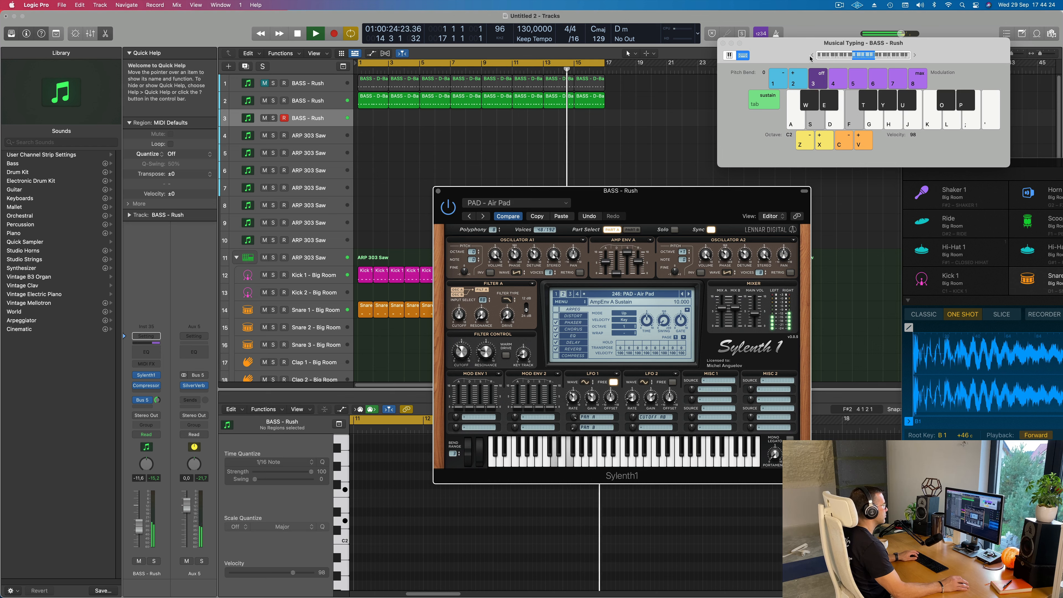
left_click_drag(619, 191, 608, 119)
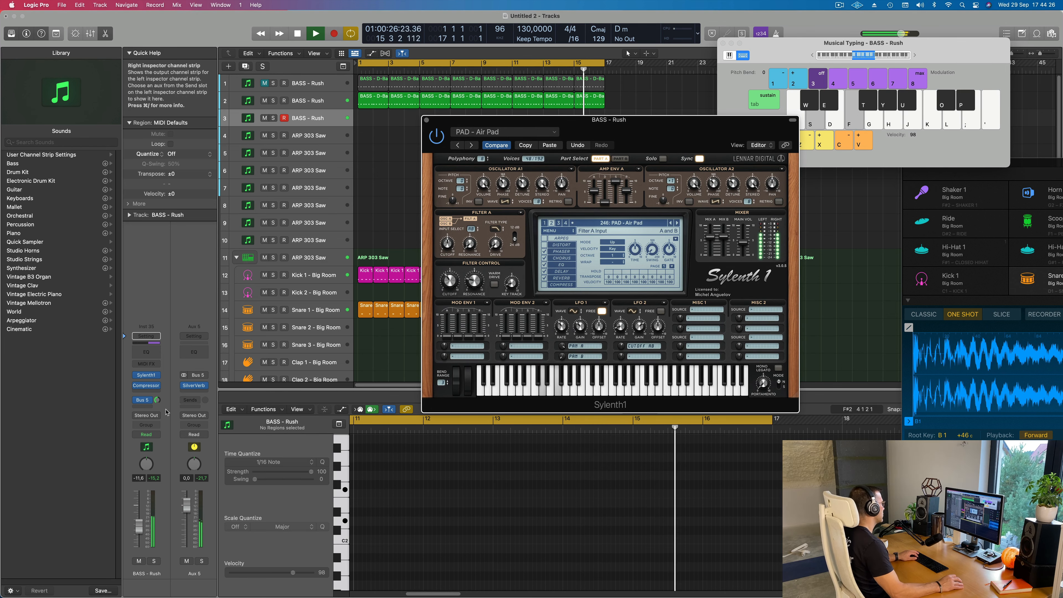
key("d")
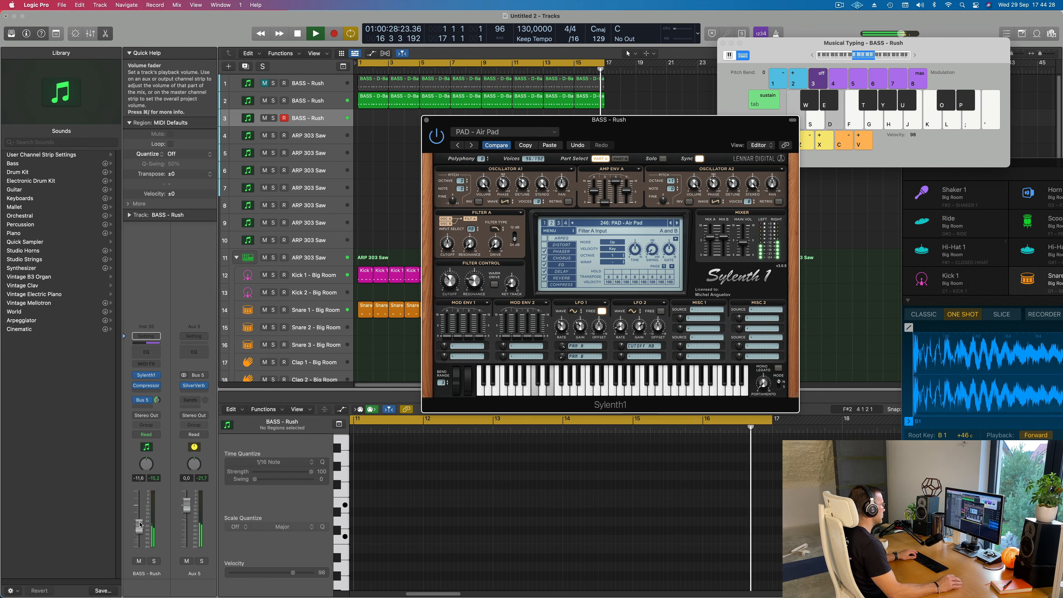
- Audition the following Sylenth1 pad presets up to PAD - Deeper In Space and lower the pad track's volume to -22.5 dB
left_click(677, 225)
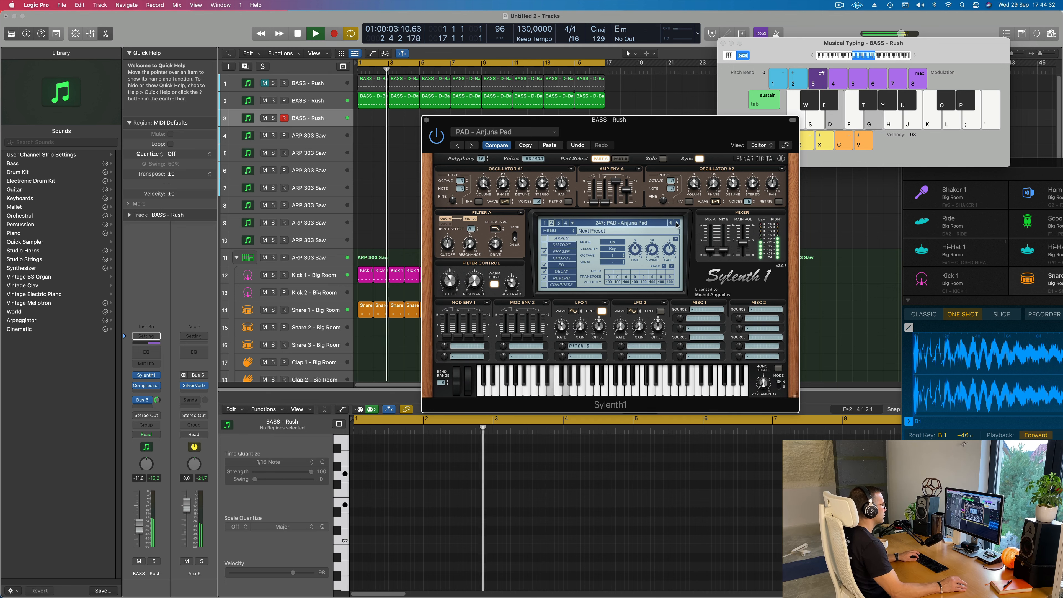
left_click(677, 225)
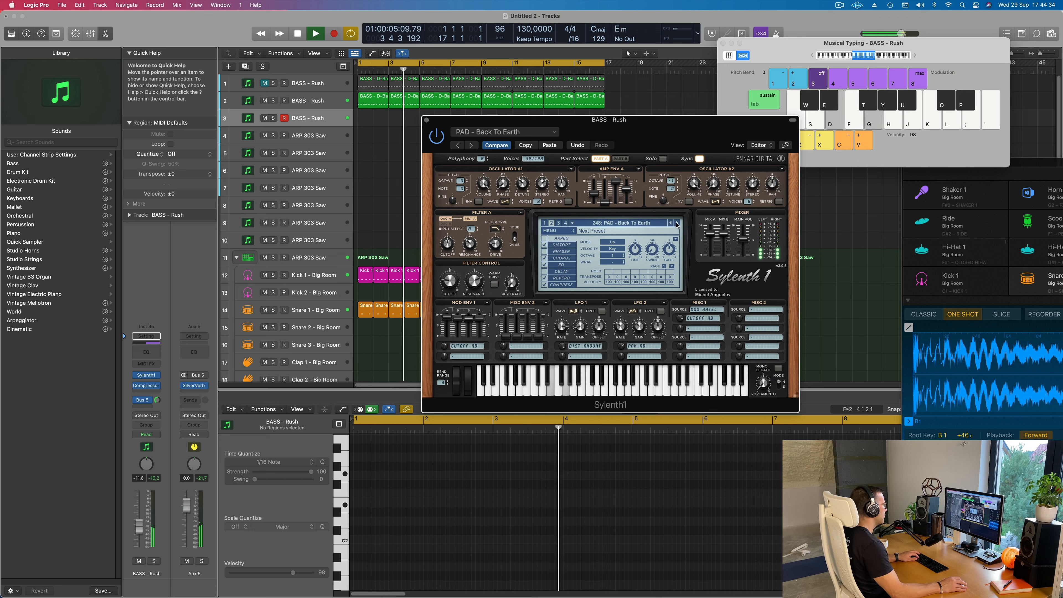
left_click(677, 225)
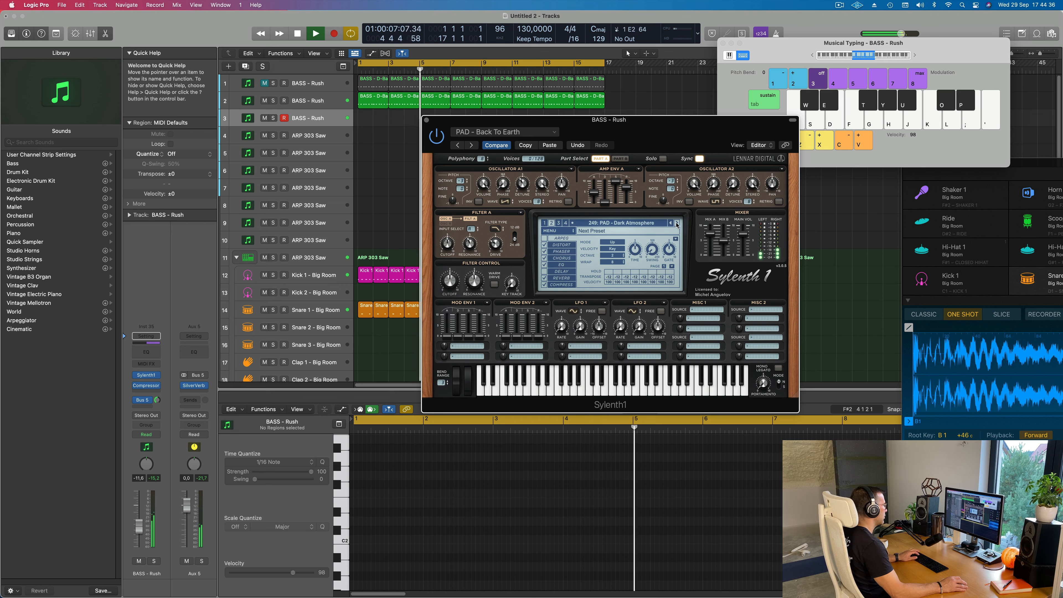
left_click(677, 224)
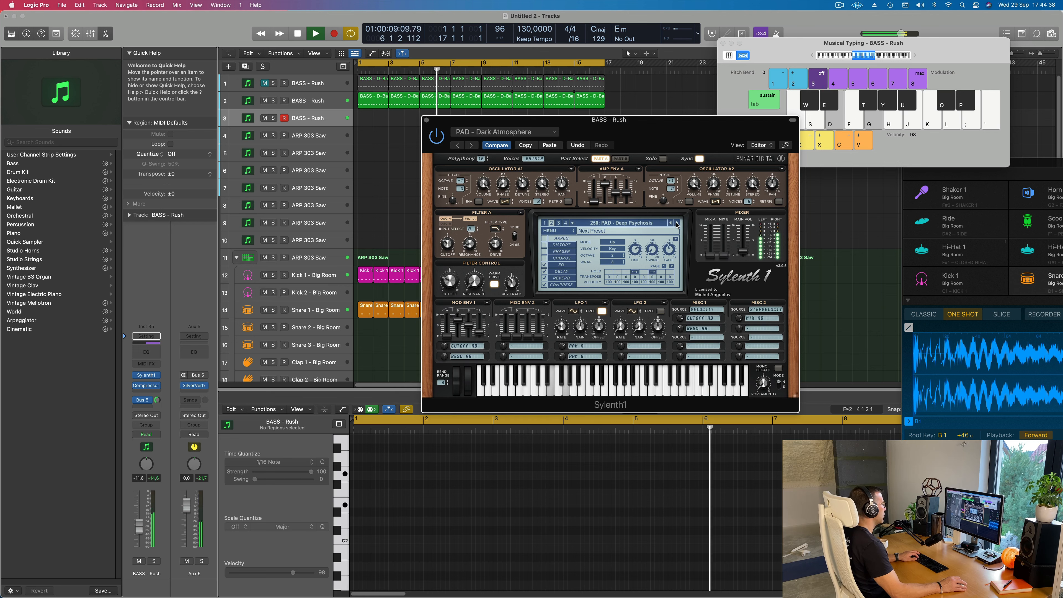
left_click(677, 225)
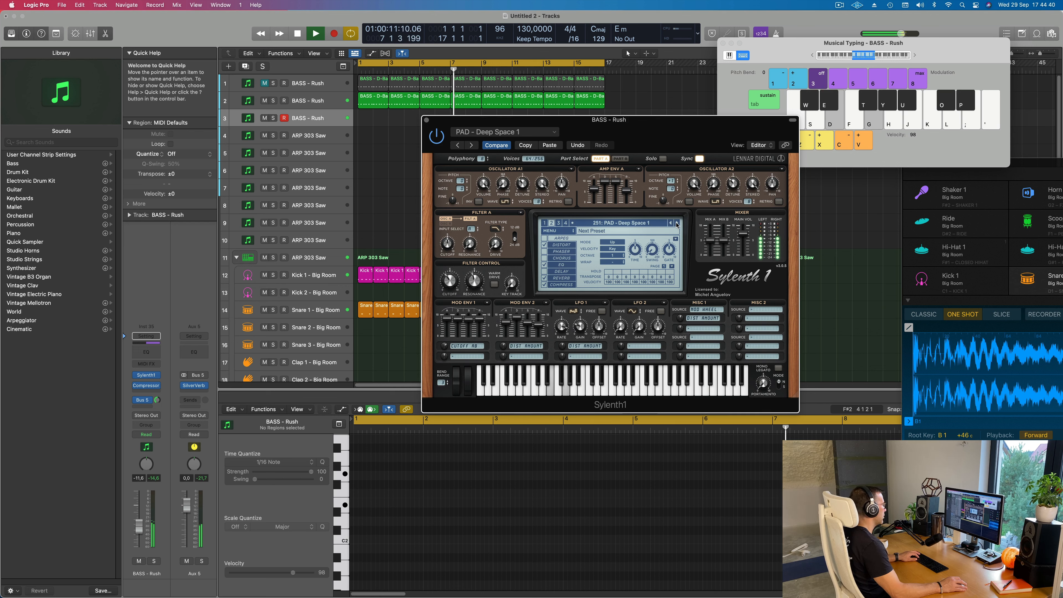
left_click(677, 225)
left_click(677, 225)
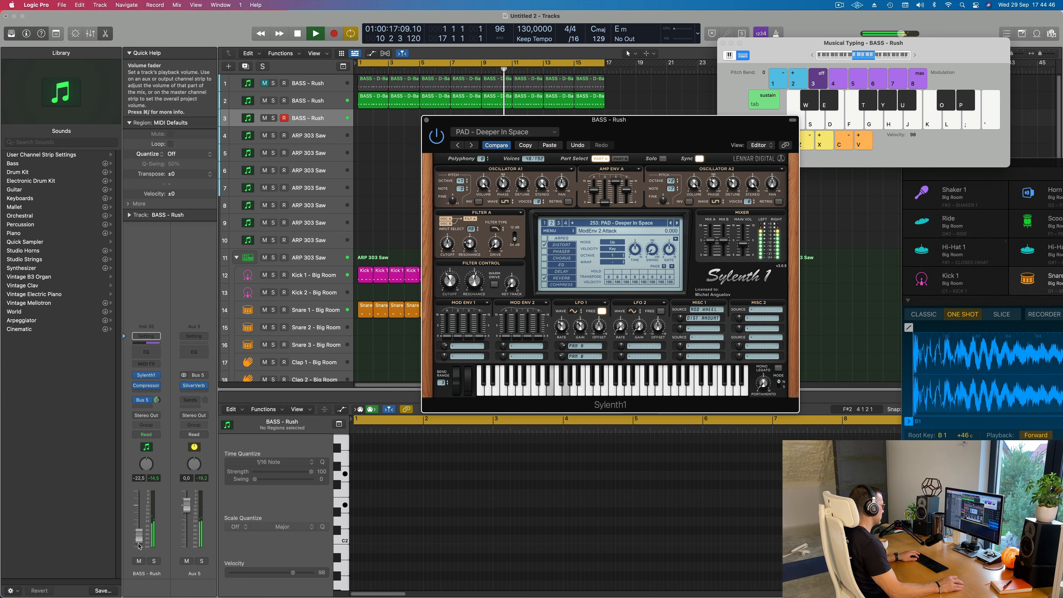
left_click(139, 544)
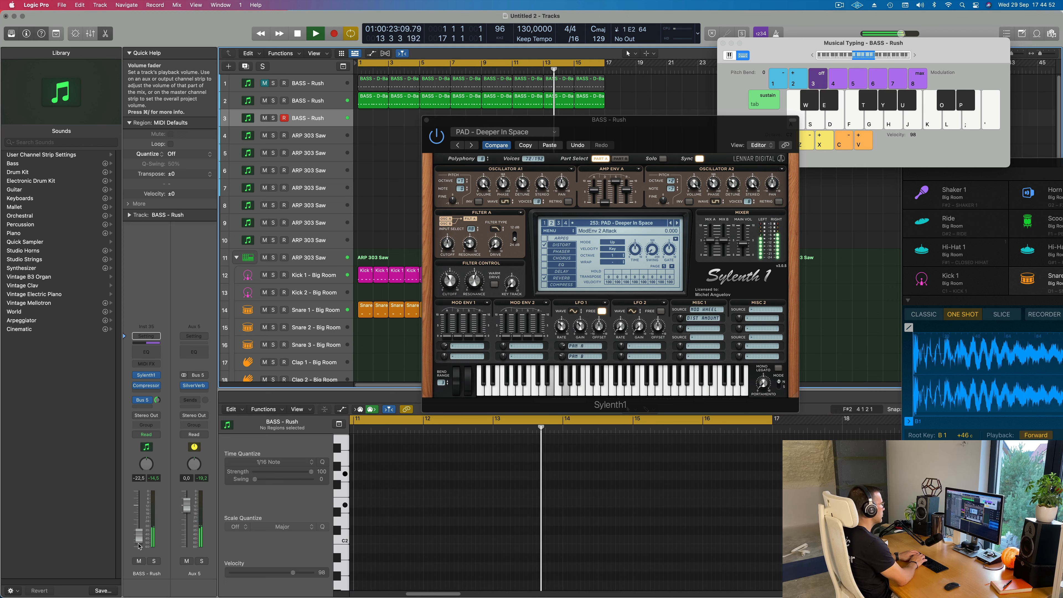
- Record two sustained chords on the pad track, E with G from bar 1 and G with B from bar 3
key("r")
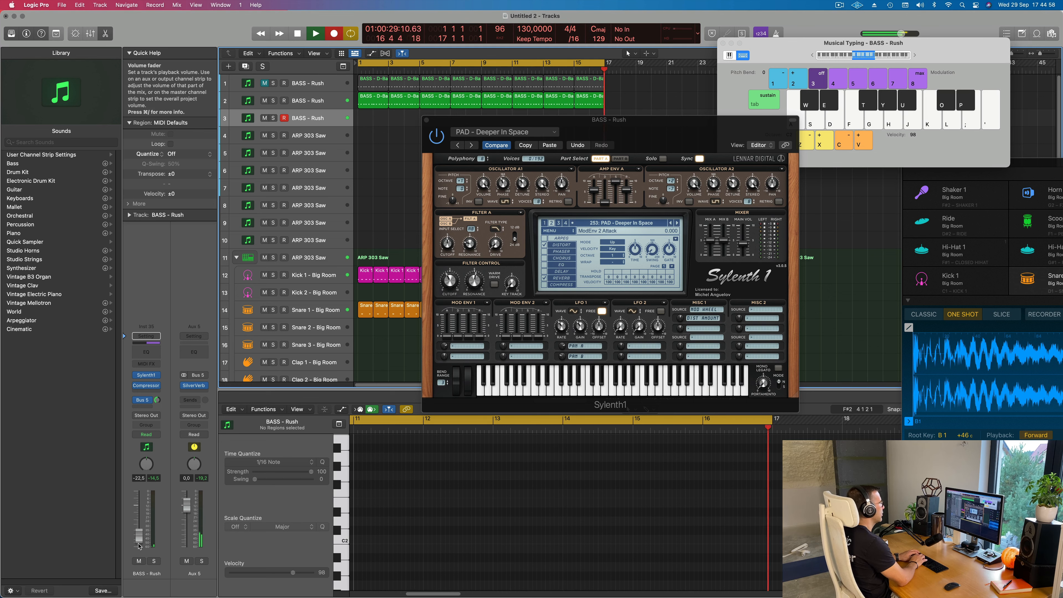
key("d")
key("g")
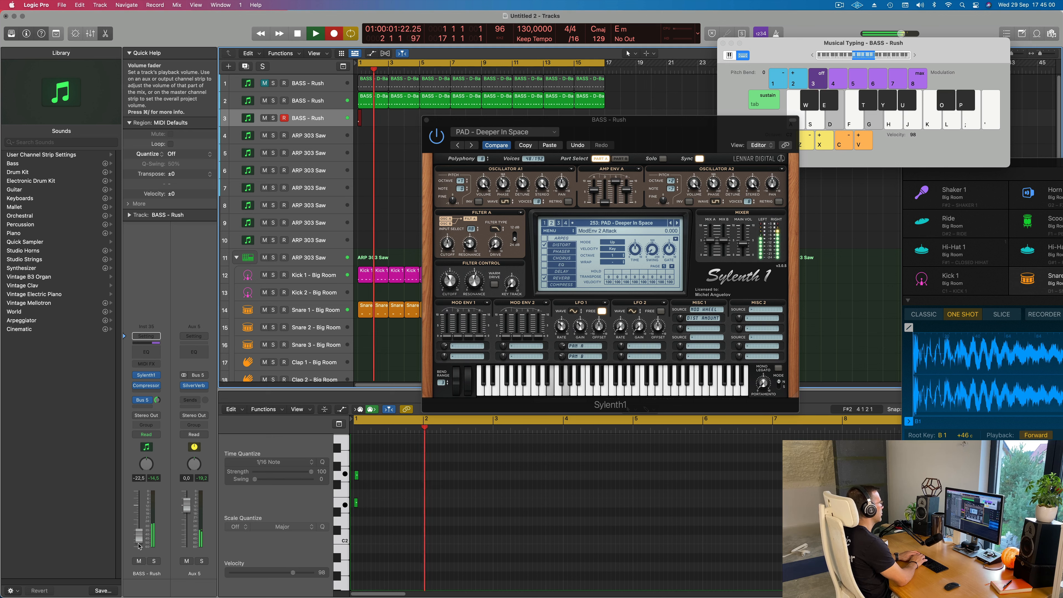
key("g")
key("j")
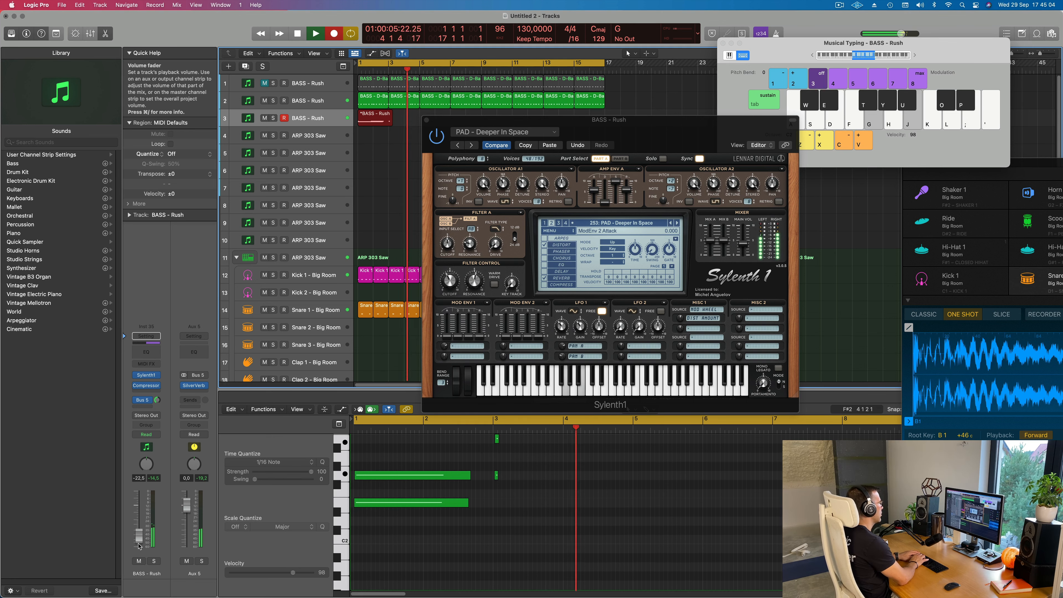
key("space")
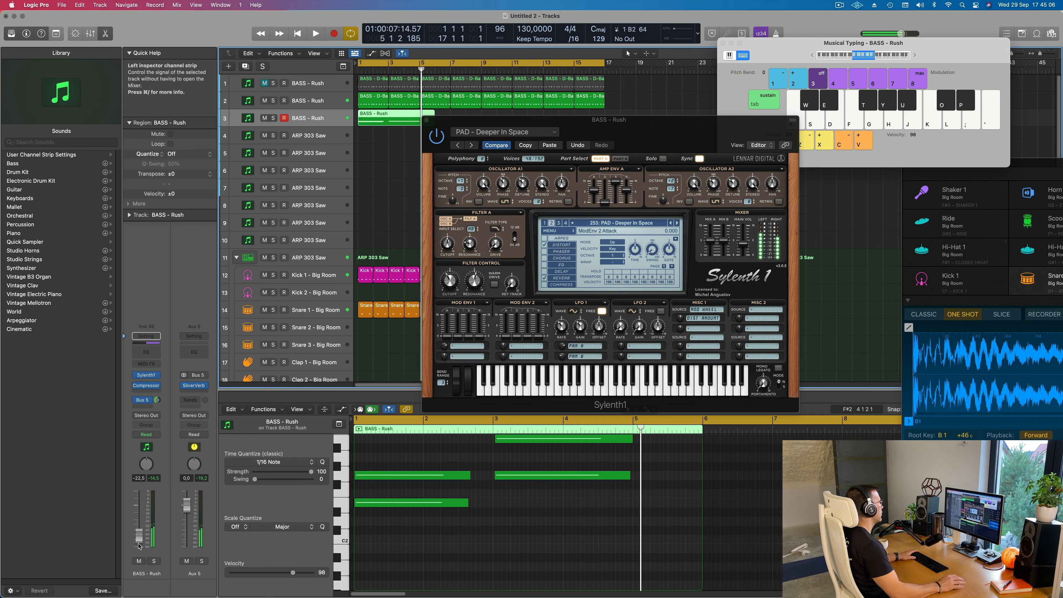
- Extend the first chord's two notes to the start of bar 3 and play the pad part back
left_click(611, 547)
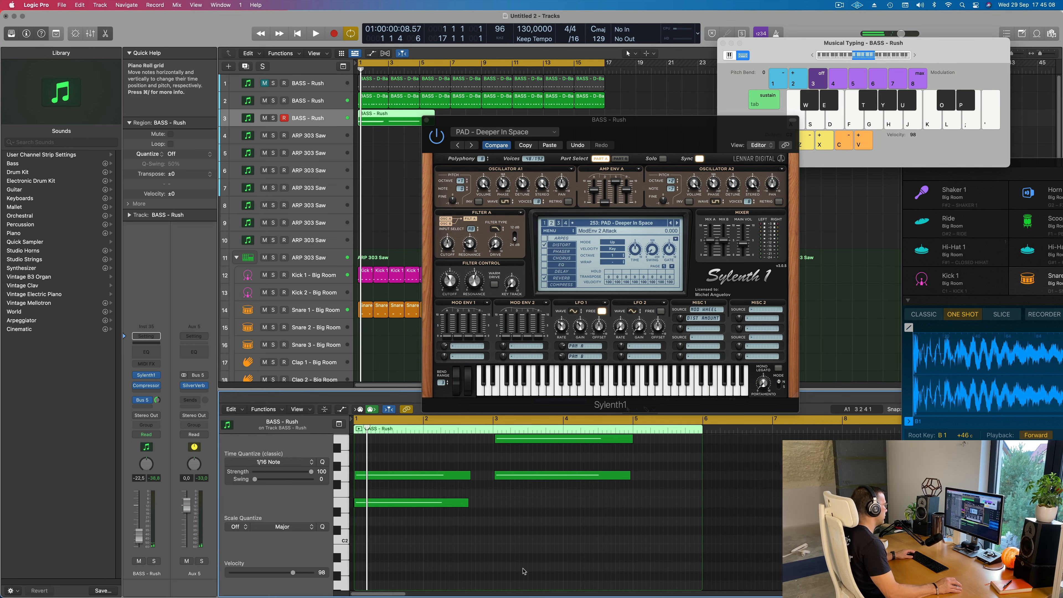
scroll(522, 571, "up", 3)
left_click_drag(482, 490, 491, 534)
key("super+a")
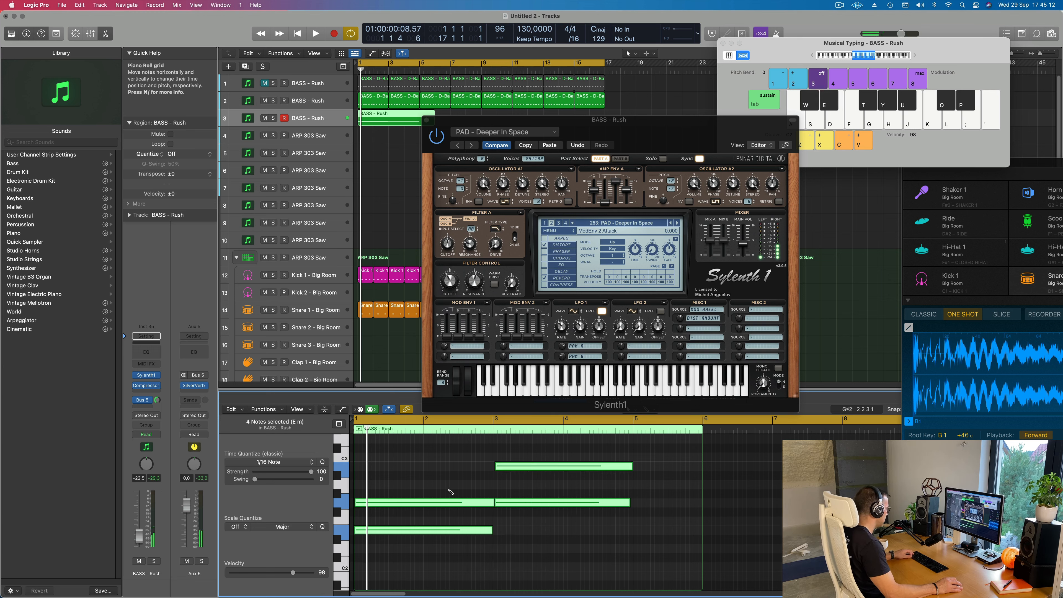
key("space")
scroll(448, 493, "down", 3)
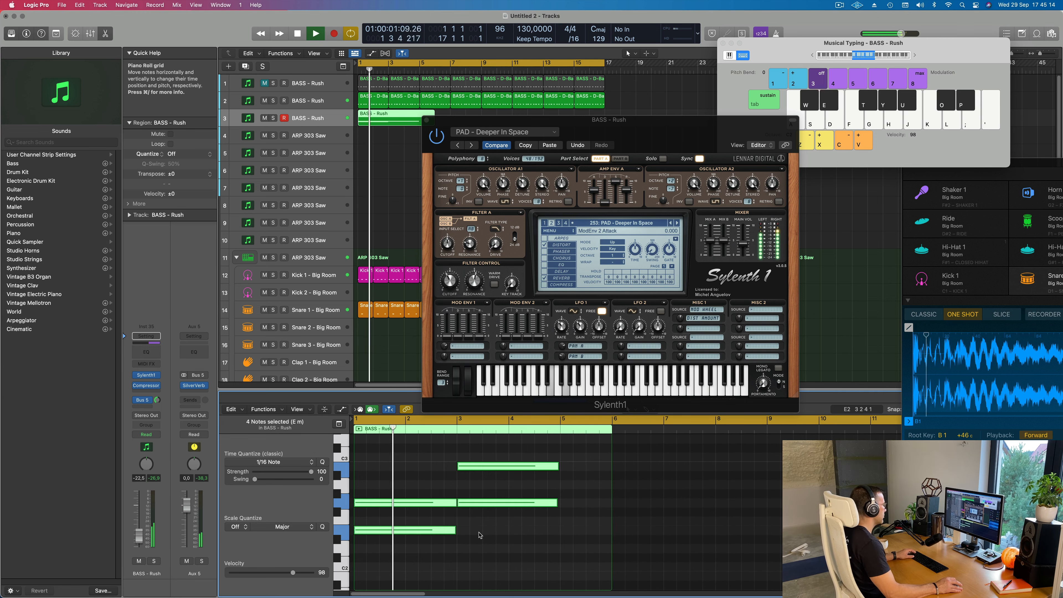
left_click(480, 537)
- Split the recorded pad region at bar 5 and delete the leftover part after it
left_click_drag(669, 139, 659, 201)
key("space")
key("space")
double_click(419, 120, "super")
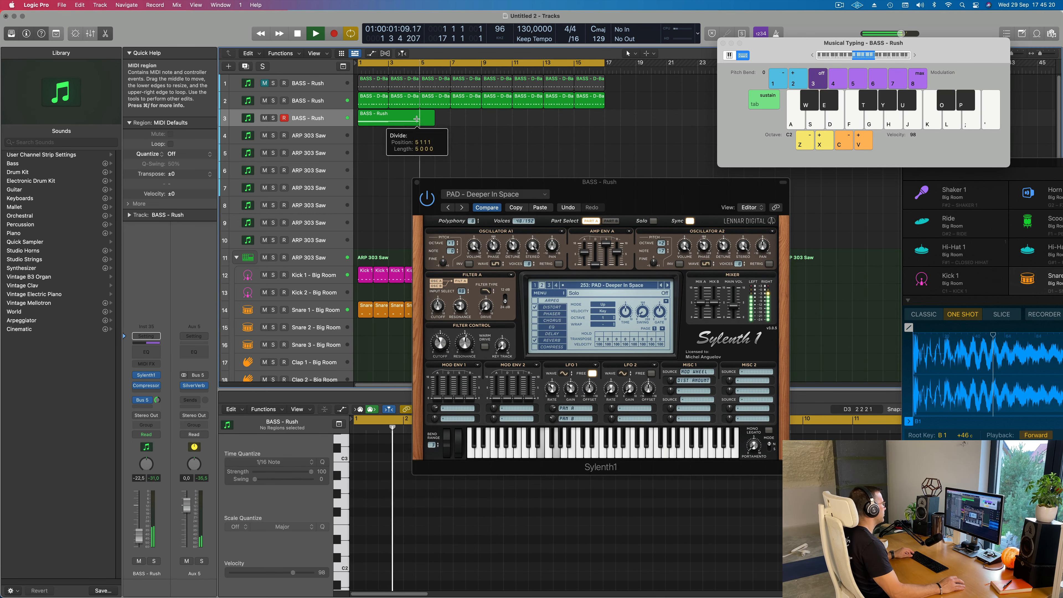
key("Delete")
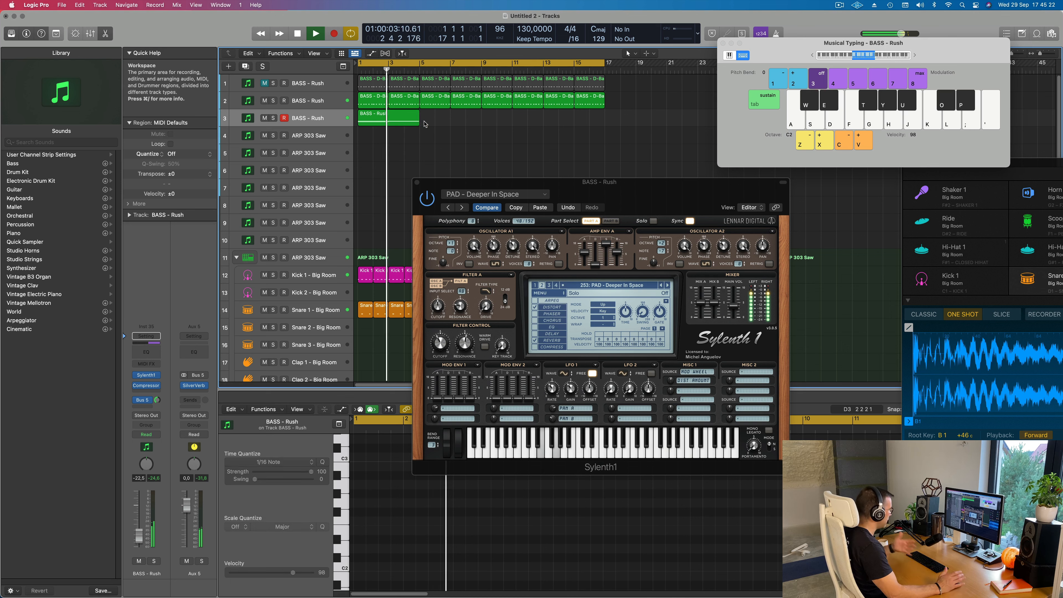
- Repeat the four-bar pad region three times so it fills the arrangement up to bar 17
left_click(398, 120)
key("super+r")
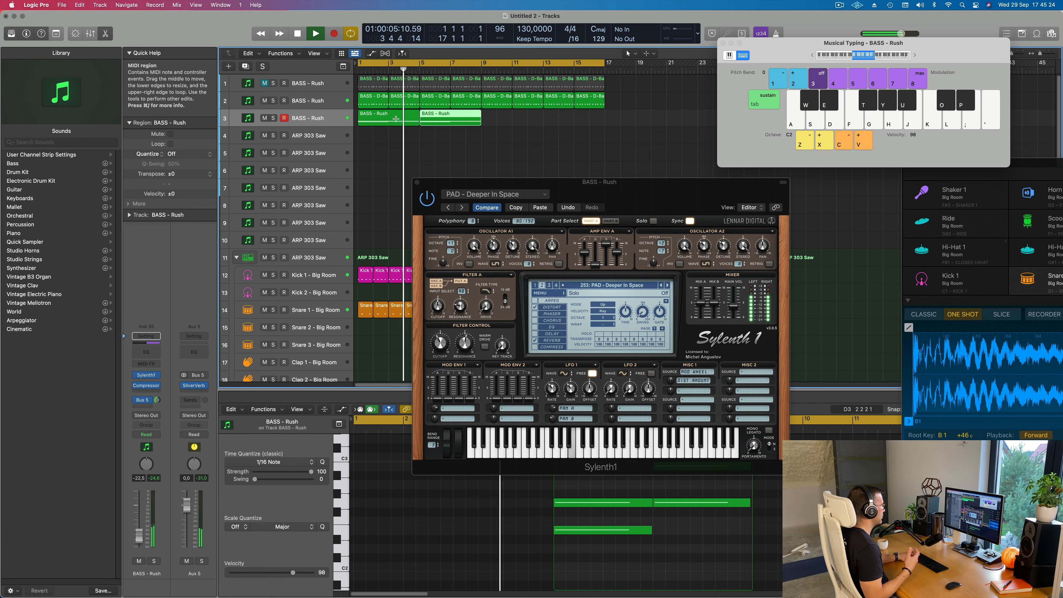
key("super+r")
key("super+r")
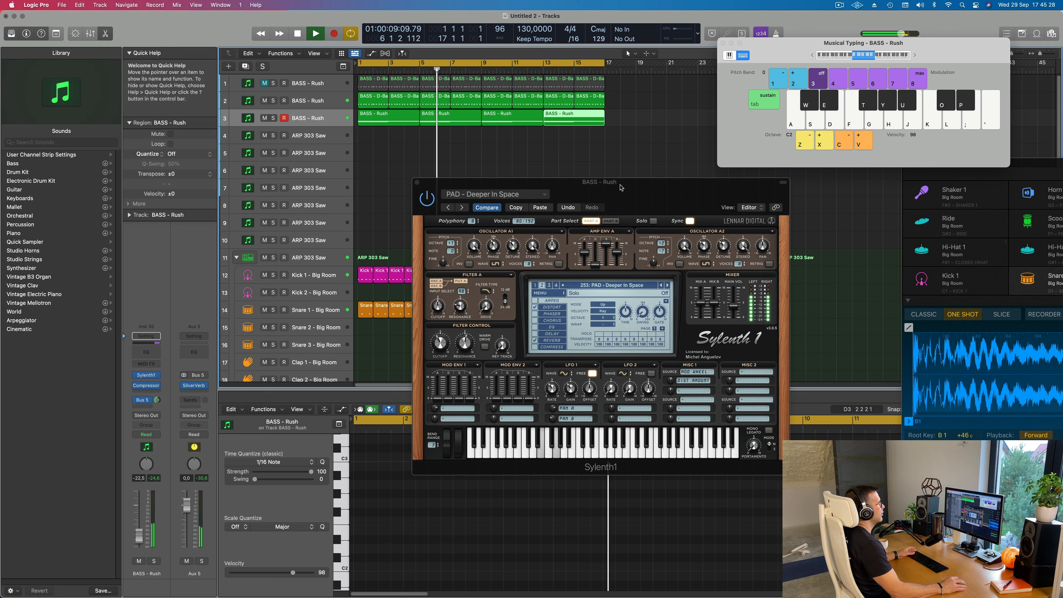
- Play the arrangement back and step through the Sylenth1 pad presets to PAD - Rain
left_click_drag(619, 184, 622, 188)
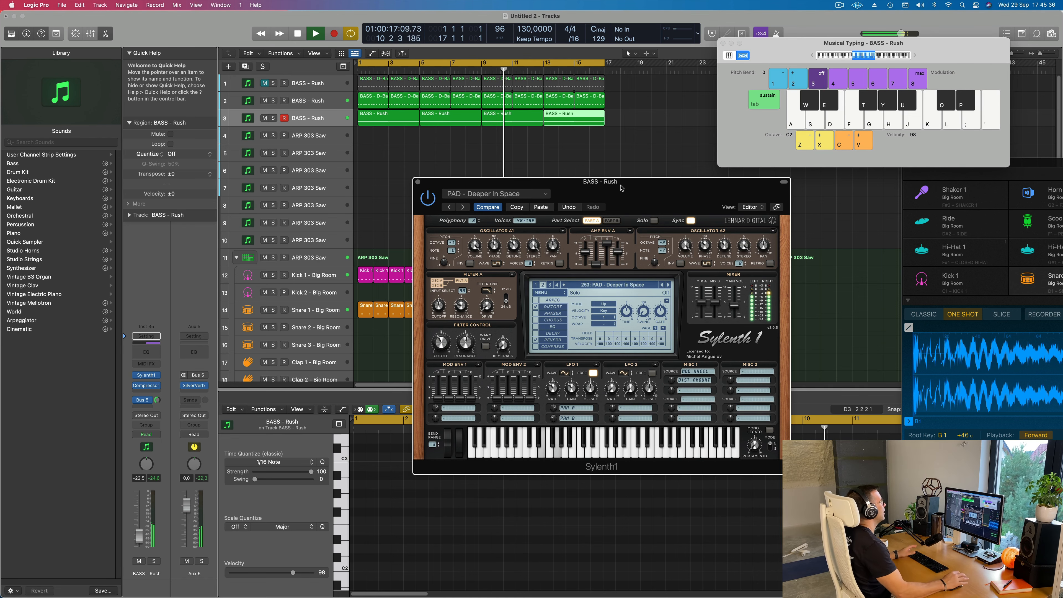
left_click_drag(621, 188, 692, 171)
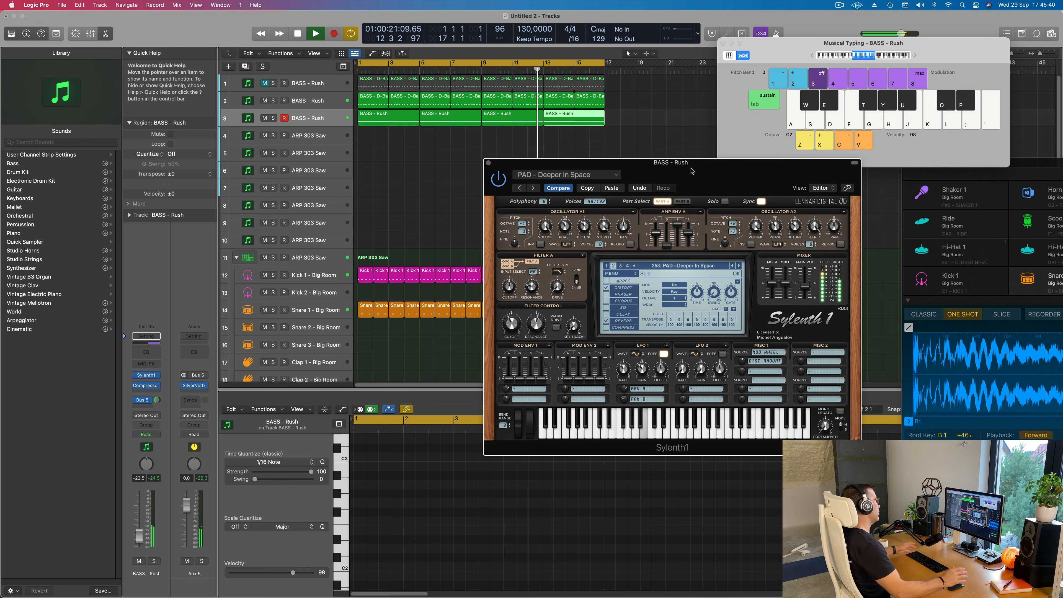
key("space")
left_click_drag(692, 170, 587, 161)
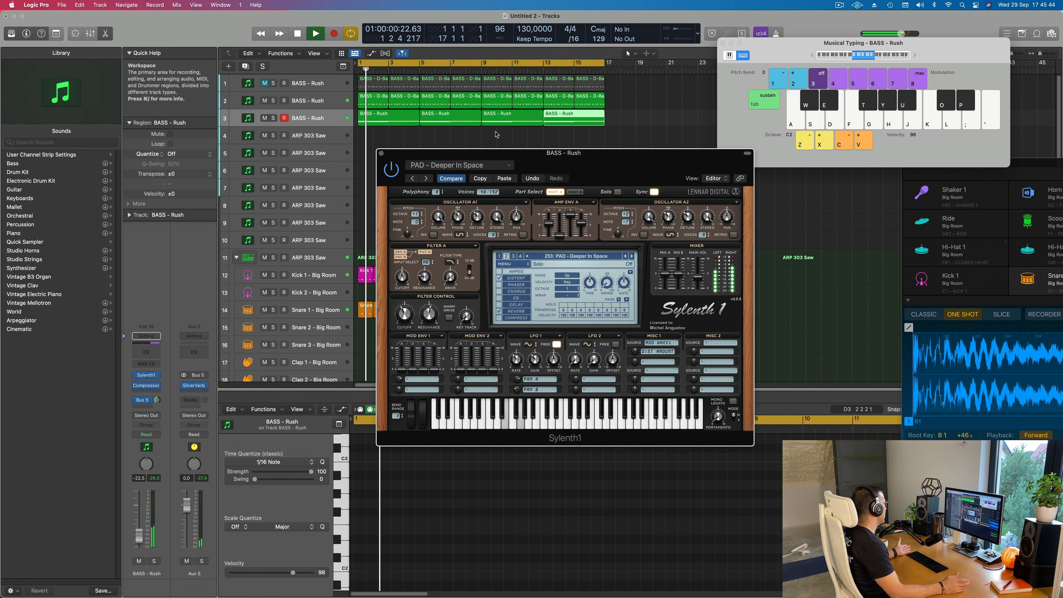
left_click(631, 257)
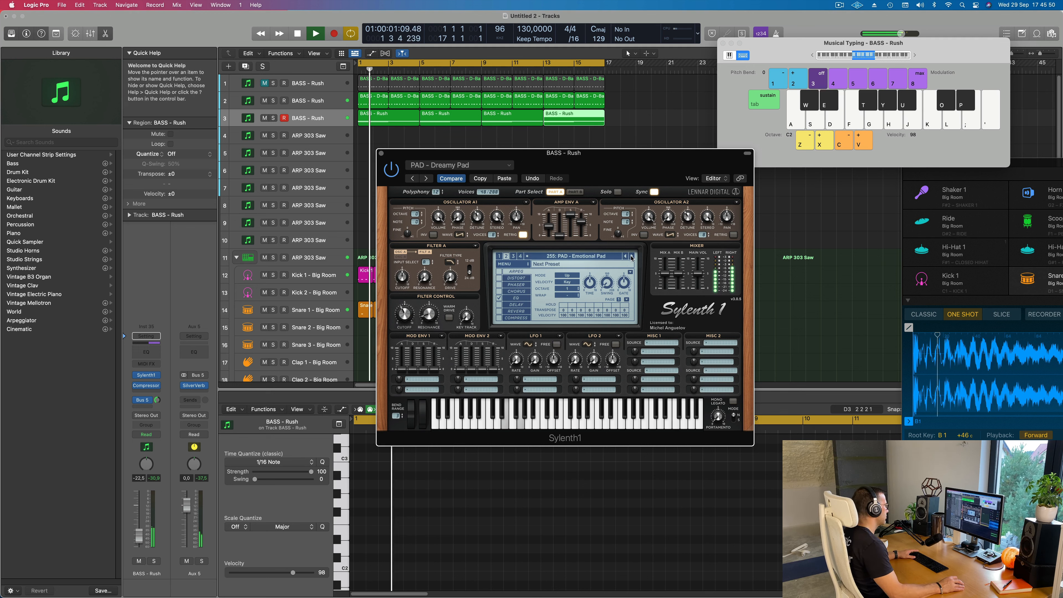
left_click(631, 258)
left_click(631, 257)
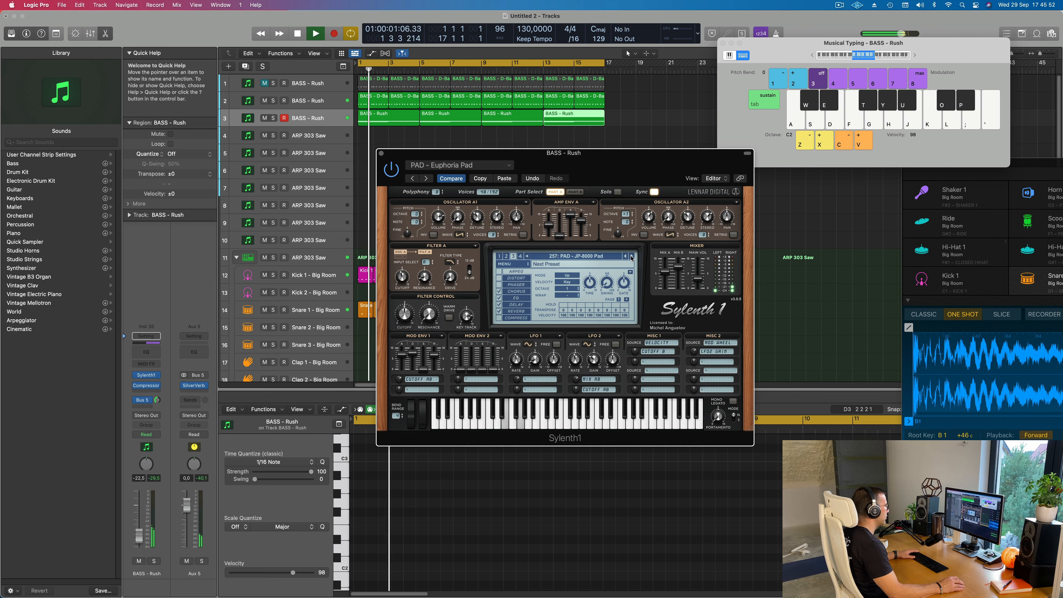
left_click(631, 257)
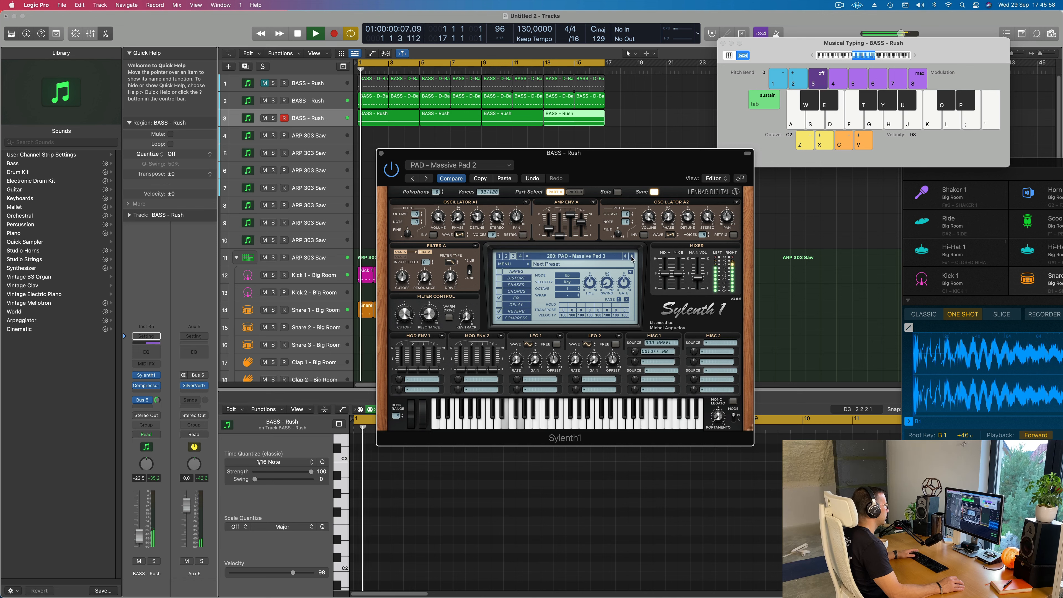
left_click(631, 257)
left_click(632, 257)
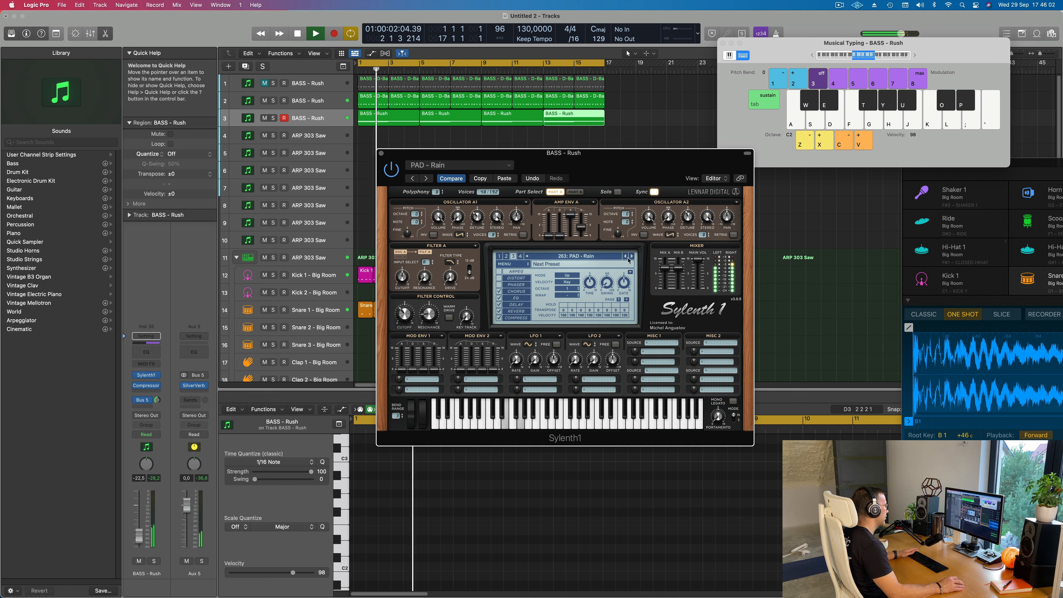
- Look through the full preset list, keep PAD - Rain, and set its filter control cutoff to 3.917
left_click(605, 257)
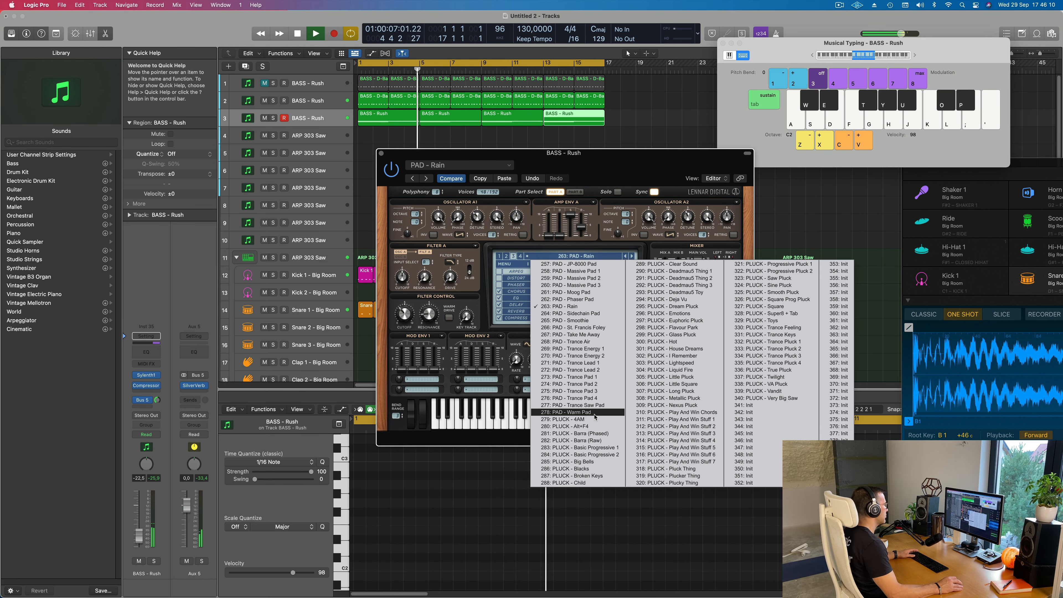
left_click(577, 156)
key("Return")
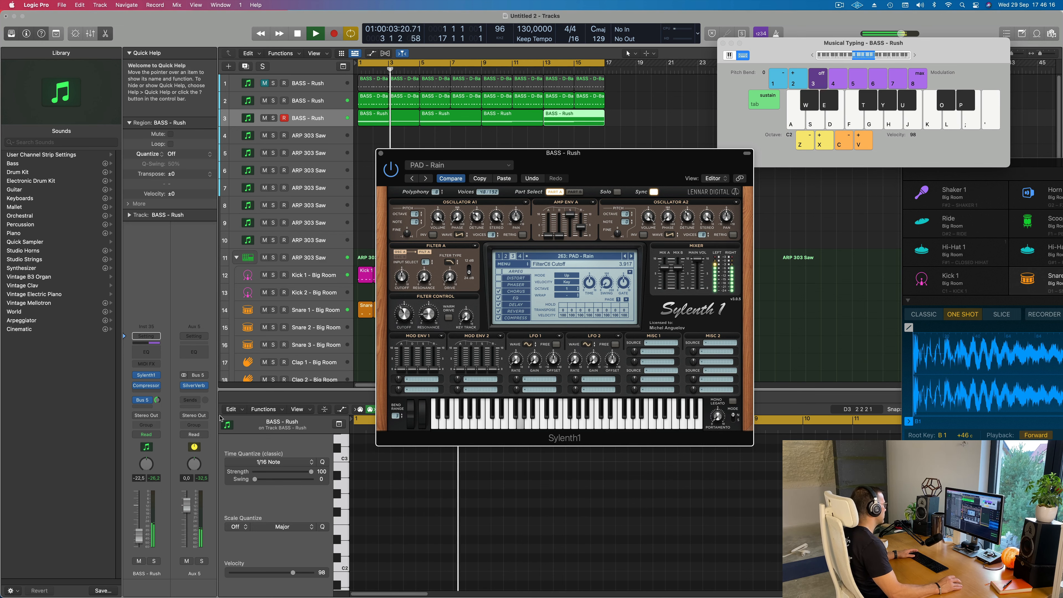
- Add a Channel EQ to the pad track and set its low cut to 146 Hz with a Q of 0.79
left_click(153, 348)
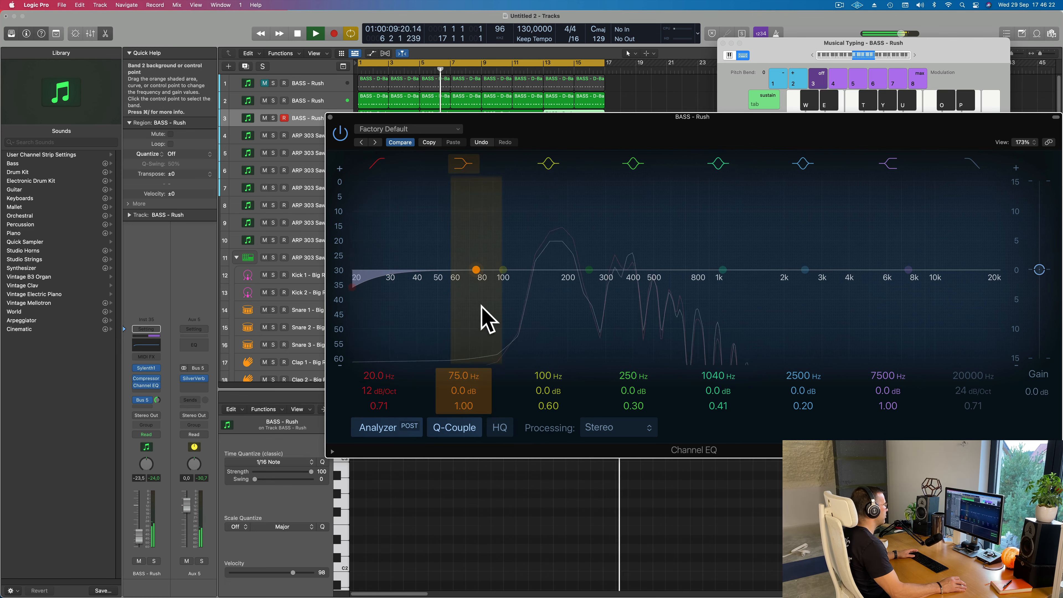
left_click_drag(363, 293, 538, 285)
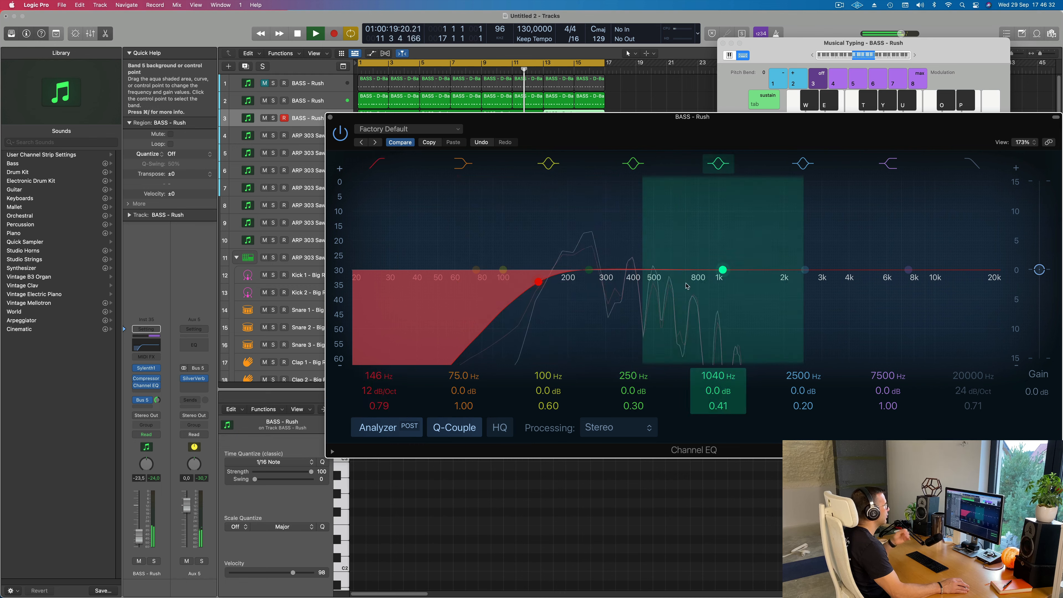
- Close the pad track's Channel EQ and Sylenth1 windows, with the pad volume set to -23.0 dB
left_click(332, 121)
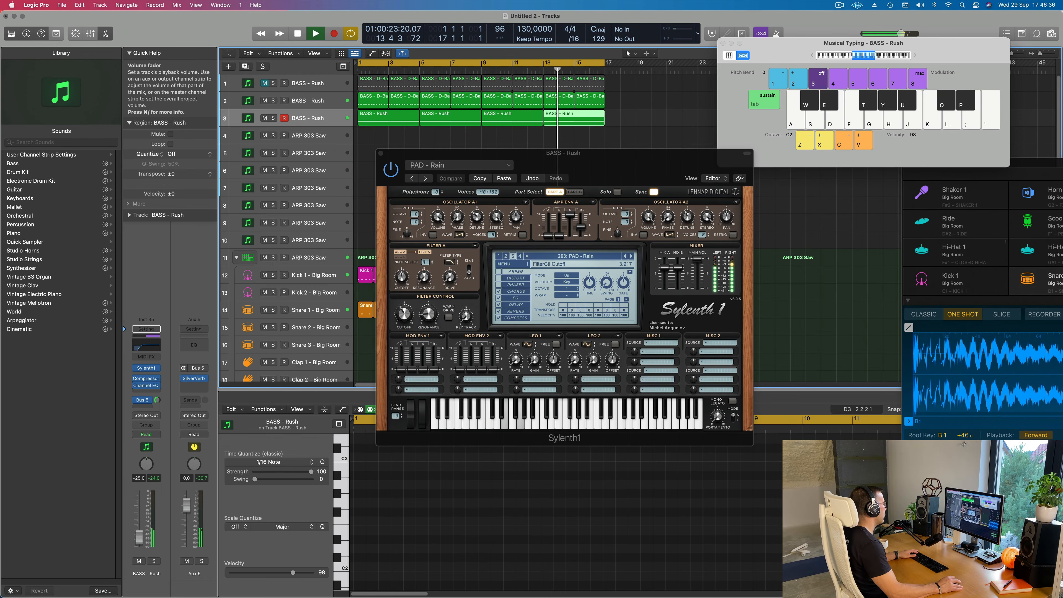
left_click_drag(619, 167, 661, 196)
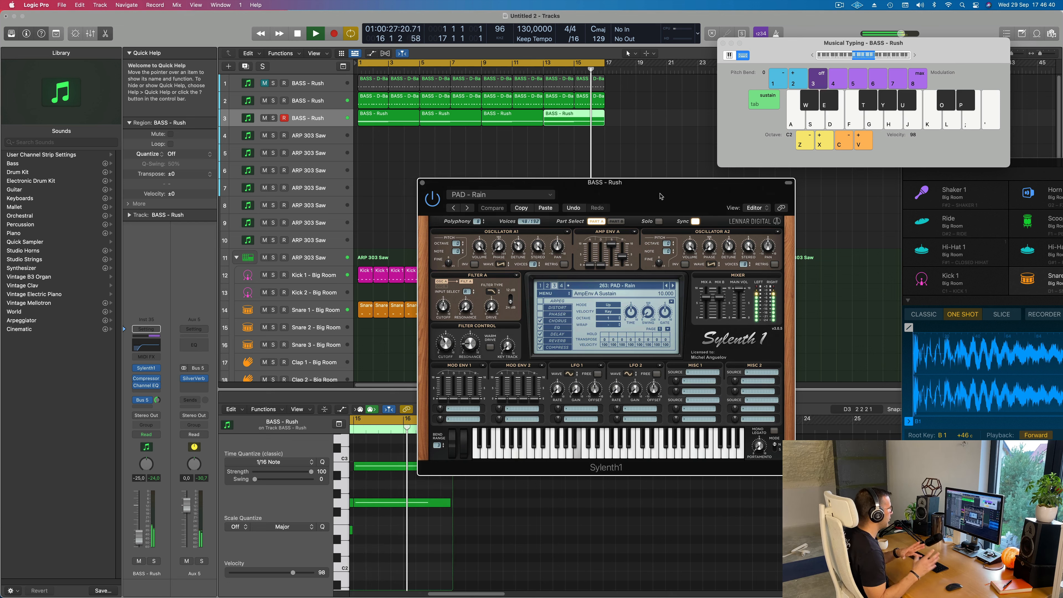
left_click_drag(659, 196, 721, 191)
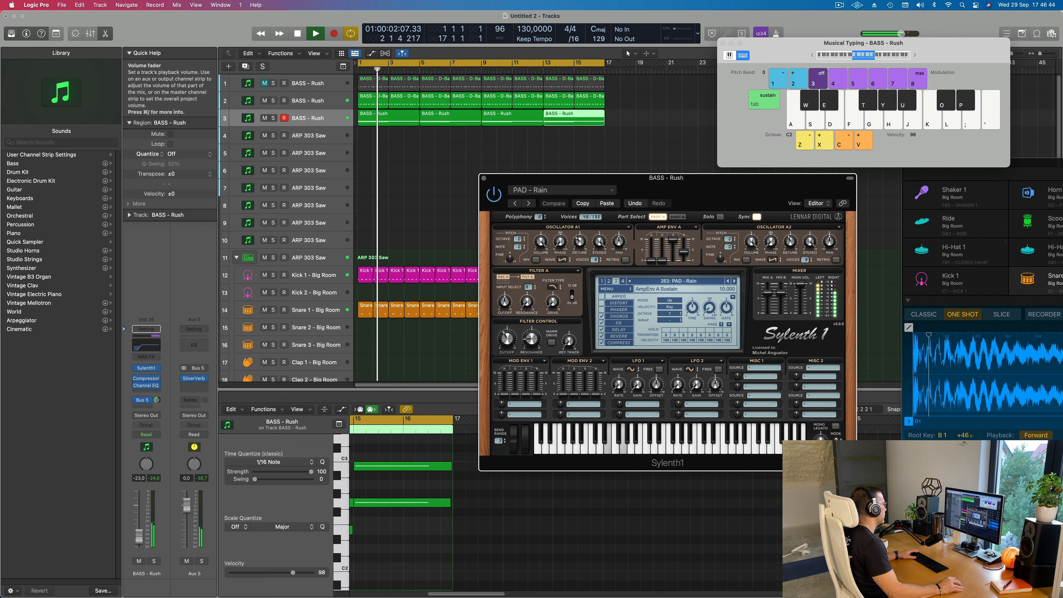
left_click_drag(479, 179, 403, 219)
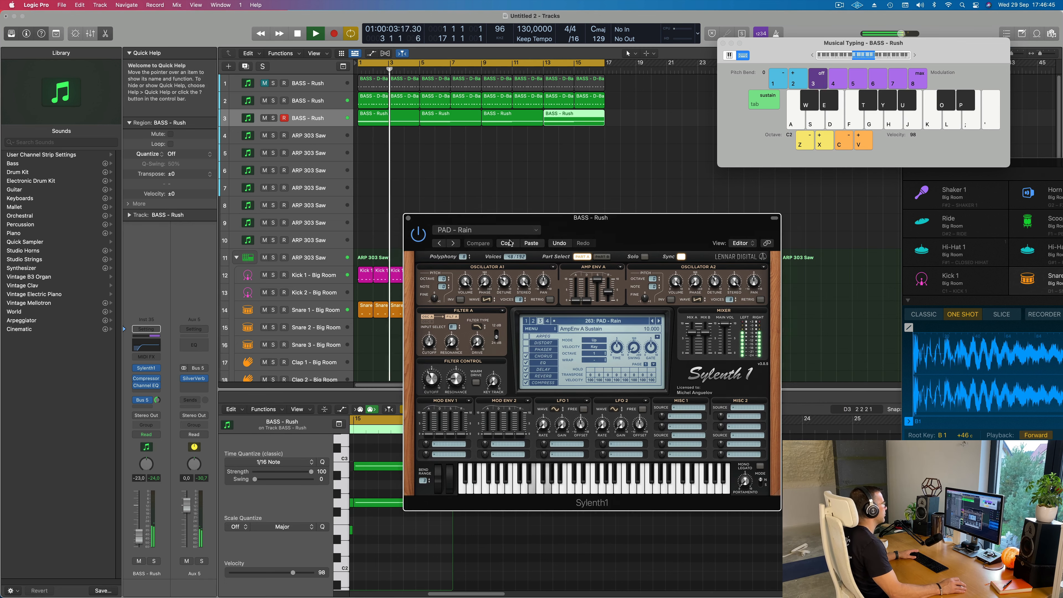
left_click(409, 219)
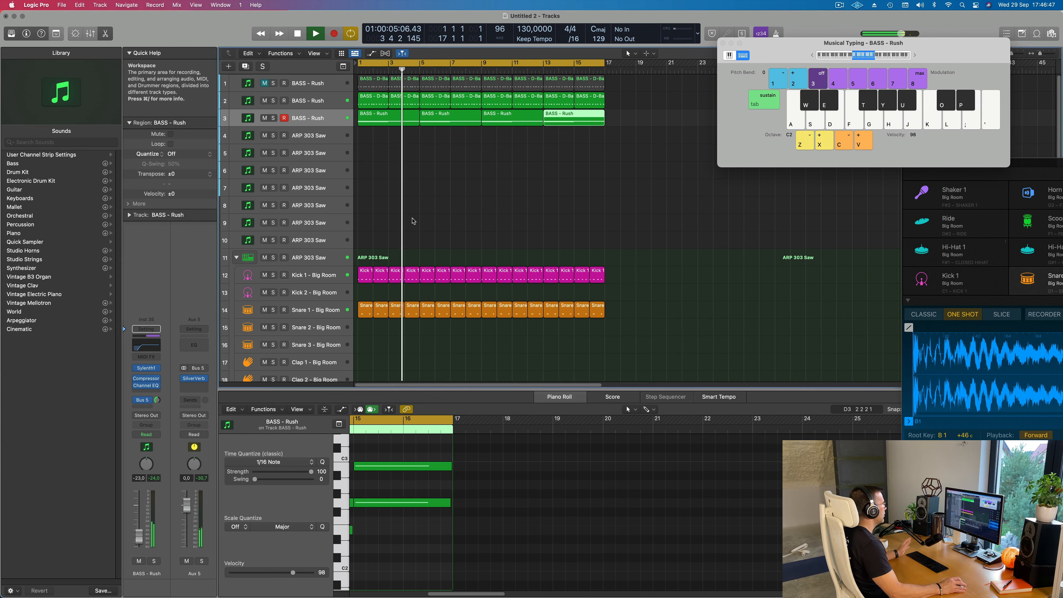
left_click(318, 136)
left_click(146, 384)
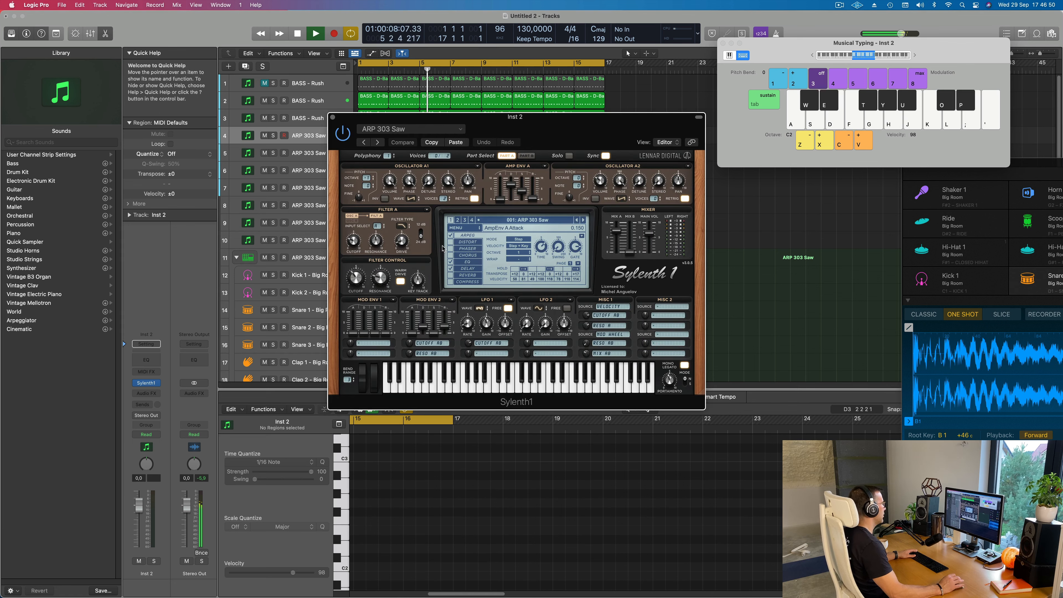
left_click_drag(569, 141, 717, 185)
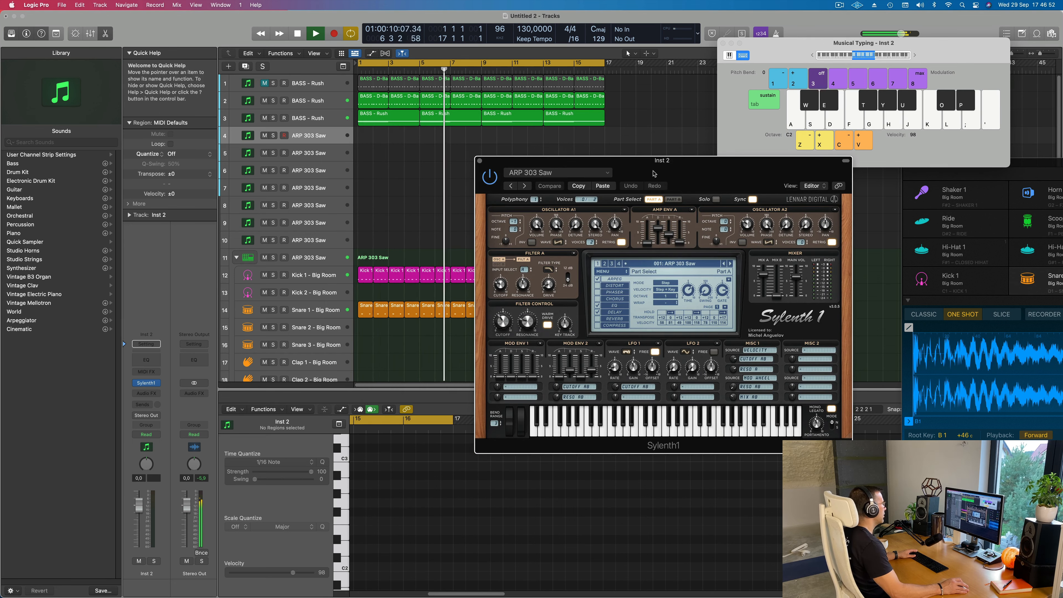
- Duplicate the pad track on track 3 with its channel settings and enlarge the new track's height
left_click(327, 119)
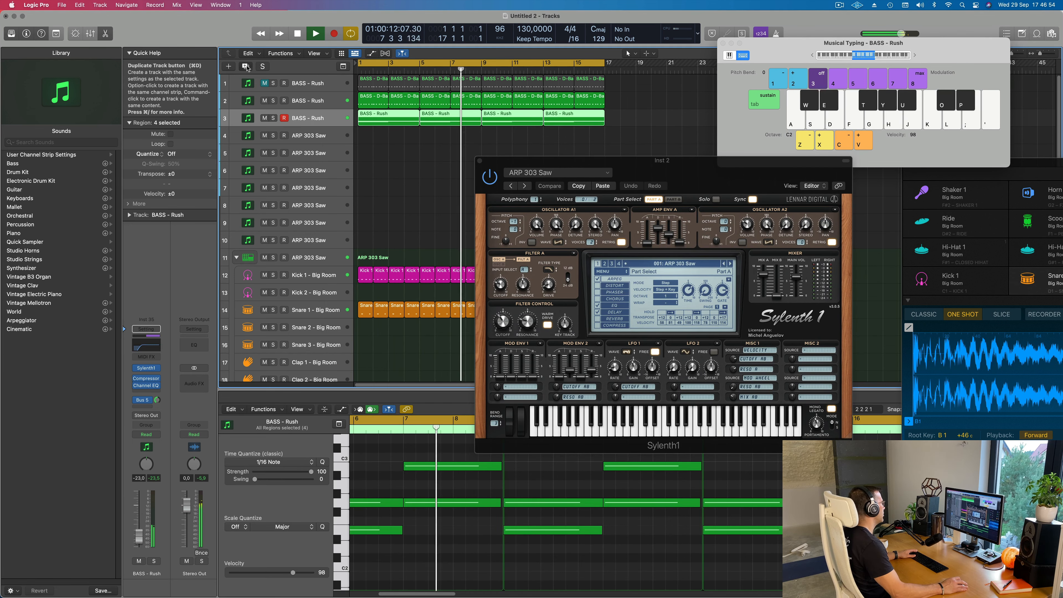
key("super+d")
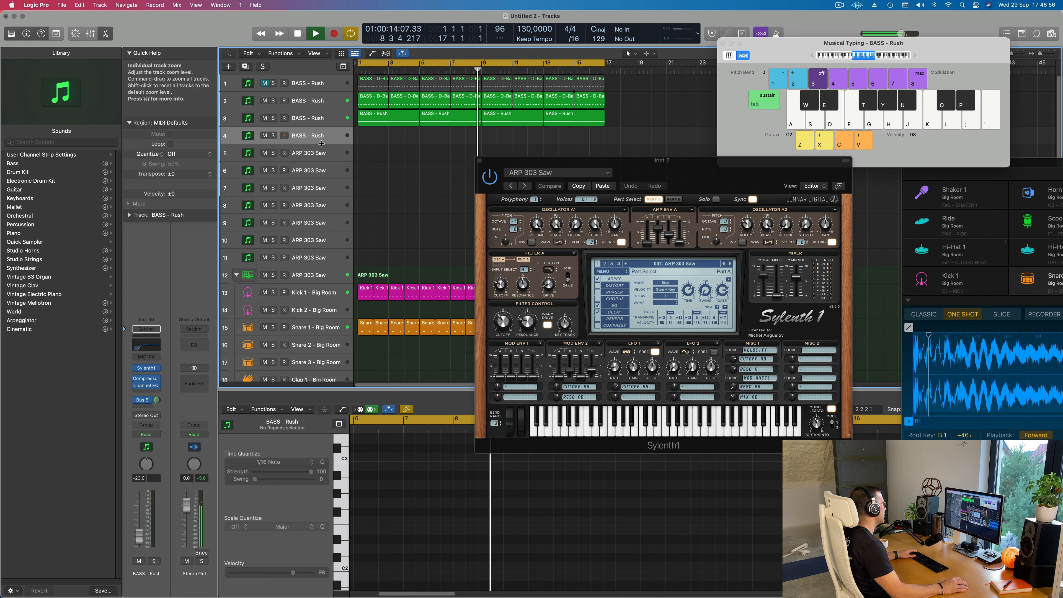
left_click_drag(322, 144, 321, 194)
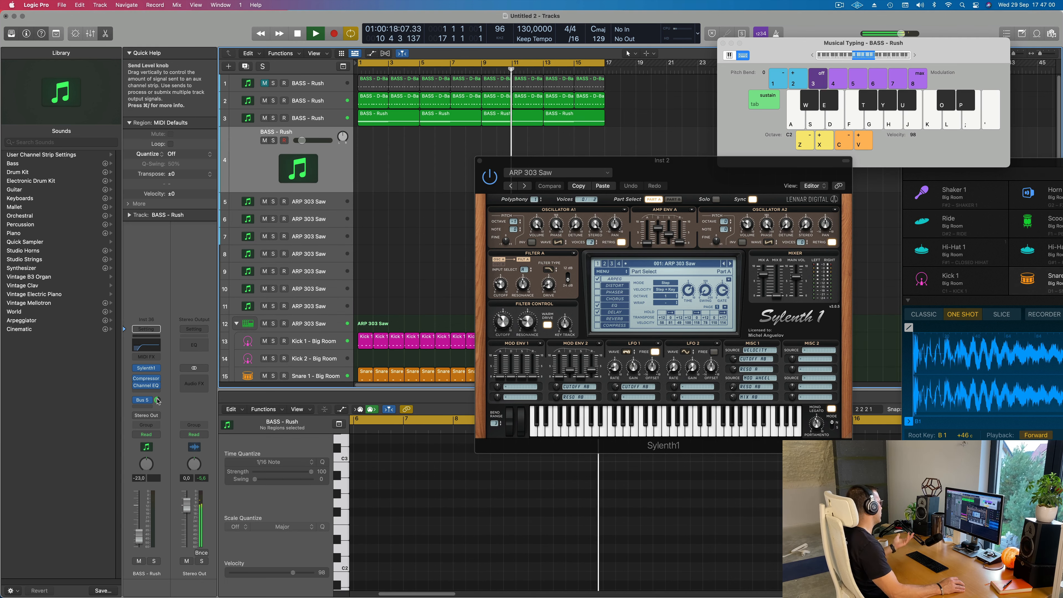
- Load the PLUCK - 4AM preset in the Sylenth1 of the new duplicated track
left_click(147, 369)
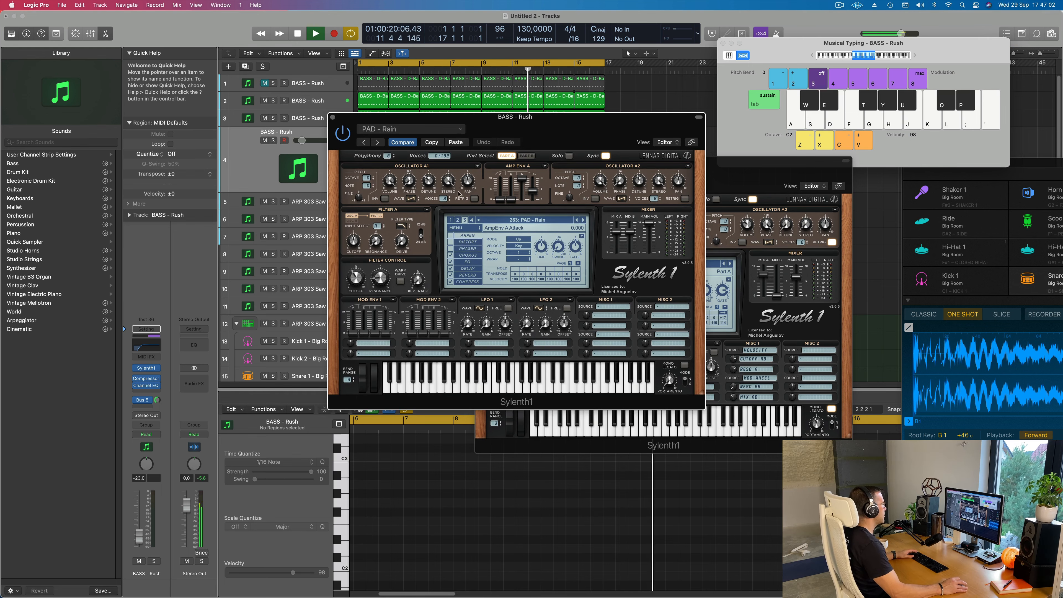
left_click_drag(770, 199, 625, 206)
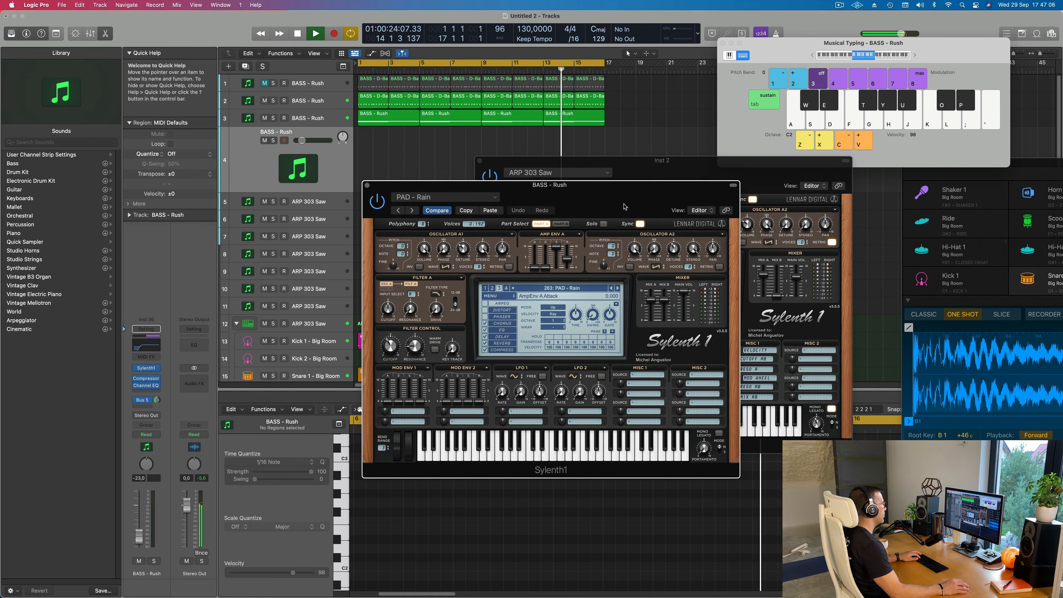
key("f")
mouse_move(603, 197)
left_mouse_down()
mouse_move(656, 188)
mouse_move(586, 186)
left_mouse_up()
key("f")
key("h")
left_click(570, 278)
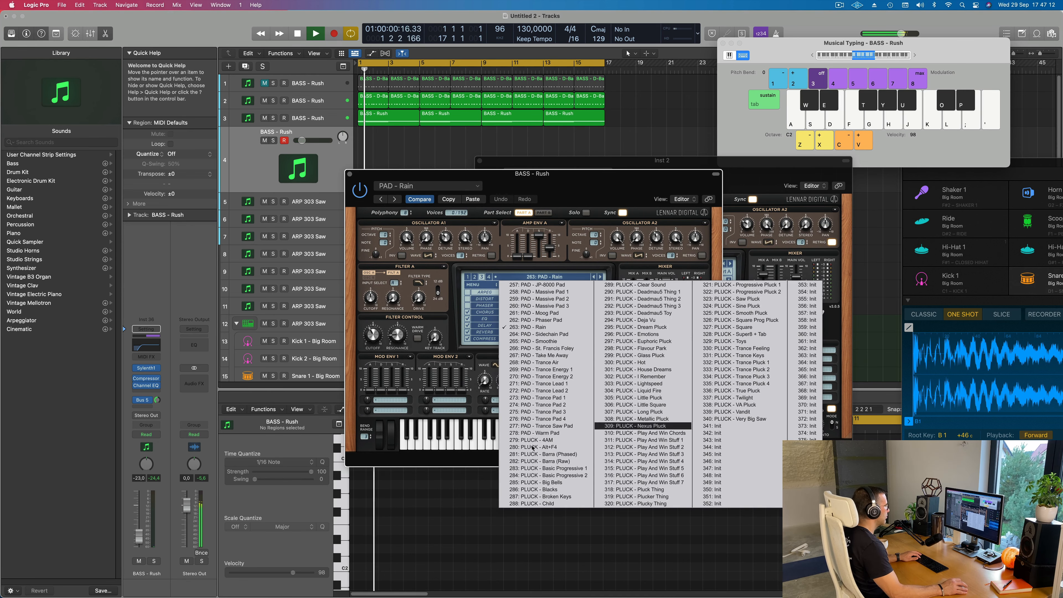
left_click(541, 440)
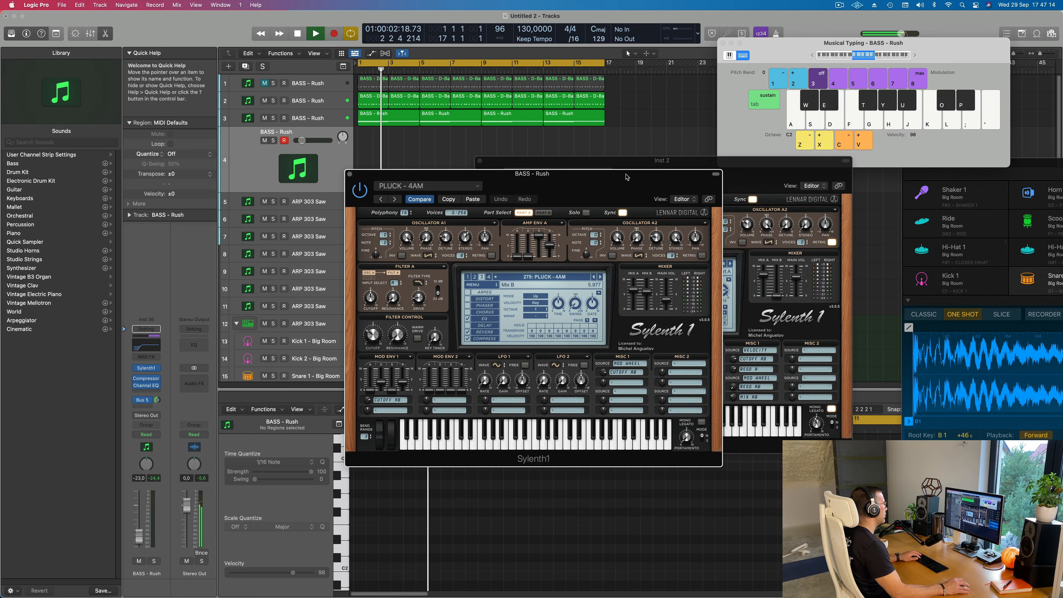
left_click_drag(627, 176, 653, 177)
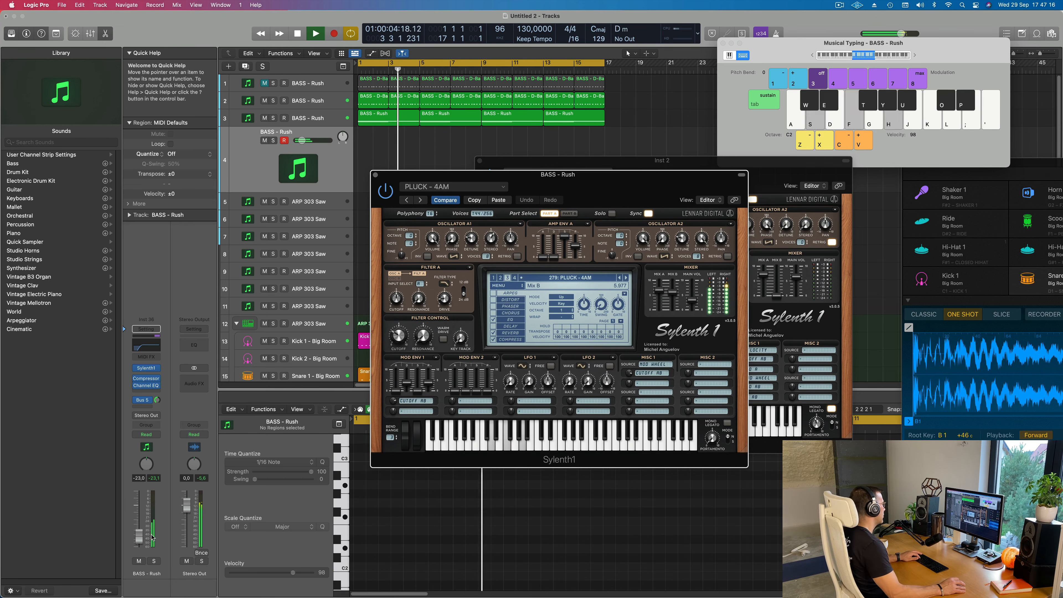
- Raise the new track's volume to -12.2 dB and try out chord progressions with the pluck sound over the playing arrangement
left_click_drag(137, 525, 137, 524)
key("s")
key("f")
key("h")
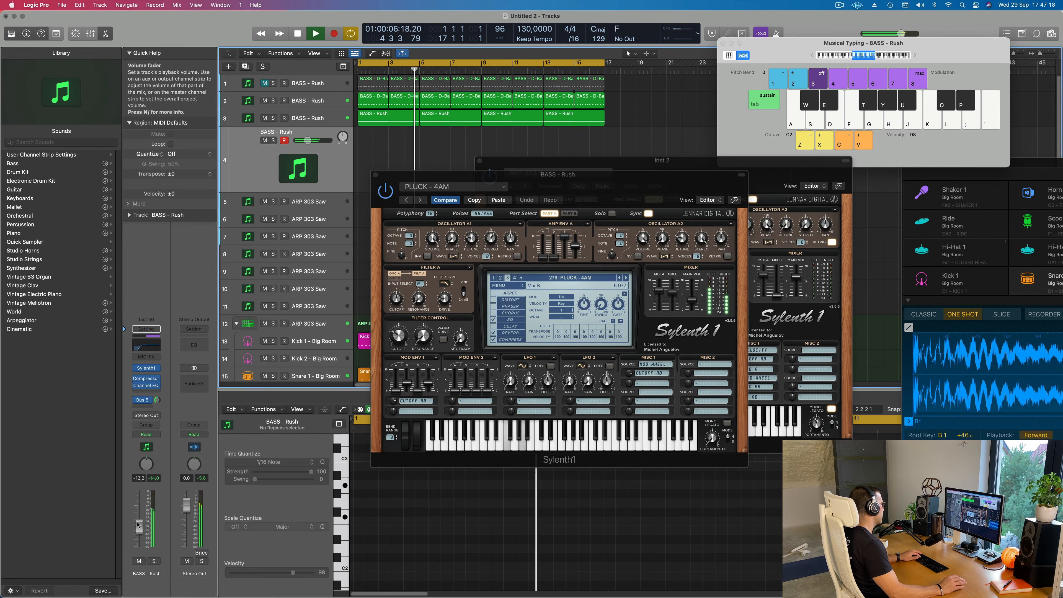
key("s")
key("f")
key("h")
key("a")
key("d")
key("g")
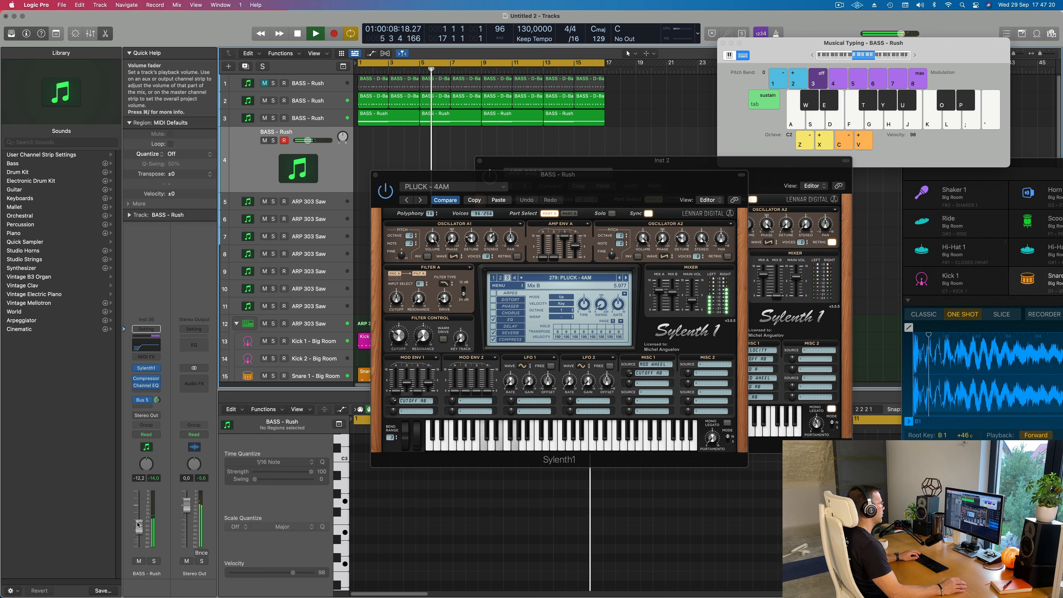
key("s")
key("f")
key("h")
key("s")
key("f")
key("h")
key("s")
key("f")
key("h")
key("s")
key("f")
key("h")
key("d")
key("g")
key("j")
key("d")
key("g")
key("j")
key("f")
key("h")
key("k")
key("f")
key("h")
key("k")
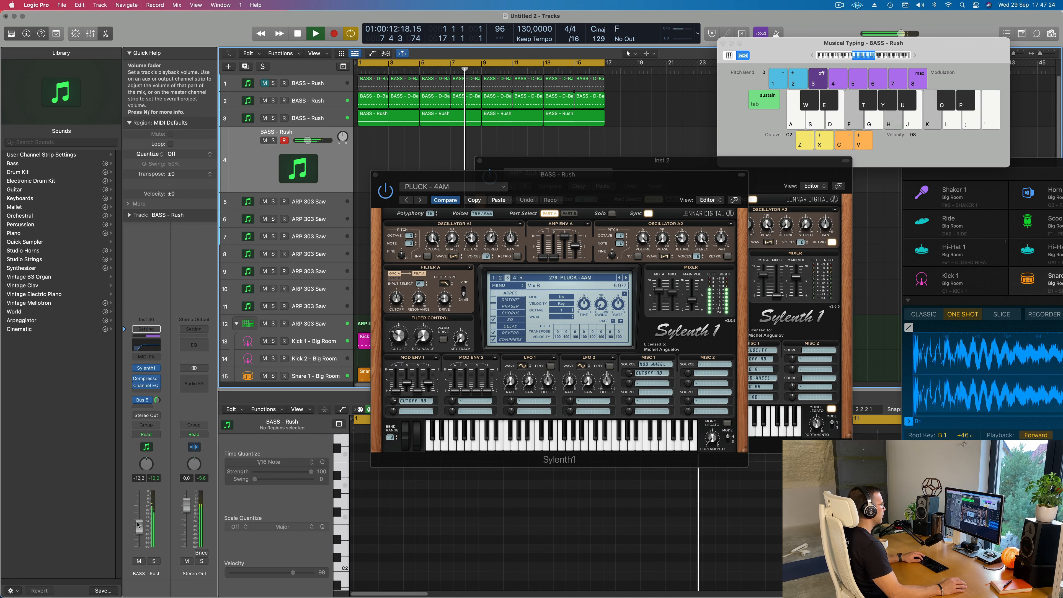
key("f")
key("h")
key("k")
key("f")
key("h")
key("k")
key("s")
key("f")
key("h")
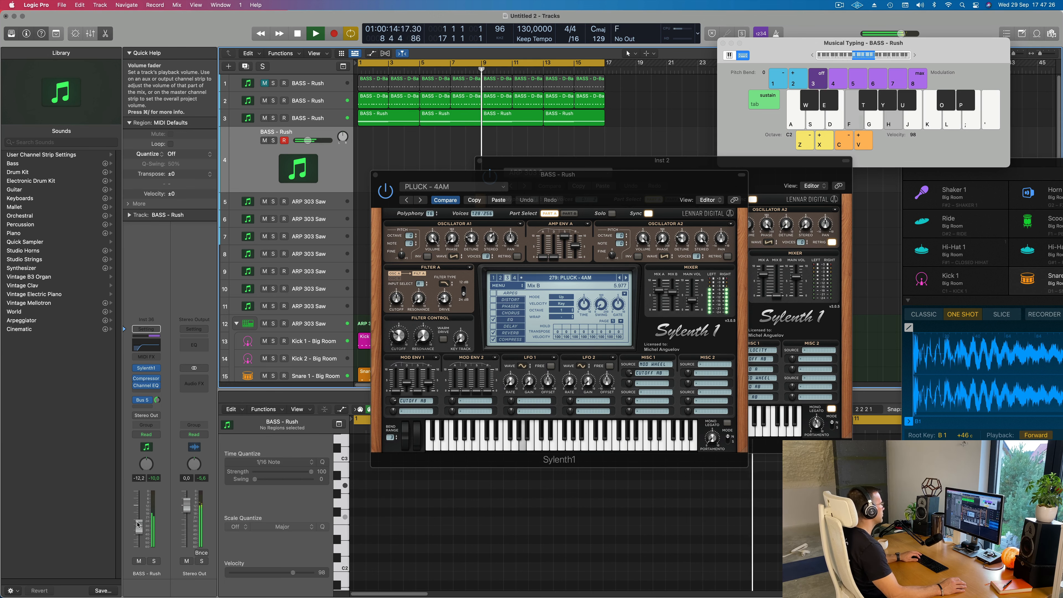
key("a")
key("d")
key("g")
key("a")
key("d")
key("g")
key("s")
key("f")
key("h")
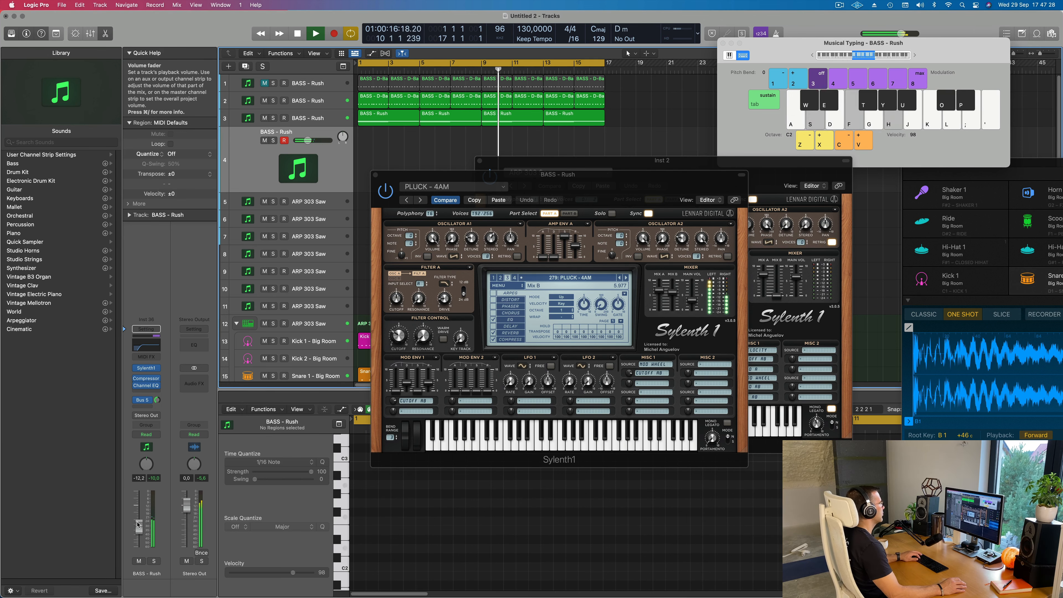
key("s")
key("f")
key("h")
- Set the pluck track's Bus 5 reverb send to -7.3 dB and raise its volume to -5.8 dB while playing chords
left_click_drag(603, 187, 723, 232)
key("s")
key("f")
key("h")
key("s")
key("f")
key("h")
left_click(159, 399)
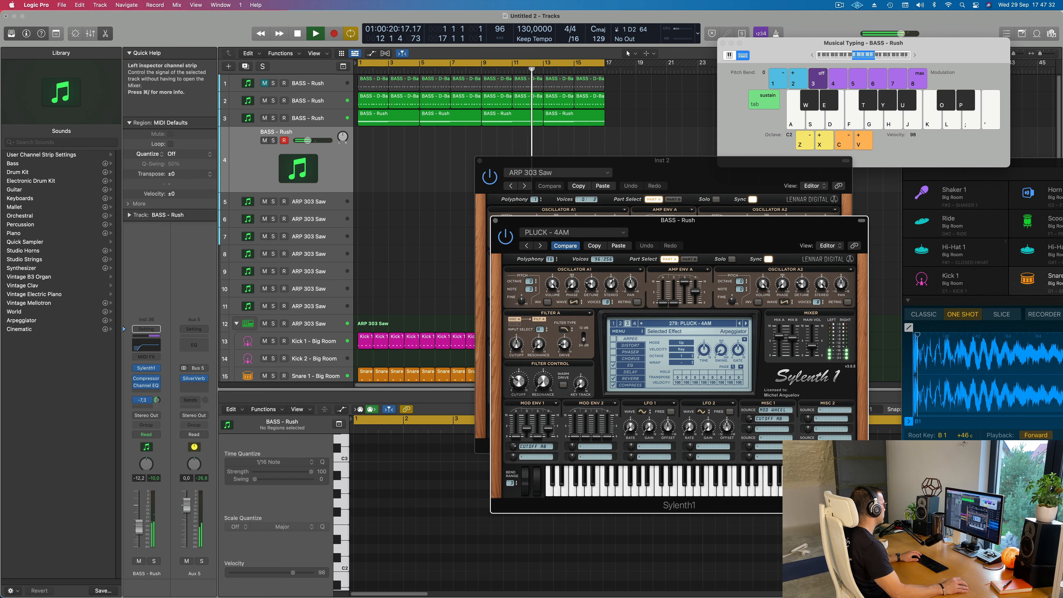
left_click_drag(138, 534, 139, 524)
key("s")
key("f")
key("h")
key("s")
key("f")
key("h")
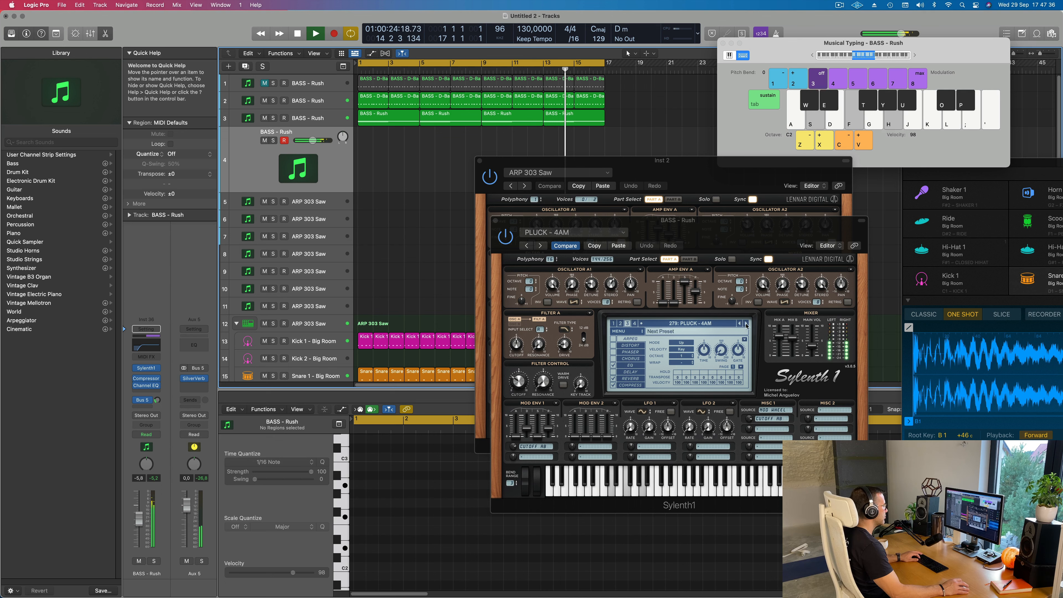
- Advance the pluck sound to PLUCK - Barra (Raw) and lower the track's volume to -14.0 dB
left_click(744, 325)
left_click(745, 325)
key("s")
key("f")
key("h")
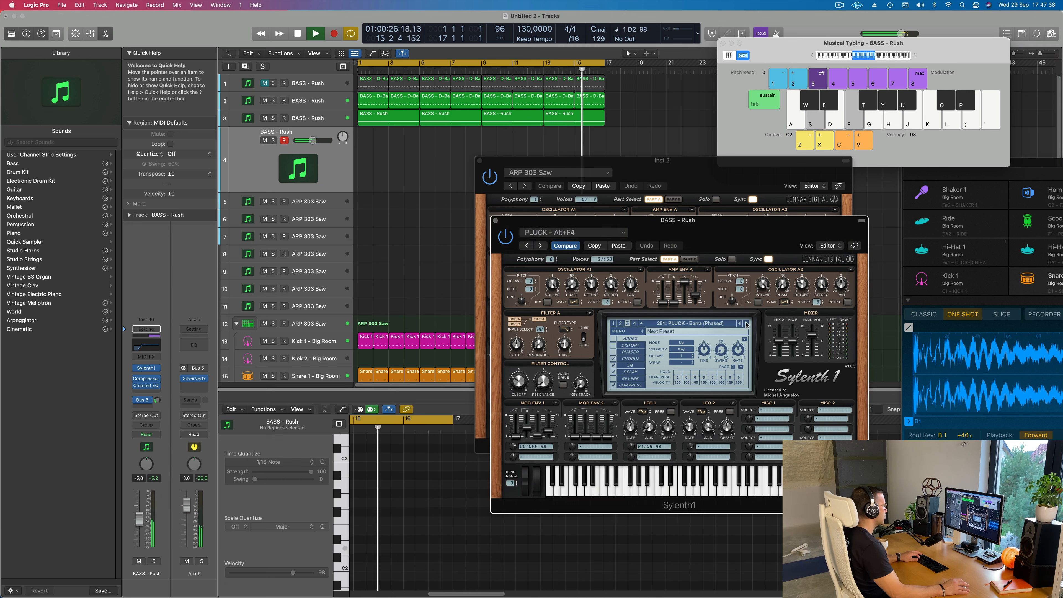
left_click(746, 323)
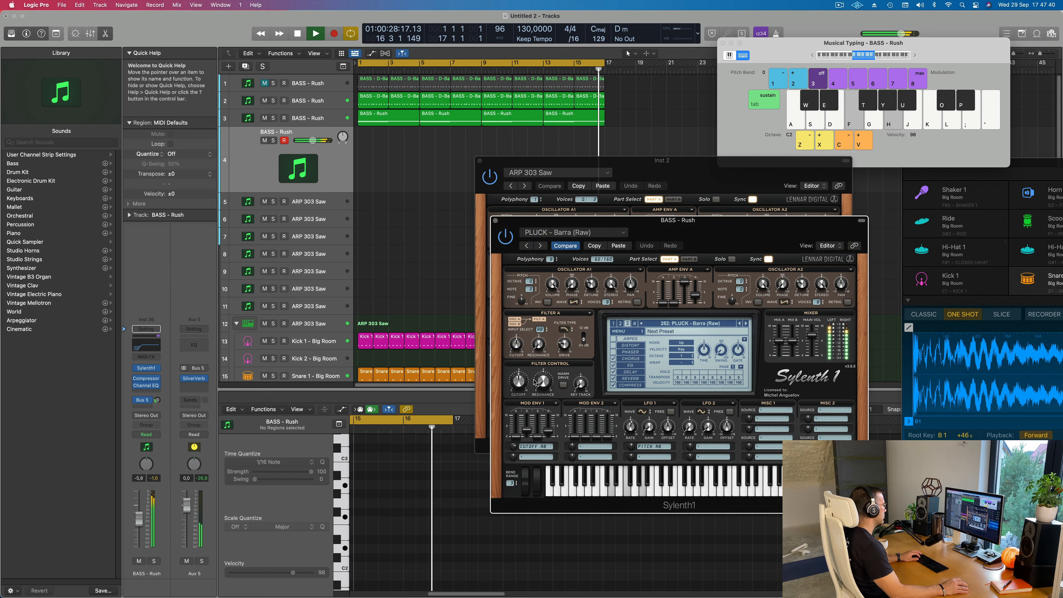
left_click_drag(139, 518, 139, 529)
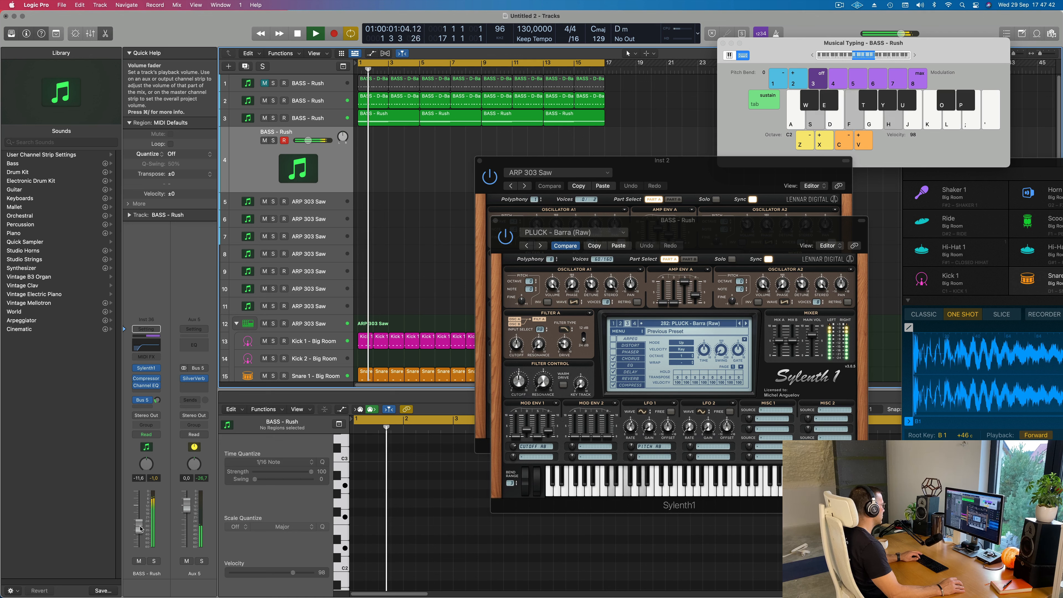
- Audition the pluck presets from Basic Progressive 1 through Big Bells to Blacks by playing a chord on each
left_click(746, 324)
key("s")
key("f")
key("h")
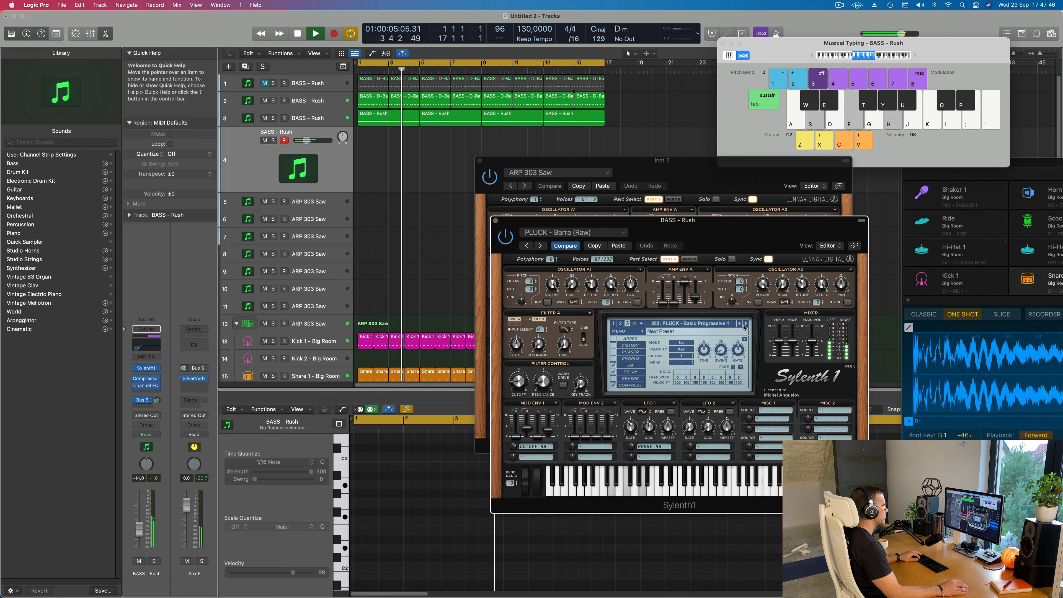
left_click(745, 325)
key("s")
key("f")
key("h")
left_click(746, 325)
key("s")
key("f")
key("h")
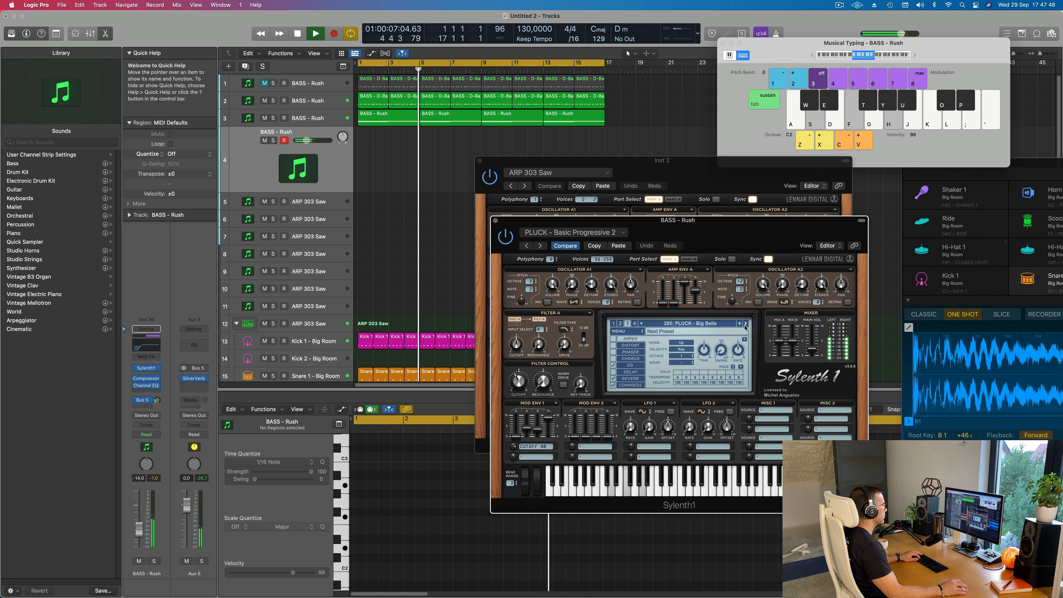
left_click(746, 324)
key("s")
key("f")
key("h")
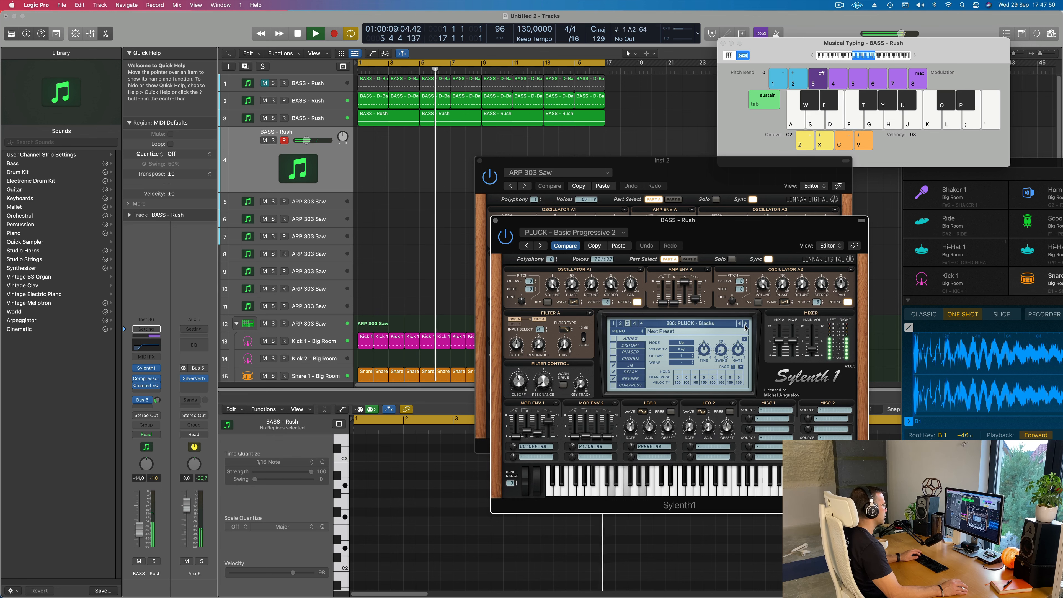
key("s")
key("f")
key("h")
- Audition the Broken Keys, Child and Clear Sound pluck presets against the playing arrangement
left_click(746, 324)
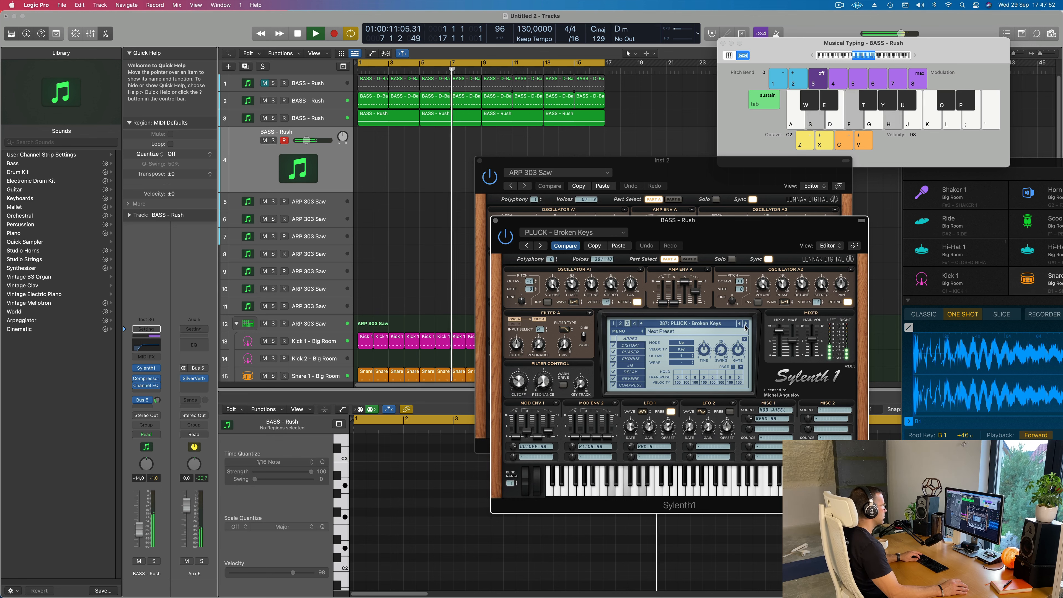
left_click(746, 324)
key("s")
key("f")
key("h")
left_click(746, 324)
key("s")
key("f")
key("h")
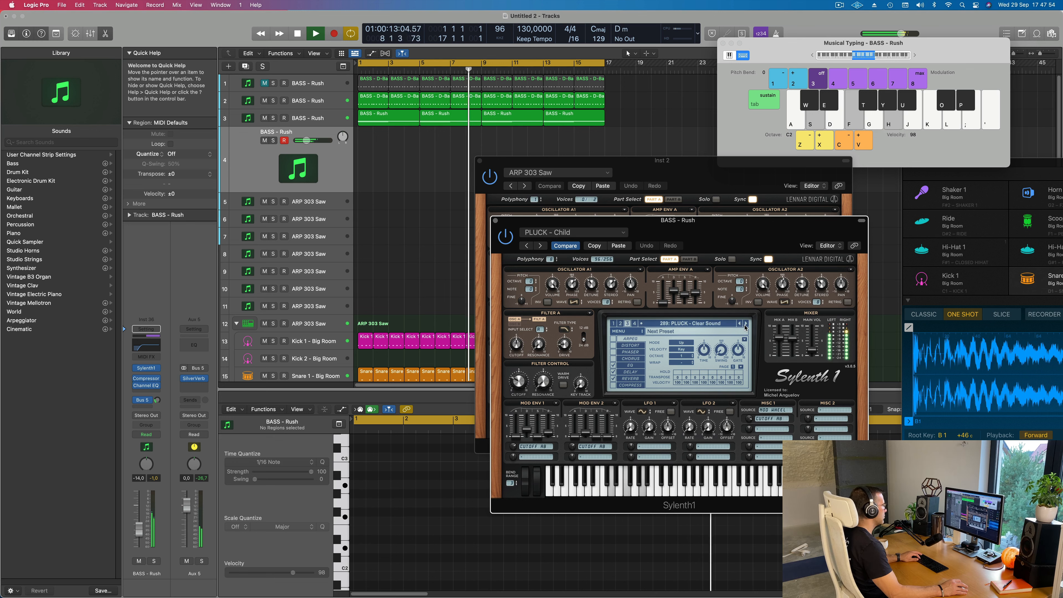
key("f")
left_click(746, 324)
key("f")
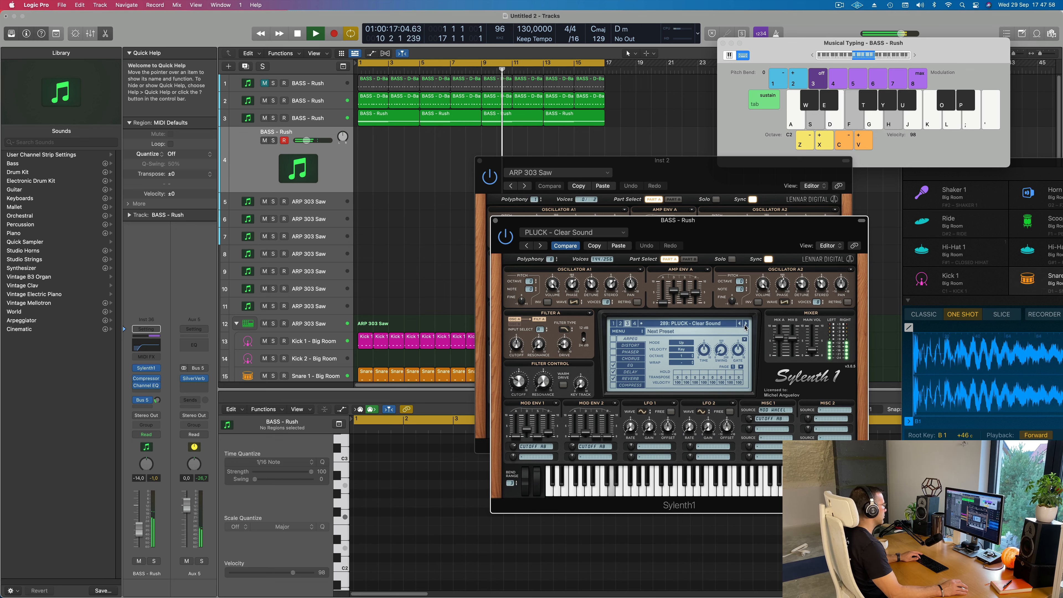
key("f")
key("f")
- Audition the Deadmau5 Thing pluck presets and step on to PLUCK - Deadmau5 Toy
left_click(746, 325)
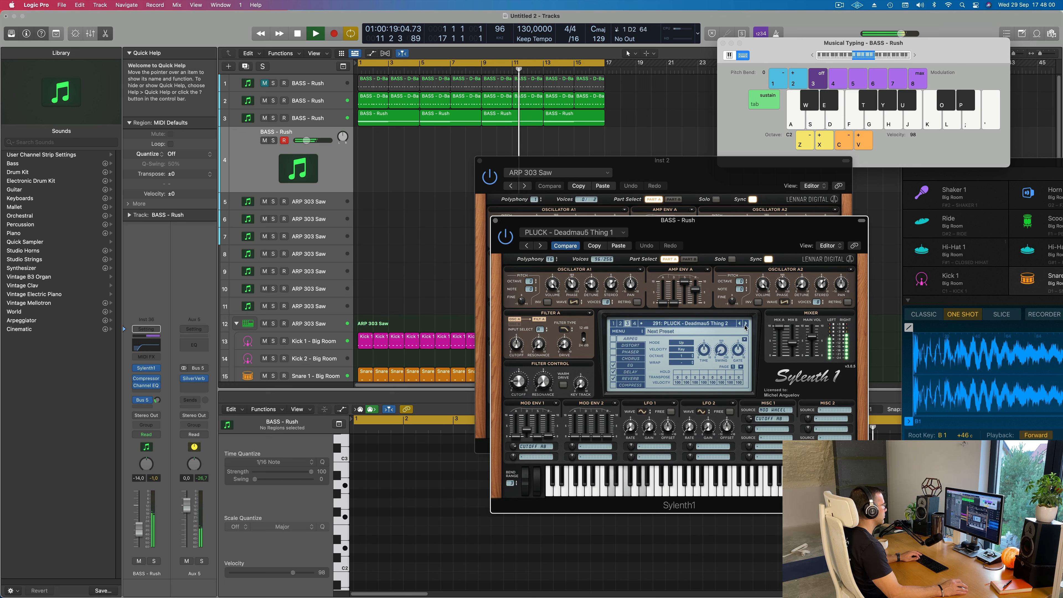
left_click(746, 324)
key("s")
key("f")
key("h")
left_click(746, 325)
key("f")
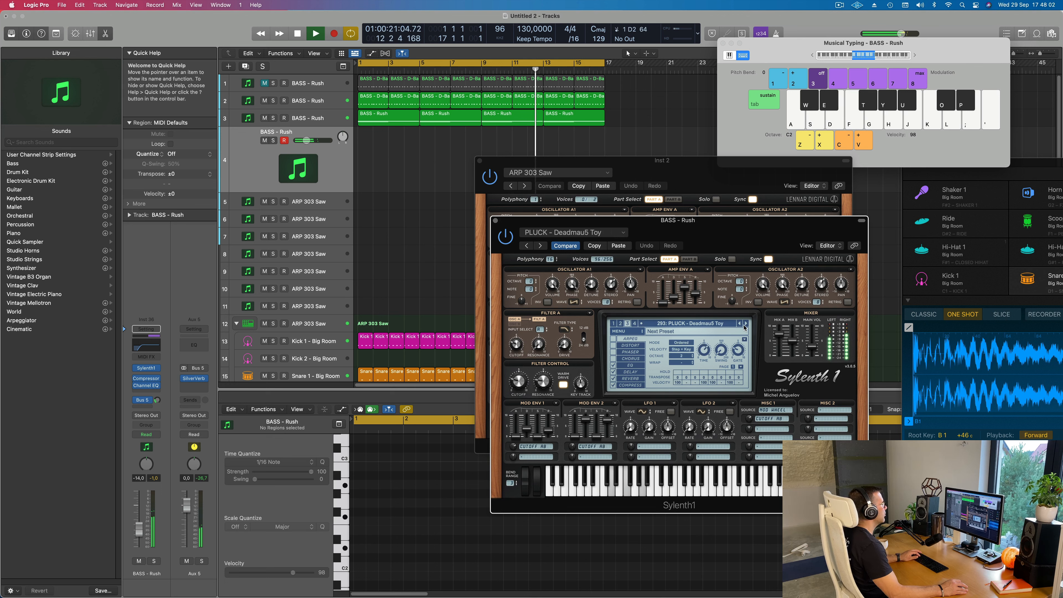
- Audition the Deadmau5 Toy, Deja Vu and Dream Pluck presets by playing a chord on each
left_click(746, 325)
key("s")
key("f")
key("h")
left_click(746, 325)
key("s")
key("f")
key("h")
key("s")
key("f")
key("h")
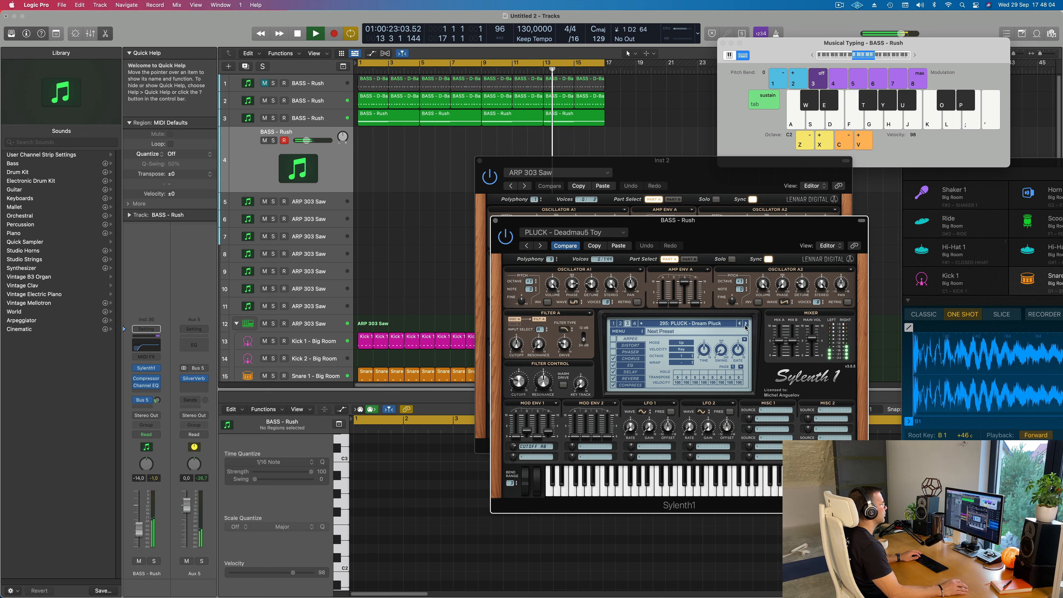
- Audition the Emotions, Euphoric Pluck and Flavour Park pluck presets against the playing arrangement
left_click(746, 325)
left_click(746, 325)
key("f")
key("s")
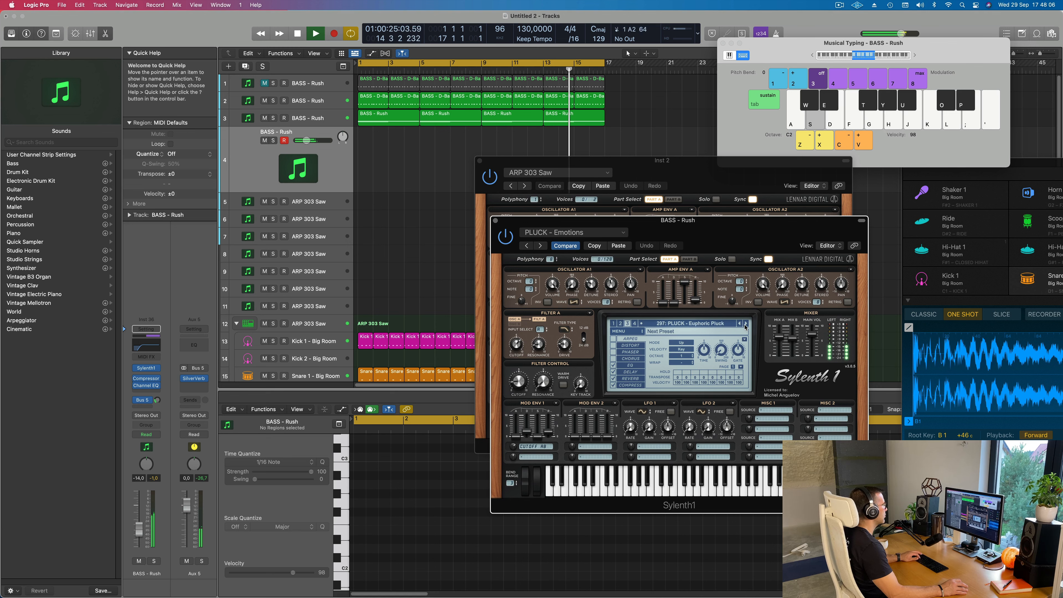
left_click(746, 325)
key("f")
key("f")
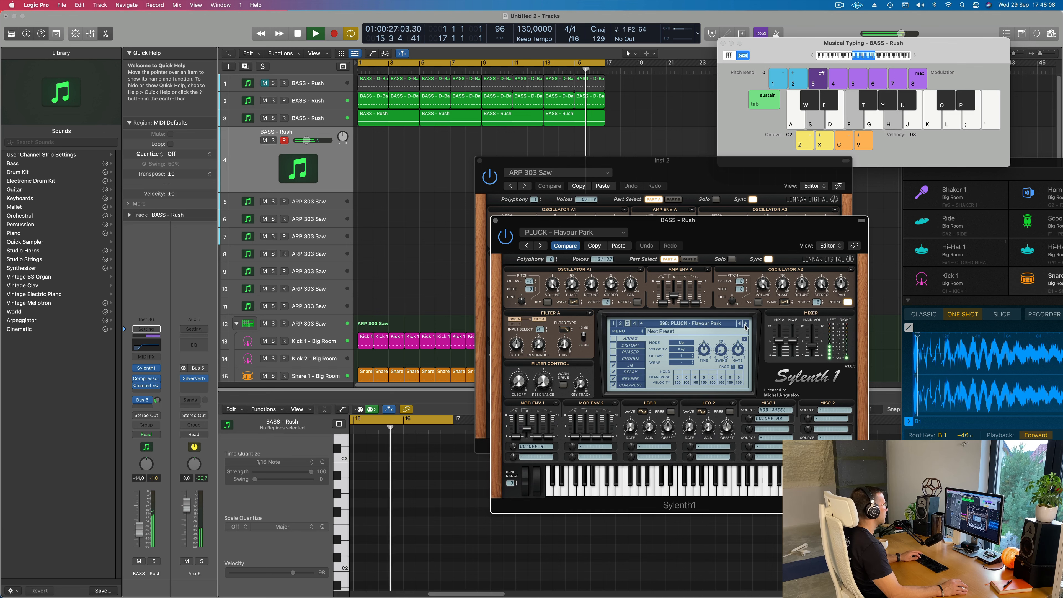
- Audition the pluck presets from Glass Pluck through Hot and House Dreams, advancing to I Remember
left_click(746, 325)
key("f")
key("f")
key("f")
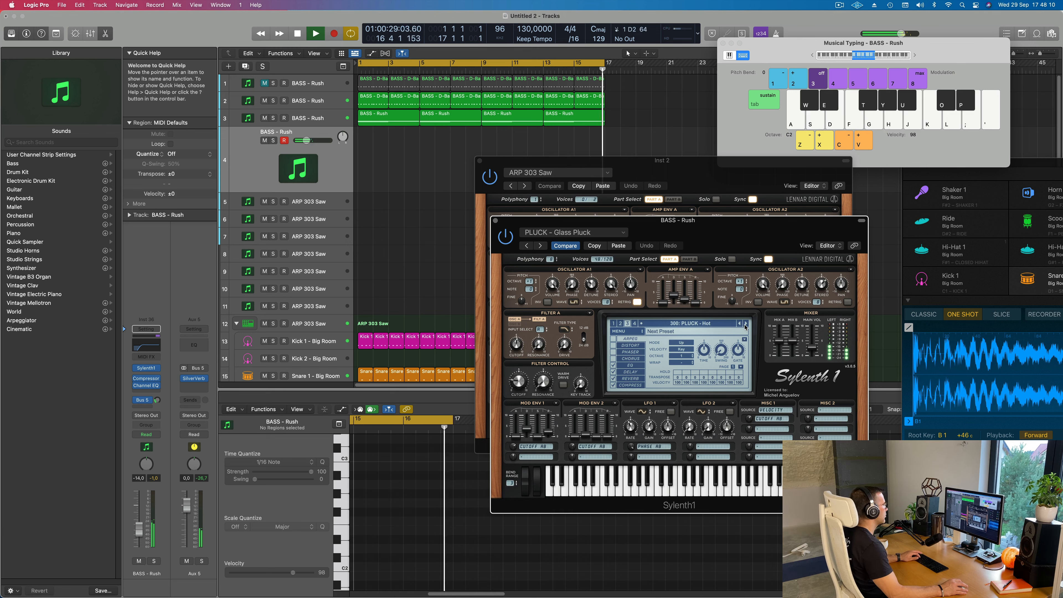
left_click(745, 325)
left_click(745, 325)
key("f")
left_click(745, 326)
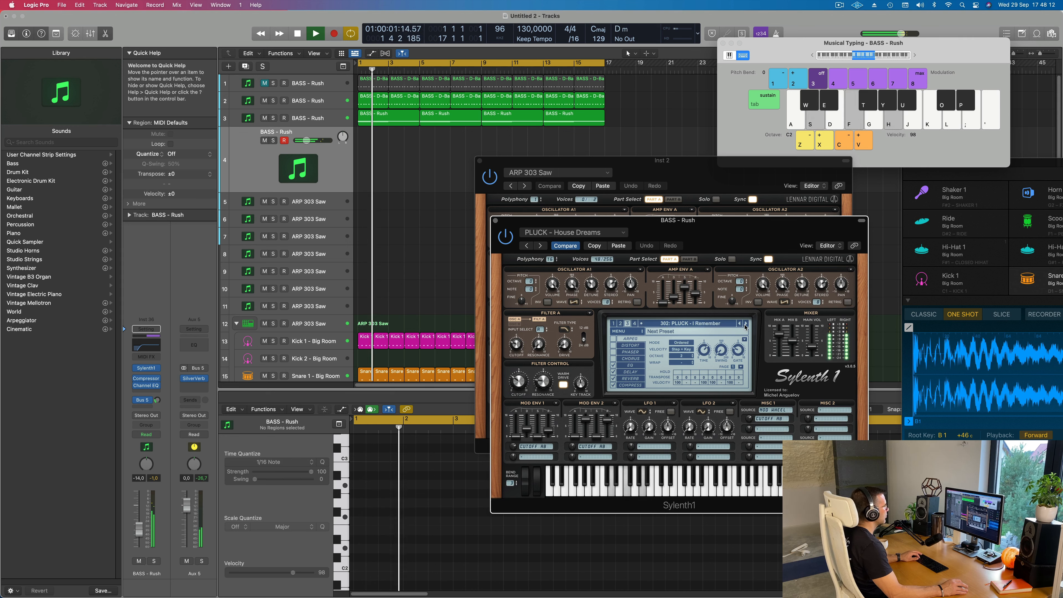
- Step through Lightspeed and Liquid Fire to PLUCK - Little Pluck while playing chords
left_click(746, 325)
left_click(746, 325)
left_click(746, 325)
key("f")
key("f")
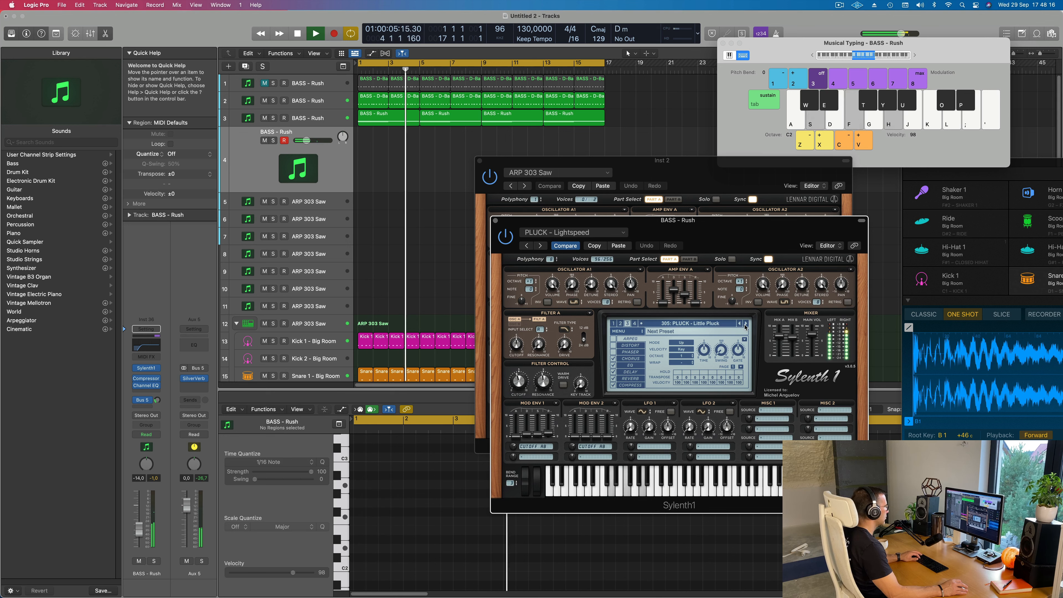
- Switch the Sylenth1 sound from the plucks to the LEAD - Home preset and close the preset list
left_click(695, 324)
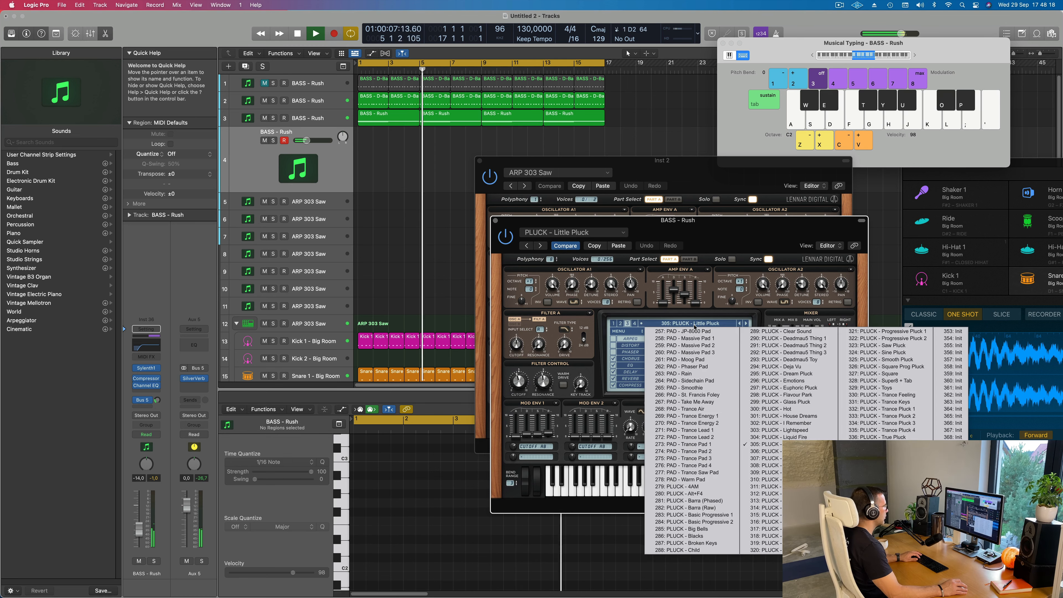
left_click(620, 323)
left_click(672, 325)
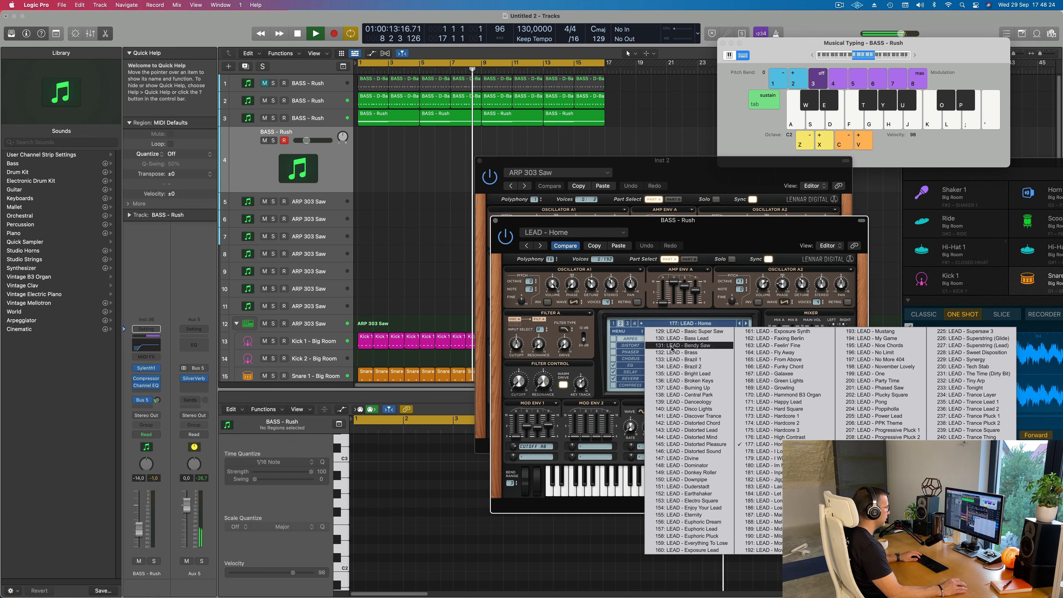
left_click(604, 314)
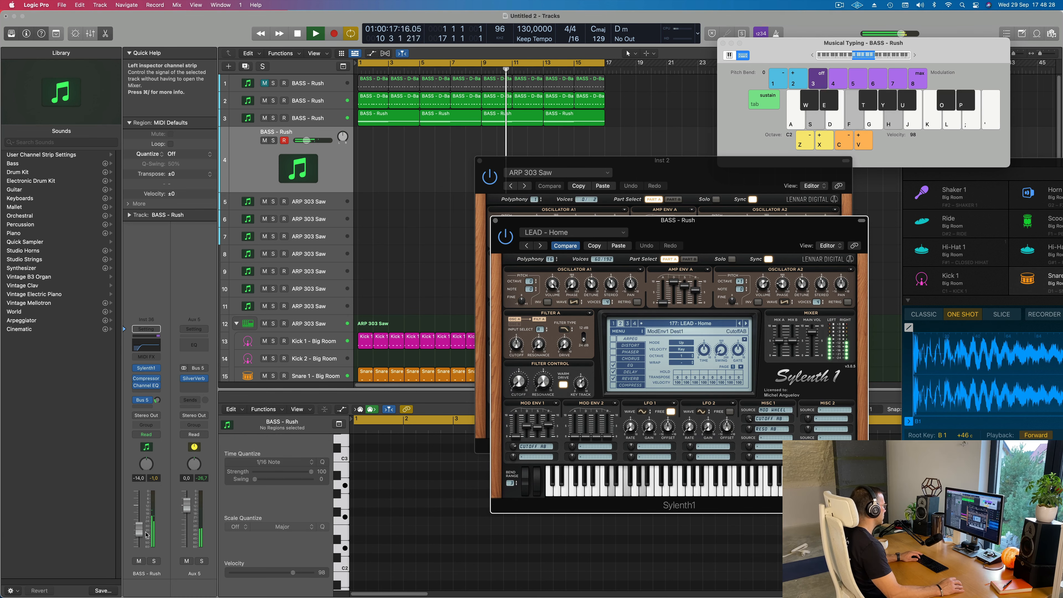
- Lower the filter control cutoff to 0.927 and set the track's volume to -11.0 dB for the Home lead
left_click_drag(142, 527, 143, 518)
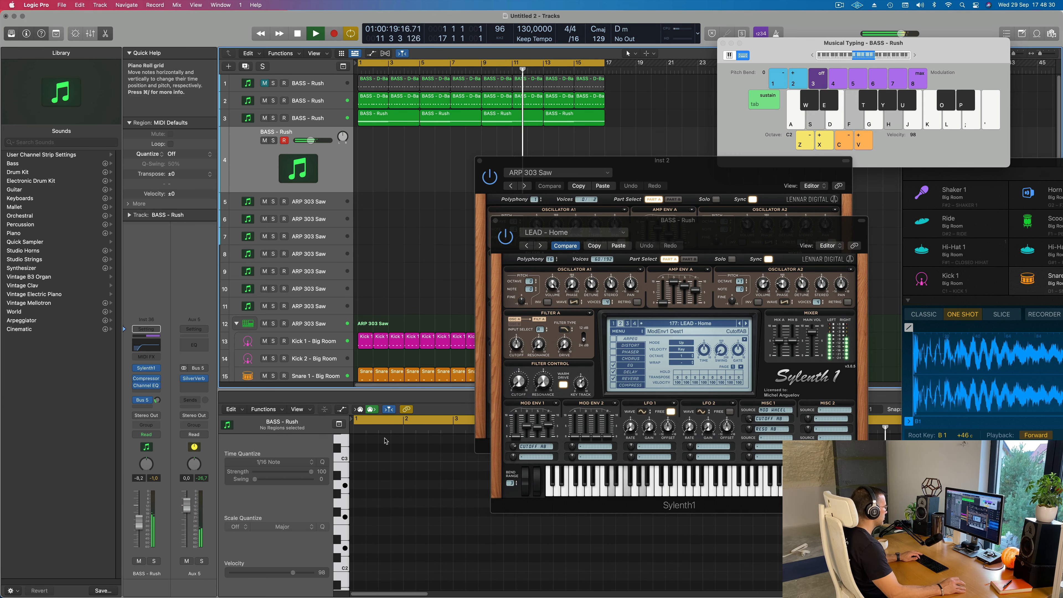
left_click(517, 384)
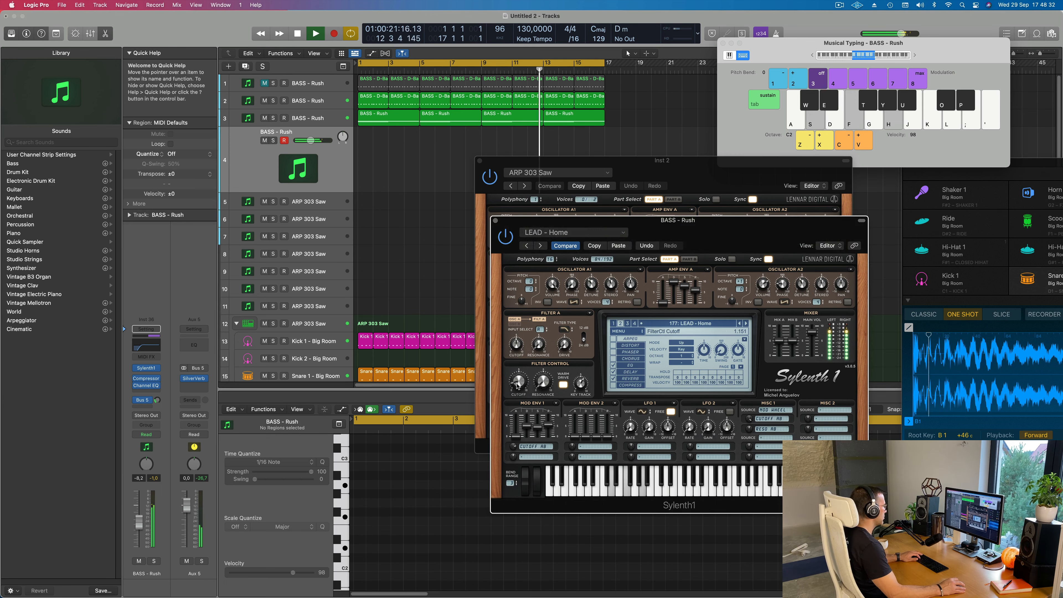
left_click_drag(137, 530, 138, 530)
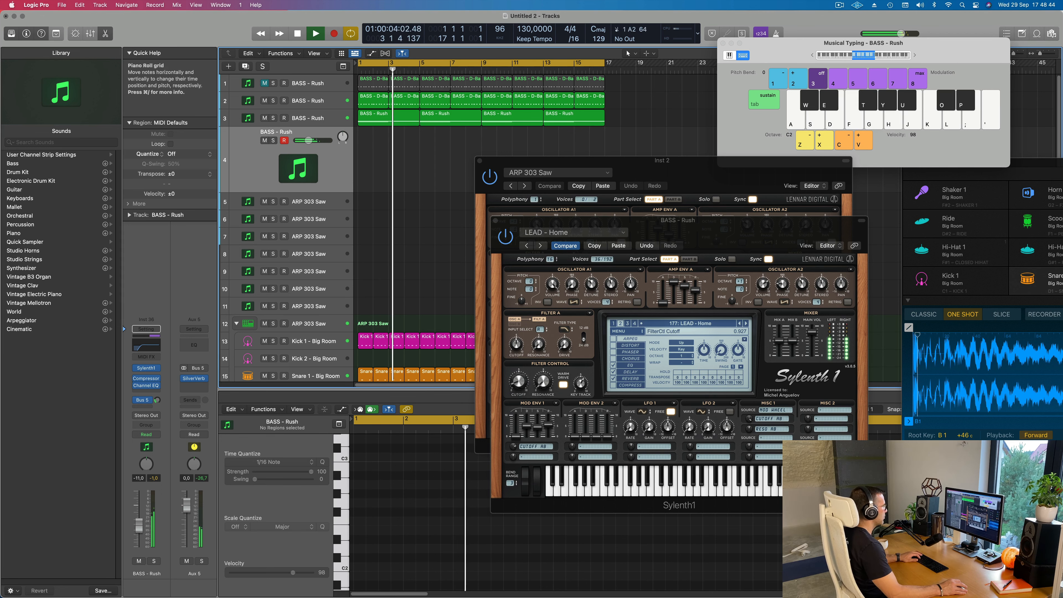
- Try LEAD - High Contrast and LEAD - Basic Super Saw, and advance through the lead presets to LEAD - Brass
left_click(739, 324)
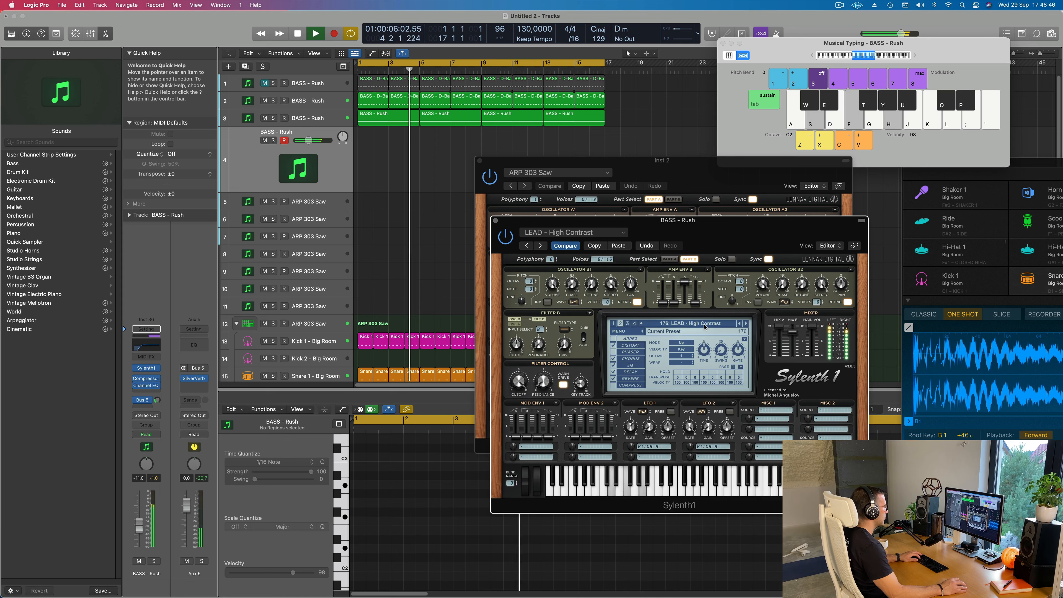
left_click(704, 325)
left_click(701, 332)
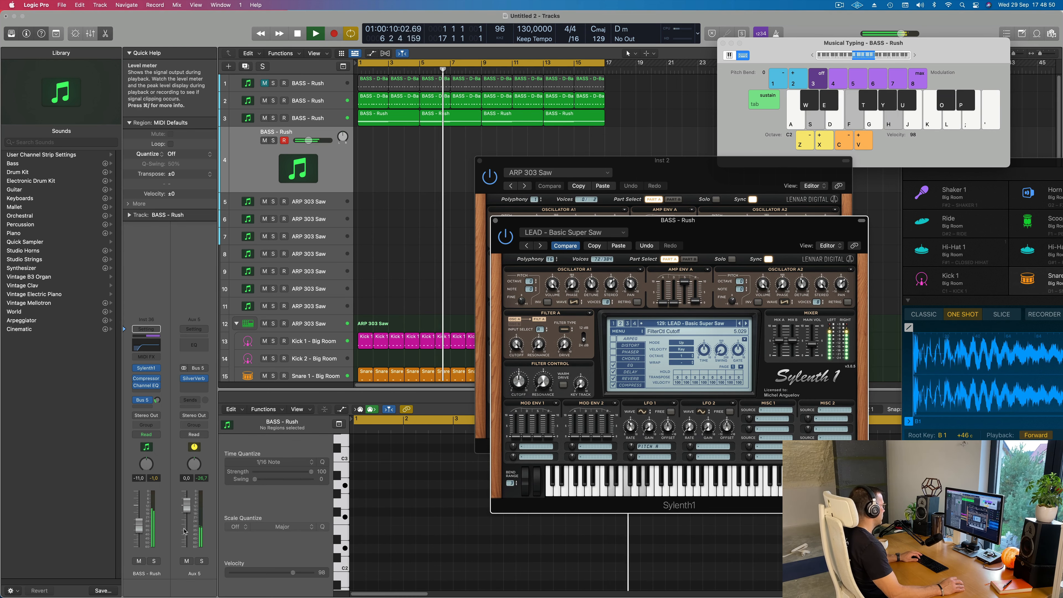
left_click(746, 324)
left_click(746, 324)
left_click(746, 323)
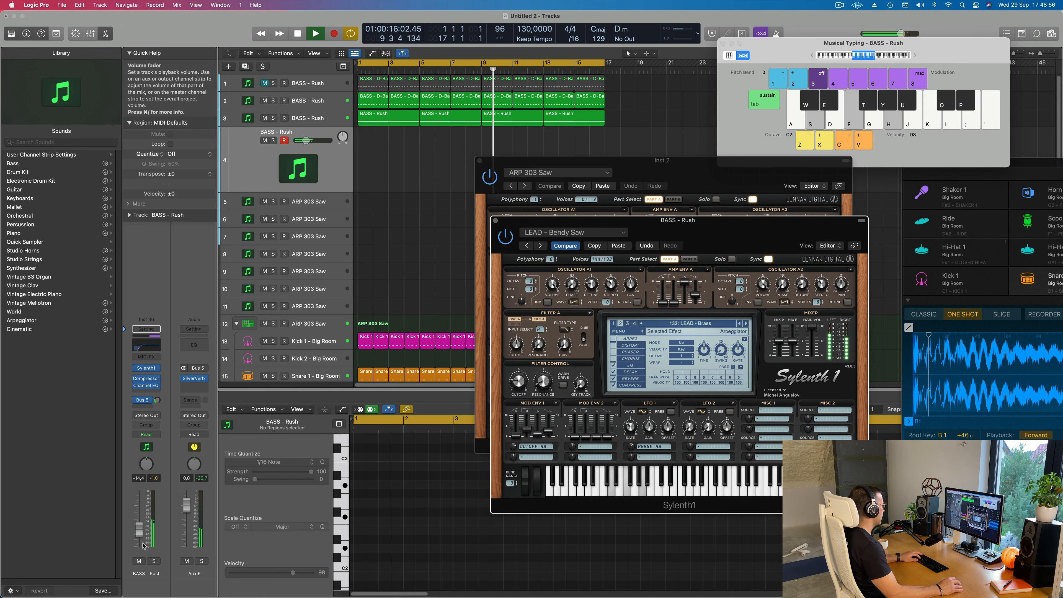
- Set the track's volume to -5.6 dB and the Brass preset's filter control cutoff to 2.312
left_click_drag(138, 535, 138, 527)
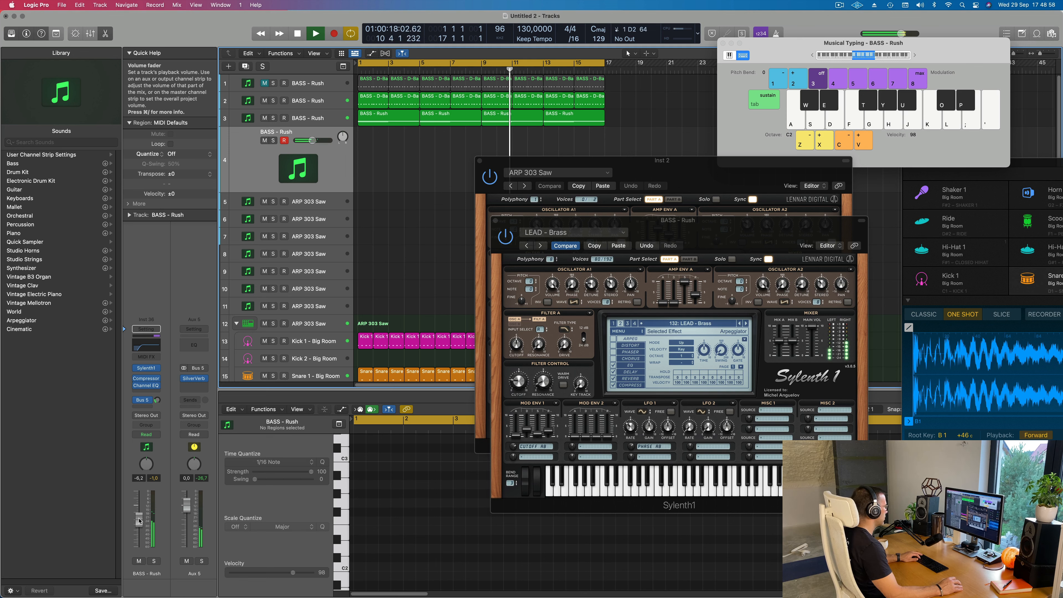
left_click(518, 380)
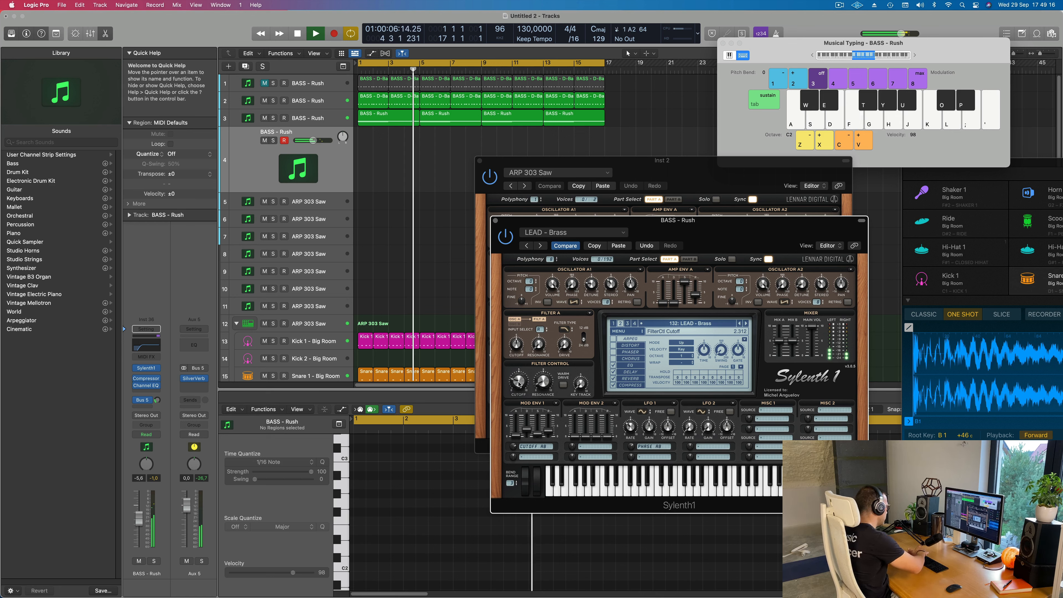
- Record a short chord riff with the LEAD - Brass sound on the fourth track, starting around bar 9, and stop playback
key("r")
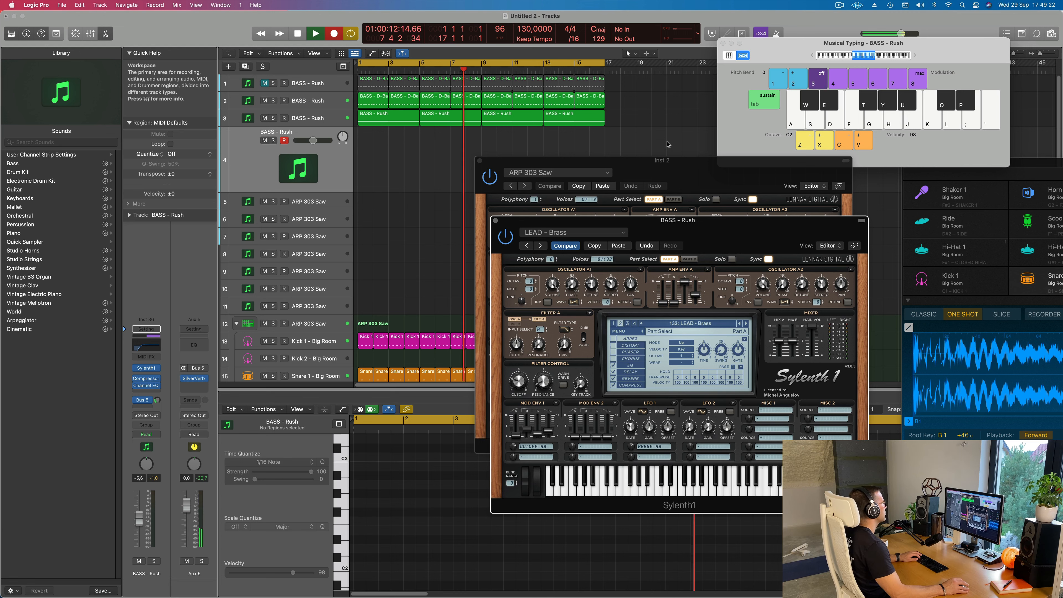
key("h")
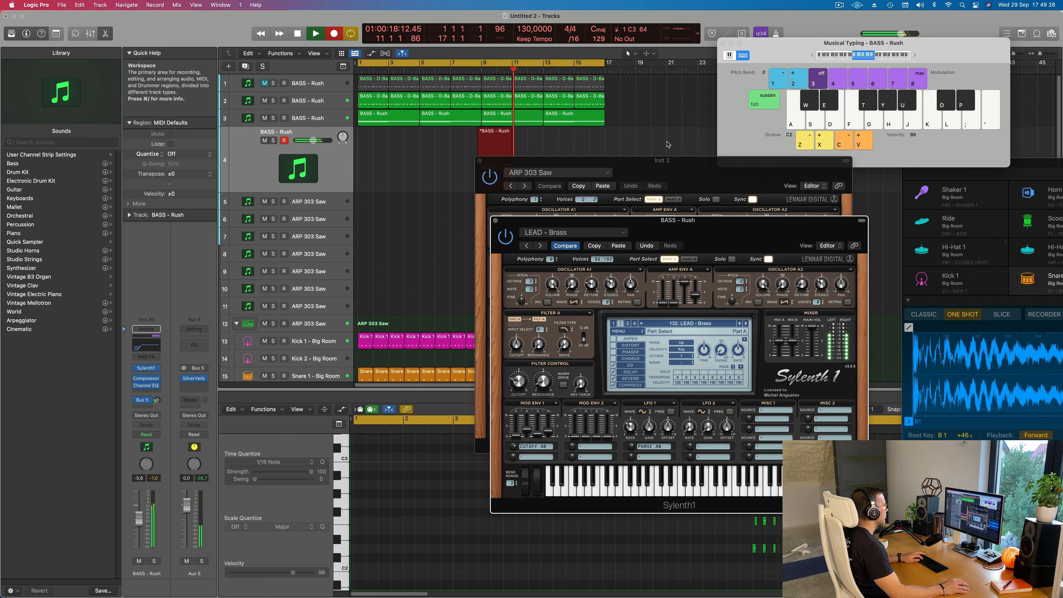
key("f")
key("k")
key("g")
key("h")
key("j")
key("space")
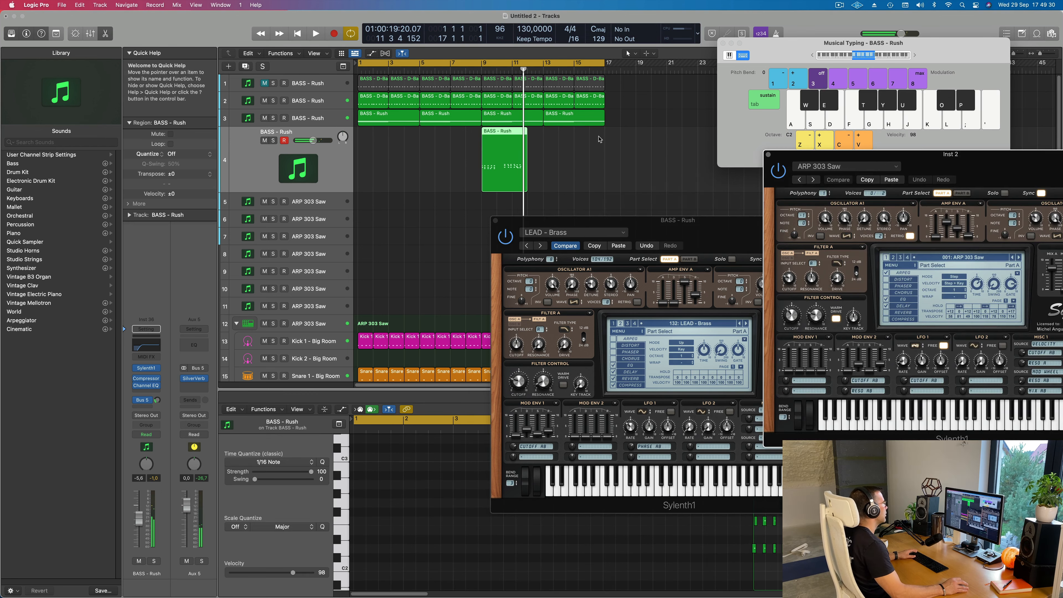
- Move the recorded lead region to bar 1 and play it back with its notes enlarged in the Piano Roll
left_click_drag(506, 127, 373, 144)
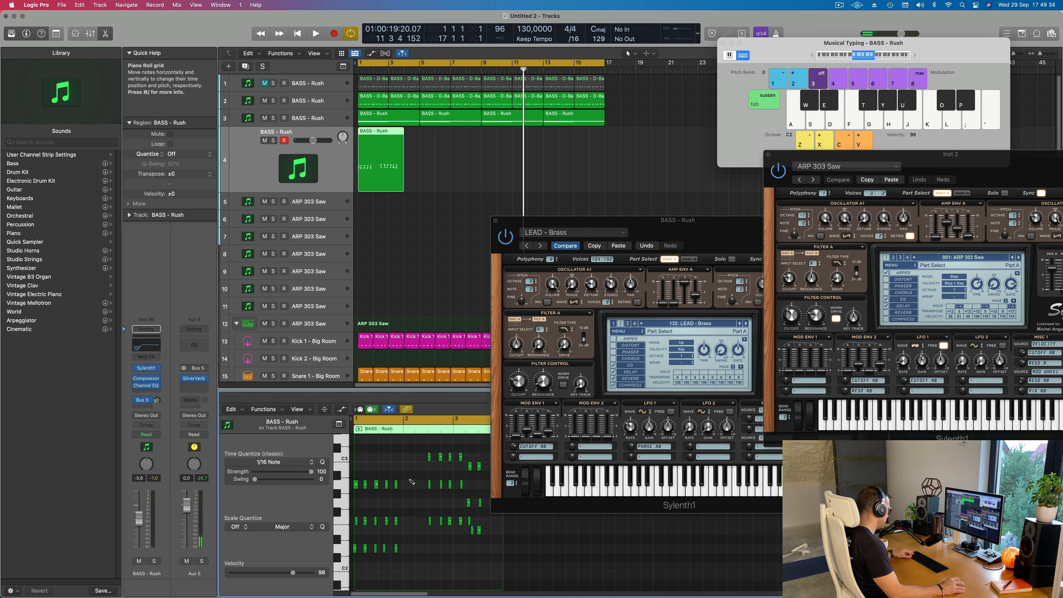
key("space")
scroll(410, 462, "up", 3)
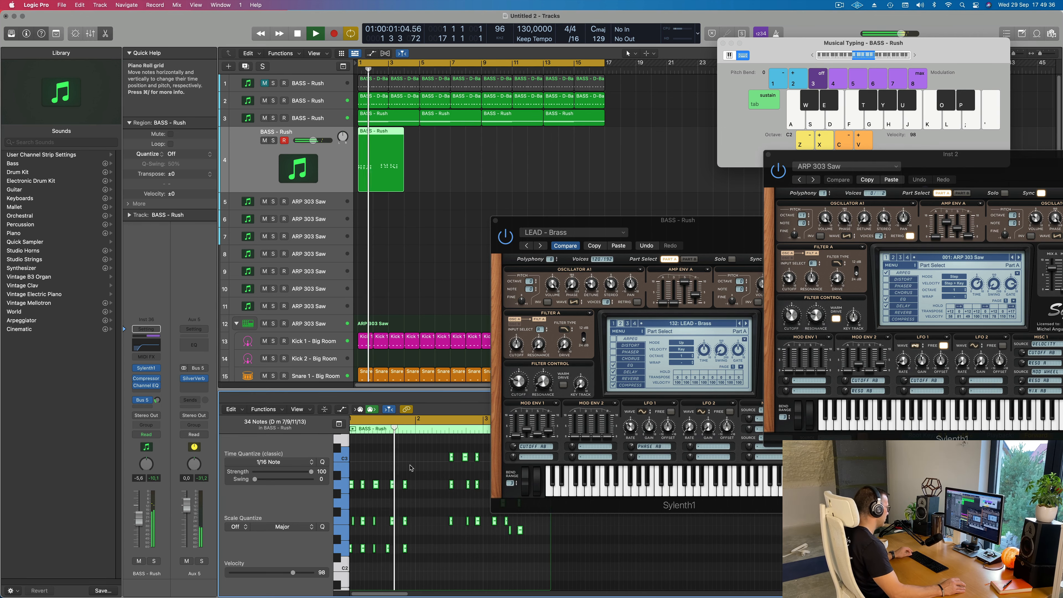
scroll(407, 497, "up", 3)
scroll(406, 497, "left", 3)
- Align the early fourth D2 note in bar 1 with the rest of its chord and replay the riff
key("space")
left_click(365, 522)
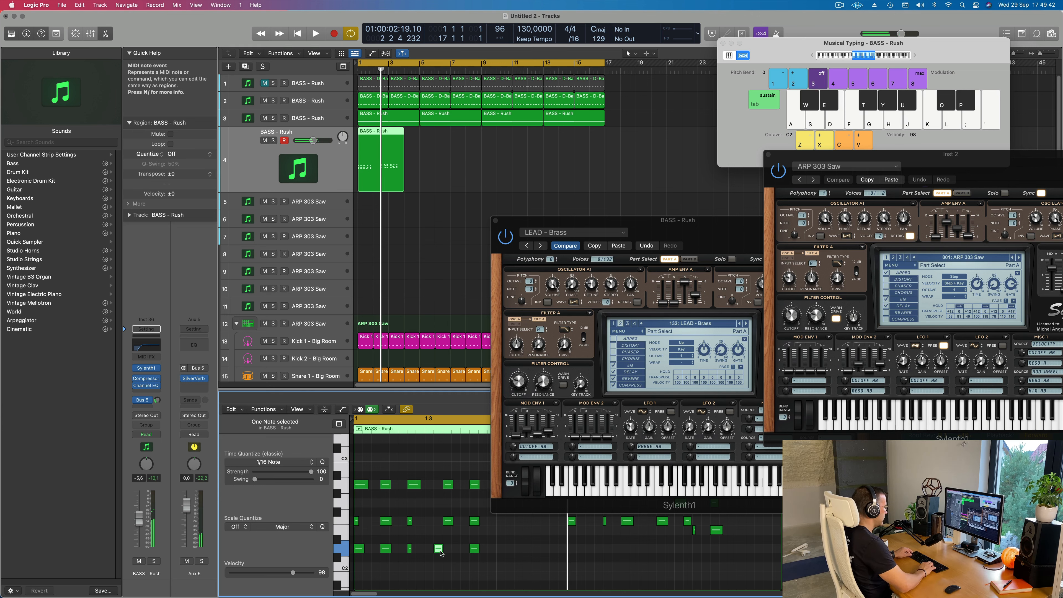
key("space")
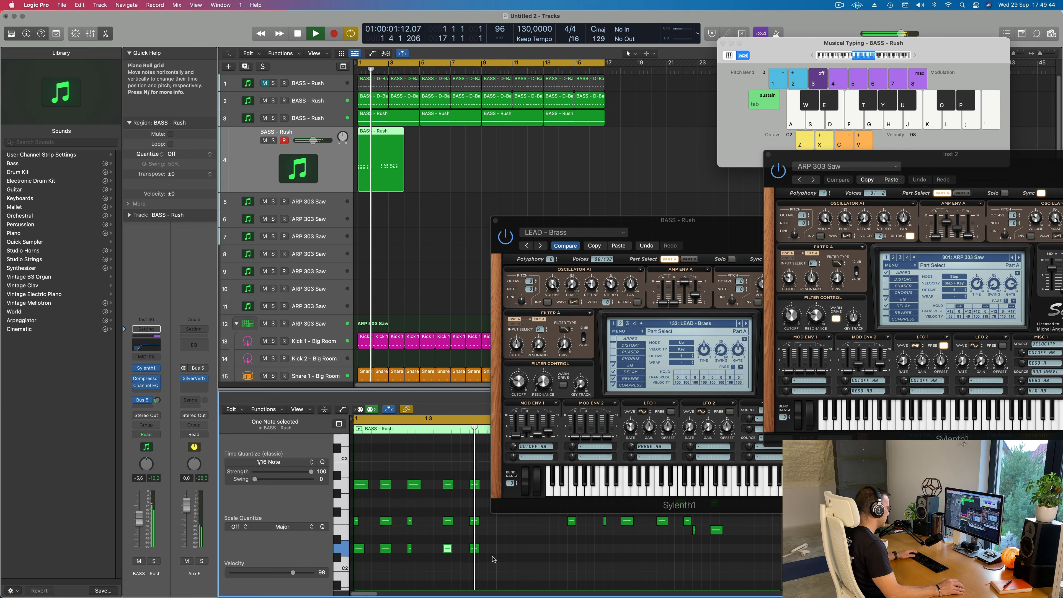
key("space")
- Move the Sylenth1 window clear of the Piano Roll and replay the chord riff from the start
left_click_drag(703, 222, 969, 198)
scroll(587, 488, "down", 3)
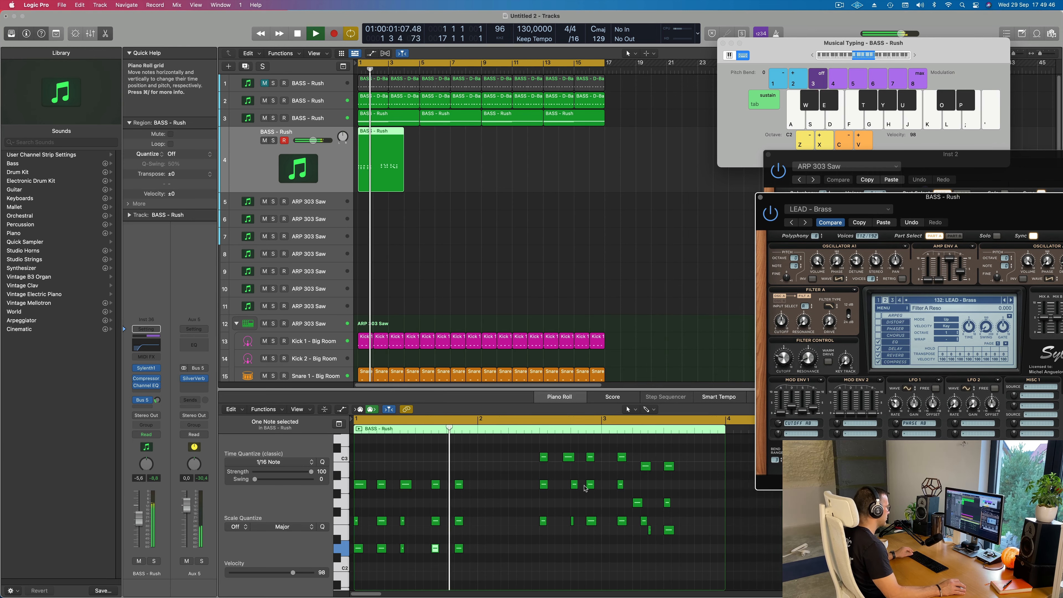
scroll(478, 497, "up", 2)
scroll(480, 497, "down", 3)
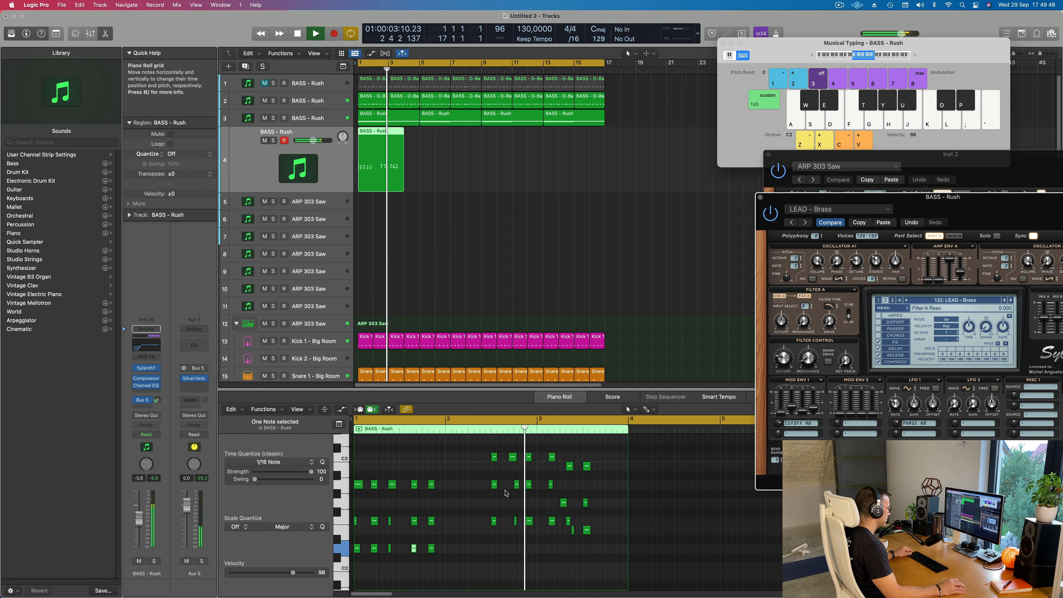
key("Return")
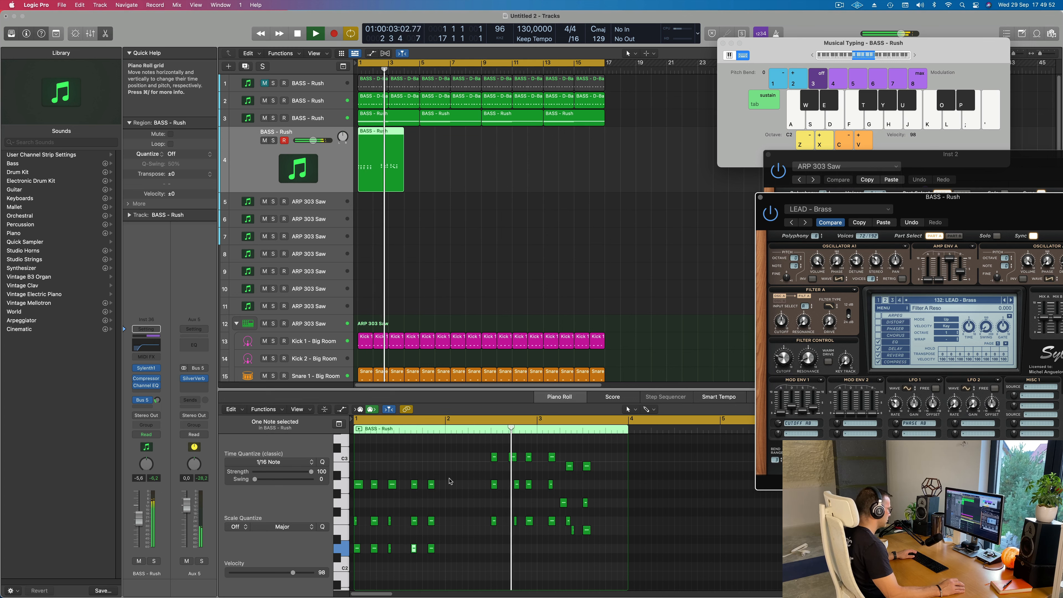
key("Return")
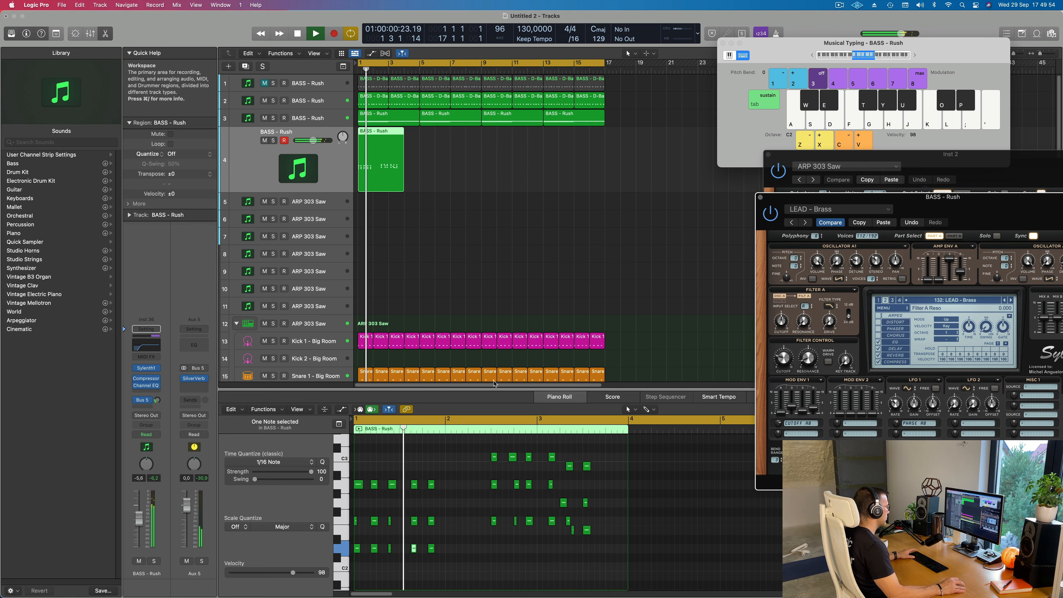
- Move the nine notes of the first three F chords earlier to start at bar 2 and replay the riff
left_click_drag(481, 451, 544, 535)
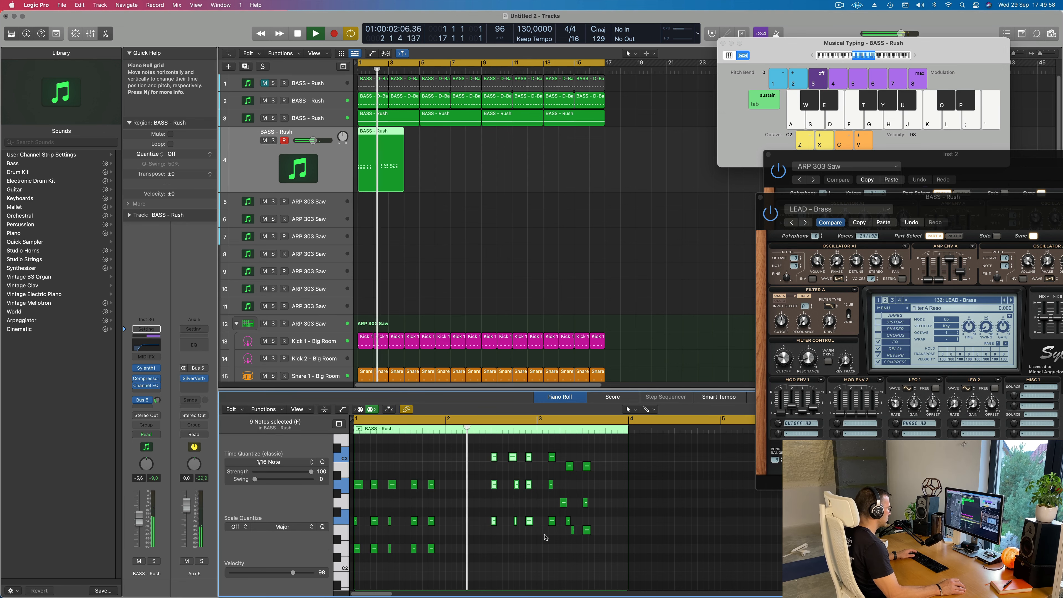
left_click_drag(518, 482, 449, 461)
key("Return")
scroll(477, 530, "up", 4)
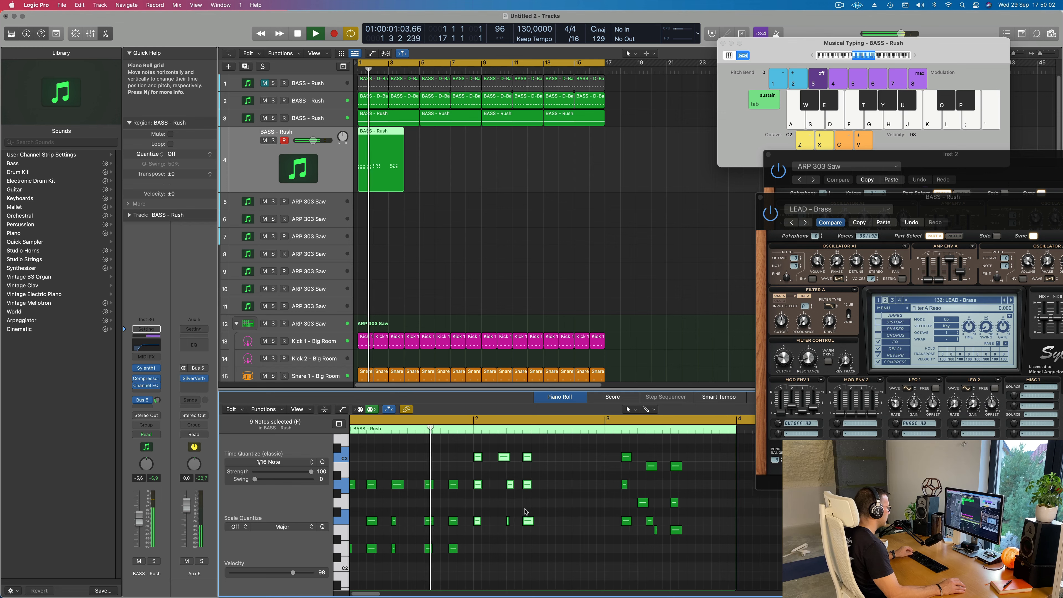
- Replace the nine notes at bar 2 with a copy of bar 1's fifteen chord notes, raised three semitones to start on F2
scroll(534, 486, "right", 1)
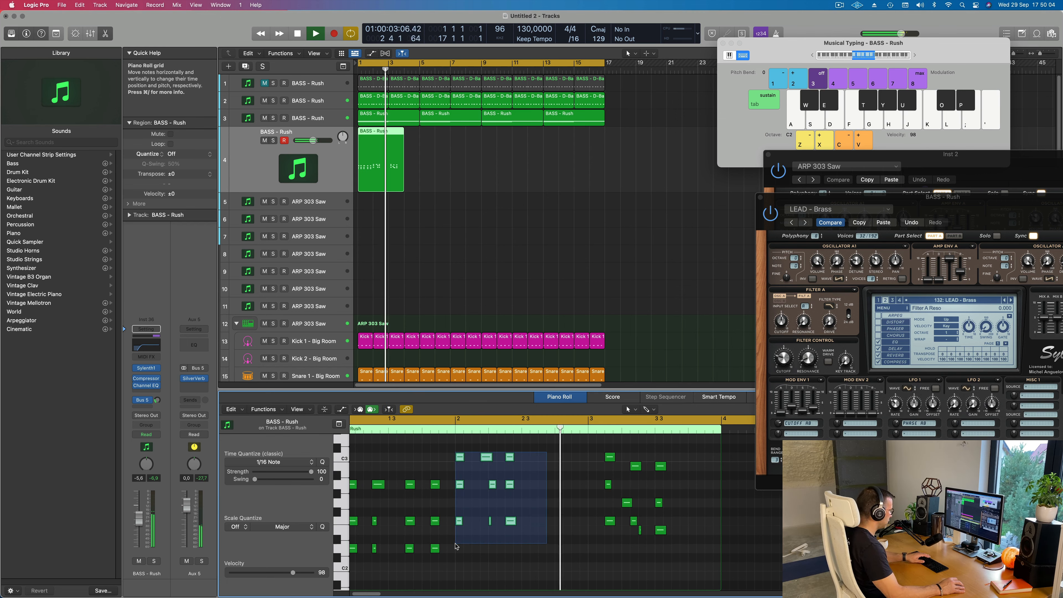
left_click_drag(496, 462, 357, 543)
key("space")
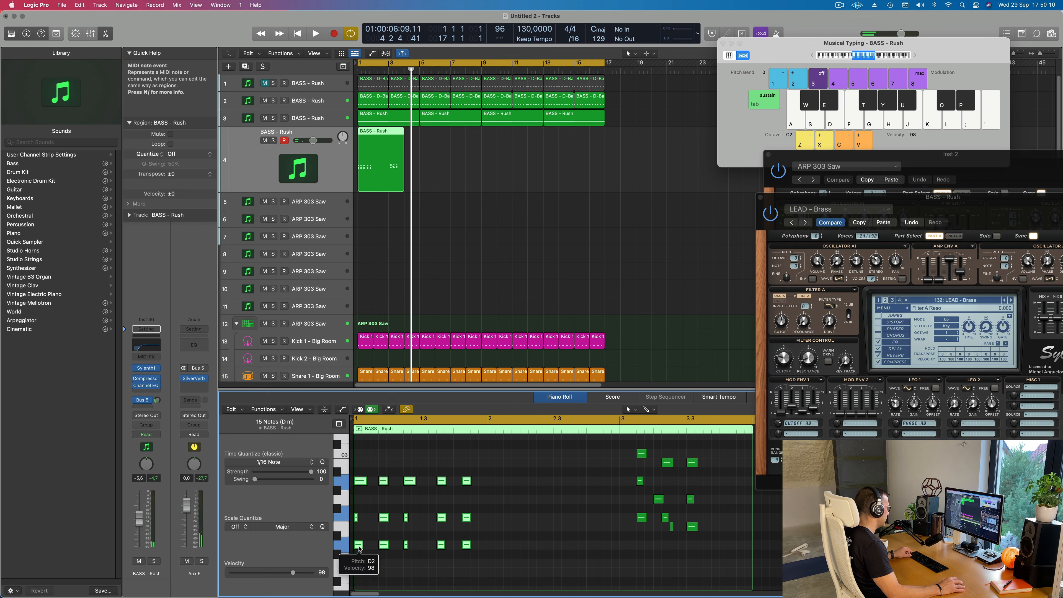
left_click_drag(359, 549, 495, 516)
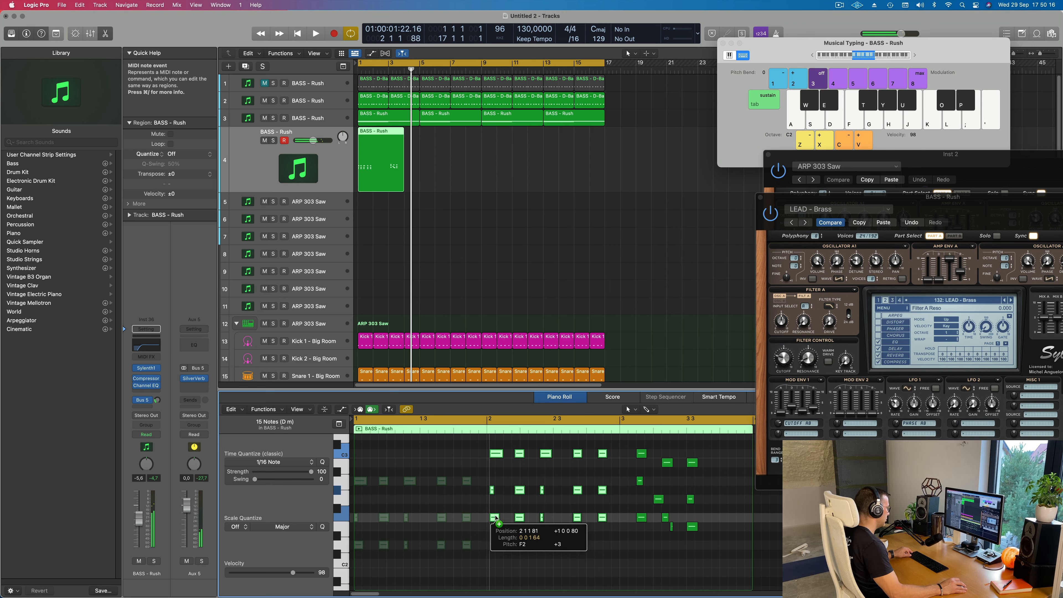
- Raise the five middle notes of the copied bar 2 chords by one semitone
left_click_drag(498, 511, 607, 501)
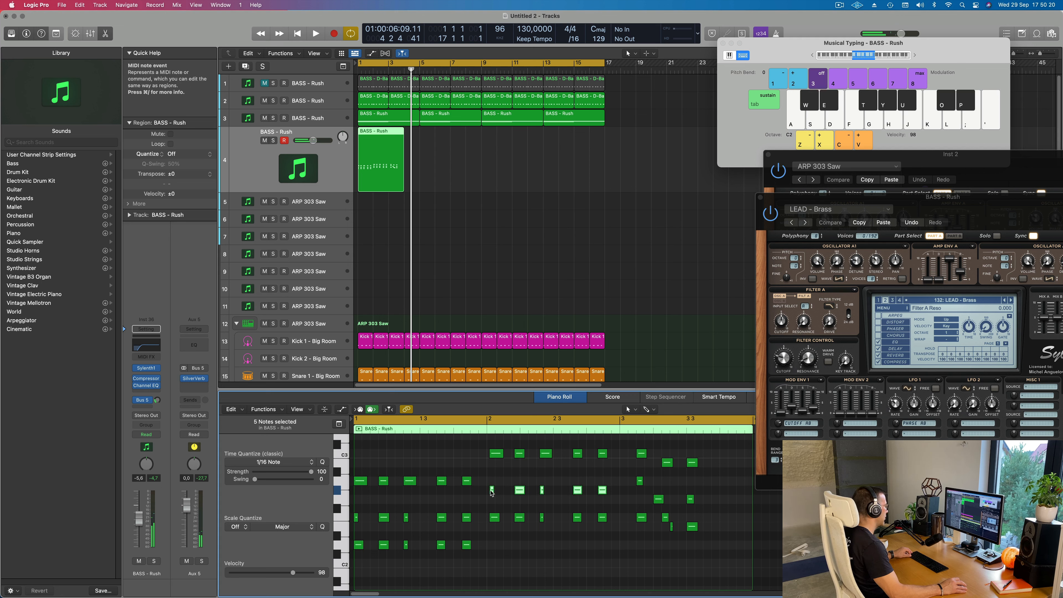
left_click_drag(493, 492, 594, 528)
- Select the copied bar 2 chords, extend the selection to all notes in the region, and play back the edited riff
left_click_drag(620, 454, 495, 536)
left_click_drag(624, 448, 492, 520)
key("super+a")
key("space")
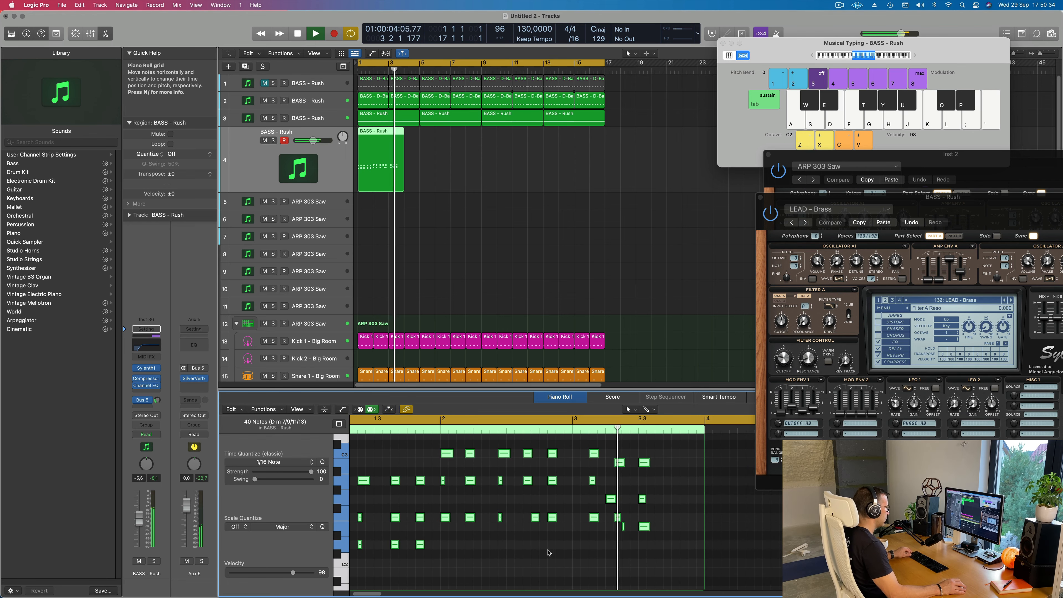
- Align the B2 and E2 notes of the first E minor chord near bar 3 with its G2 note, removing the stray note
key("space")
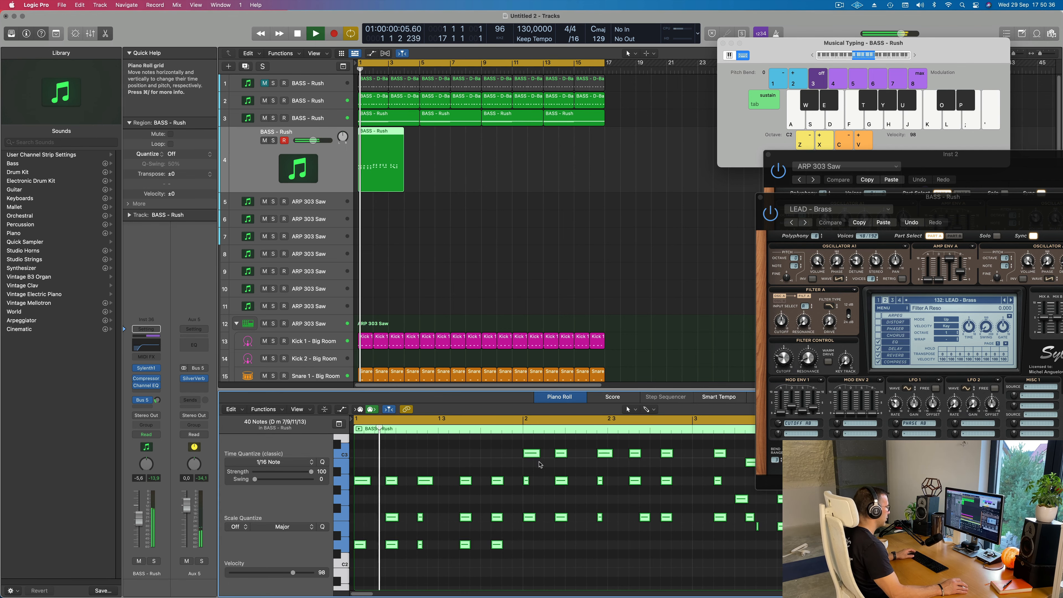
key("space")
left_click_drag(646, 450, 670, 537)
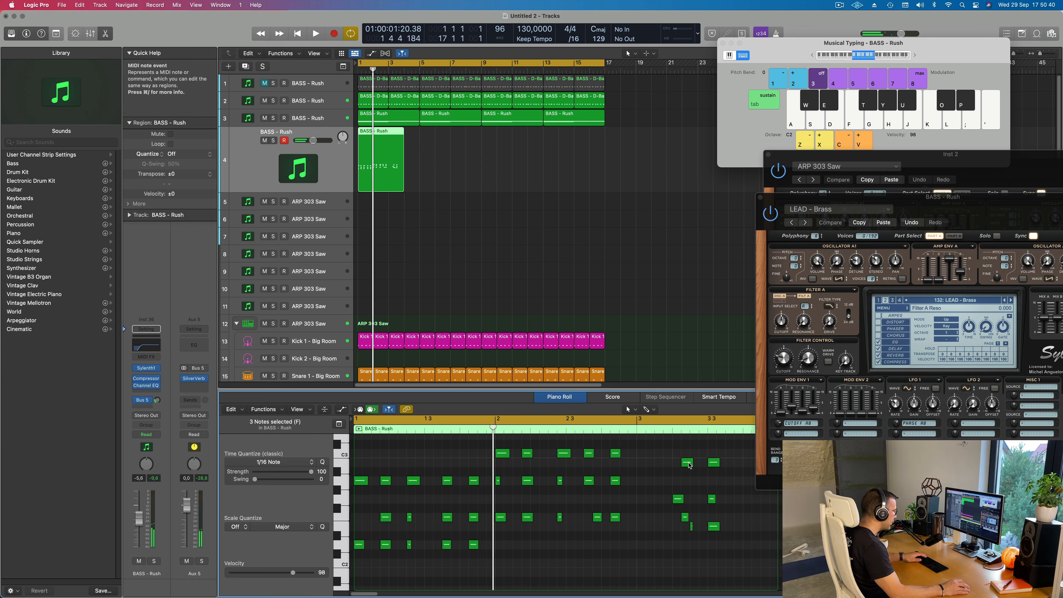
left_click_drag(689, 467, 680, 466)
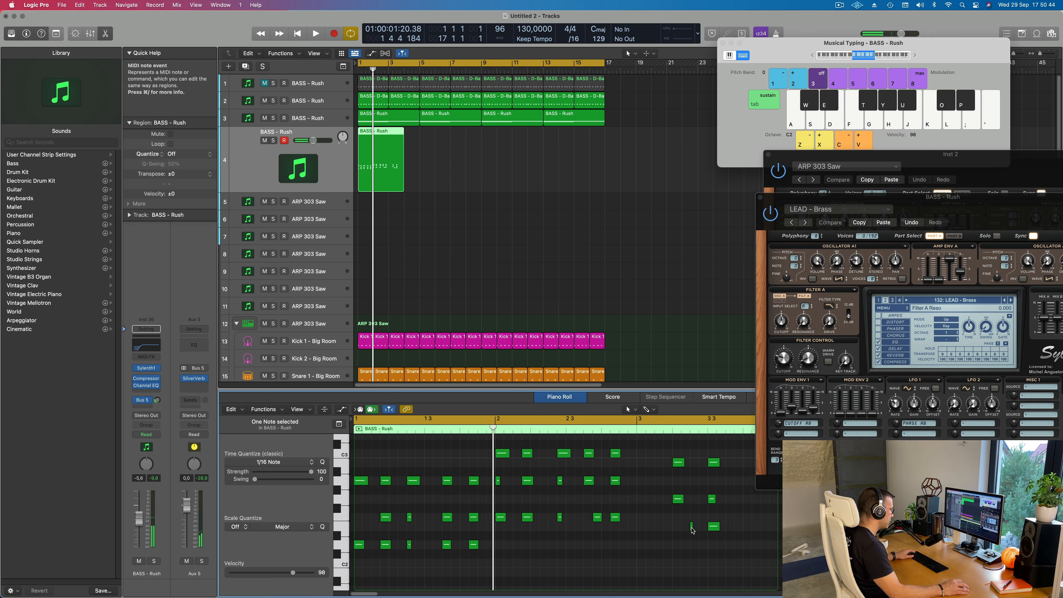
left_click_drag(691, 530, 681, 528)
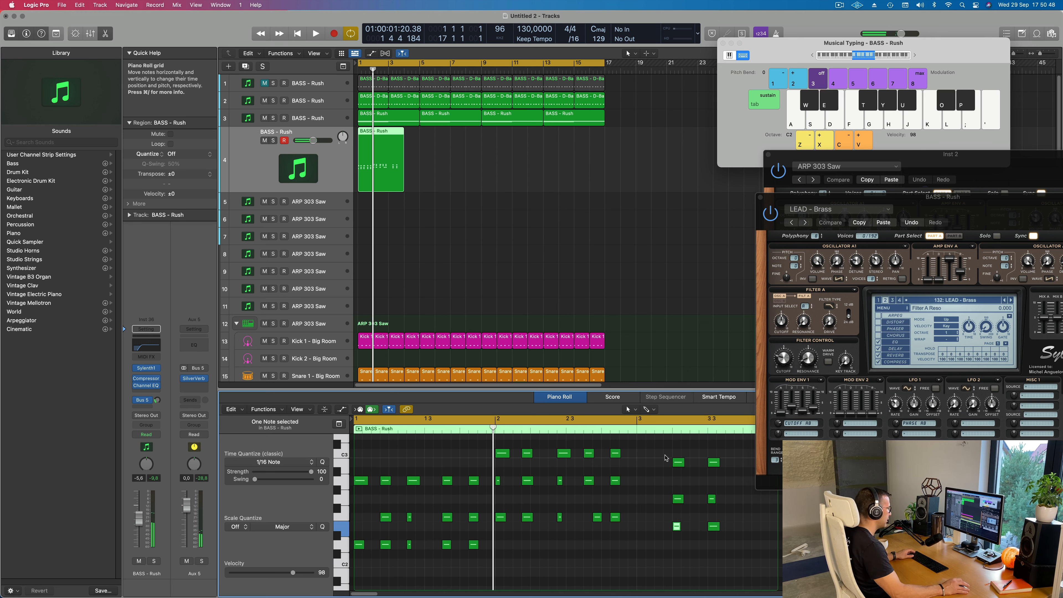
- Move the six notes of both E minor chords earlier to start at bar 3 and replay the riff
left_click_drag(666, 455, 719, 533)
left_click_drag(678, 463, 642, 464)
key("space")
scroll(526, 487, "down", 3)
scroll(525, 487, "down", 3)
scroll(494, 486, "up", 2)
scroll(500, 489, "right", 2)
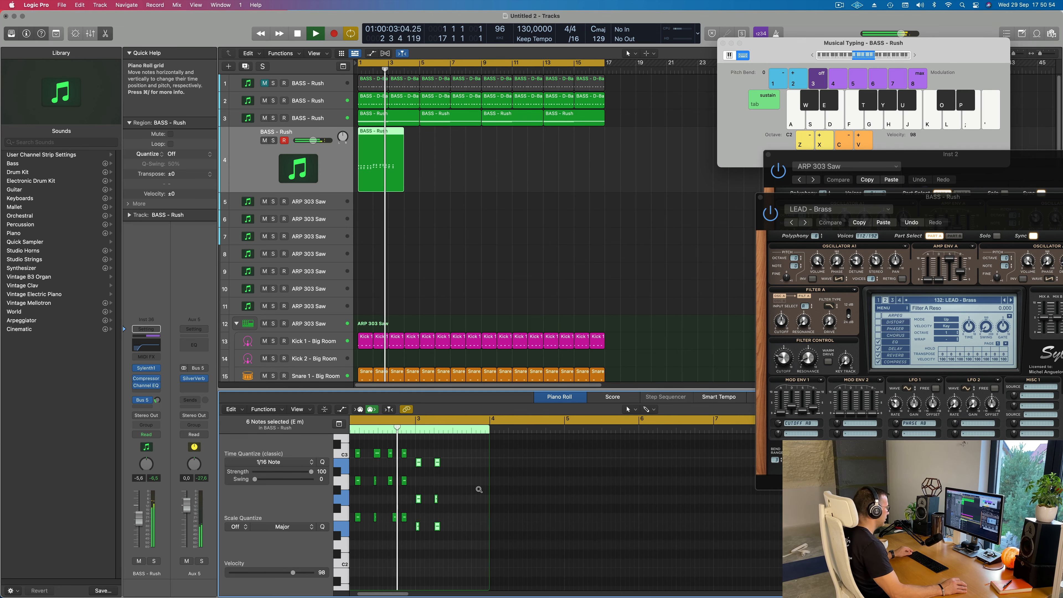
scroll(470, 490, "left", 2)
scroll(470, 490, "up", 1)
key("space")
key("space")
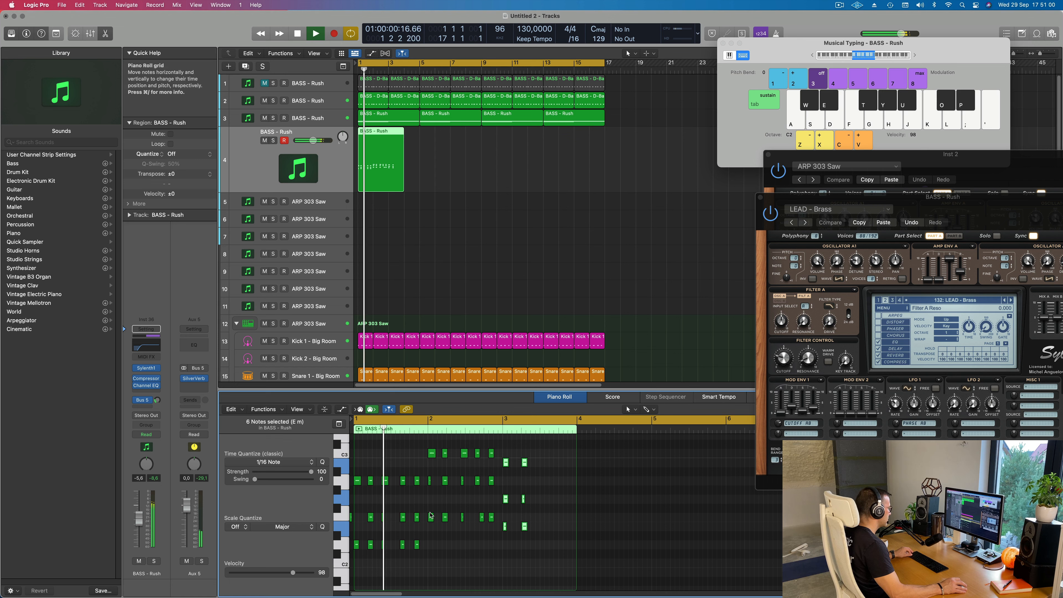
- Shift the three notes of the second E minor chord in bar 3 slightly earlier during playback
left_click(475, 514)
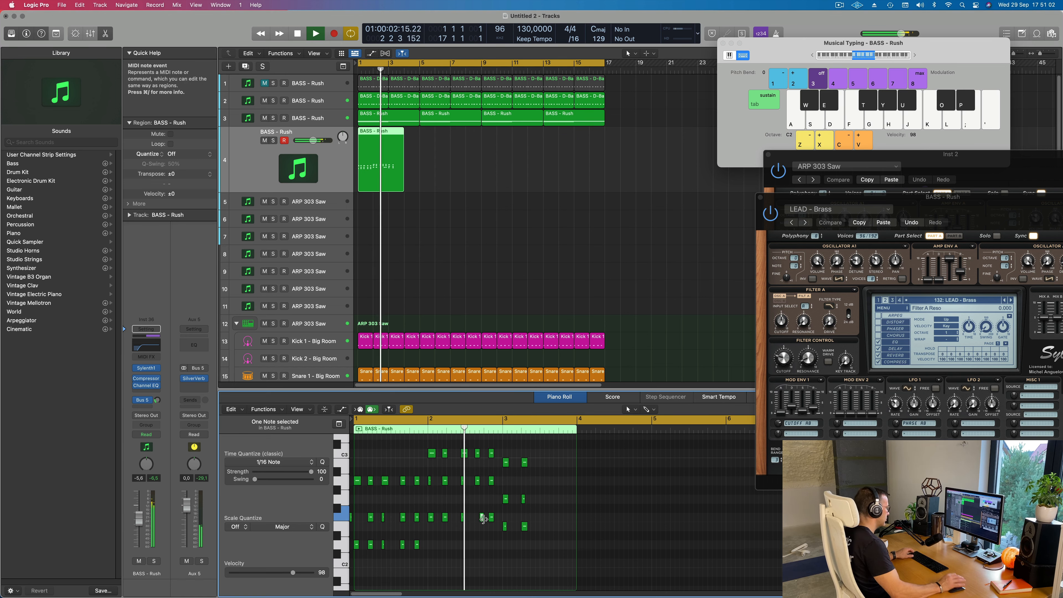
scroll(485, 522, "down", 2)
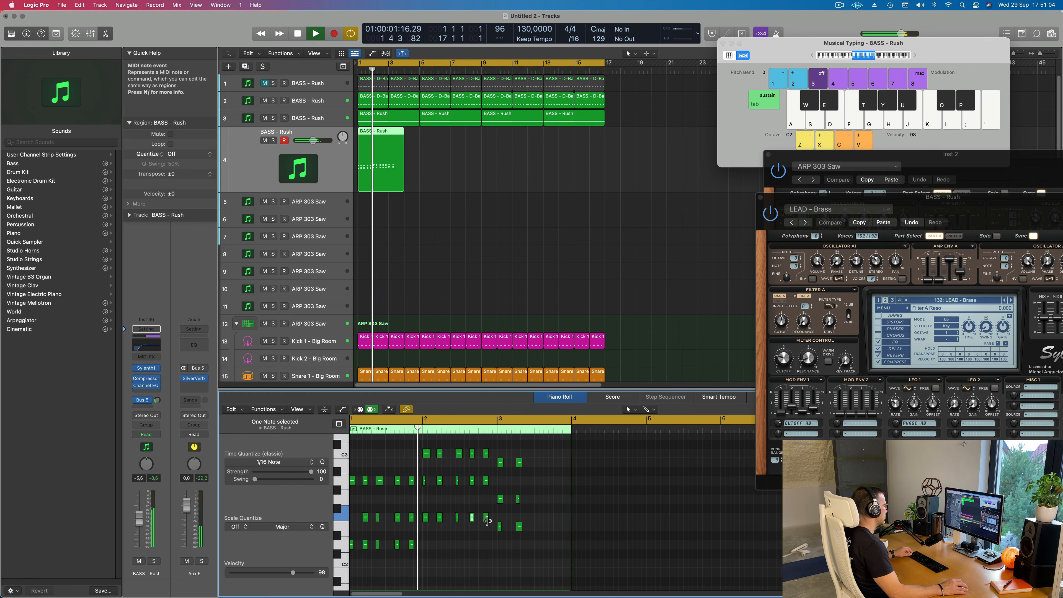
scroll(483, 528, "up", 1)
scroll(483, 533, "down", 3)
scroll(490, 536, "up", 1)
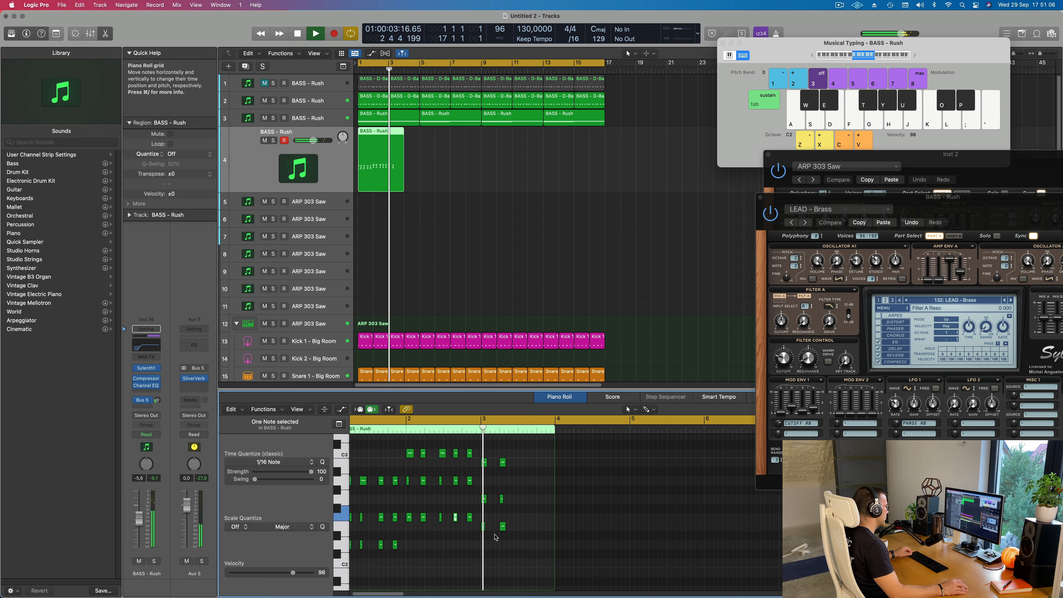
key("space")
left_click_drag(542, 456, 522, 550)
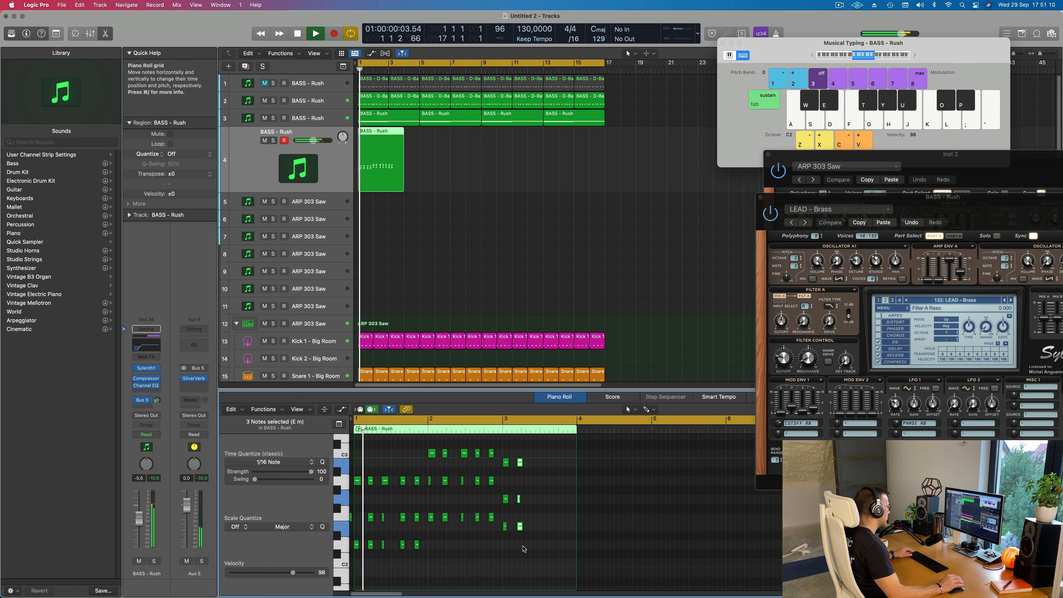
- Copy the opening A2 note down to F2 to complete the first D minor chord in bar 1
scroll(520, 547, "up", 4)
scroll(530, 551, "left", 3)
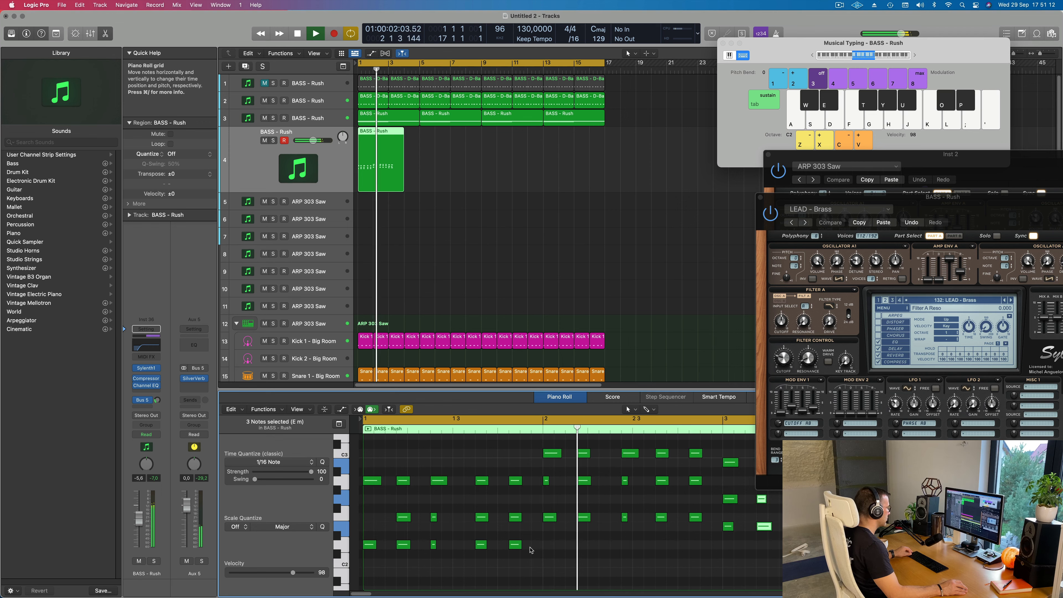
left_click_drag(361, 482, 361, 521)
scroll(367, 520, "down", 5)
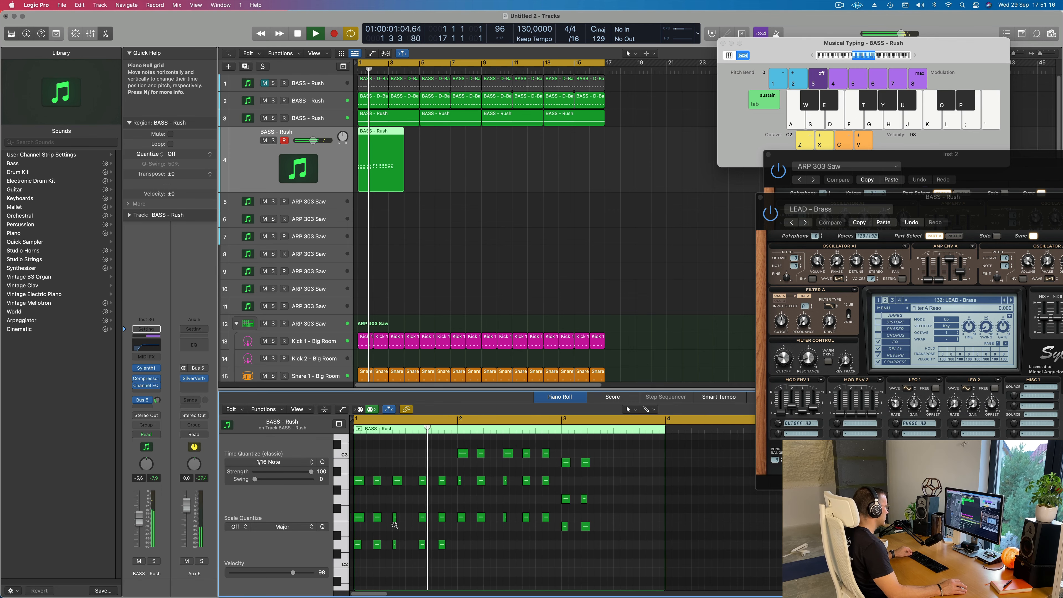
scroll(366, 521, "down", 1)
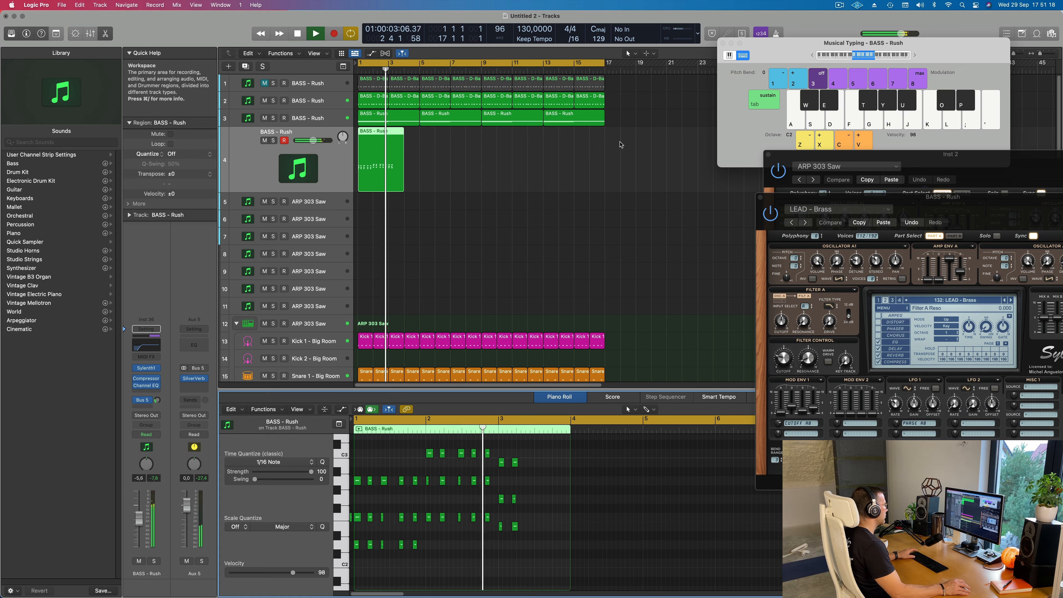
- Delete the chord riff region from track 4 and adjust the track's Bus 5 send while playing notes on the synth
key("Delete")
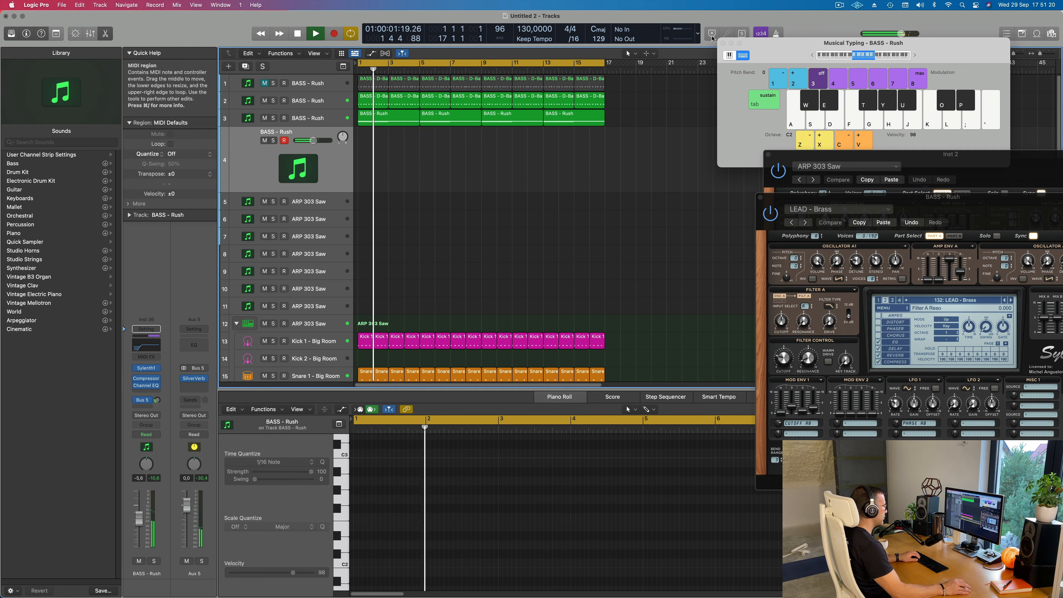
left_click_drag(935, 206, 704, 99)
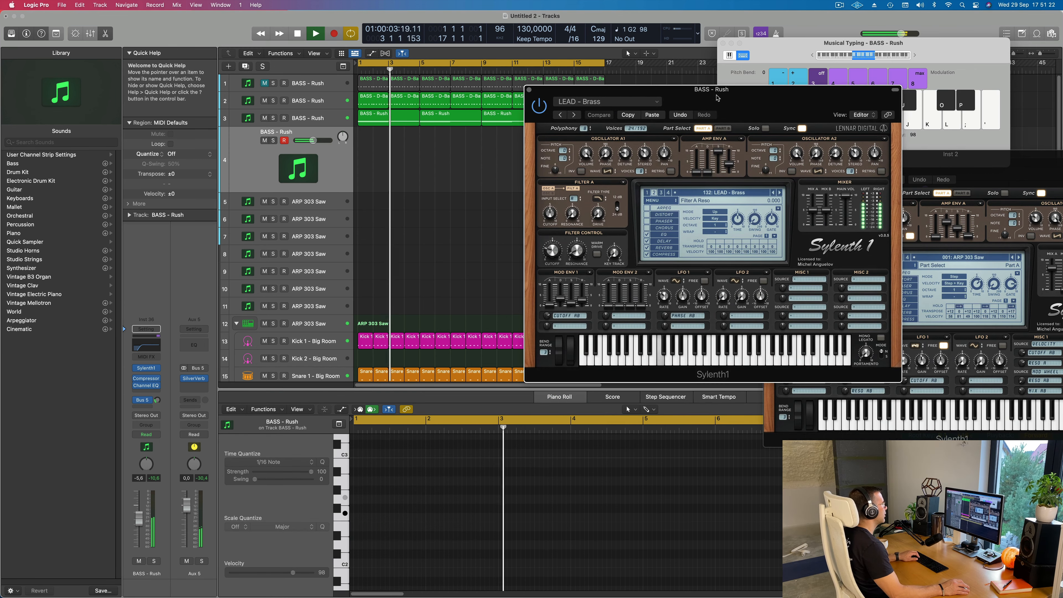
key("k")
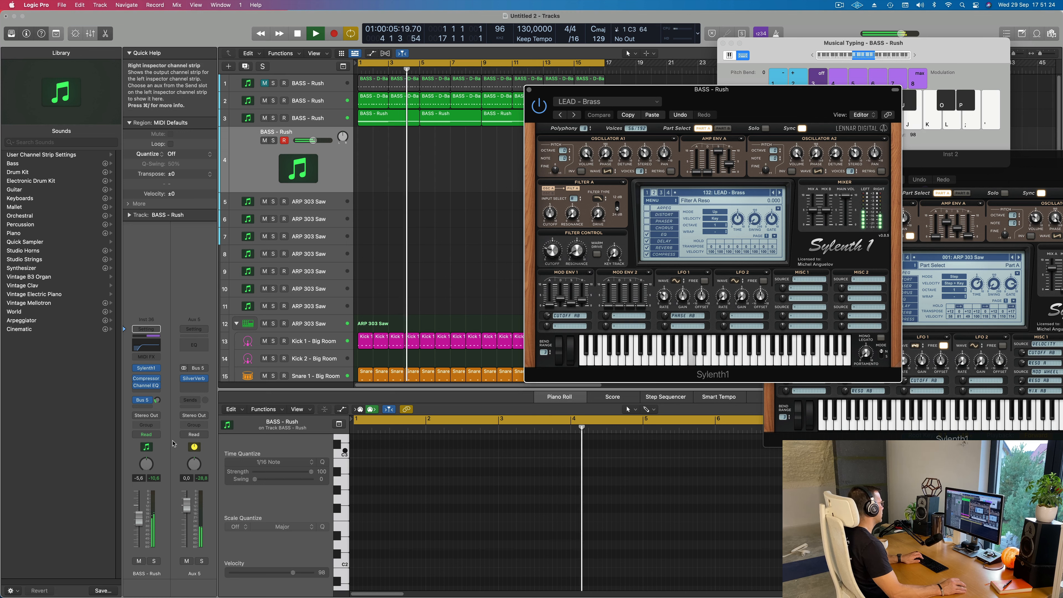
left_click_drag(157, 401, 157, 403)
key("k")
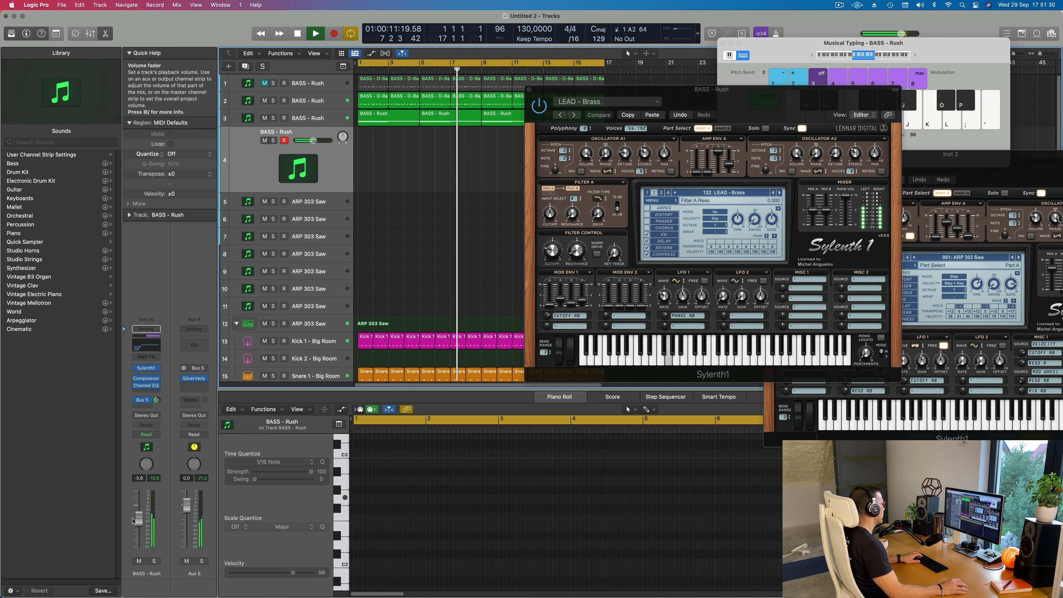
- Set the track's volume to -3.8 dB and audition the LEAD - Brazil 1 preset with played notes
left_click(781, 193)
left_click(740, 194)
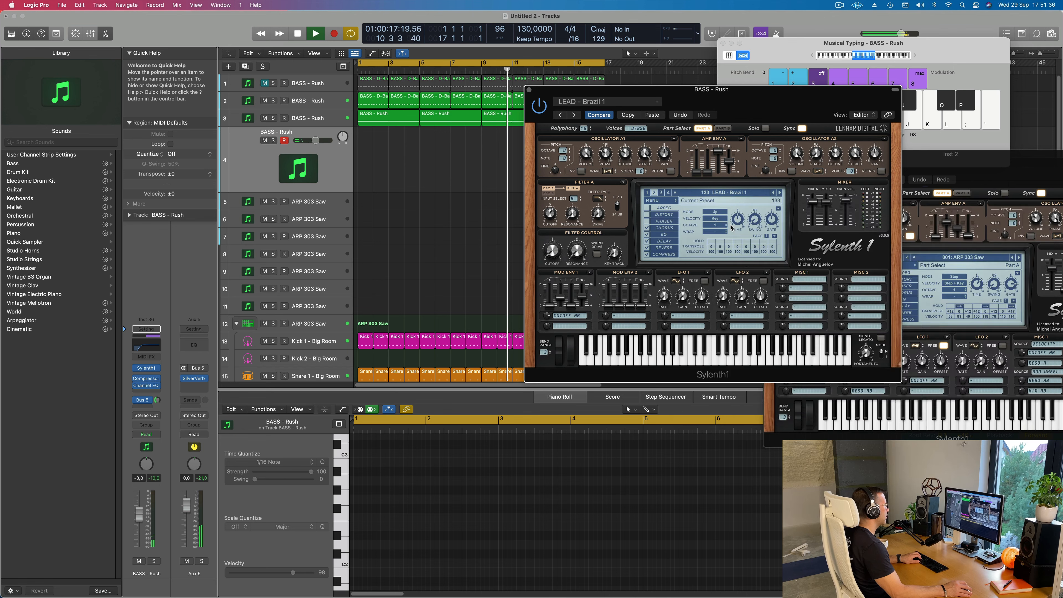
left_click(692, 228)
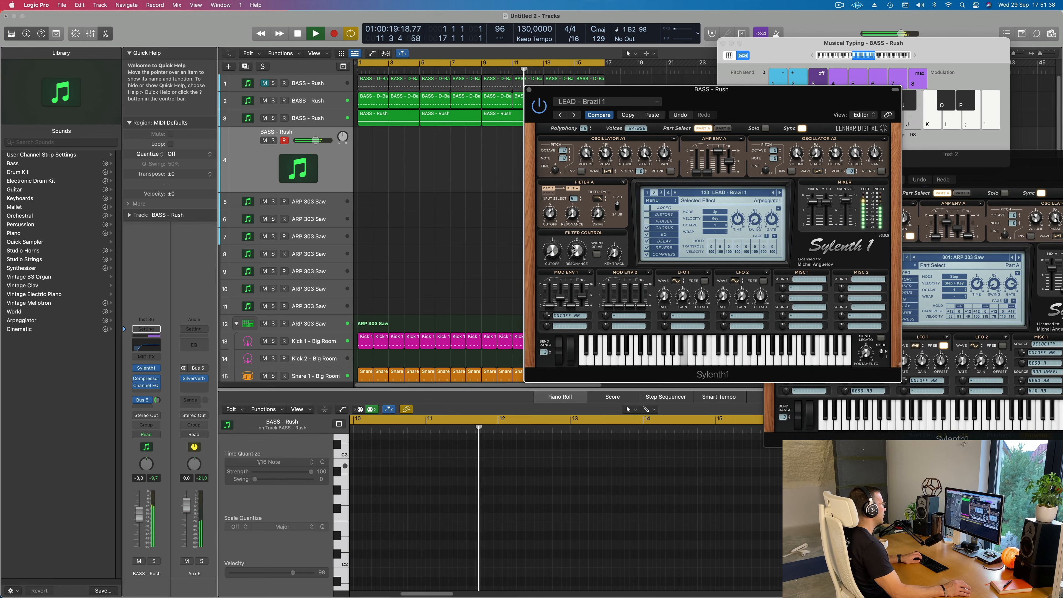
key("apostrophe")
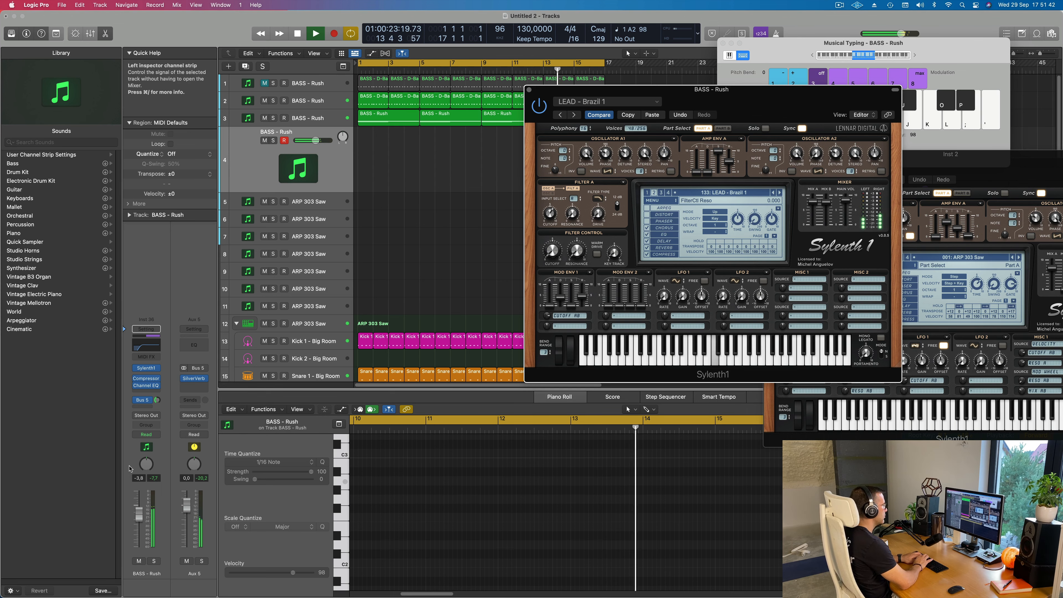
key("h")
key("j")
left_click_drag(759, 110, 797, 139)
key("g")
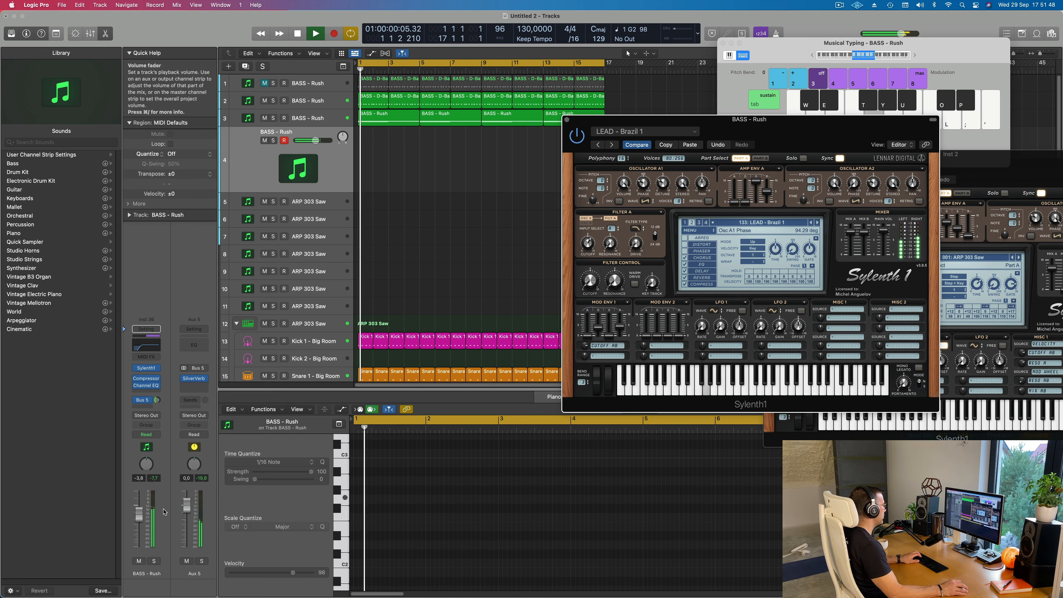
- Audition the following Sylenth1 lead presets one by one, from LEAD - Brazil 2 through LEAD - Divine, over the looping track
left_click(817, 223)
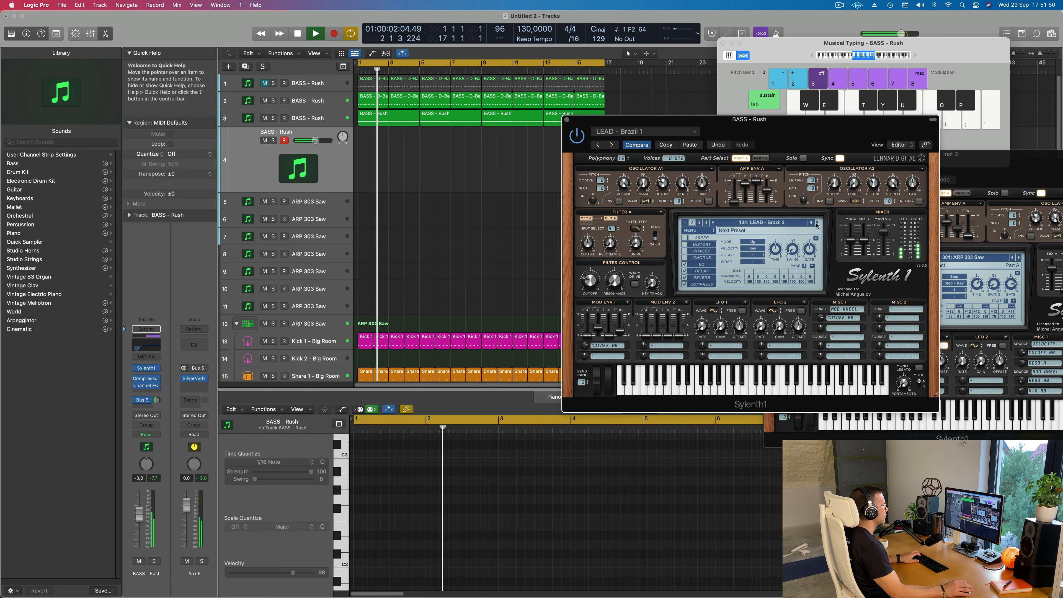
left_click(817, 223)
left_click(817, 223)
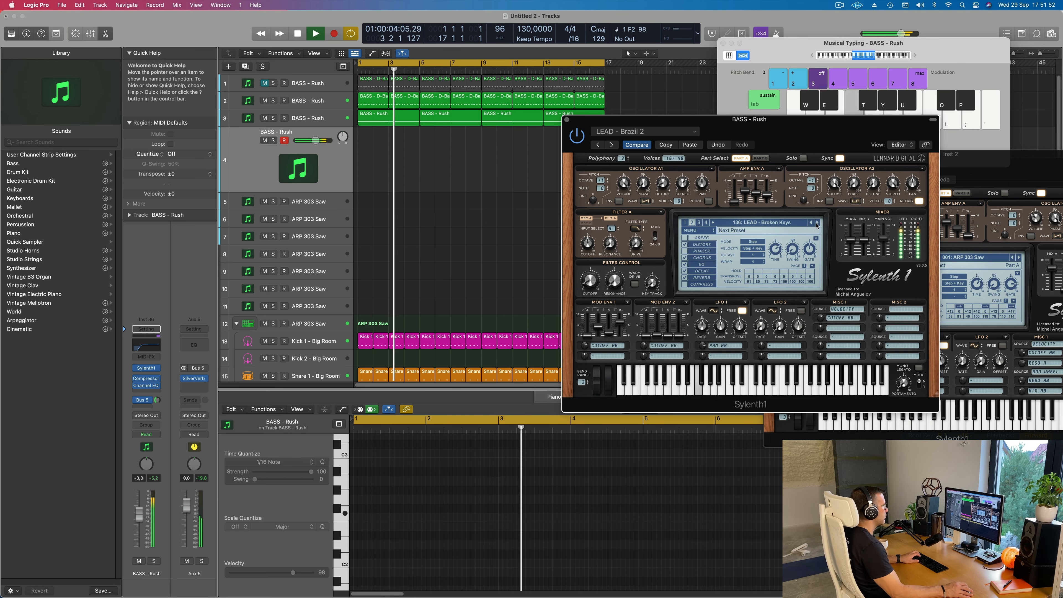
left_click(817, 223)
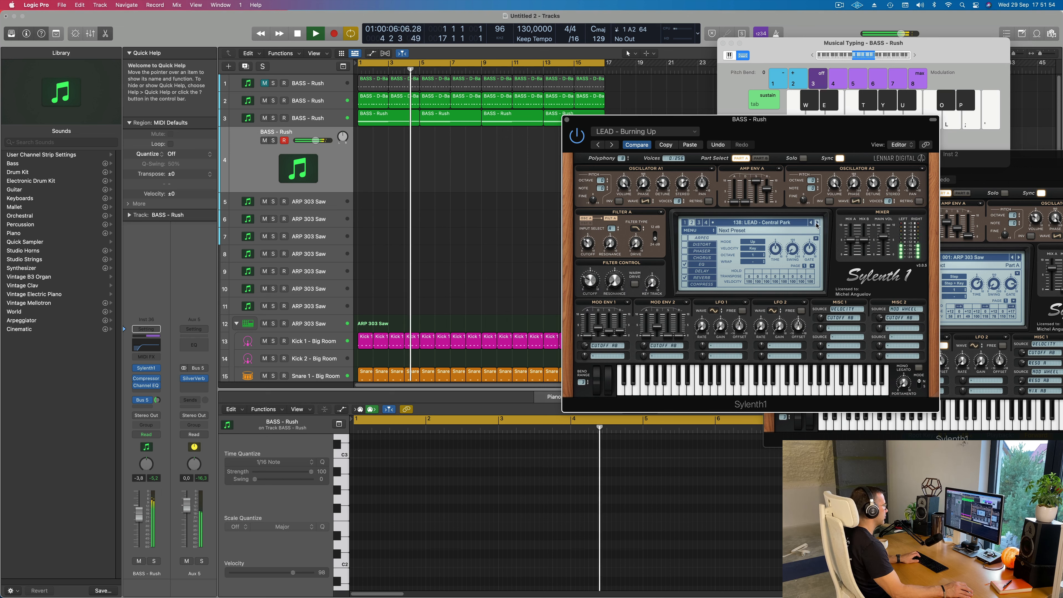
left_click(817, 223)
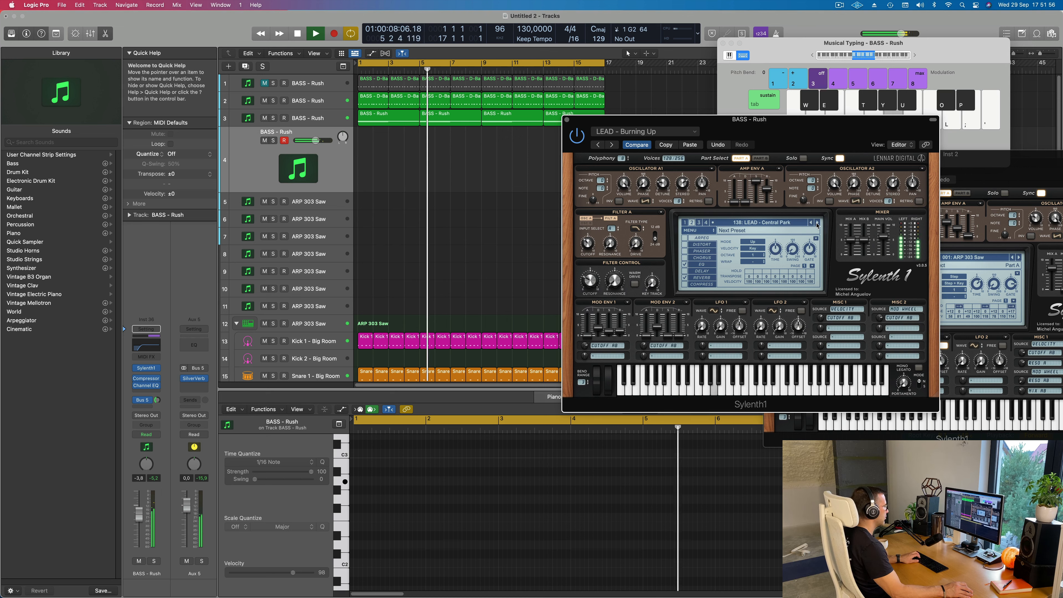
left_click(817, 223)
left_click(817, 223)
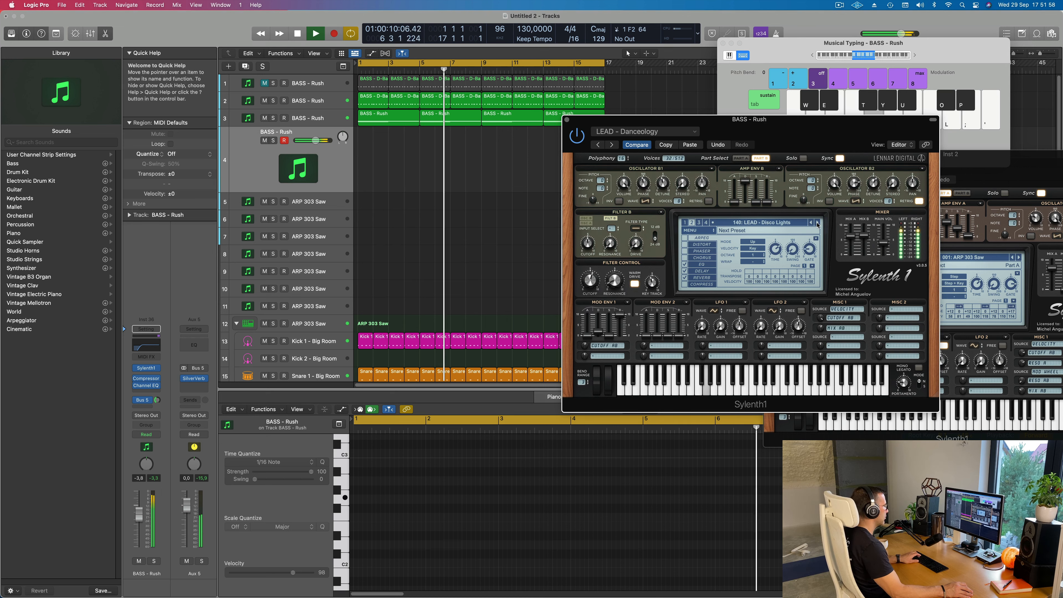
left_click(816, 223)
left_click(817, 223)
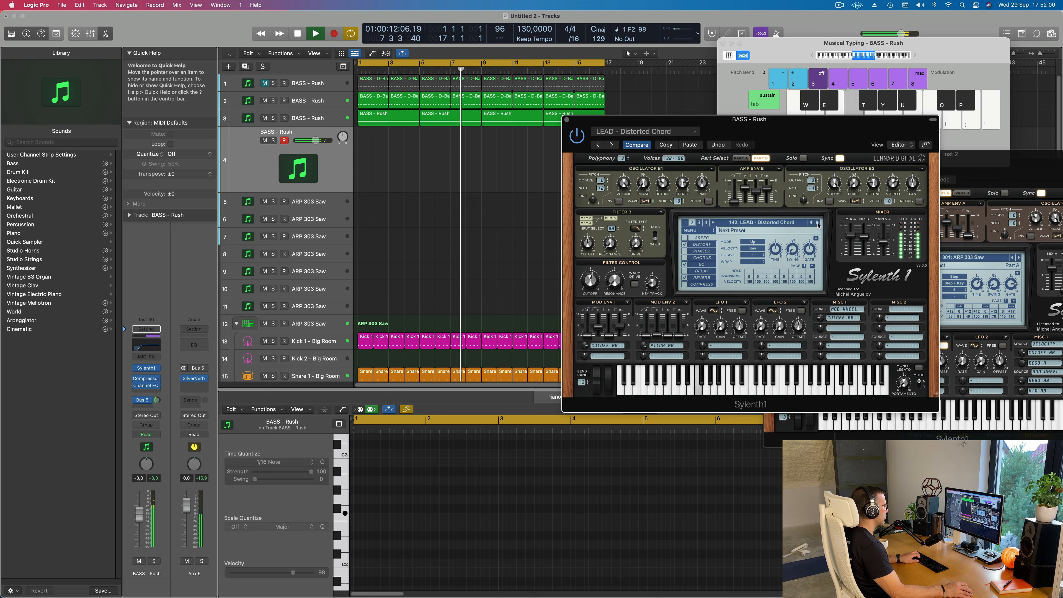
left_click(818, 224)
left_click(817, 224)
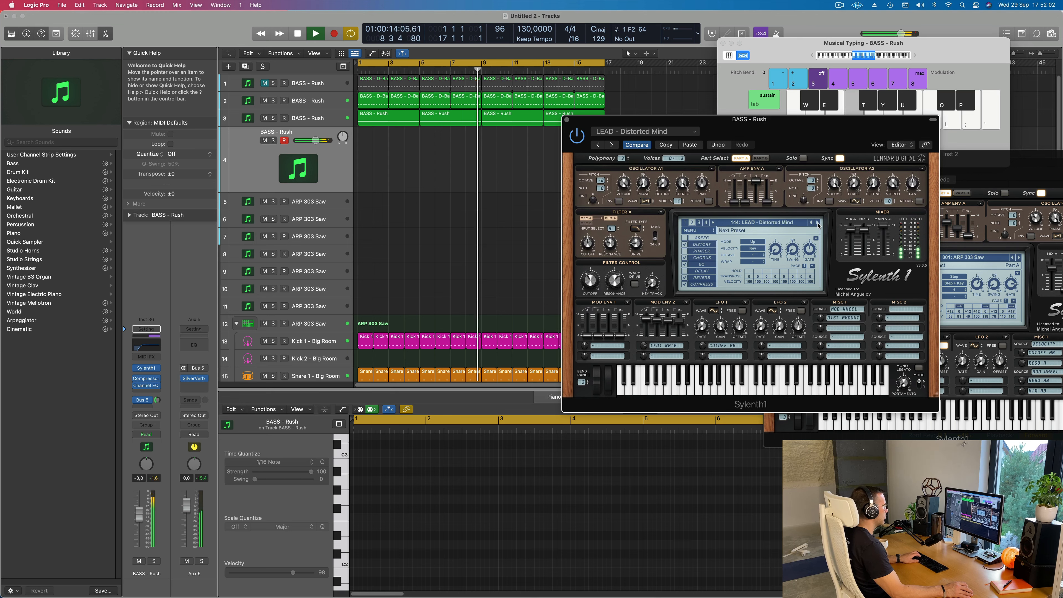
left_click(818, 224)
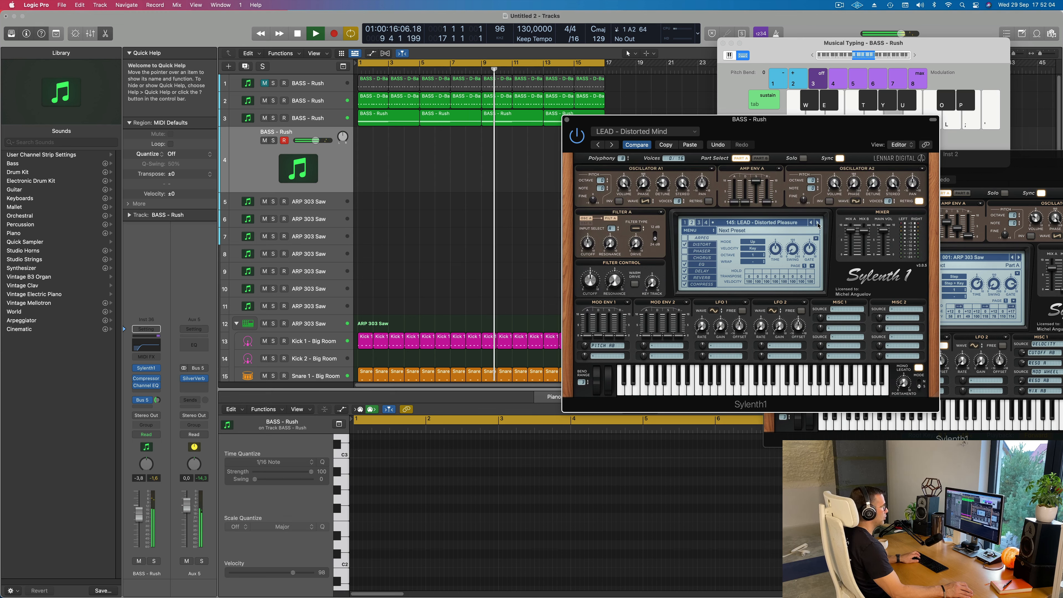
left_click(817, 224)
left_click(818, 224)
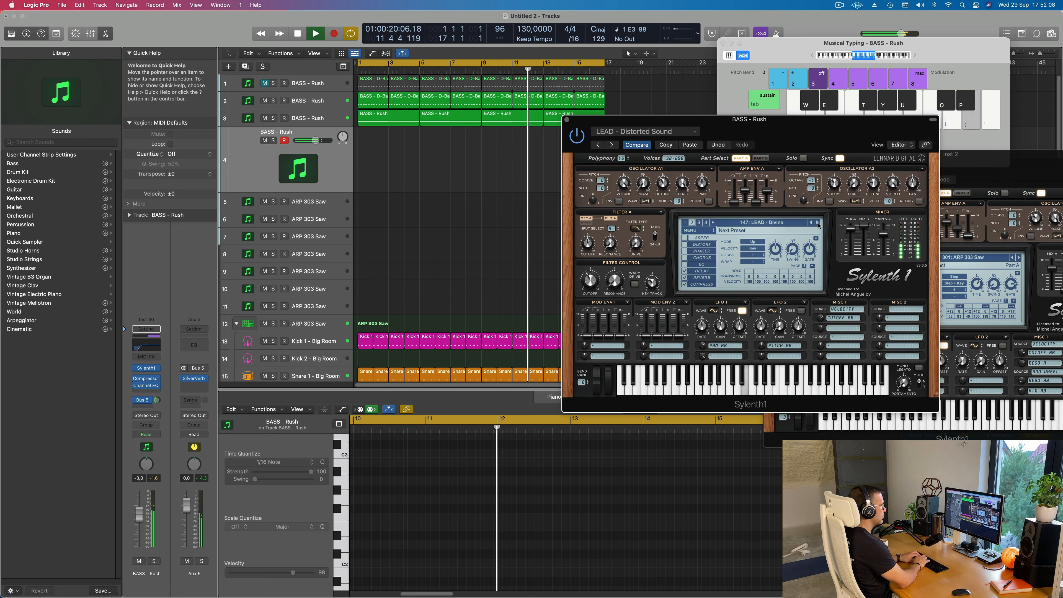
key("semicolon")
key("apostrophe")
- Return to the LEAD - Distorted Mind preset and lower the track's volume to -10.0 dB
left_click(812, 223)
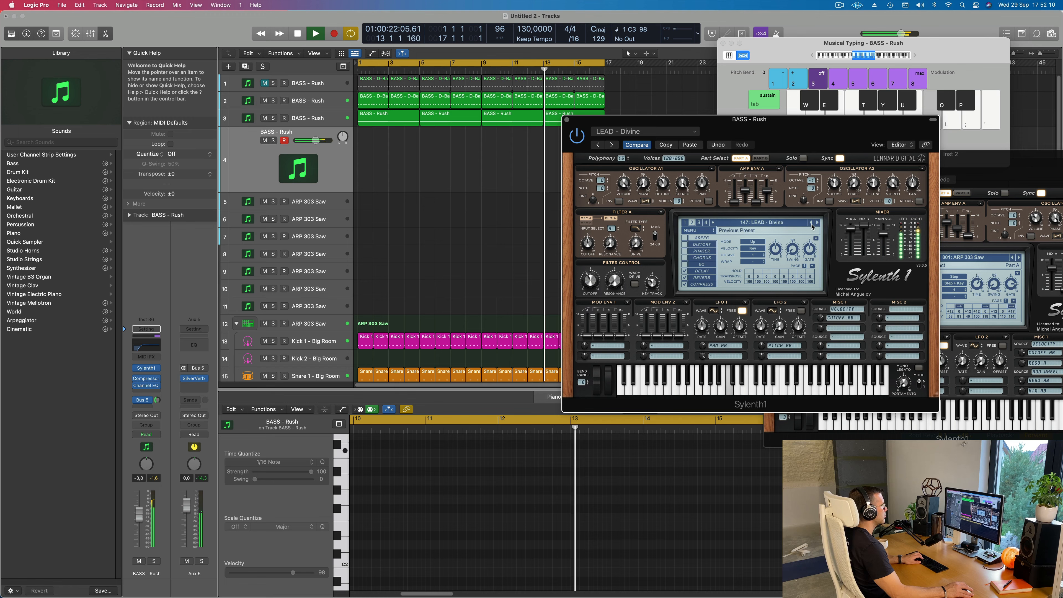
left_click(811, 222)
left_click(811, 223)
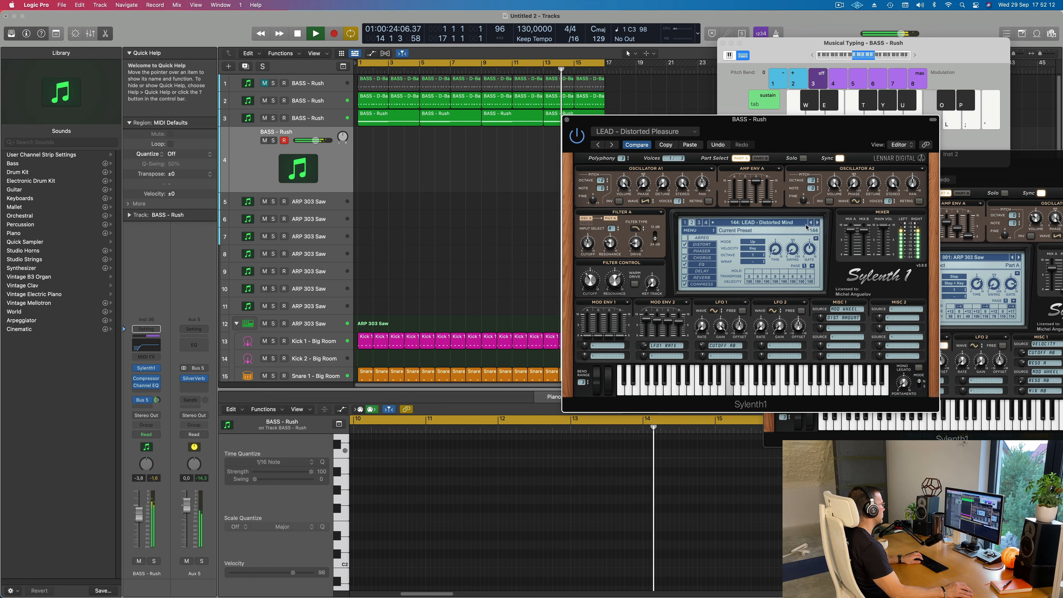
left_click_drag(139, 514, 139, 525)
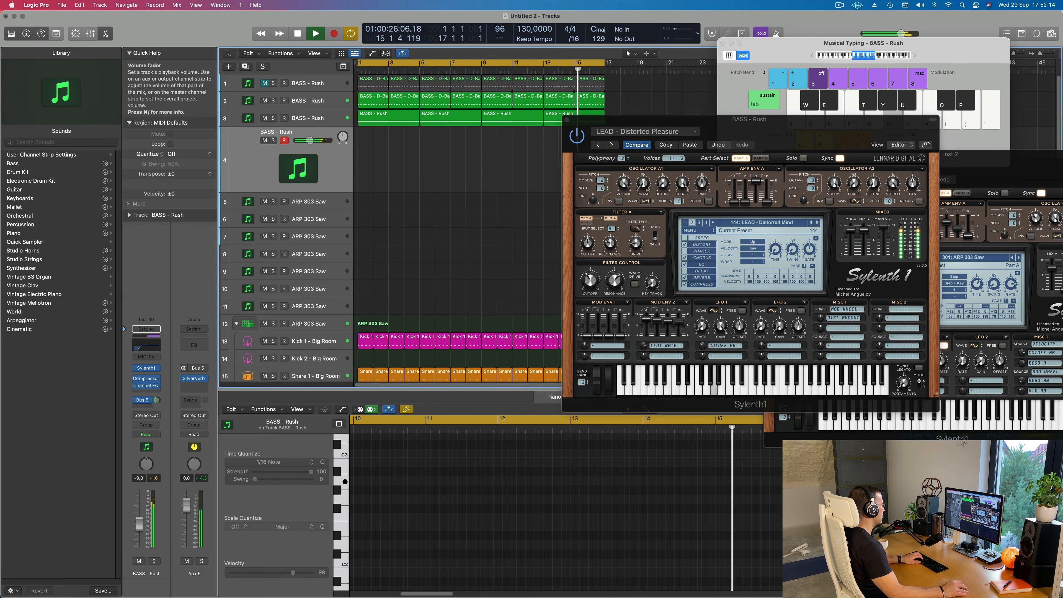
- Audition the following Sylenth1 lead presets one by one, from LEAD - Distorted Pleasure through LEAD - Euphoric Dream, over the looping track
left_click(817, 224)
left_click(817, 223)
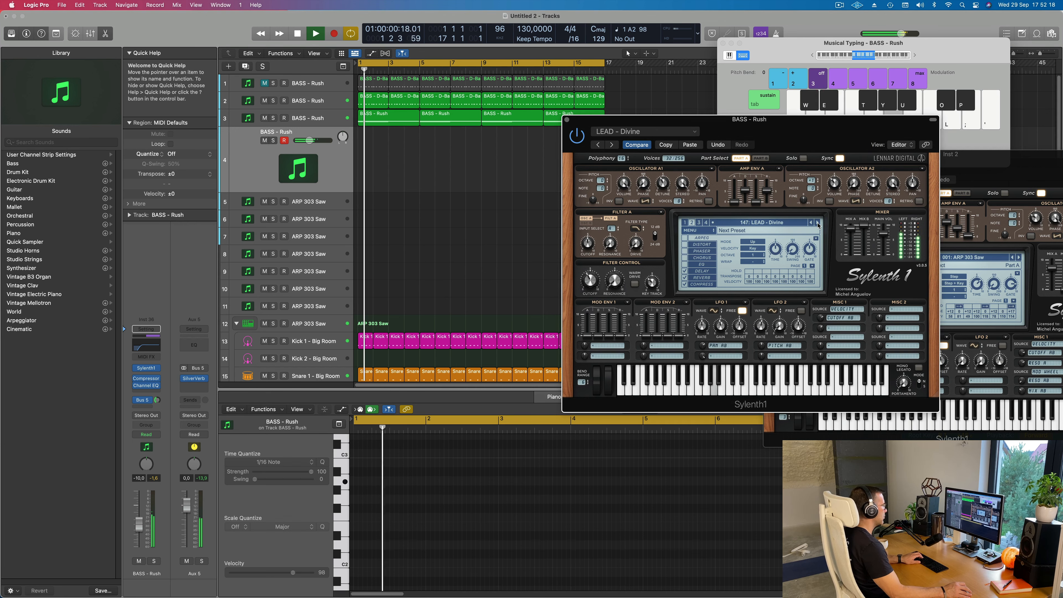
left_click(817, 224)
left_click(818, 223)
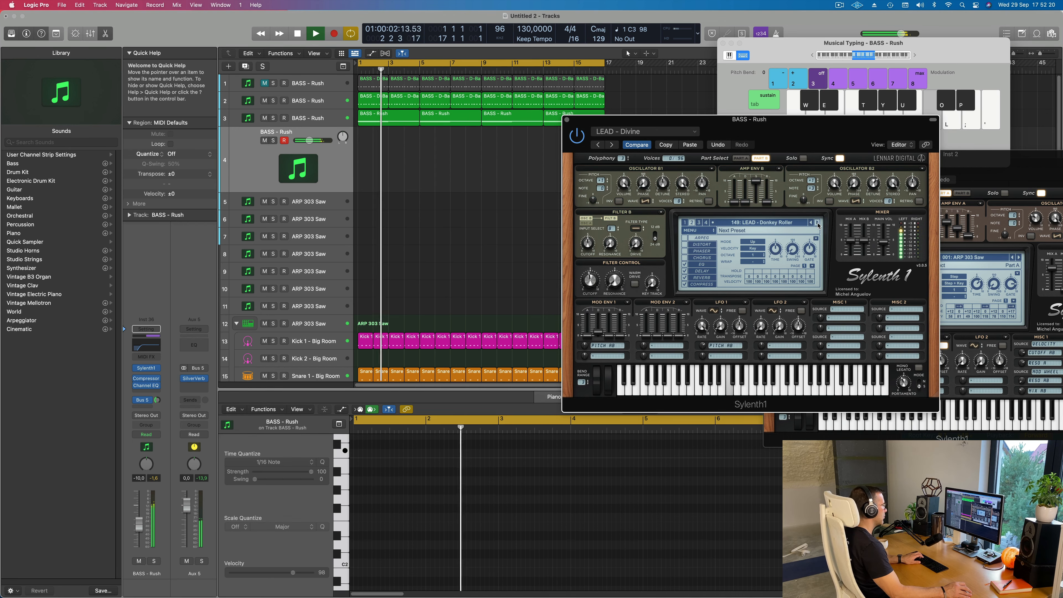
left_click(817, 223)
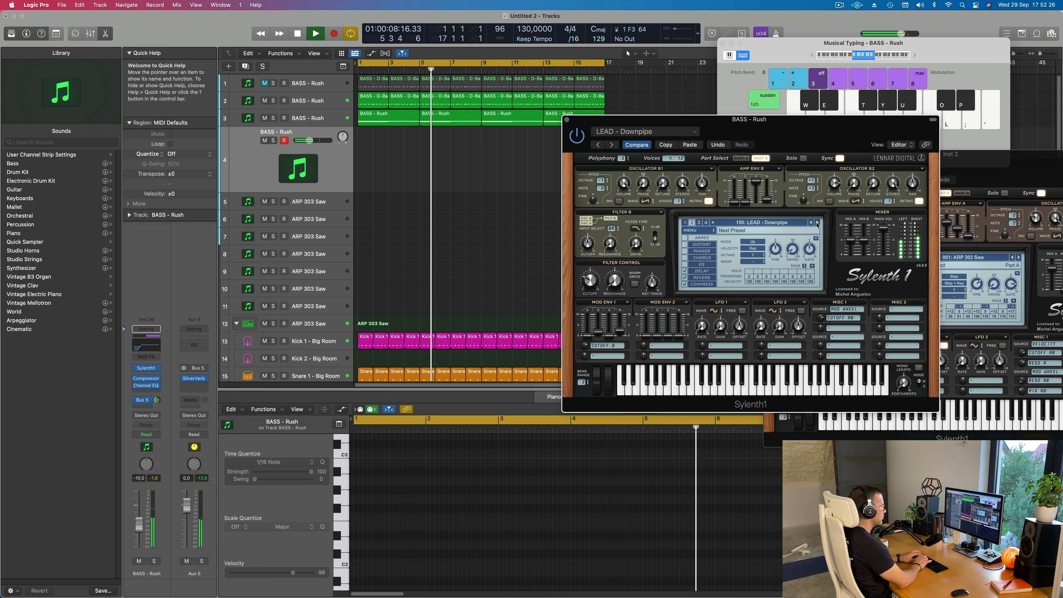
left_click(817, 224)
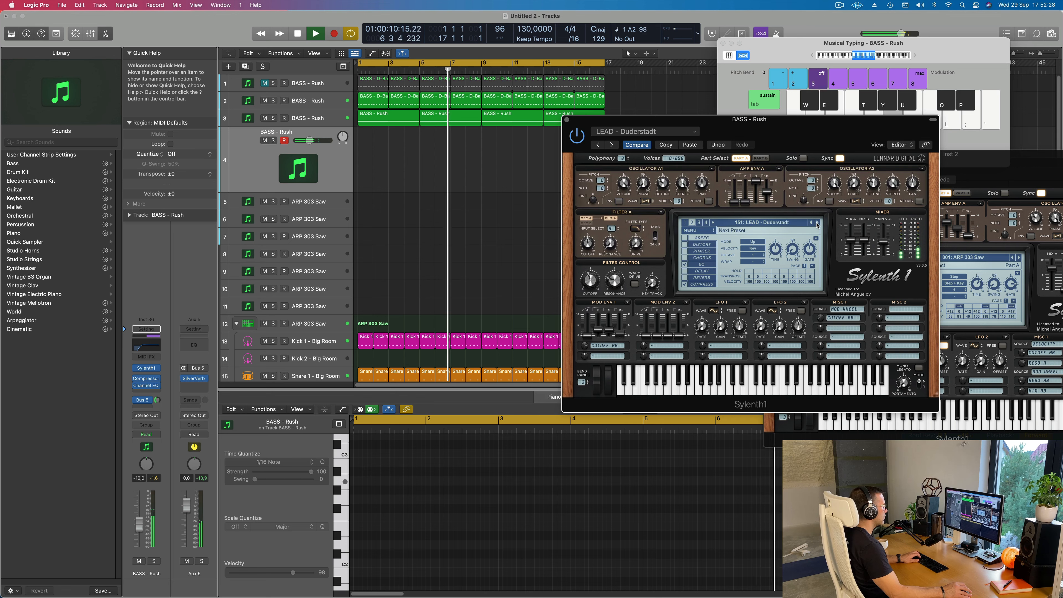
left_click(817, 223)
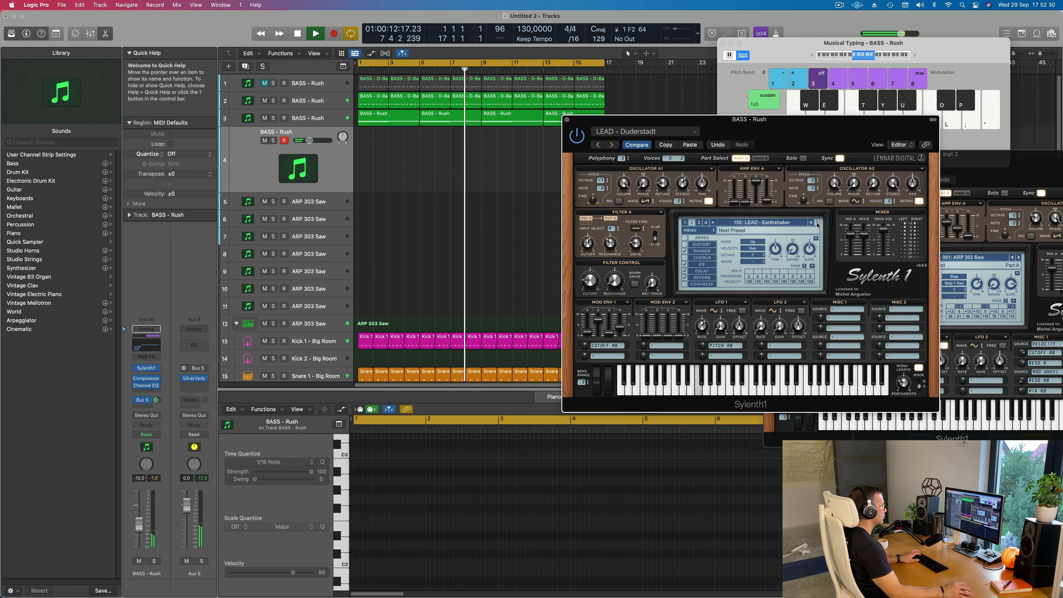
left_click(817, 223)
left_click(818, 224)
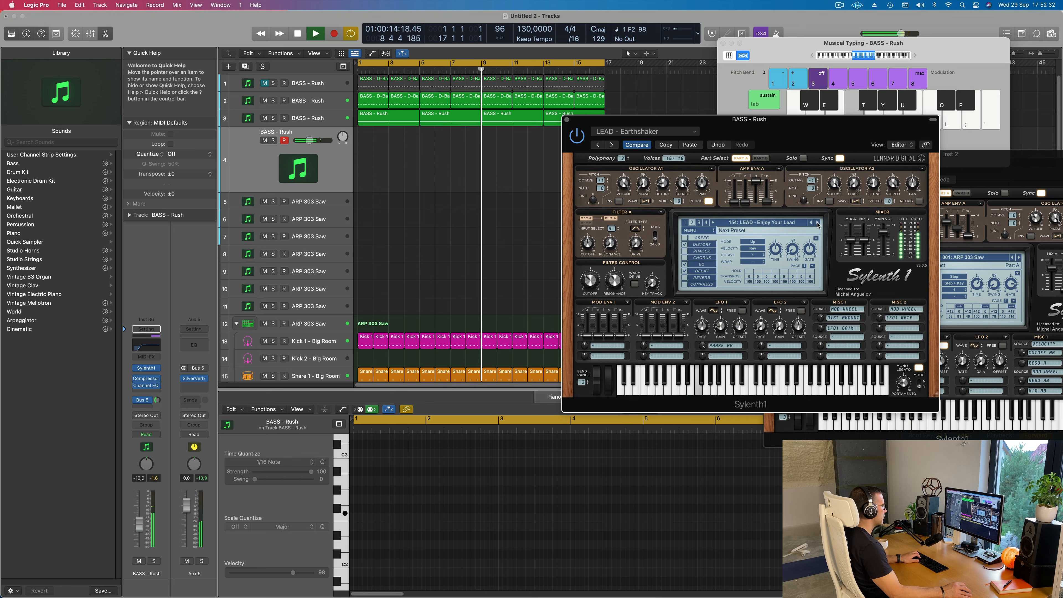
left_click(817, 223)
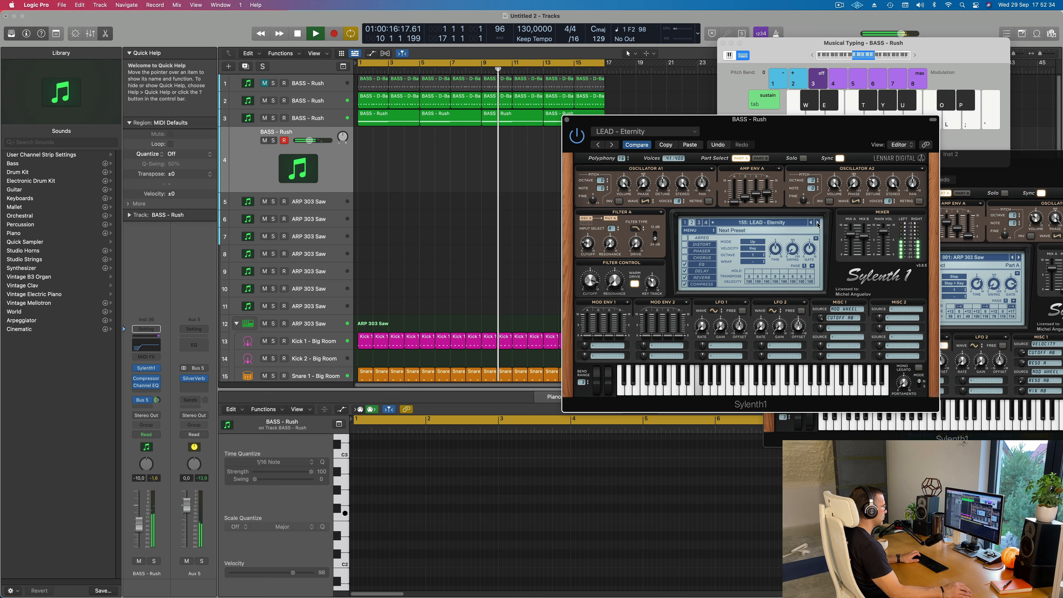
left_click(818, 223)
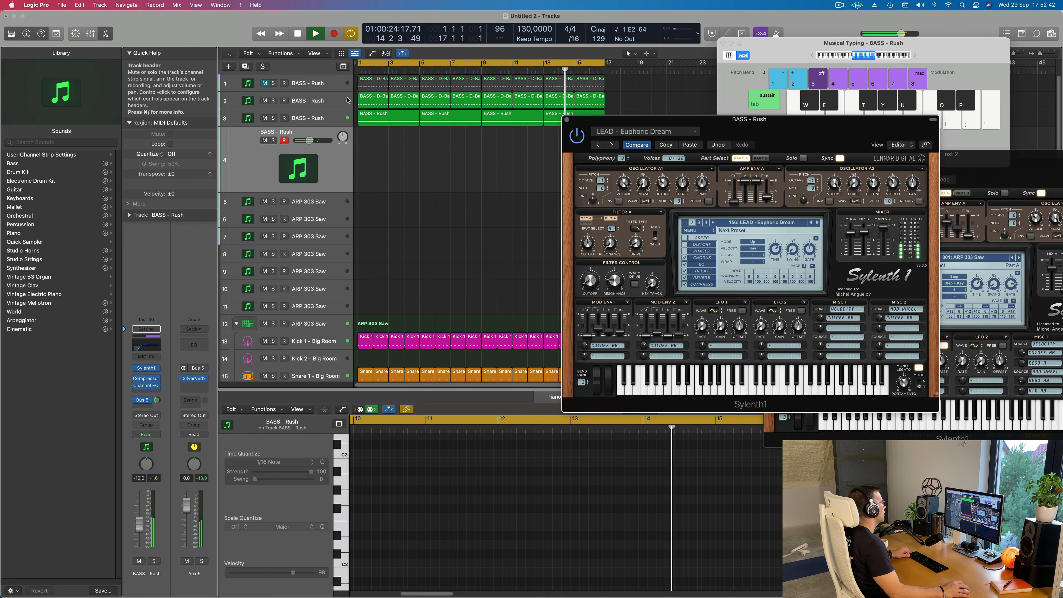
- Copy the first BASS - D-Bass region from track 2 to bar 1 of track 4
left_click(368, 99)
left_click_drag(368, 99, 368, 159)
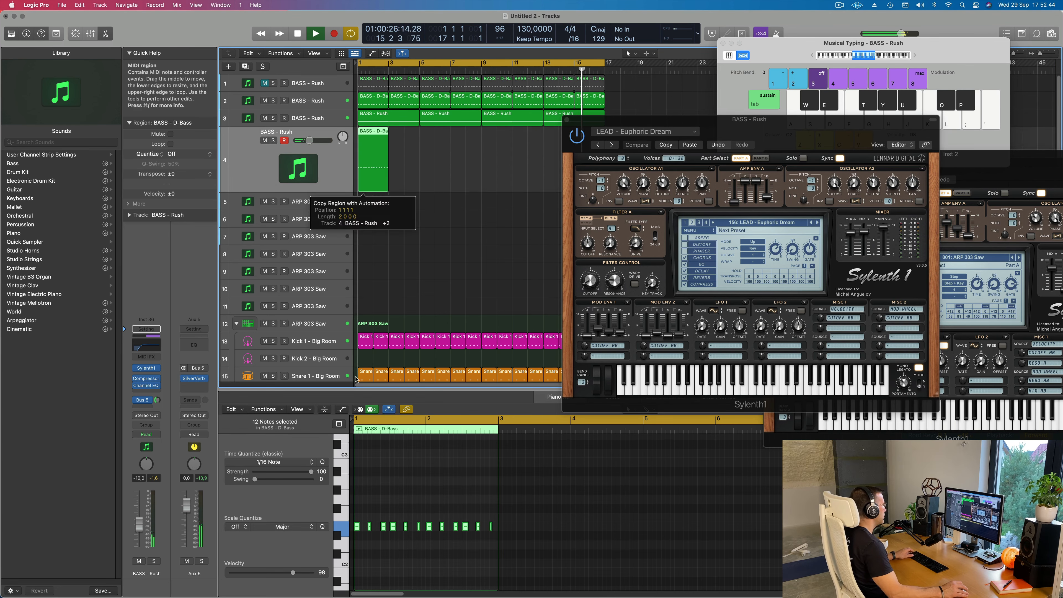
- Try all notes of the copied region one octave higher, then transpose them back down an octave
left_click(362, 542)
key("super+a")
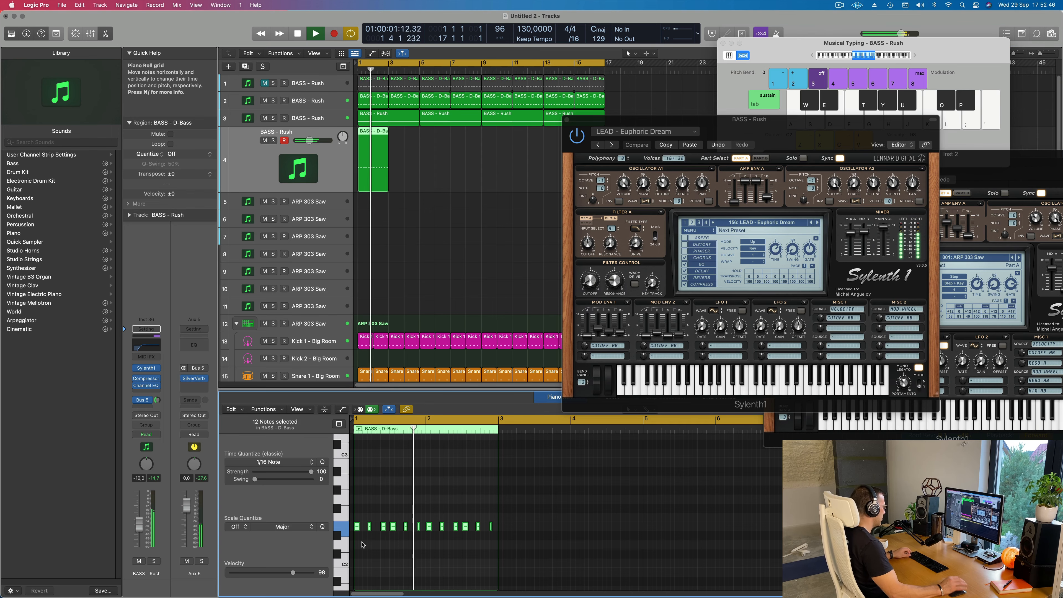
key("alt+shift+Up")
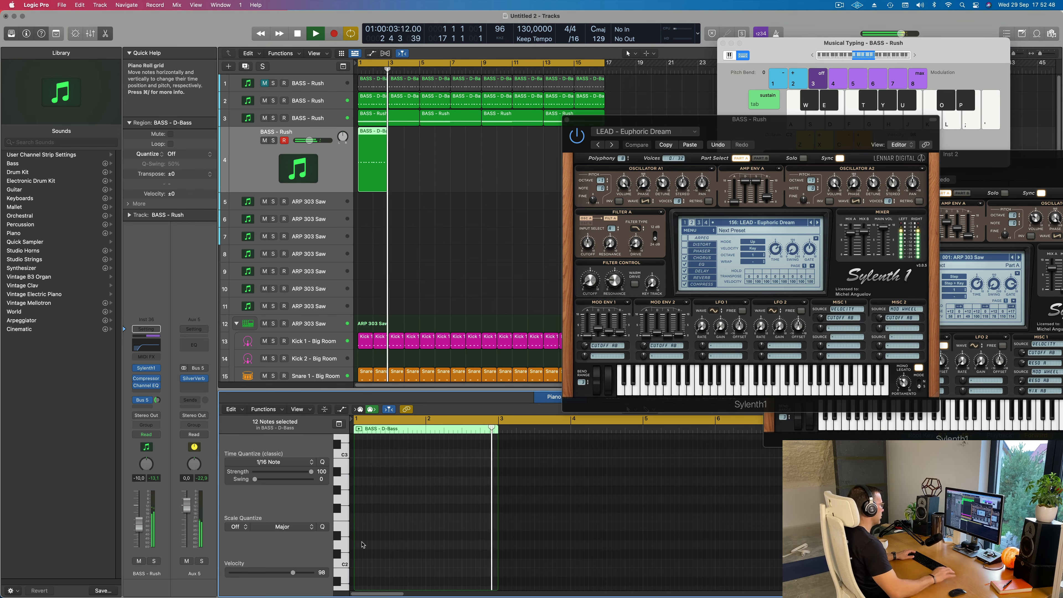
scroll(411, 535, "up", 3)
key("space")
key("space")
scroll(410, 535, "up", 3)
key("super+Left")
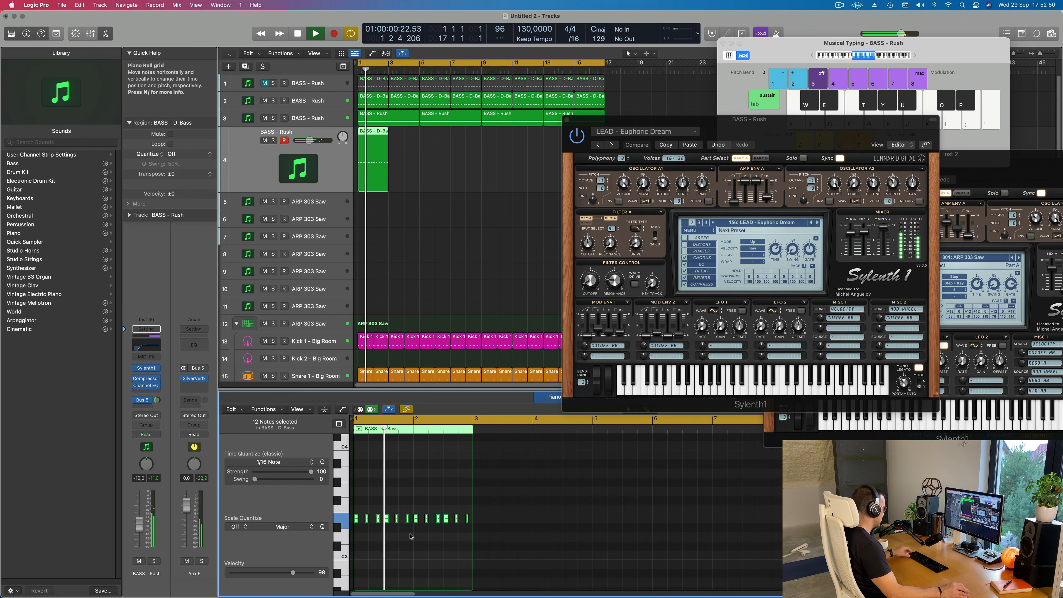
key("alt+shift+Down")
key("space")
key("space")
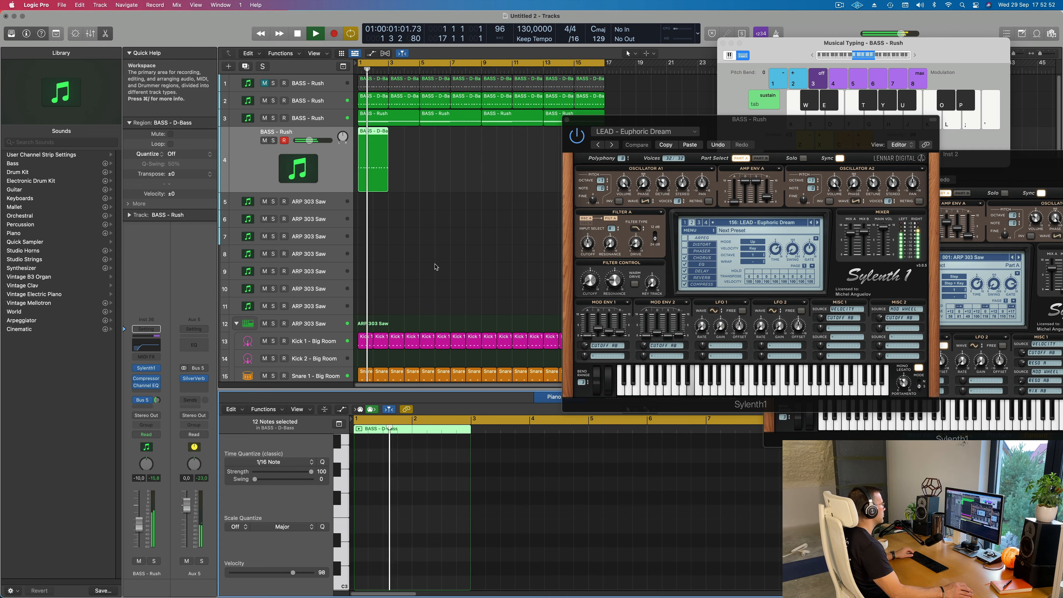
- Repeat the D-Bass region seven times along track 4 to fill the loop up to bar 17
left_click_drag(443, 168, 349, 187)
key("super+r")
key("super+r")
key("super+r")
key("super+r")
key("super+r")
key("super+r")
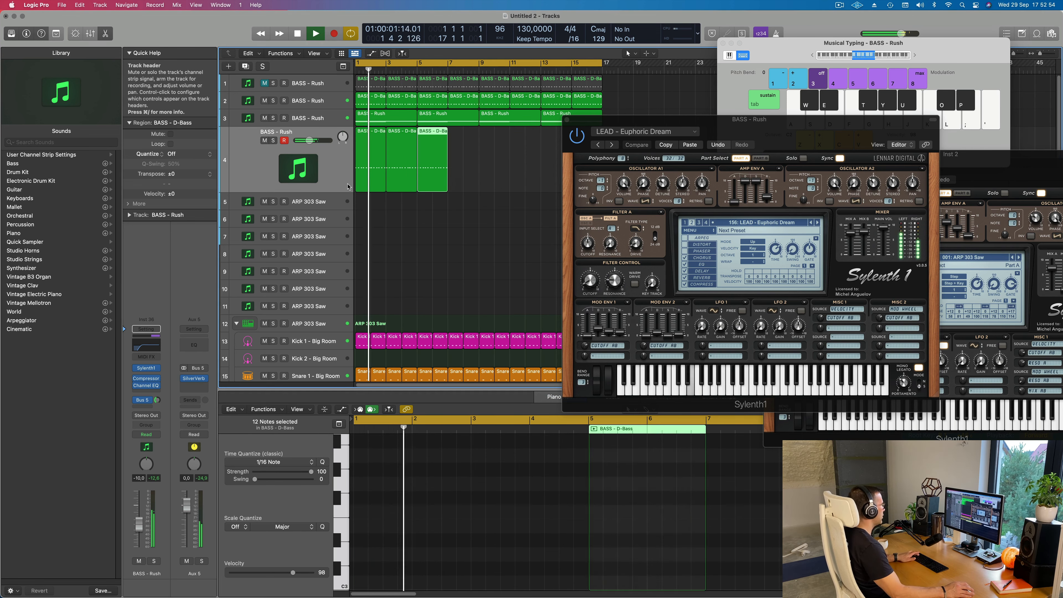
key("super+r")
- Play the layered part from the start and switch the synth to the LEAD - Euphoric Lead preset
left_click_drag(748, 125, 649, 135)
key("space")
key("space")
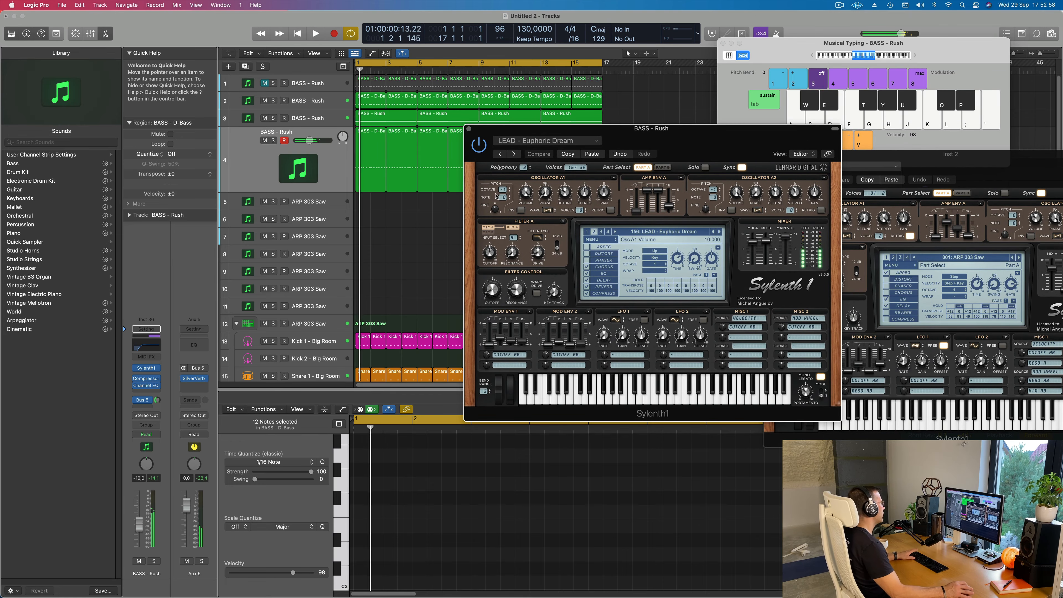
mouse_move(491, 292)
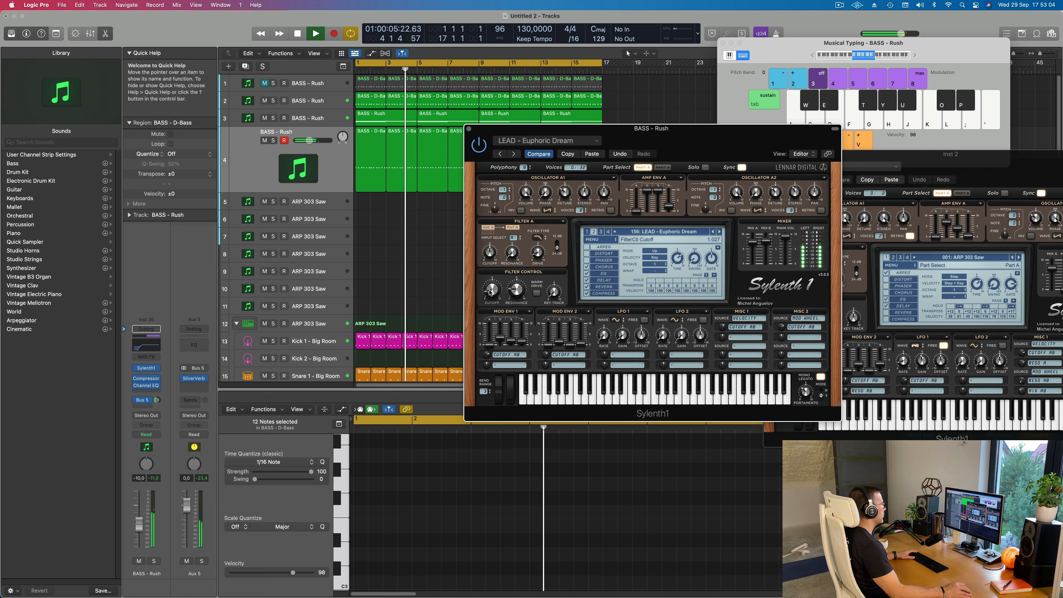
left_click(719, 232)
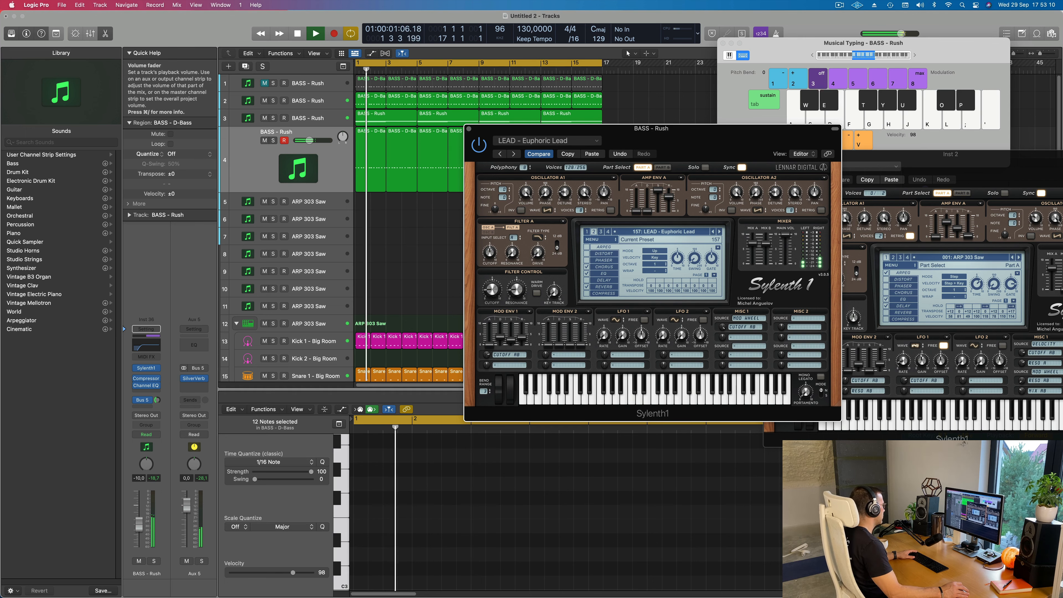
- Compare the mix with track 4 muted and unmuted, and set the track's volume to -7.2 dB
left_click(139, 561)
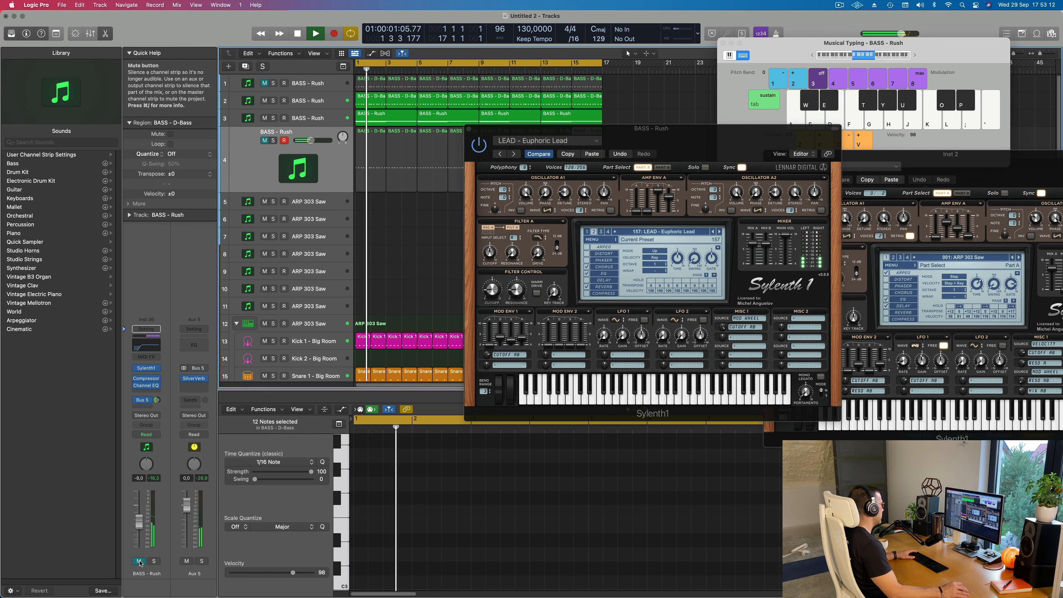
left_click(139, 562)
left_click(150, 562)
left_click(150, 562)
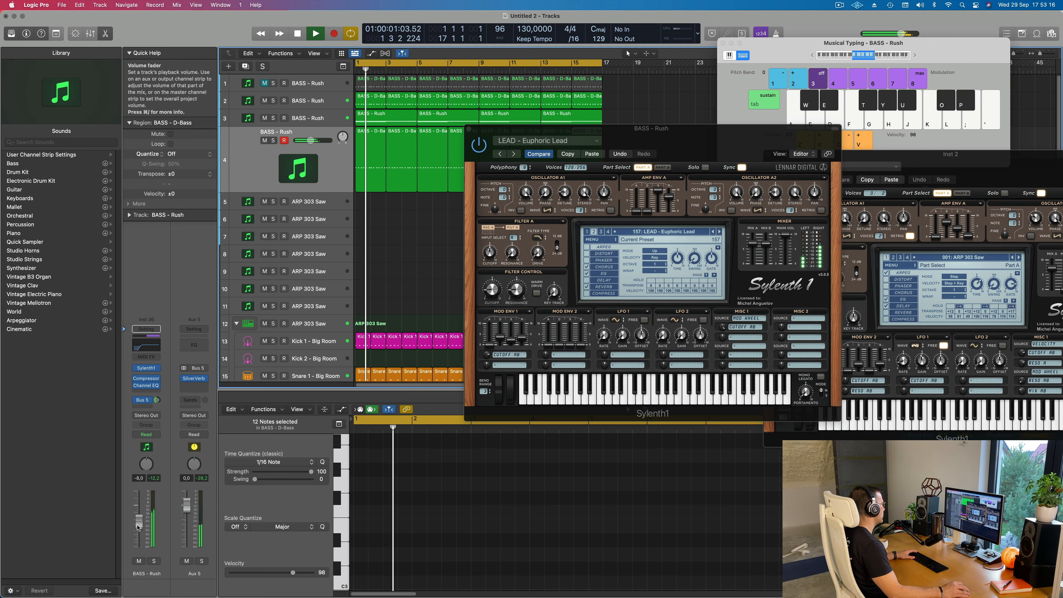
left_click_drag(138, 528, 138, 527)
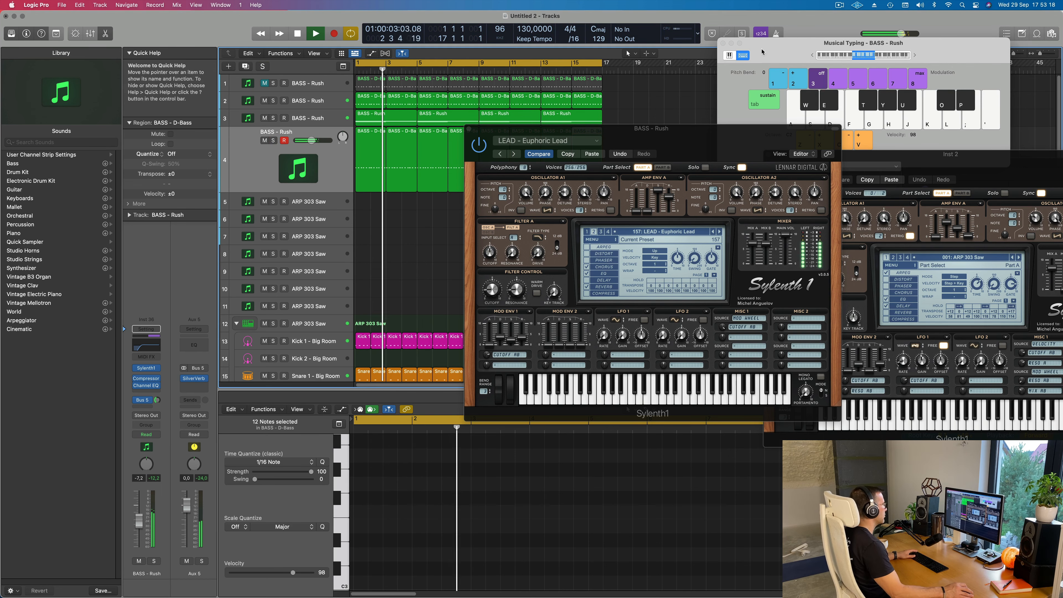
- Close the synth window and duplicate track 4 with its settings as a new track below it
mouse_move(481, 135)
left_mouse_down()
mouse_move(560, 133)
mouse_move(487, 129)
left_mouse_up()
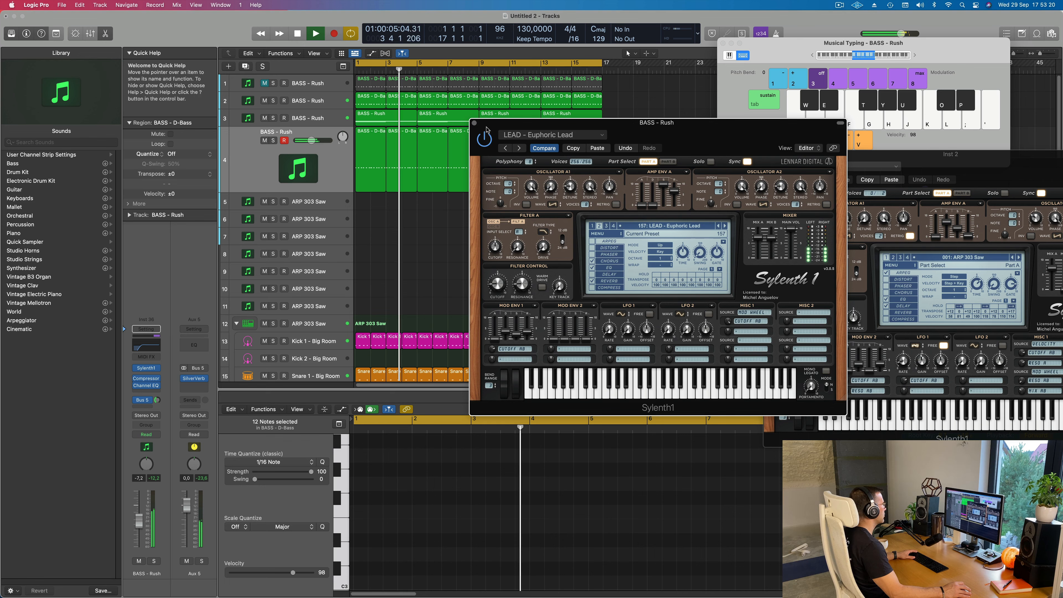
left_click(474, 123)
left_click(434, 233)
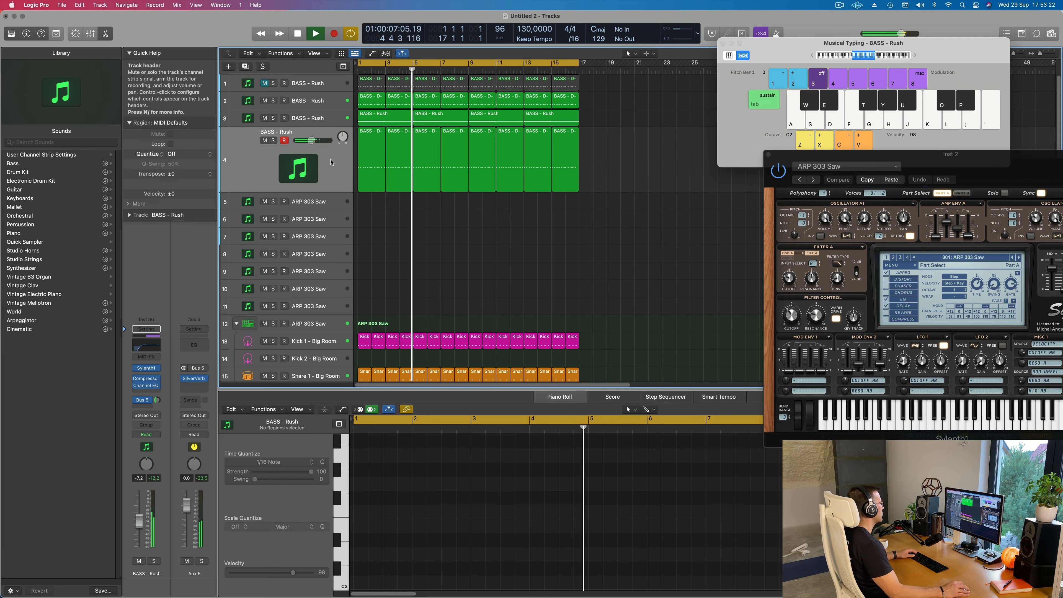
left_click(331, 162)
key("Return")
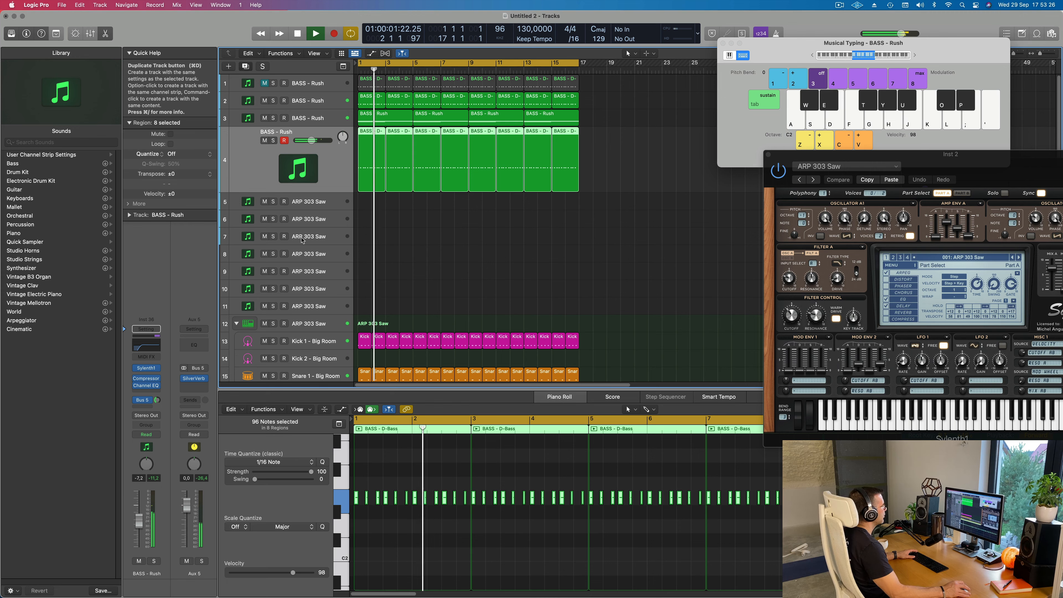
key("super+d")
key("Return")
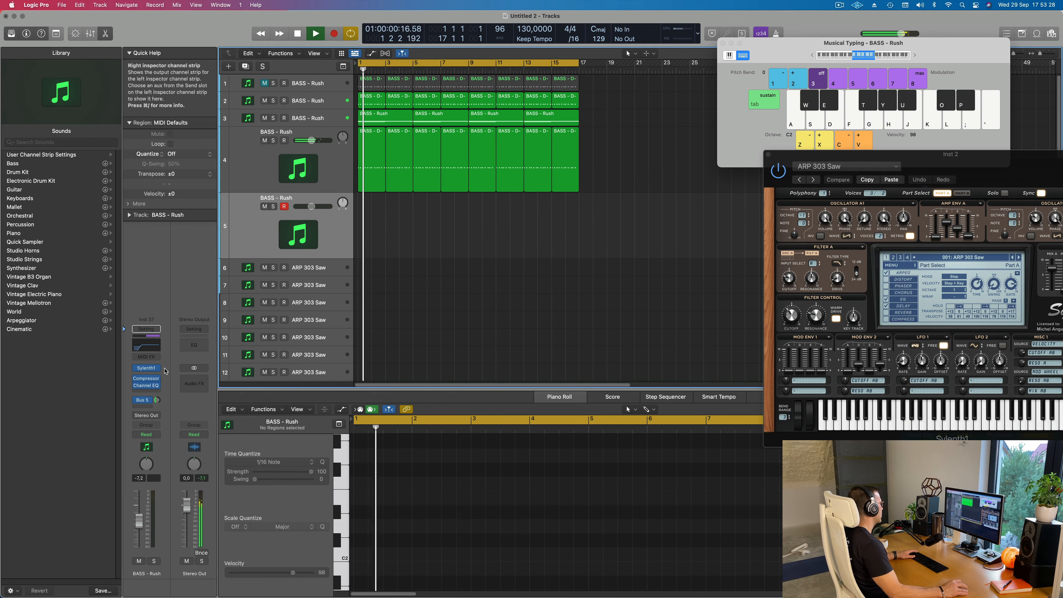
- Open Sylenth1 on the duplicated track and load the LEAD - Yellow Stuff preset
left_click(146, 368)
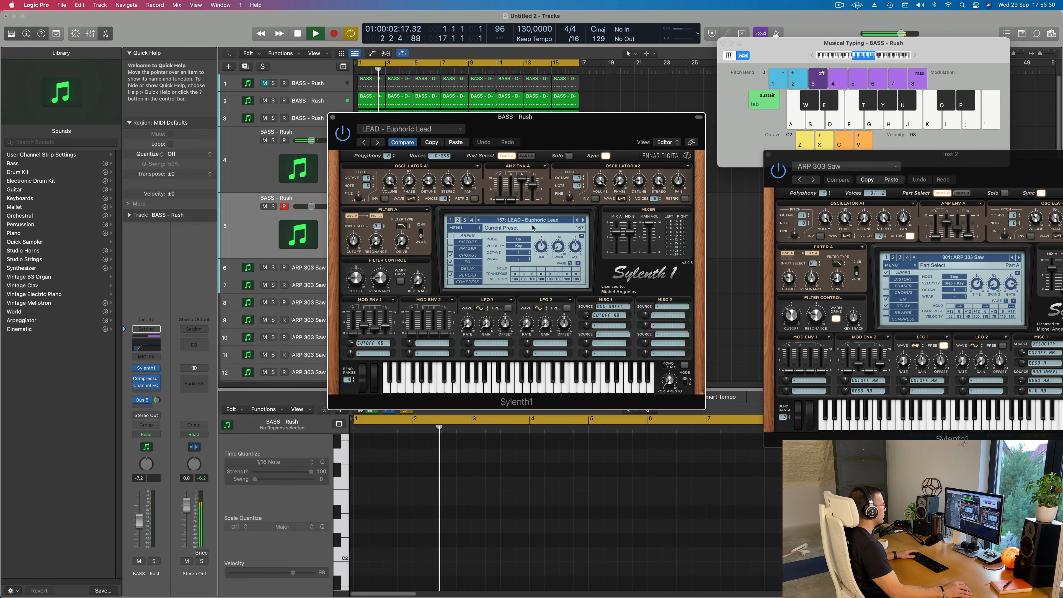
left_click(553, 224)
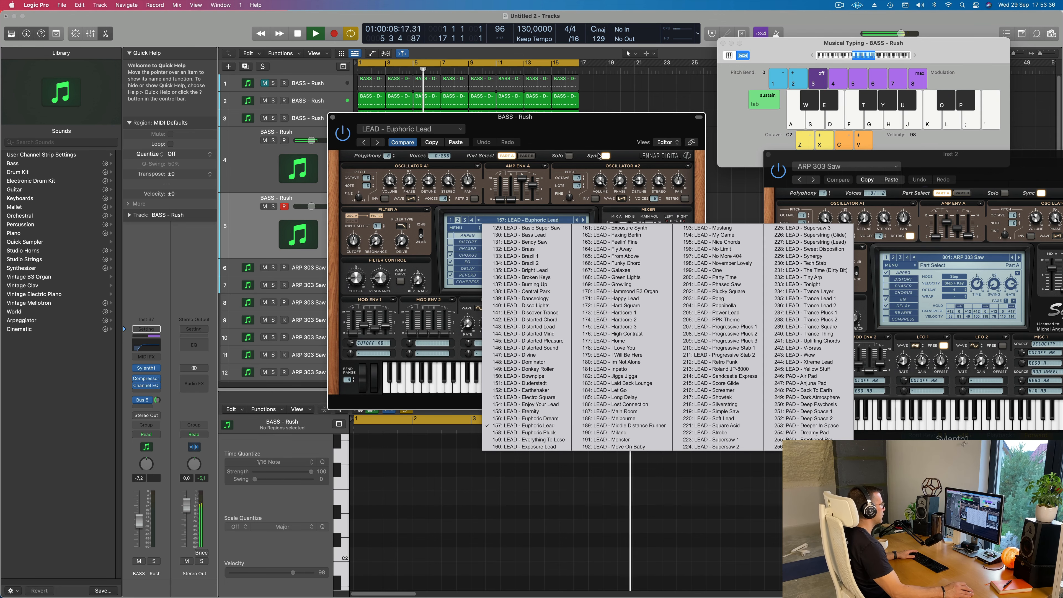
left_click(599, 155)
left_click(540, 221)
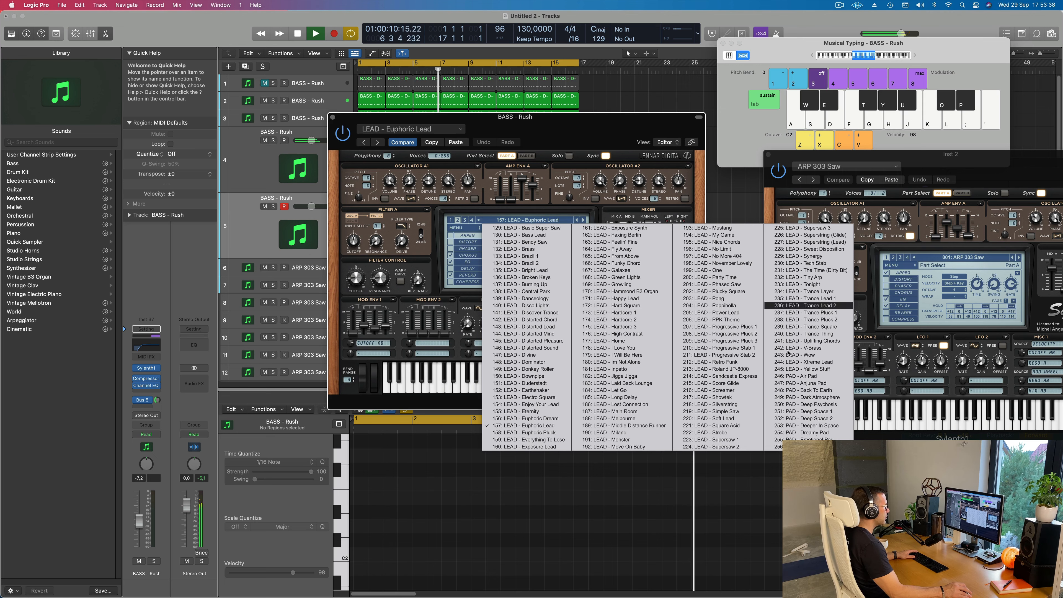
left_click(813, 369)
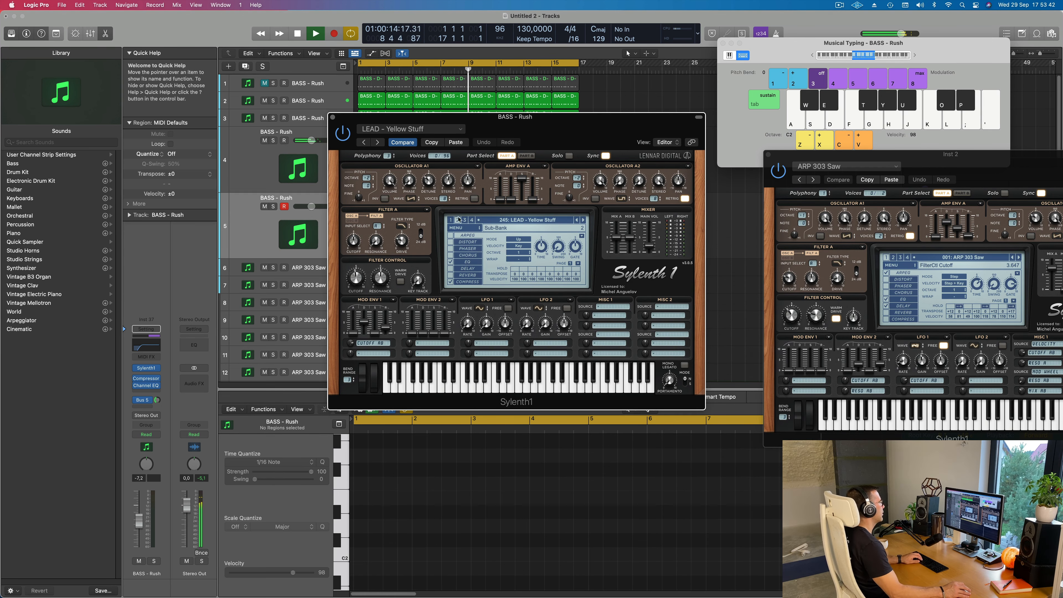
- Play test notes with the LEAD - Yellow Stuff sound while adjusting the new track's Bus 5 send
key("k")
left_click_drag(590, 130, 638, 135)
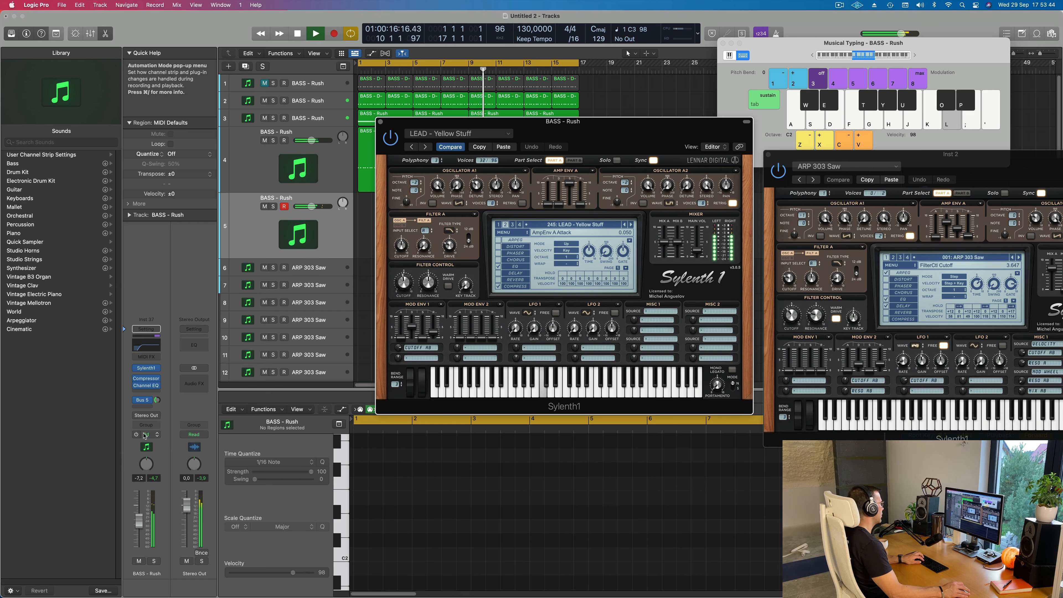
left_click(157, 402)
key("j")
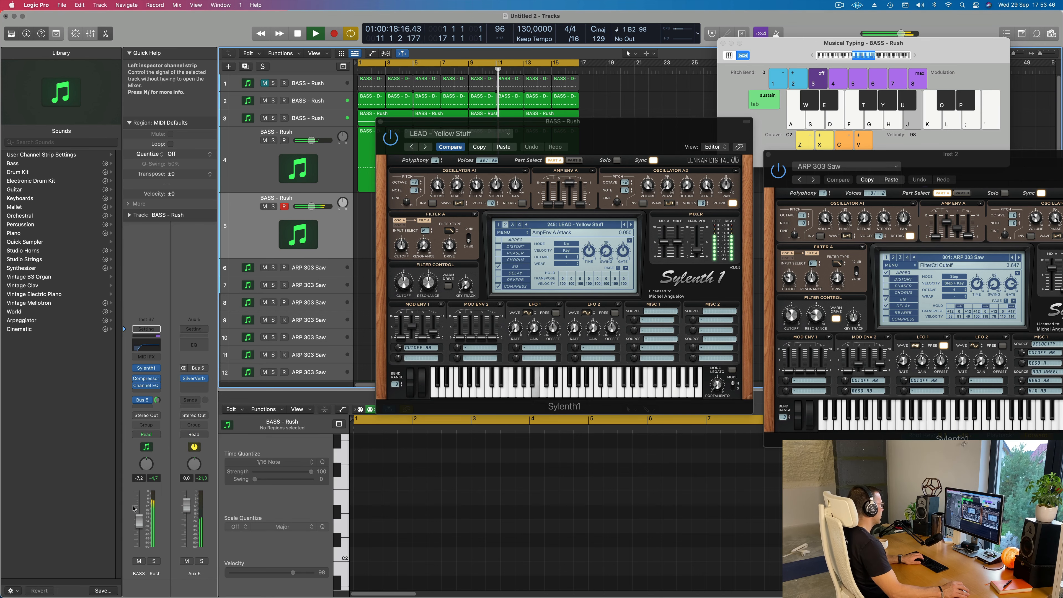
key("g")
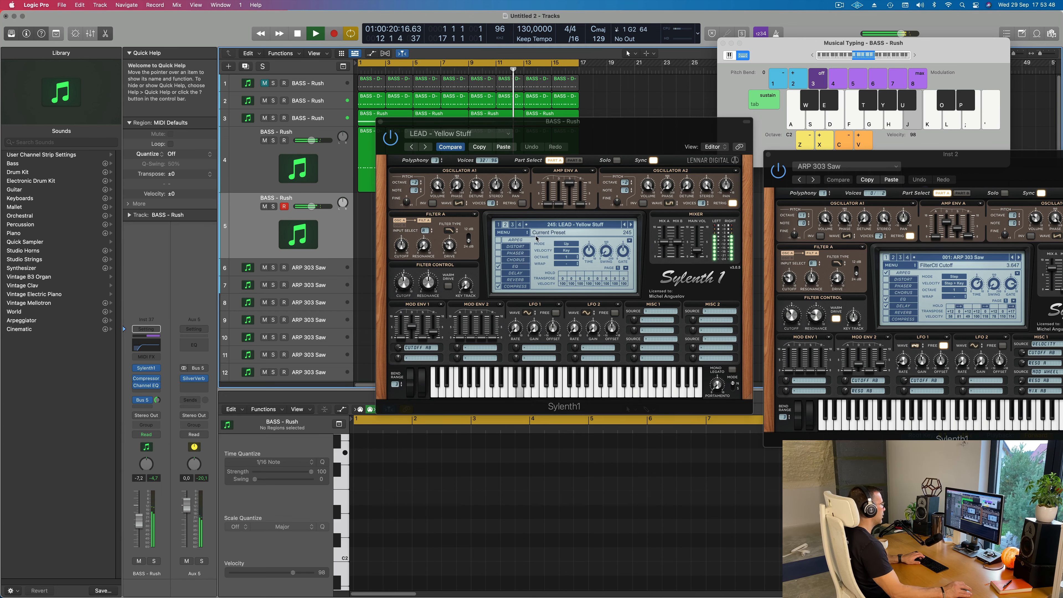
- Go back through the presets to LEAD - Wow and set the track's volume to -14.4 dB while playing test notes
double_click(624, 225)
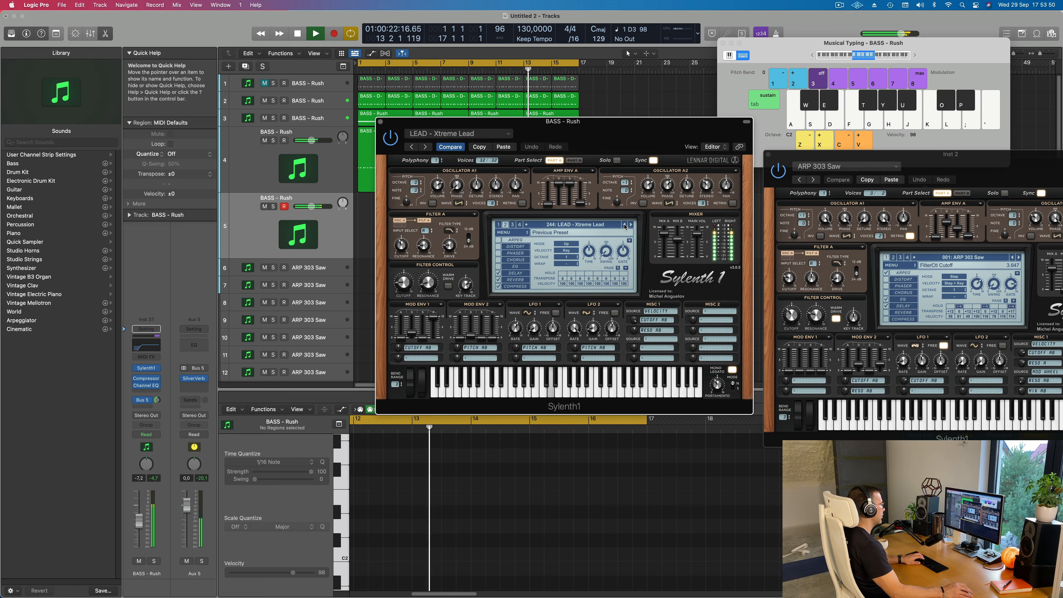
key("k")
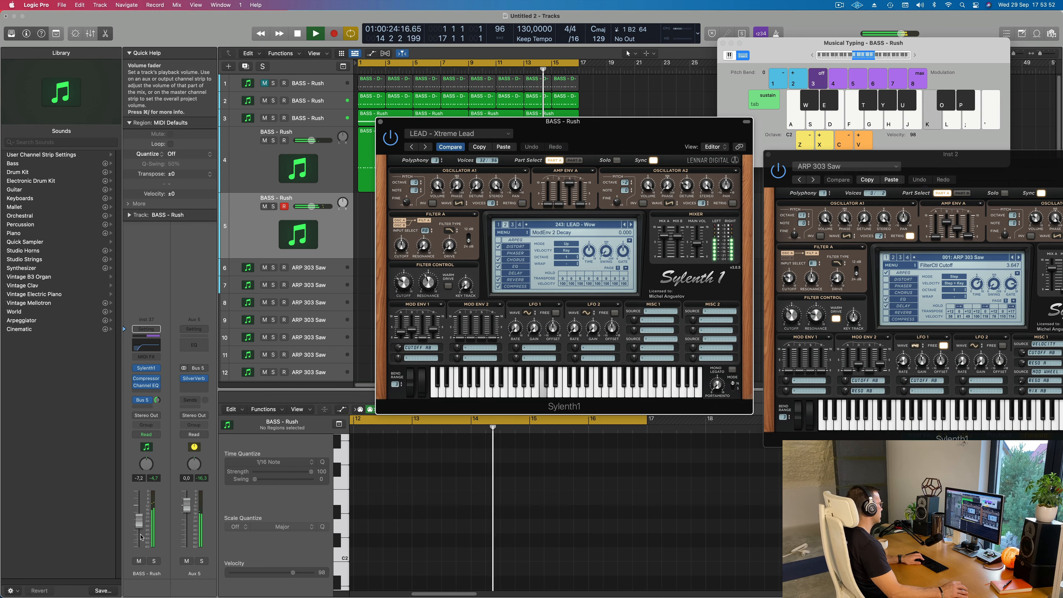
left_click_drag(139, 526, 139, 531)
key("j")
key("k")
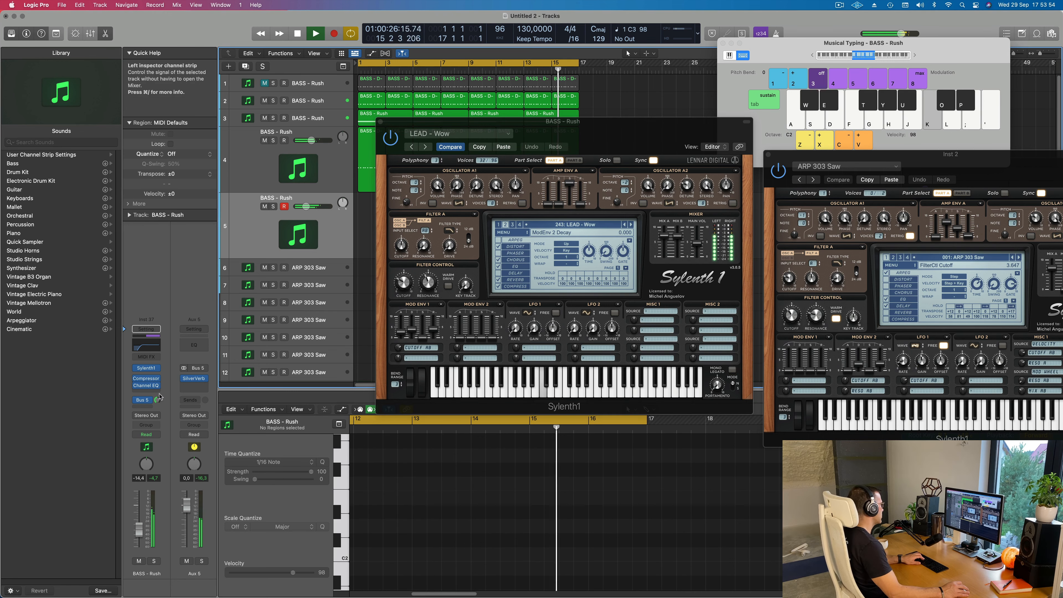
key("k")
key("j")
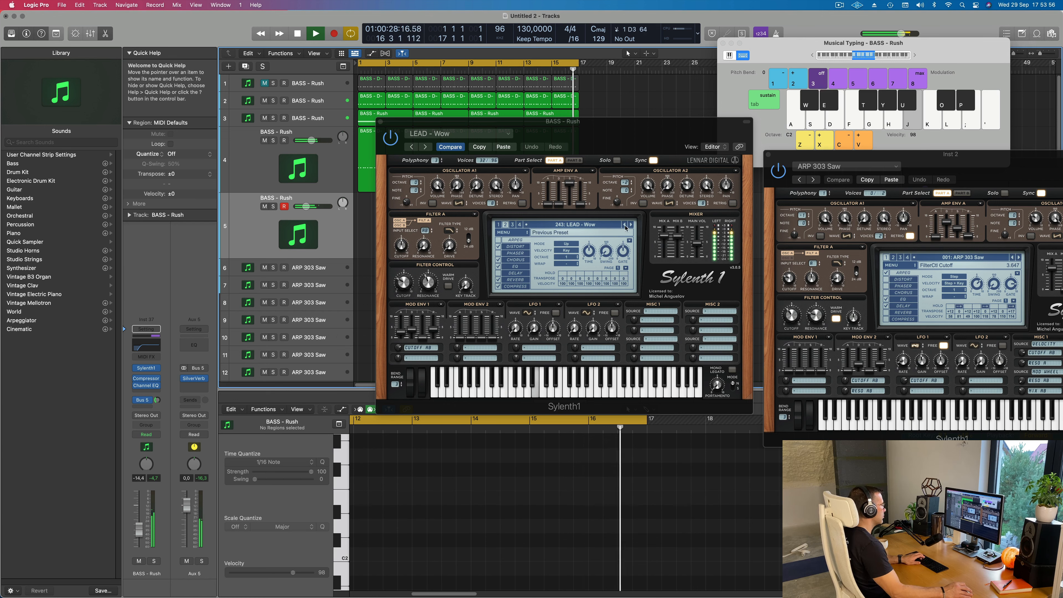
- Go back through the presets to LEAD - Trance Thing and set the track's volume to -5.7 dB while playing test notes
left_click(624, 225)
left_click(624, 224)
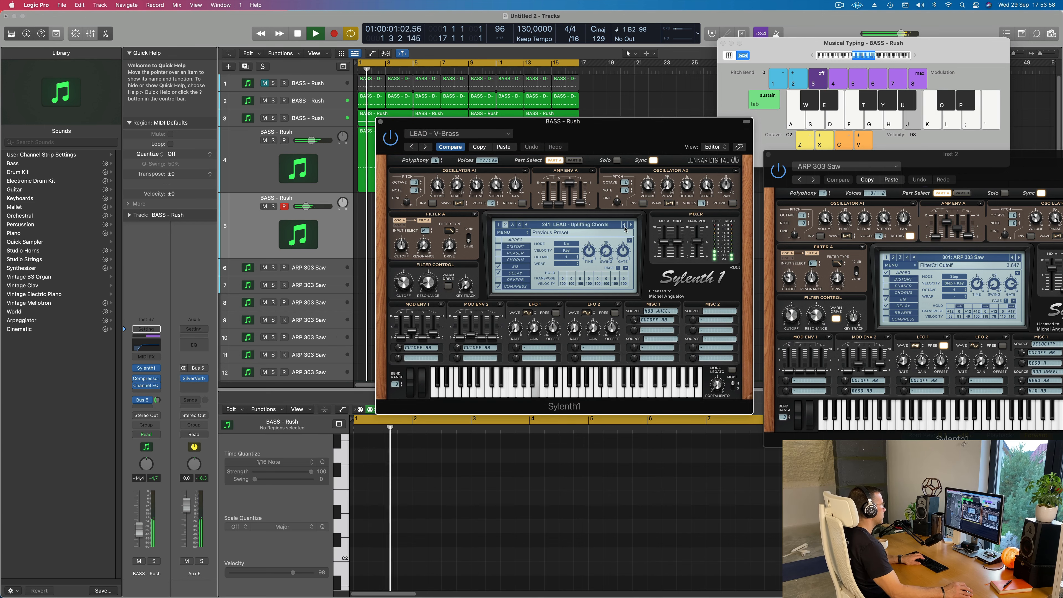
left_click(625, 225)
key("j")
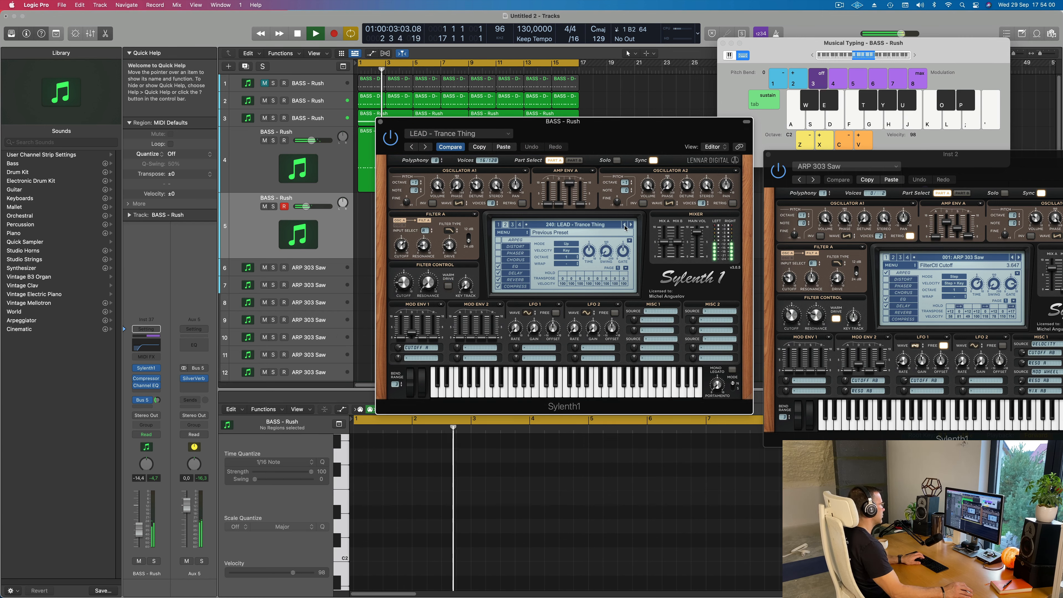
key("k")
key("l")
key("l")
left_click_drag(143, 525, 143, 513)
key("l")
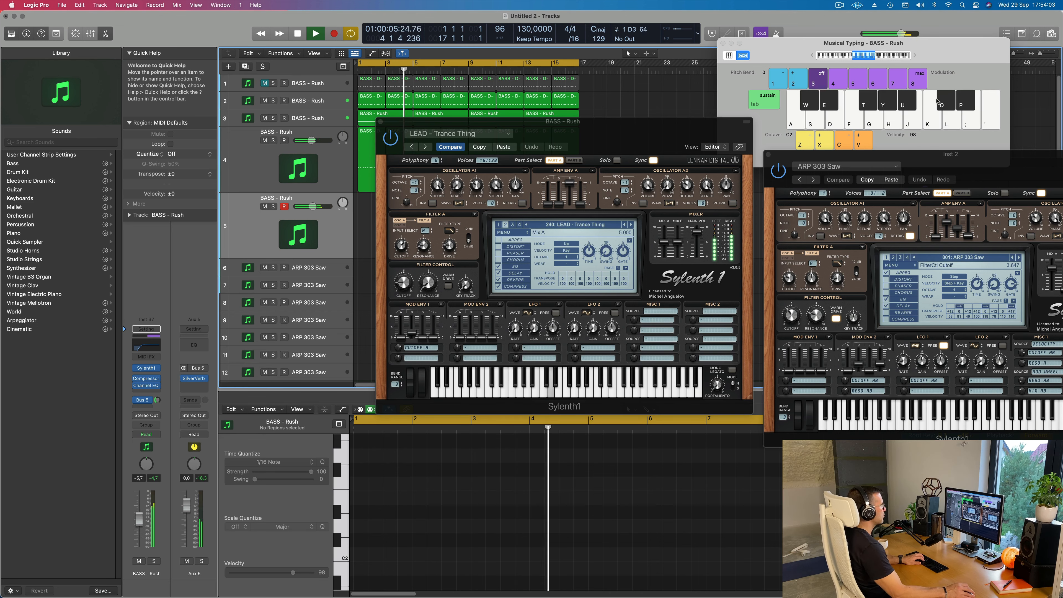
- Raise the Musical Typing octave to C3 and play test notes with the LEAD - Trance Thing sound
left_click(915, 55)
key("k")
key("j")
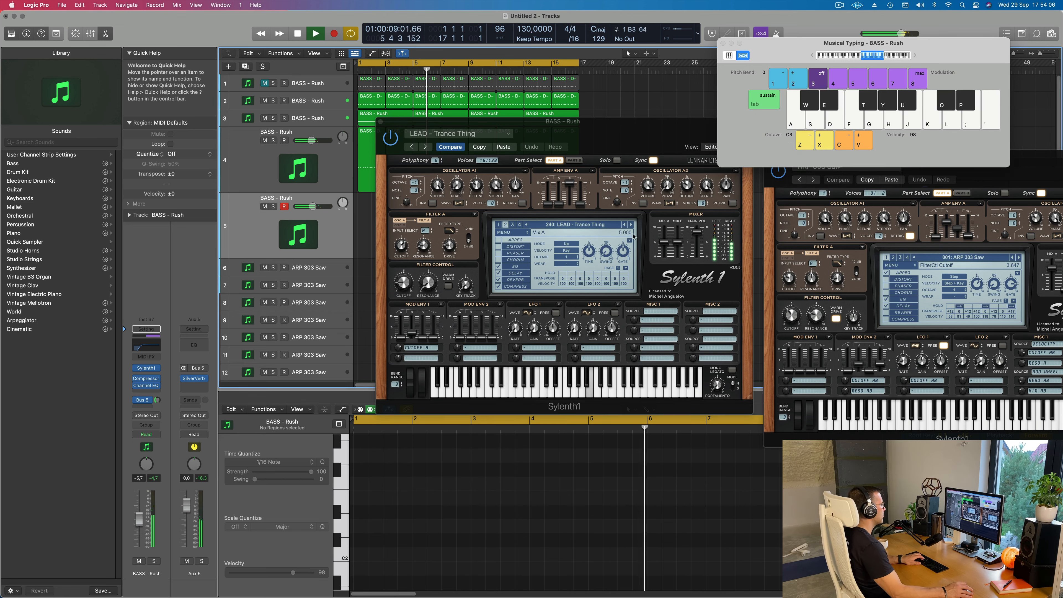
- Go back to the LEAD - Trance Square preset and set the track's volume to -15.4 dB while playing test notes
left_click(624, 225)
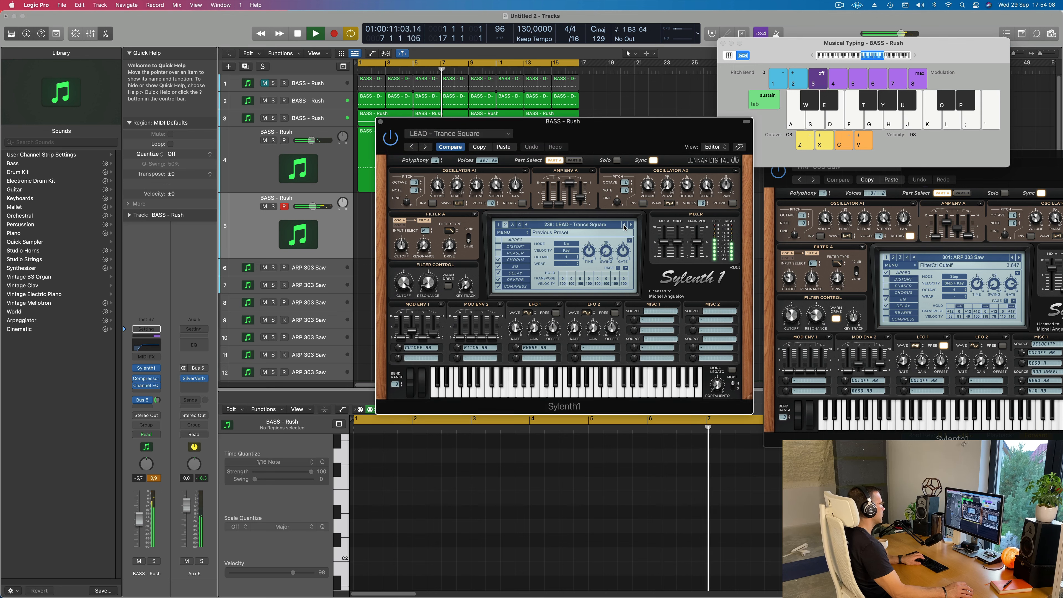
key("j")
key("j")
left_click_drag(139, 527, 140, 535)
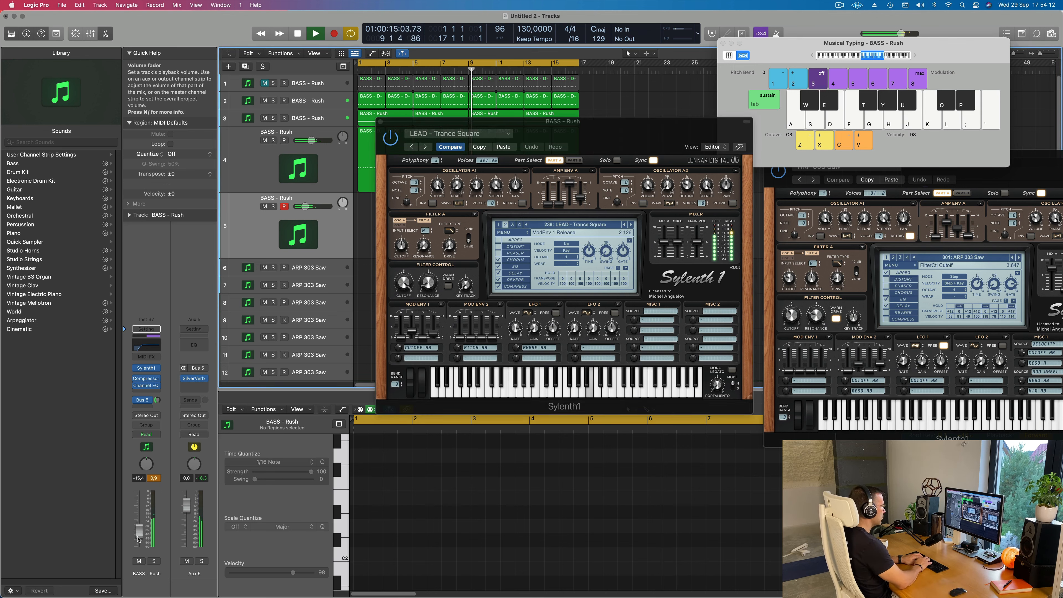
key("apostrophe")
key("apostrophe")
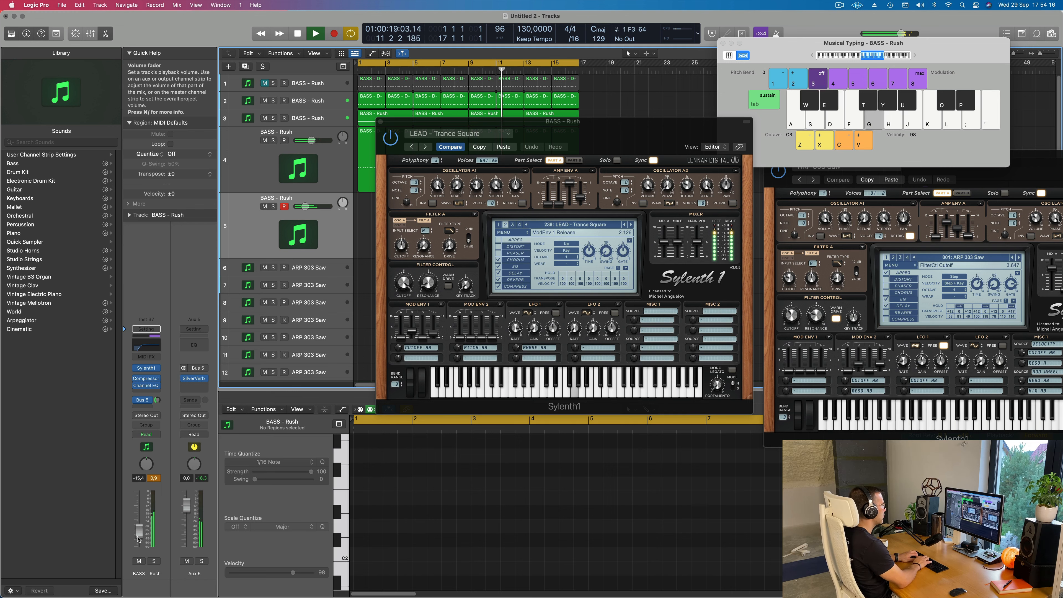
key("g")
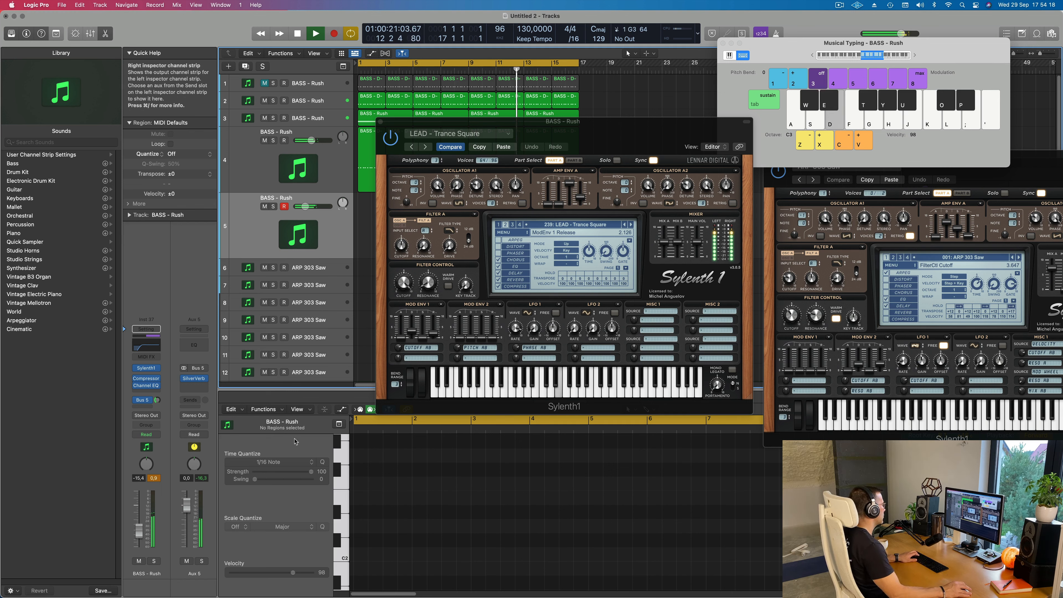
- Set Sylenth1's filter control cutoff to 5.396 and the track's volume to -8.4 dB while playing test notes
left_click(406, 291)
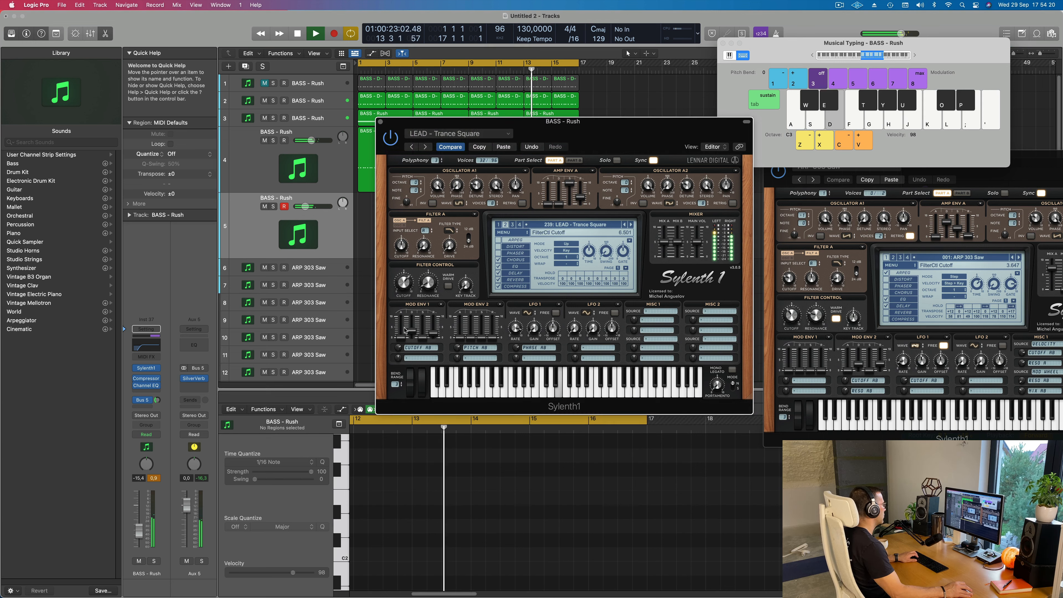
key("d")
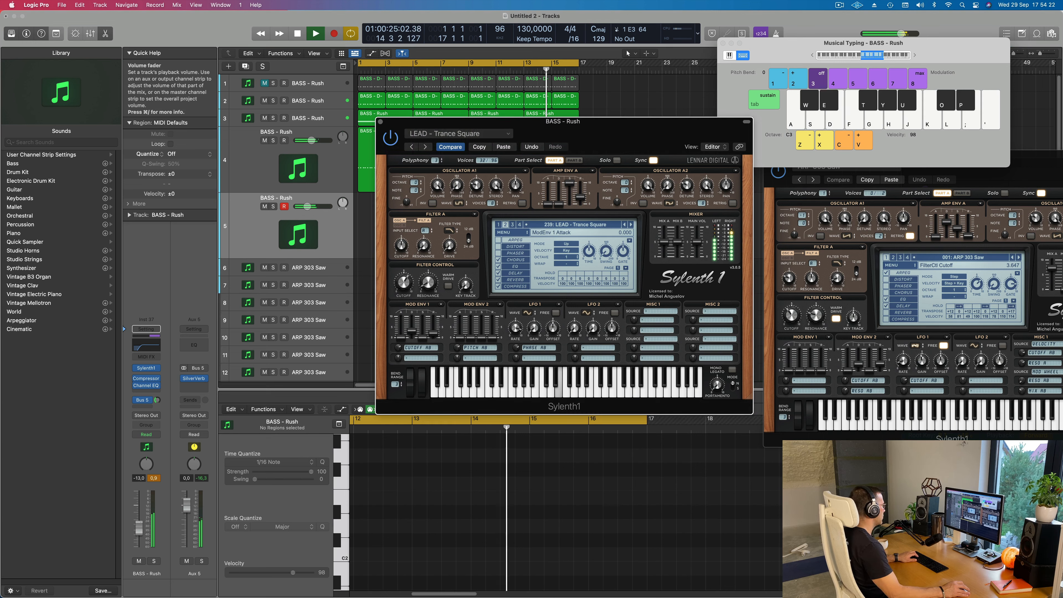
left_click(140, 529)
key("f")
key("d")
left_click(402, 291)
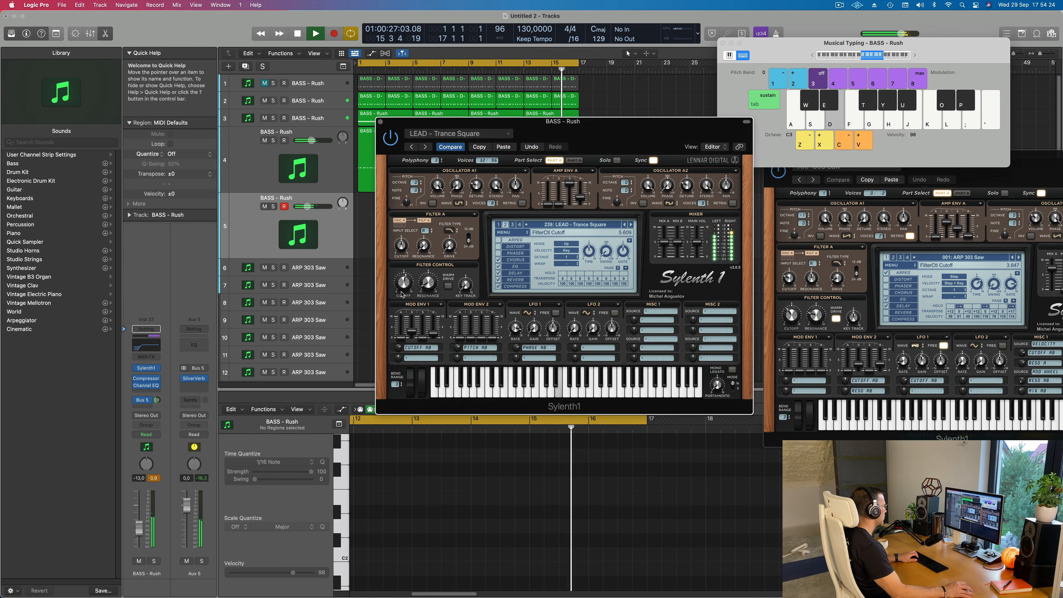
key("f")
key("g")
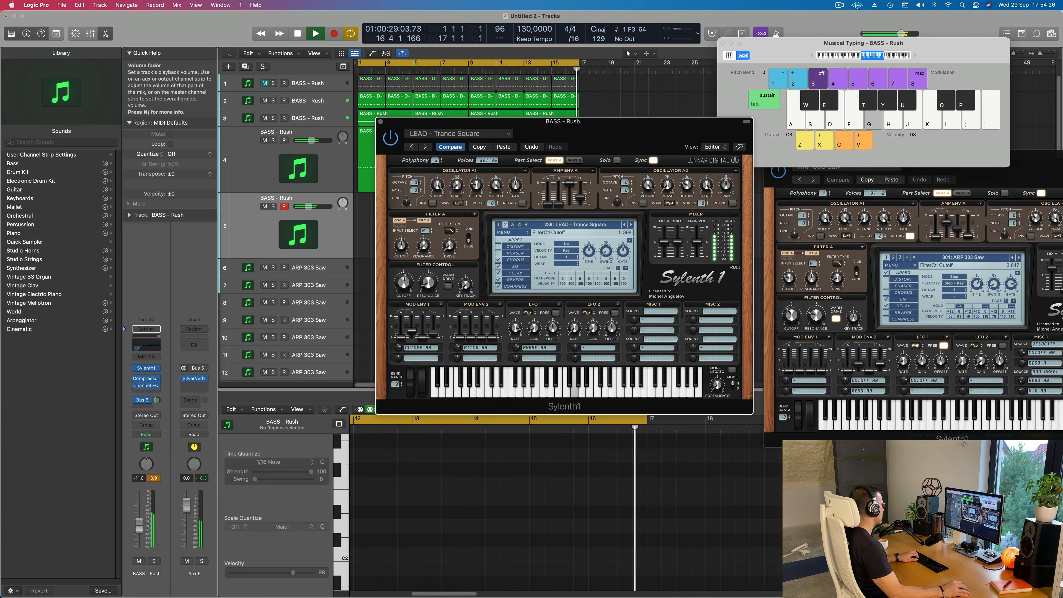
key("d")
left_click_drag(139, 526, 139, 523)
key("f")
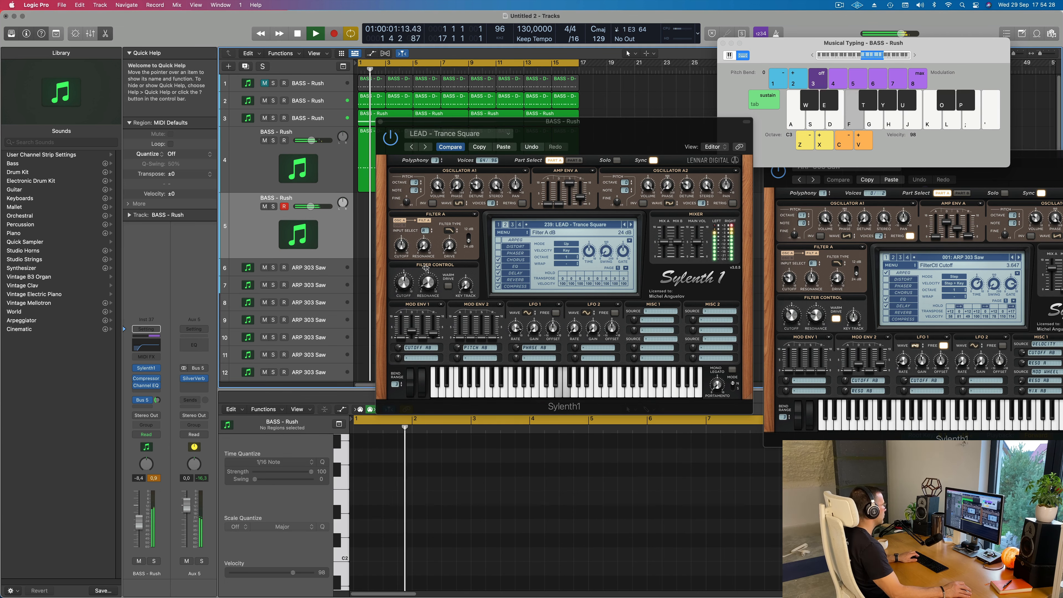
- Go back through the presets to LEAD - Trance Layer while playing test notes with each sound
left_click(627, 203)
key("d")
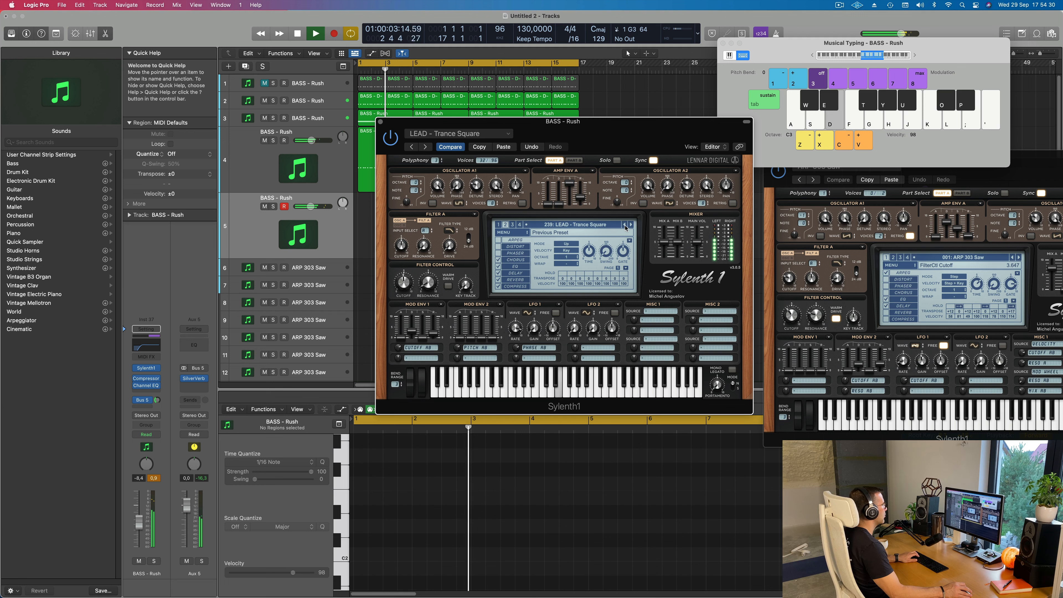
key("f")
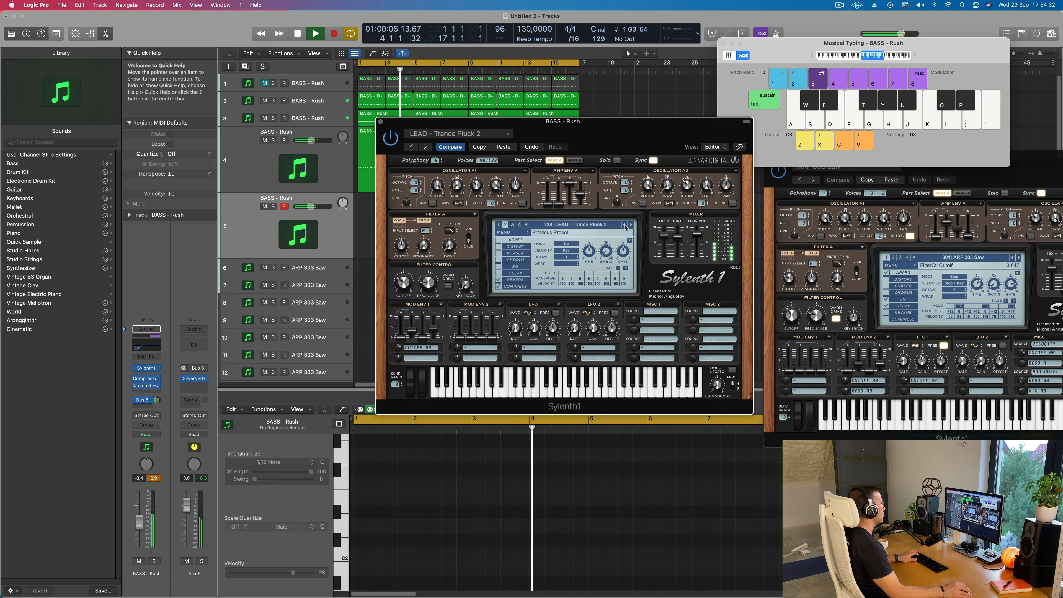
key("g")
left_click(626, 226)
key("d")
left_click(625, 226)
left_click(626, 226)
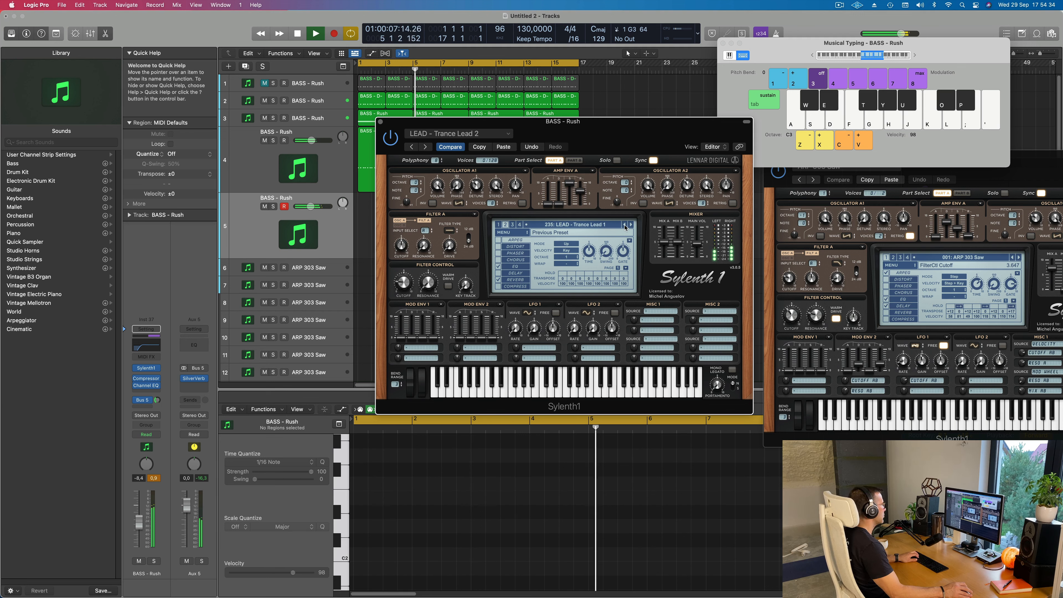
left_click(626, 226)
key("g")
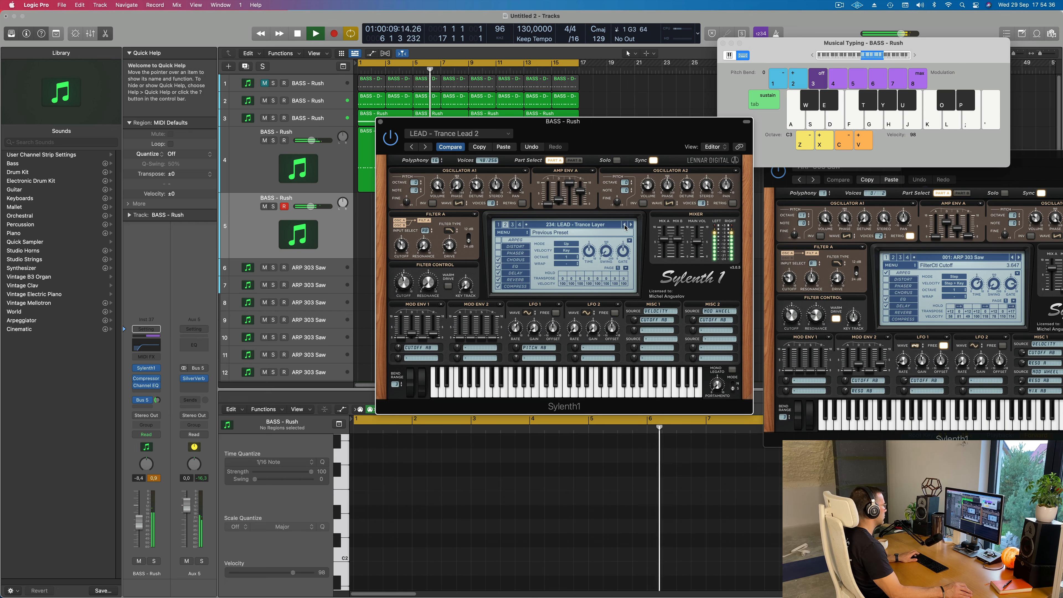
key("k")
key("g")
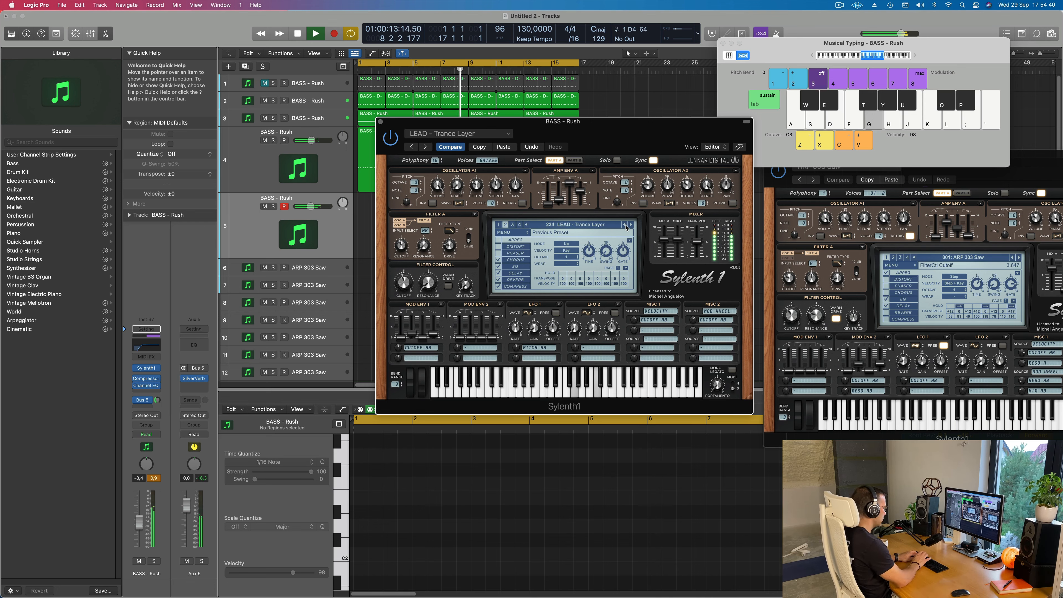
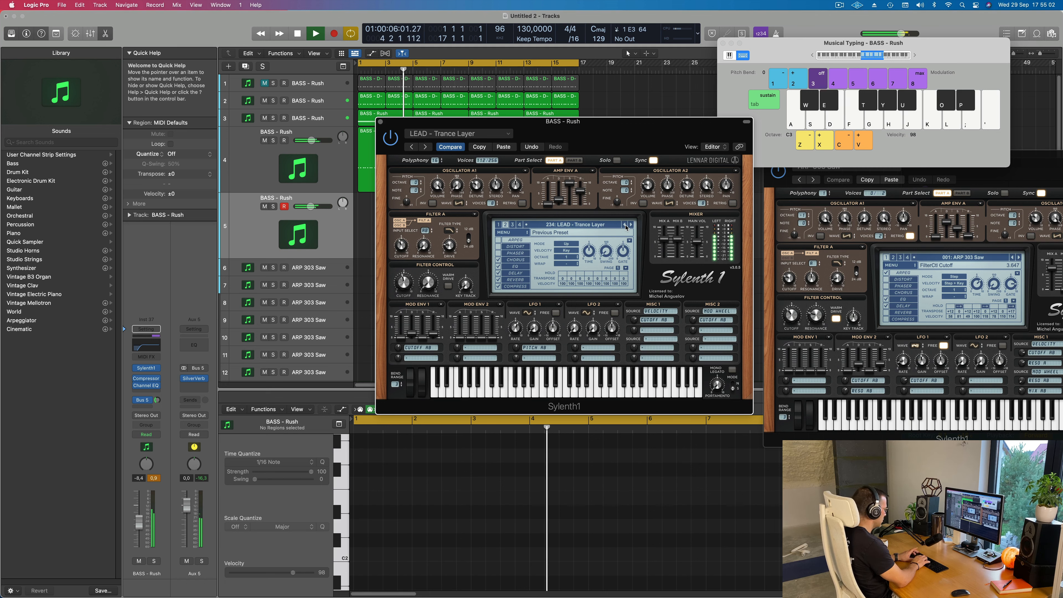
- Record a lead melody on track 5 from bar 5 to about bar 9, playing it live over the loop
key("r")
key("d")
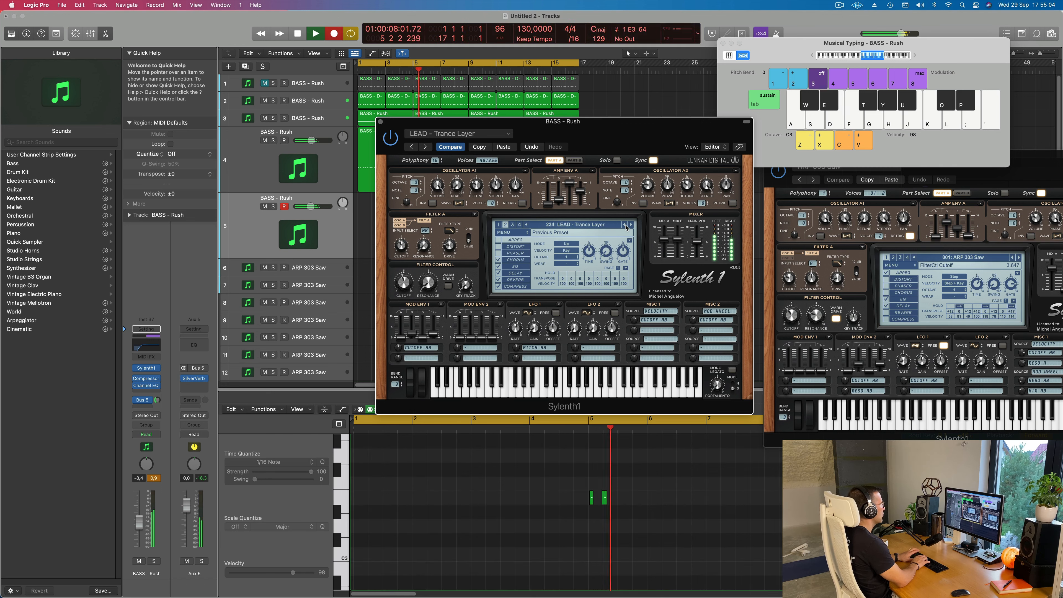
key("d")
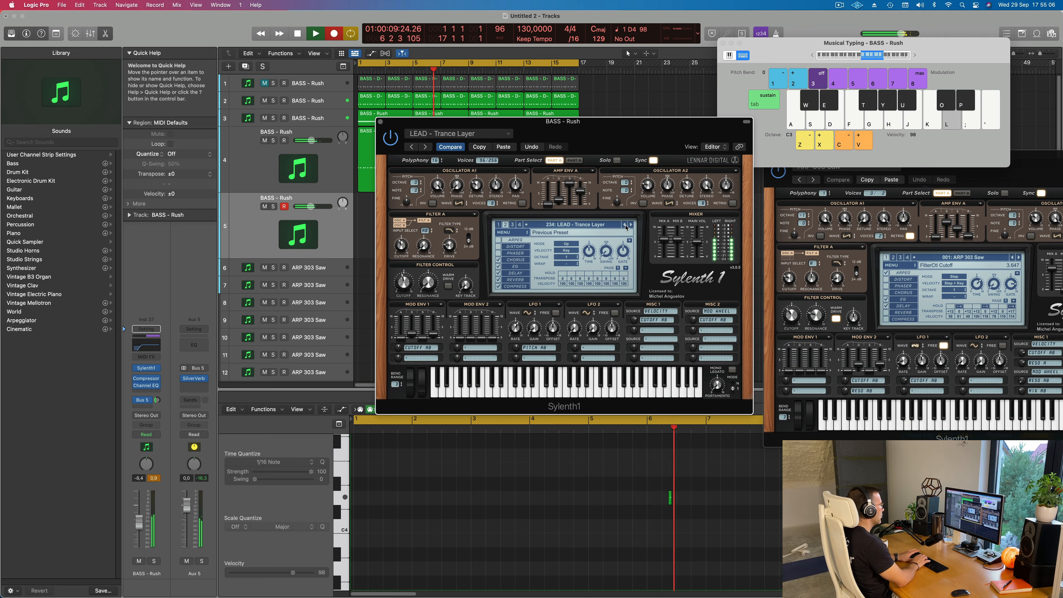
key("d")
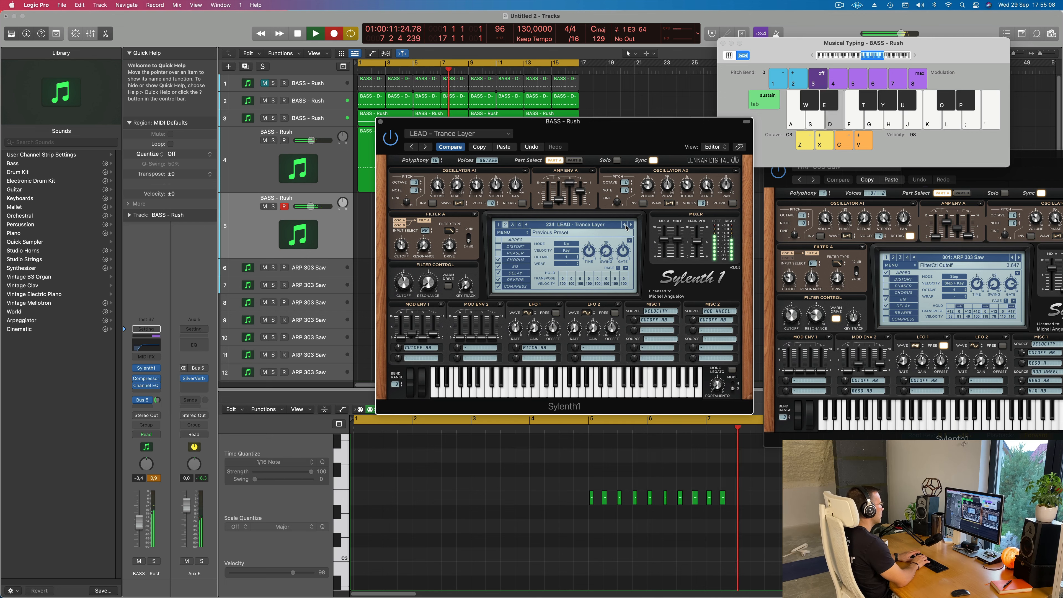
key("d")
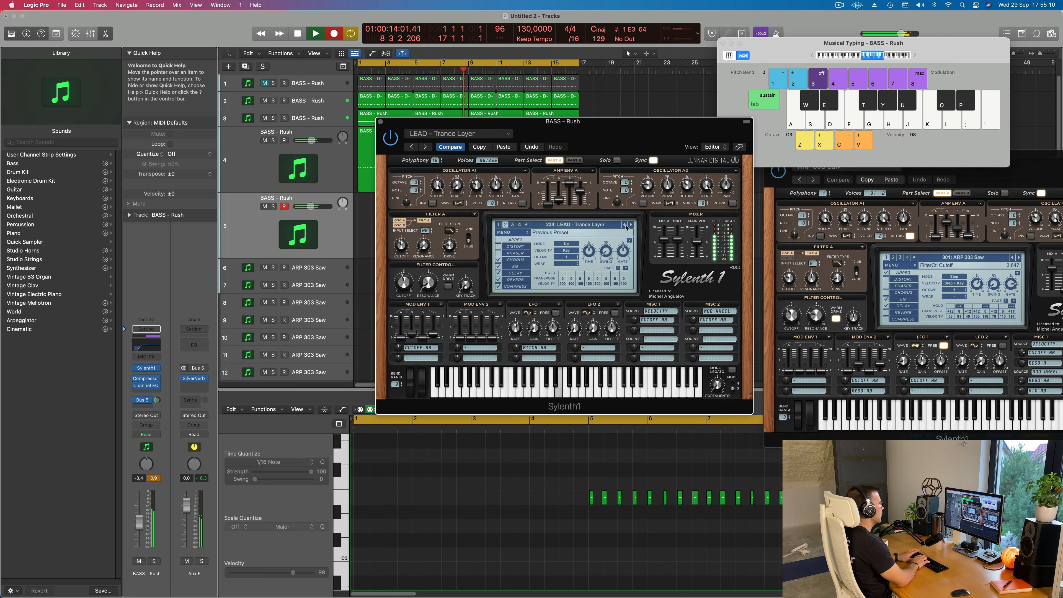
key("d")
key("space")
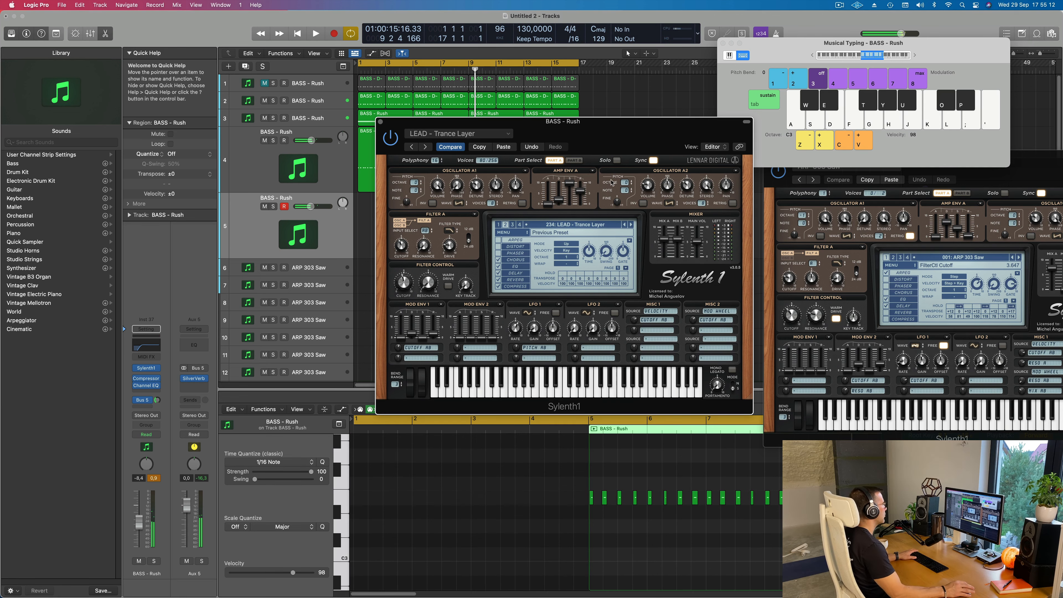
- Move the synth window off the arrangement and shift the recorded region on track 5 to start at bar 1
left_click_drag(554, 133, 869, 133)
left_click_drag(456, 201, 400, 201)
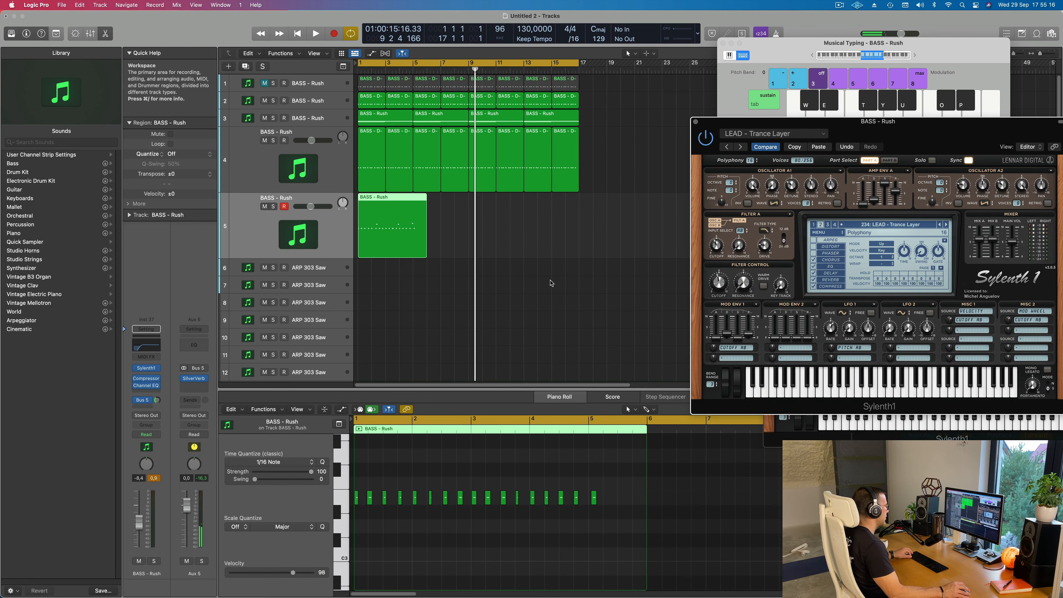
scroll(653, 448, "up", 2)
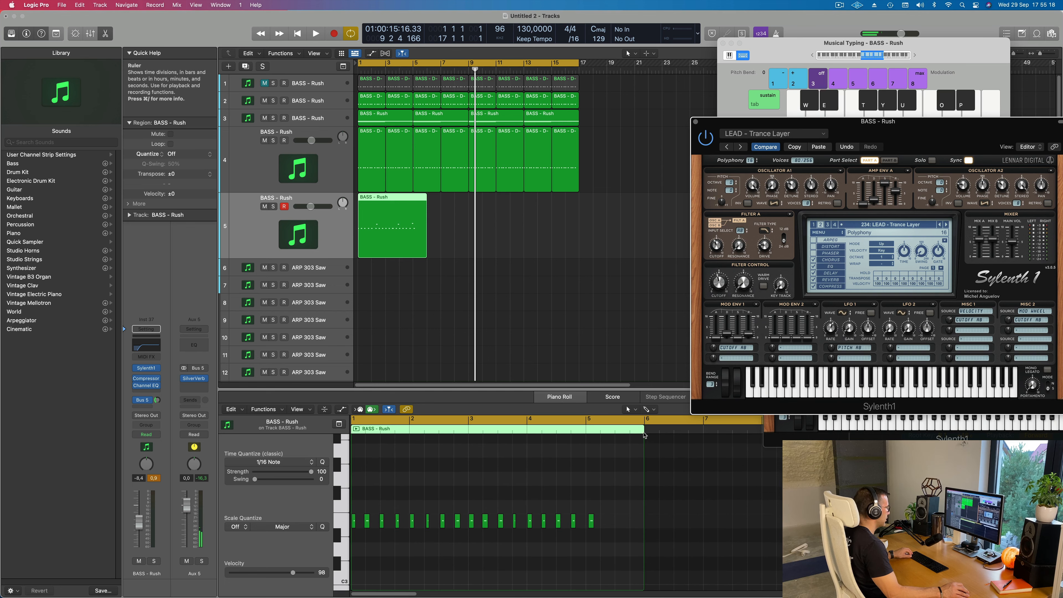
- Split the track 5 region at bar 5 and delete the piece after the split
left_click(419, 202, "super")
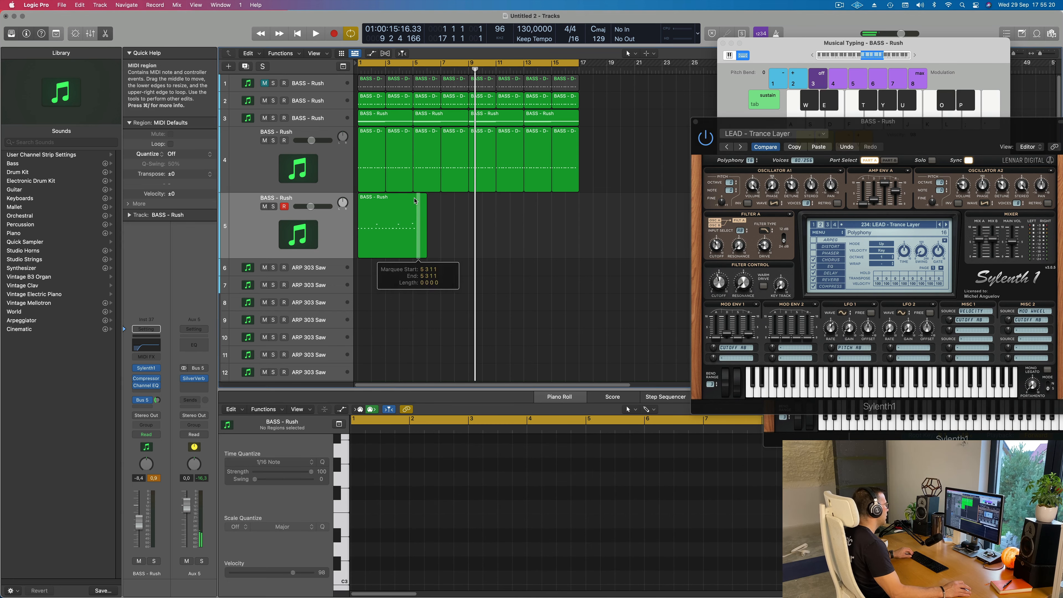
double_click(414, 200, "super")
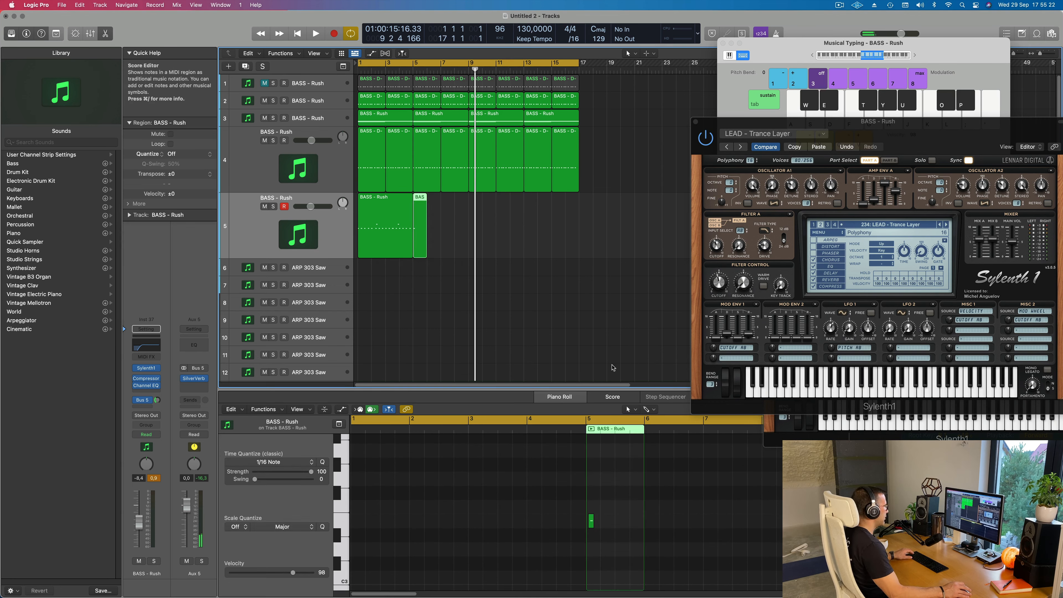
left_click_drag(451, 221, 421, 261)
key("Delete")
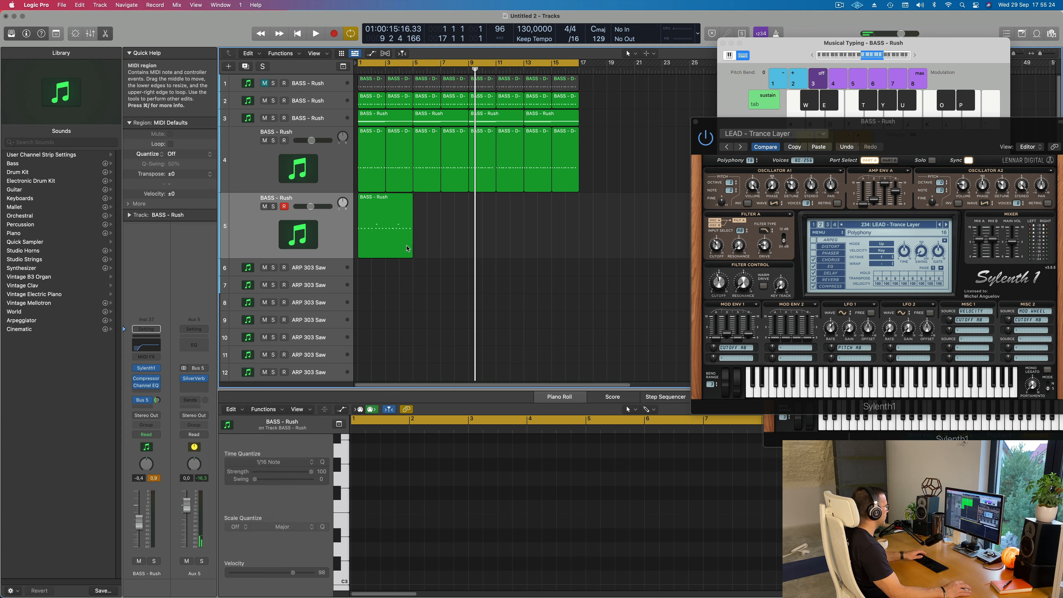
- Play the trimmed track 5 region from bar 1 and examine its low and high notes in the Piano Roll
left_click(389, 243)
left_click(454, 593)
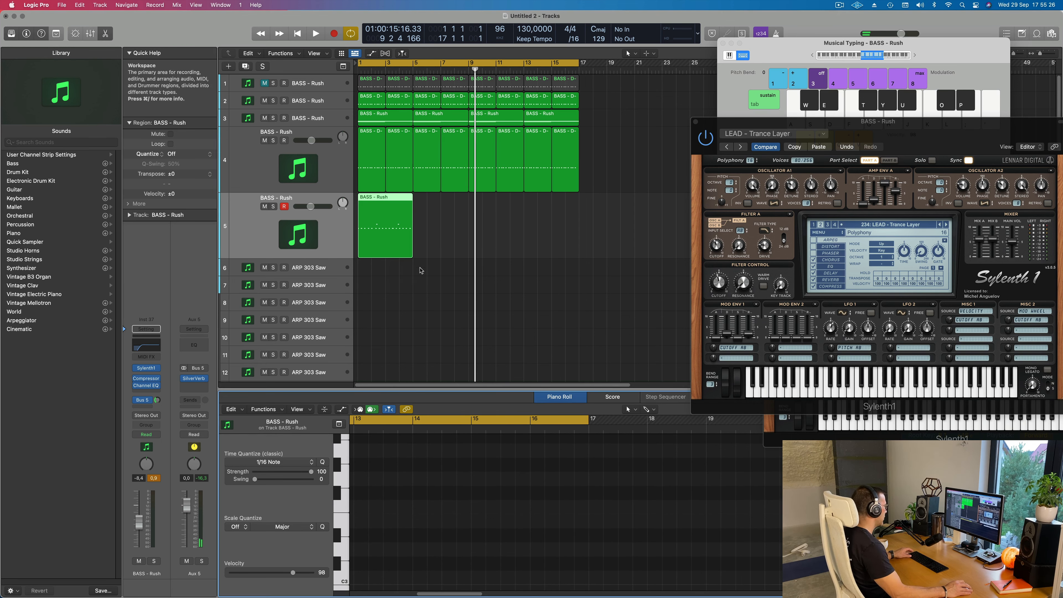
scroll(429, 542, "left", 10)
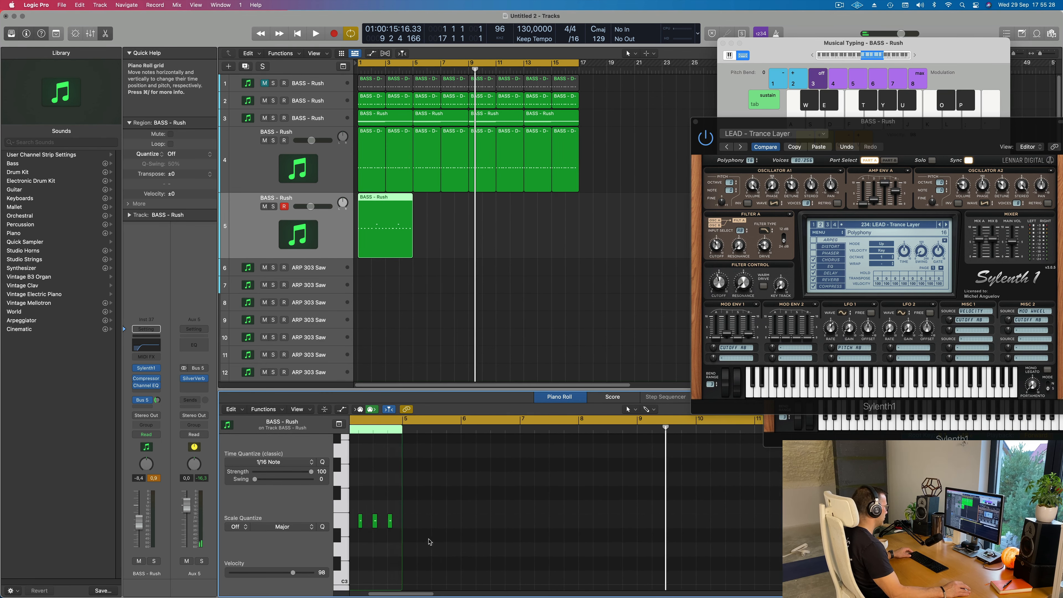
scroll(429, 542, "left", 6)
key("space")
scroll(431, 559, "right", 5)
scroll(436, 562, "left", 3)
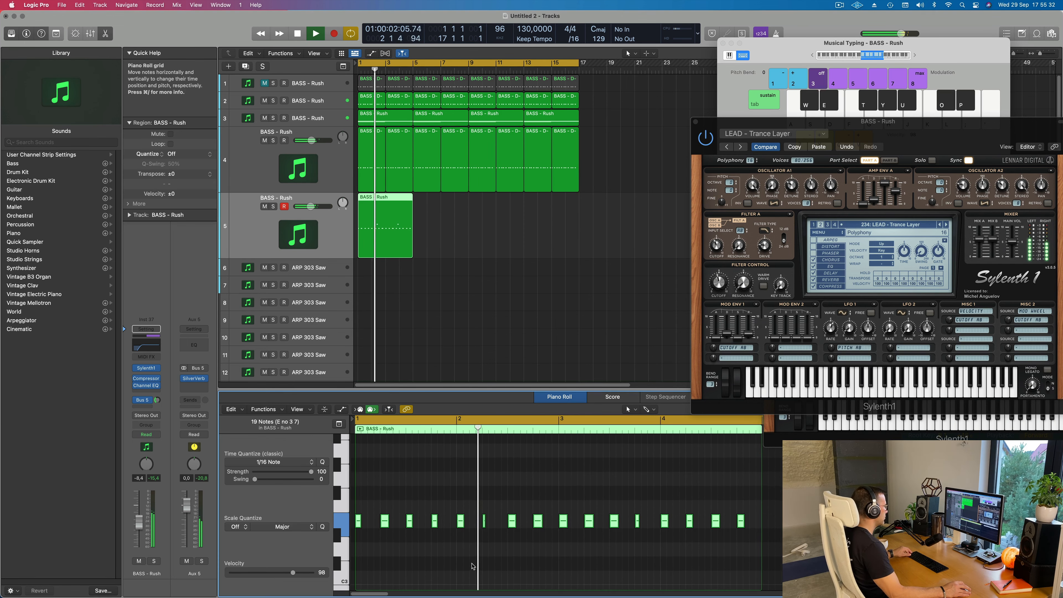
scroll(502, 563, "left", 2)
scroll(523, 561, "up", 5)
scroll(523, 561, "down", 2)
scroll(567, 556, "right", 2)
scroll(577, 554, "right", 2)
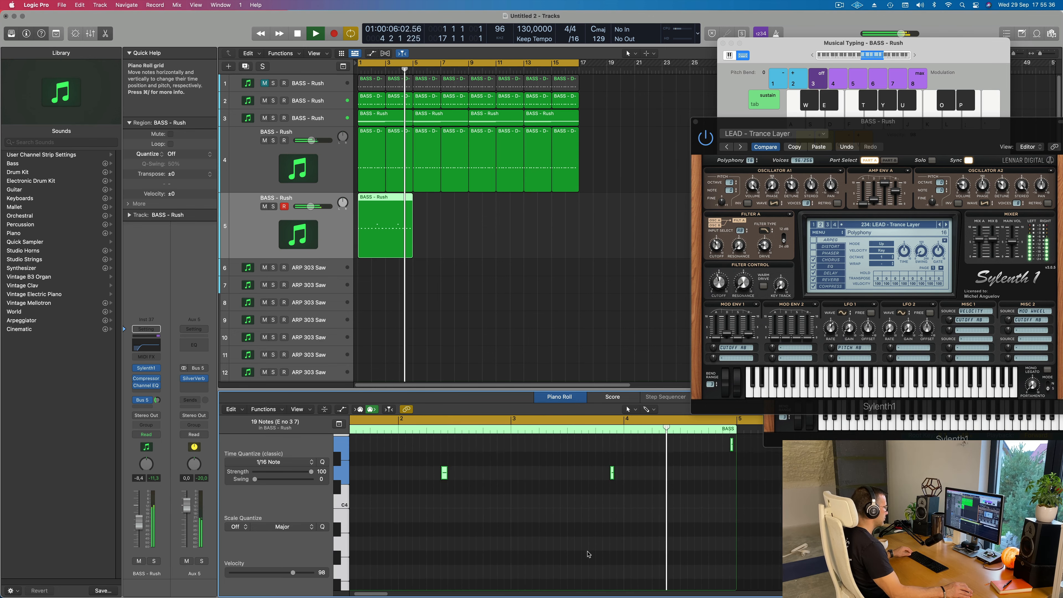
scroll(631, 554, "right", 3)
scroll(635, 553, "left", 2)
scroll(653, 526, "left", 2)
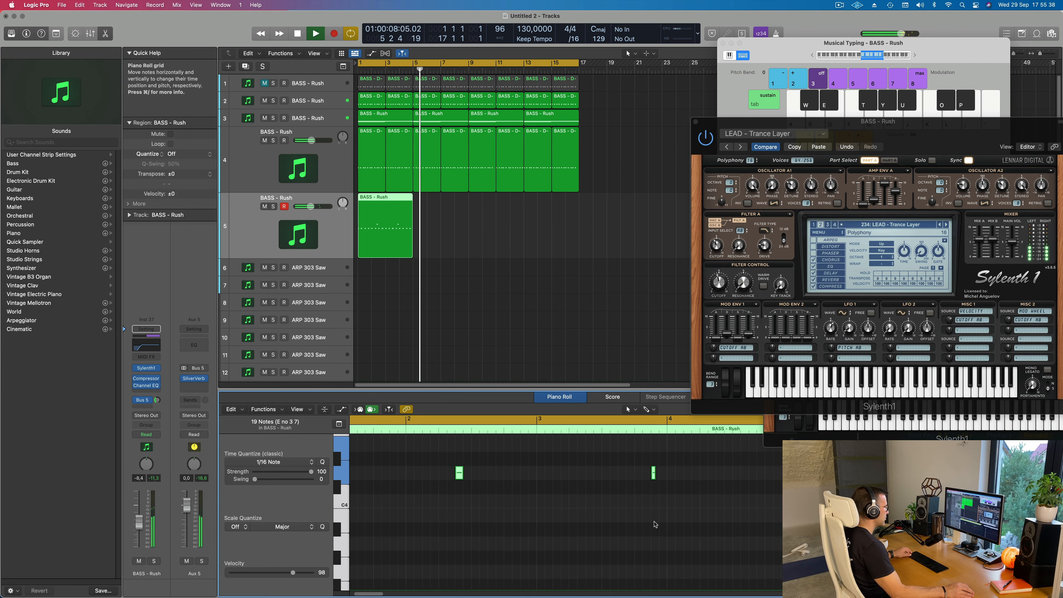
scroll(655, 525, "right", 3)
scroll(756, 520, "right", 4)
scroll(739, 484, "right", 1)
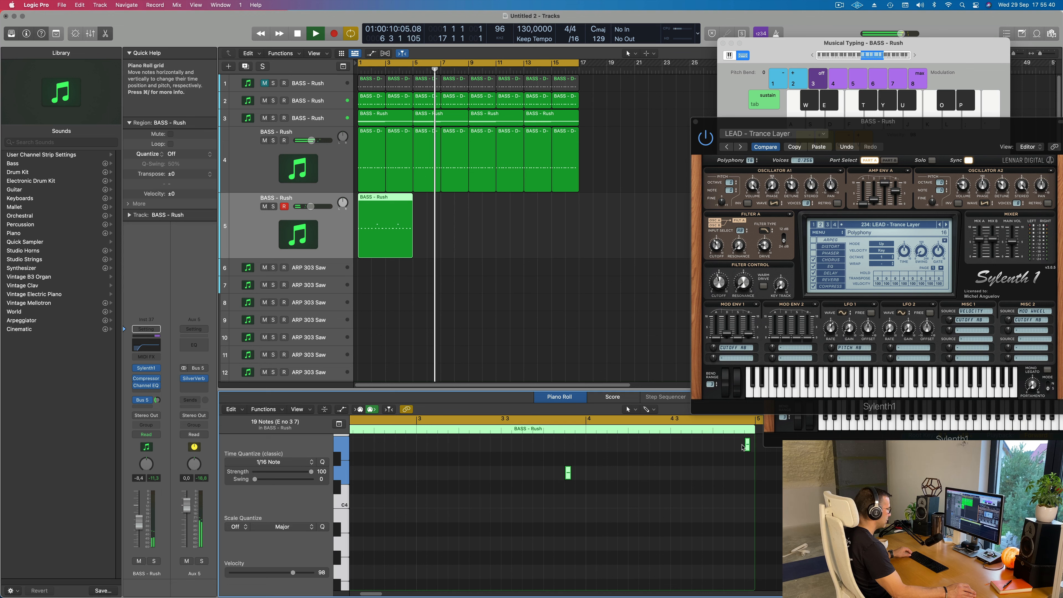
- Move the track 5 region's high note near bar 5 slightly earlier in the Piano Roll and replay the region from bar 1
left_click_drag(747, 446, 739, 449)
left_click(748, 445)
key("Return")
scroll(667, 489, "down", 5)
scroll(493, 510, "down", 2)
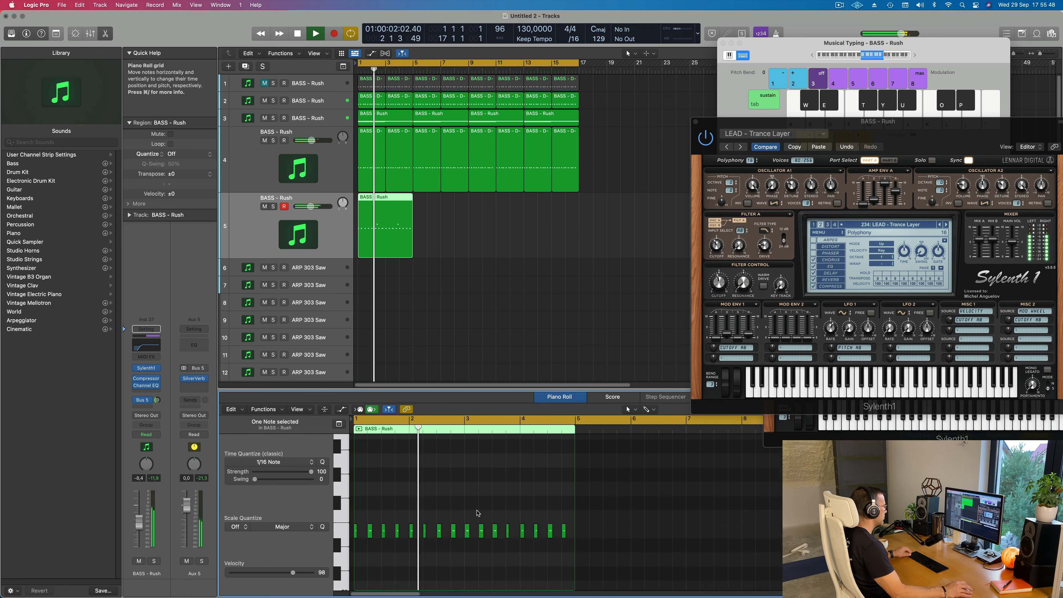
scroll(481, 511, "up", 2)
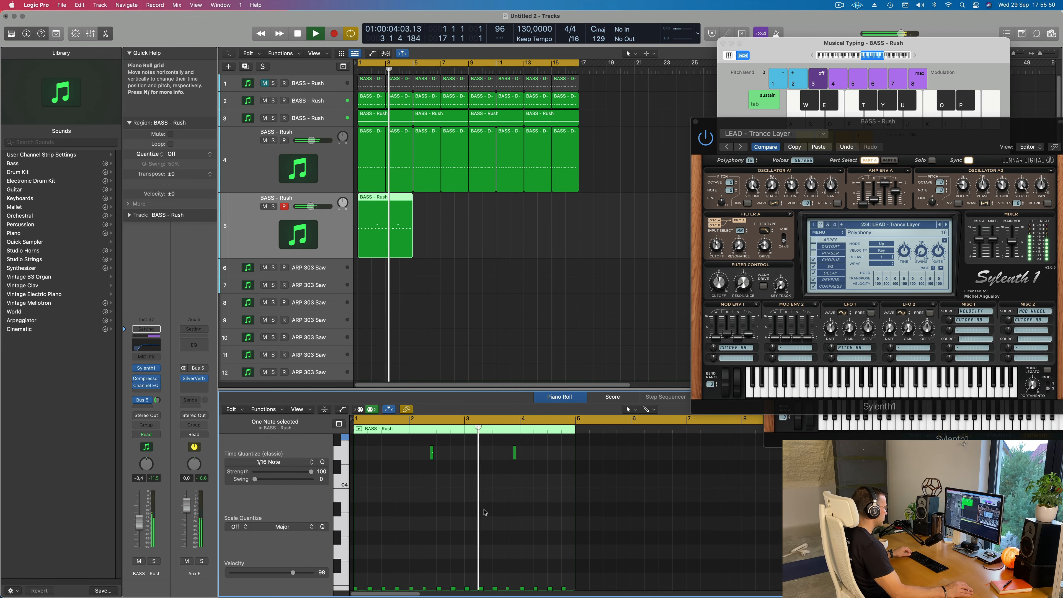
scroll(486, 509, "up", 2)
scroll(475, 507, "right", 2)
scroll(470, 505, "left", 2)
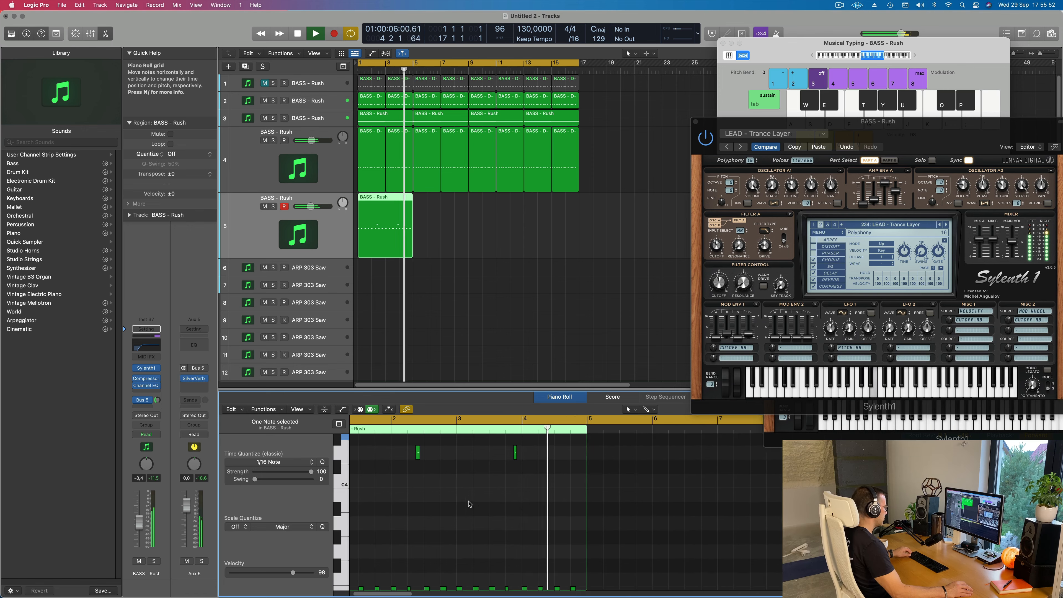
scroll(473, 504, "down", 3)
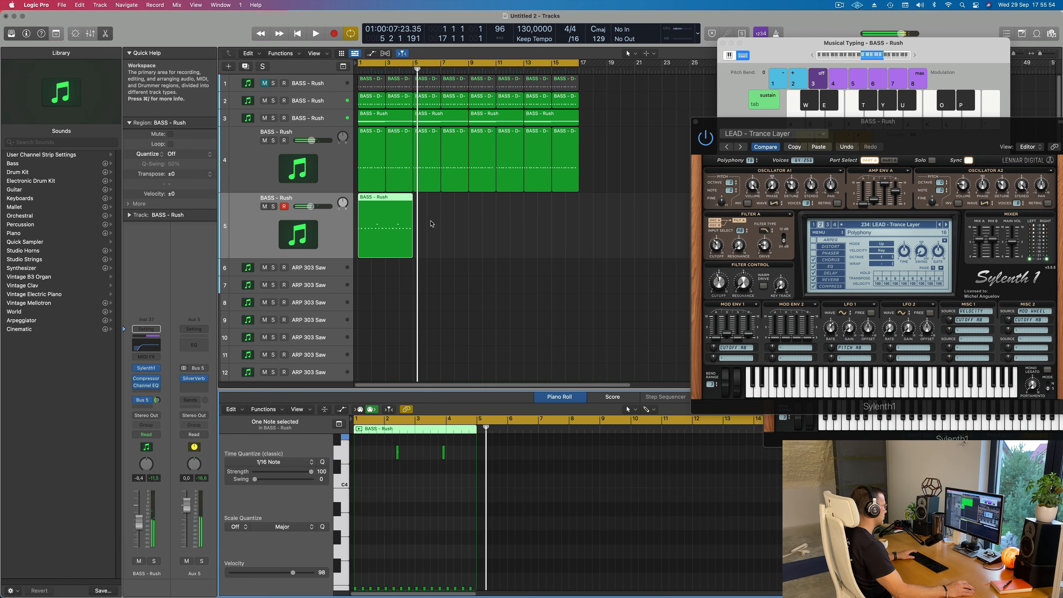
- Repeat the four-bar track 5 region three times so the lead fills the loop up to bar 17
left_click(382, 238)
key("cmd+r")
key("super+r")
key("super+r")
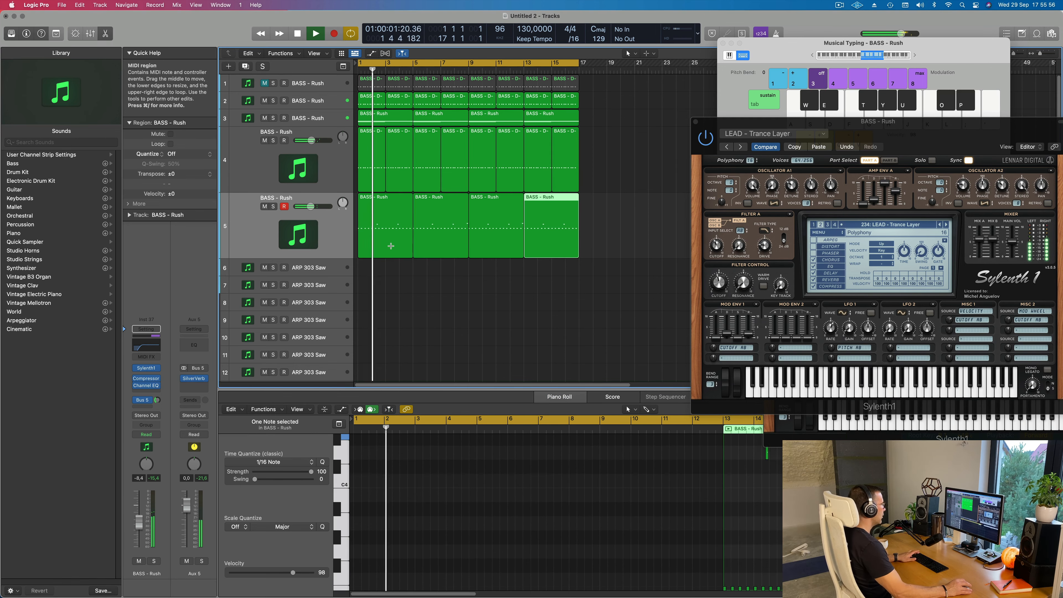
- Move the track 5 synth window clear of the other synth and lower the track's volume to -9.6 dB during playback
key("space")
left_click_drag(874, 126, 618, 134)
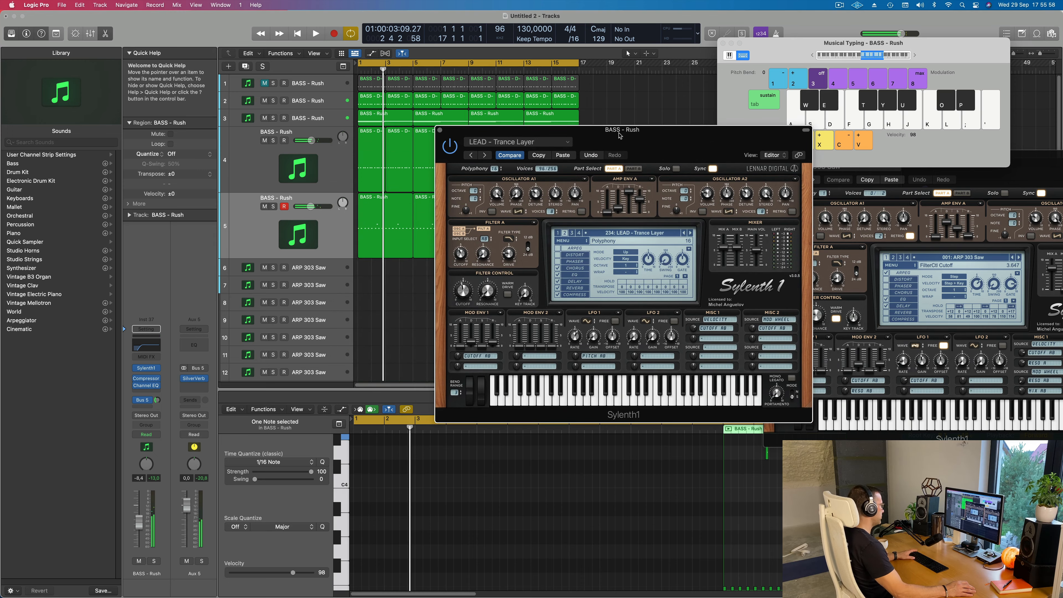
key("space")
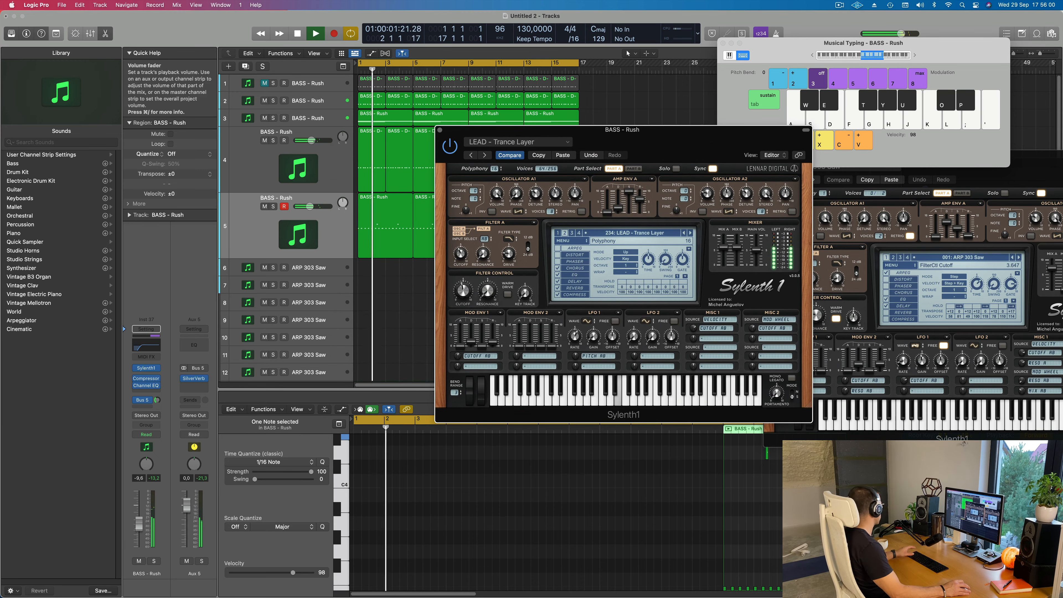
left_click_drag(136, 529, 134, 532)
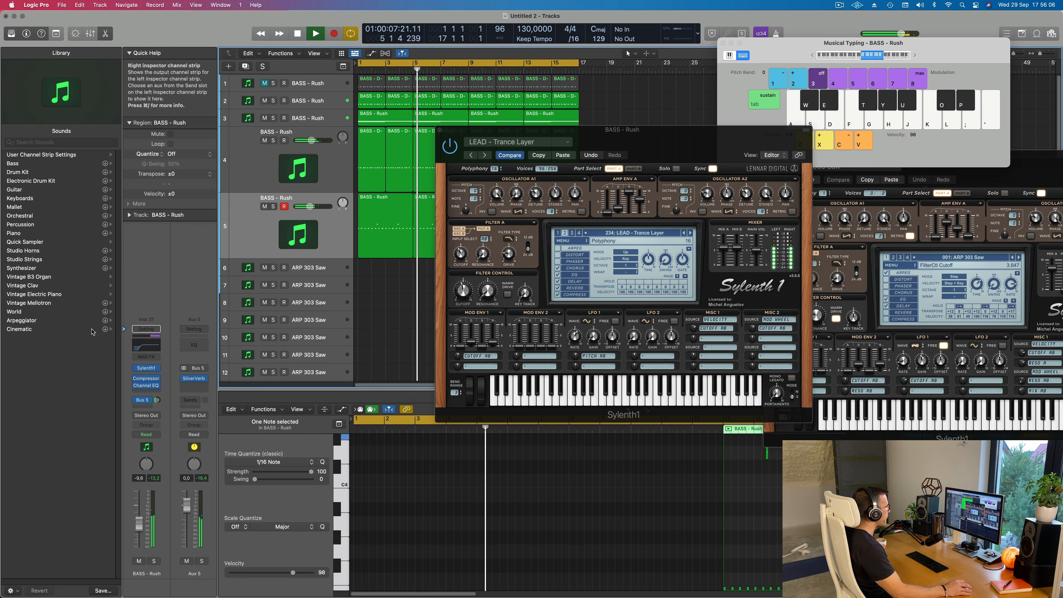
- Replay the loop from bar 1 and audition track 5's Sylenth1 presets backwards from LEAD - Trance Layer to LEAD - Poppiholla
left_click_drag(681, 143, 700, 156)
key("Return")
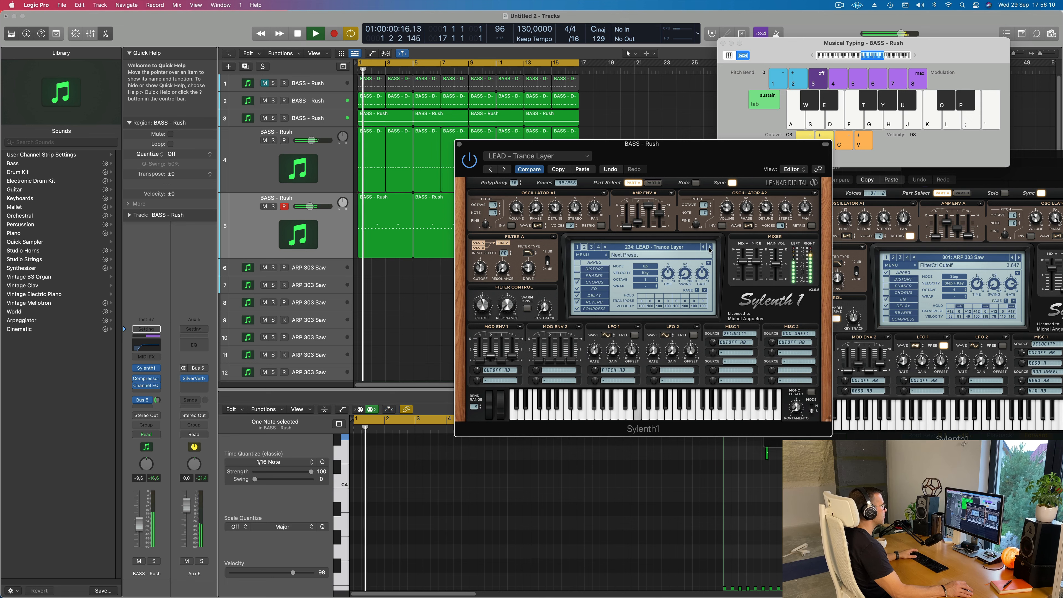
left_click(711, 247)
left_click(704, 247)
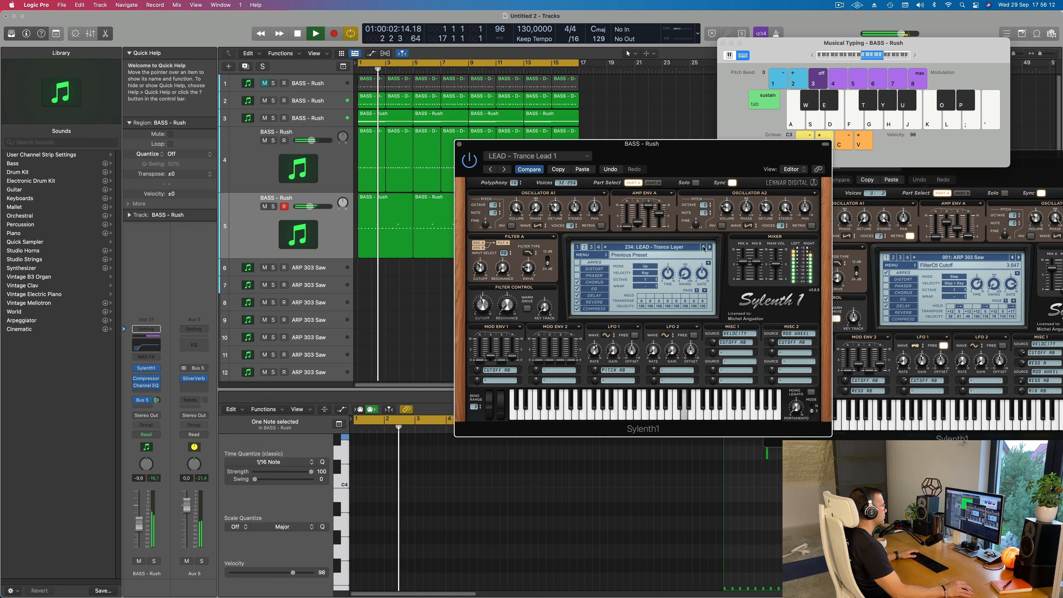
left_click(703, 247)
left_click(703, 247)
left_click(704, 247)
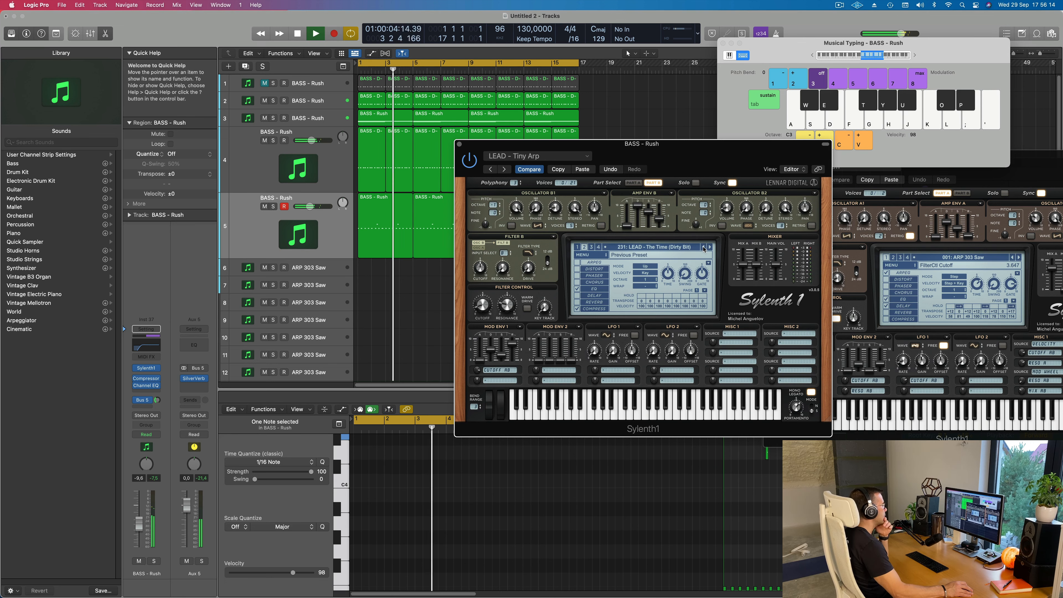
left_click(703, 247)
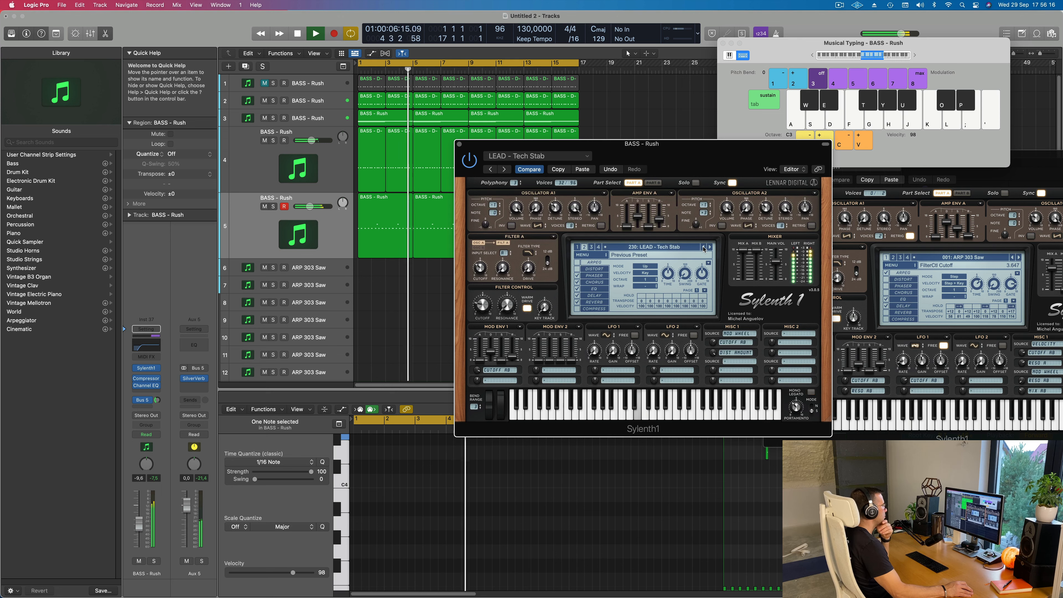
left_click(704, 247)
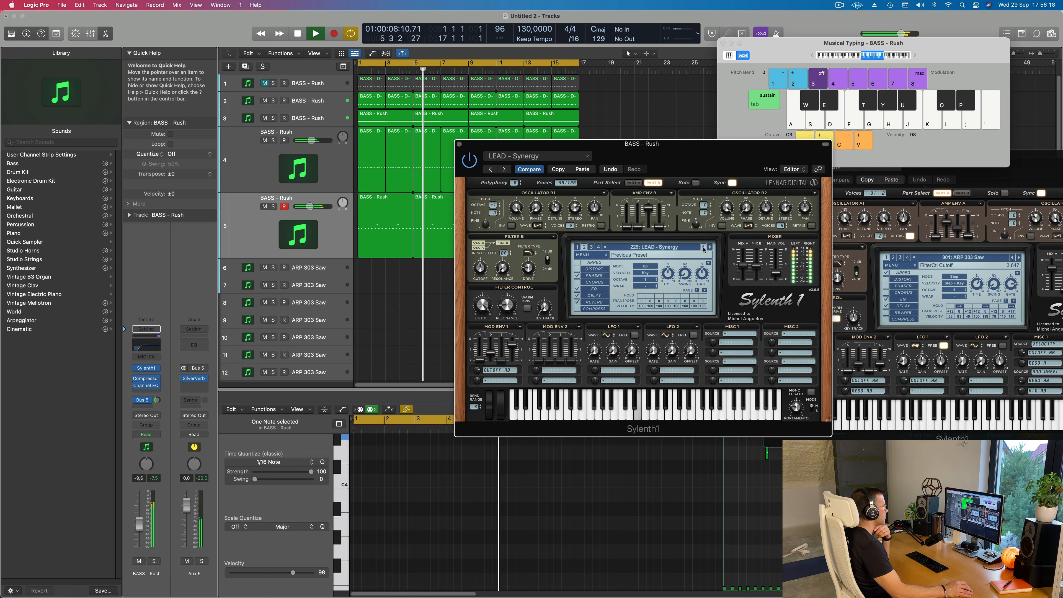
left_click(703, 247)
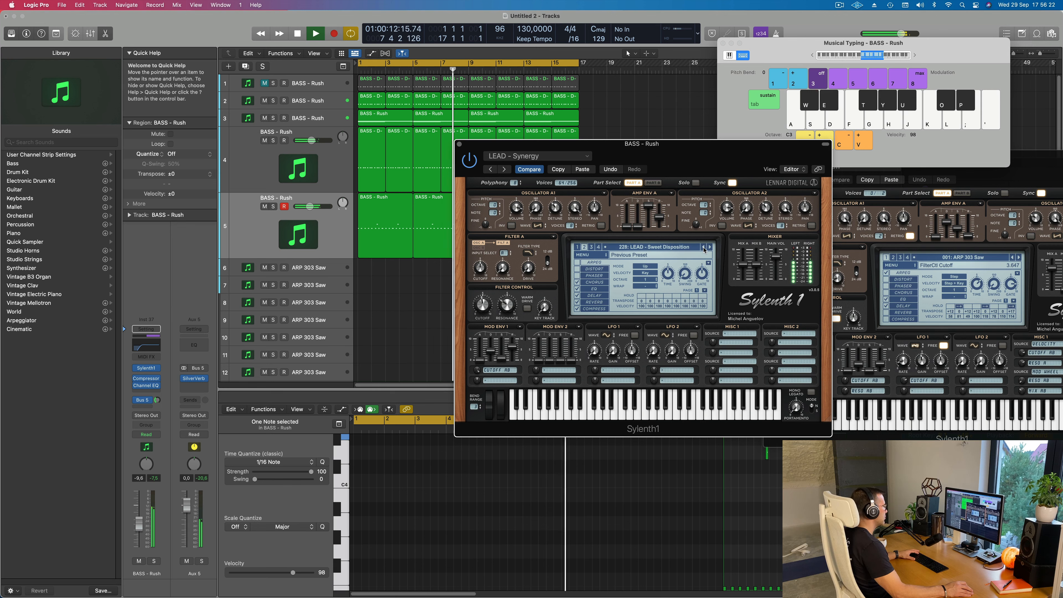
left_click(704, 247)
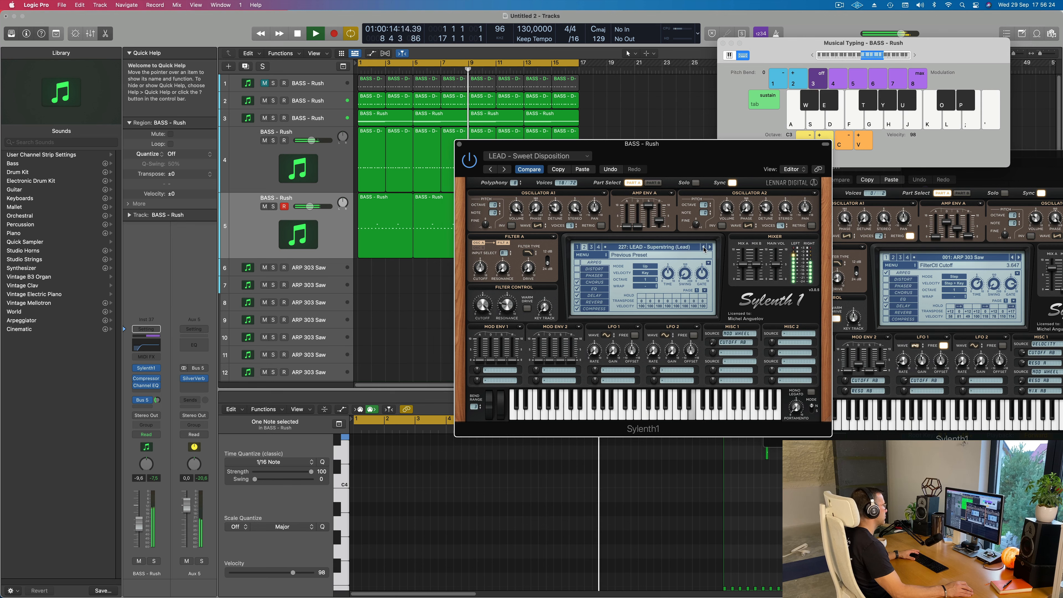
left_click(704, 247)
left_click(703, 247)
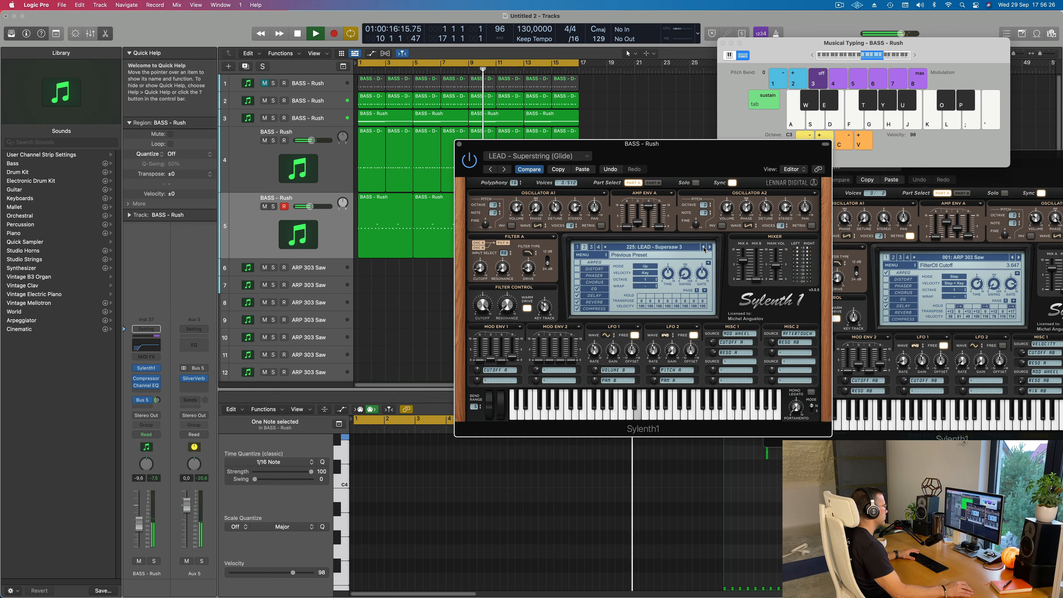
left_click(703, 247)
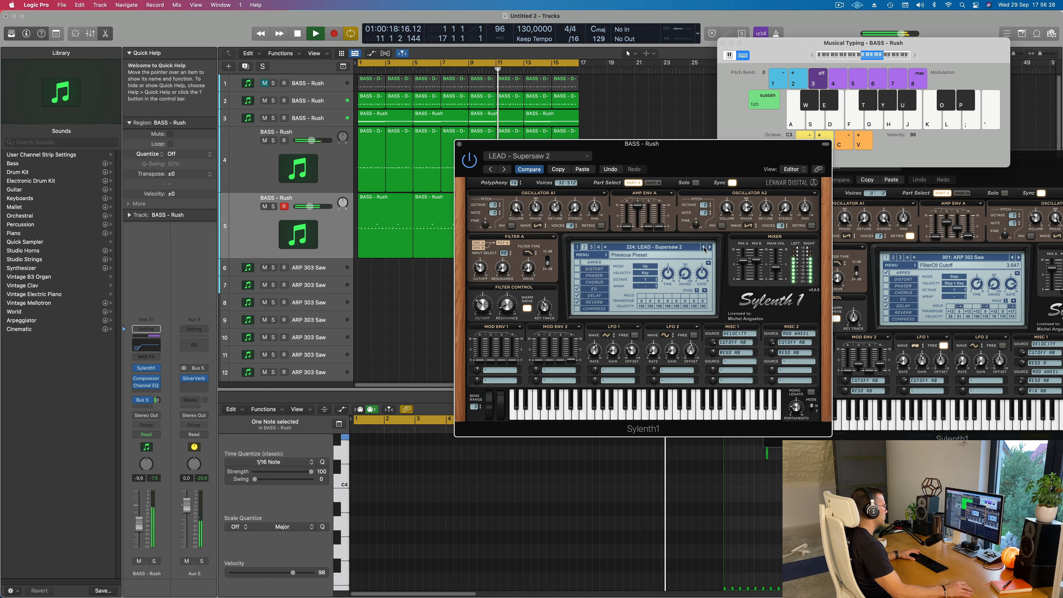
left_click(704, 247)
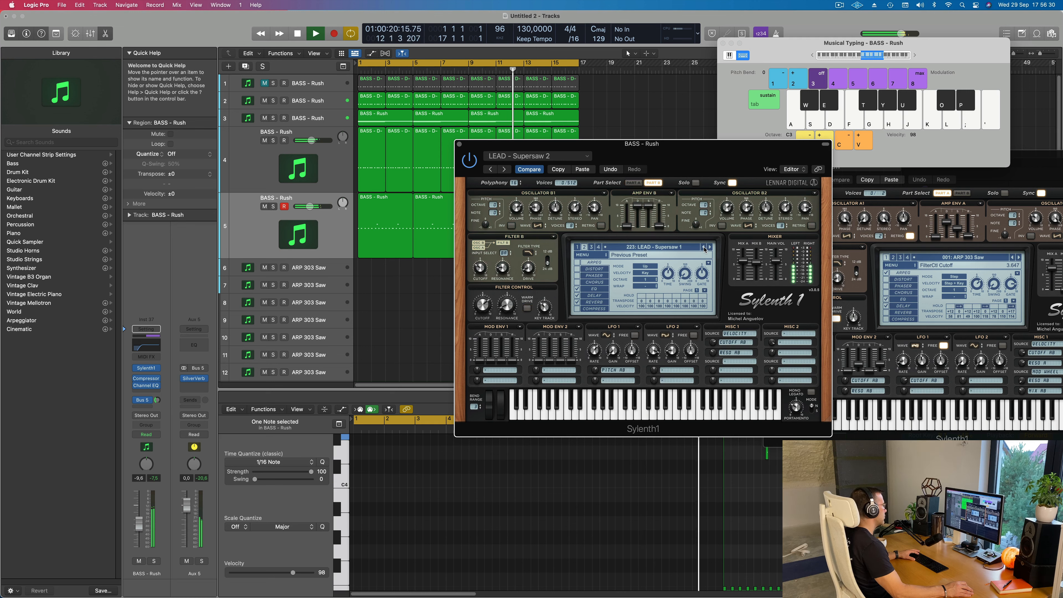
left_click(704, 247)
left_click(704, 247)
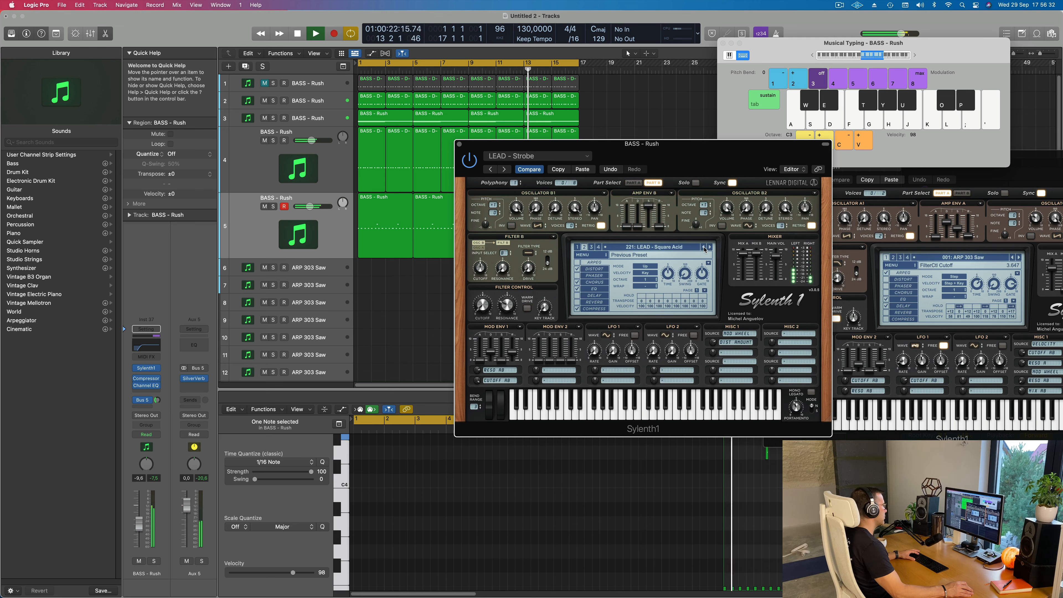
left_click(704, 247)
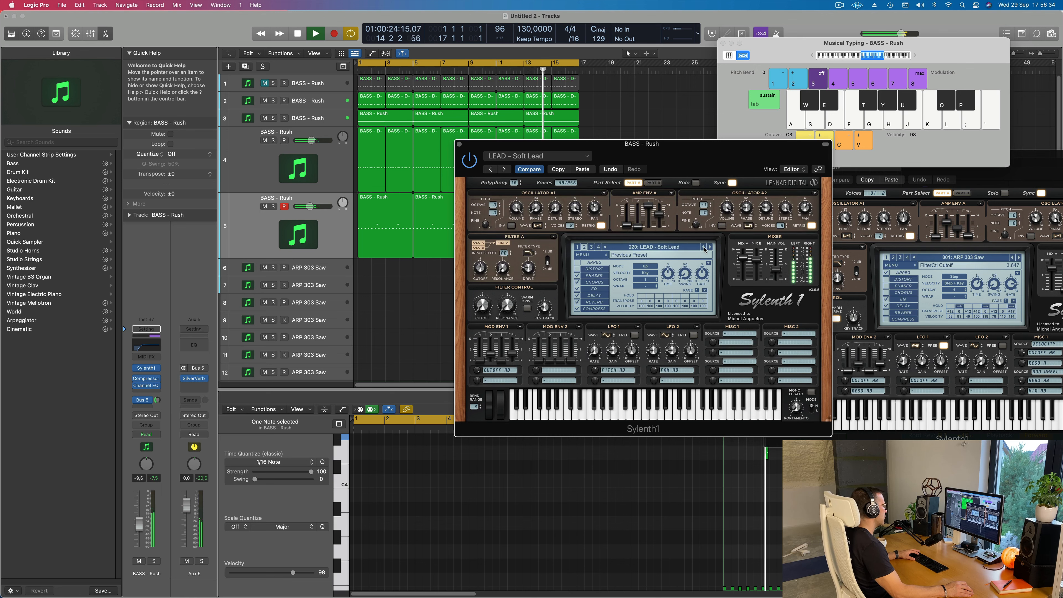
left_click(704, 247)
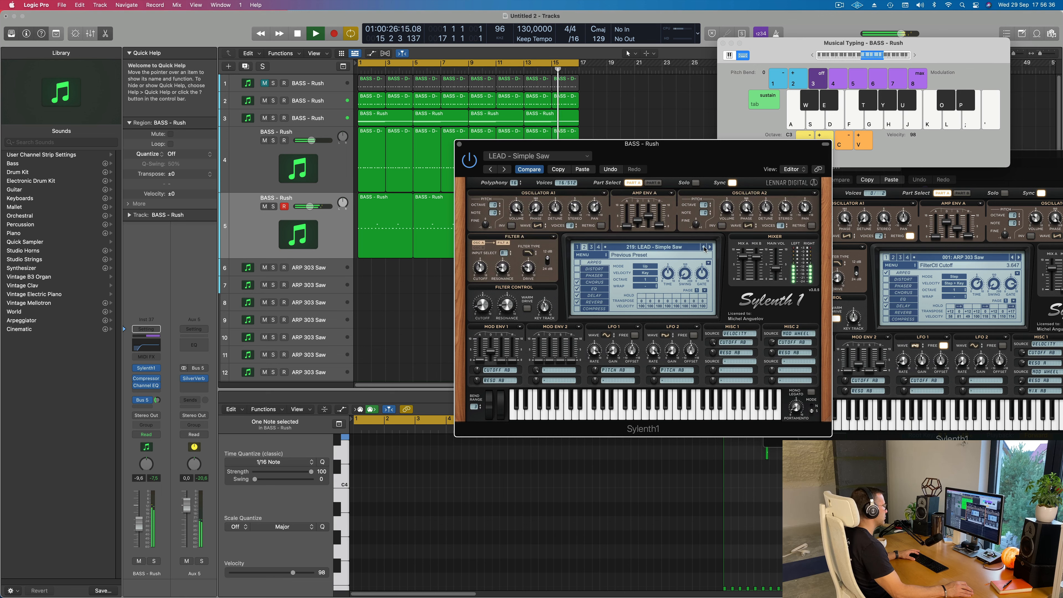
left_click(704, 247)
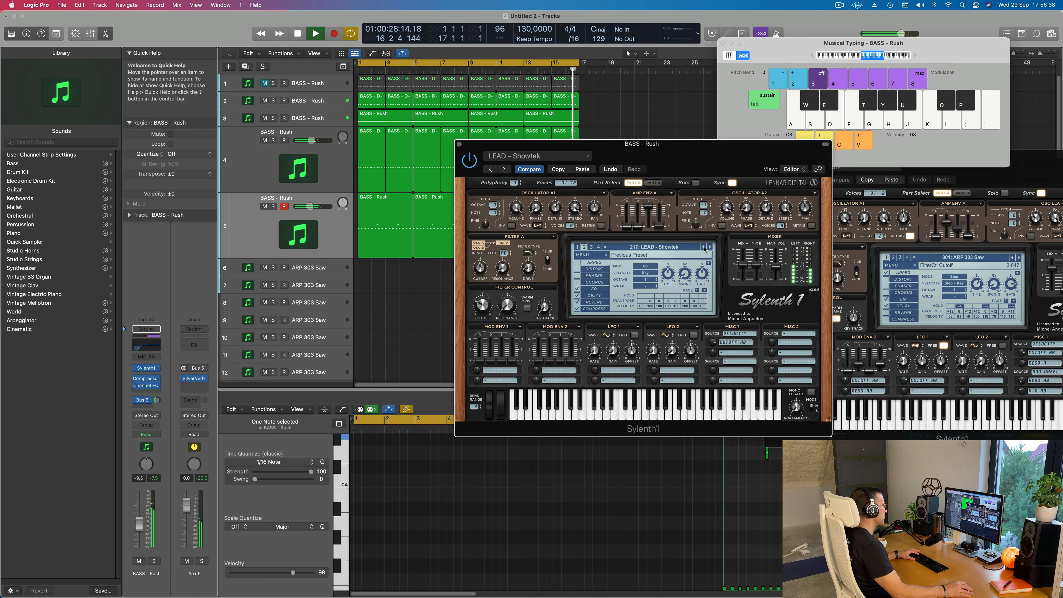
left_click(703, 247)
left_click(703, 247)
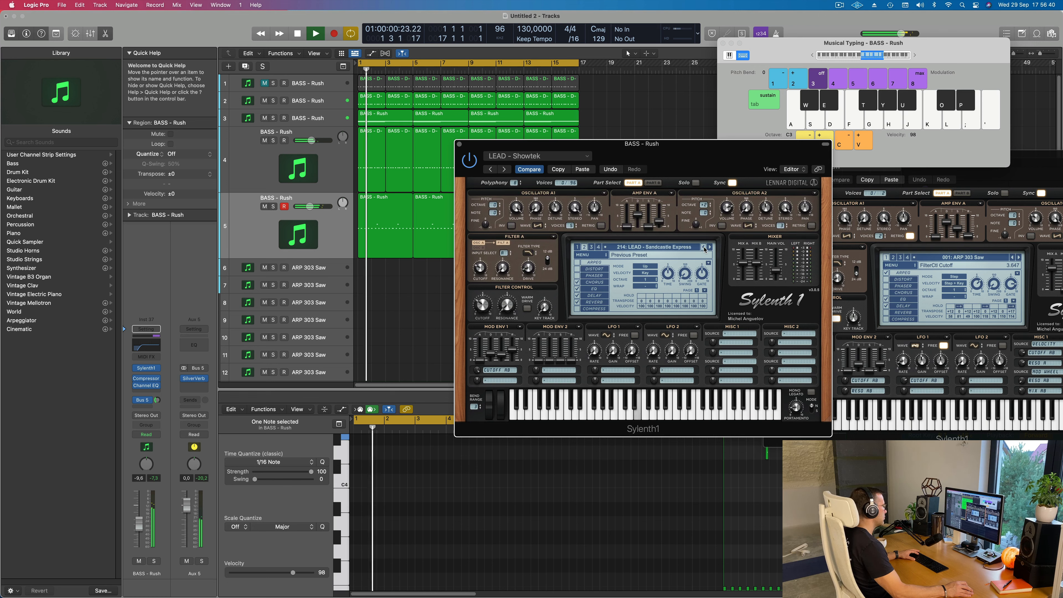
left_click(704, 247)
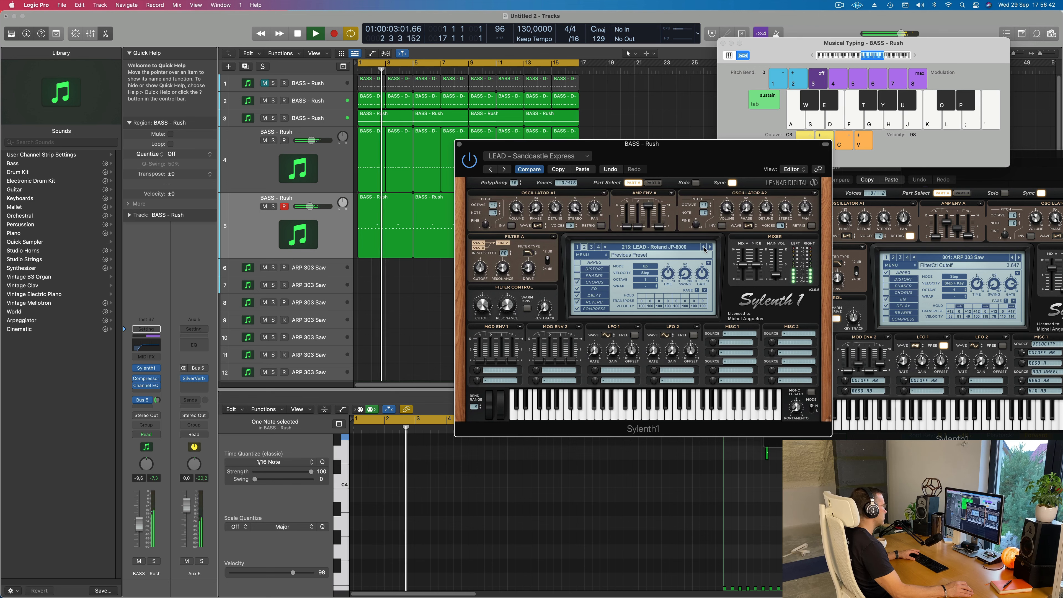
left_click(704, 247)
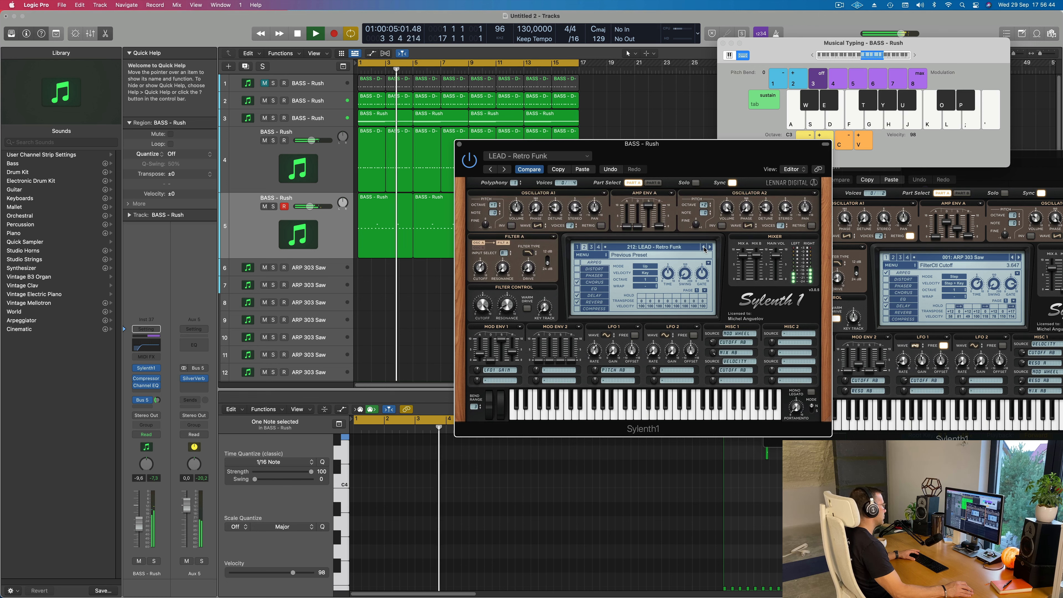
left_click(704, 247)
left_click(703, 247)
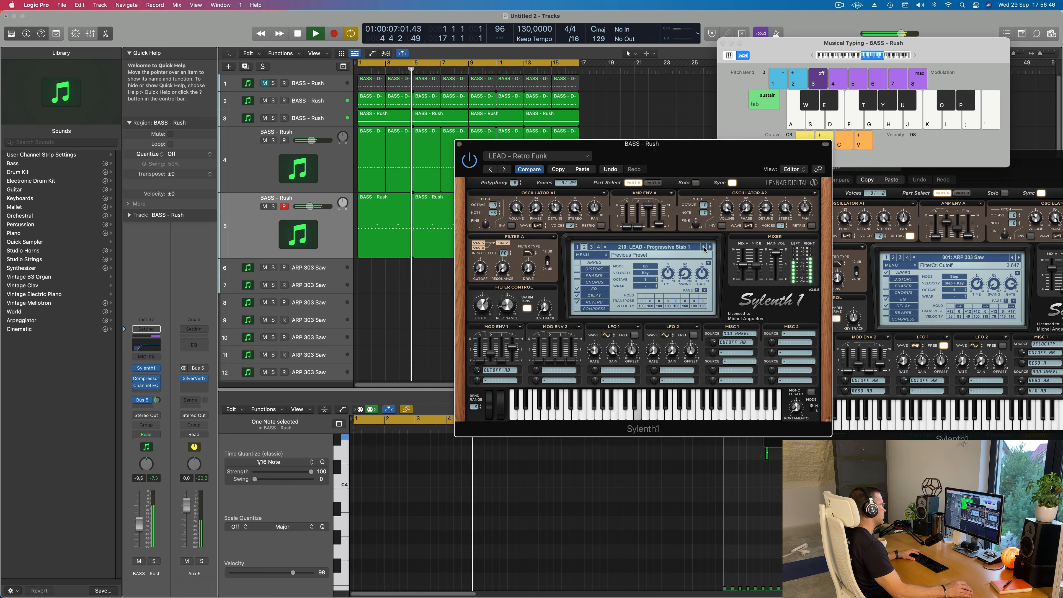
left_click(704, 247)
left_click(703, 247)
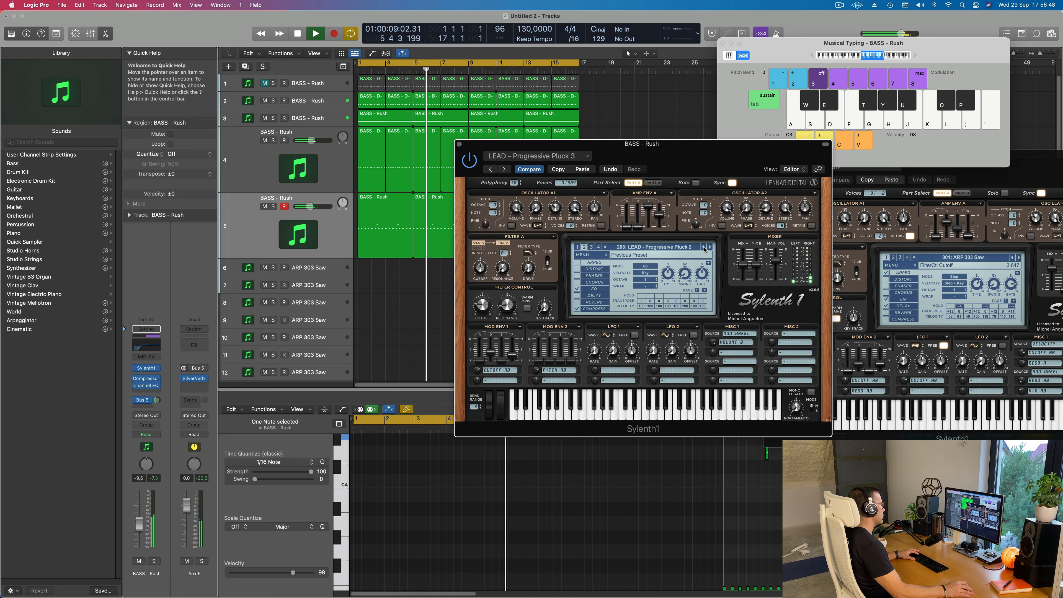
left_click(703, 247)
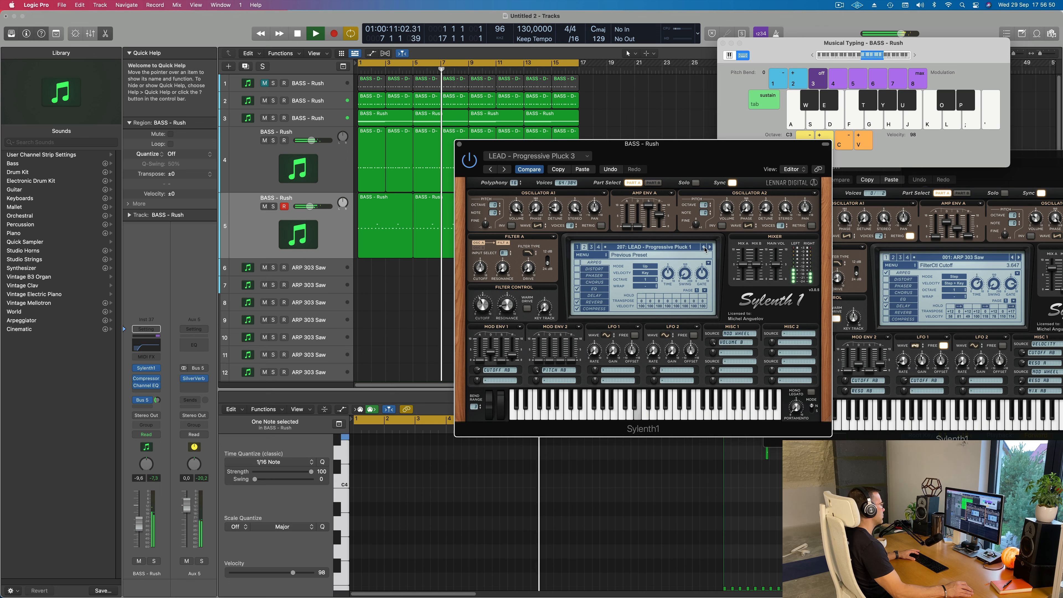
left_click(704, 247)
left_click(704, 247)
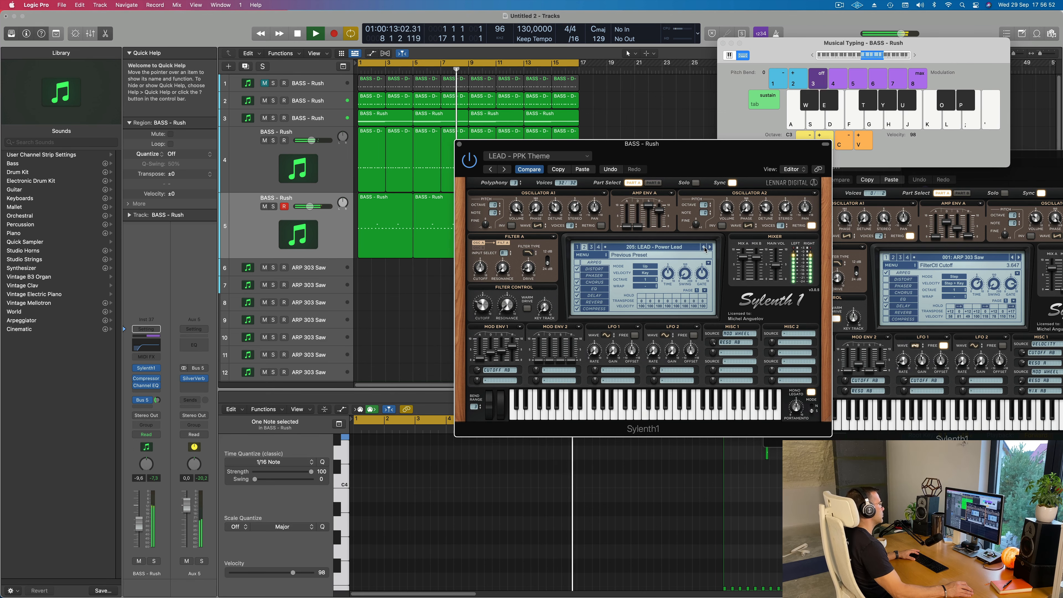
left_click(704, 247)
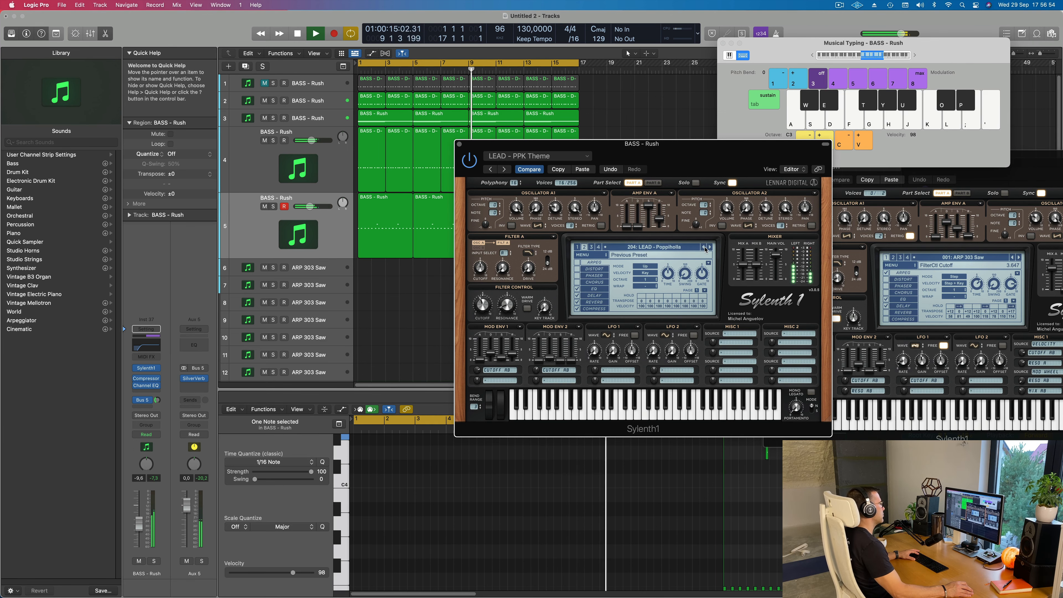
- Audition track 5's Sylenth1 presets backwards from LEAD - Poppiholla to LEAD - Lost Connection while the loop plays
left_click_drag(731, 167, 700, 179)
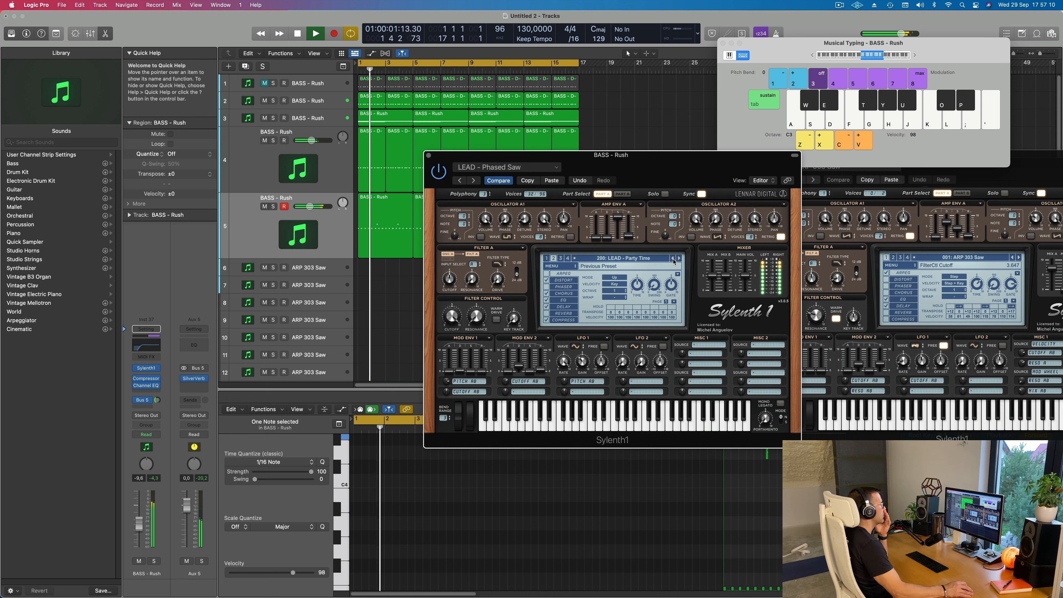
left_click(672, 259)
left_click(673, 259)
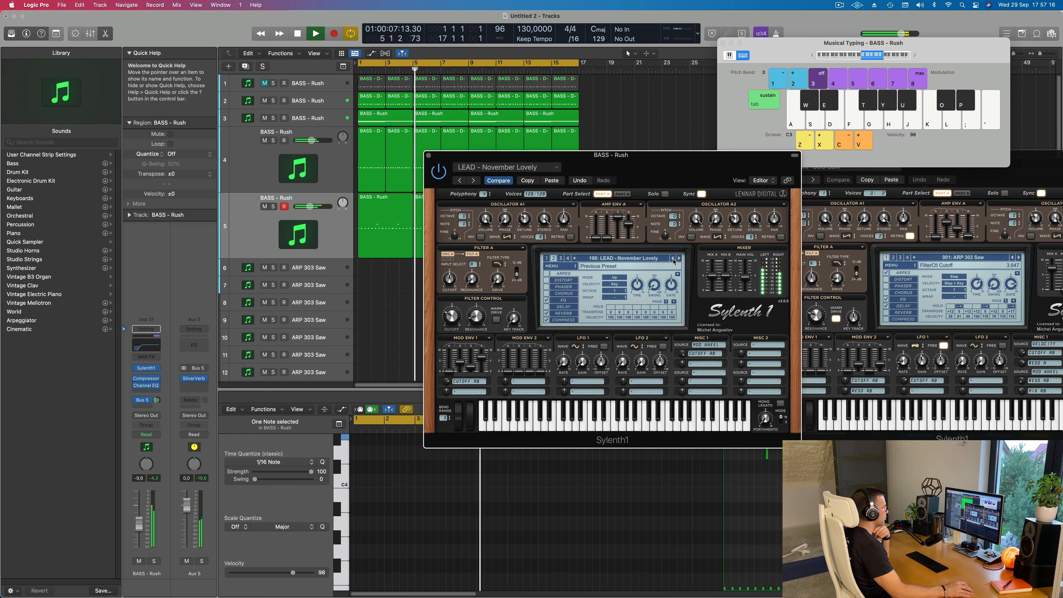
left_click(672, 259)
left_click(673, 259)
left_click(673, 259)
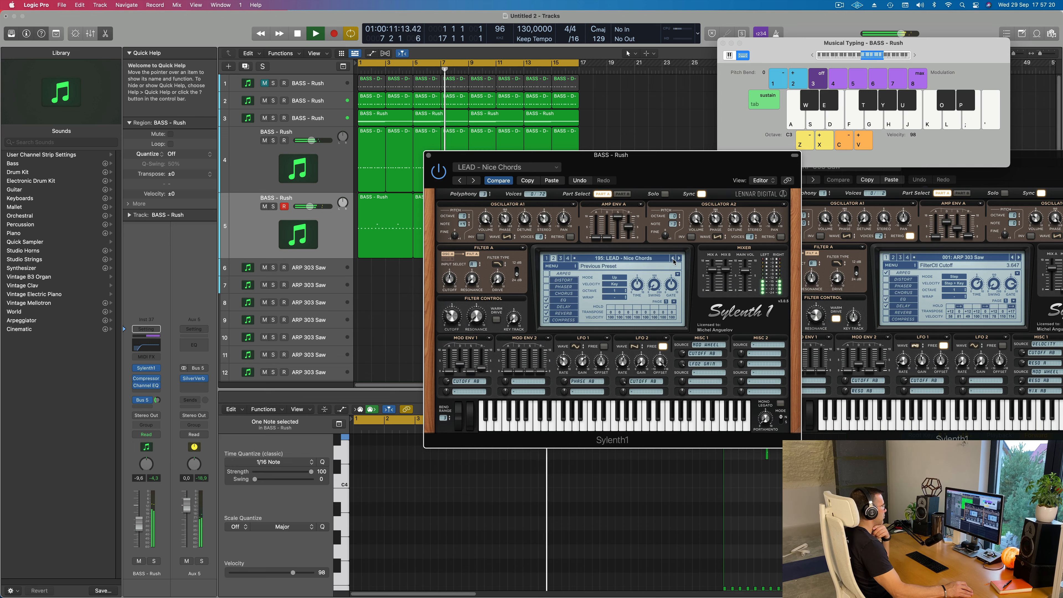
left_click(673, 258)
left_click(672, 259)
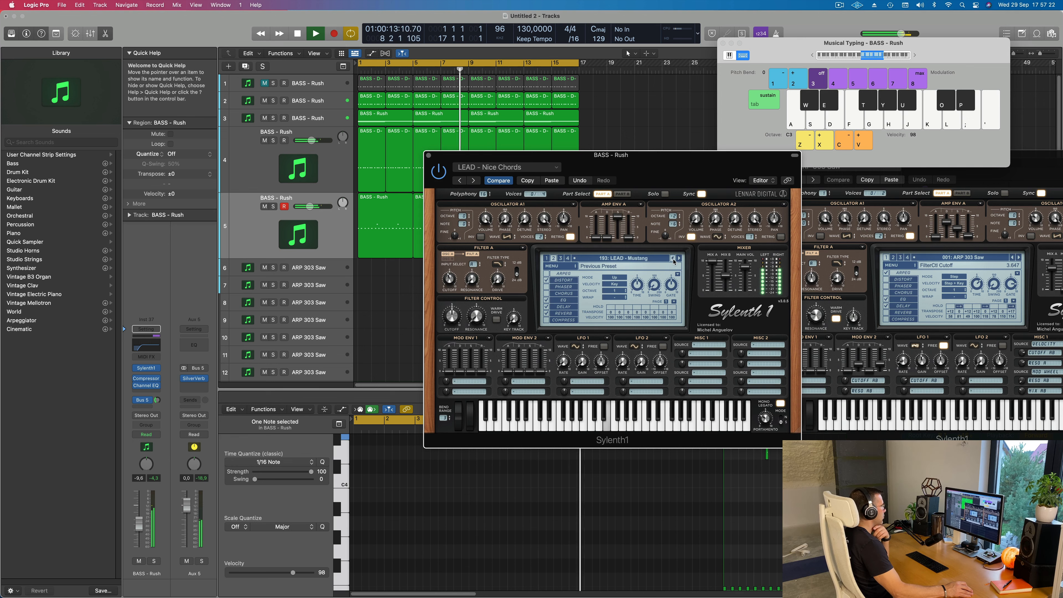
left_click(673, 259)
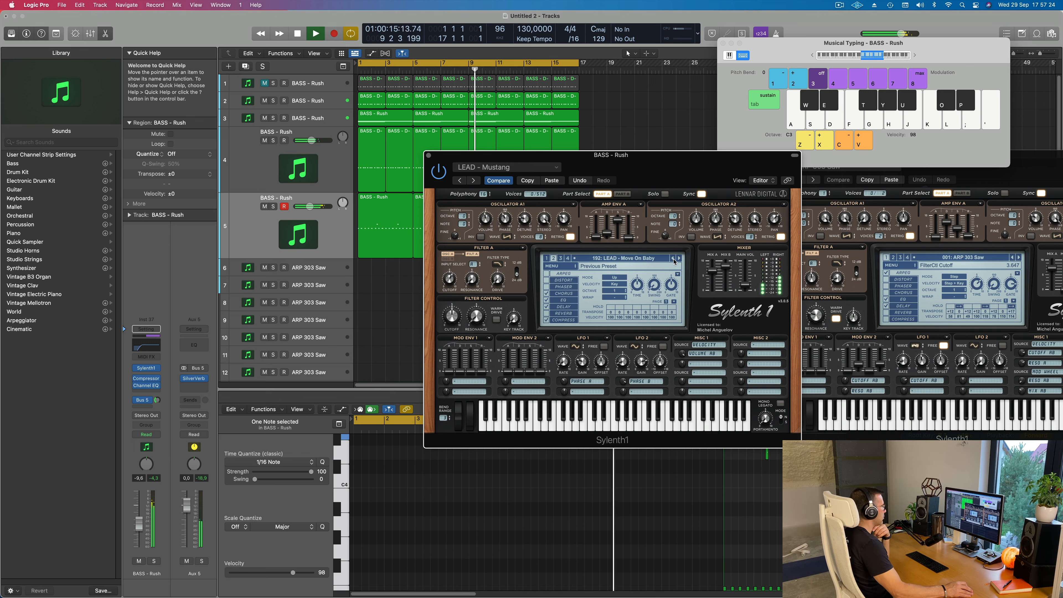
left_click(673, 258)
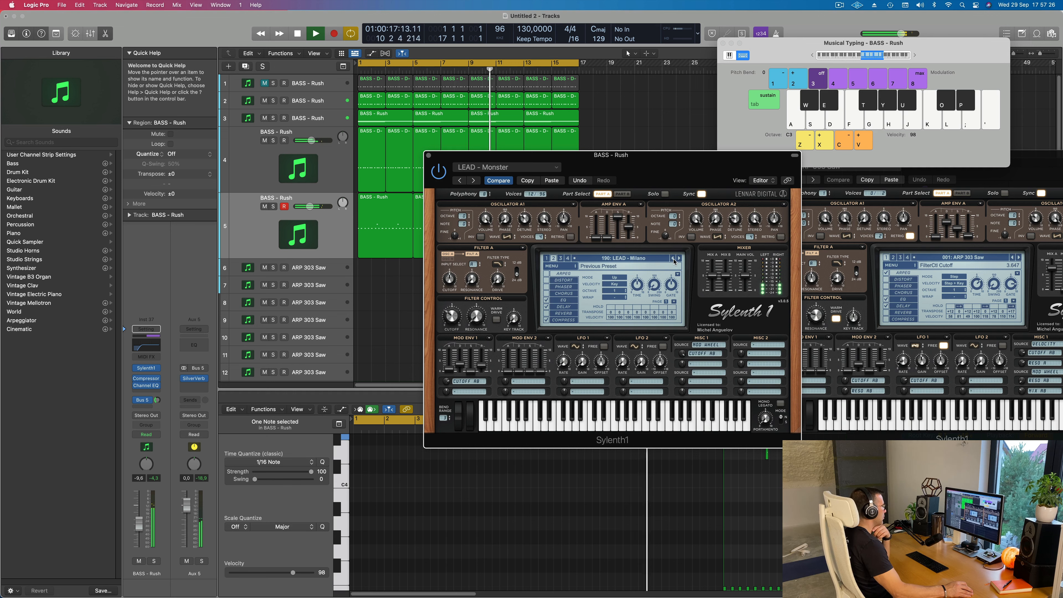
left_click(672, 259)
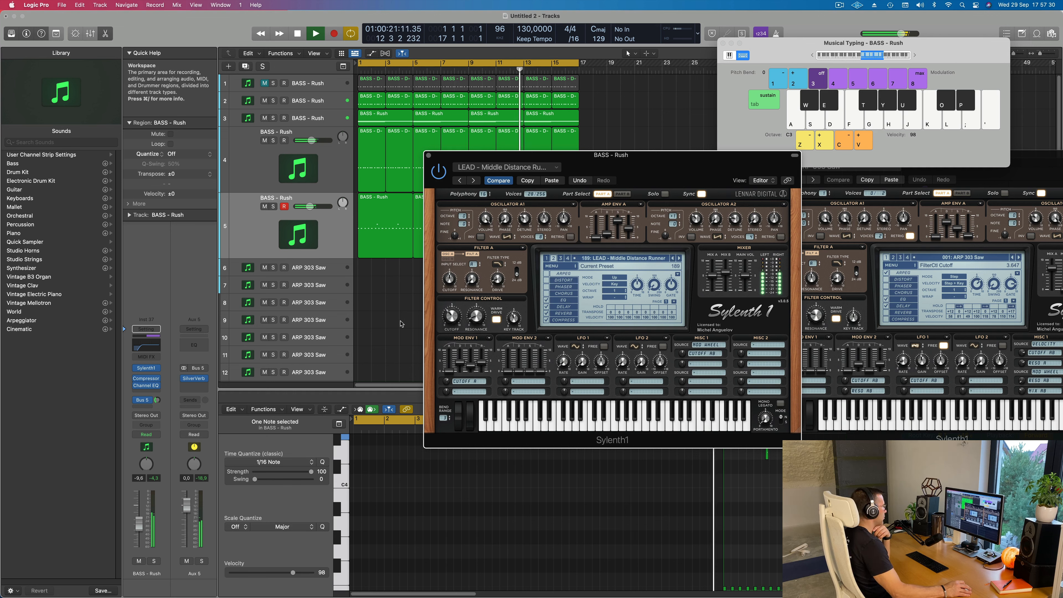
left_click(673, 259)
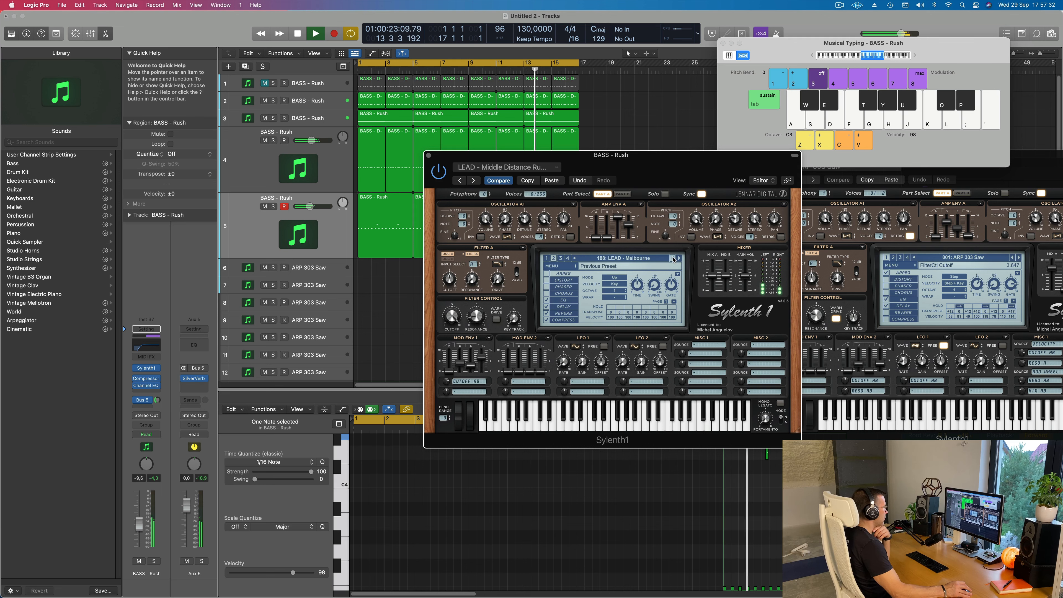
left_click(673, 259)
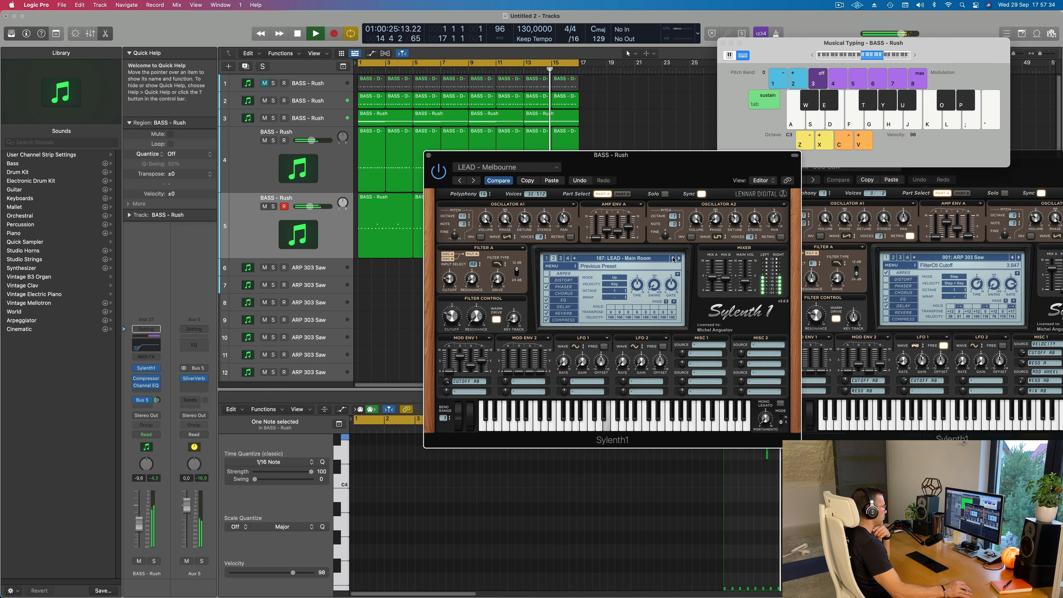
left_click(673, 259)
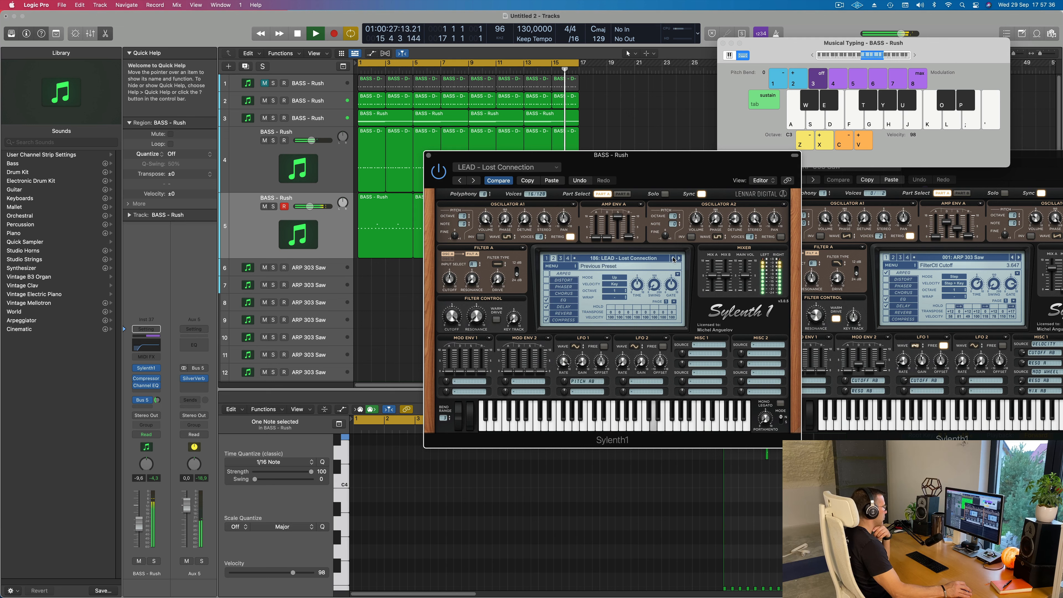
- Paste the copied LEAD - Poppiholla settings back into track 5's Sylenth1 and close its window
left_click(551, 180)
mouse_move(446, 160)
left_mouse_down()
mouse_move(259, 143)
mouse_move(442, 154)
left_mouse_up()
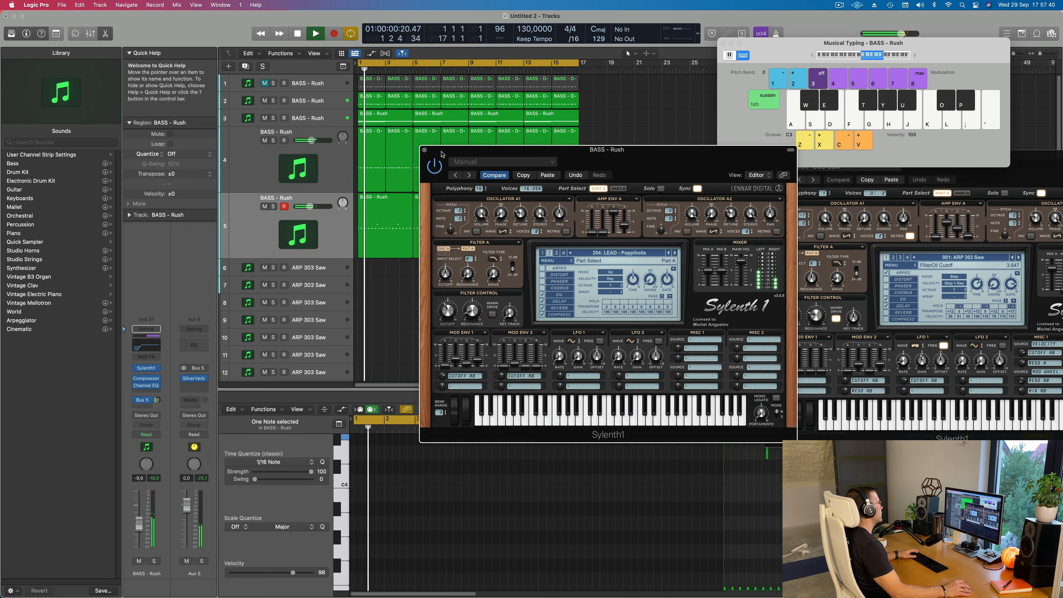
left_click(425, 151)
- Replay the loop from bar 1, set track 5's volume to -7.8 dB and slightly raise its Bus 5 send
key("Return")
left_click(328, 235)
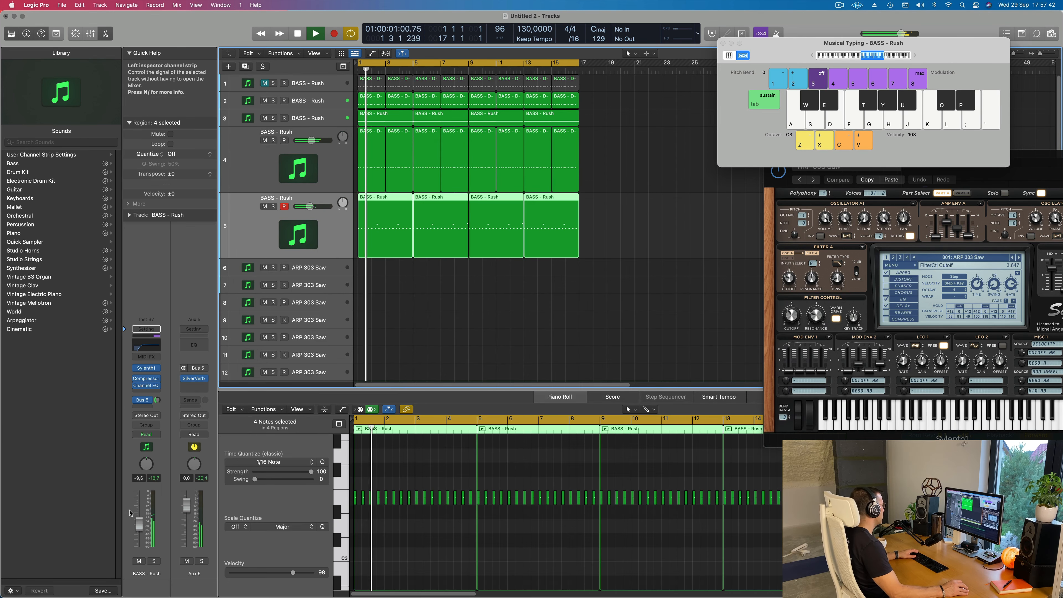
left_click_drag(139, 524, 139, 521)
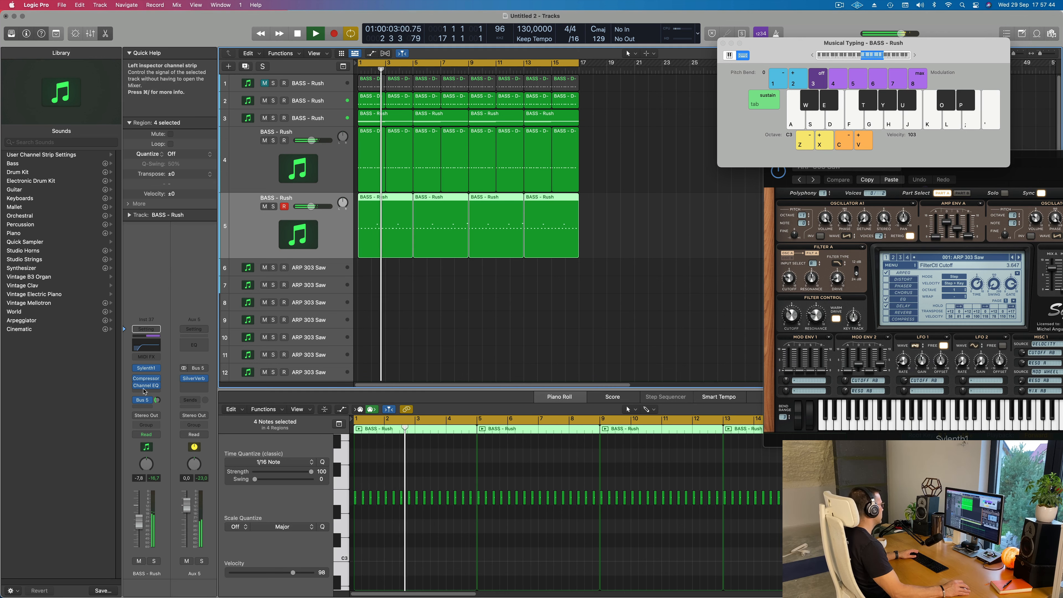
left_click_drag(157, 400, 157, 397)
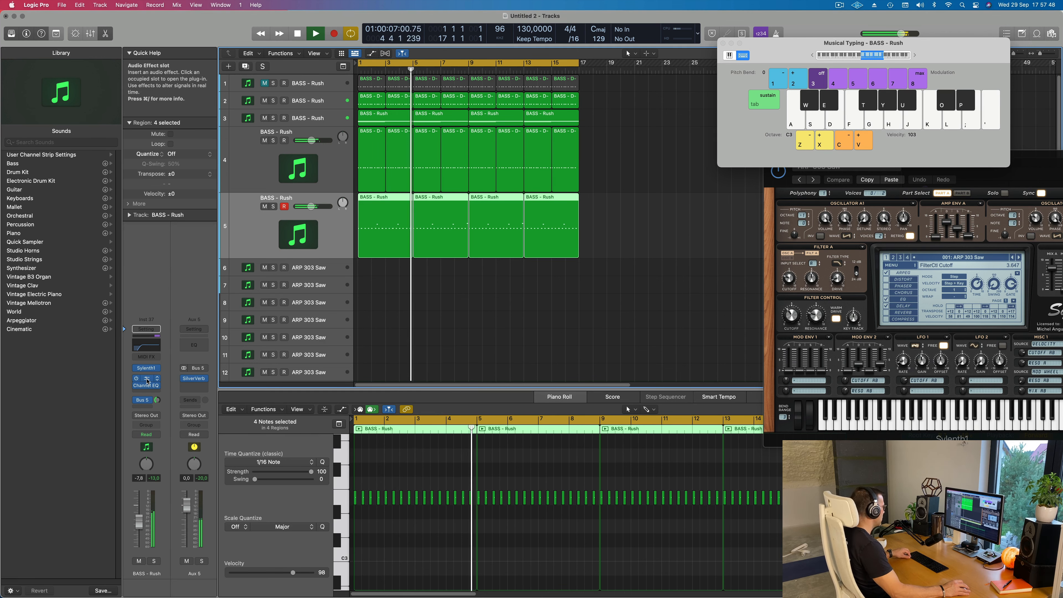
- Copy track 5's Compressor onto Aux 5 after SilverVerb, open it and briefly solo Aux 5 to check the reverb
left_click_drag(147, 379, 197, 389)
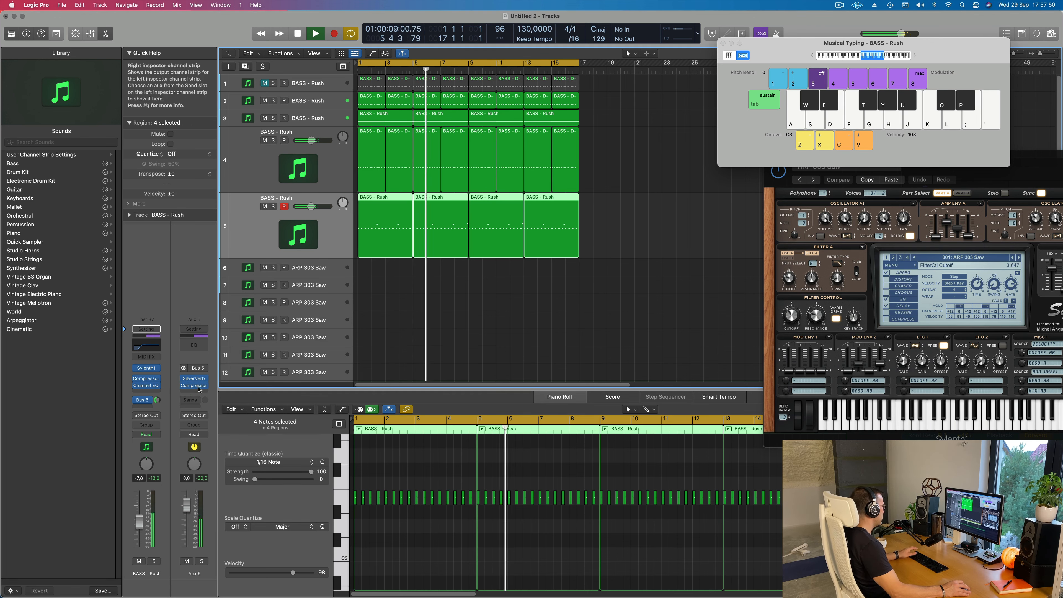
left_click(198, 387)
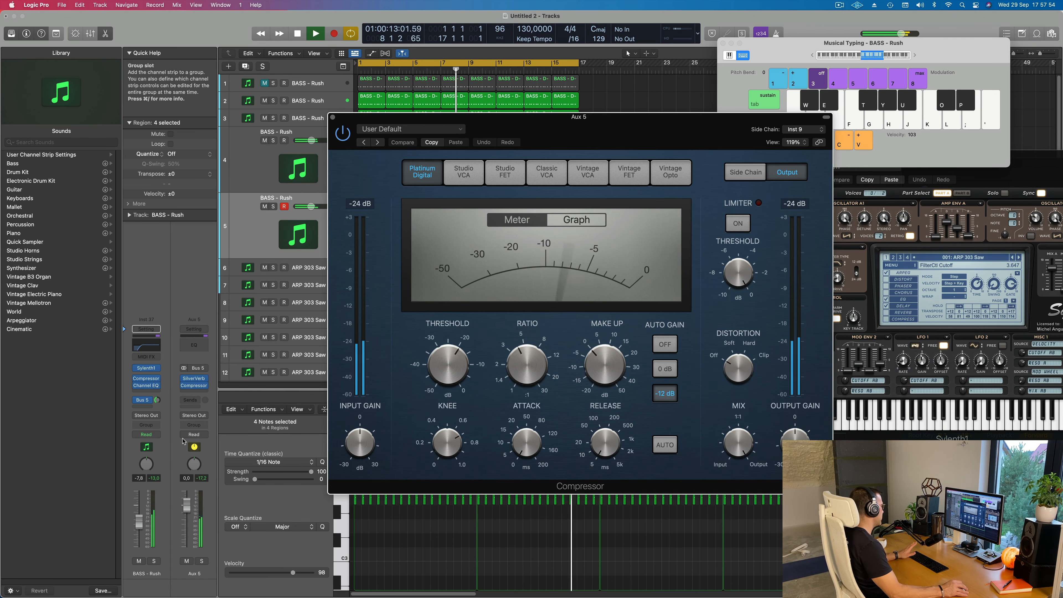
left_click(202, 561)
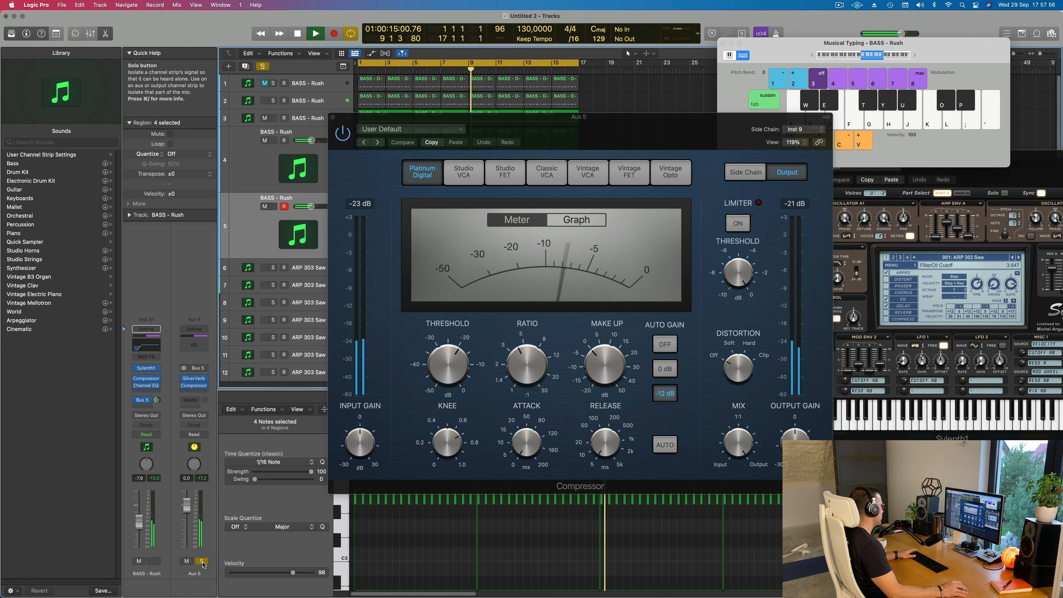
left_click(201, 562)
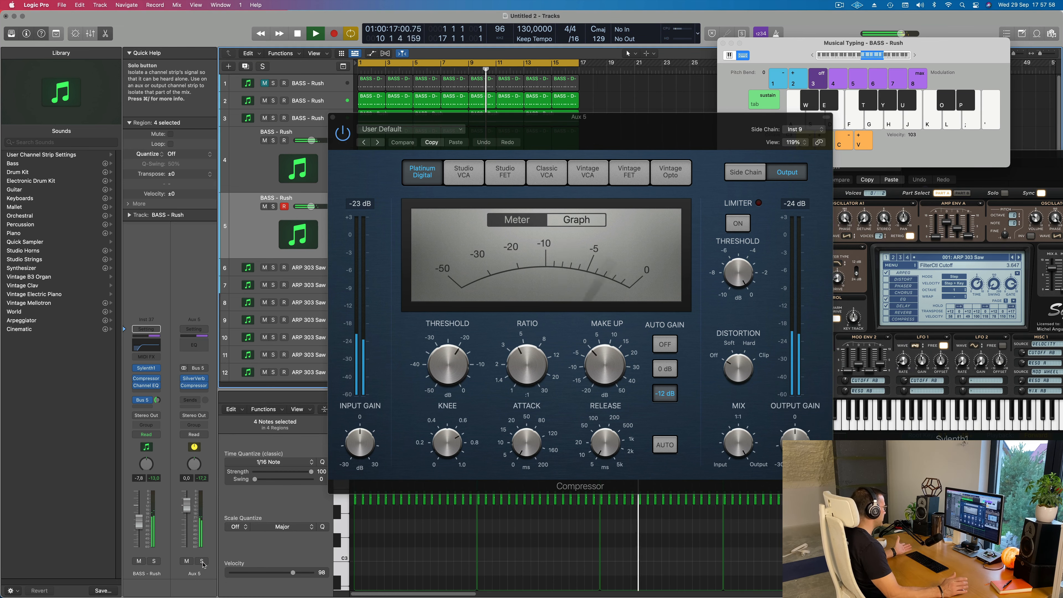
- Add a Channel EQ to Aux 5 with a low cut at 328 Hz, 18 dB/Oct, and the third band at 120 Hz
left_click(194, 345)
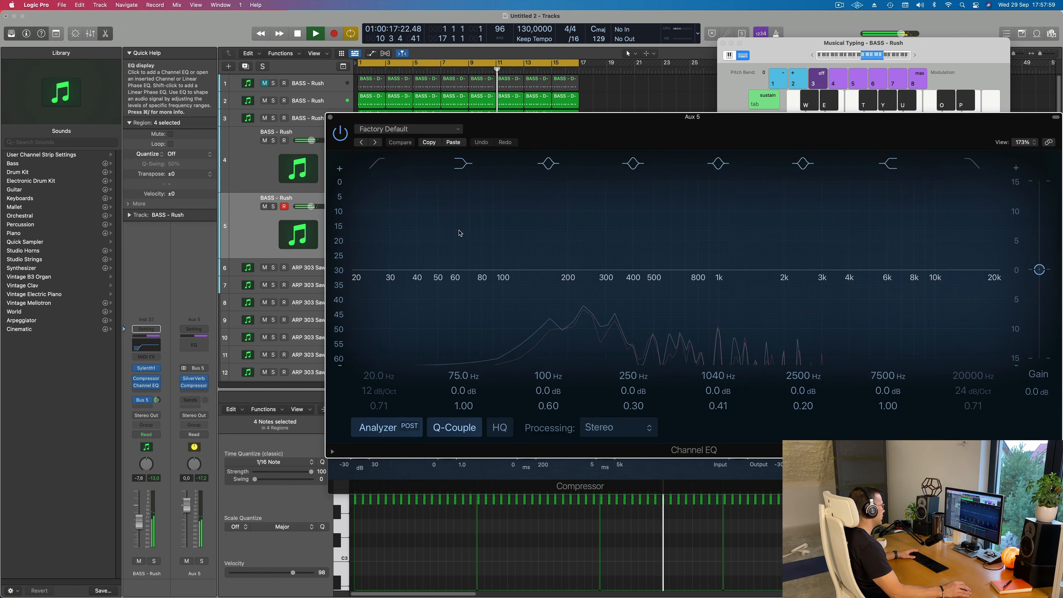
left_click(377, 166)
left_click_drag(532, 233, 549, 233)
left_click_drag(392, 275, 617, 283)
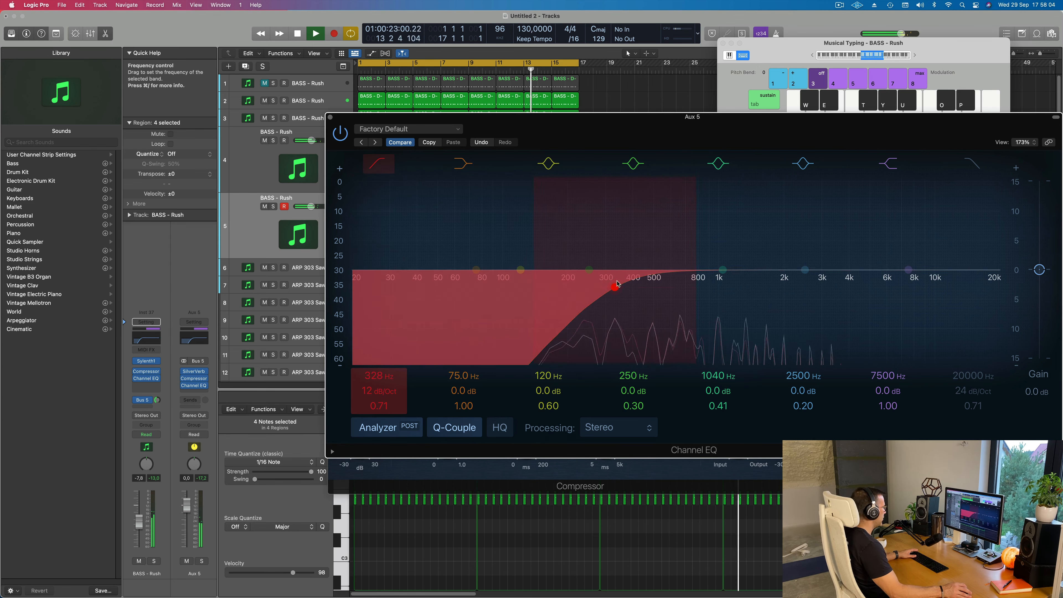
left_click_drag(378, 391, 378, 385)
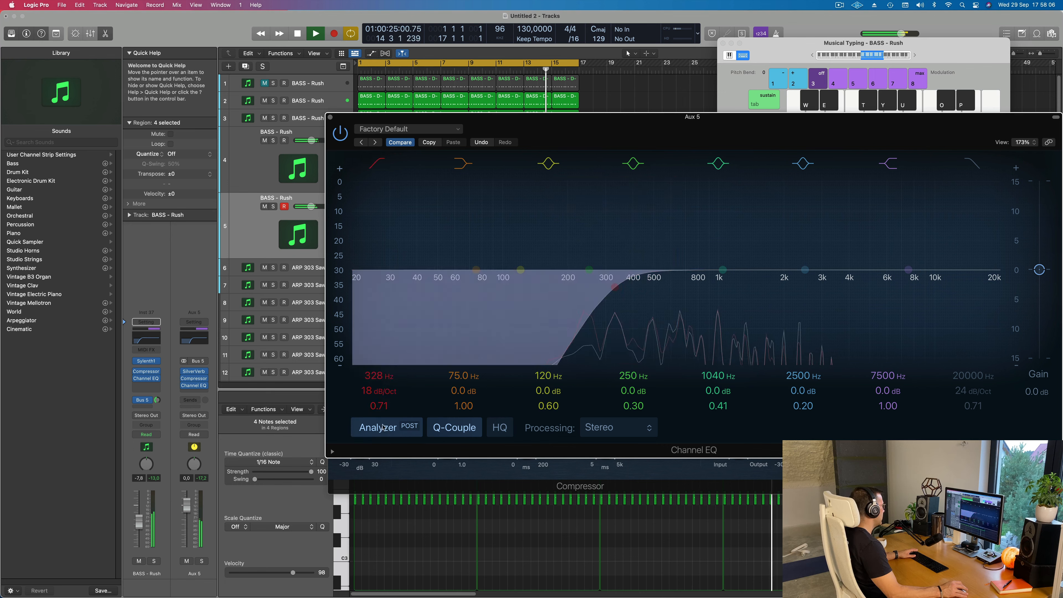
- Set the output gain of Aux 5's Compressor to +9.5 dB during playback and close the Aux 5 plug-in windows
left_click(195, 379)
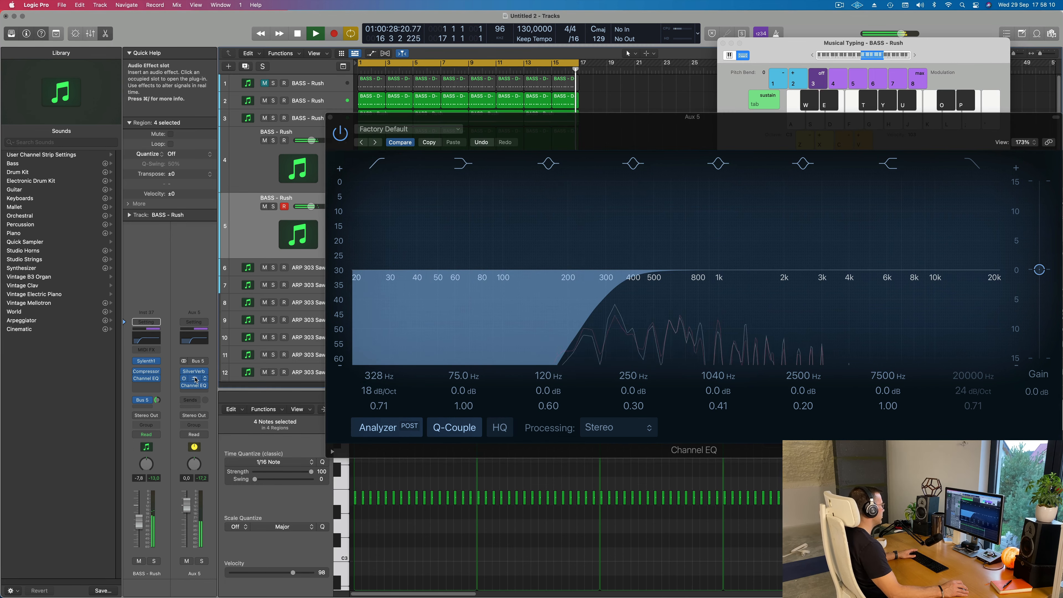
left_click(195, 379)
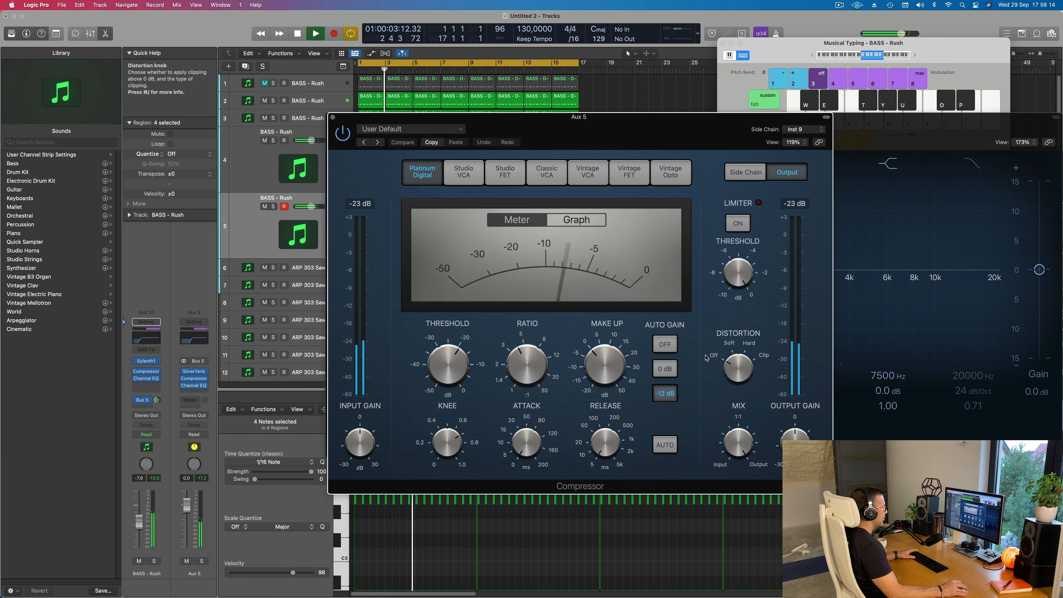
key("space")
key("space")
left_click_drag(799, 421, 800, 418)
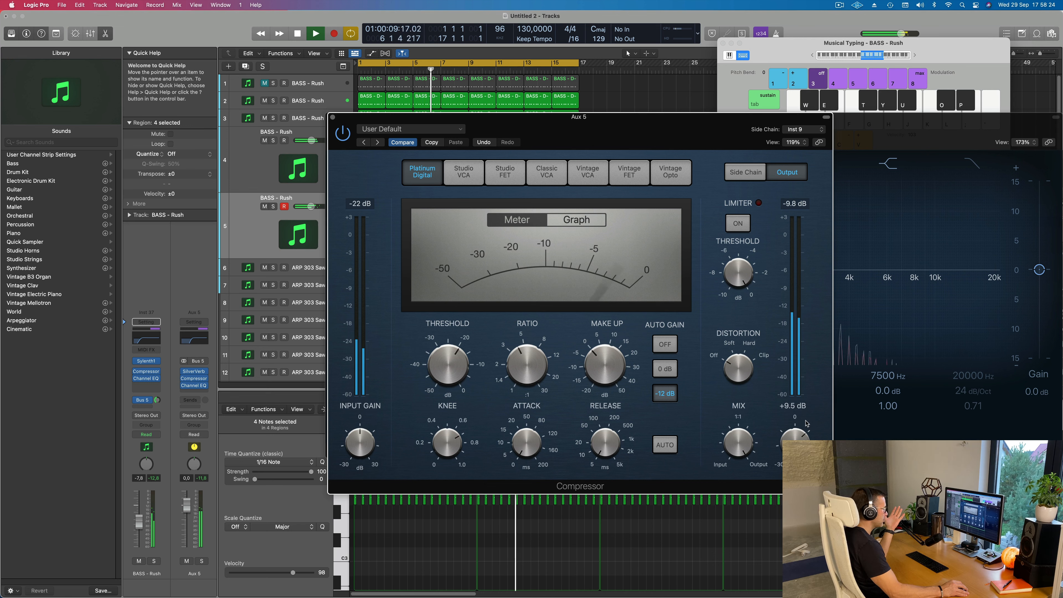
scroll(805, 438, "up", 1)
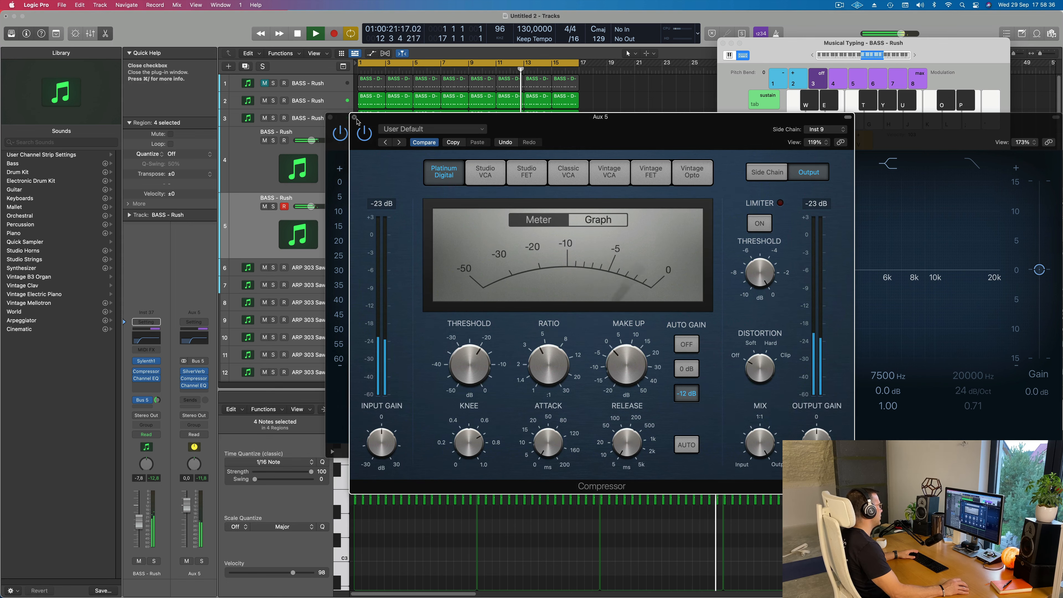
left_click(333, 116)
left_click_drag(349, 118, 357, 120)
left_click(338, 119)
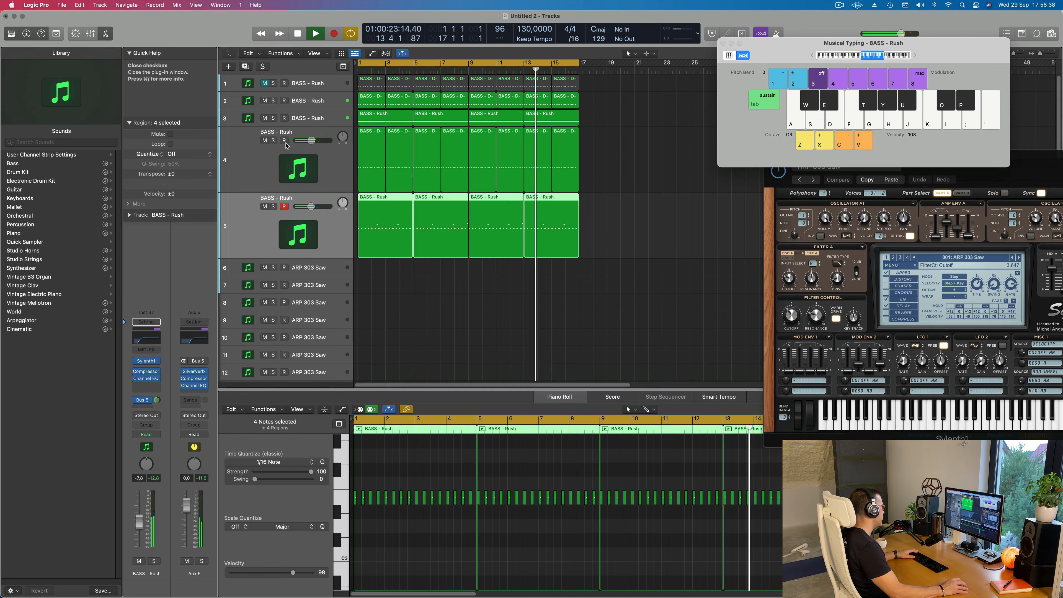
scroll(416, 285, "down", 5)
scroll(425, 281, "up", 5)
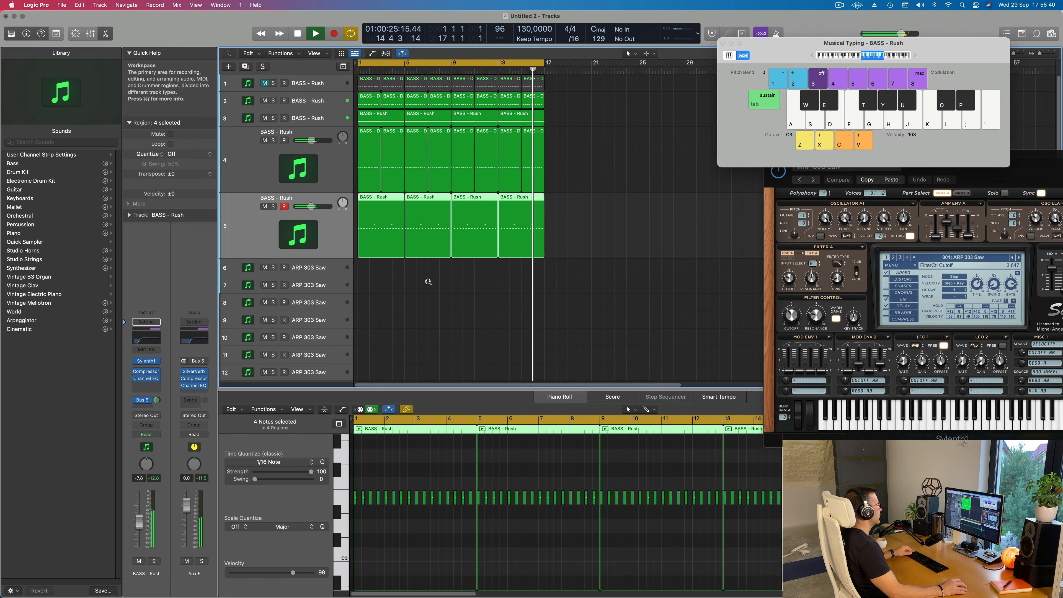
- Duplicate the fifth BASS - Rush track with its channel settings to create a new empty track directly below it
scroll(431, 281, "down", 1)
scroll(434, 284, "left", 3)
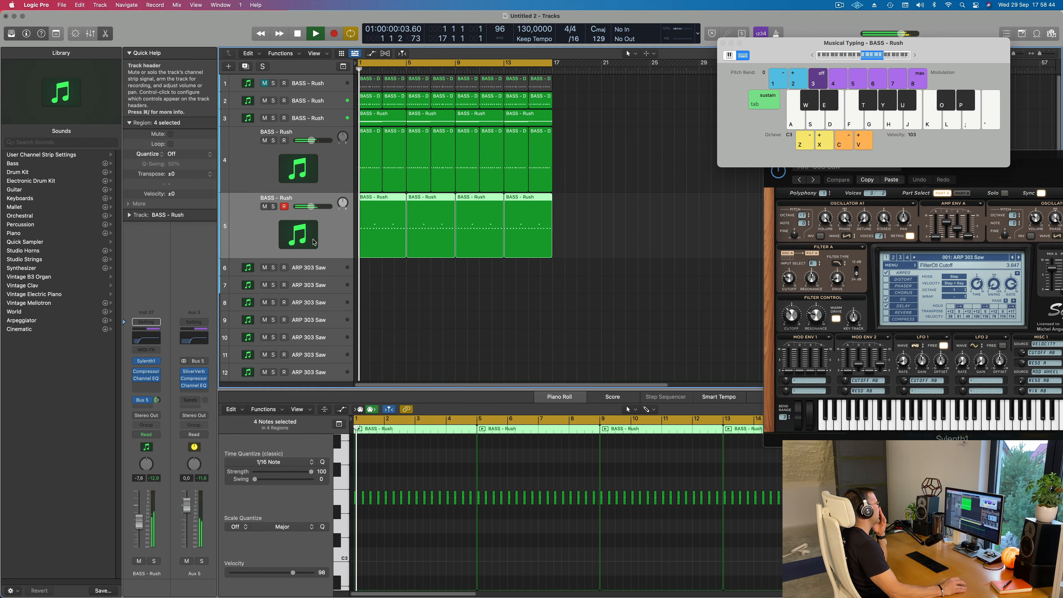
left_click(245, 66)
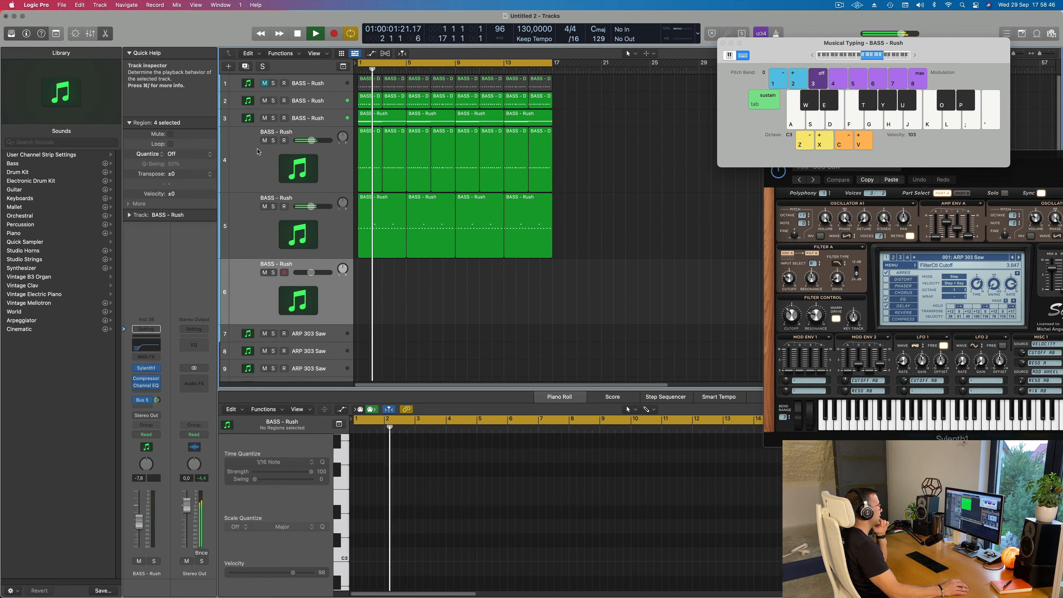
- Copy the first four-bar region of track 3 to bar 1 of track 6 and stop playback
left_click(312, 119)
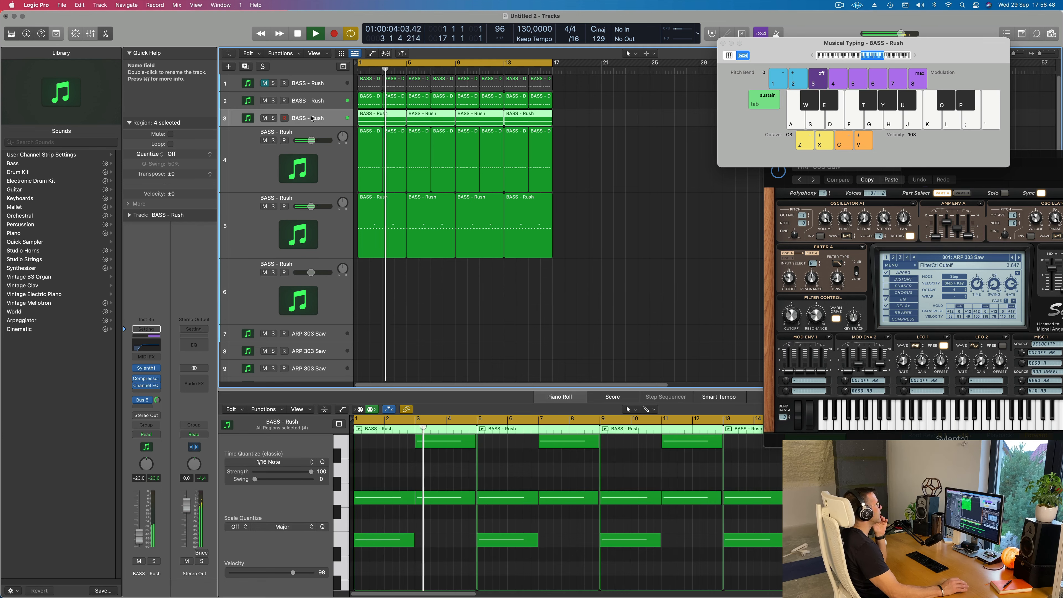
left_click(369, 122)
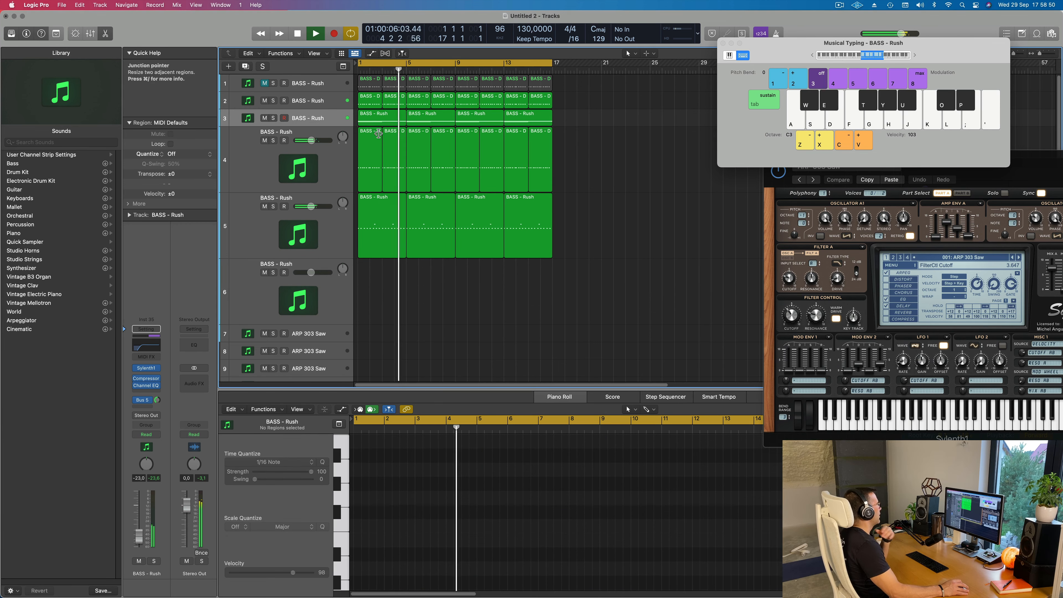
left_click_drag(369, 123, 367, 308)
key("space")
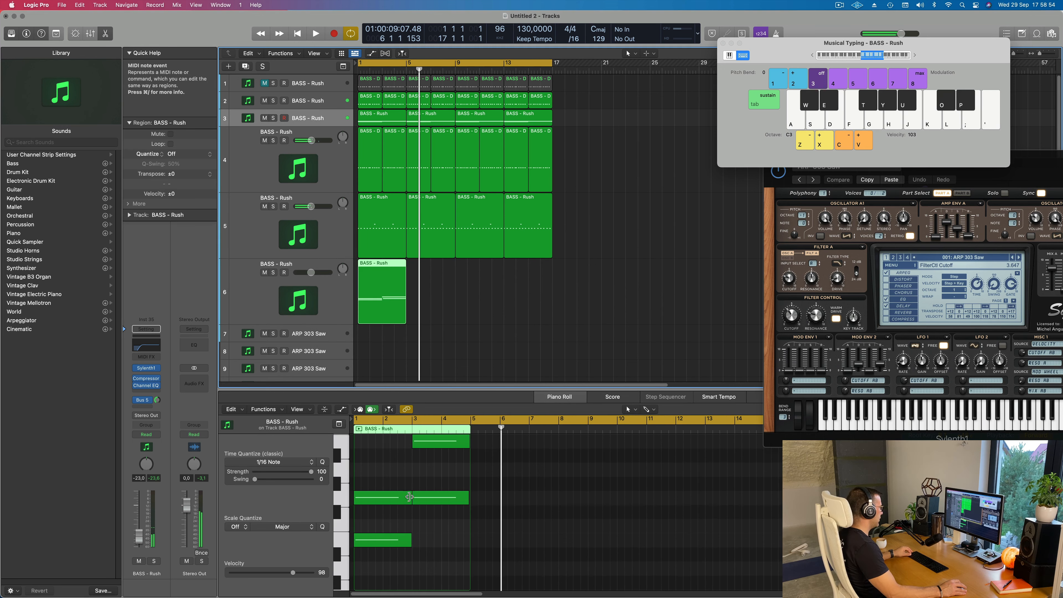
- Delete the lower note in both the first and second half of the copied four-bar region on track 6
scroll(388, 494, "down", 2)
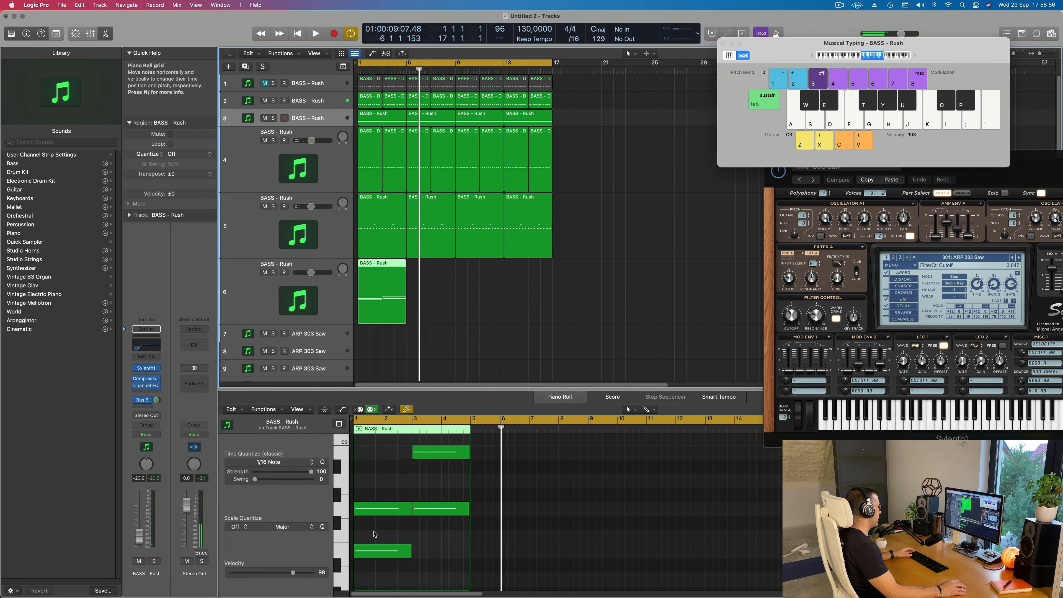
left_click(379, 549)
key("Delete")
left_click(439, 508)
key("Delete")
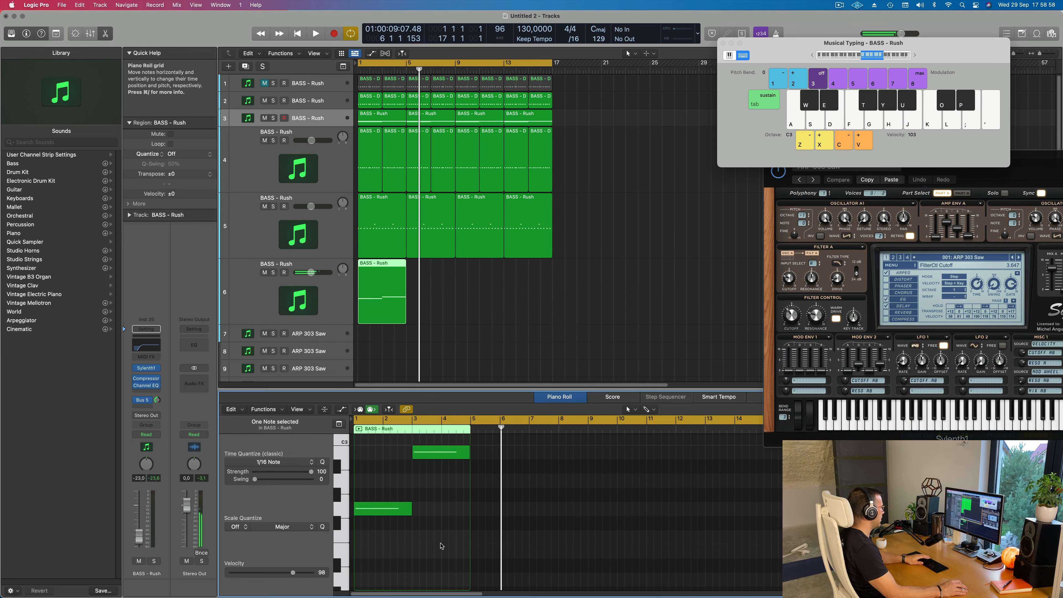
key("space")
- Set the low cut frequency of track 6's Channel EQ to 20 Hz and close the EQ
left_click(334, 308)
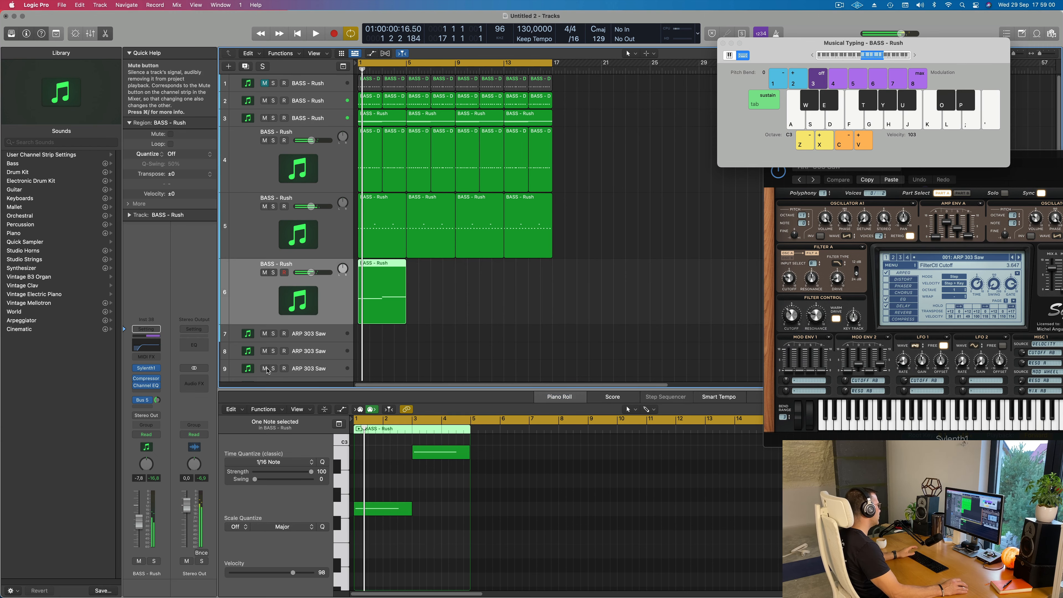
left_click(146, 368)
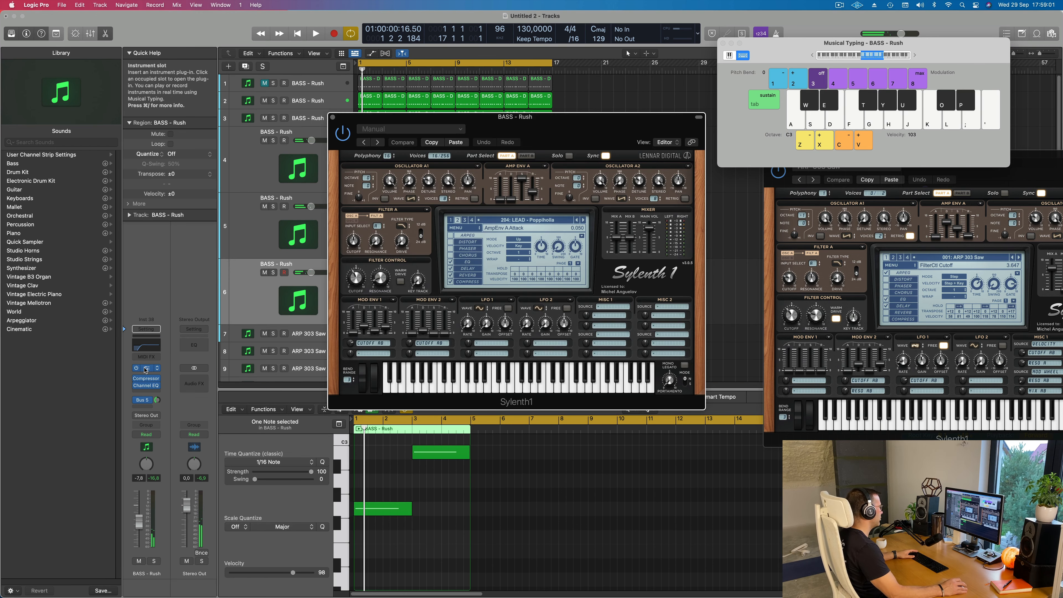
left_click(147, 345)
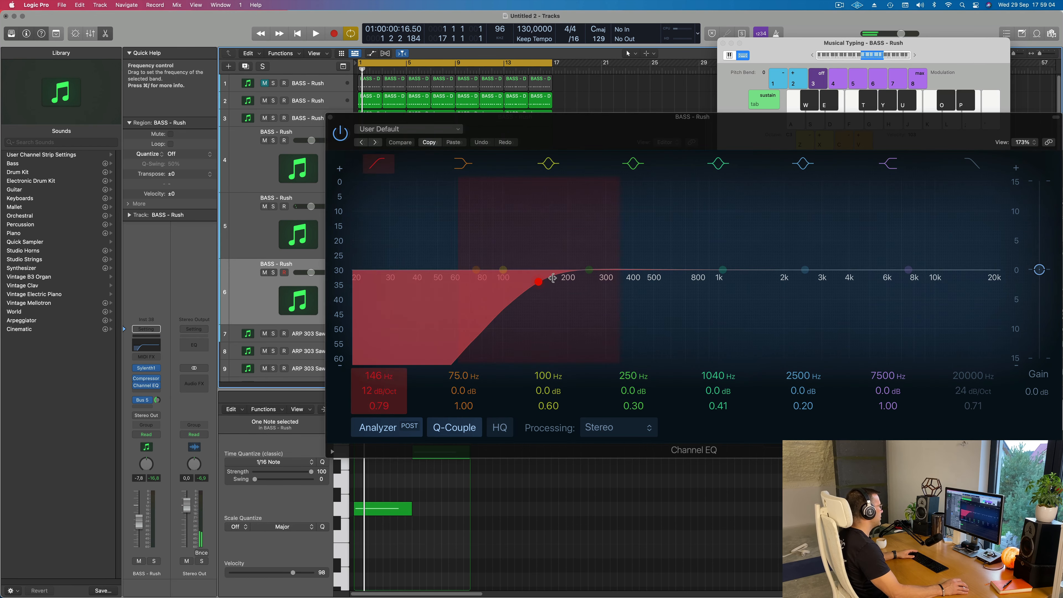
left_click_drag(440, 274, 326, 238)
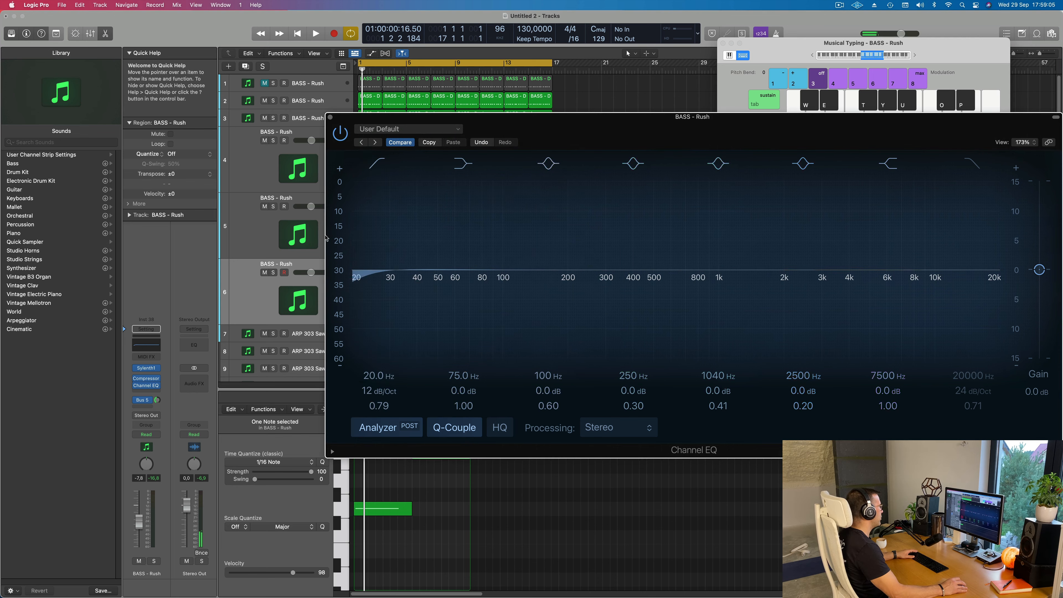
left_click(331, 117)
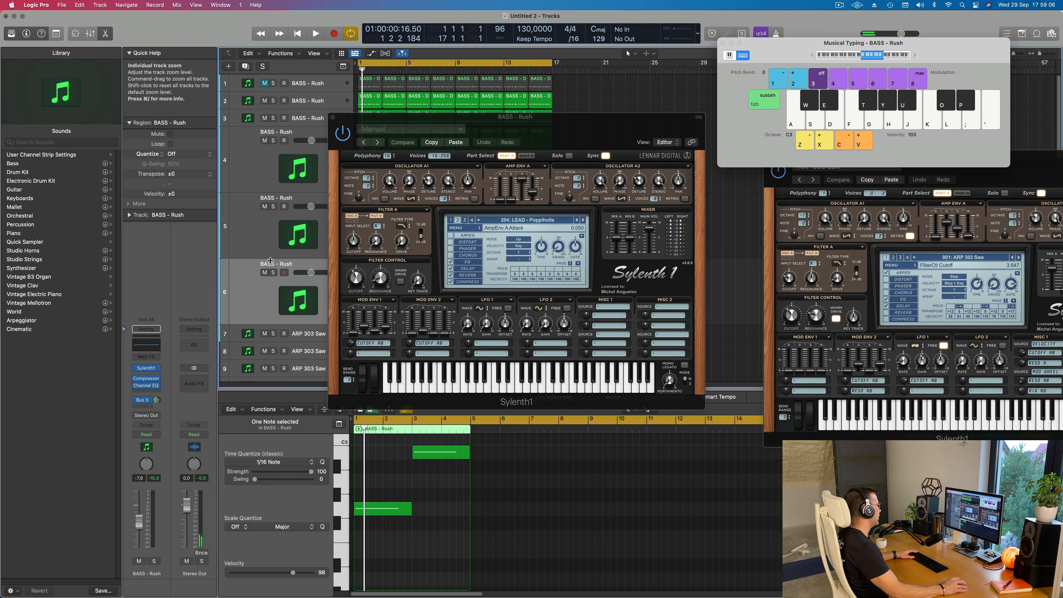
- Play the arrangement from the start several times with track 6's Sylenth1 open to audition the LEAD - Poppiholla preset
key("space")
left_click(147, 368)
left_click(147, 369)
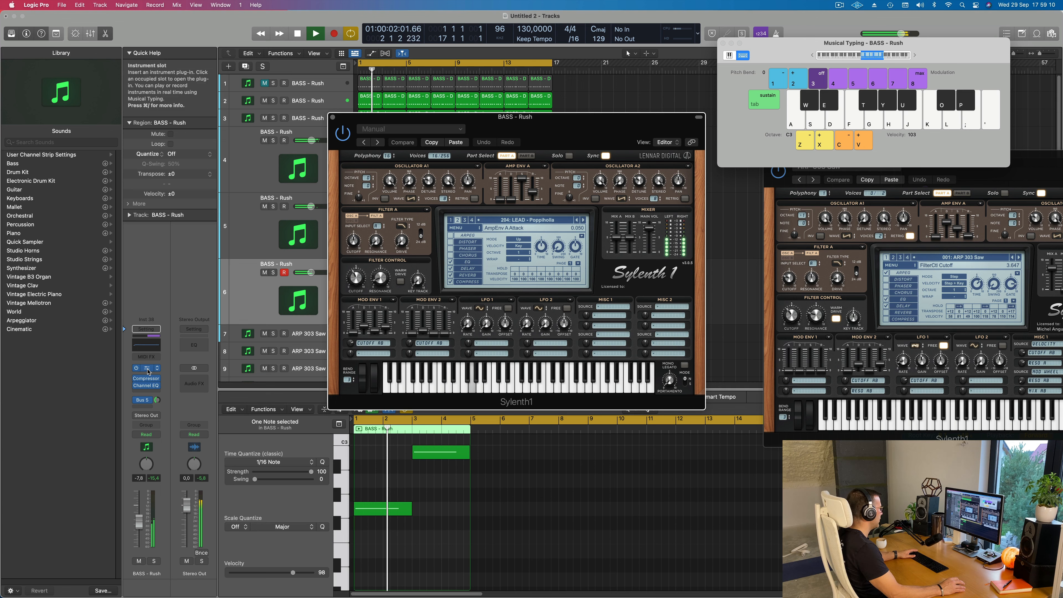
key("space")
key("space")
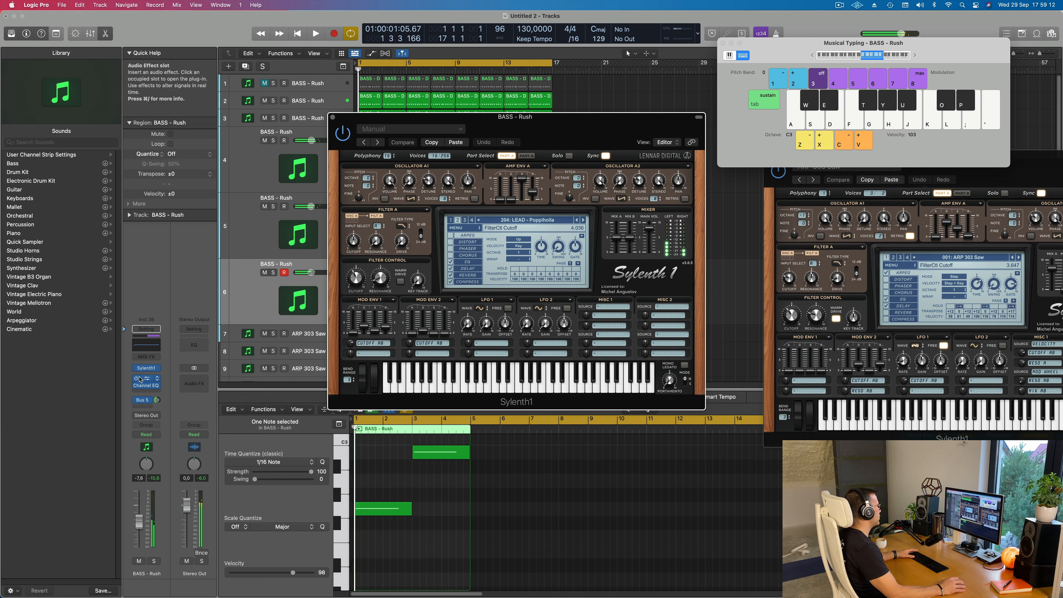
key("space")
key("space")
key("space")
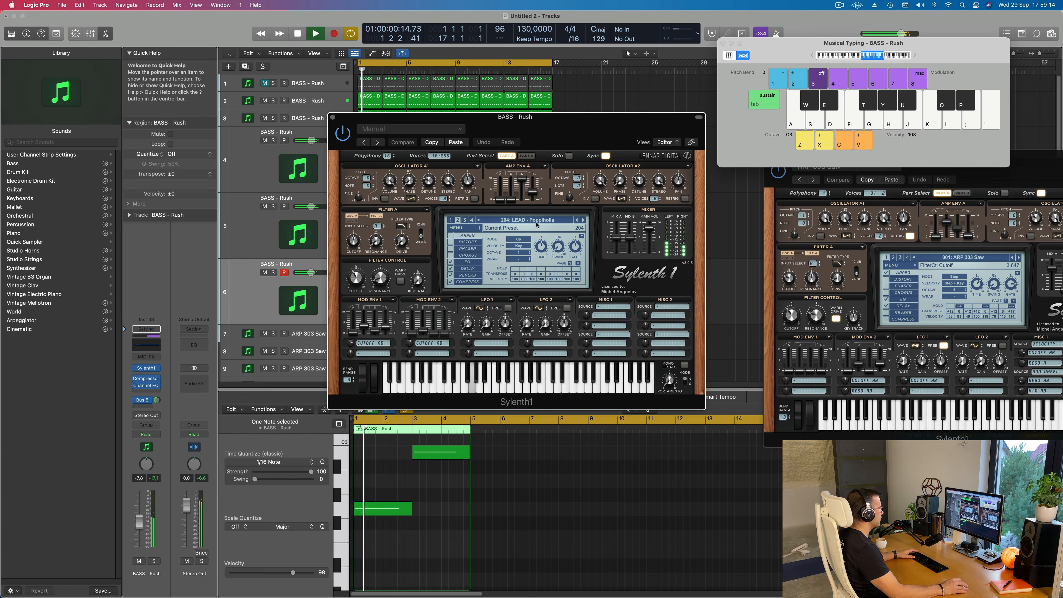
- Switch track 6's Sylenth1 to its first sub-bank and load the preset 085: FX - 90's Swoosh
left_click(544, 220)
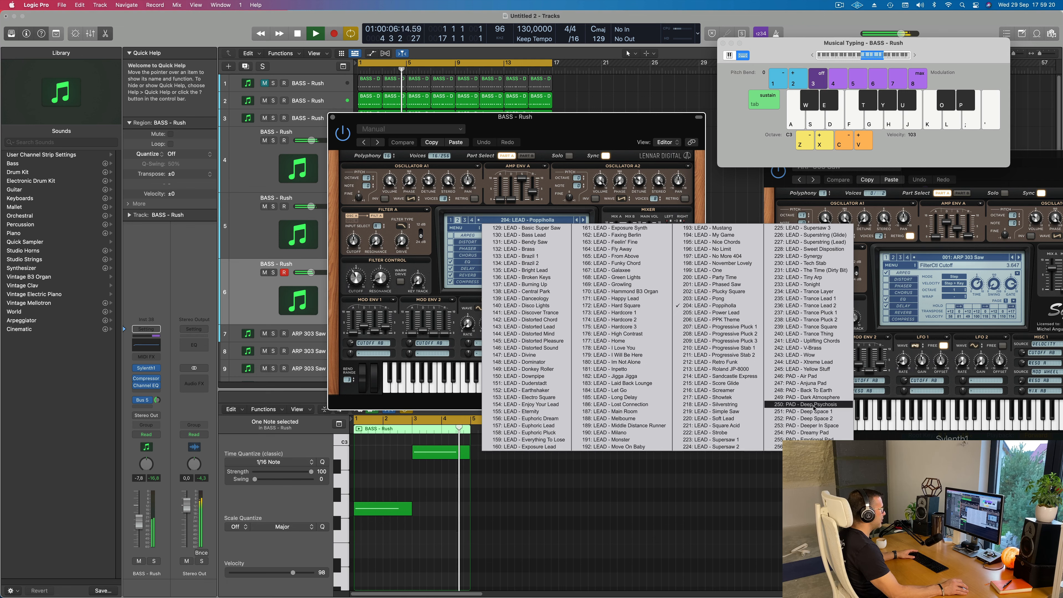
left_click(452, 221)
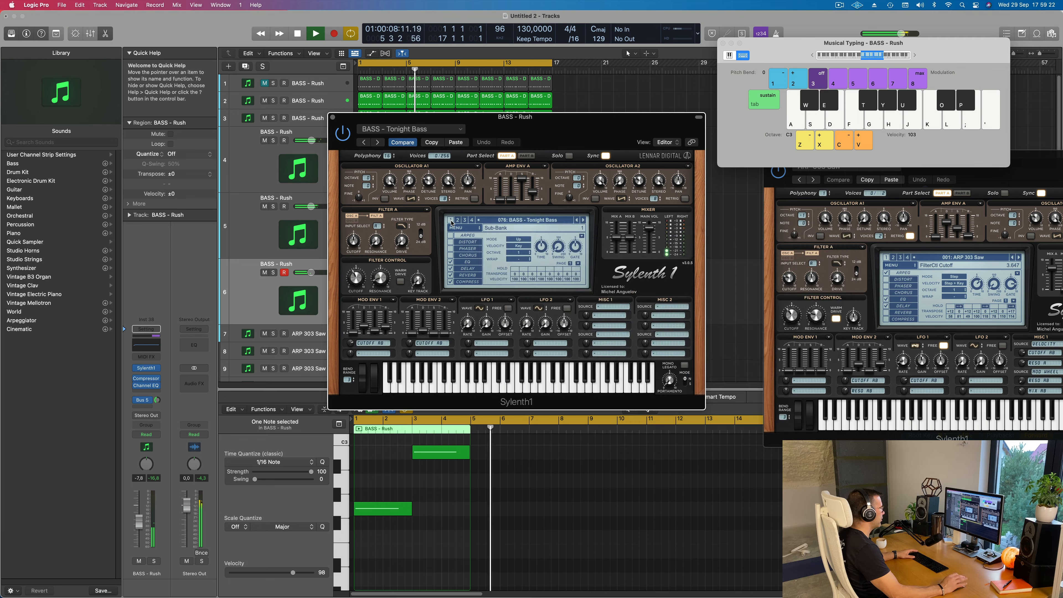
left_click(452, 220)
left_click(510, 221)
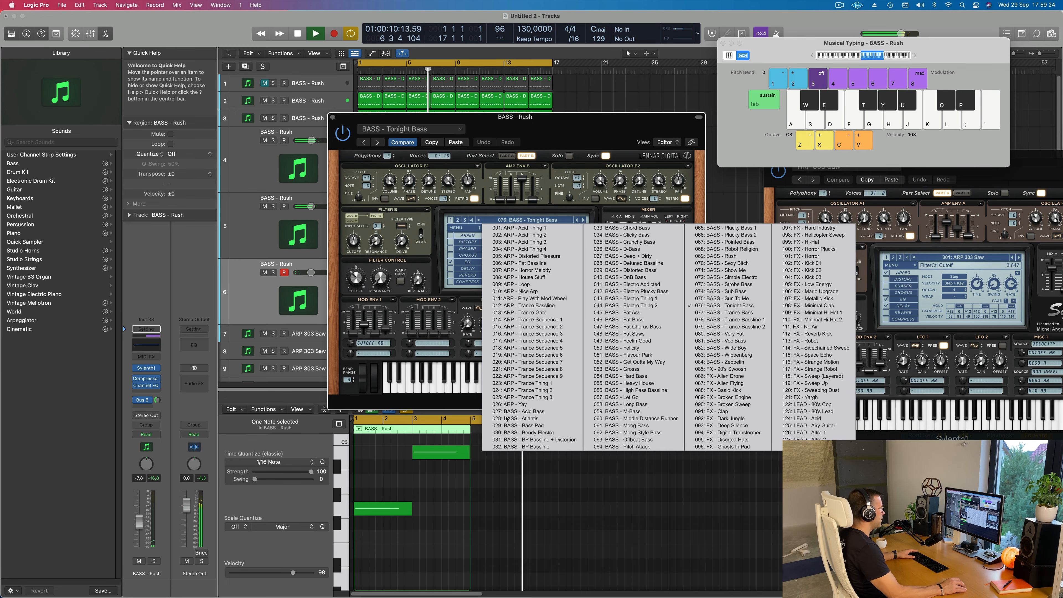
left_click(728, 369)
left_click_drag(592, 127, 573, 156)
key("space")
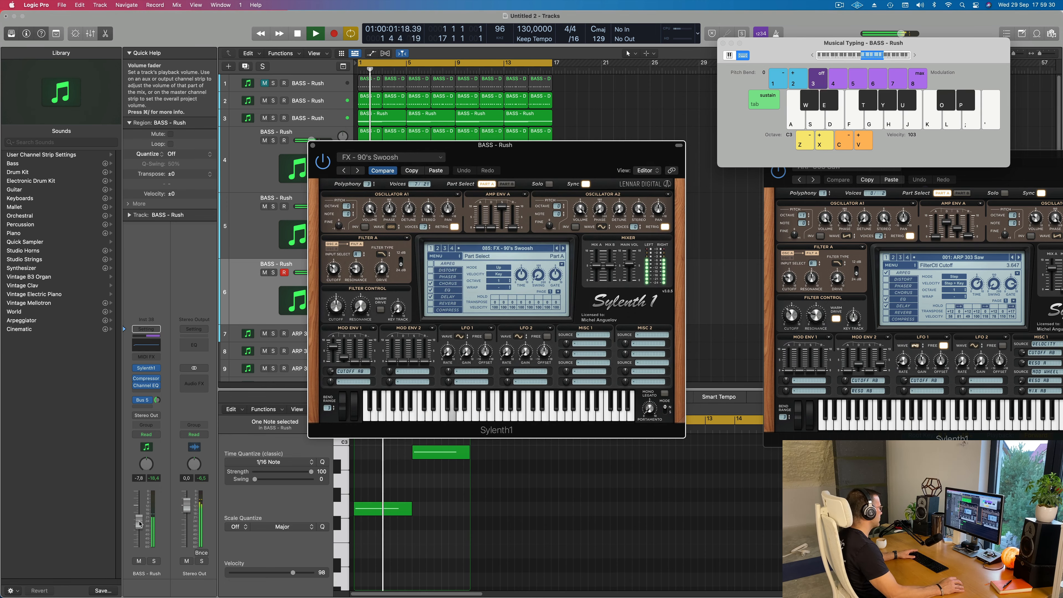
- Load the preset 086: FX - Alien Drone and set track 6's volume to -11.0 dB
left_click(563, 248)
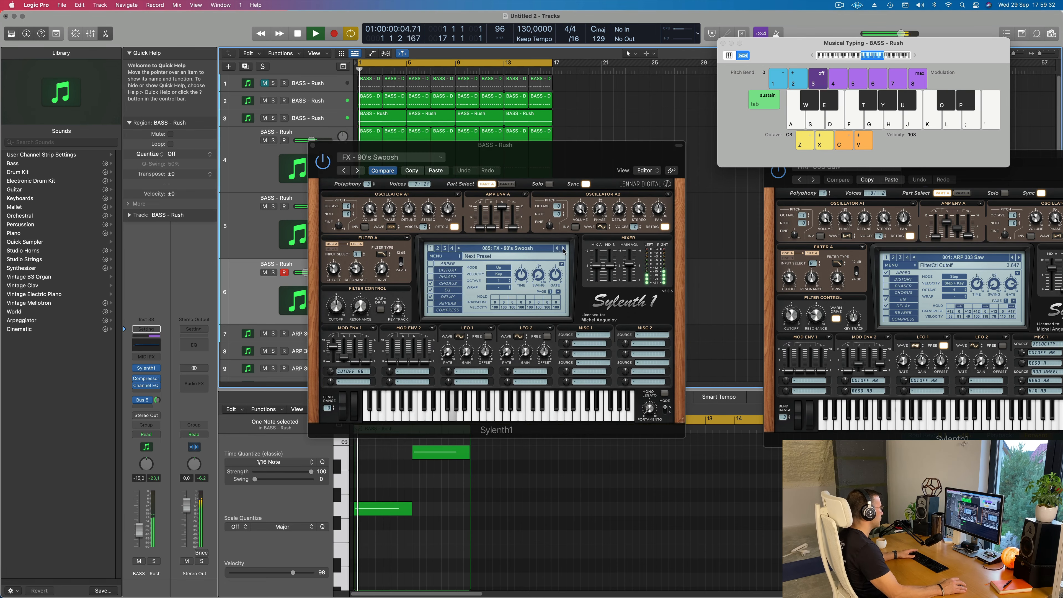
key("space")
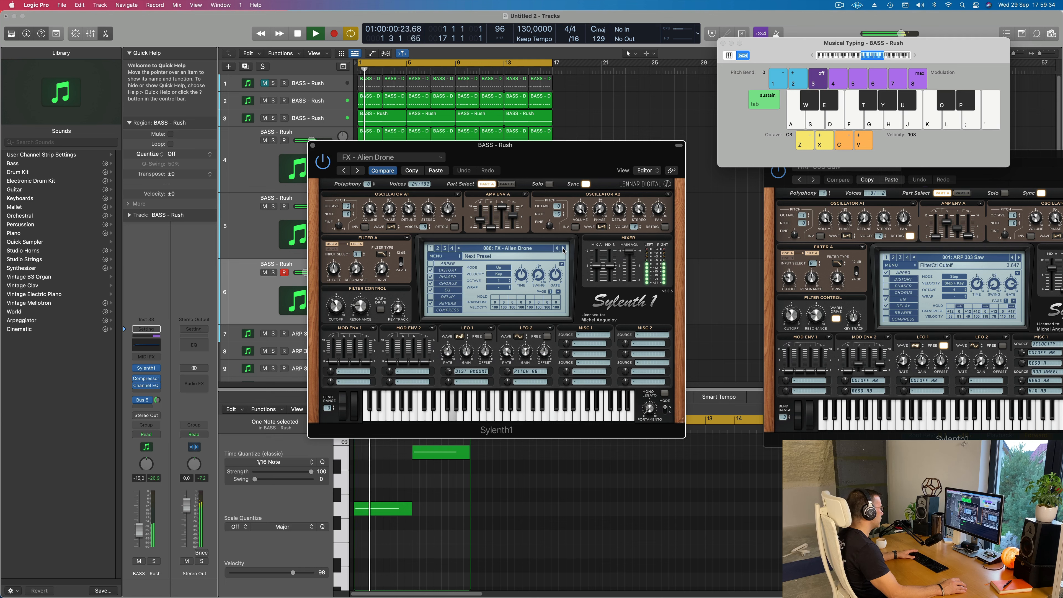
left_click_drag(139, 531, 139, 530)
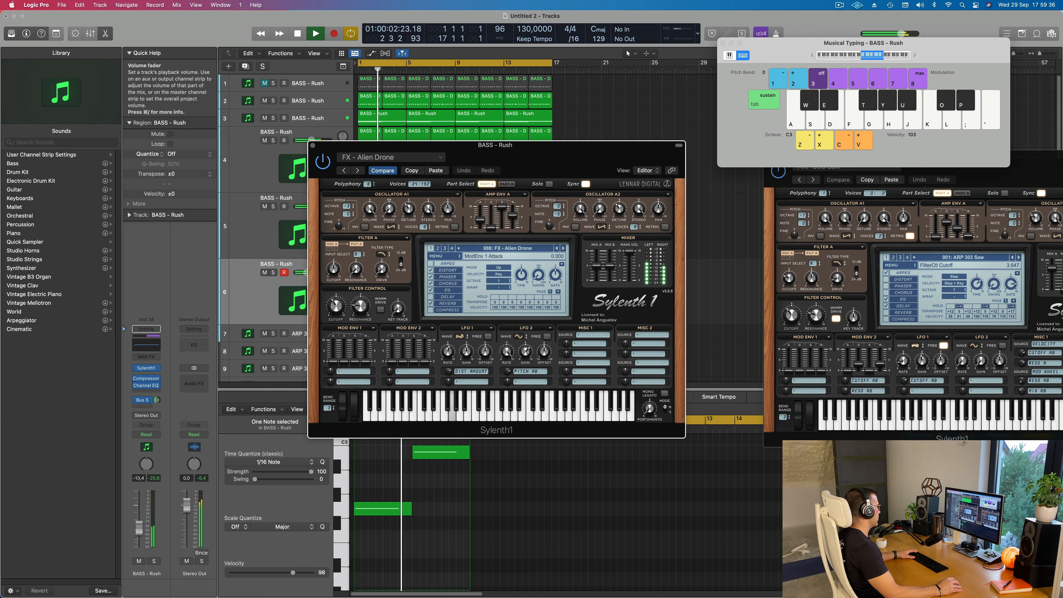
- Audition the following FX presets one by one during playback, from FX - Alien Flying through FX - Low Energy
left_click(563, 248)
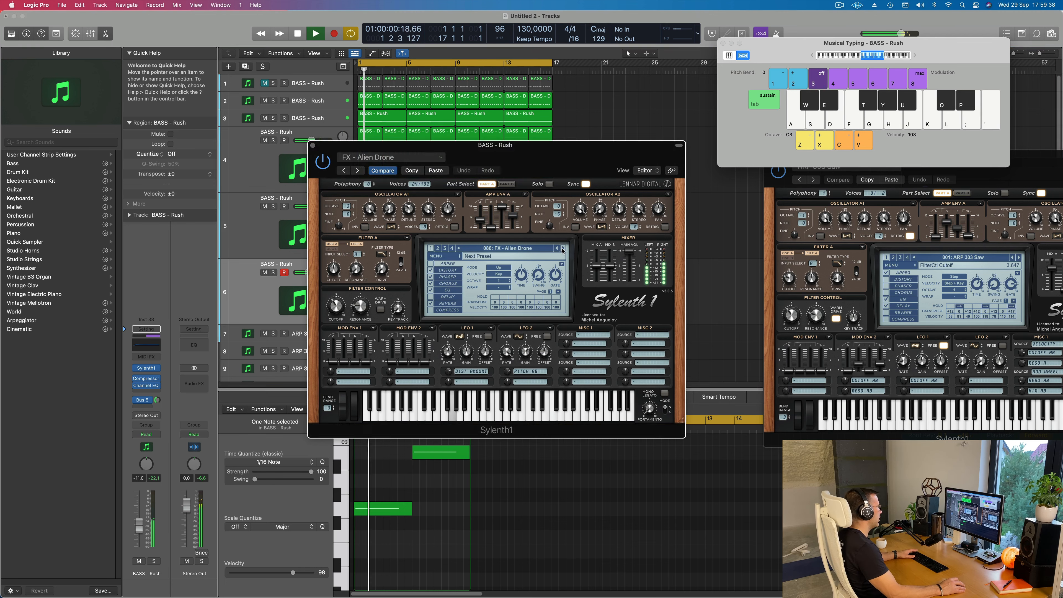
left_click(563, 248)
key("space")
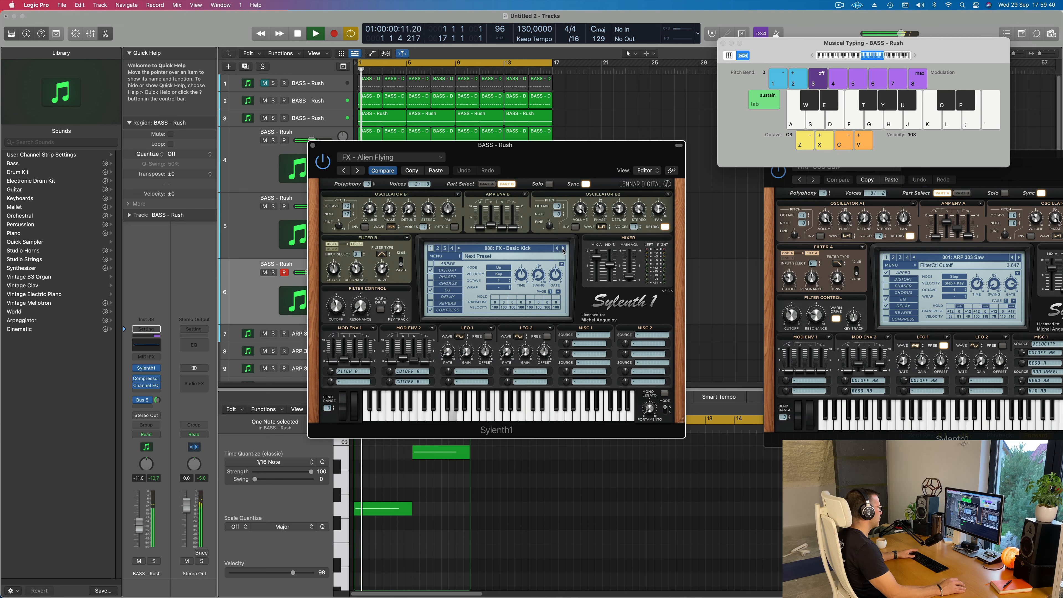
left_click(563, 248)
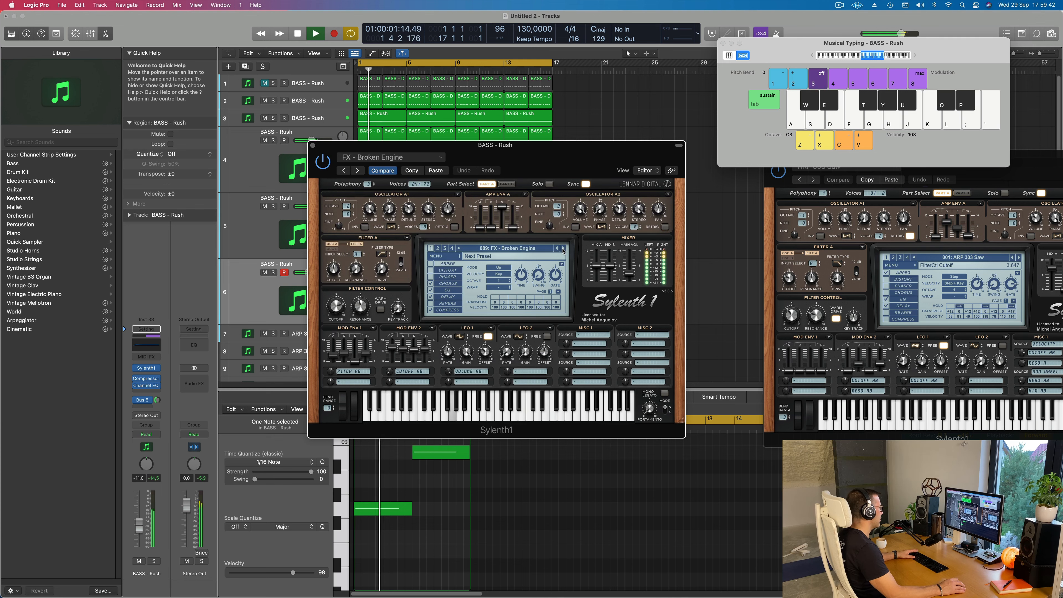
left_click(563, 248)
left_click(563, 248)
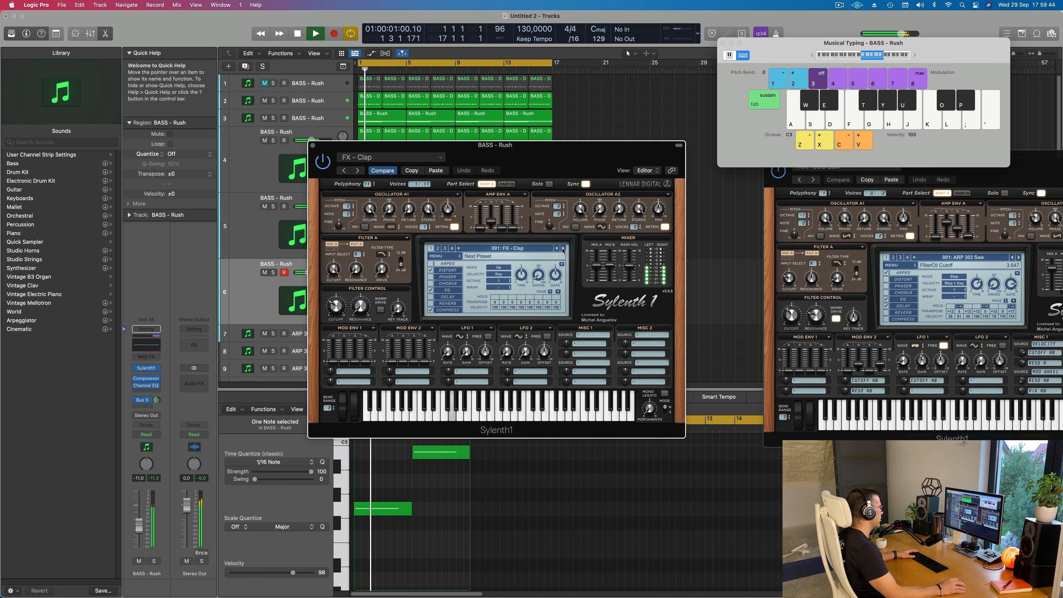
left_click(563, 249)
left_click(563, 249)
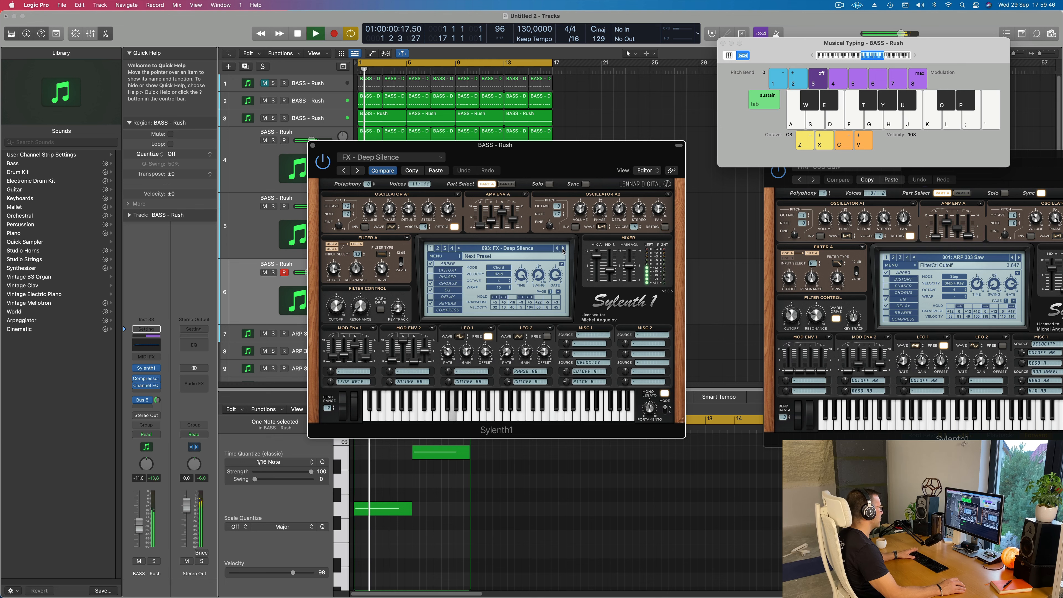
left_click(563, 248)
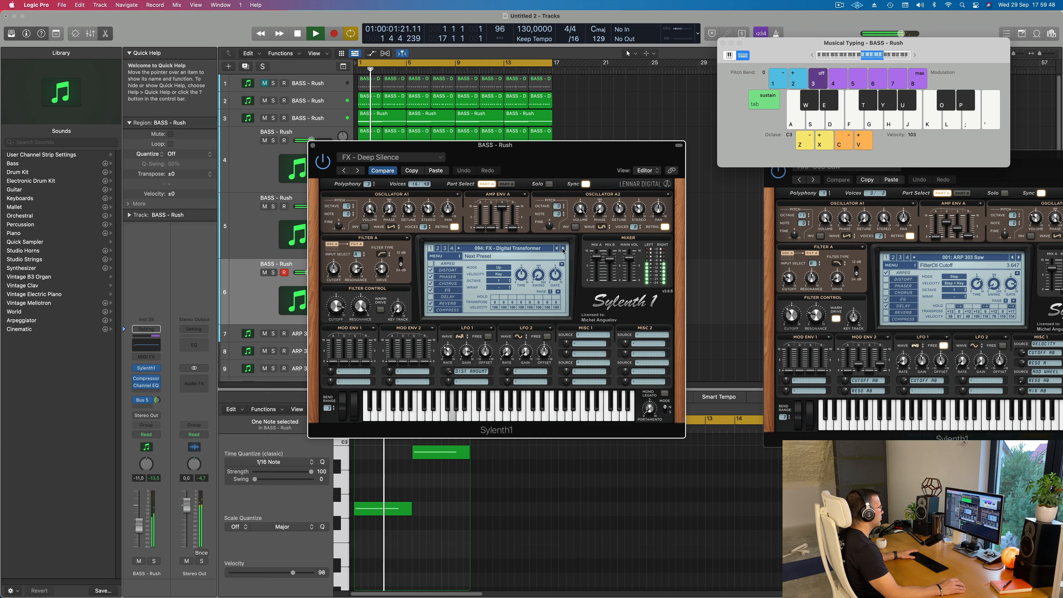
left_click(563, 248)
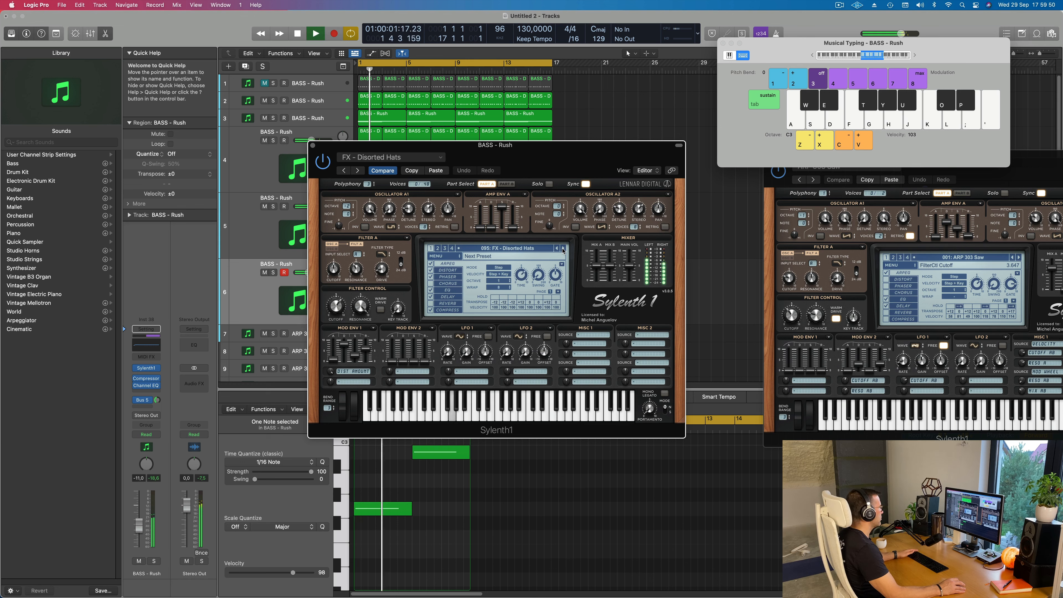
left_click(563, 249)
left_click(563, 249)
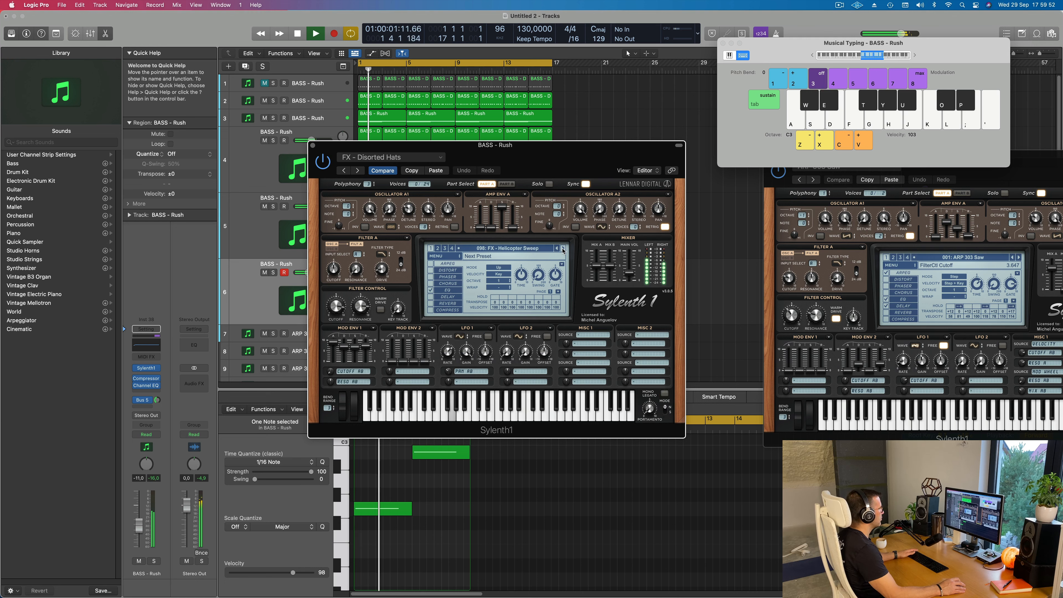
left_click(563, 249)
left_click(563, 248)
left_click(563, 248)
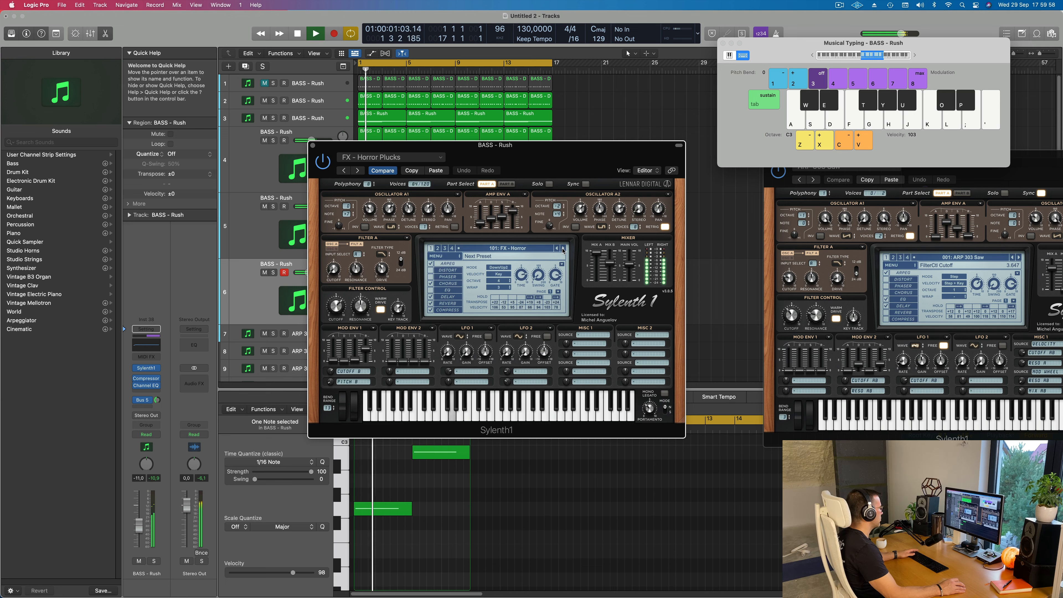
left_click(563, 248)
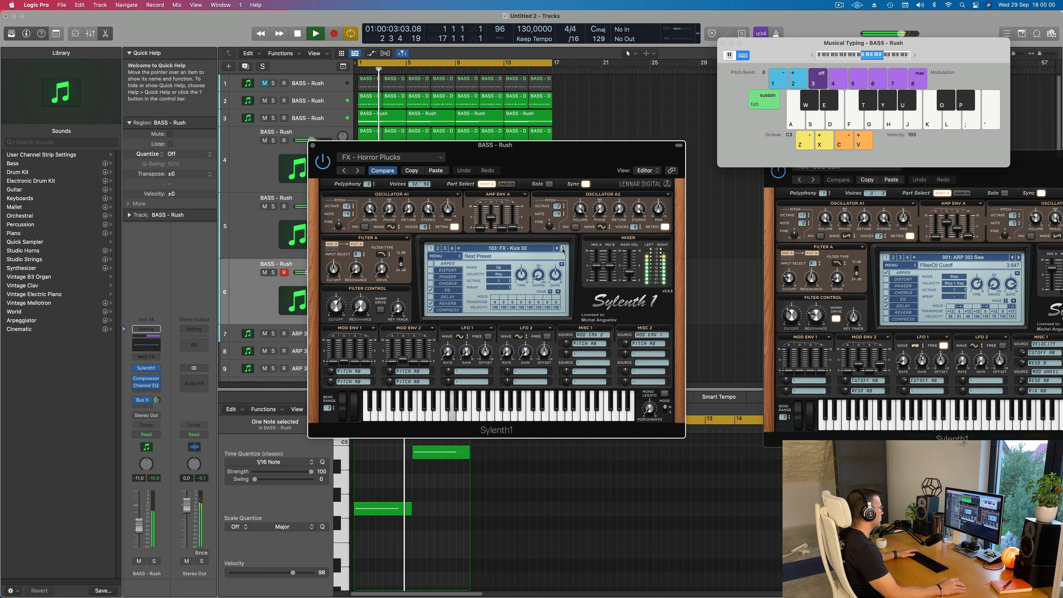
left_click(563, 249)
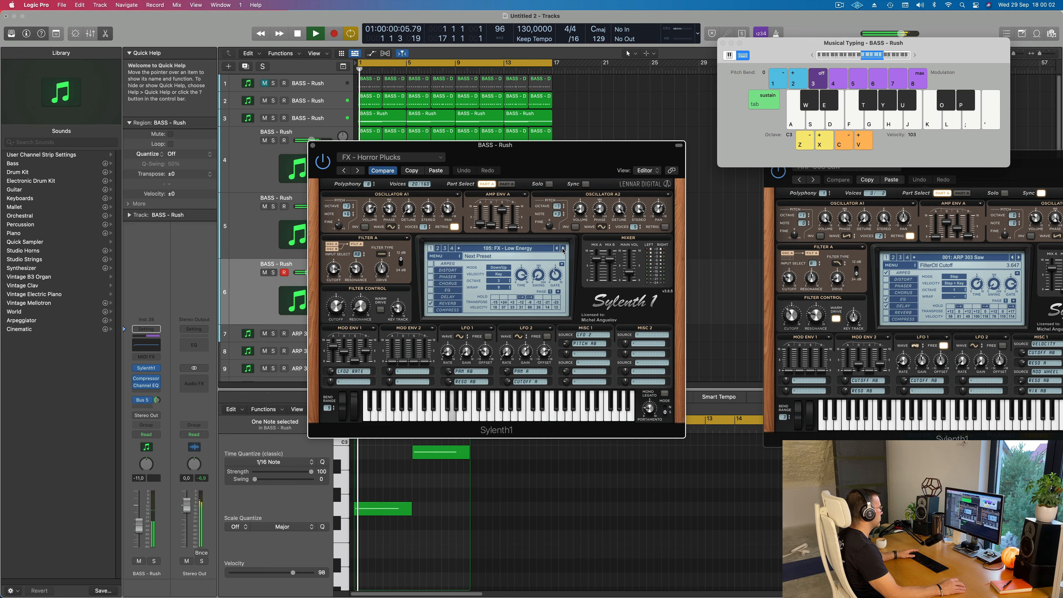
- Load the preset 121: FX - Yargh in Sylenth1 and move its window clear of the track headers
left_click(520, 250)
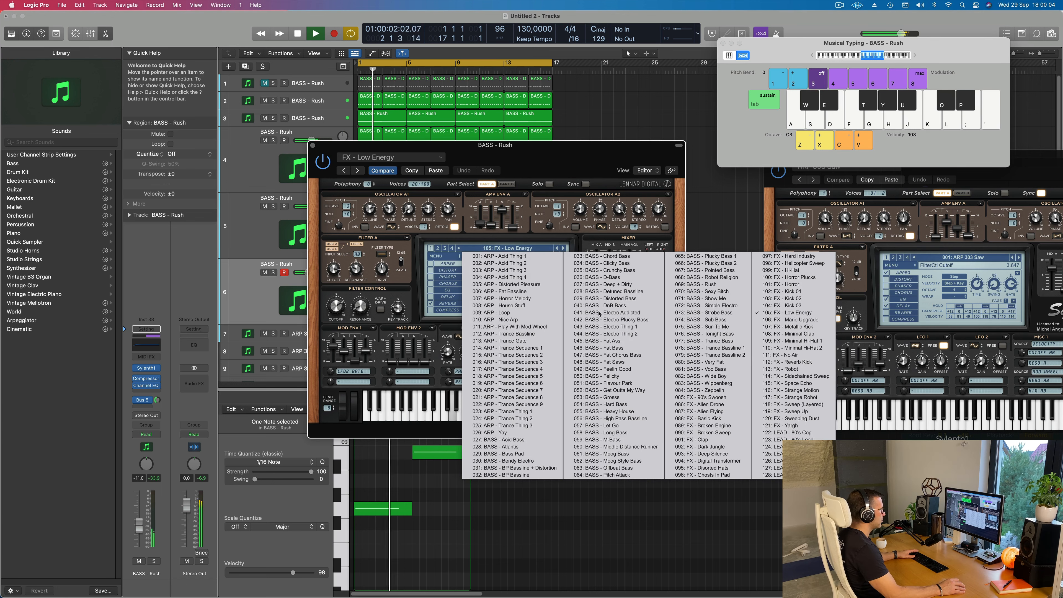
left_click(813, 427)
left_click_drag(581, 157, 638, 160)
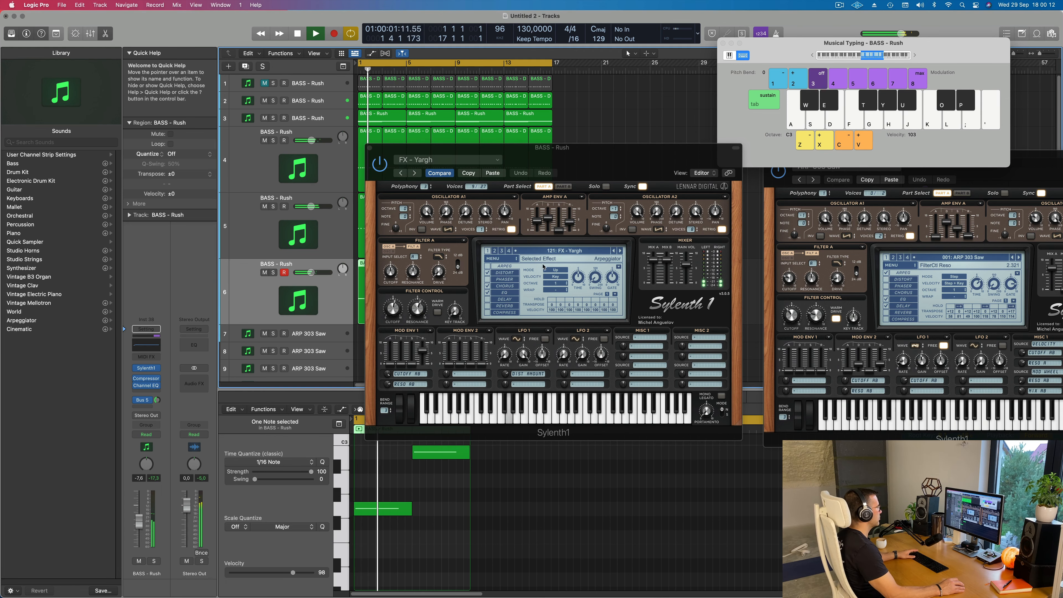
- Try Sylenth1's neighbouring presets for track 6, load 120: FX - Sweeping Dust, and move the plug-in window aside
left_click_drag(619, 159, 692, 199)
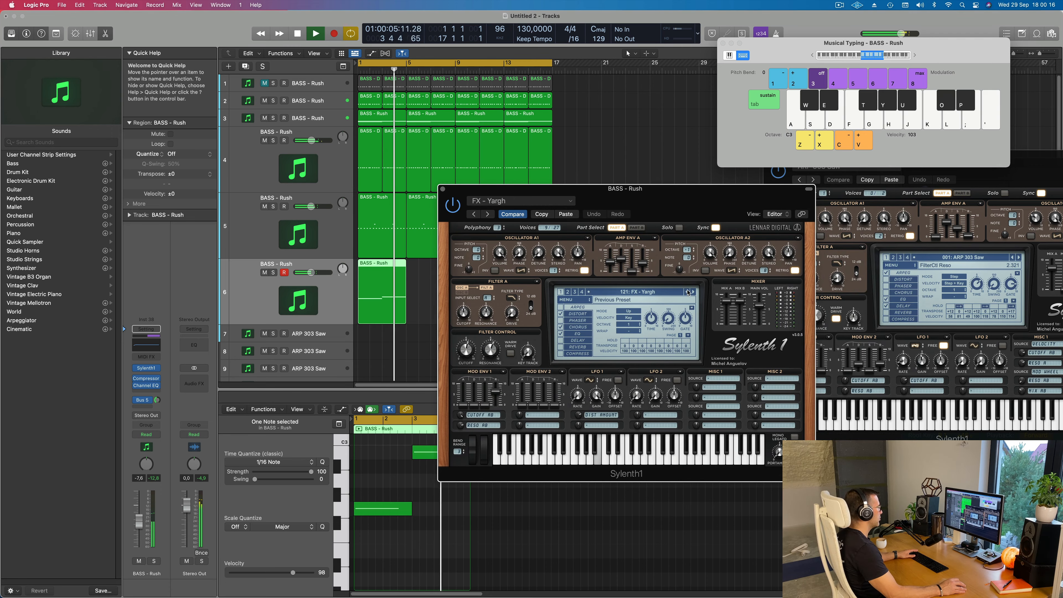
left_click(689, 292)
left_click(689, 292)
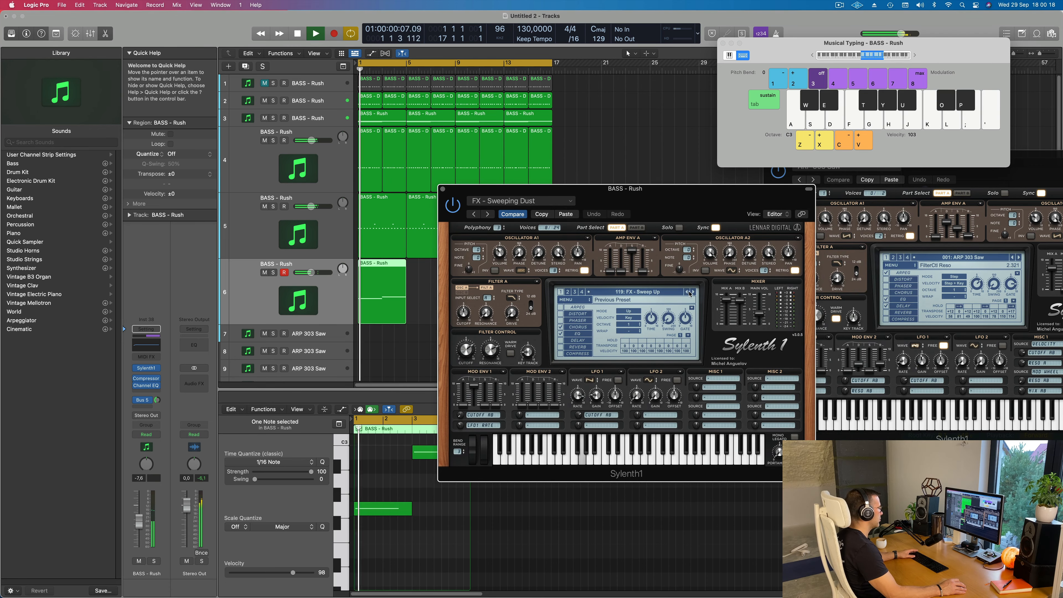
left_click(692, 293)
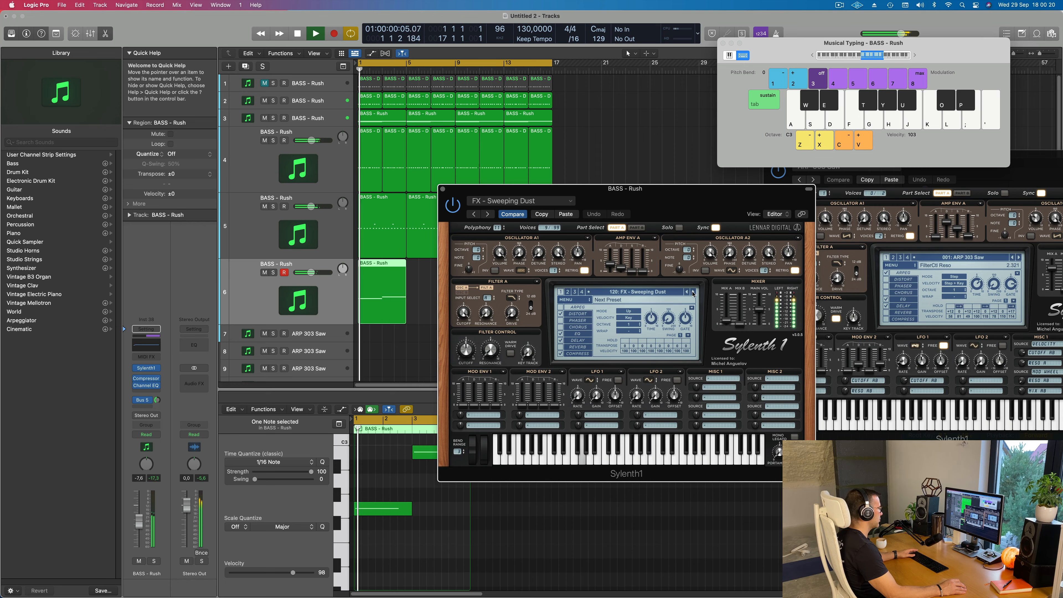
left_click_drag(679, 212, 709, 192)
- Lower track 6's volume to -13.8 dB, replay the arrangement and move the Sylenth1 window clear of the regions
left_click_drag(139, 521, 139, 533)
key("space")
left_click_drag(534, 179, 767, 190)
key("space")
key("space")
- Repeat track 6's four-bar region until it fills the arrangement to bar 17, removing the extra copy beyond it
left_click(380, 300)
key("super+r")
key("super+r")
key("super+r")
key("super+r")
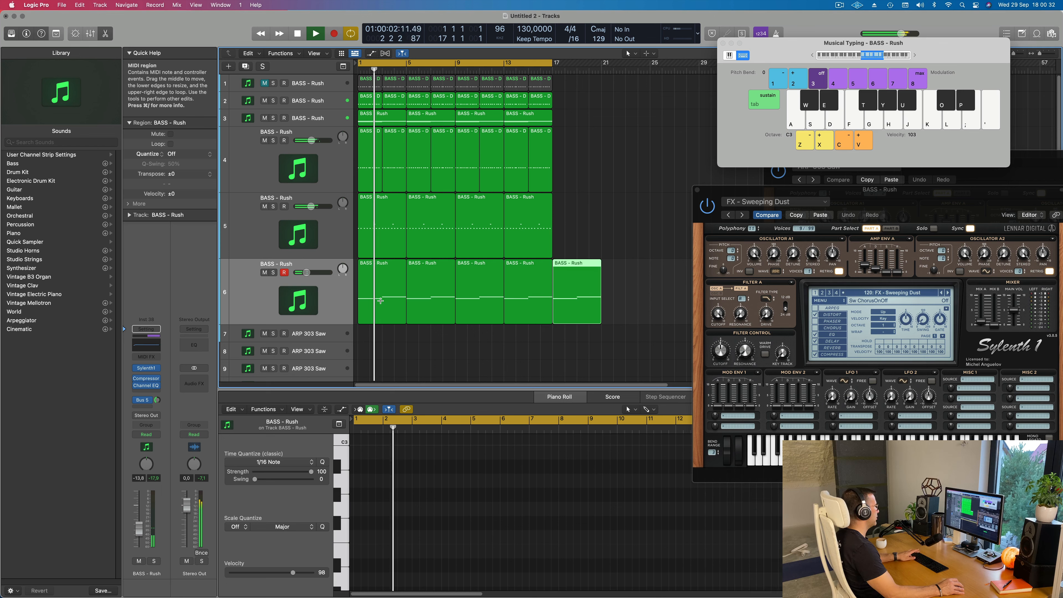
key("super+z")
- Duplicate track 6, copy its first region onto the new track 7 and repeat it up to bar 17
left_click(256, 293)
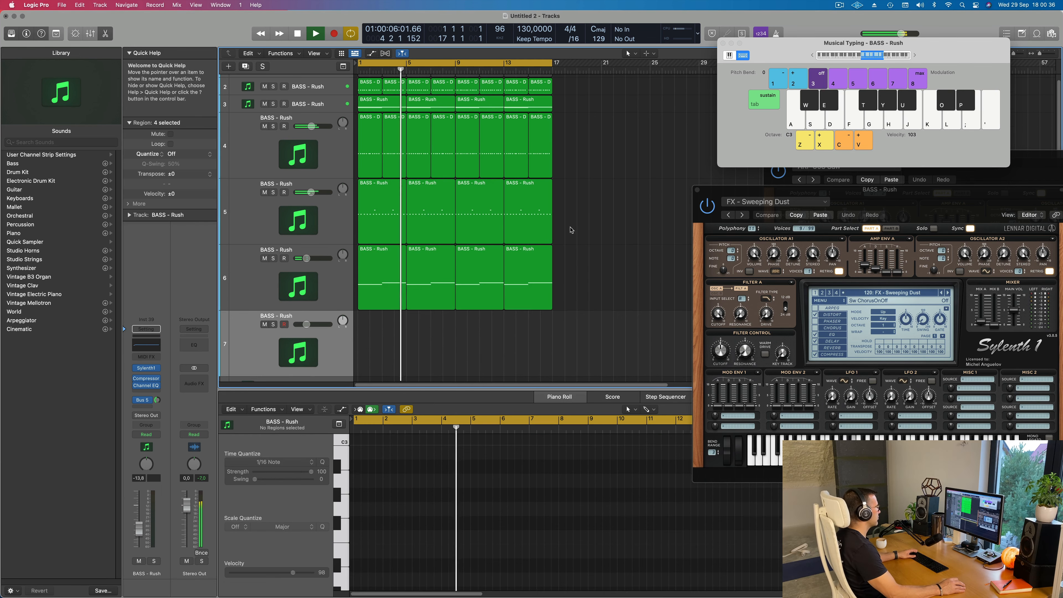
left_click(246, 65)
left_click(374, 269)
left_click_drag(374, 259, 376, 314)
key("super+r")
key("super+r")
key("super+r")
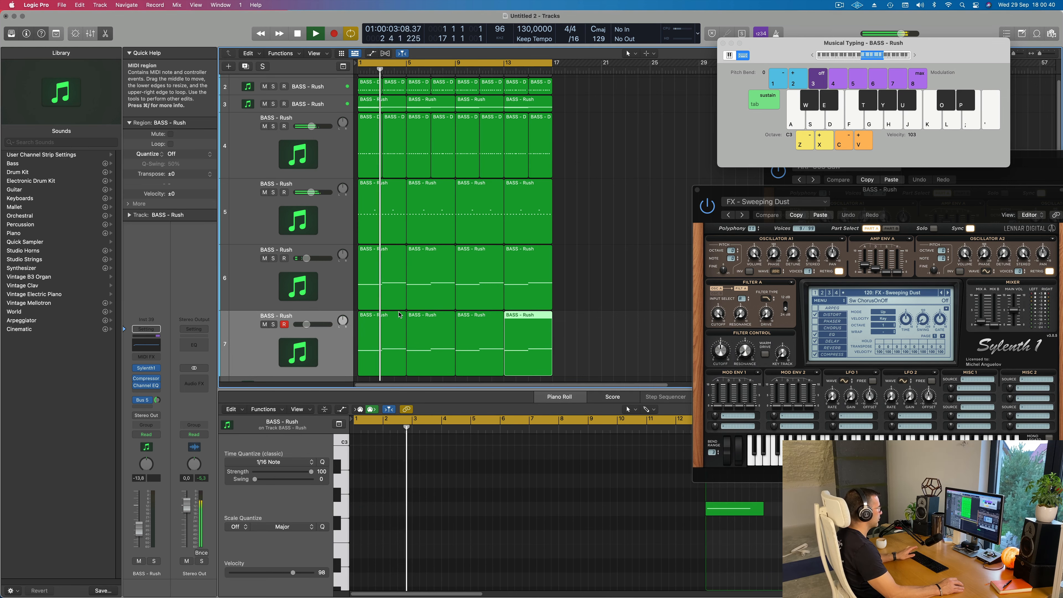
- Select track 7 with all its regions and open its Sylenth1 instrument
double_click(253, 349)
left_click(254, 349)
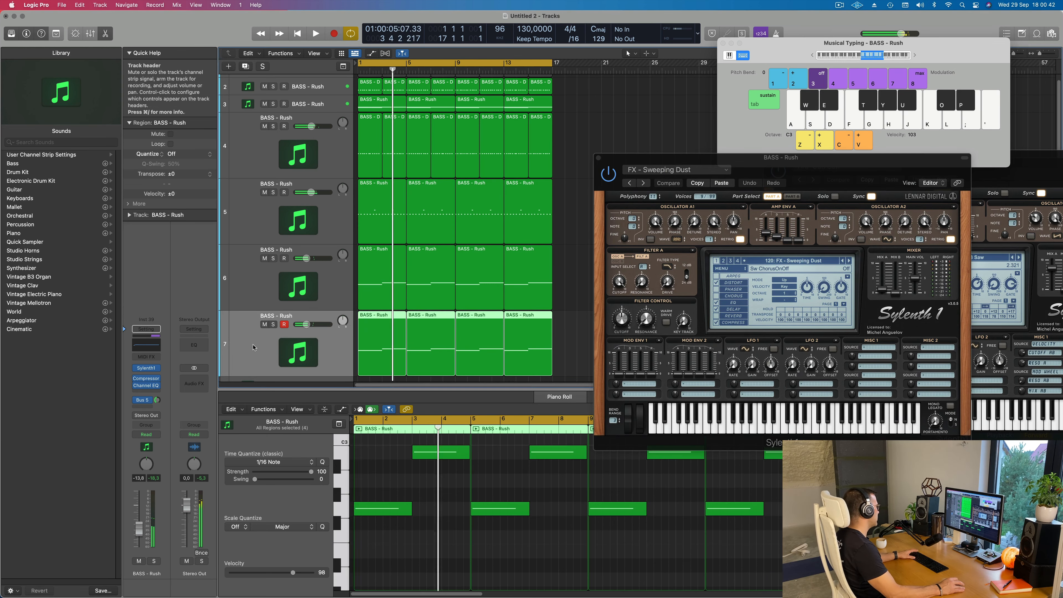
left_click(147, 369)
key("space")
- Audition track 7's presets from 119: FX - Sweep Up back to 117: FX - Strange Robot and set its volume to -12.2 dB
left_click(577, 221)
key("space")
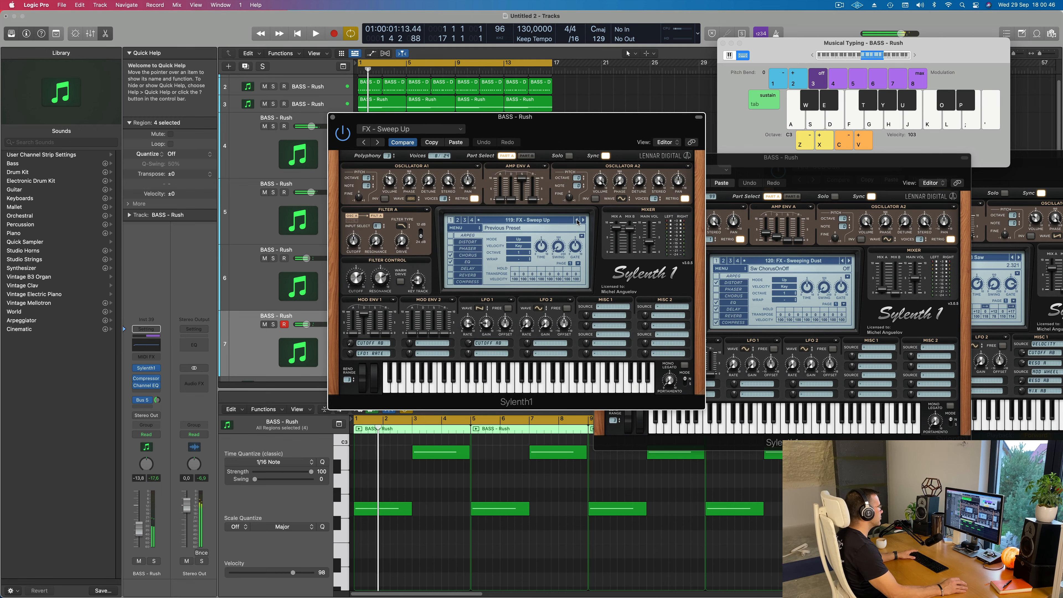
left_click(577, 221)
key("space")
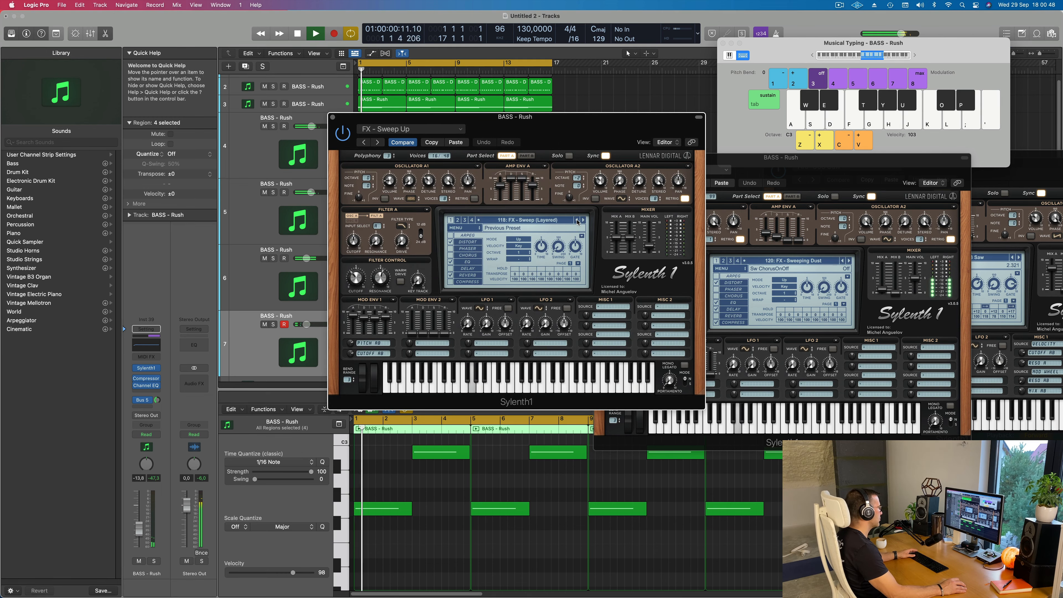
left_click(577, 221)
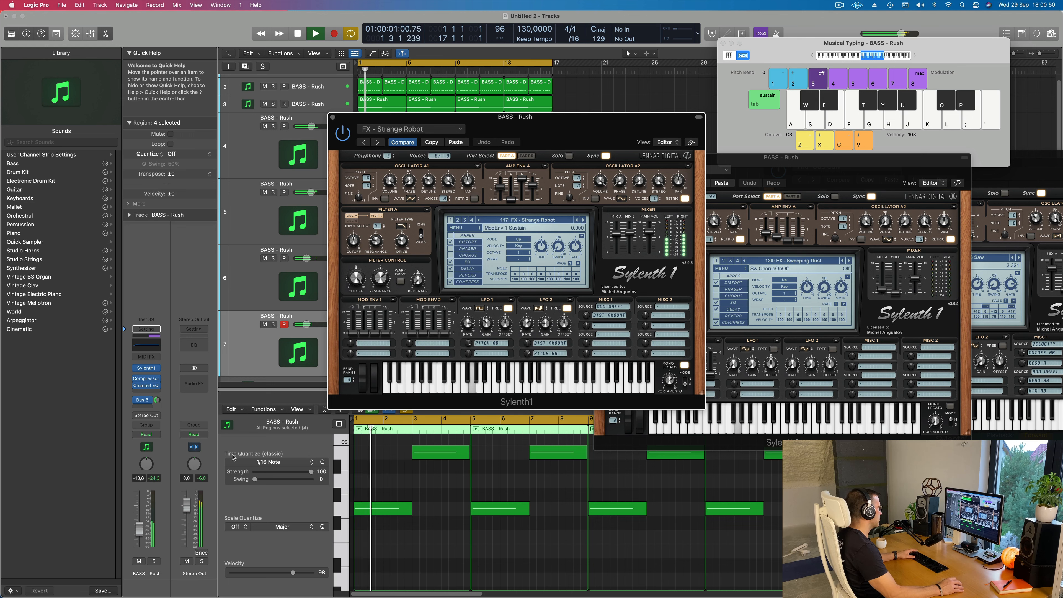
left_click(139, 526)
key("space")
key("space")
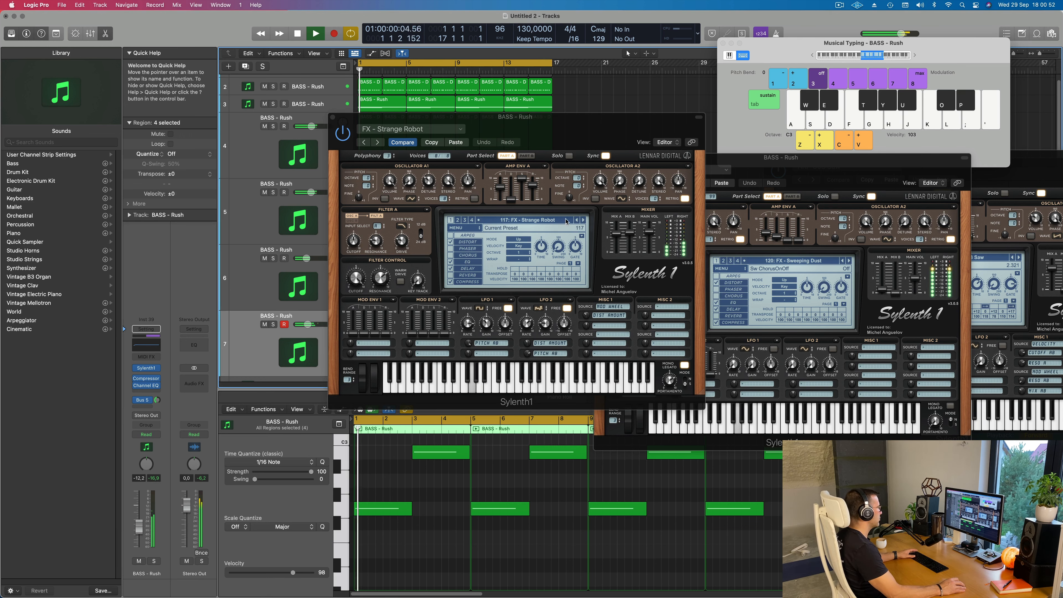
- Audition the preceding presets during playback, from 116: FX - Strange Motion back to 110: FX - Minimal Hi-Hat 2
left_click(577, 220)
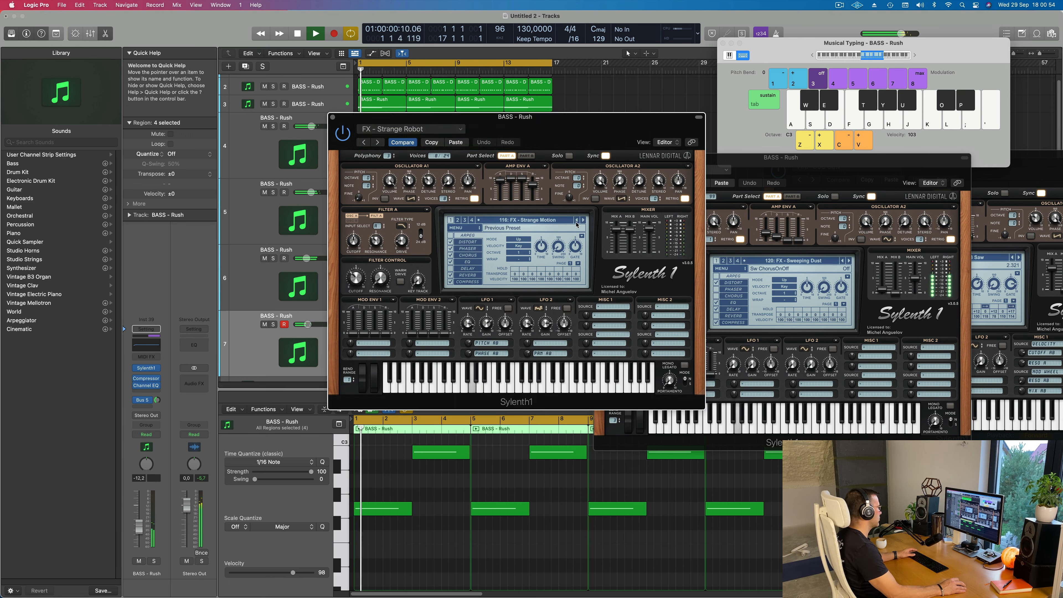
left_click(577, 220)
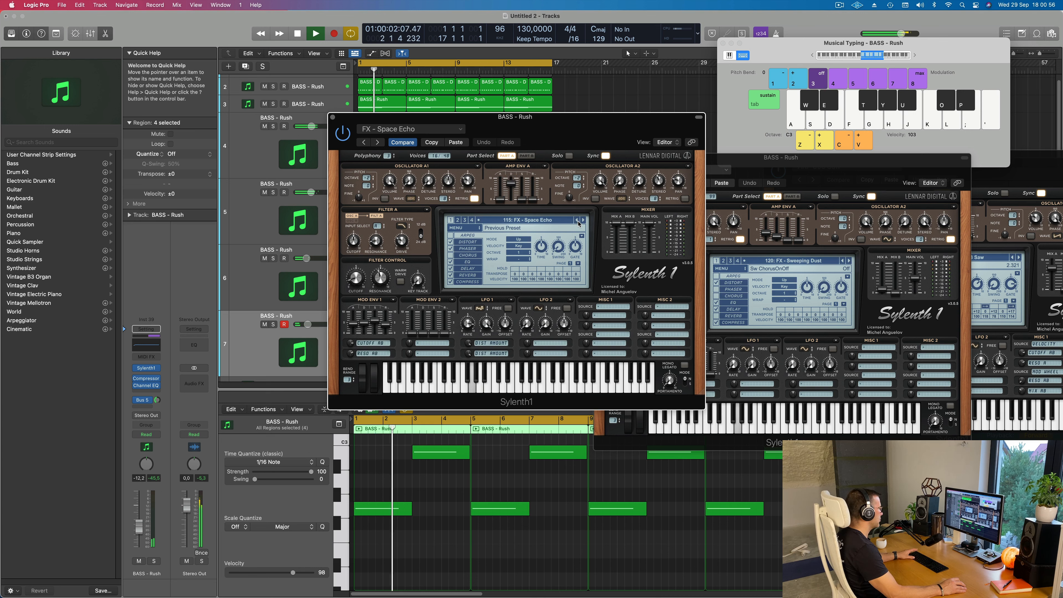
left_click(577, 221)
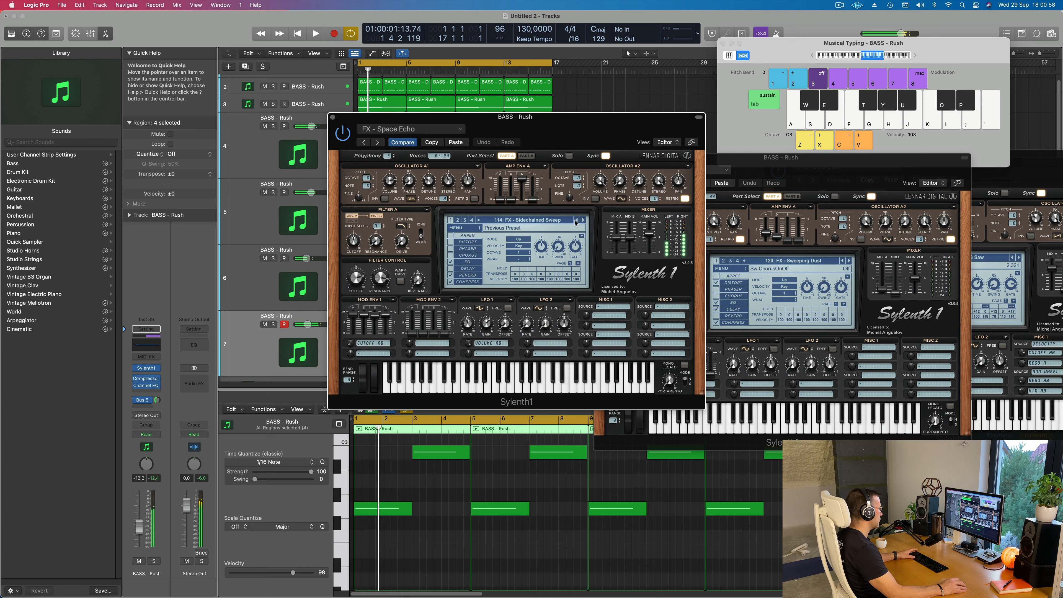
left_click(576, 221)
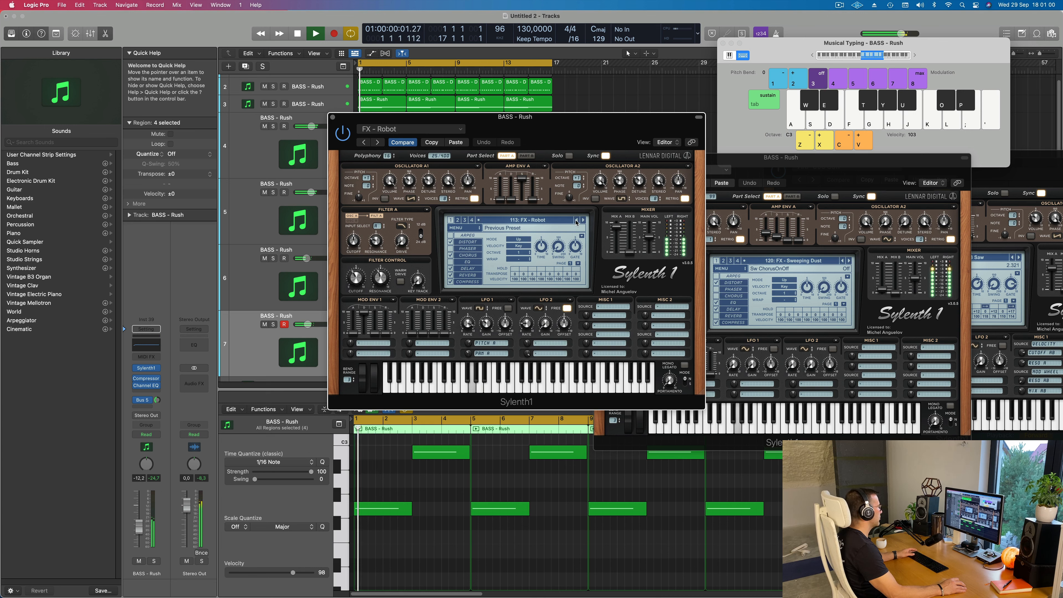
left_click(576, 221)
key("space")
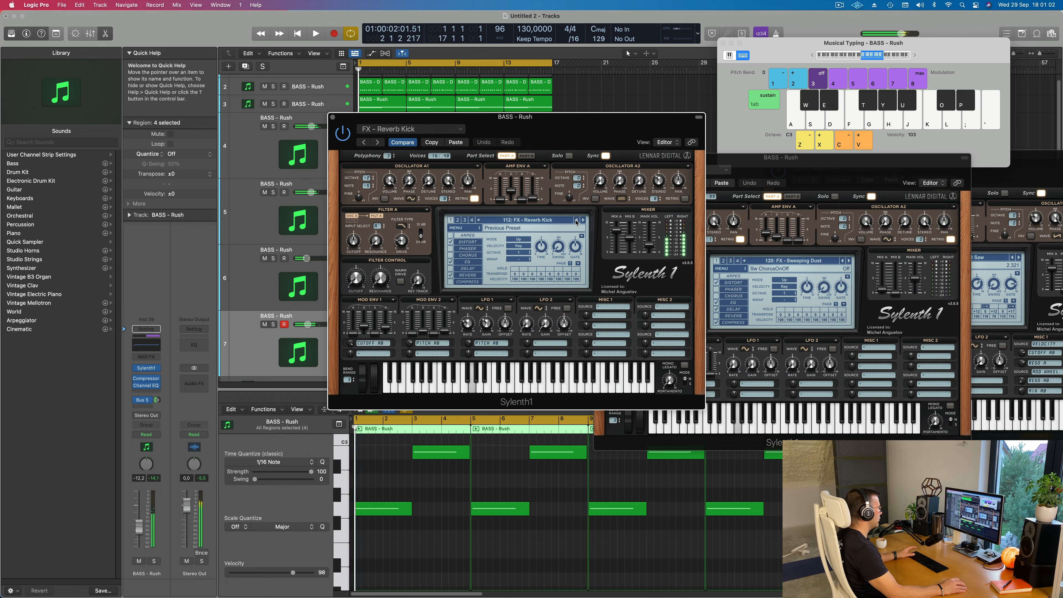
left_click(576, 221)
left_click(577, 220)
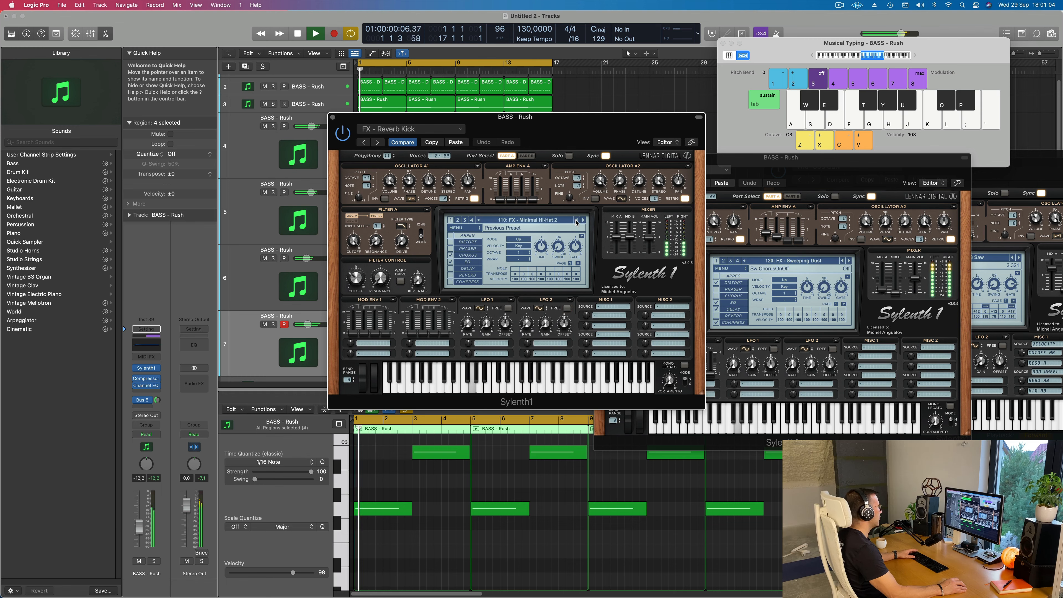
- Audition further preceding FX presets on track 7, including FX - Mario Upgrade and FX - Low Energy, back to 101: FX - Horror
left_click(577, 221)
left_click(576, 221)
left_click(576, 220)
left_click(576, 220)
left_click(582, 221)
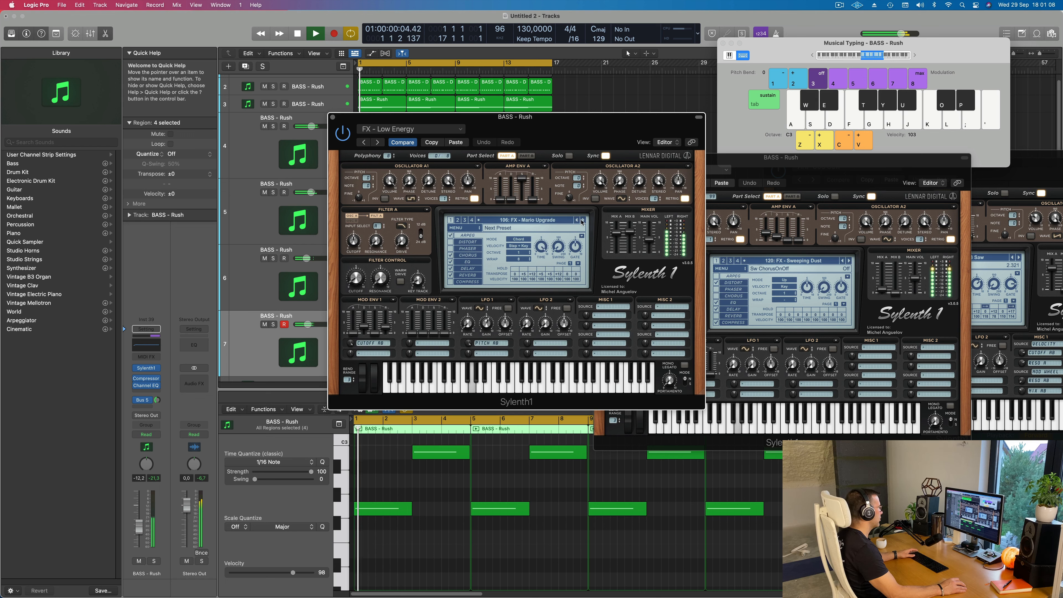
left_click(576, 221)
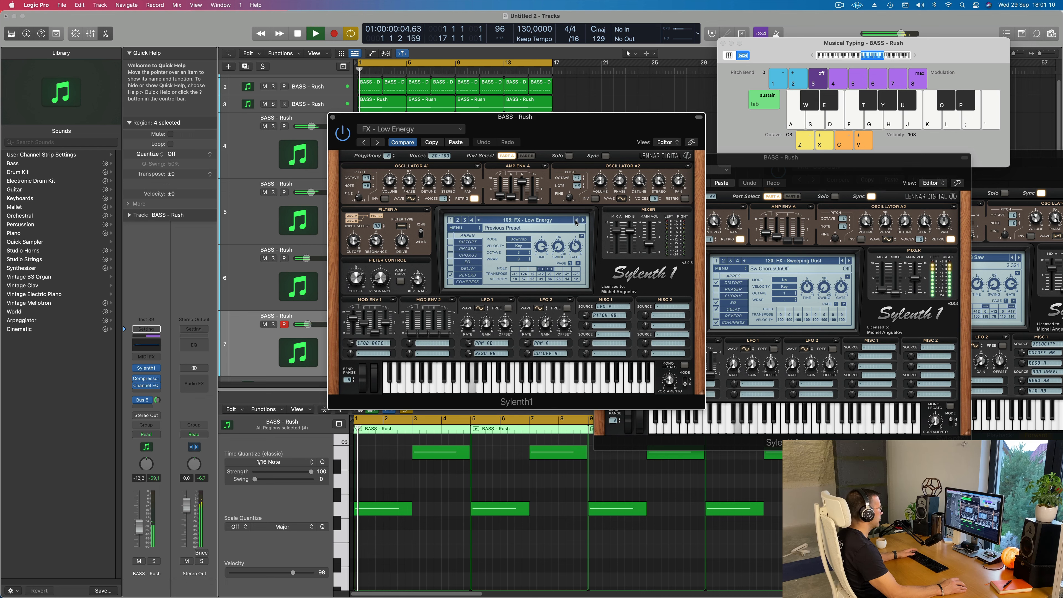
left_click(576, 220)
left_click(576, 221)
left_click(577, 221)
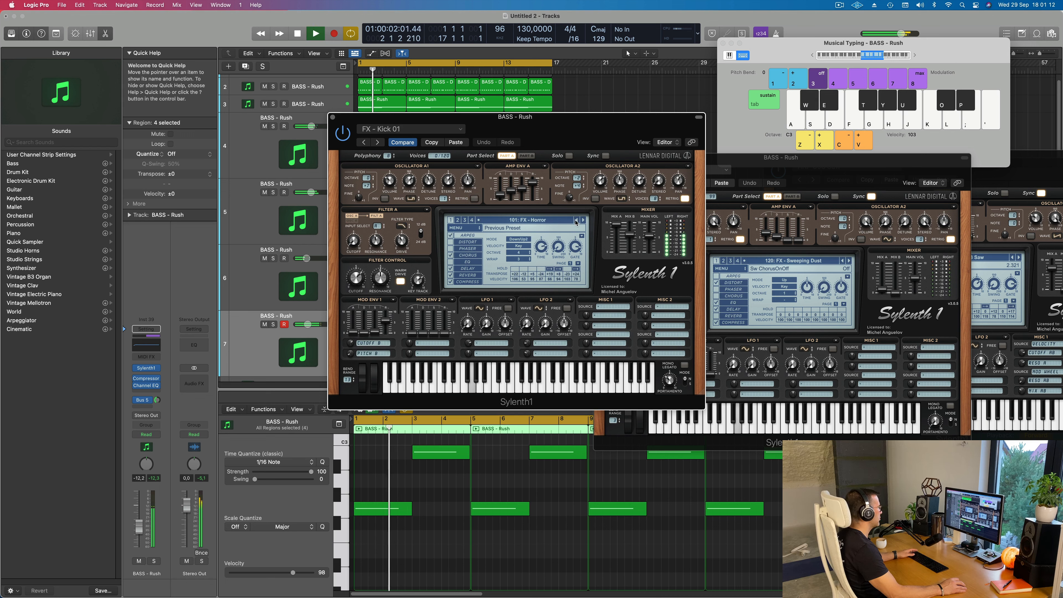
- Audition the FX presets before FX - Horror, through 097: FX - Hard Industry, back to 093: FX - Deep Silence
left_click(576, 221)
left_click(577, 221)
left_click(577, 220)
left_click(576, 221)
left_click(577, 221)
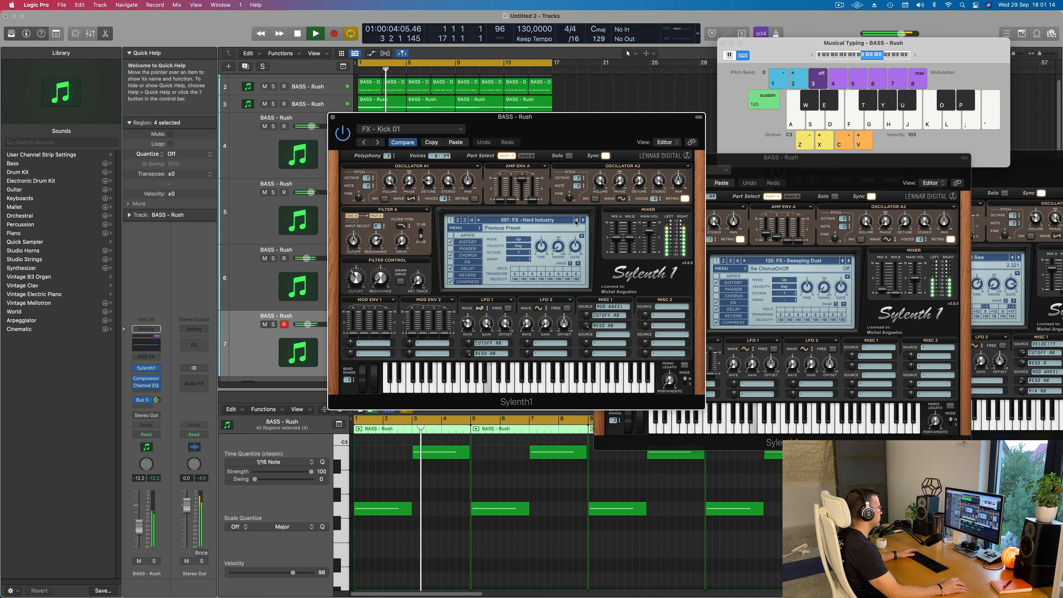
left_click(576, 221)
left_click(576, 221)
left_click(576, 221)
left_click(577, 221)
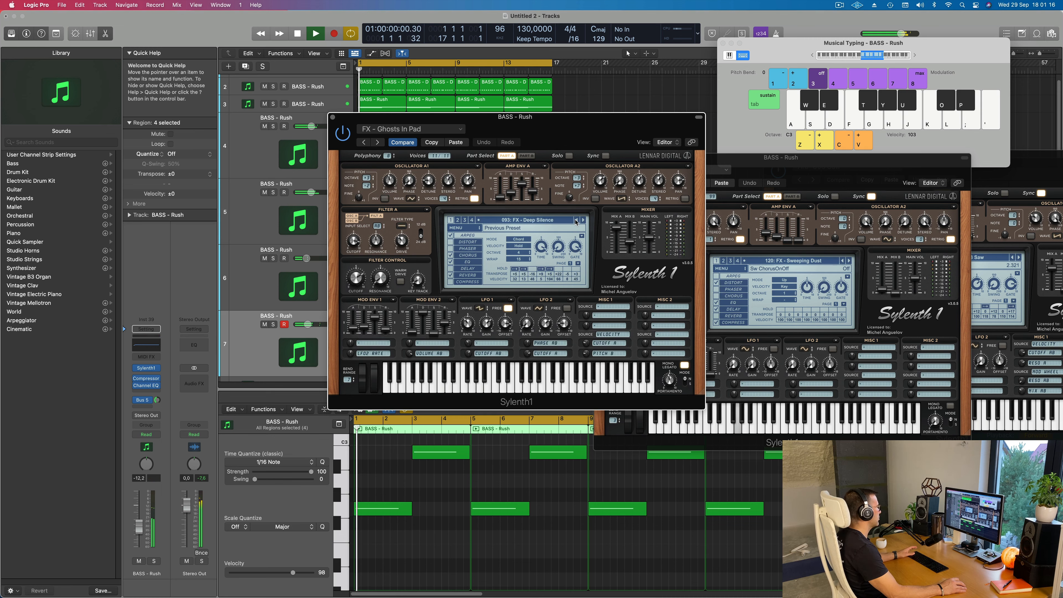
- Audition the remaining preceding presets, through 090: FX - Broken Sweep, back to 083: BASS - Wippenberg
left_click(577, 220)
left_click(577, 220)
left_click(577, 221)
left_click(577, 221)
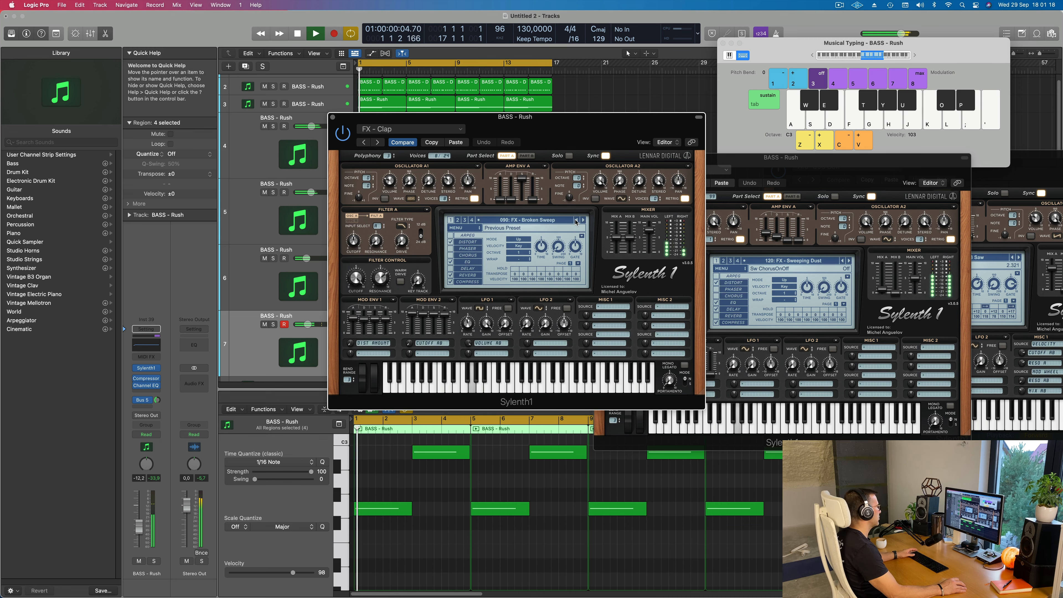
left_click(577, 220)
left_click(576, 221)
left_click(577, 221)
left_click(577, 221)
left_click(576, 221)
left_click(576, 221)
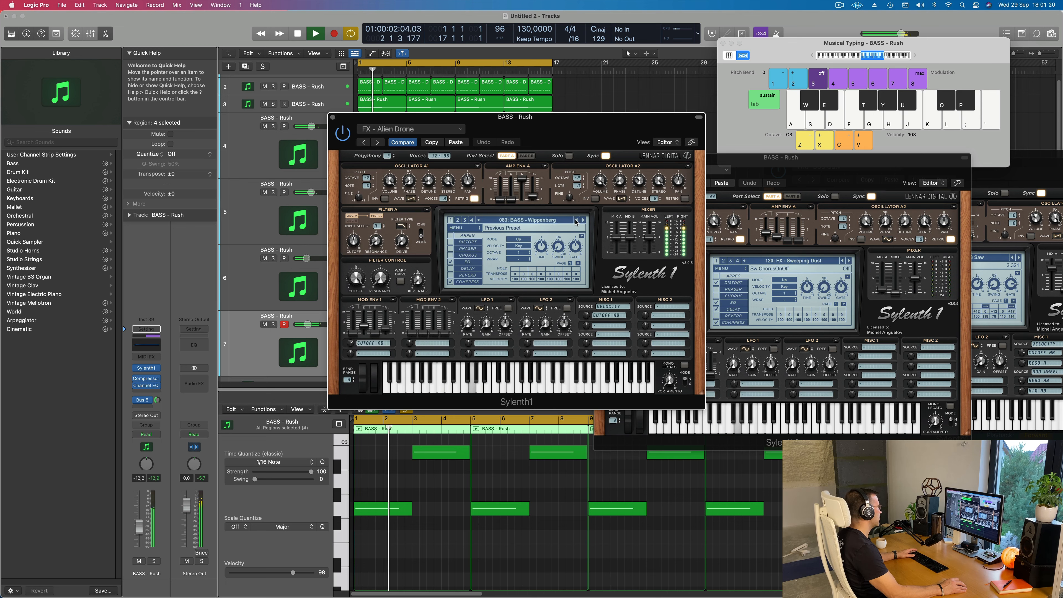
- Compare the preset 084: BASS - Zeppelin in playback, then load 083: BASS - Wippenberg on track 7
left_click(583, 221)
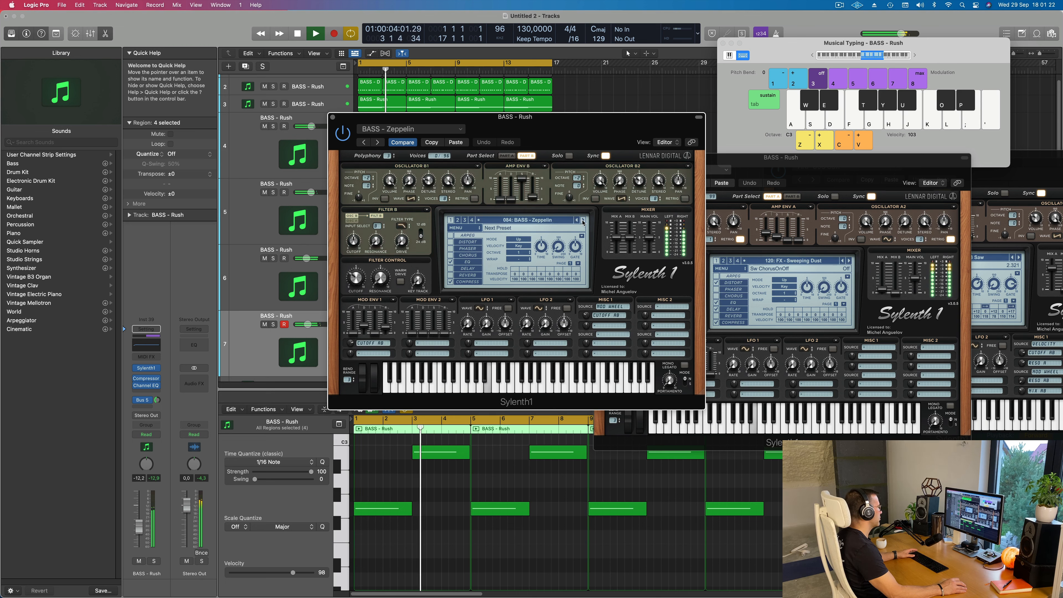
key("space")
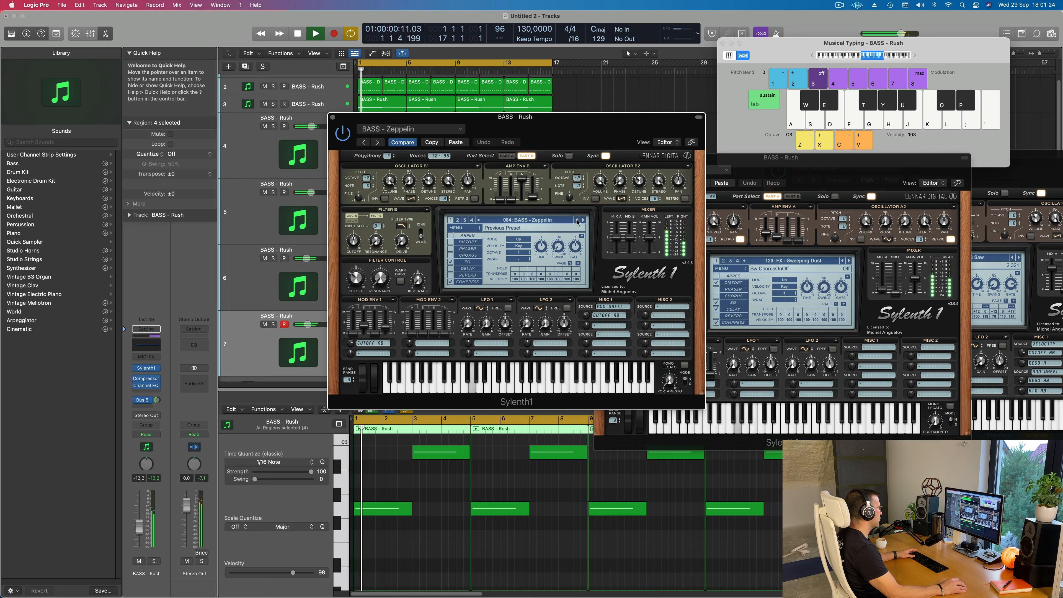
left_click(576, 221)
key("space")
key("space")
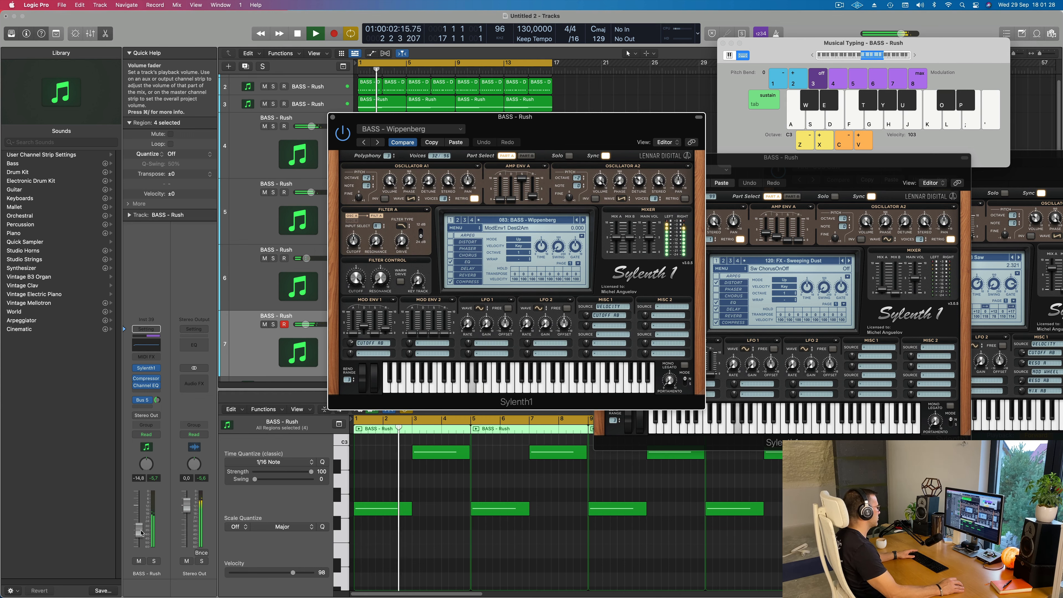
- Set track 7's volume to -14.4 dB and replay the arrangement from the start to check the balance
left_click_drag(140, 530, 141, 532)
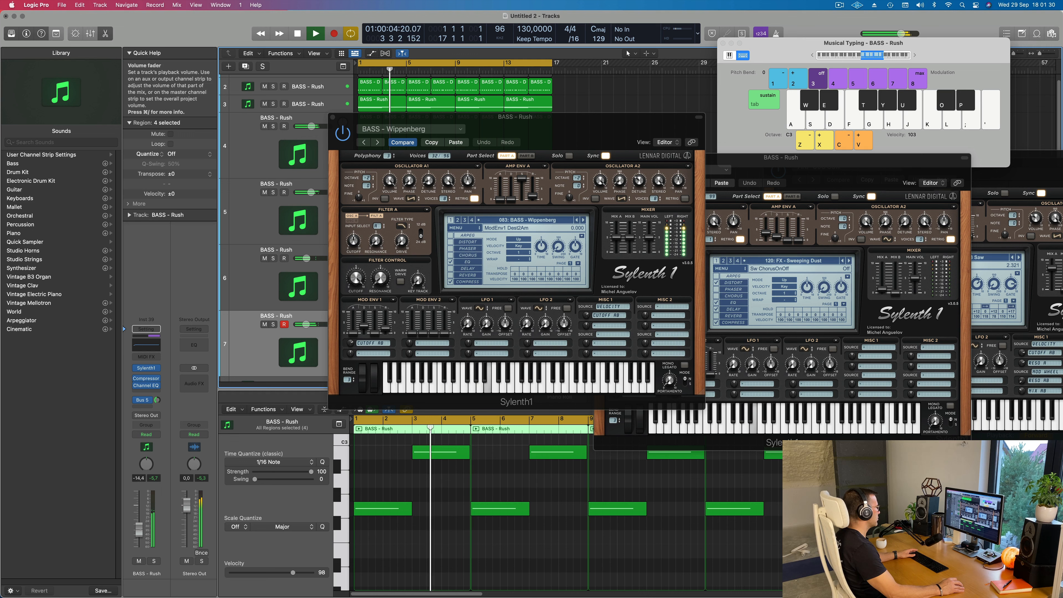
key("space")
key("space")
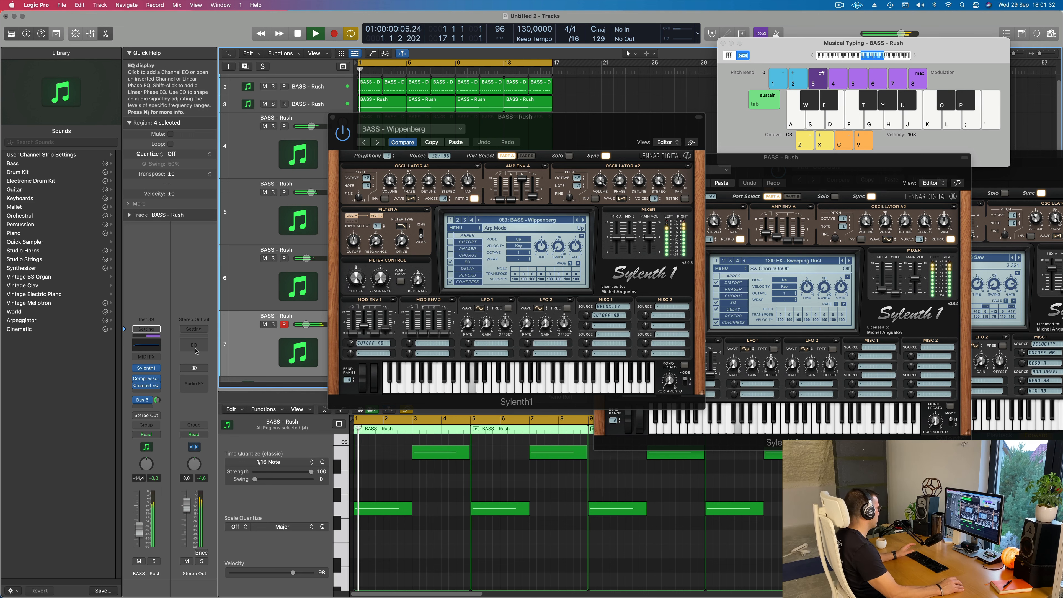
key("space")
key("space")
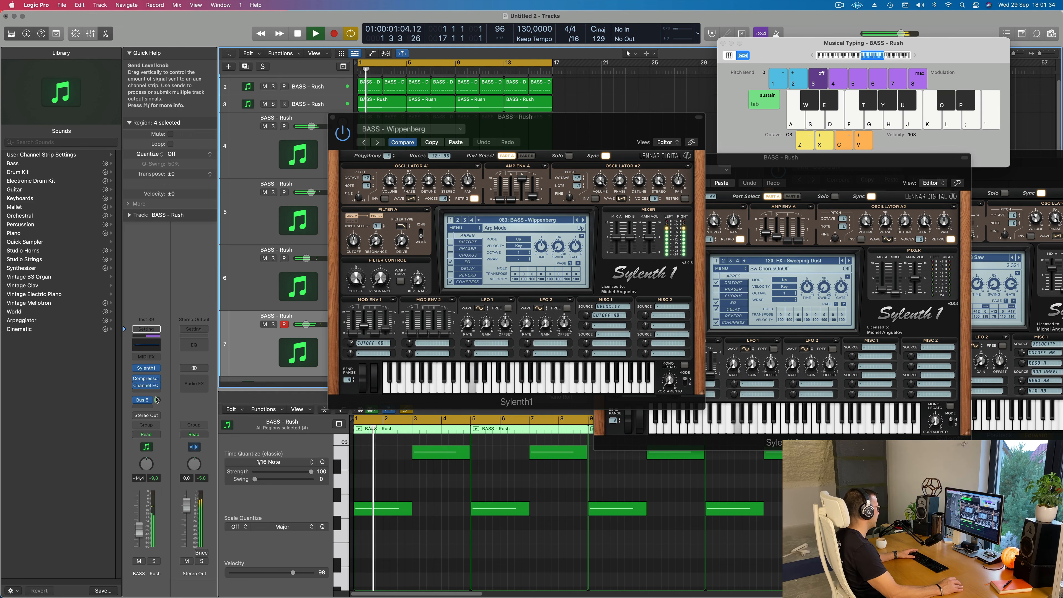
- Turn down track 7's Bus 5 send, set its volume to -12.6 dB, and move the Sylenth1 window off the track headers
left_click_drag(157, 400, 157, 423)
left_click_drag(139, 531, 139, 529)
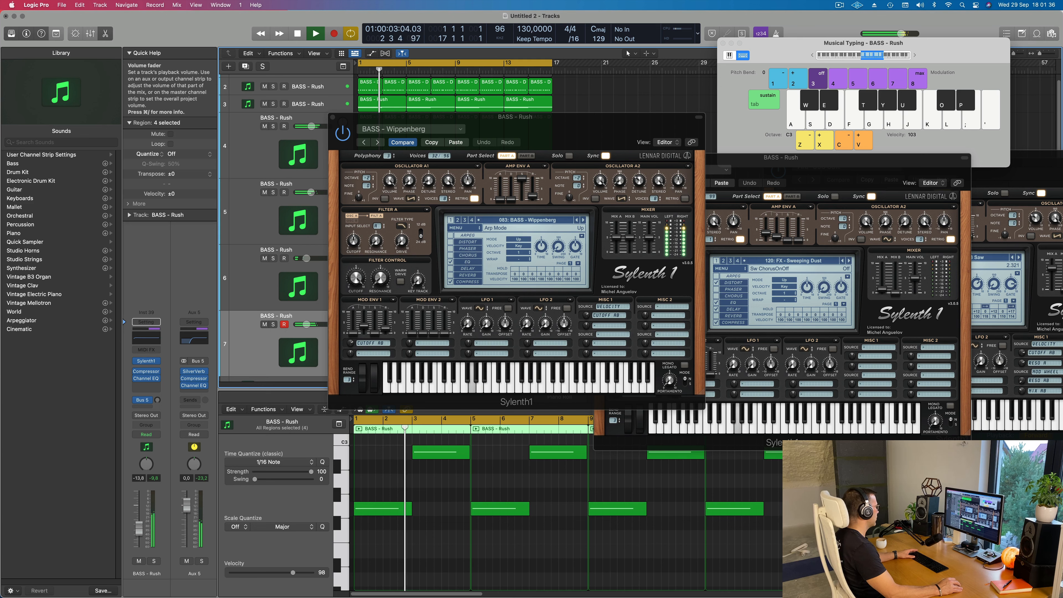
key("space")
left_click_drag(564, 144, 651, 172)
key("space")
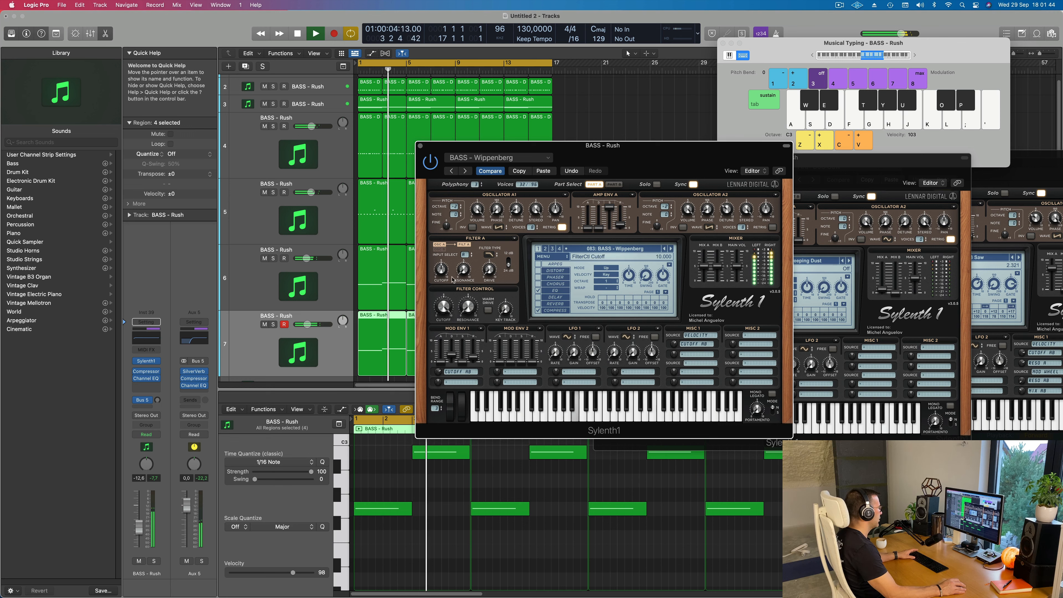
key("space")
key("space")
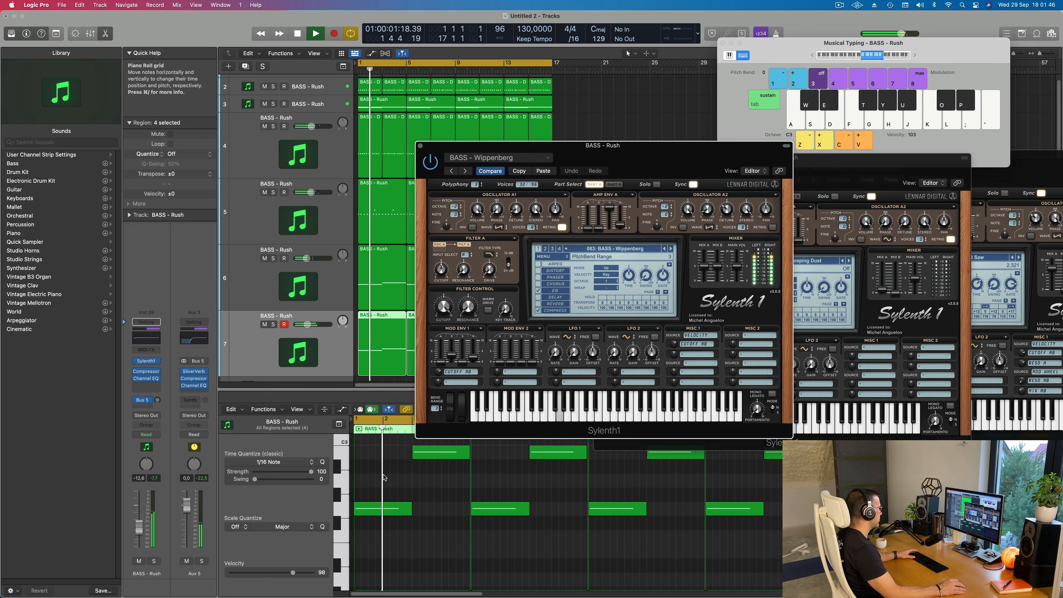
- Select all eight notes in track 7's regions, transpose them down one octave and replay from the start
left_click(426, 521)
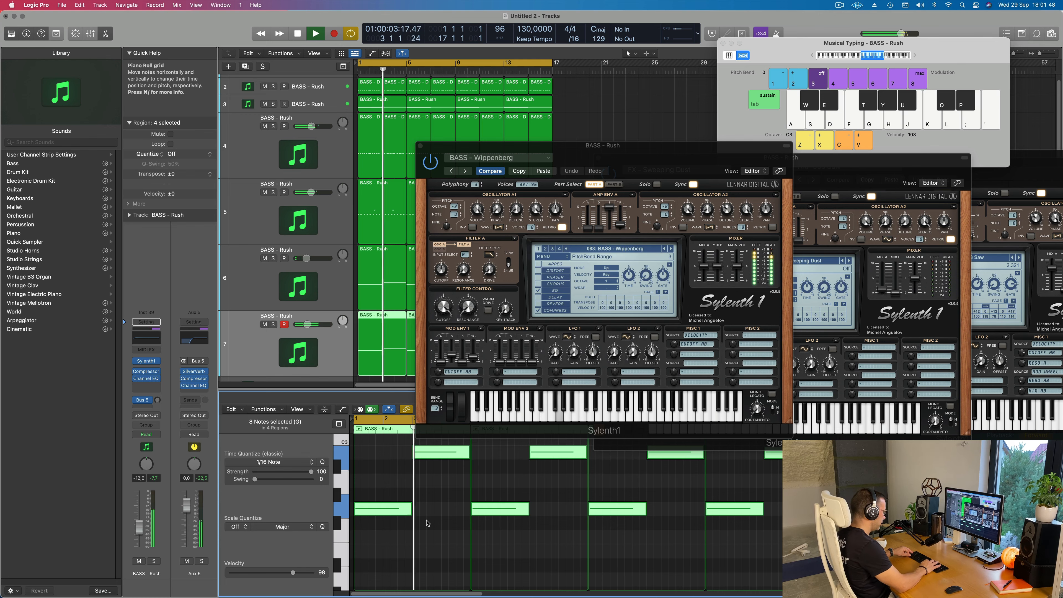
key("alt+shift+Down")
key("Return")
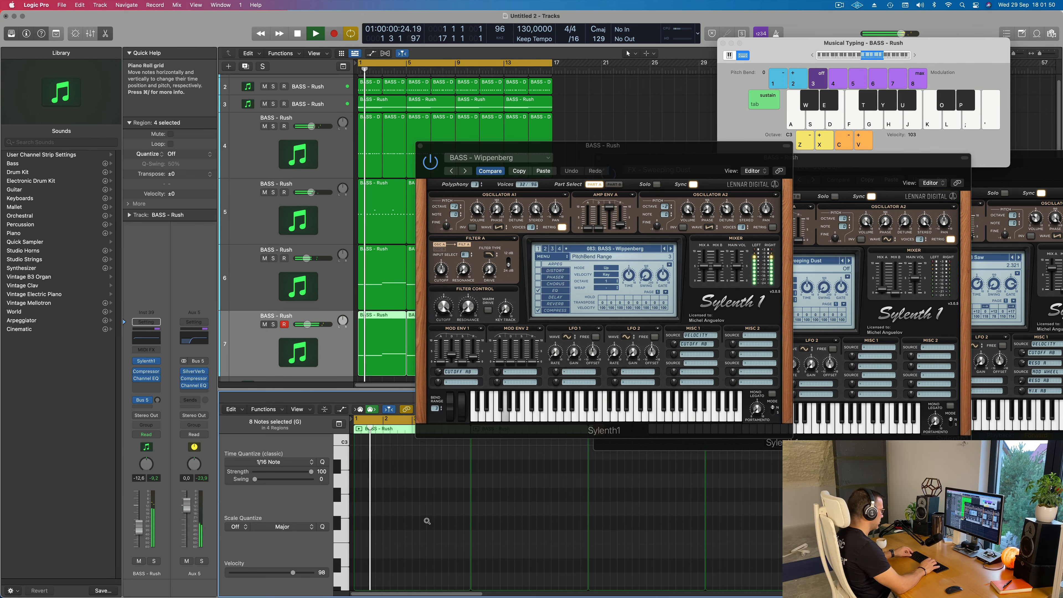
- Transpose track 7's eight selected notes up one octave, move the Sylenth1 window aside and replay from the start
key("alt+shift+Up")
key("Return")
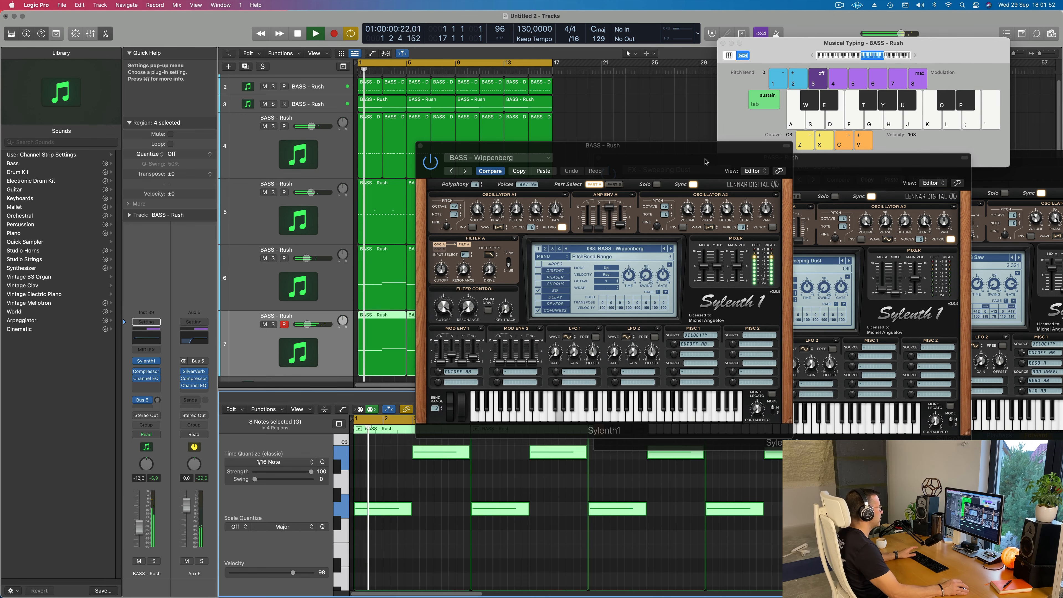
left_click_drag(666, 146, 581, 134)
key("space")
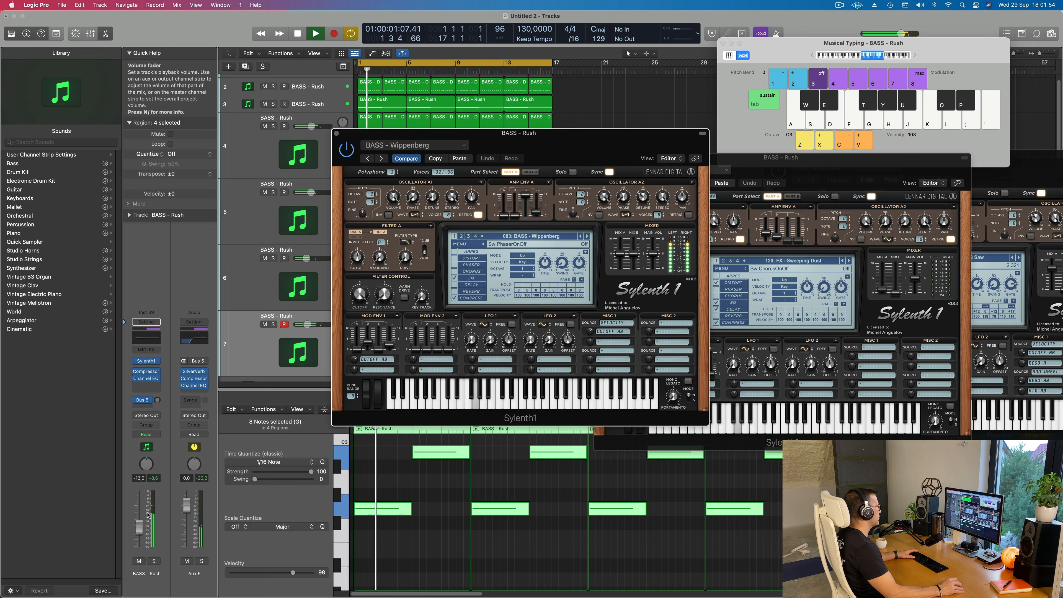
key("Return")
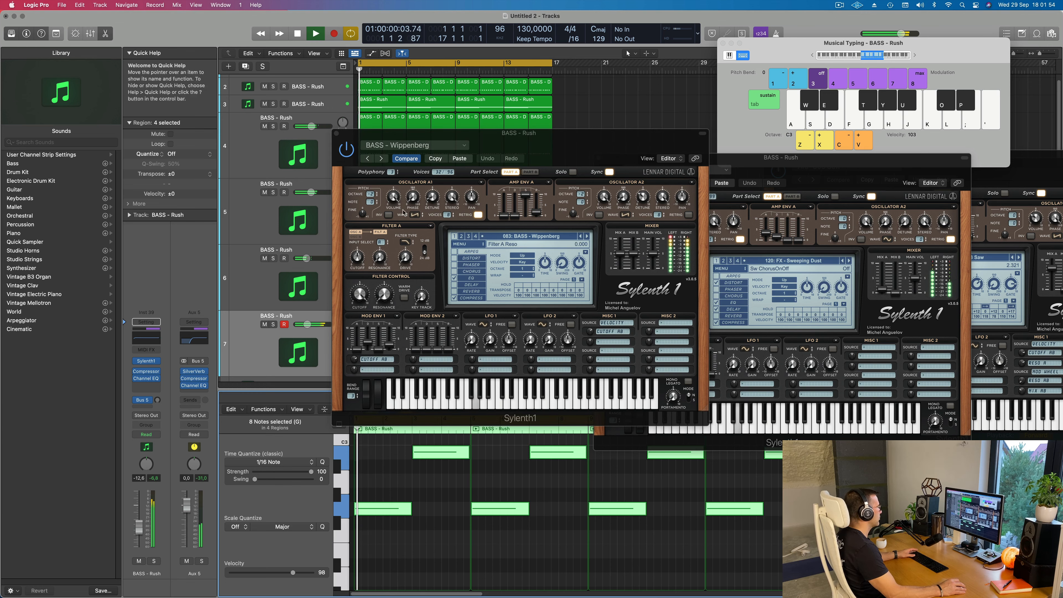
- Audition track 7's Sylenth1 bass presets backwards during playback, from 083: BASS - Wippenberg down to 074: BASS - Sub Bass
left_click(581, 237)
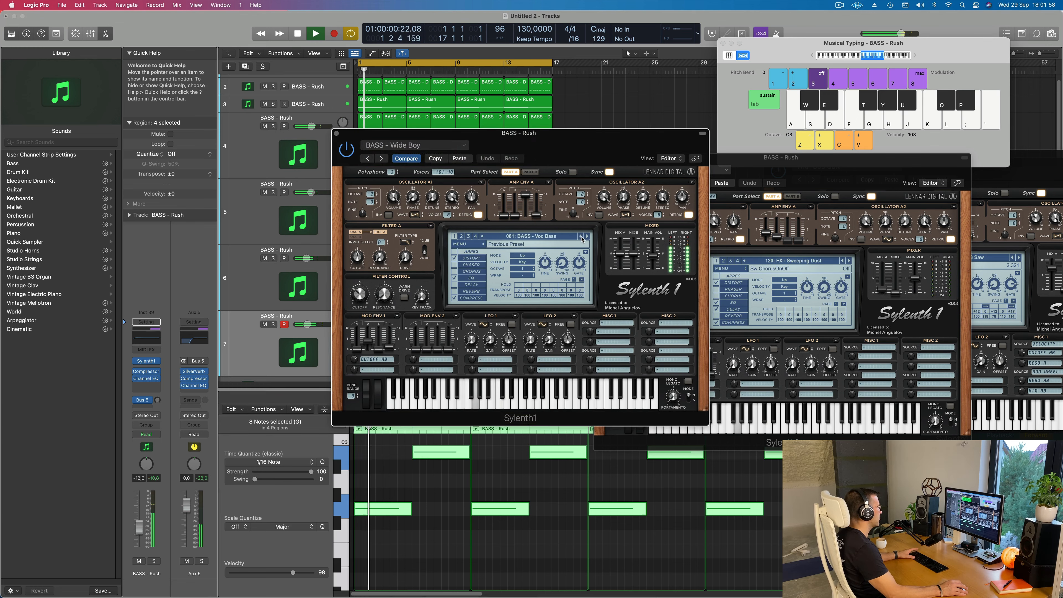
left_click(581, 237)
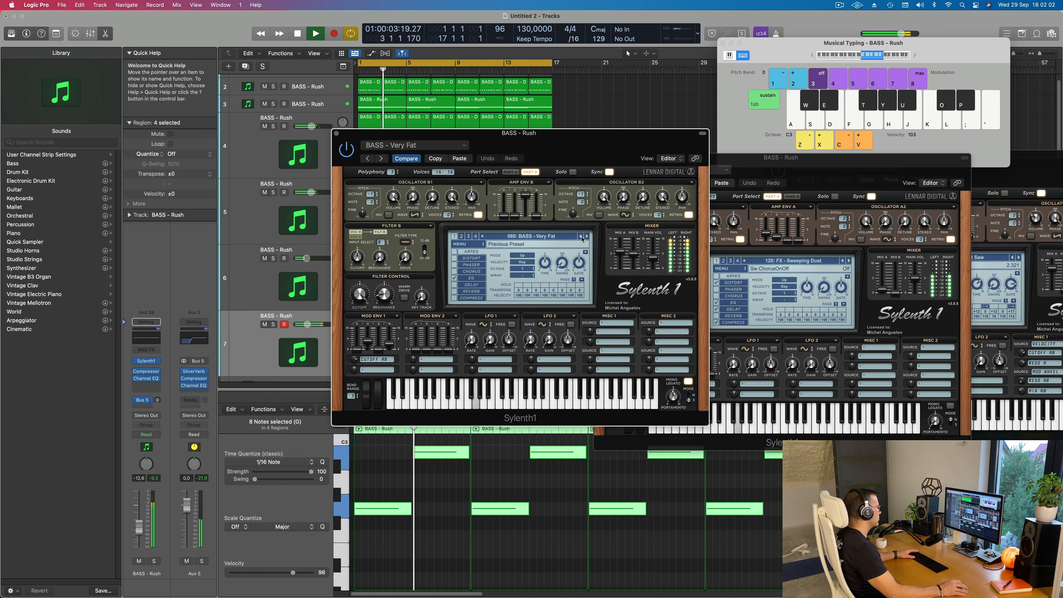
left_click(581, 237)
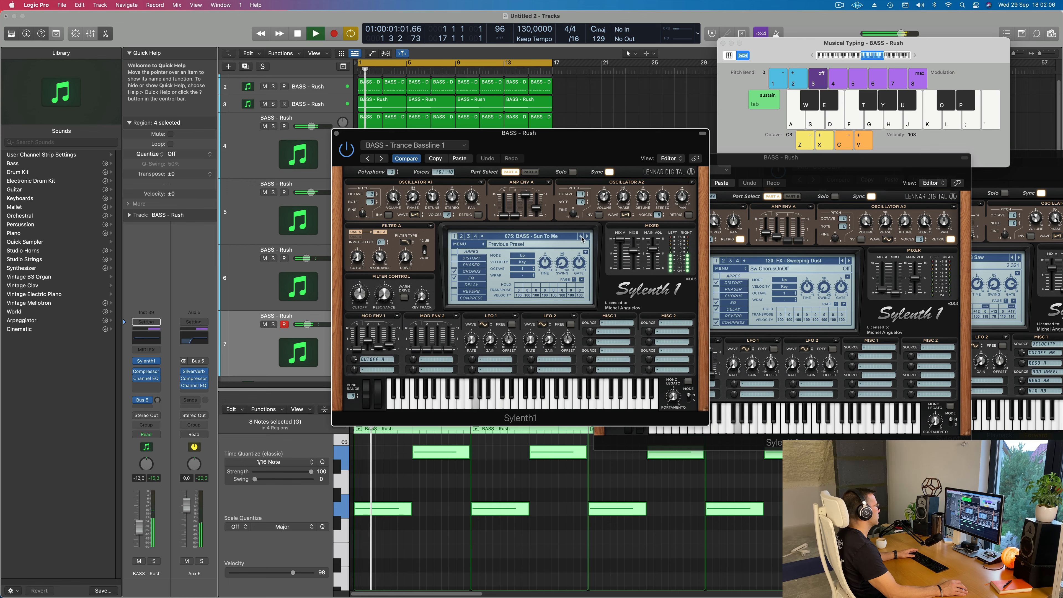
left_click(588, 237)
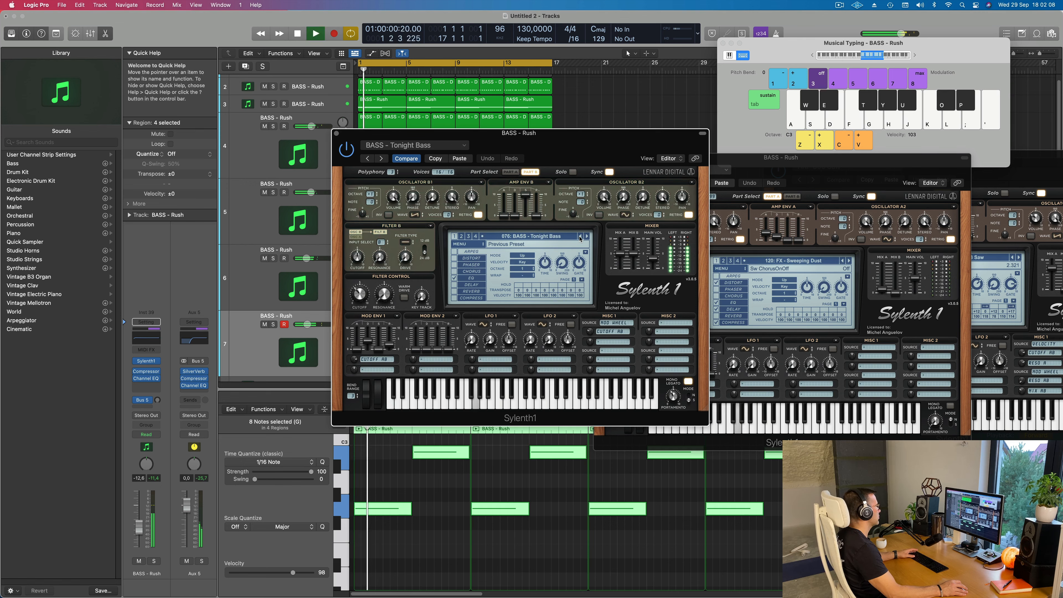
left_click(581, 237)
left_click(580, 237)
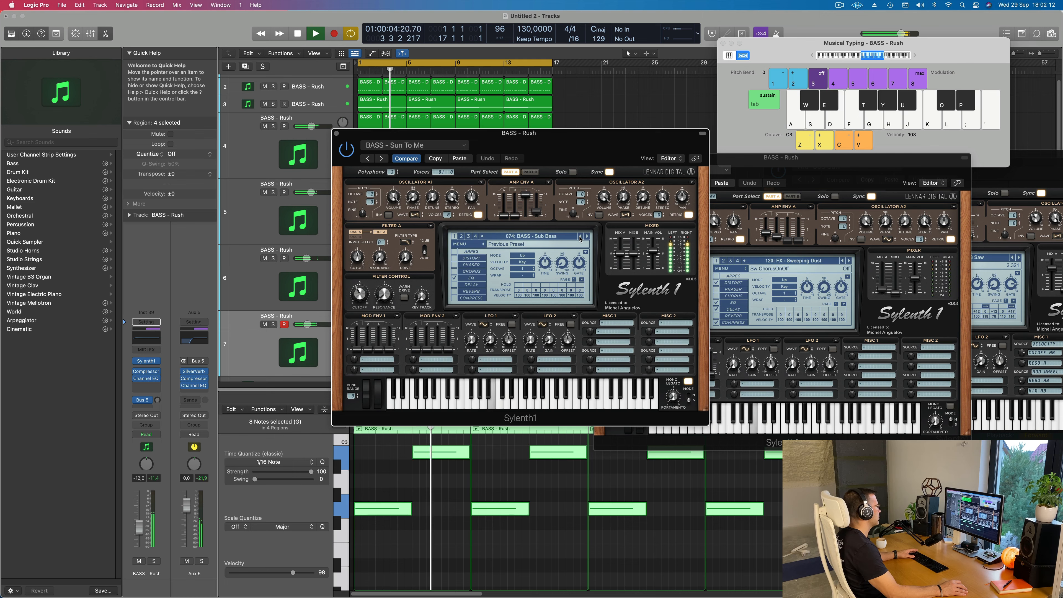
- Insert the Arpeggiator MIDI effect on track 7 and bring its Sylenth1 window back to the front
left_click(146, 350)
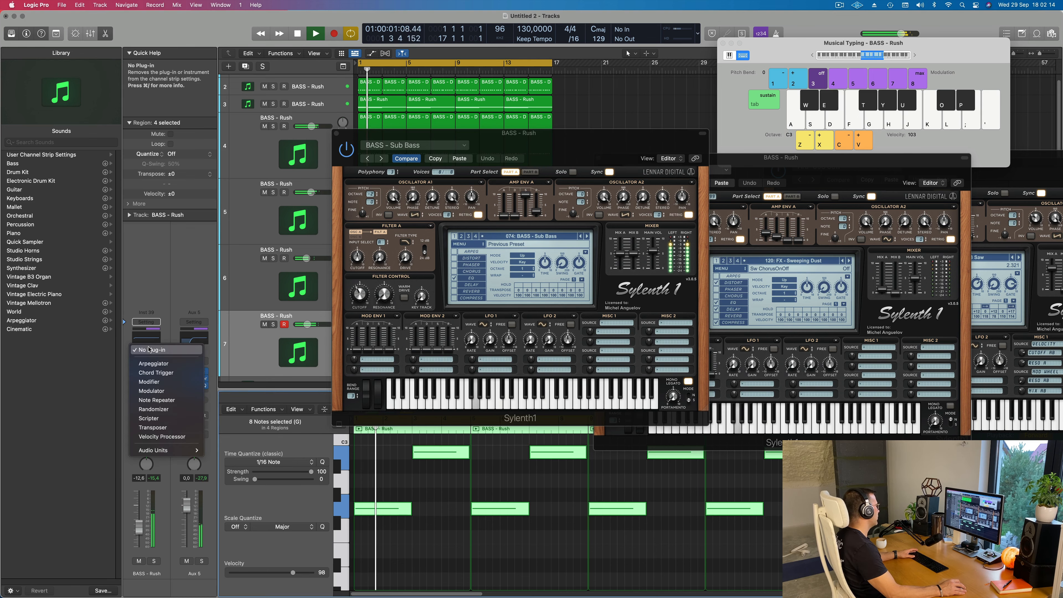
left_click(156, 363)
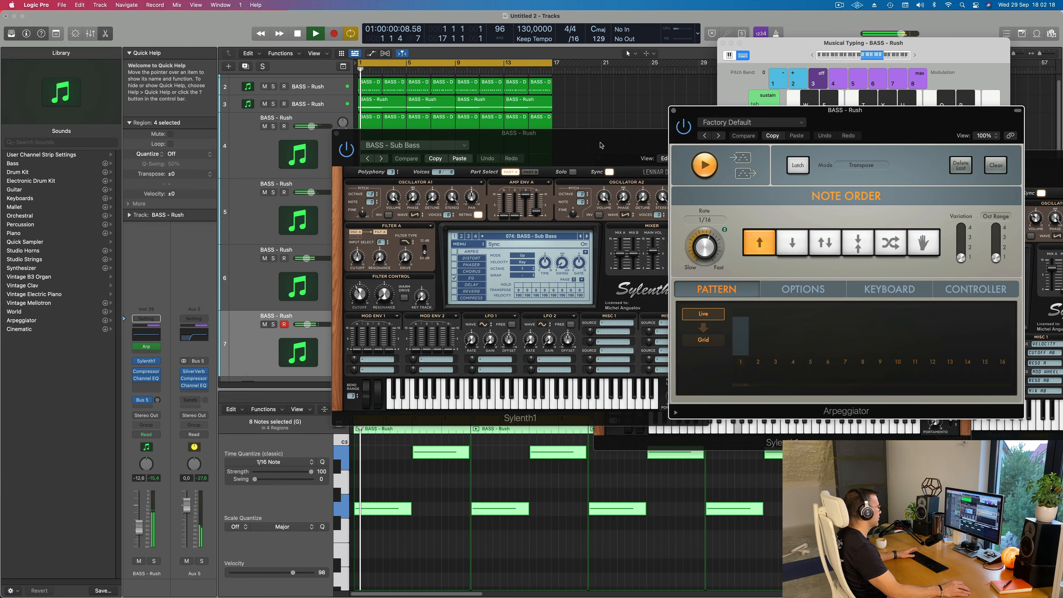
left_click_drag(601, 145, 540, 224)
- Audition the bass presets forwards with the Arpeggiator active and load 083: BASS - Wippenberg on track 7
left_click(573, 256)
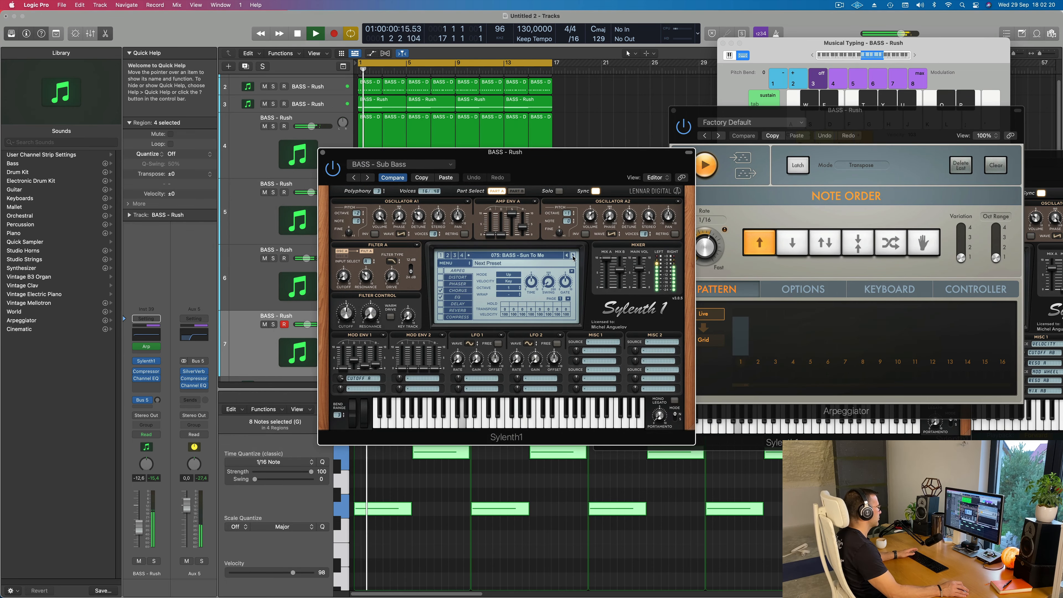
key("space")
left_click(573, 256)
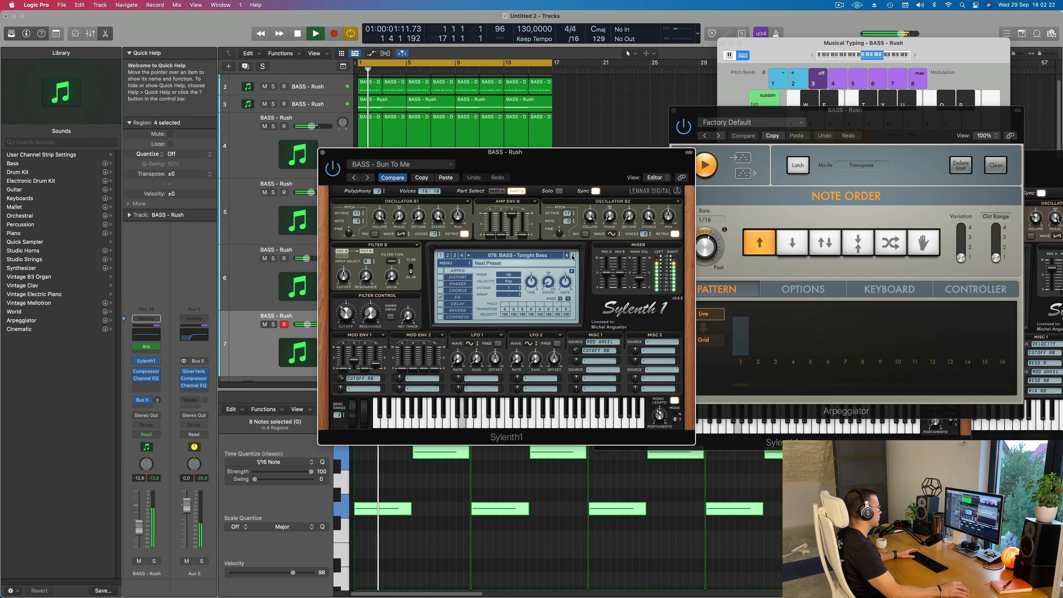
left_click(573, 256)
left_click(574, 255)
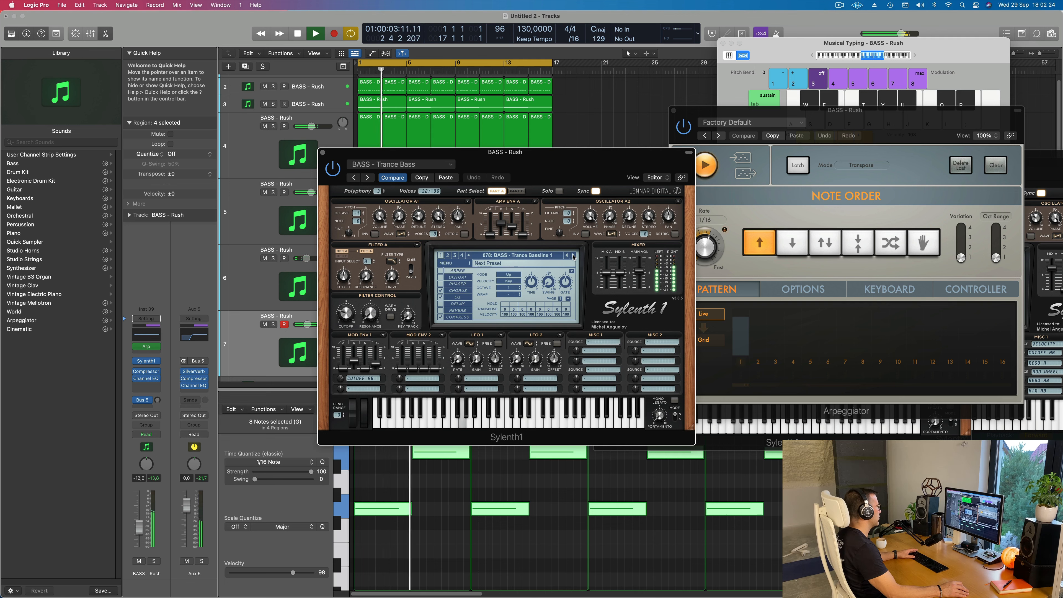
left_click(573, 256)
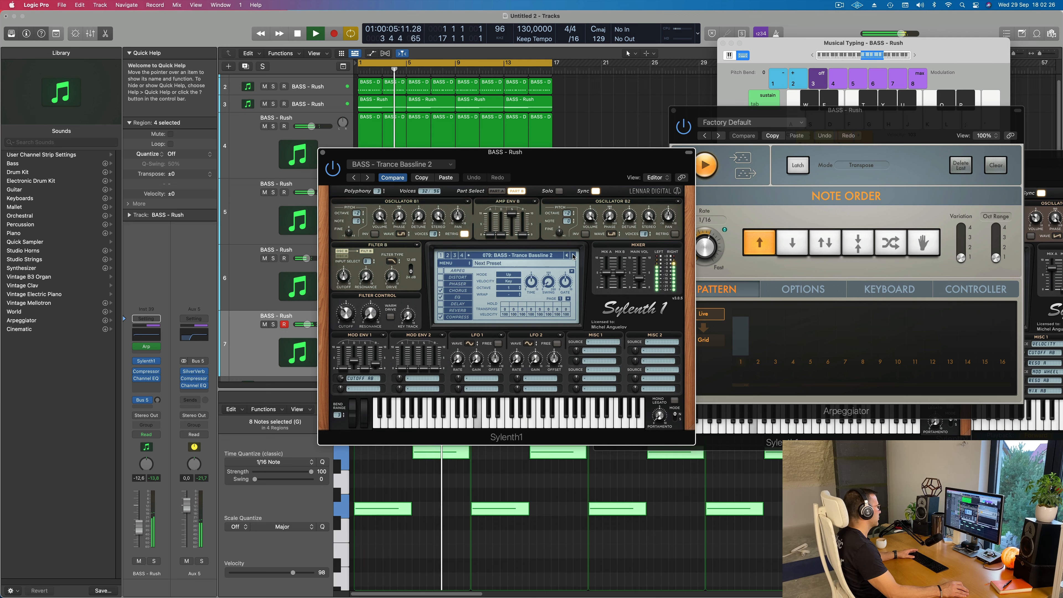
left_click(573, 256)
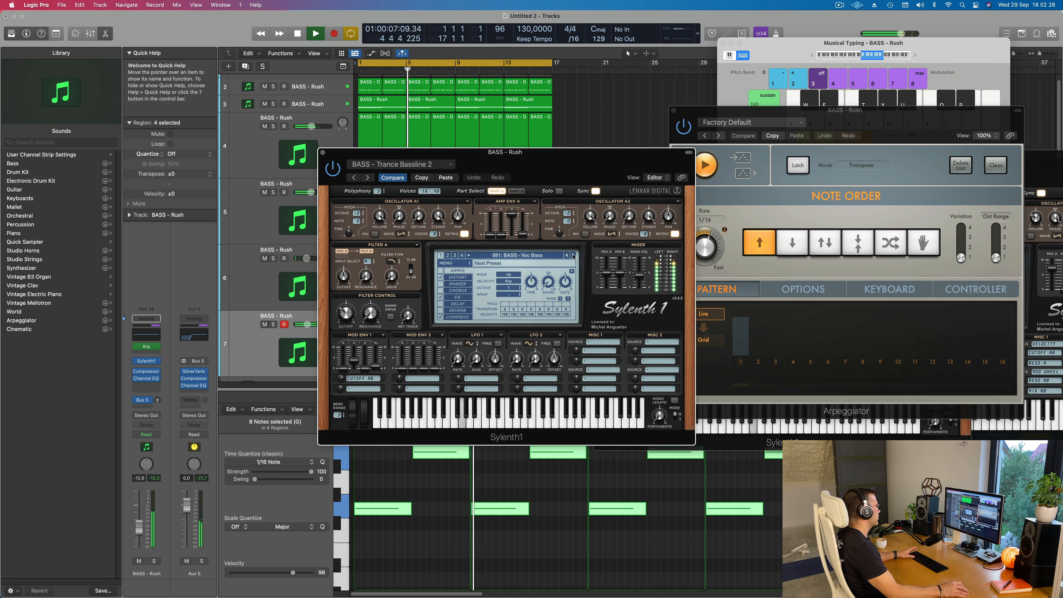
left_click(573, 256)
left_click(573, 256)
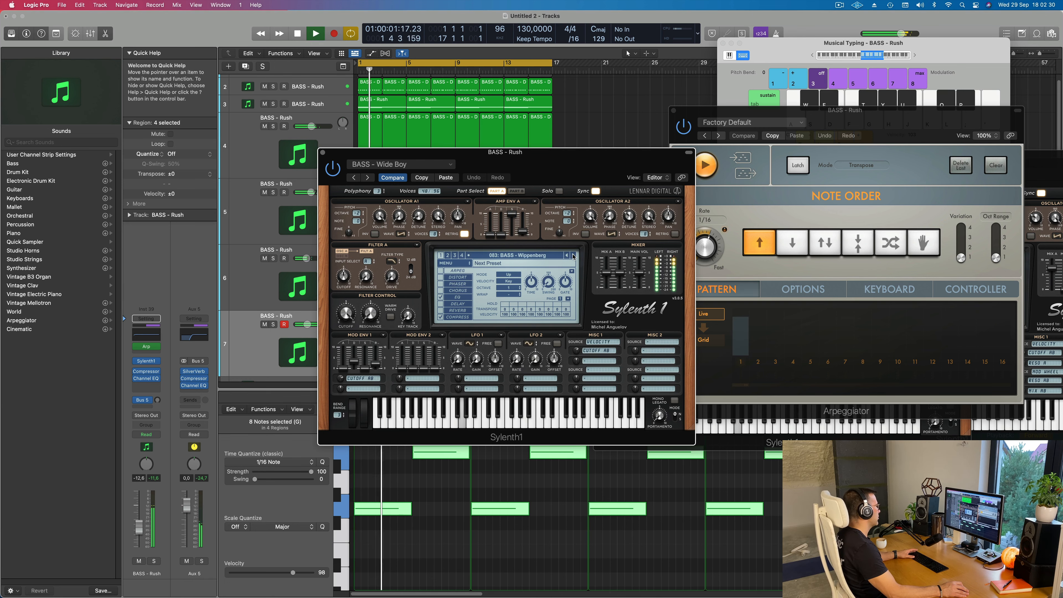
- Set track 7's volume to -11.6 dB while moving its Sylenth1 window out of the way, and close that window
left_click_drag(544, 152, 708, 155)
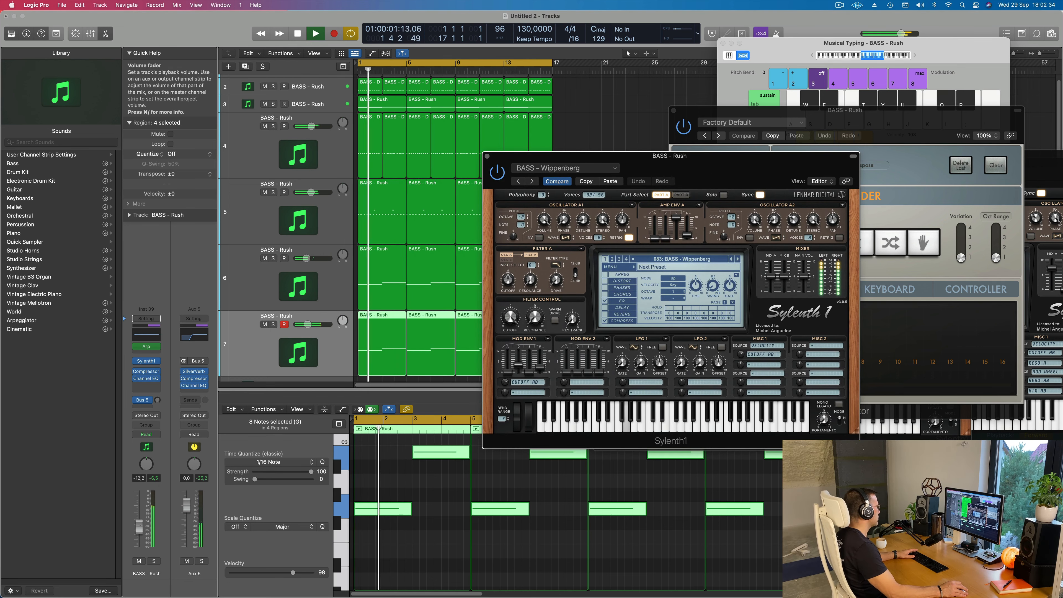
left_click_drag(701, 185, 532, 285)
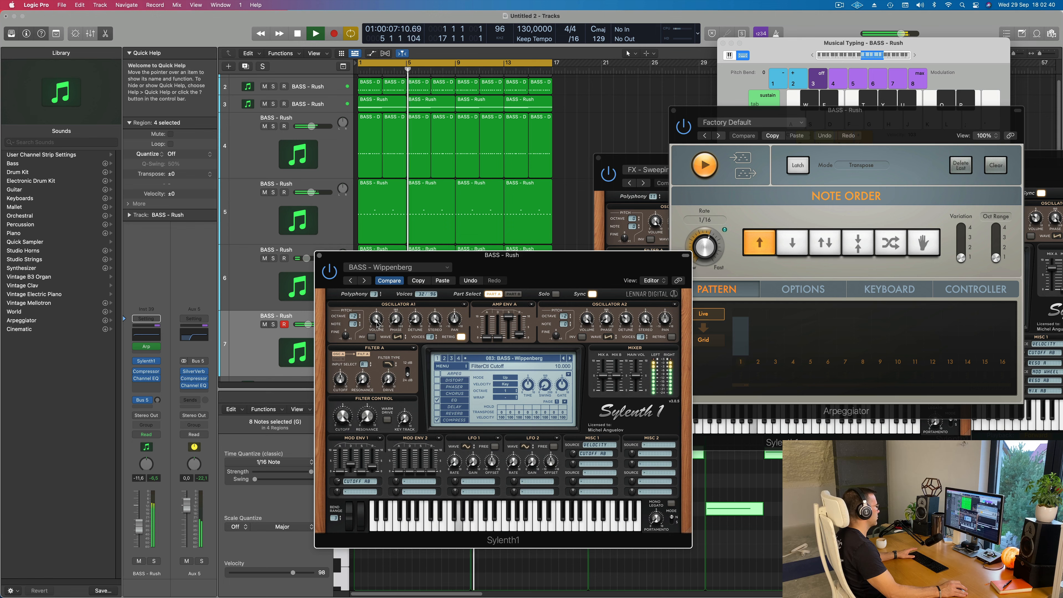
left_click_drag(315, 259, 342, 251)
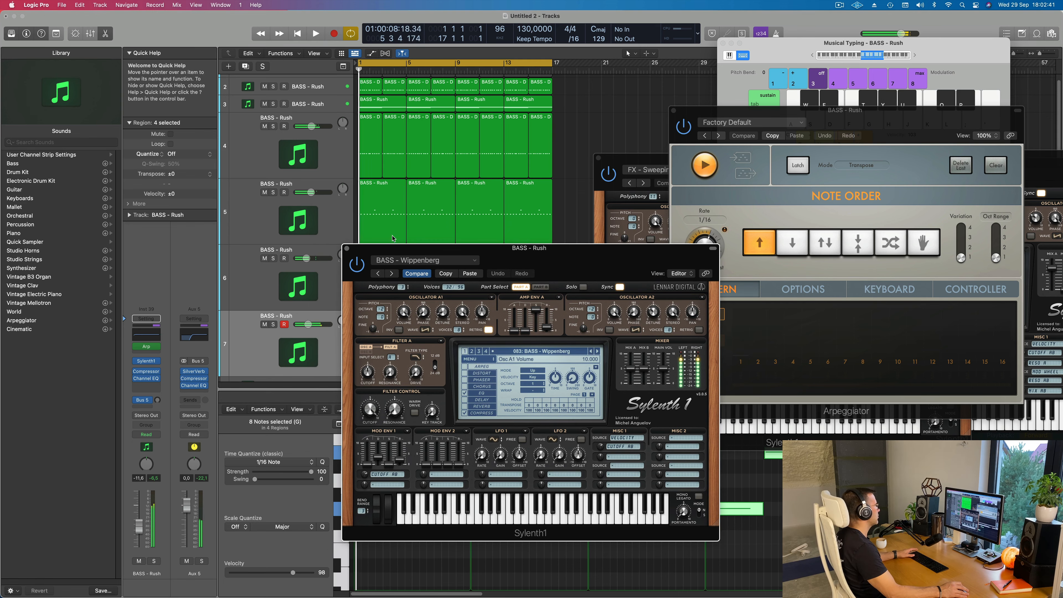
left_click(347, 249)
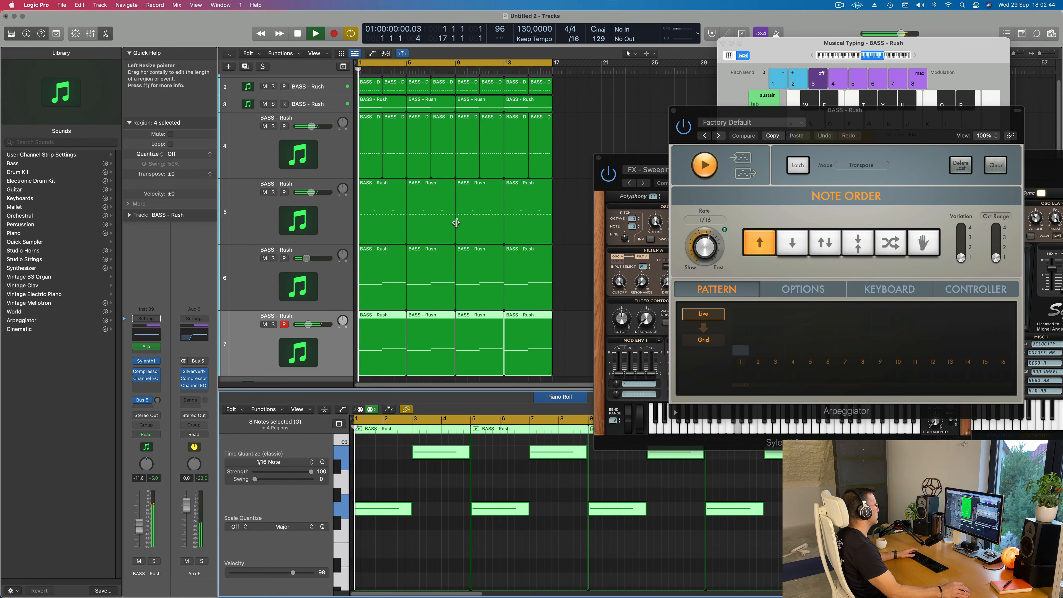
- Mute track 5, select track 4 and replay the arrangement from the start
left_click(264, 193)
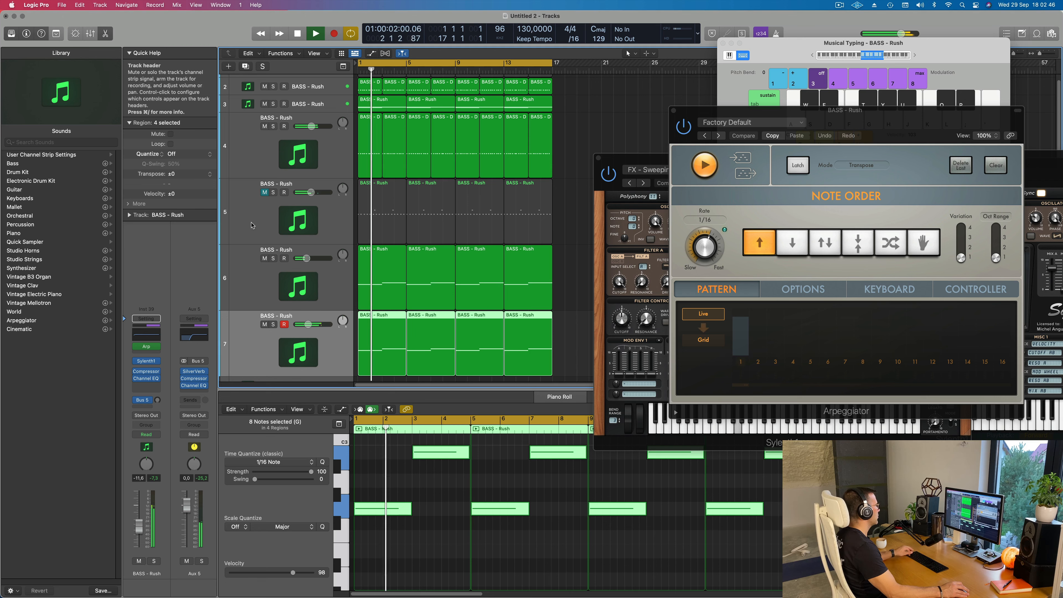
key("super+Left")
left_click(251, 160)
key("Return")
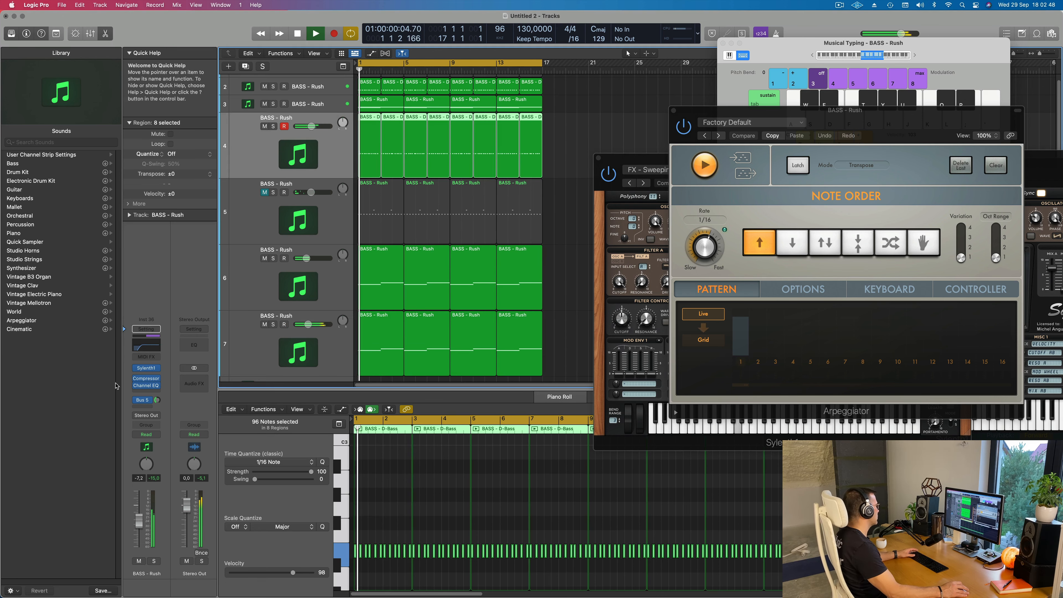
- Set the filter control cutoff in track 4's Sylenth1 to about 1.27, mute track 3 and close the instrument window
left_click(146, 368)
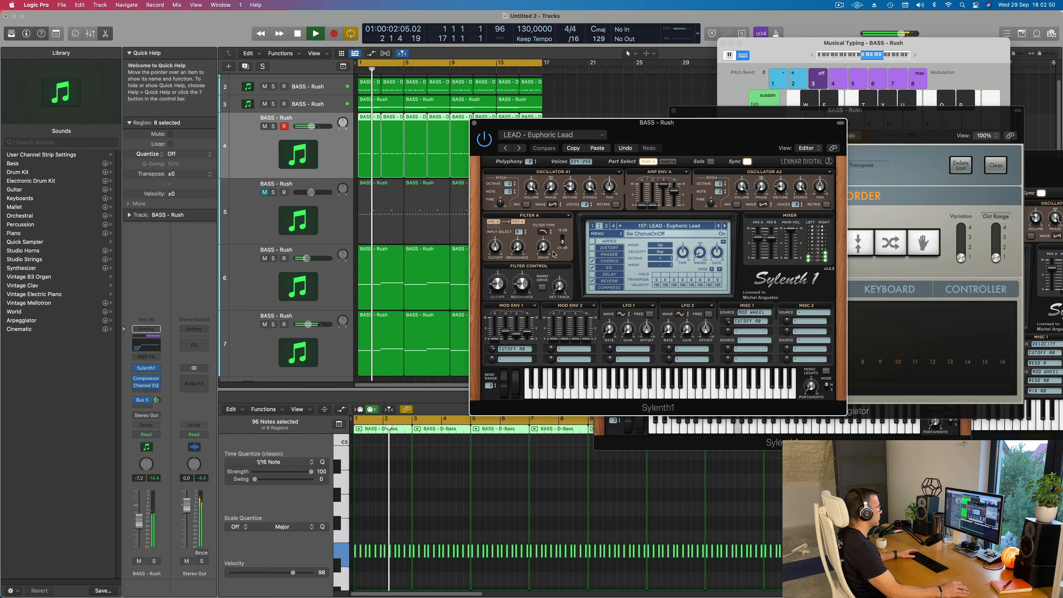
mouse_move(499, 284)
left_mouse_down()
mouse_move(498, 310)
mouse_move(497, 287)
left_mouse_up()
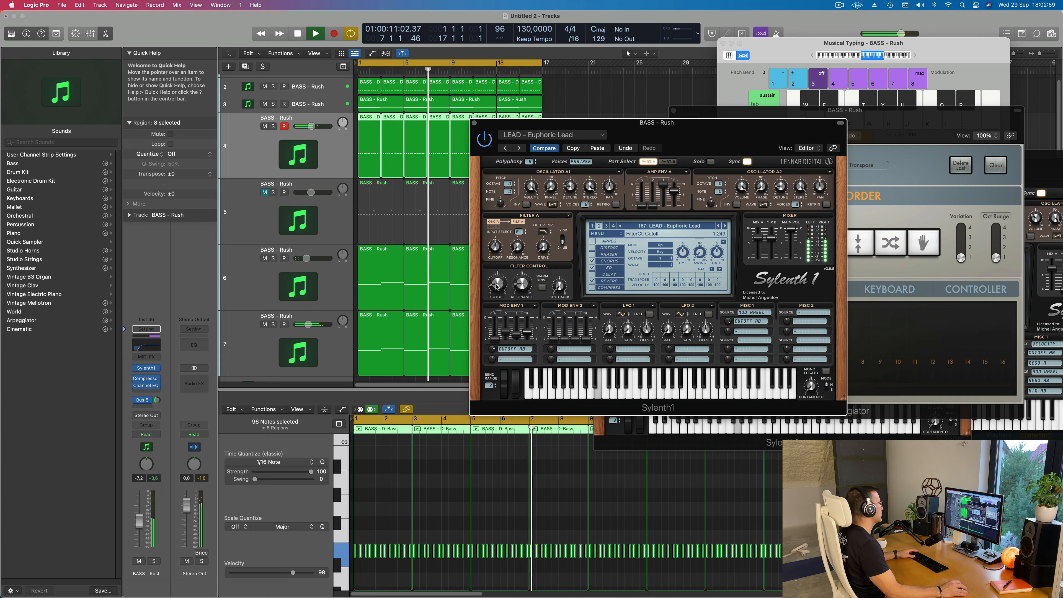
left_click(263, 105)
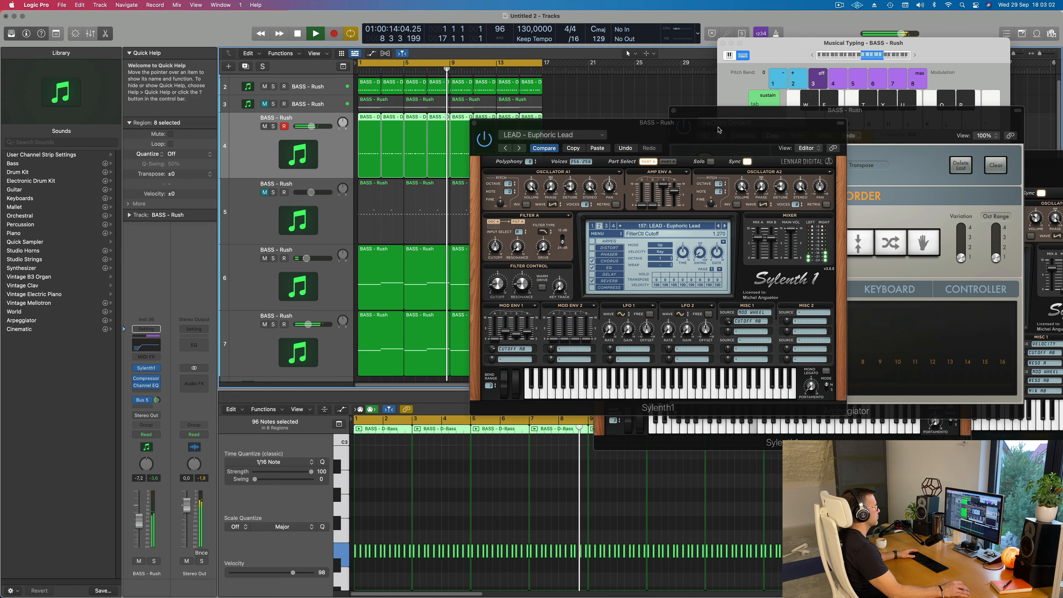
left_click_drag(532, 121, 662, 97)
left_click(605, 101)
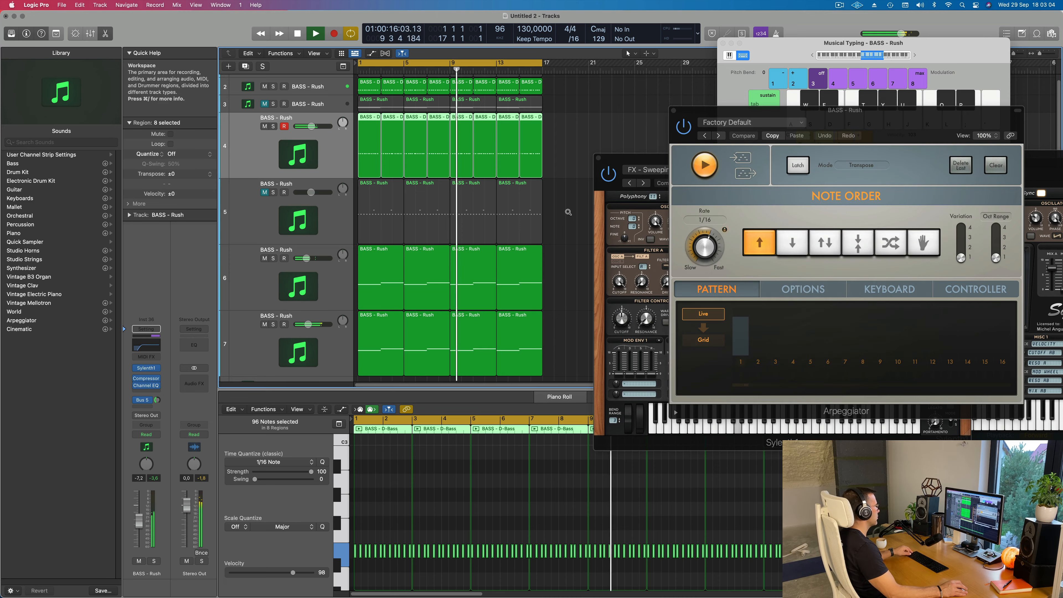
- Select track 6, solo it briefly to hear it alone, and replay the full mix from the start
scroll(559, 212, "down", 5)
scroll(559, 212, "down", 2)
scroll(496, 218, "down", 5)
scroll(512, 215, "up", 5)
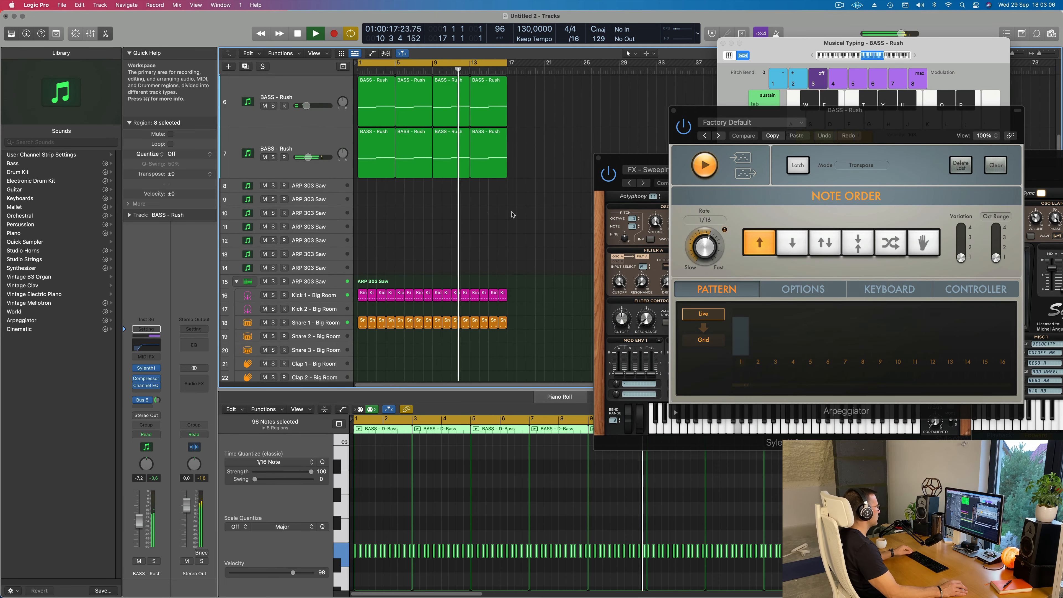
scroll(461, 211, "up", 5)
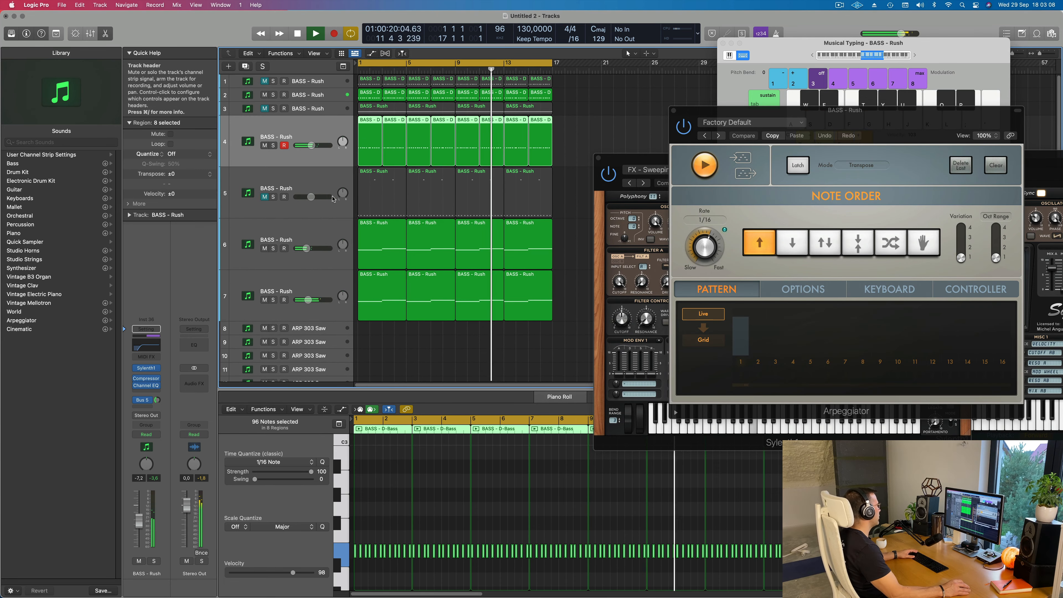
left_click(289, 234)
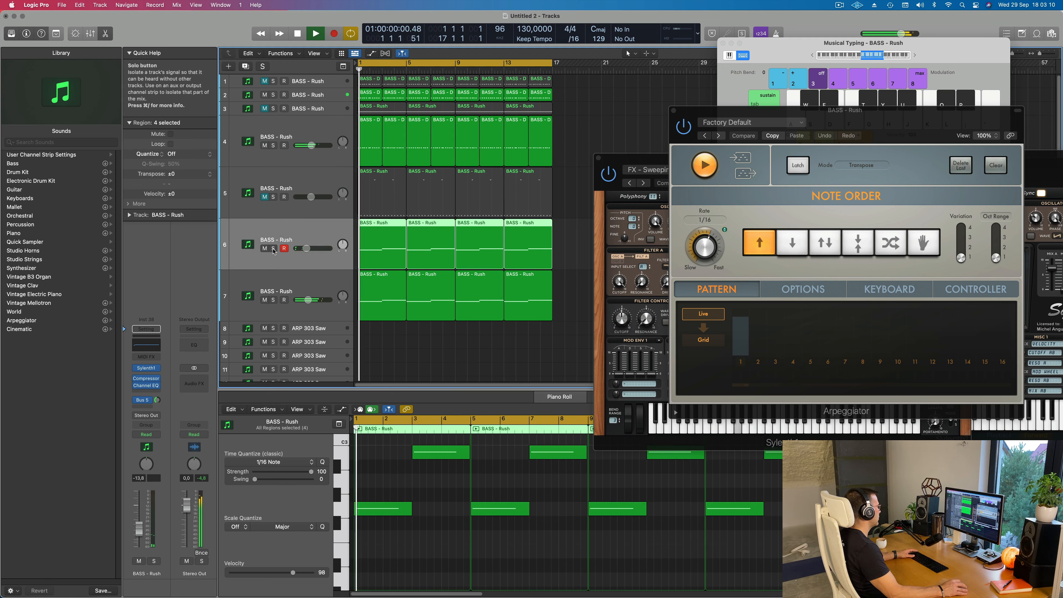
left_click(273, 249)
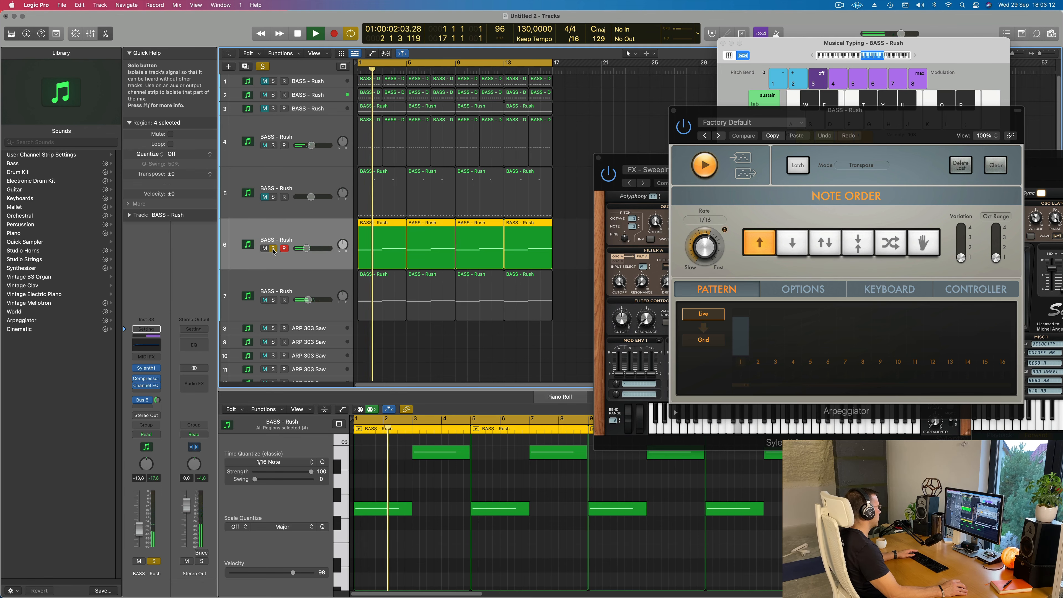
left_click(274, 249)
key("space")
key("space")
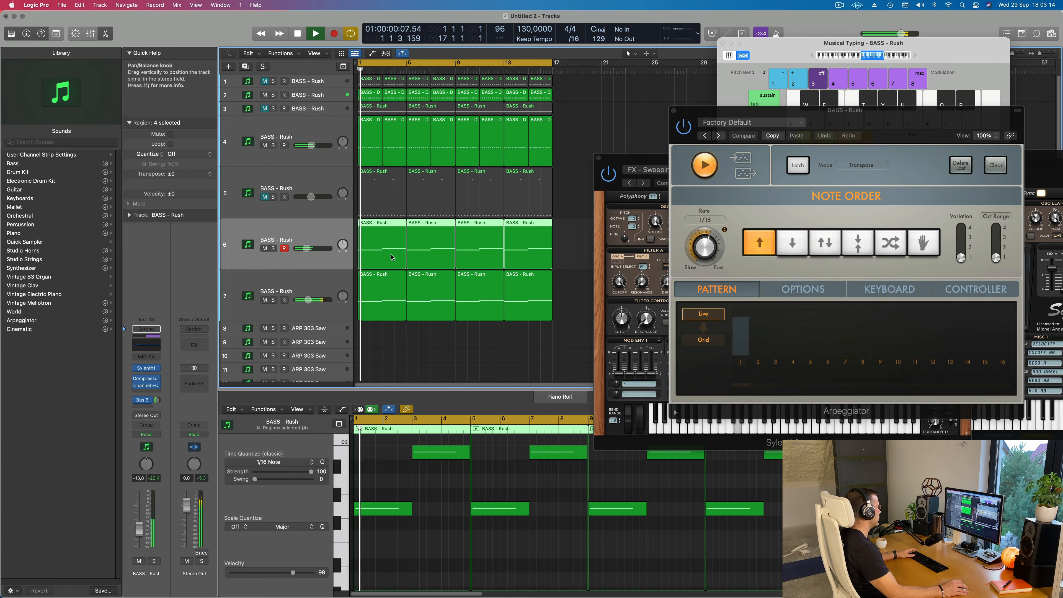
- Select track 7 and compare the playback with track 5 unmuted and muted, leaving track 5 muted
left_click(307, 290)
key("space")
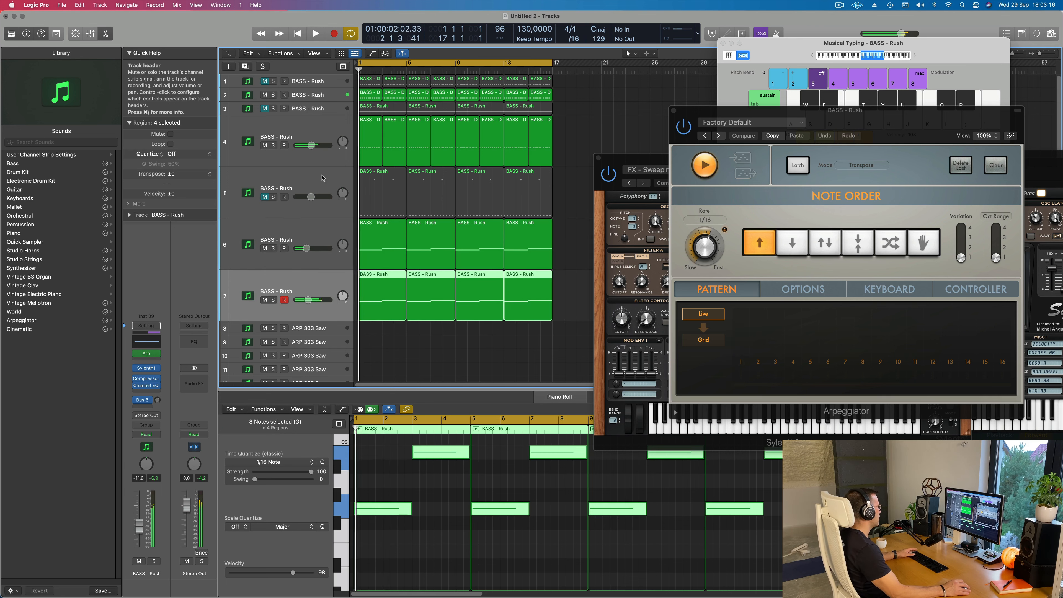
left_click(264, 197)
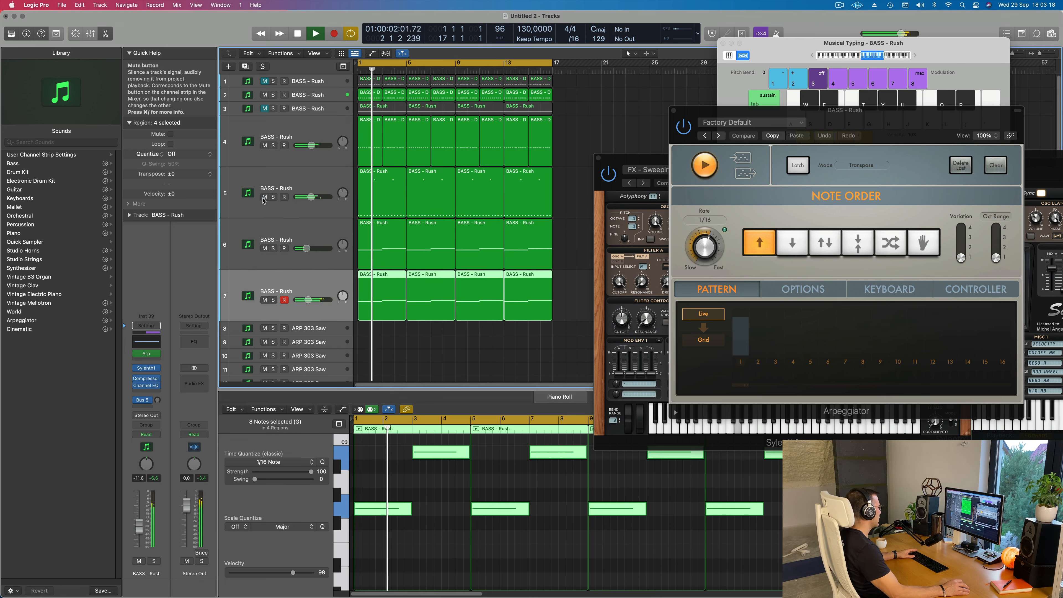
left_click(264, 197)
key("super+Left")
key("super+Left")
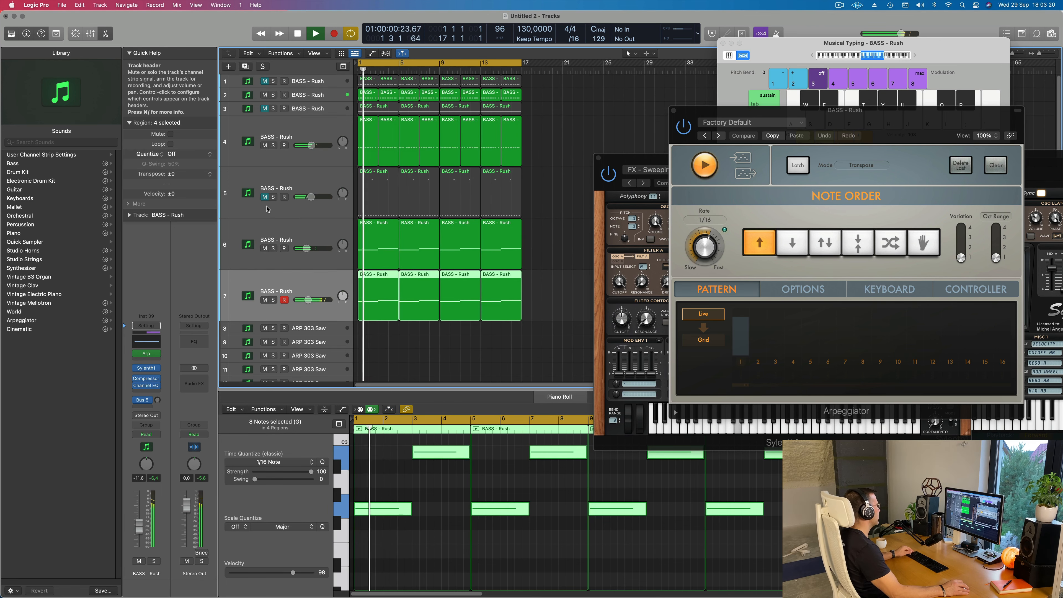
key("super+Up")
key("super+Up")
key("super+Up")
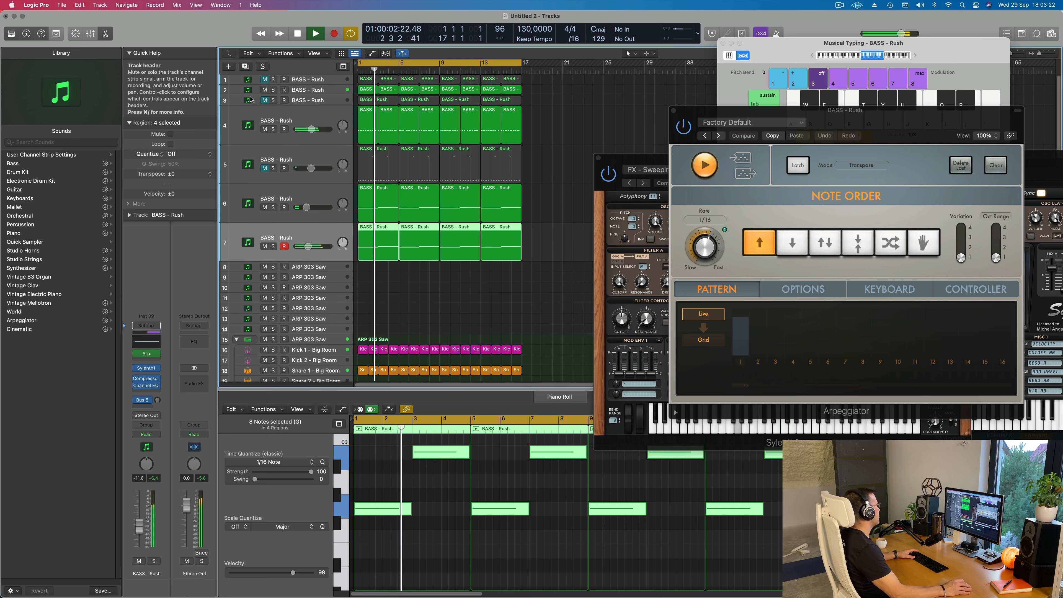
- Duplicate track 7 as a new track 8, bypass its arpeggiator and raise its Bus 5 send to about -6.7
key("super+d")
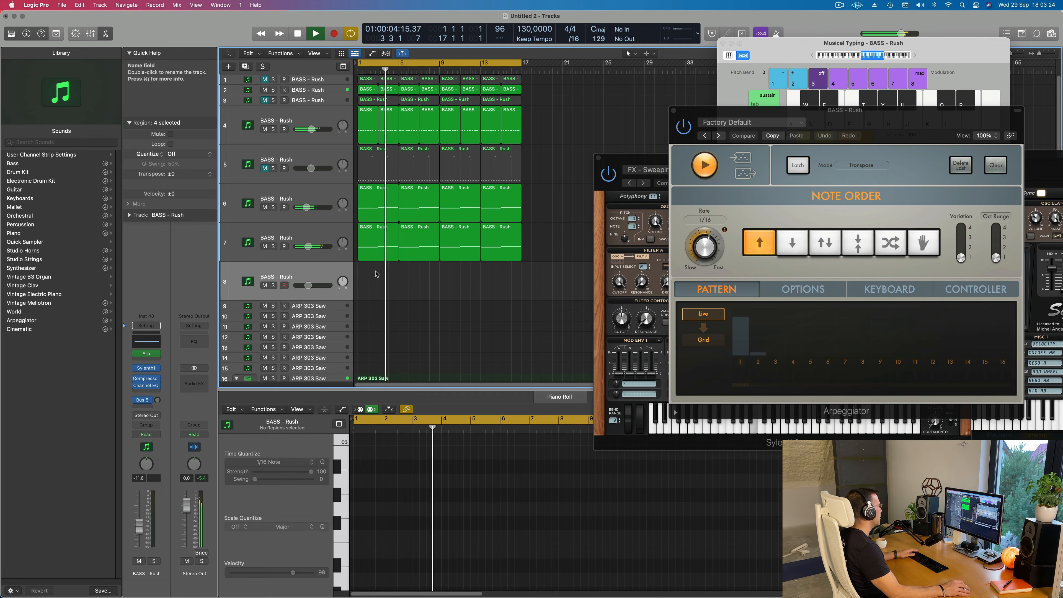
mouse_move(133, 356)
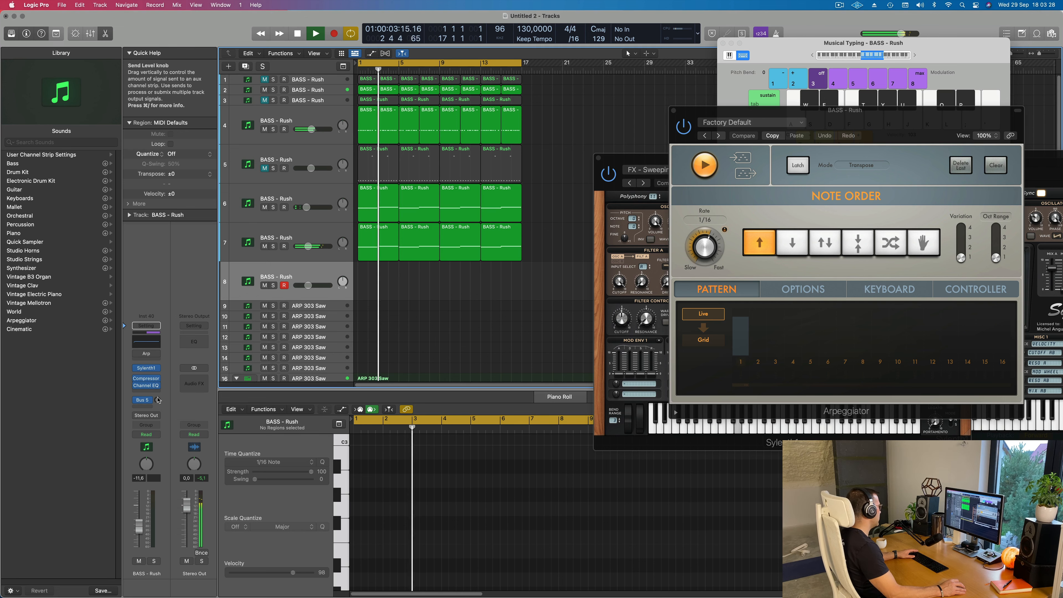
left_click_drag(157, 400, 157, 385)
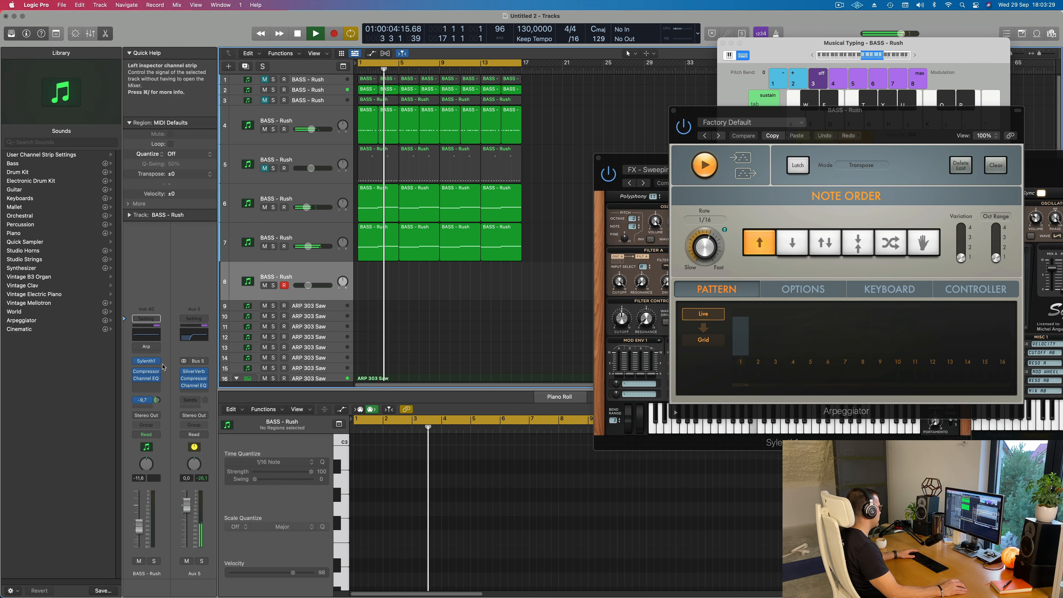
- Open track 8's Sylenth1 and load the preset 122: LEAD - 80's Cop, moving the instrument window aside
left_click(147, 362)
left_click_drag(564, 126, 703, 145)
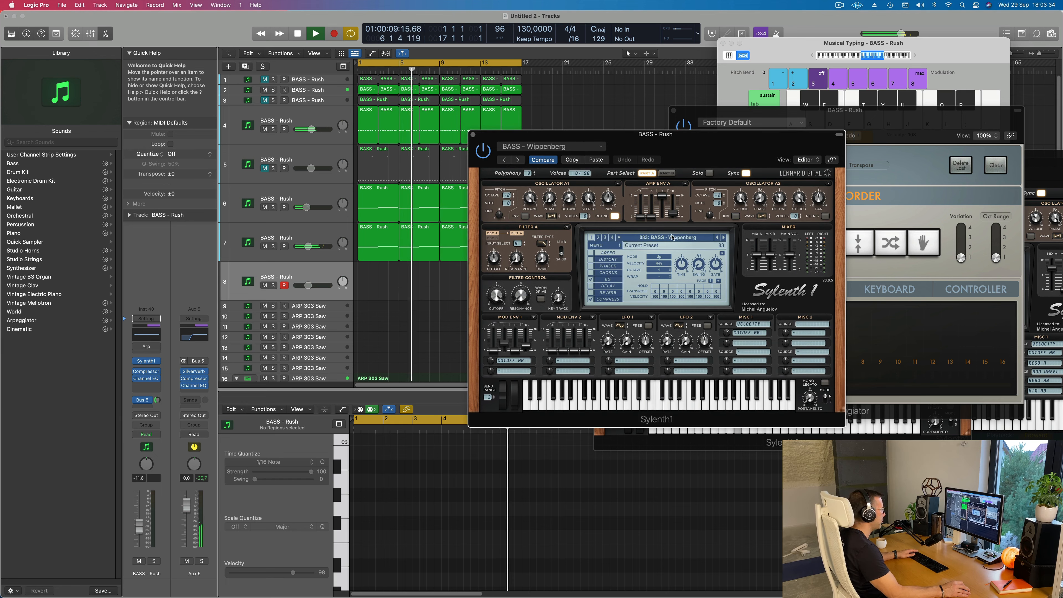
left_click(685, 238)
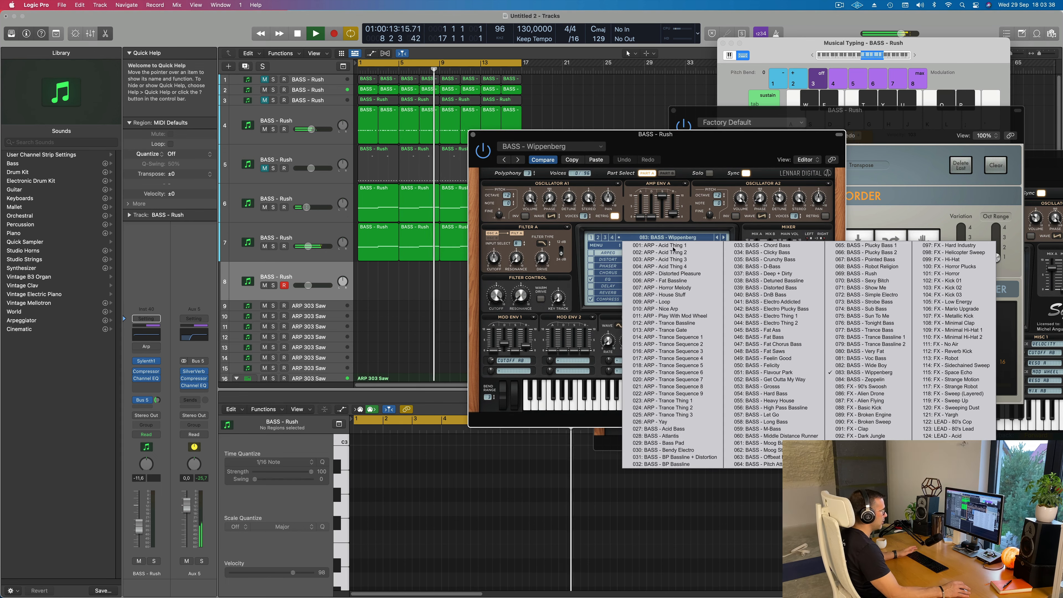
left_click(957, 422)
mouse_move(714, 134)
left_mouse_down()
mouse_move(665, 127)
mouse_move(712, 137)
left_mouse_up()
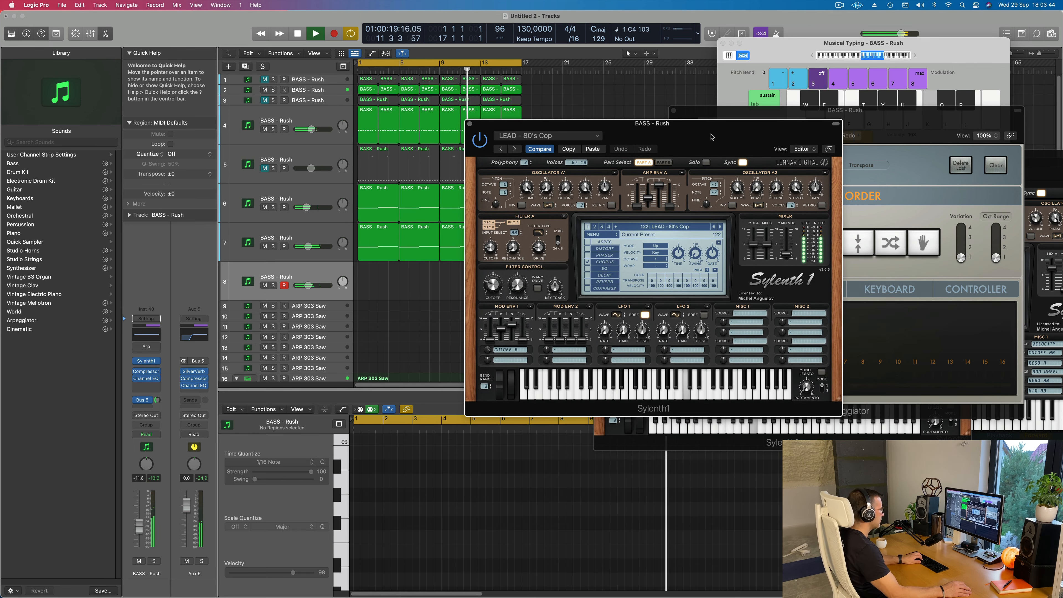
left_click_drag(713, 138, 707, 145)
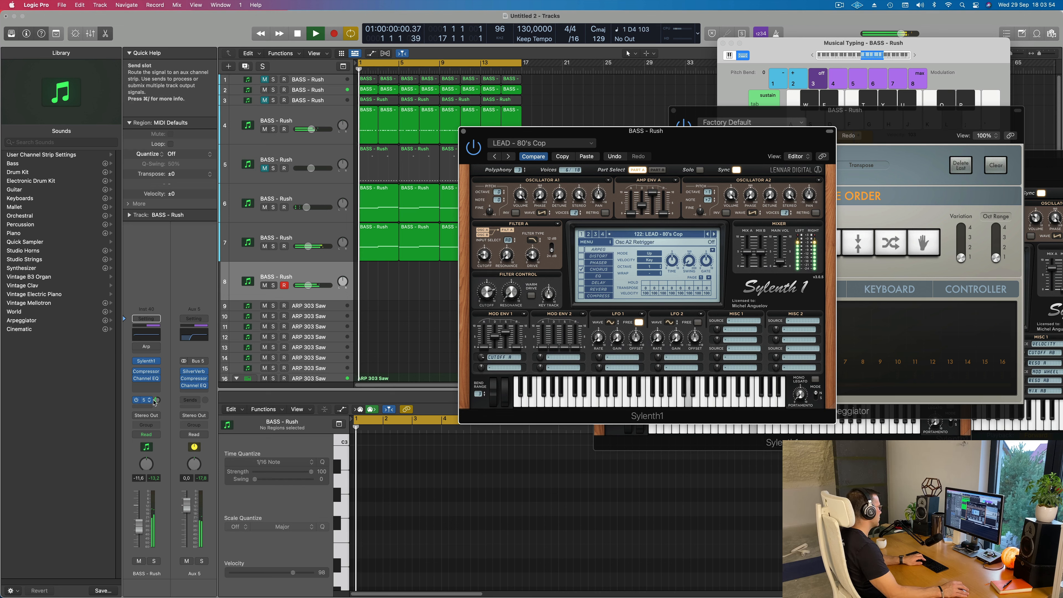
- Set track 8's Bus 5 send to about -7.0 and its volume fader to about -9.8
left_click_drag(157, 400, 154, 409)
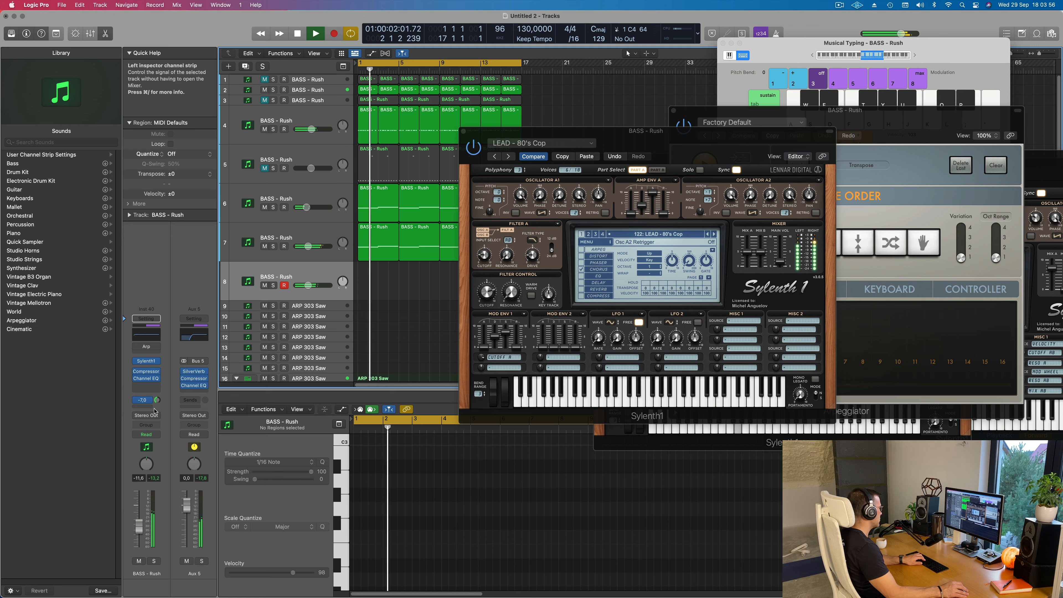
left_click_drag(139, 527, 139, 524)
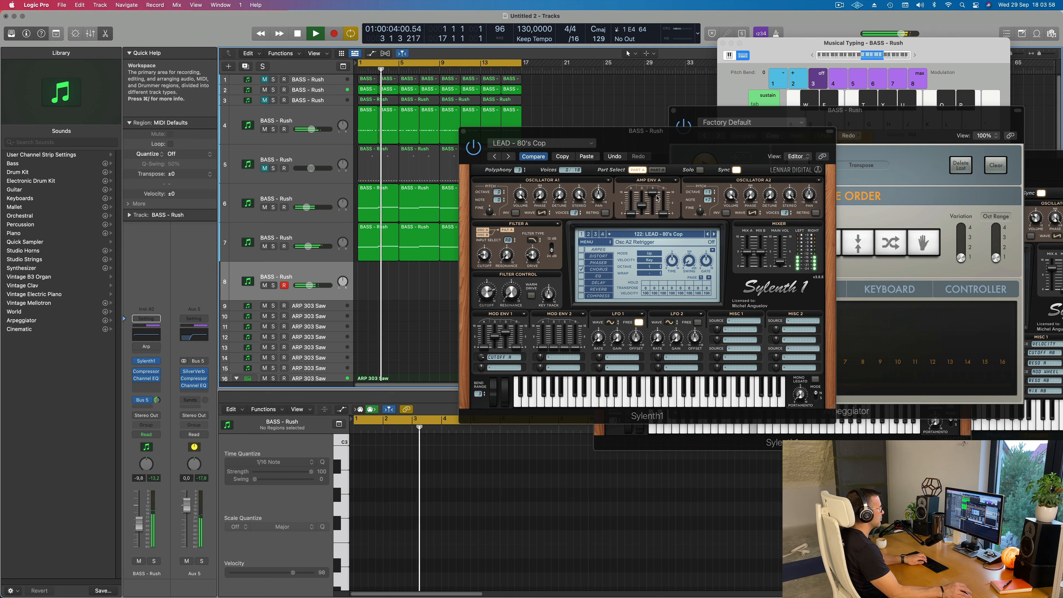
- Raise the Musical Typing keyboard range to octave C4 and advance track 8's Sylenth1 to the preset LEAD - Acid
left_click(915, 57)
left_click(915, 56)
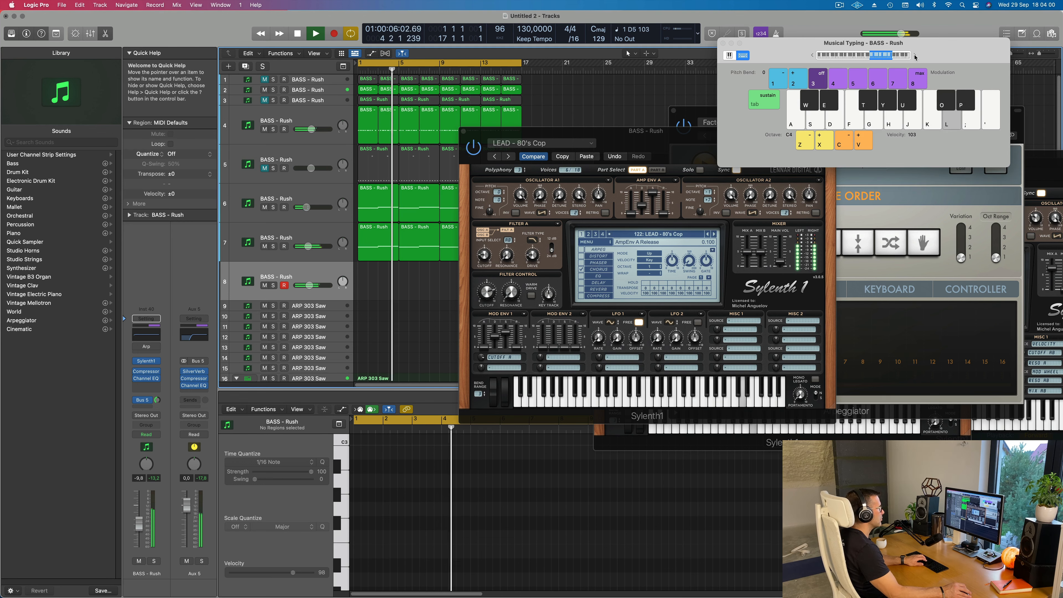
left_click(714, 234)
left_click(715, 234)
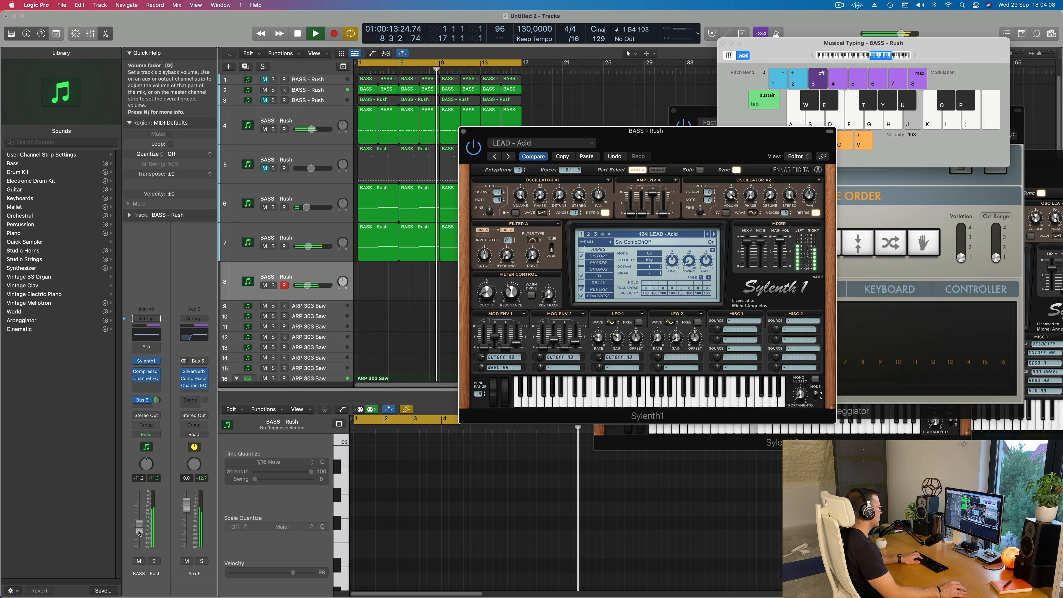
- Lower track 8's volume to about -13.0 and browse forward through the Sylenth1 presets to LEAD - Bad Ass Saw
left_click_drag(139, 527, 140, 530)
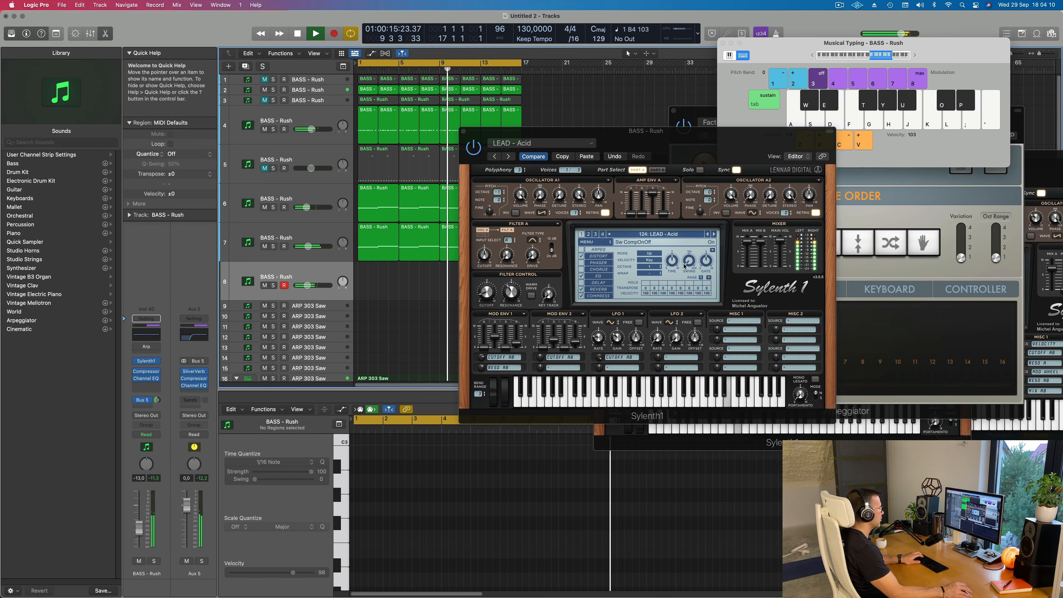
left_click(714, 234)
left_click(714, 234)
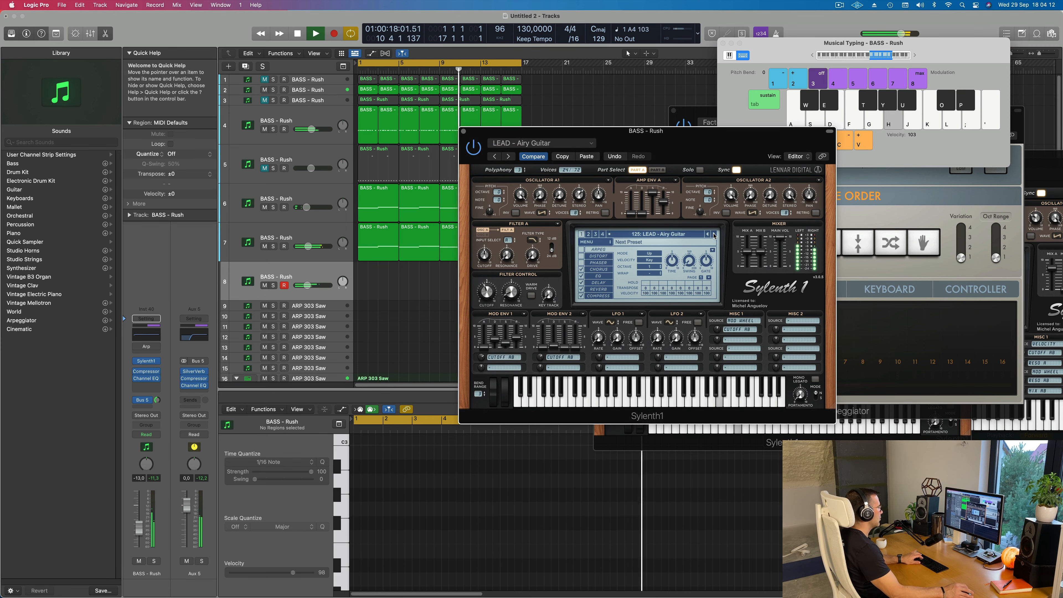
left_click(714, 234)
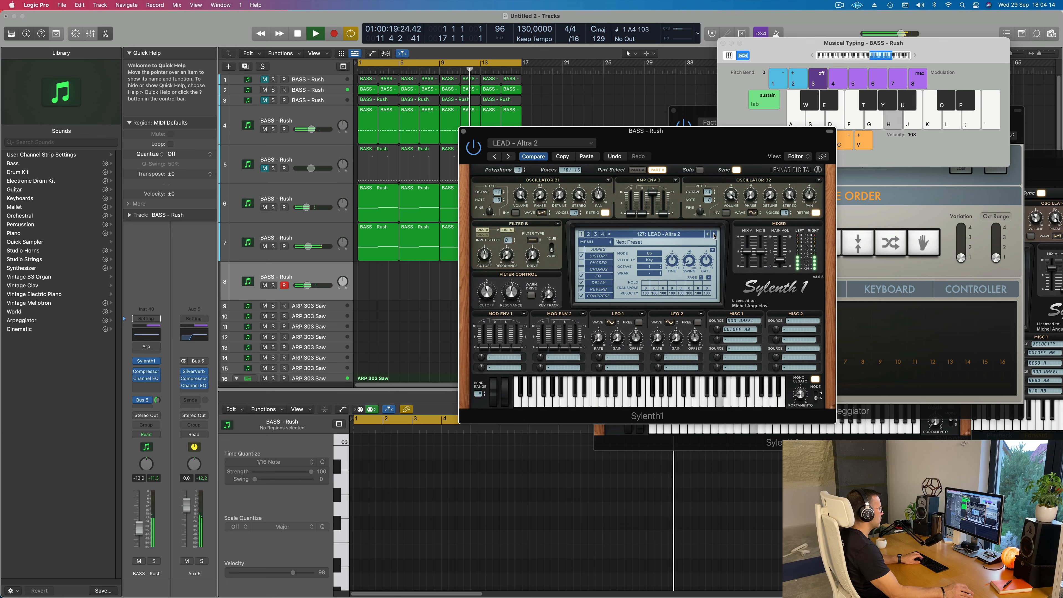
left_click(714, 234)
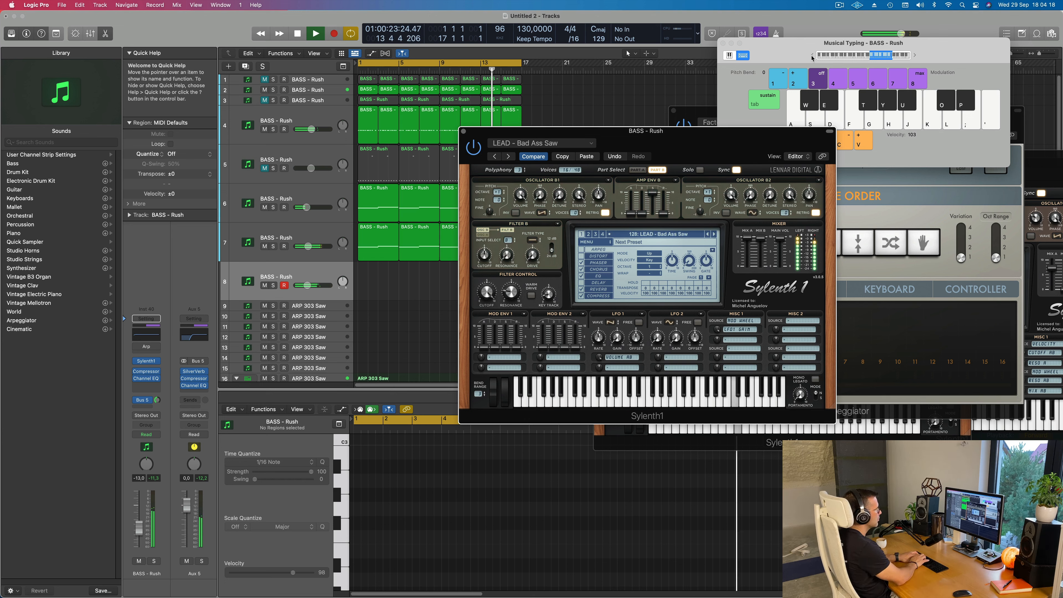
- Record a lead melody of mostly long single notes on track 8 from bar 1 to about bar 13 using Musical Typing
key("d")
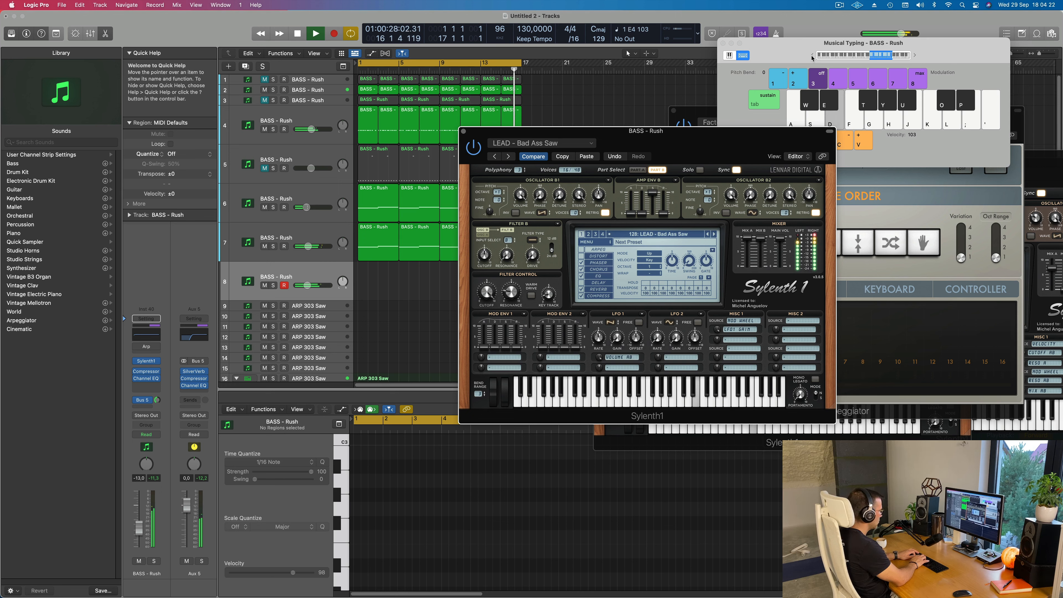
key("r")
key("d")
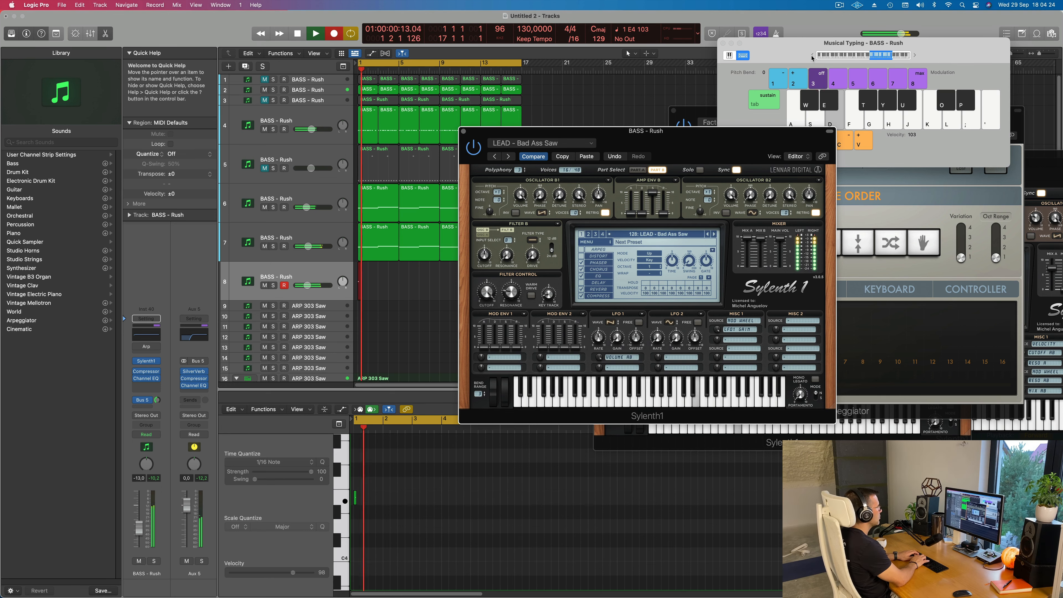
key("d")
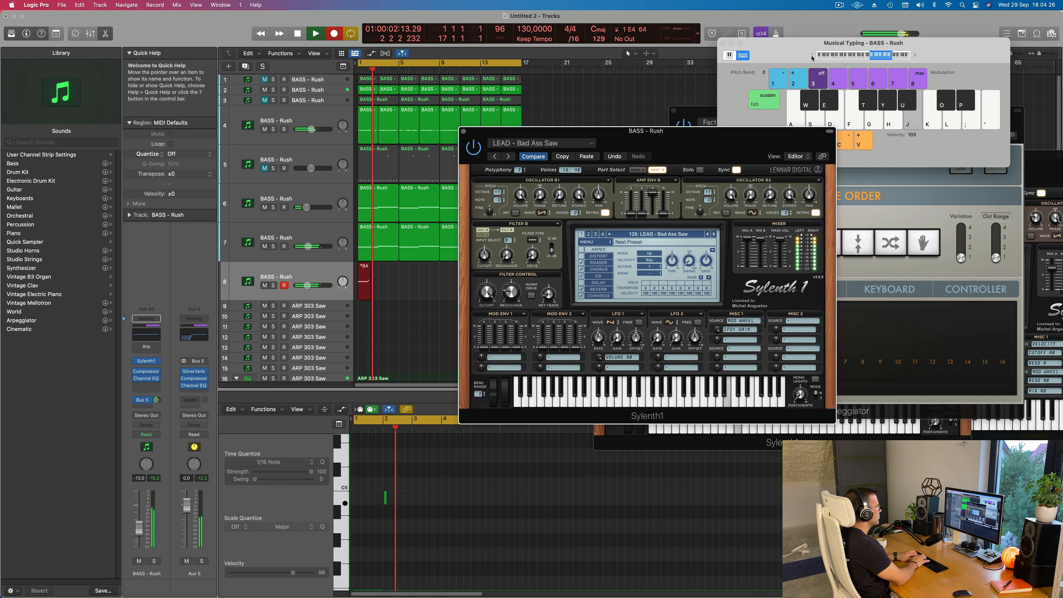
key("f")
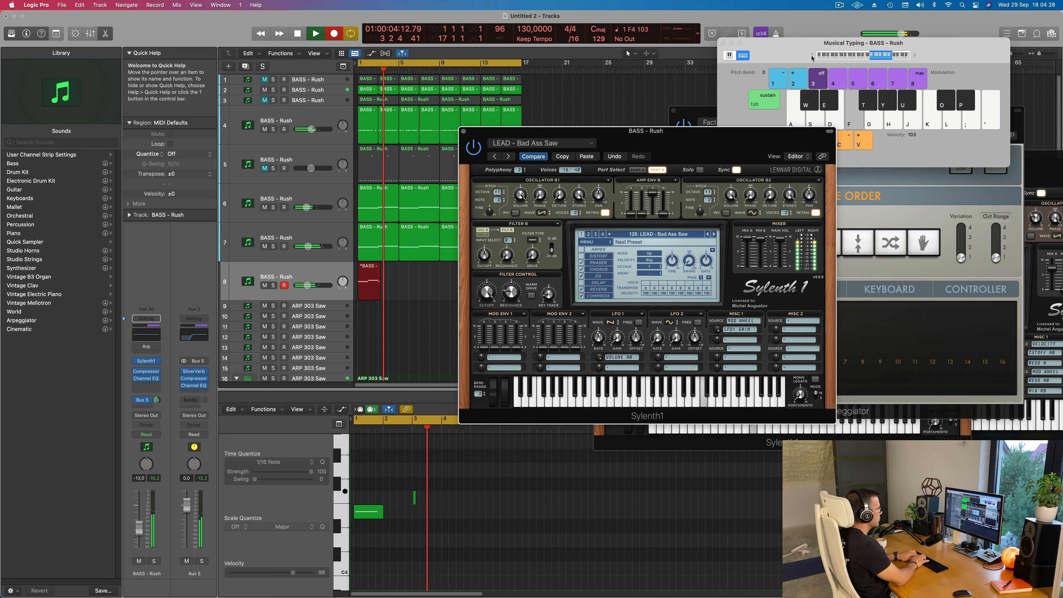
key("f")
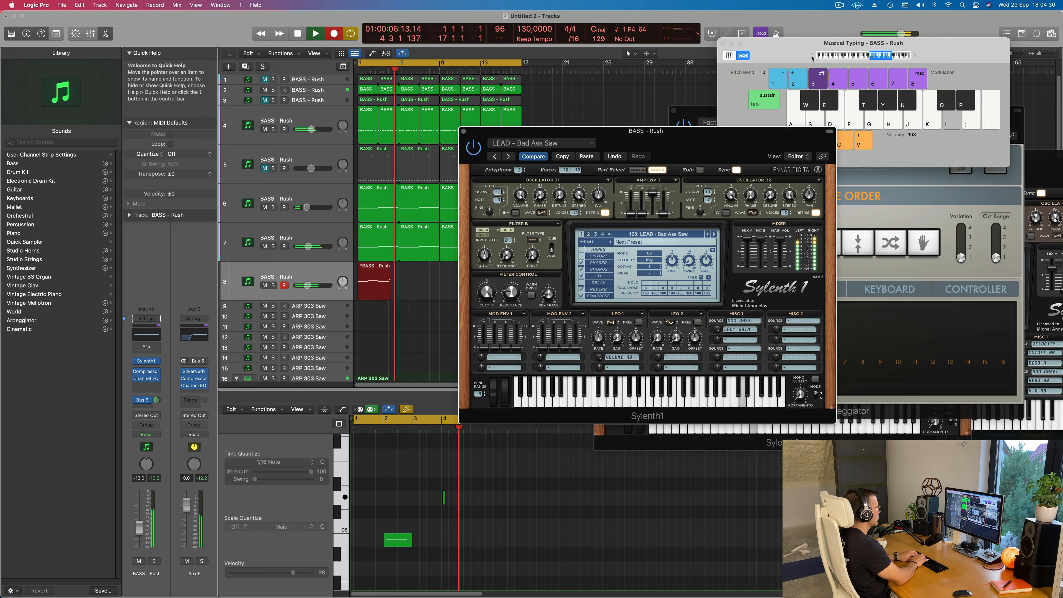
key("d")
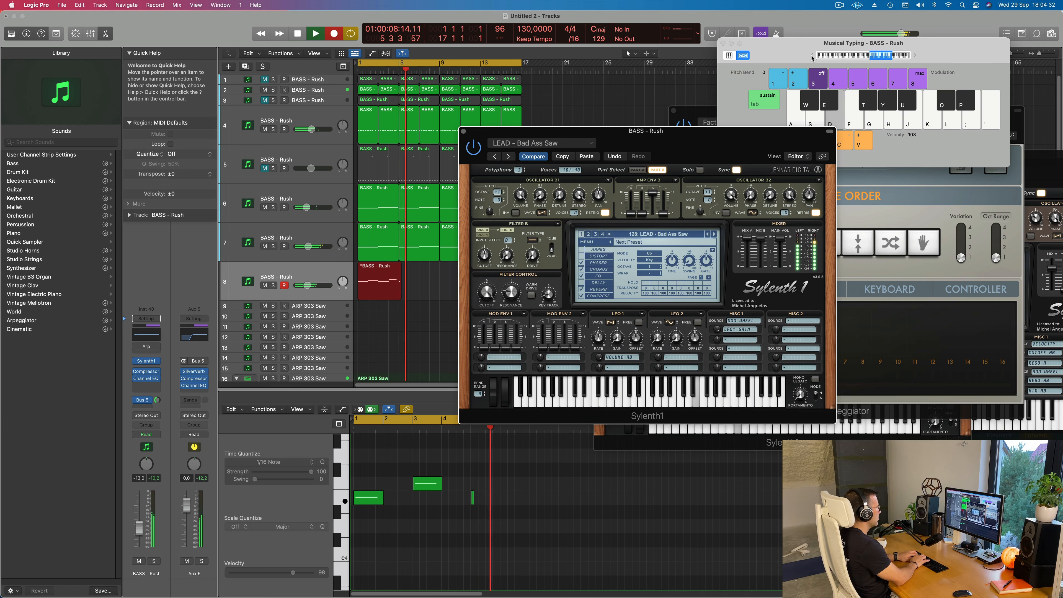
key("g")
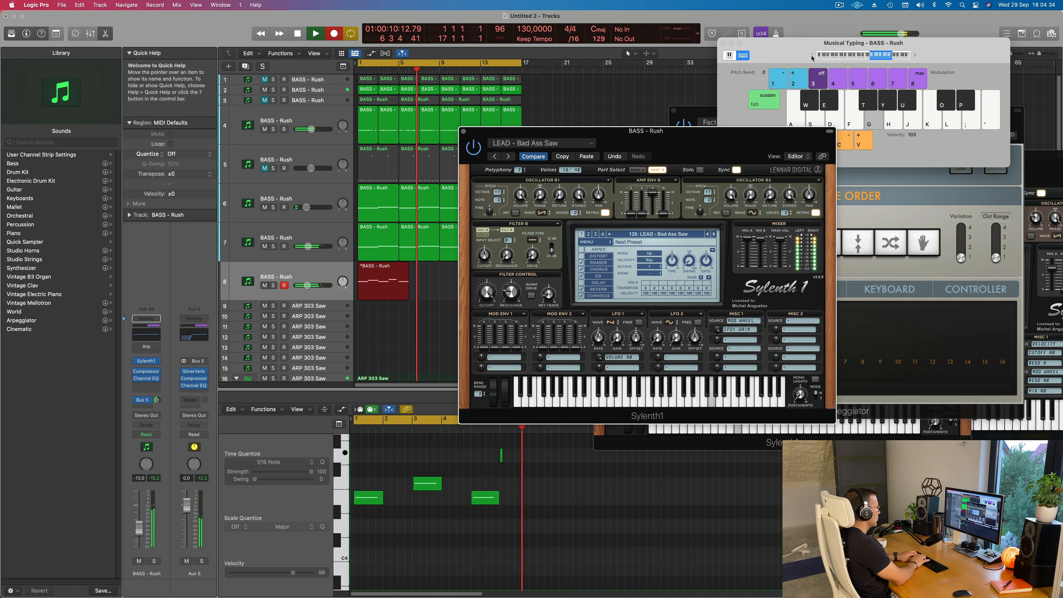
key("d")
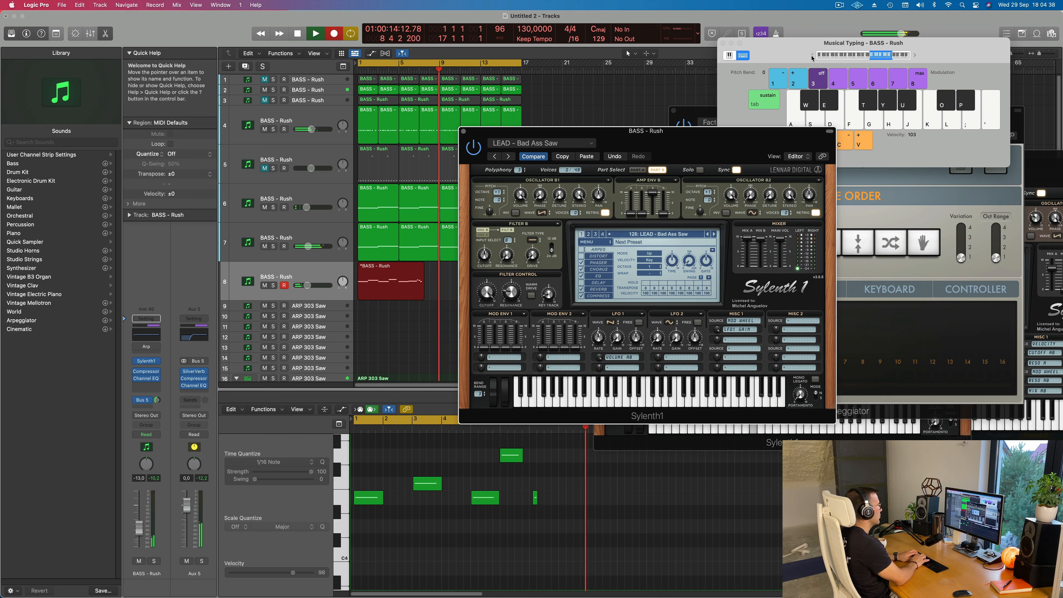
key("d")
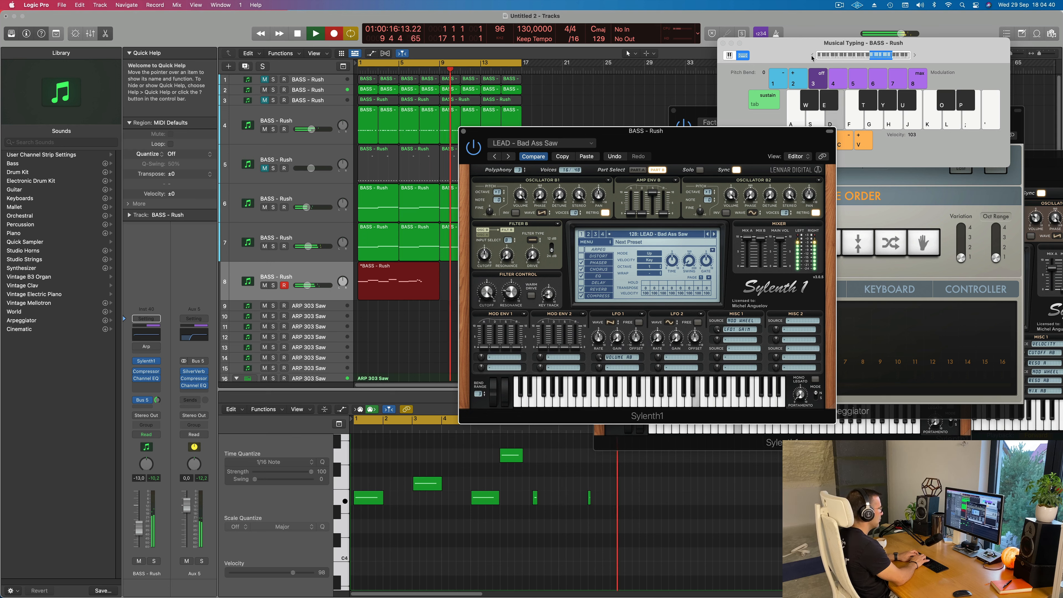
key("g")
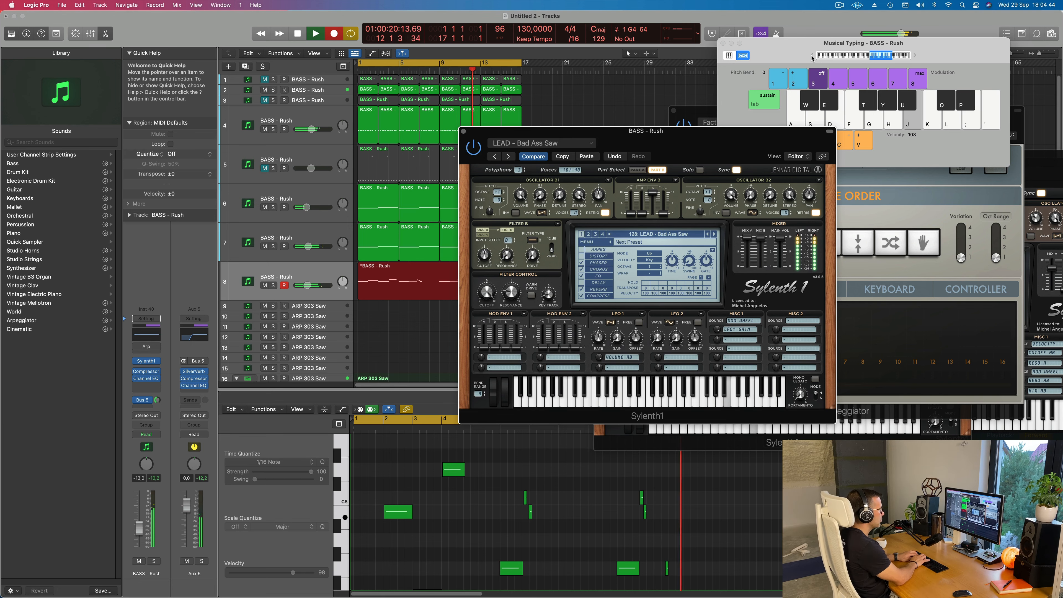
key("j")
key("space")
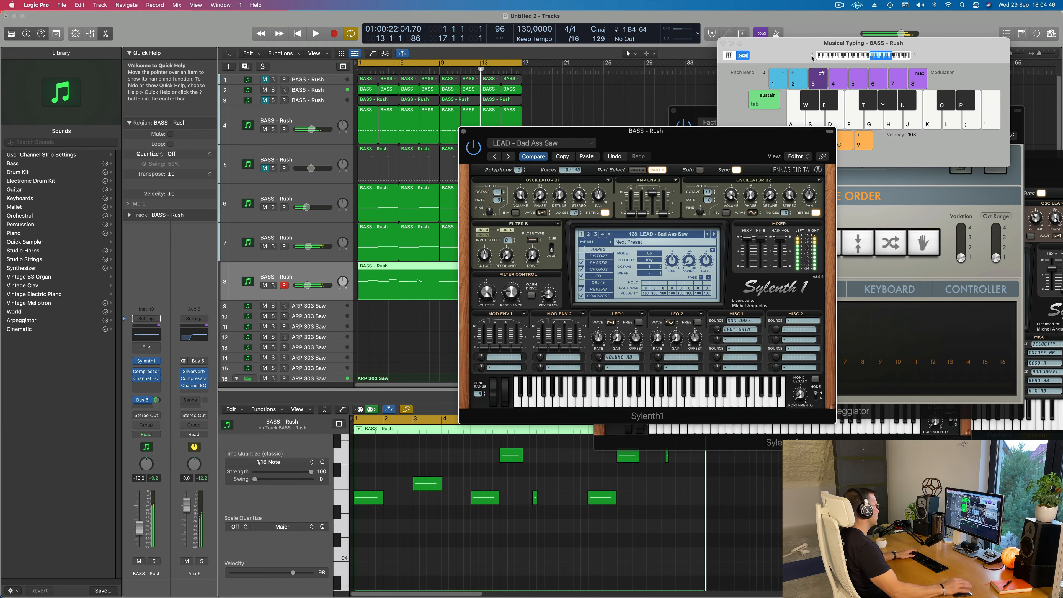
- Replay the arrangement from the start and review the newly recorded lead region on track 8 against the other tracks
key("space")
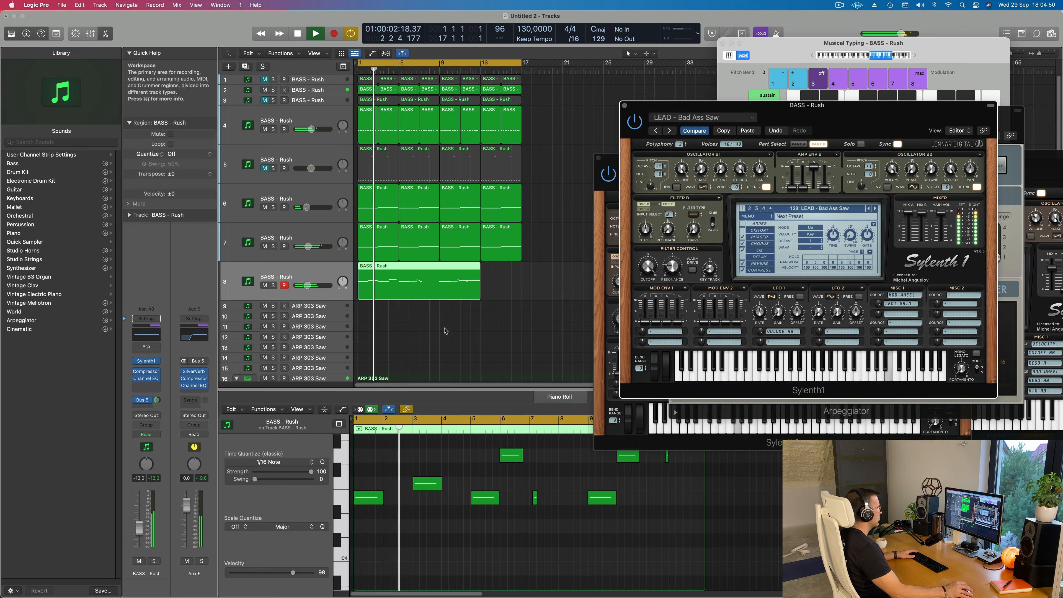
scroll(430, 330, "down", 1)
scroll(431, 326, "up", 2)
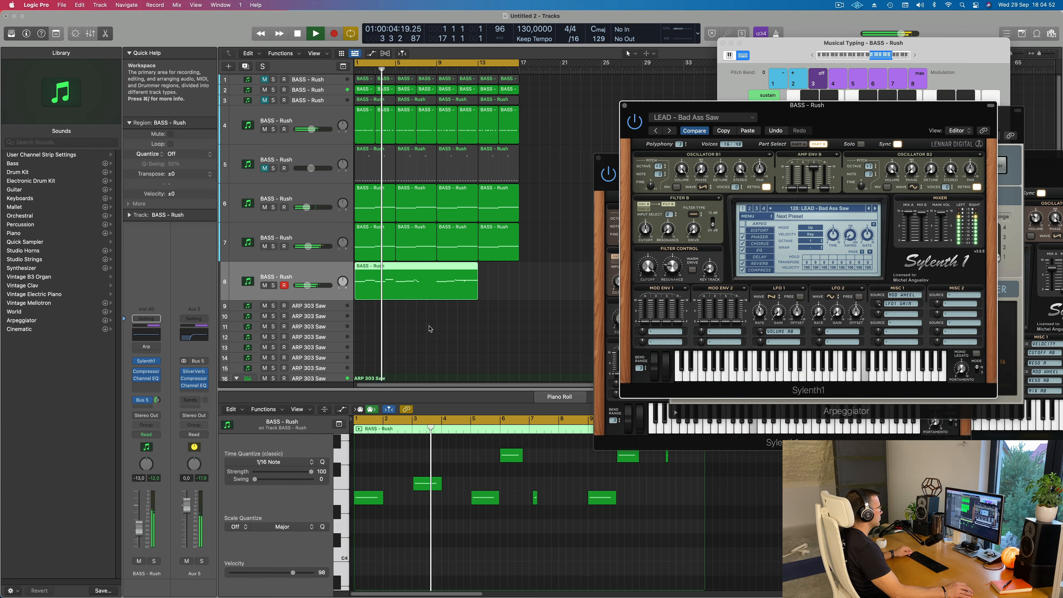
scroll(431, 322, "down", 2)
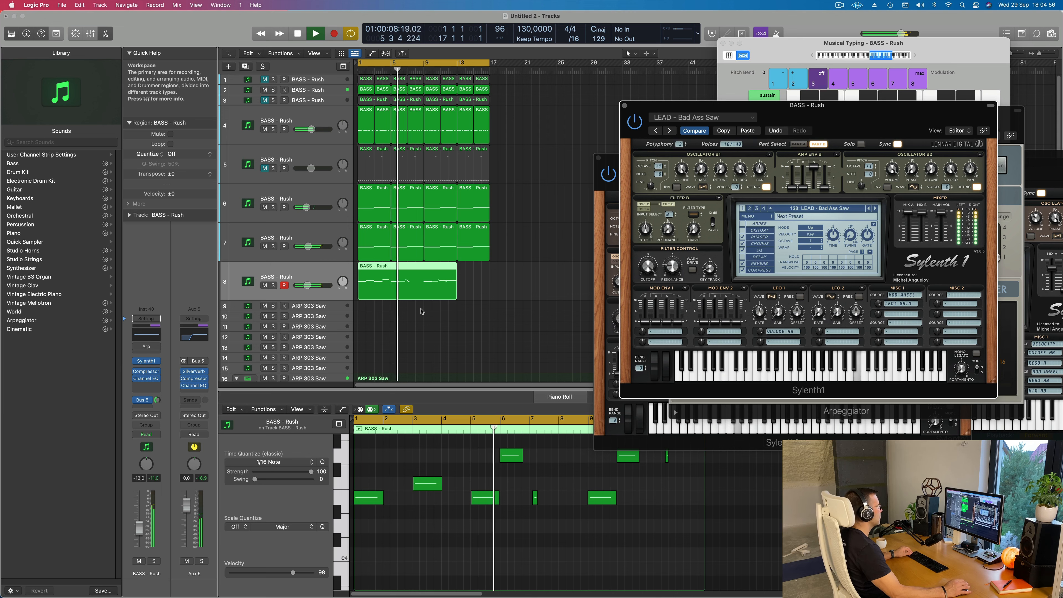
scroll(435, 312, "up", 2)
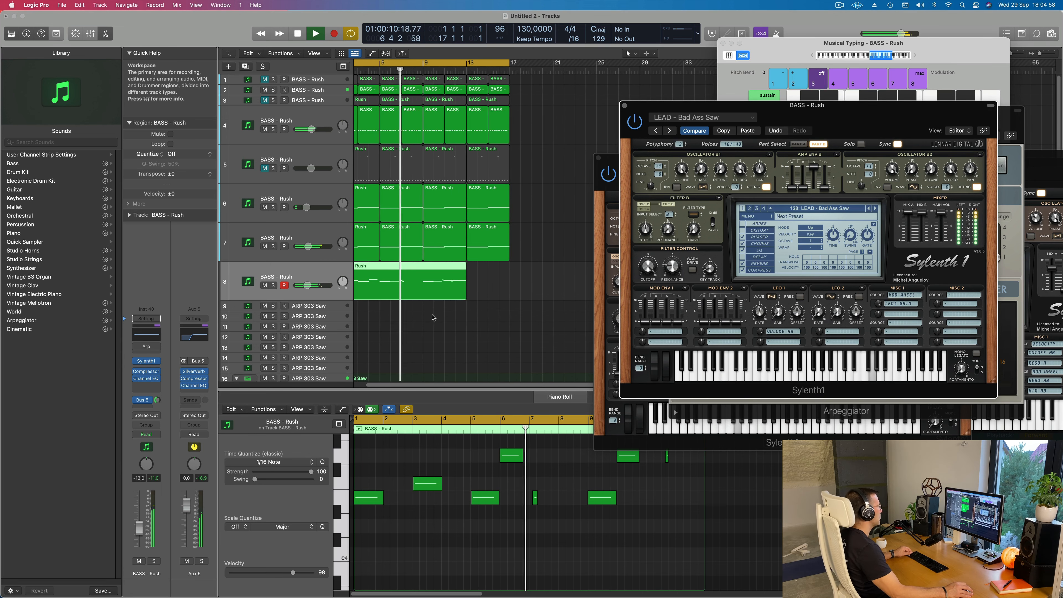
scroll(432, 314, "down", 2)
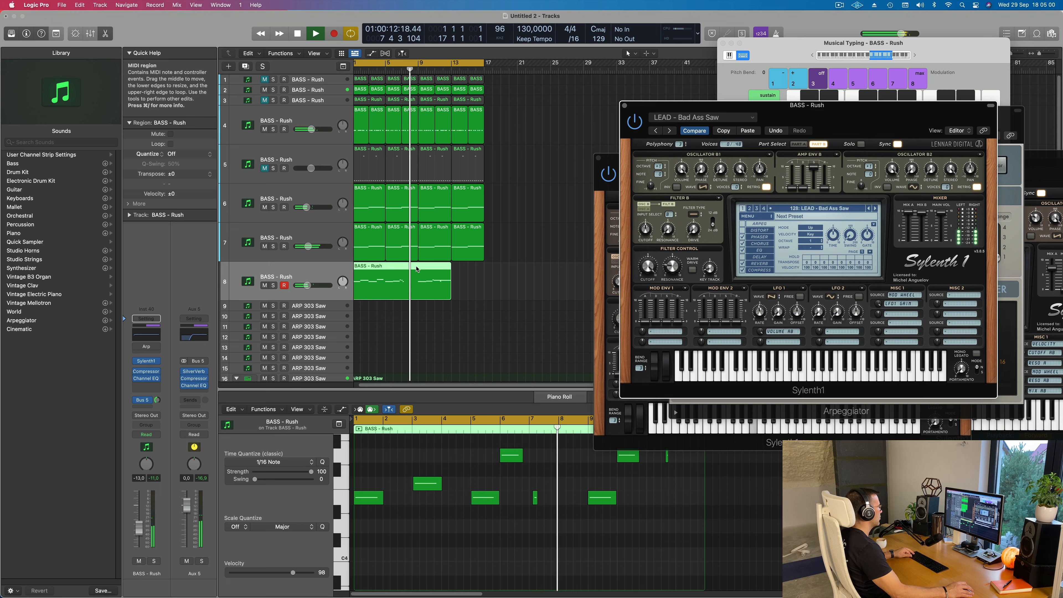
- Split track 8's lead region at bar 9 with crossing notes split, and delete the part before bar 9
double_click(418, 281, "super")
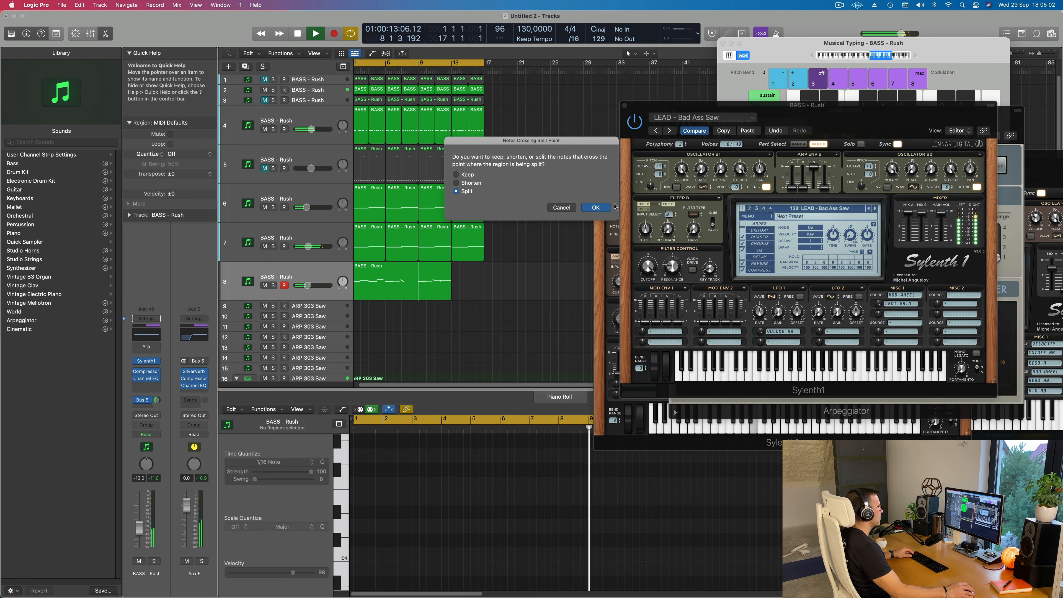
key("Return")
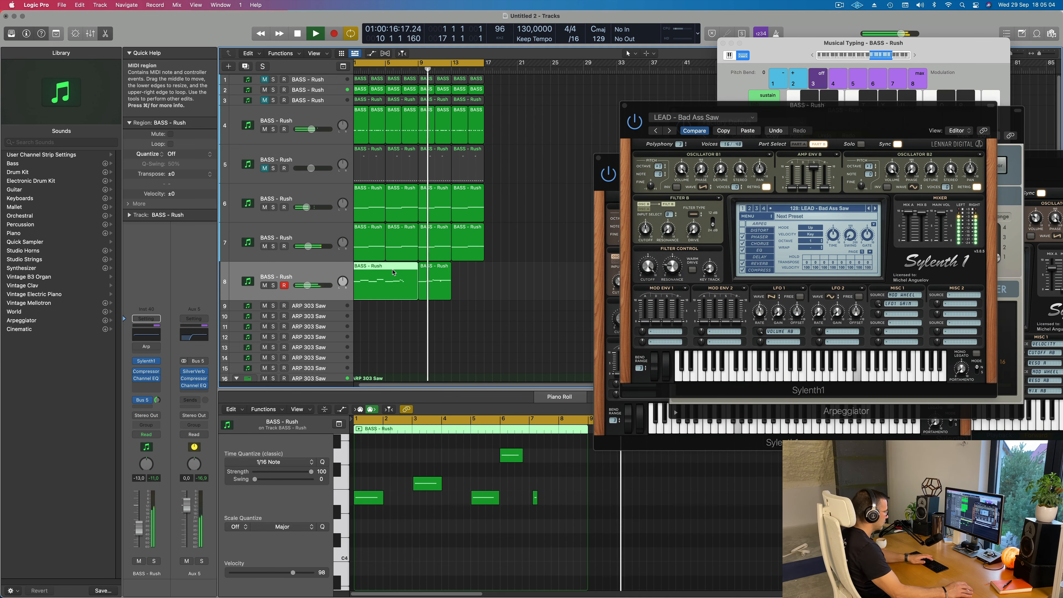
key("Delete")
- Move the remaining lead region on track 8 from bar 9 to bar 1
left_click(441, 271)
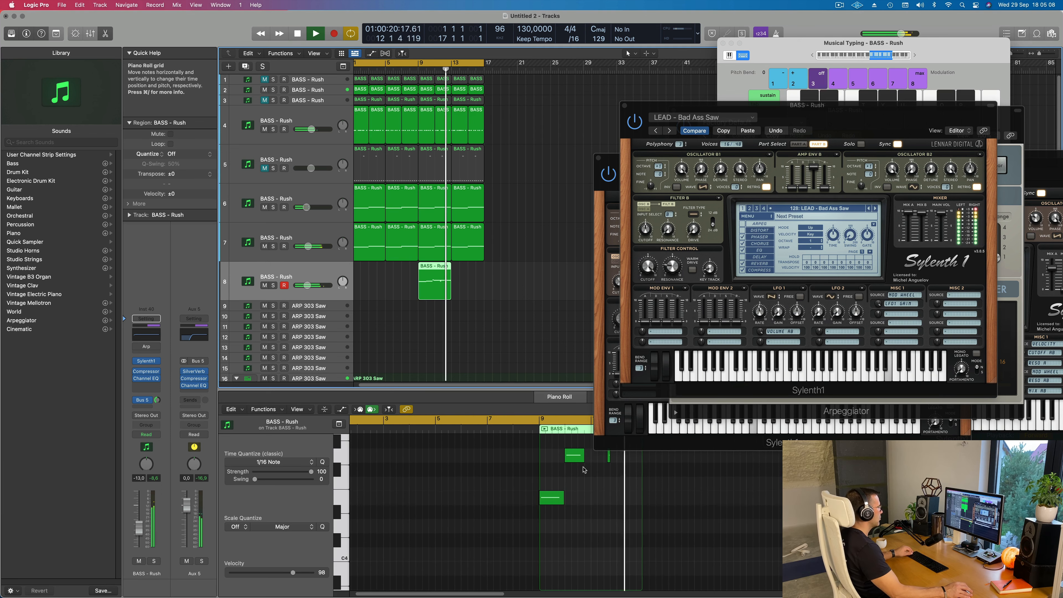
left_click_drag(422, 272, 352, 270)
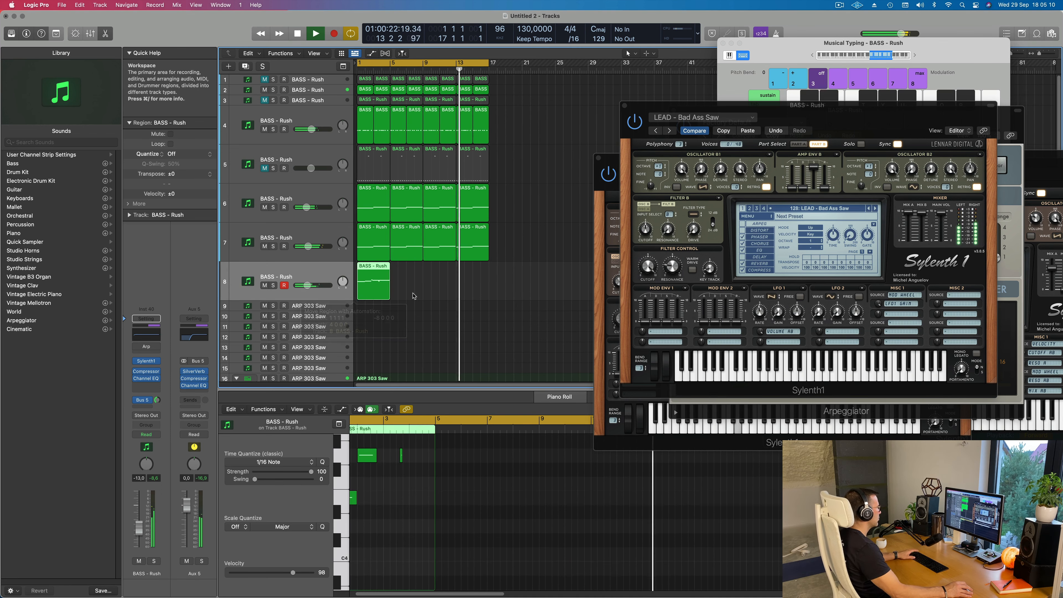
- Transpose all notes of track 8's lead region down one octave and replay it from the start
scroll(423, 475, "up", 3)
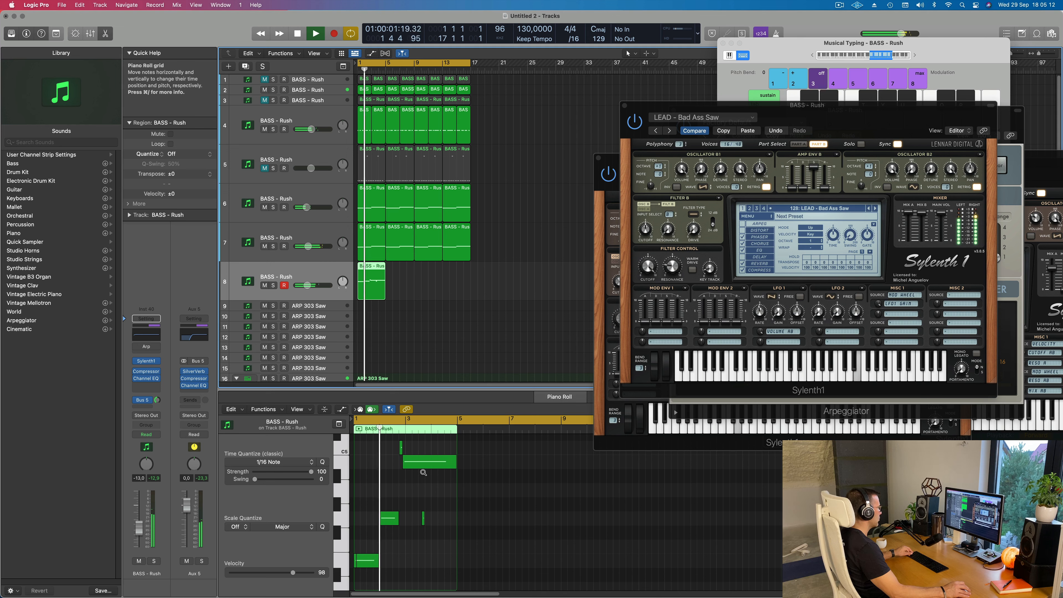
left_click(388, 487)
key("super+a")
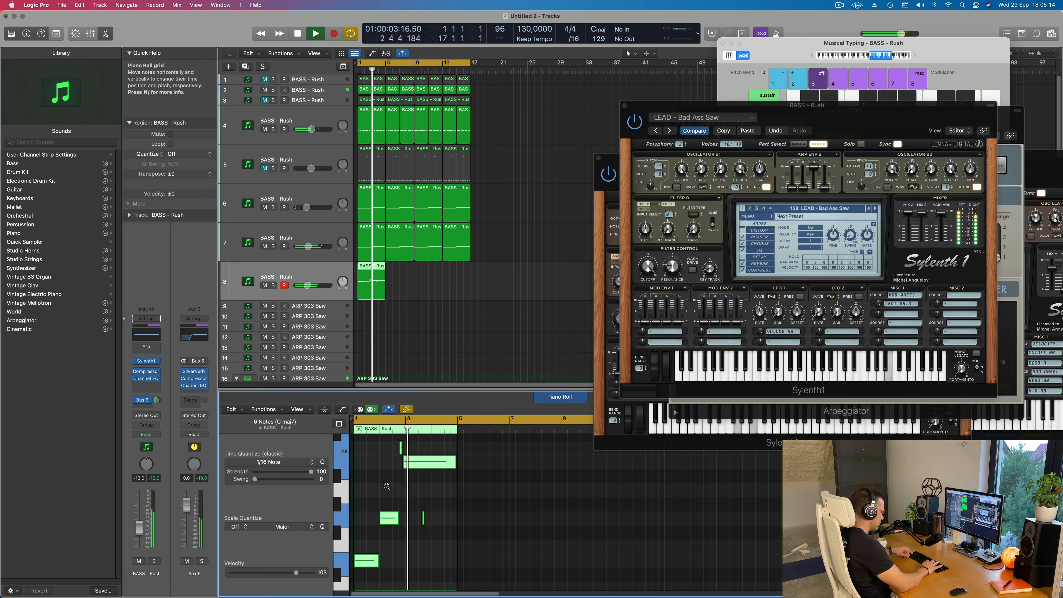
key("Delete")
key("space")
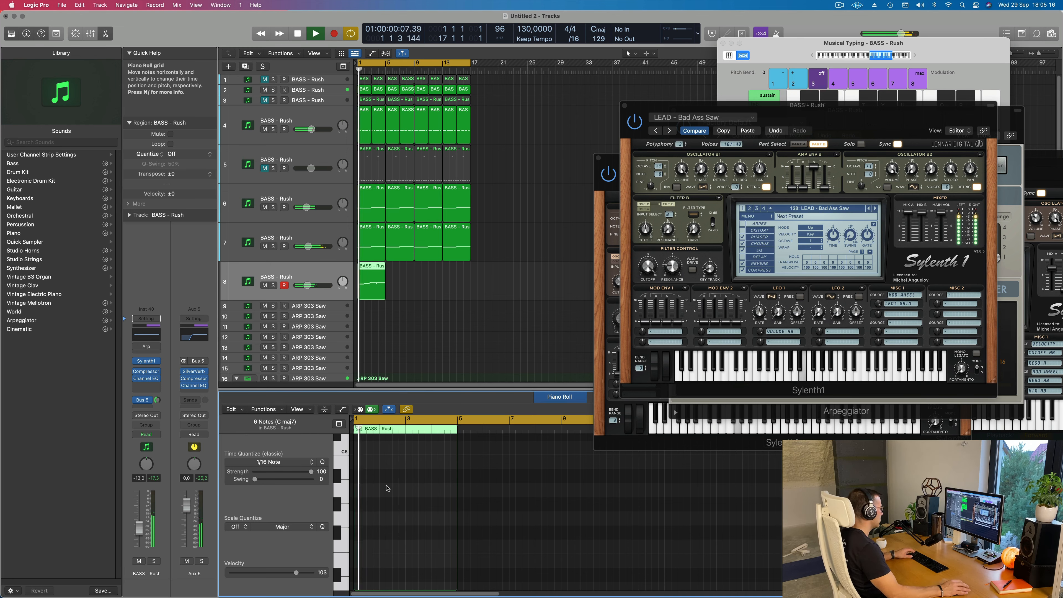
- Delete the very short stray note in bar 3 of track 8's lead region and replay from bar 1
scroll(390, 487, "down", 3)
left_click(425, 544)
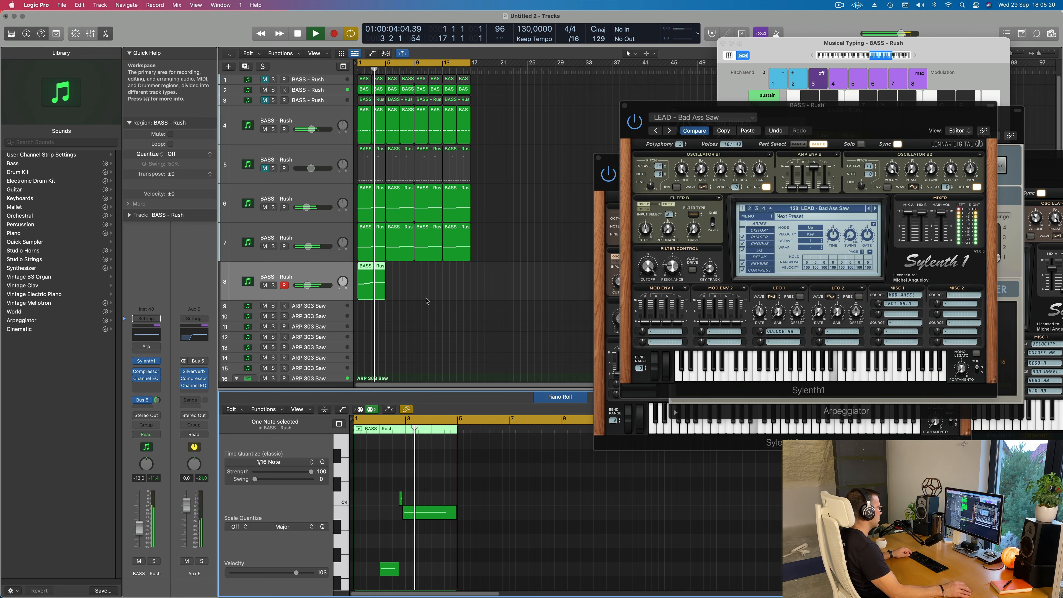
key("cmd+Right")
key("space")
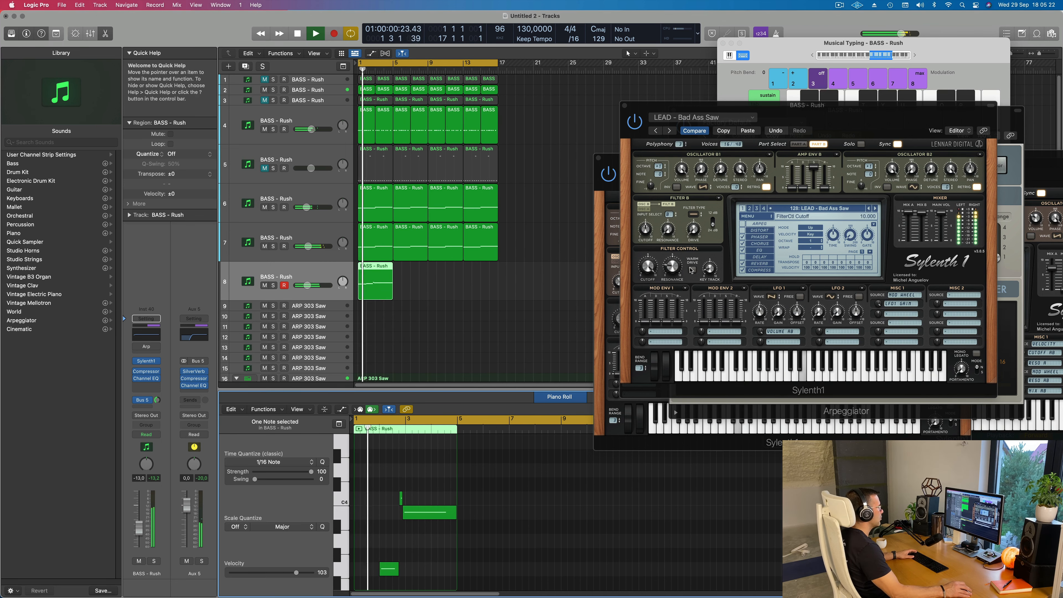
- Step back through the Sylenth1 lead presets on track 8 during playback and load 124: LEAD - Acid
left_click_drag(862, 134, 715, 185)
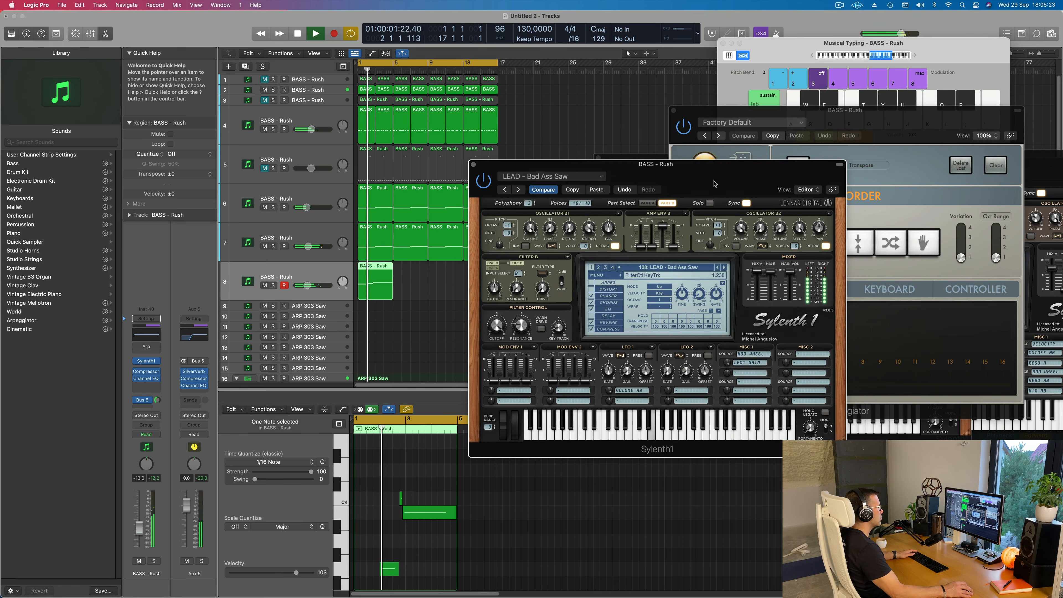
left_click(719, 269)
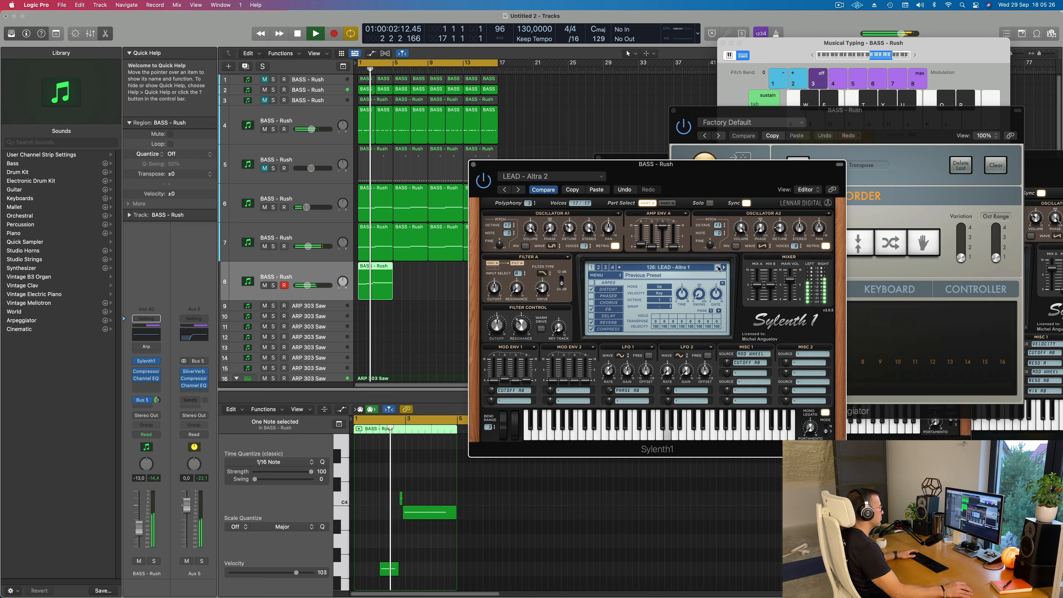
left_click(719, 269)
key("space")
left_click(719, 268)
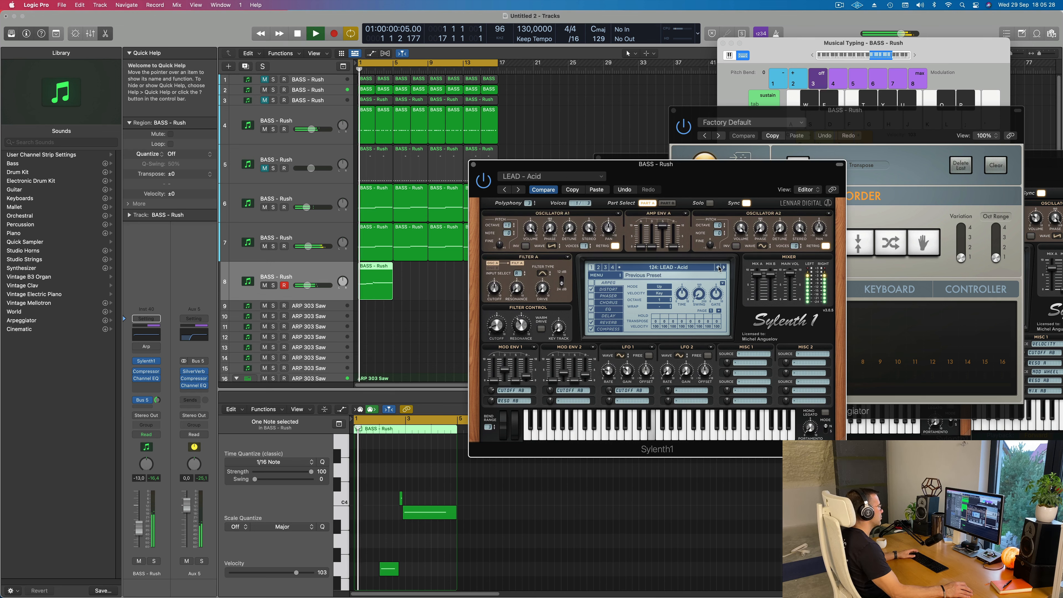
left_click(719, 269)
key("space")
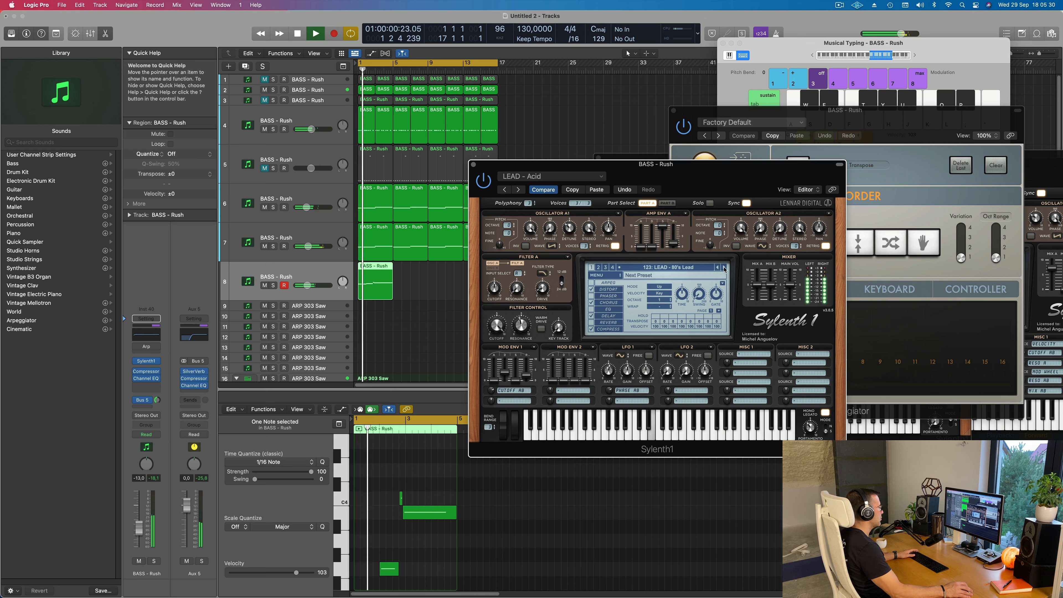
left_click(725, 268)
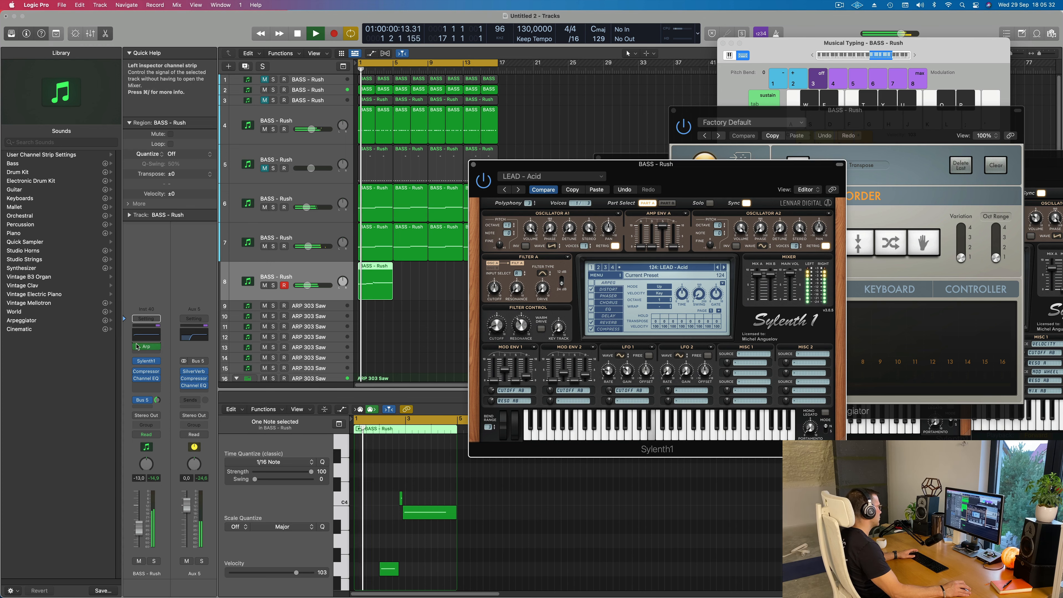
- Turn off track 8's arpeggiator and load the Sylenth1 preset 083: BASS - Wippenberg, replaying to hear it
left_click(128, 355)
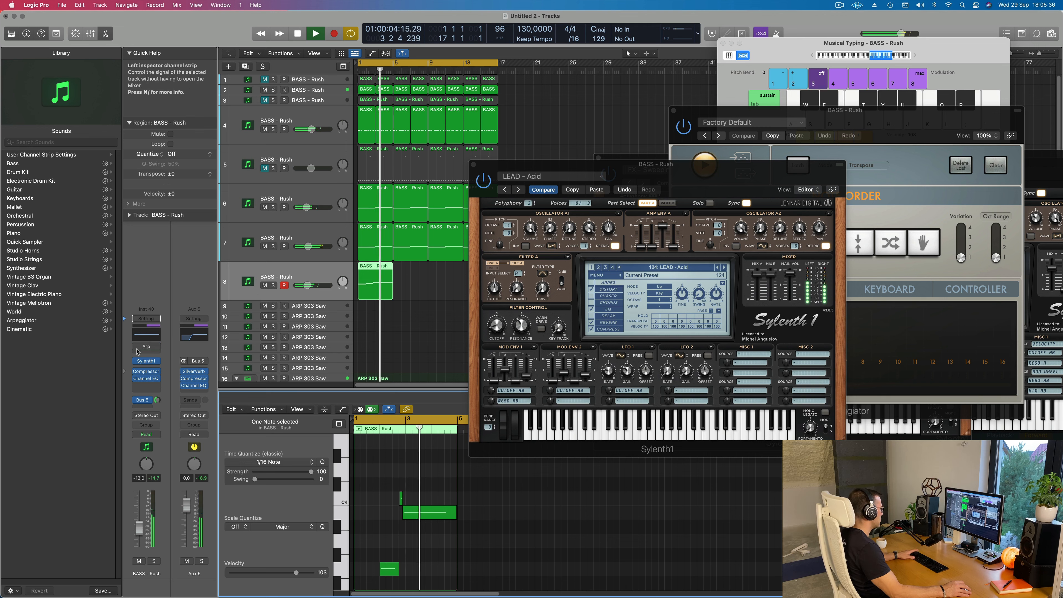
key("Return")
left_click(544, 190)
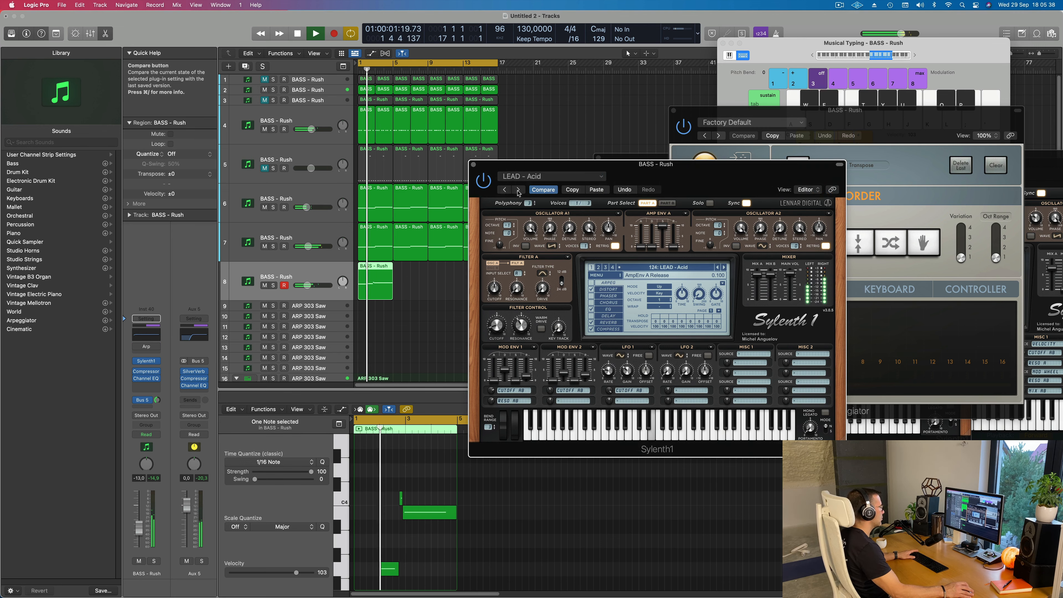
key("Return")
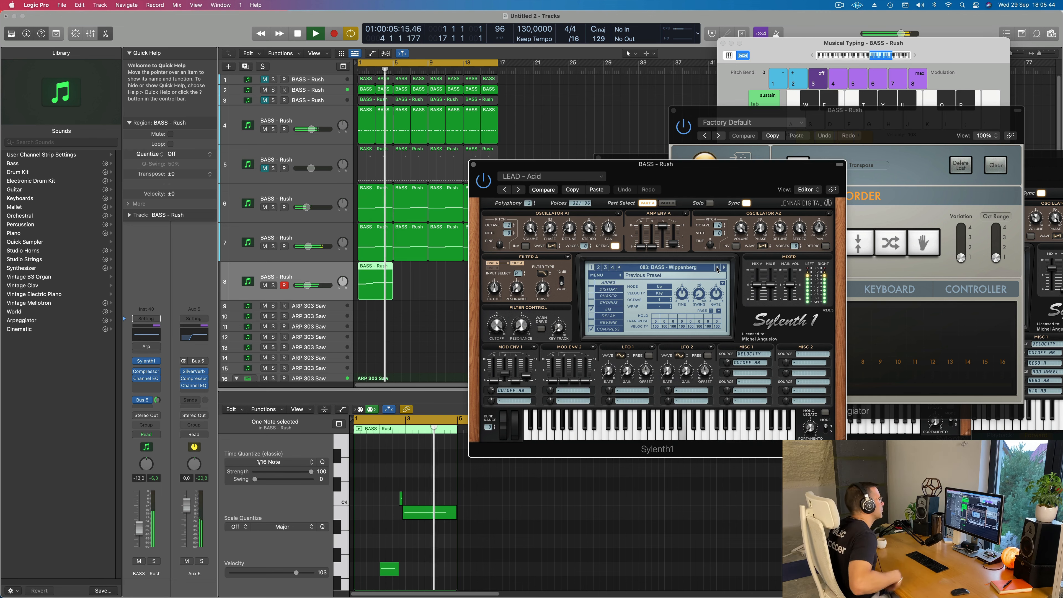
key("space")
key("space")
key("space")
- Raise track 8's volume to -11.0 dB and adjust the low end of its Channel EQ
left_click_drag(139, 529, 139, 526)
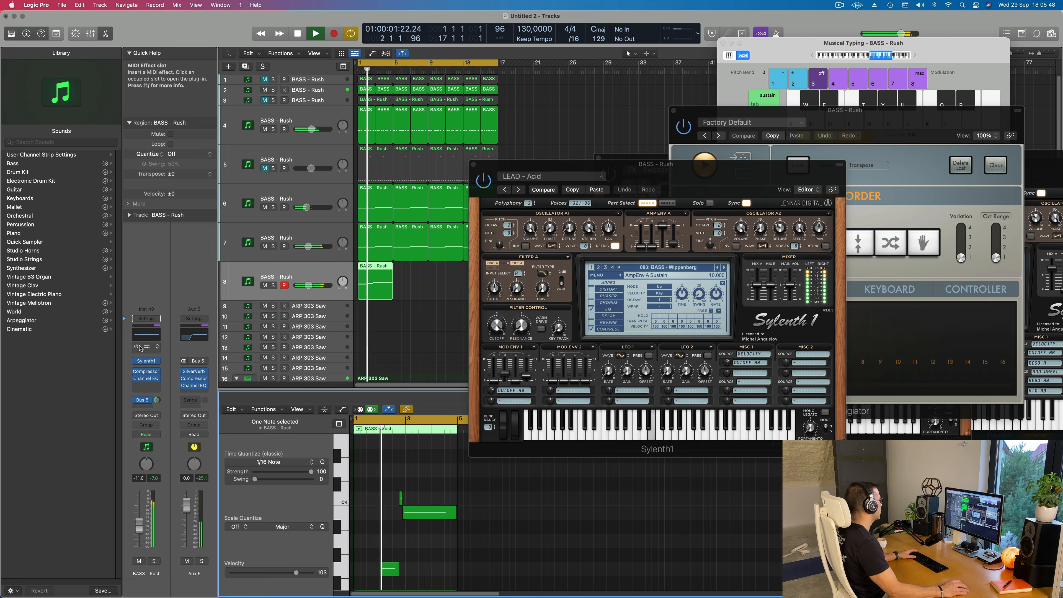
left_click(146, 378)
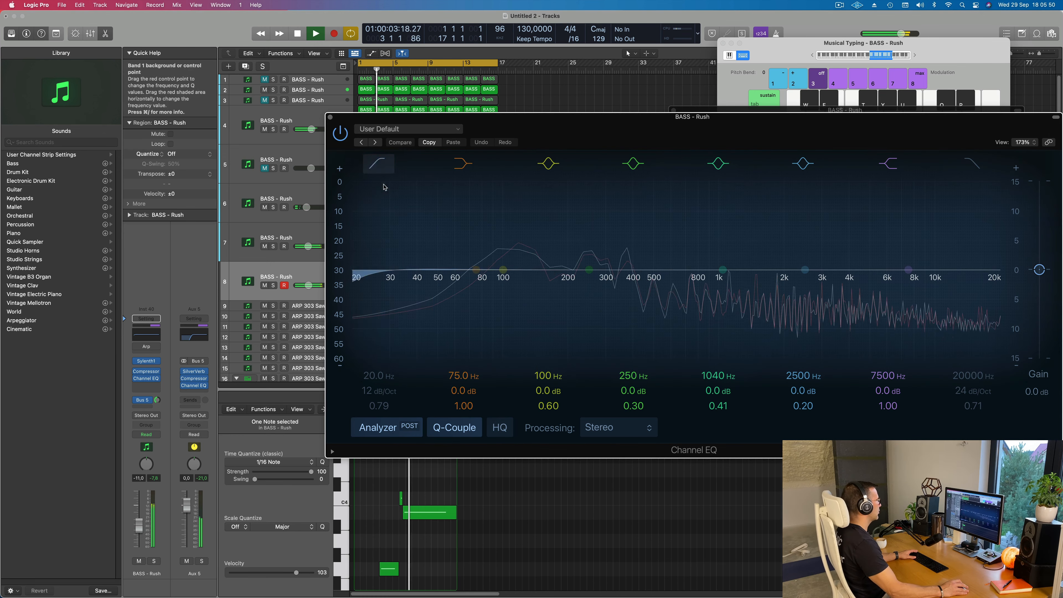
left_click_drag(476, 269, 516, 270)
left_click_drag(367, 252, 656, 224)
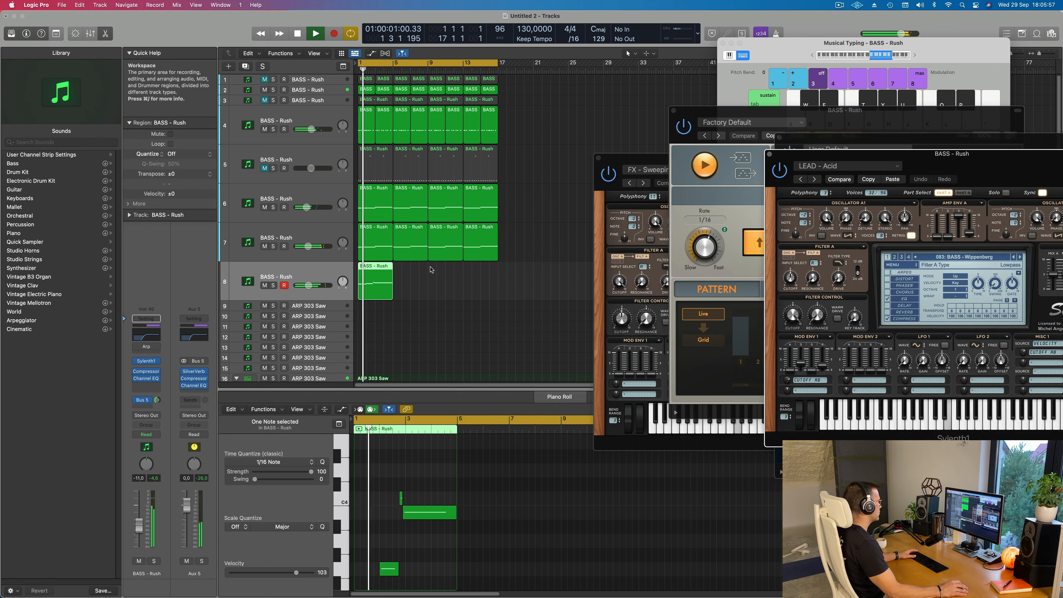
- Repeat track 8's four-bar lead region three times so that the melody fills bars 1 to 16
left_click_drag(433, 285, 351, 313)
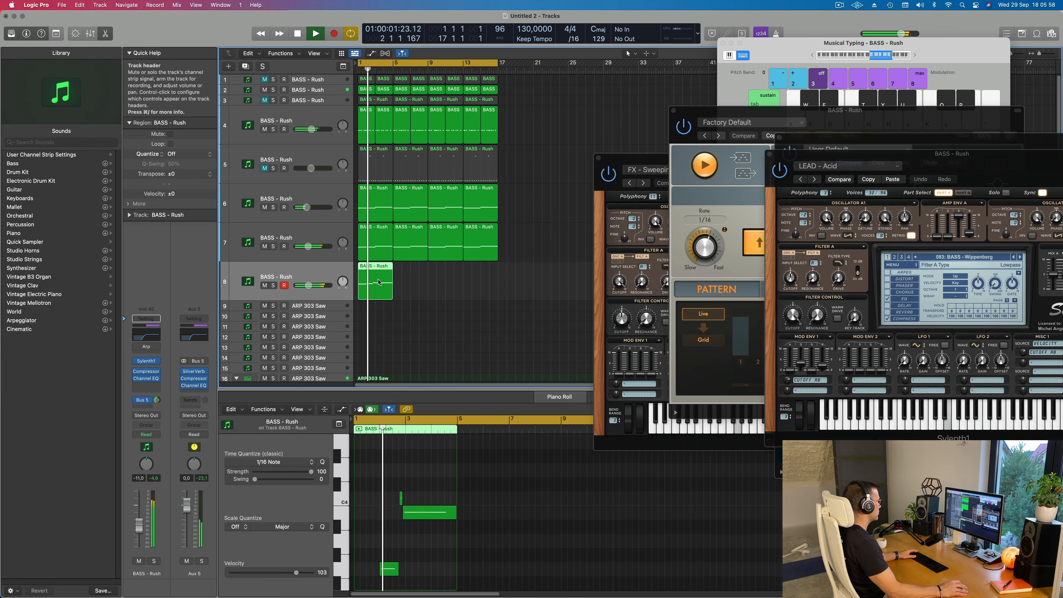
key("super+r")
key("super+r")
key("super+r")
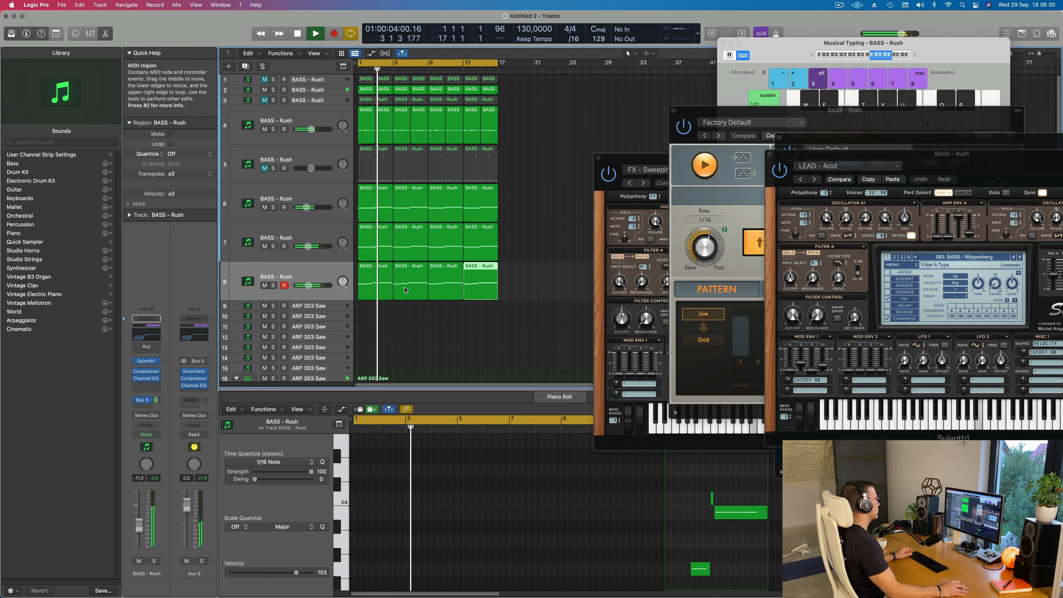
scroll(389, 293, "down", 3)
scroll(396, 295, "down", 2)
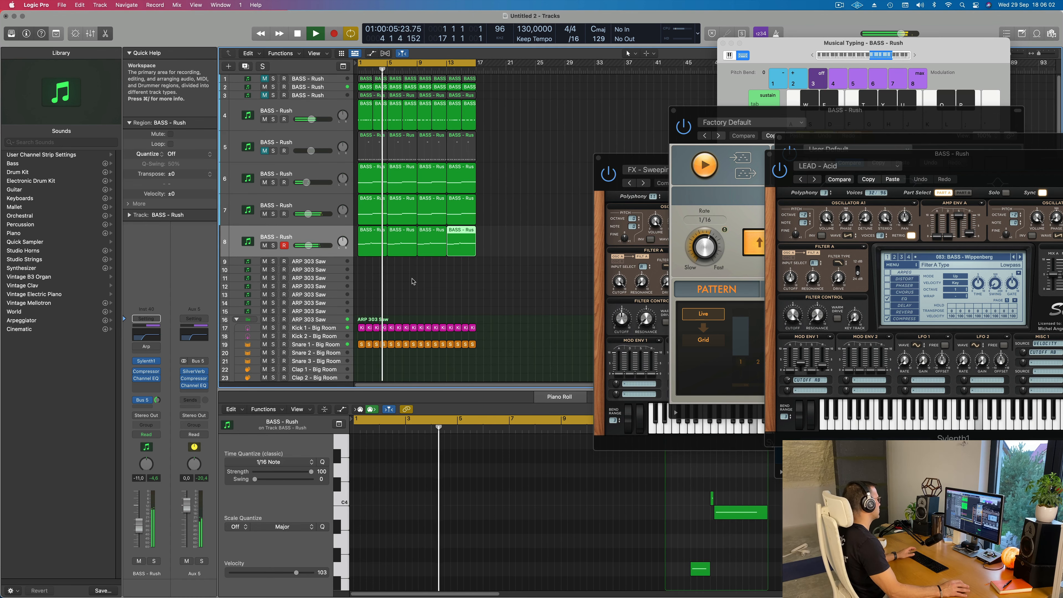
left_click(413, 282)
scroll(421, 286, "up", 2)
scroll(428, 288, "down", 2)
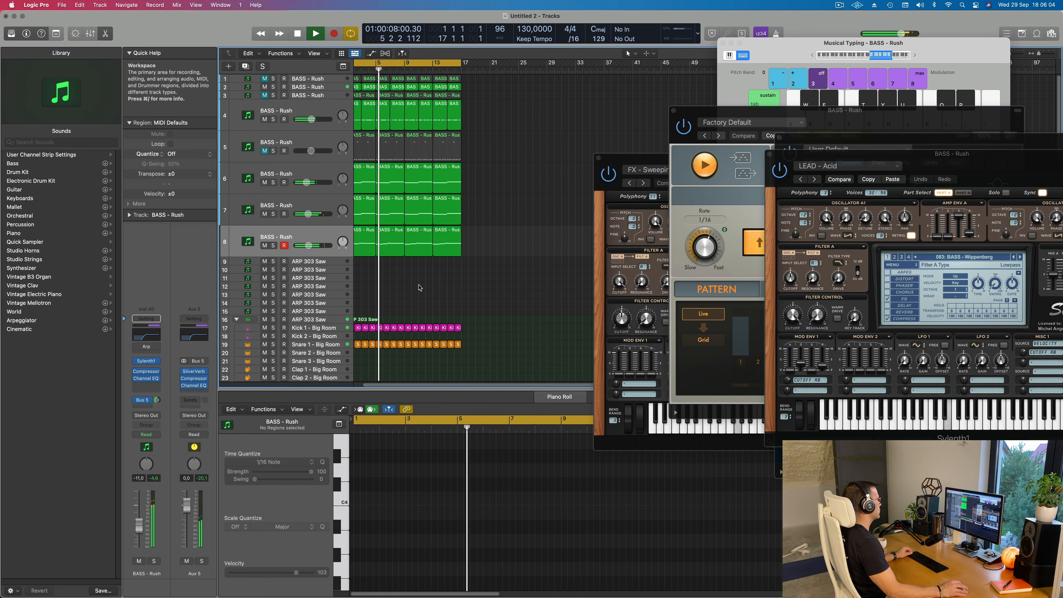
scroll(452, 283, "left", 2)
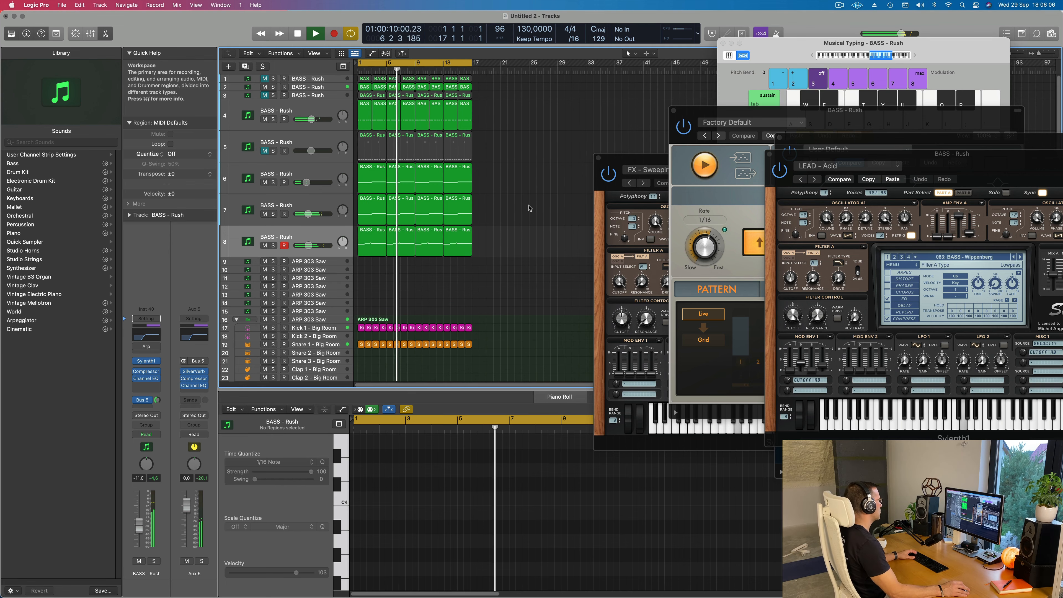
- Shorten the long B3 note in track 8's first lead region to a length of 1 2 1 165
left_click(397, 243)
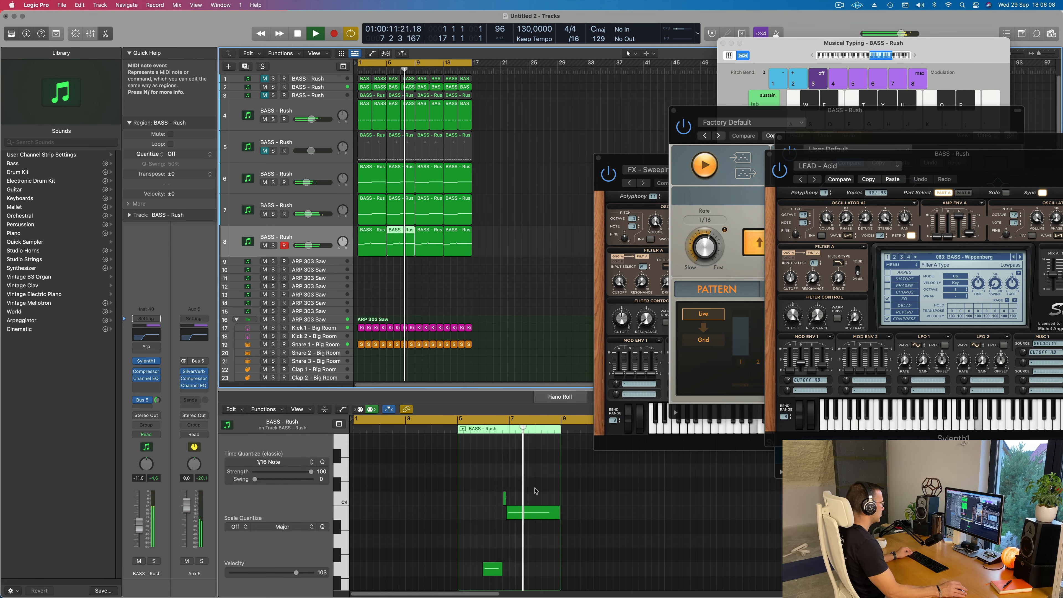
scroll(553, 500, "up", 4)
scroll(557, 509, "down", 3)
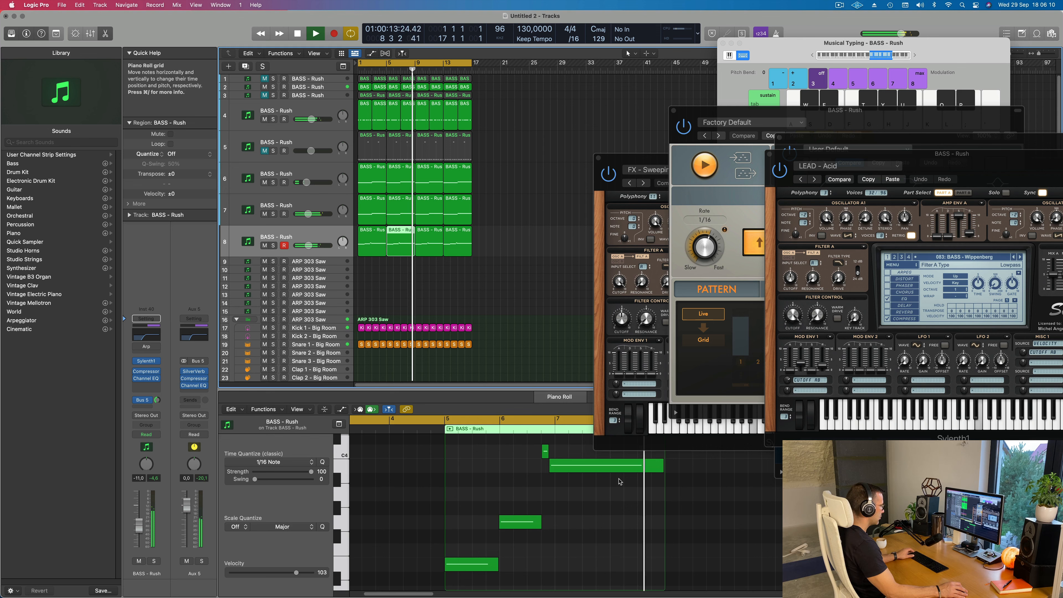
key("space")
key("space")
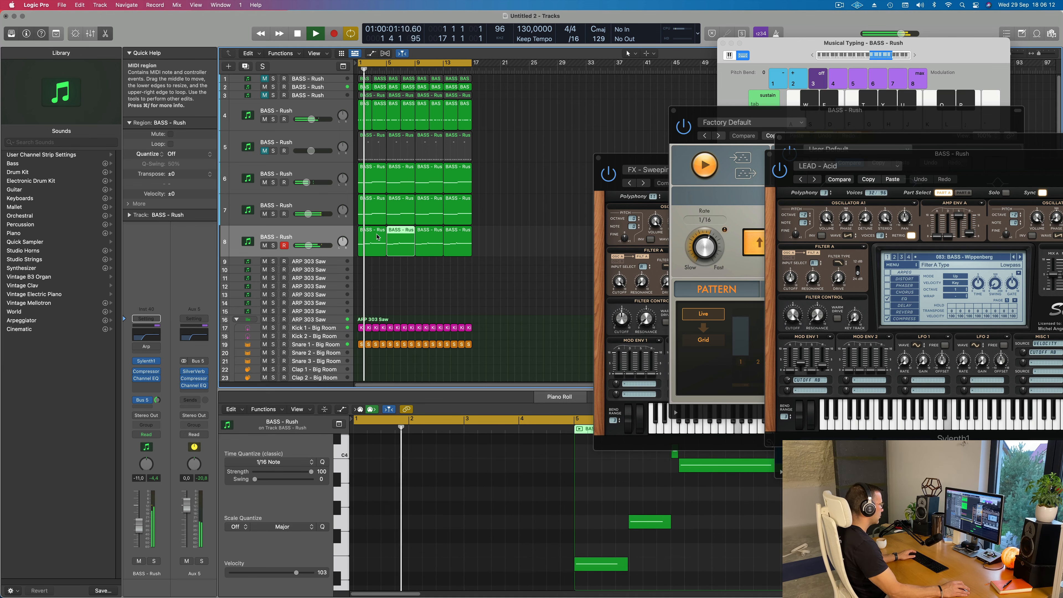
key("space")
left_click(562, 467)
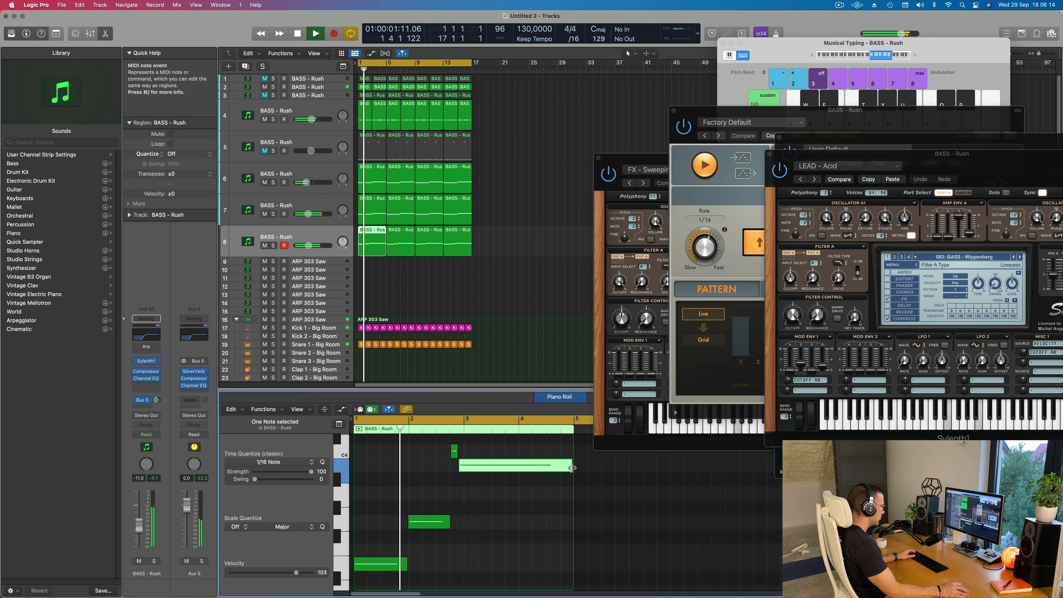
left_click_drag(571, 467, 546, 467)
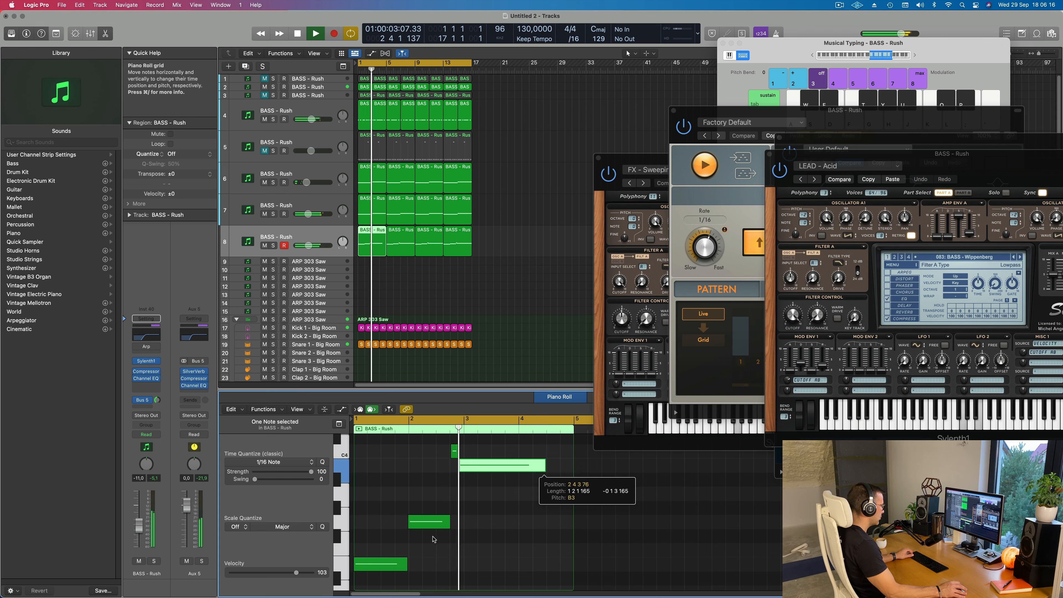
- Copy the bar 2 note to just after the shortened B3 note at the same pitch, and trim it to end at bar 5
left_click_drag(432, 524, 564, 524)
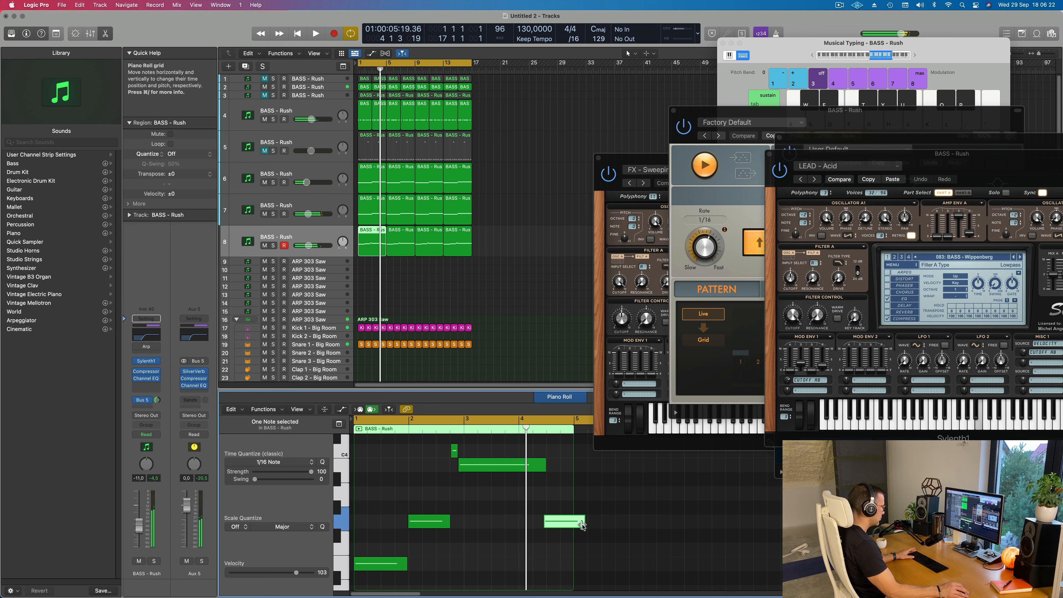
left_click_drag(566, 525, 572, 522)
scroll(416, 498, "down", 2)
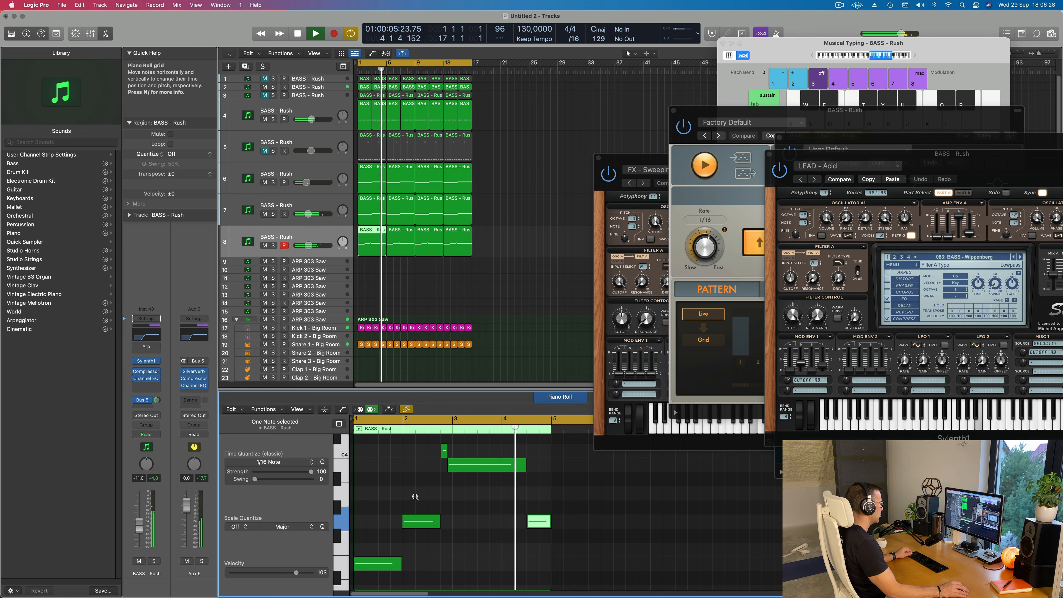
scroll(415, 497, "down", 1)
scroll(415, 498, "down", 1)
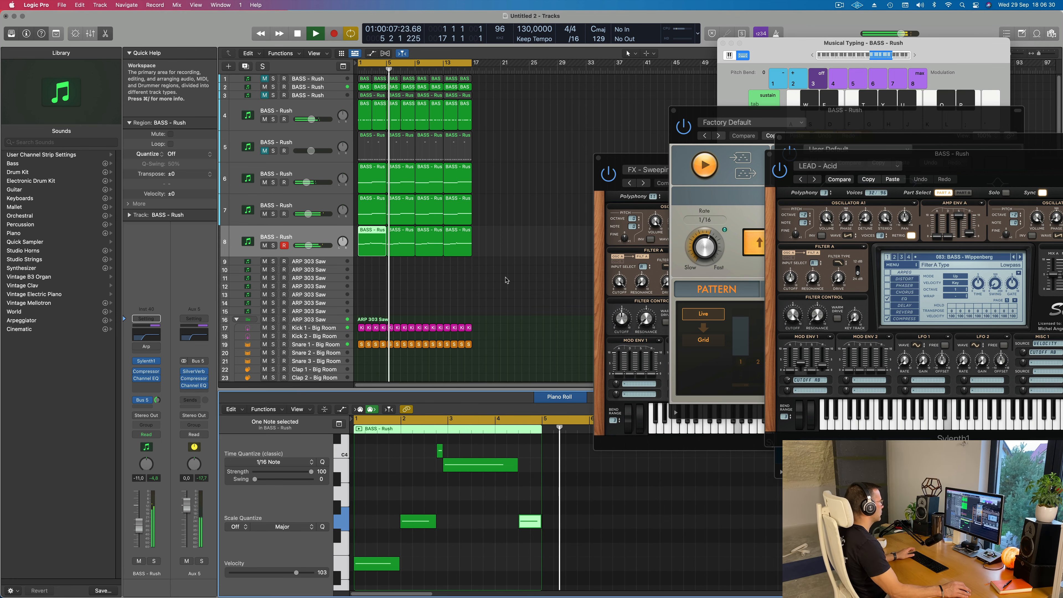
- Replay from the start with track 7 muted and unmuted to compare its contribution
key("Return")
left_click(264, 214)
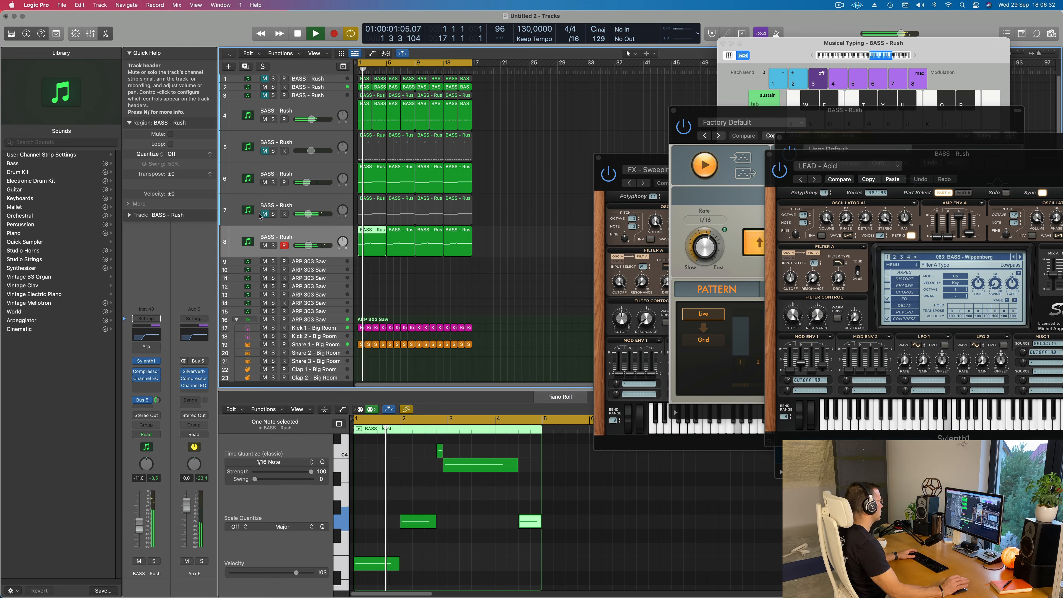
left_click(264, 215)
- Open track 7's Sylenth1 instrument, try its filter cutoff and modulation wheel during playback, and close it
left_click(250, 210)
key("Return")
left_click(146, 368)
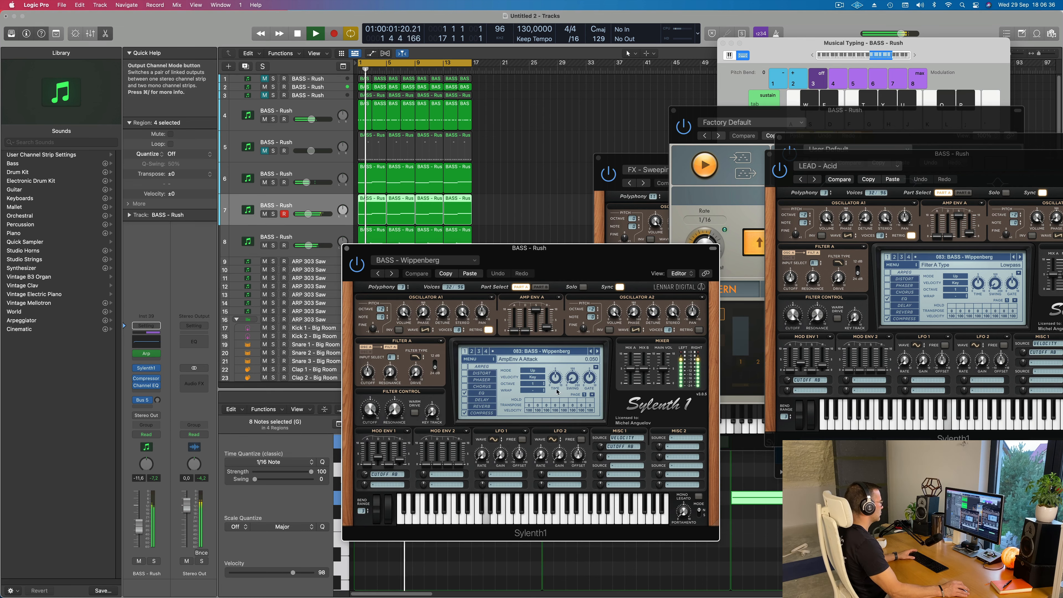
left_click_drag(370, 409, 389, 521)
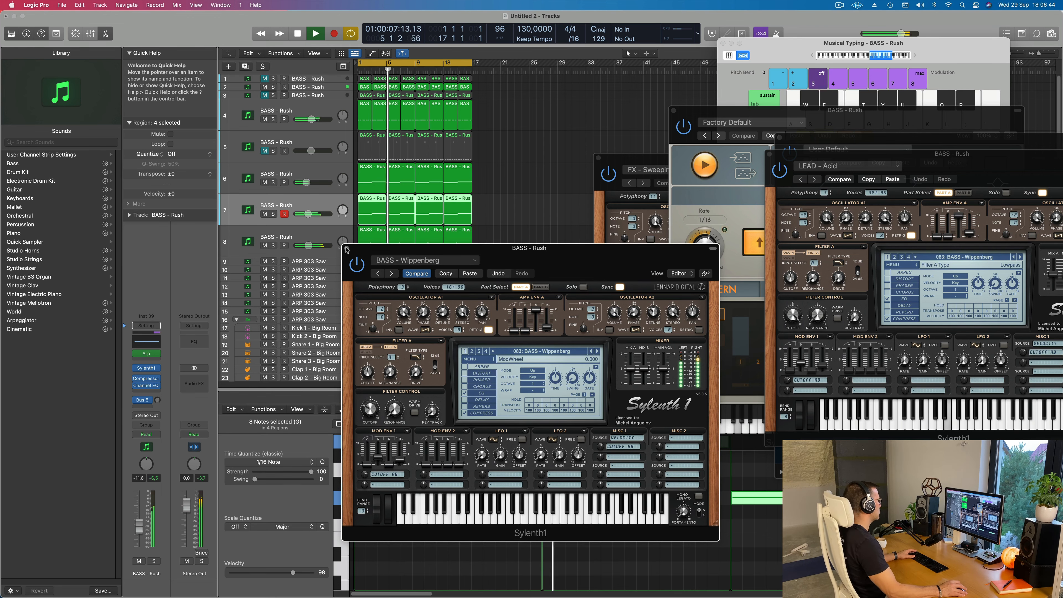
key("super+w")
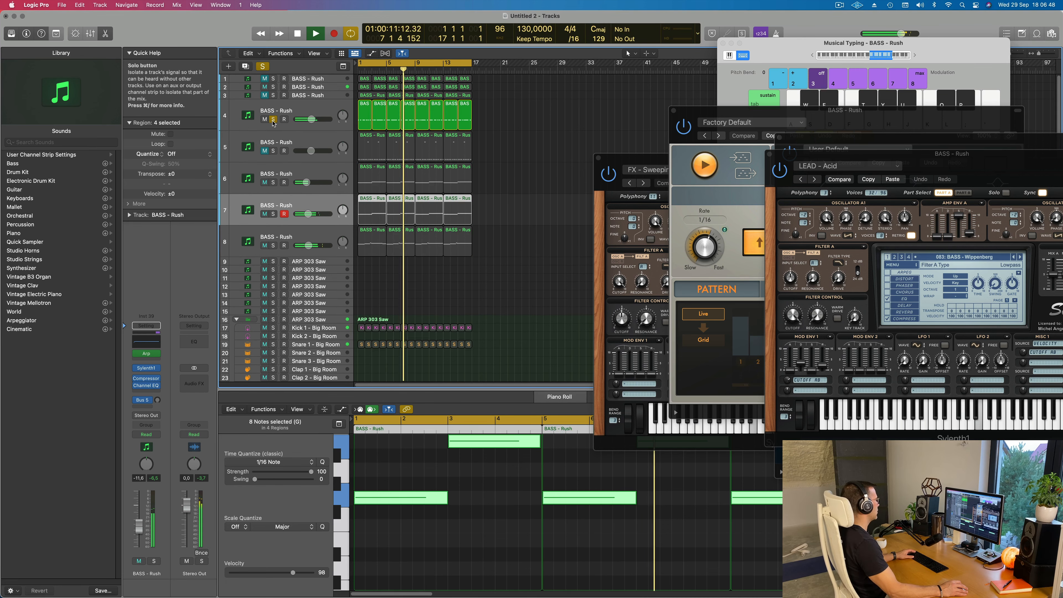
- Audition tracks 4 and 2 in solo, and replay the full arrangement from the start with track 2 selected
left_click(273, 87)
left_click(273, 87)
left_click(326, 87)
key("Return")
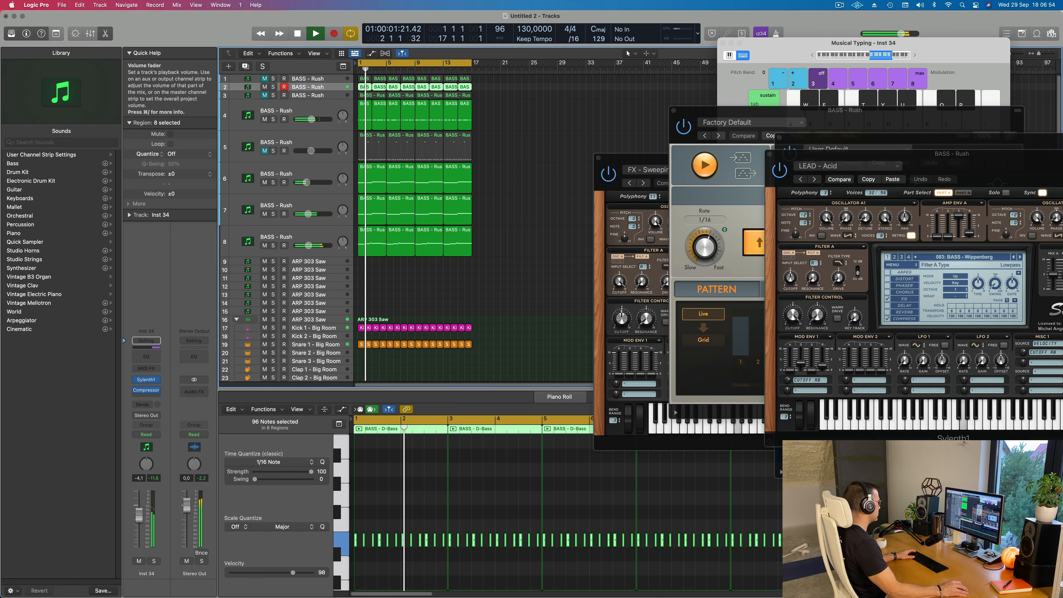
scroll(396, 317, "up", 2)
scroll(396, 317, "down", 3)
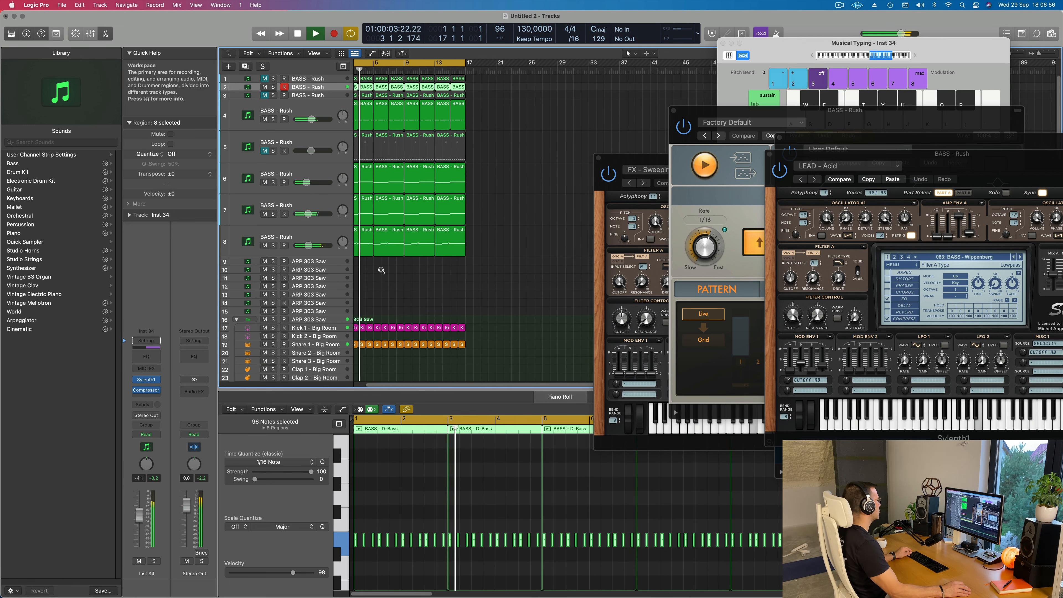
- Duplicate track 8 as a new empty track, restart playback, and open the new track's Sylenth1 instrument
left_click(314, 237)
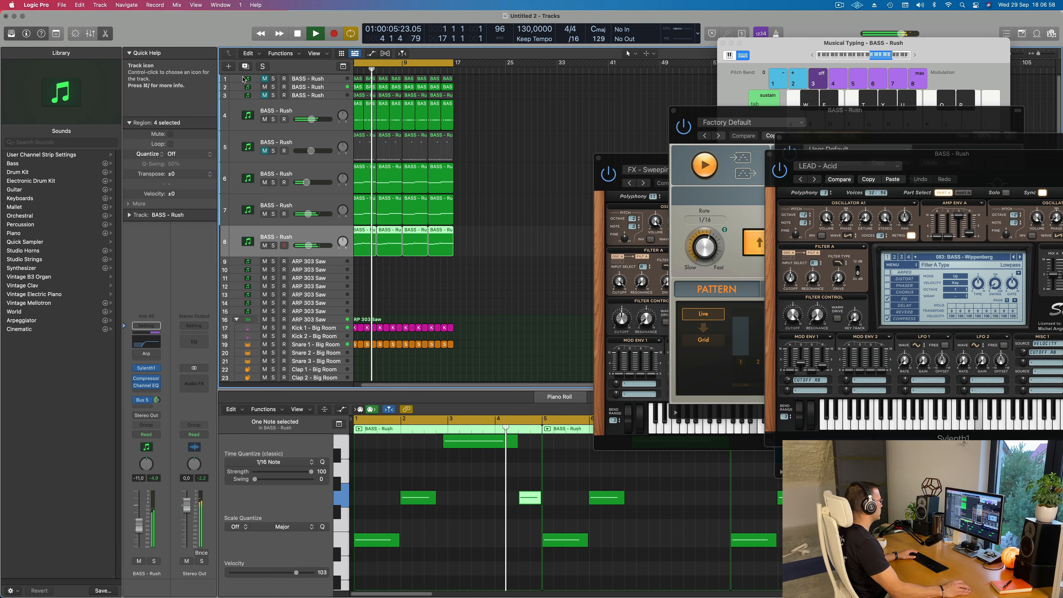
key("super+d")
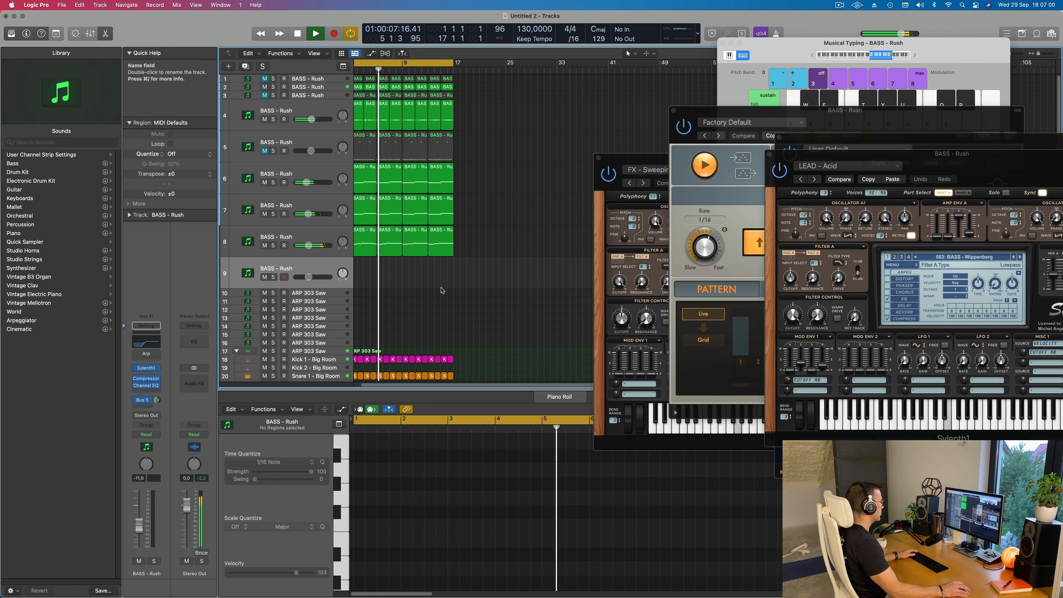
key("space")
key("space")
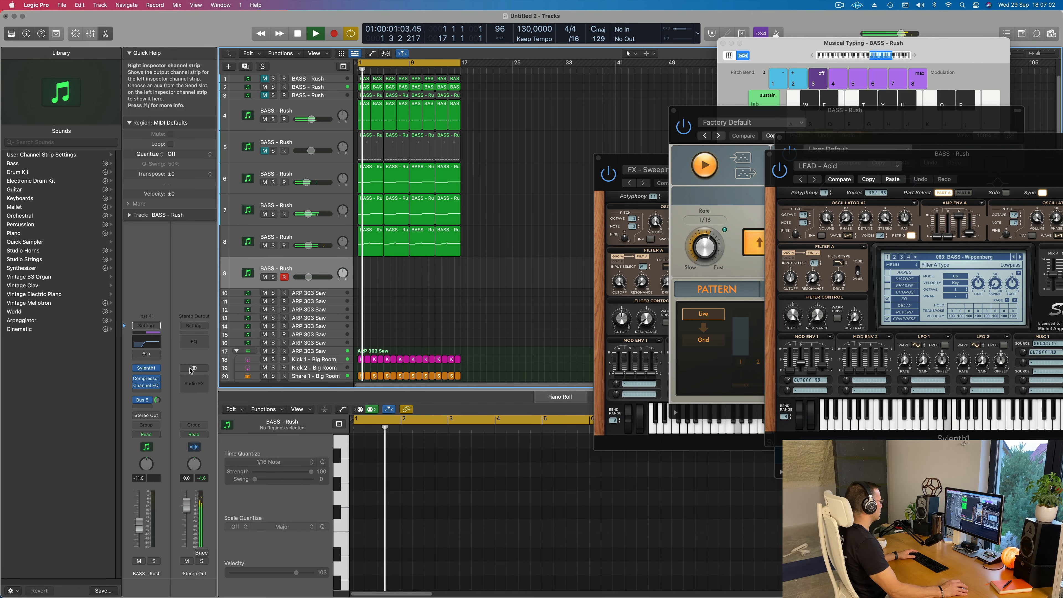
left_click(146, 368)
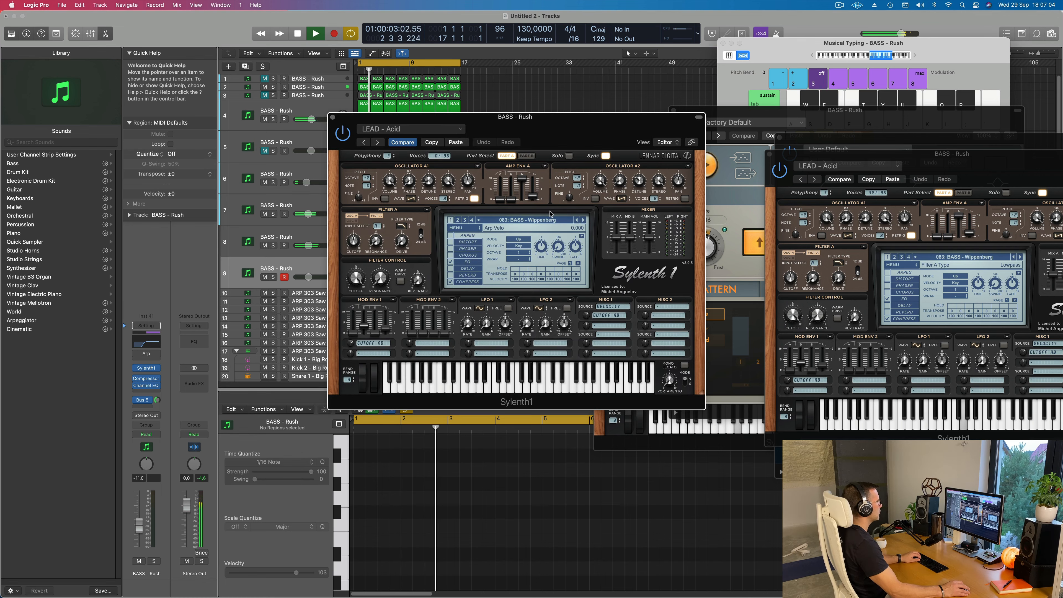
left_click_drag(594, 132, 574, 132)
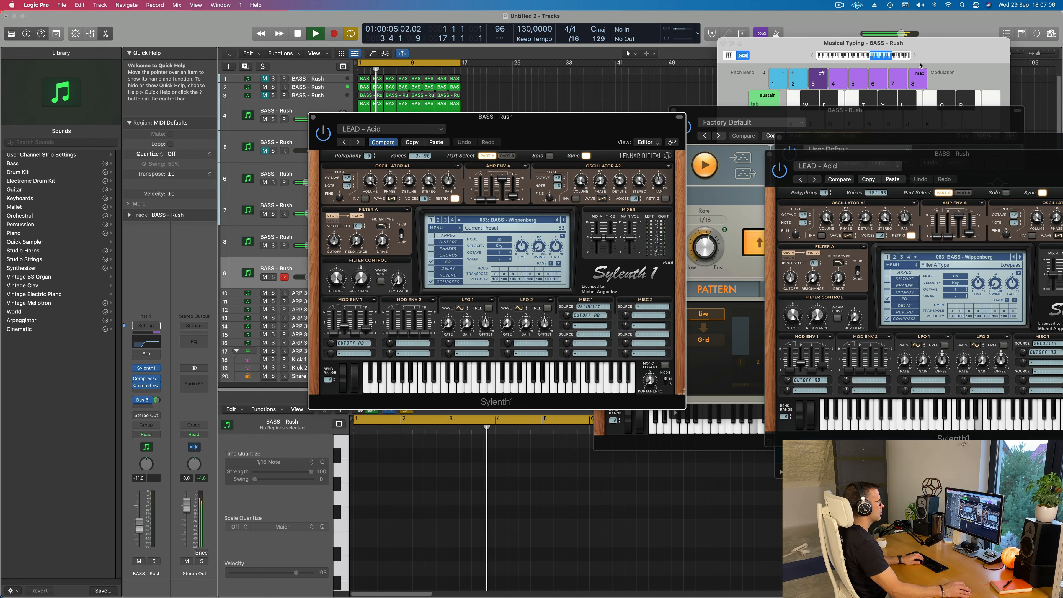
- Play a few test notes with the BASS - Wippenberg sound on track 9 over the running arrangement
key("l")
key("k")
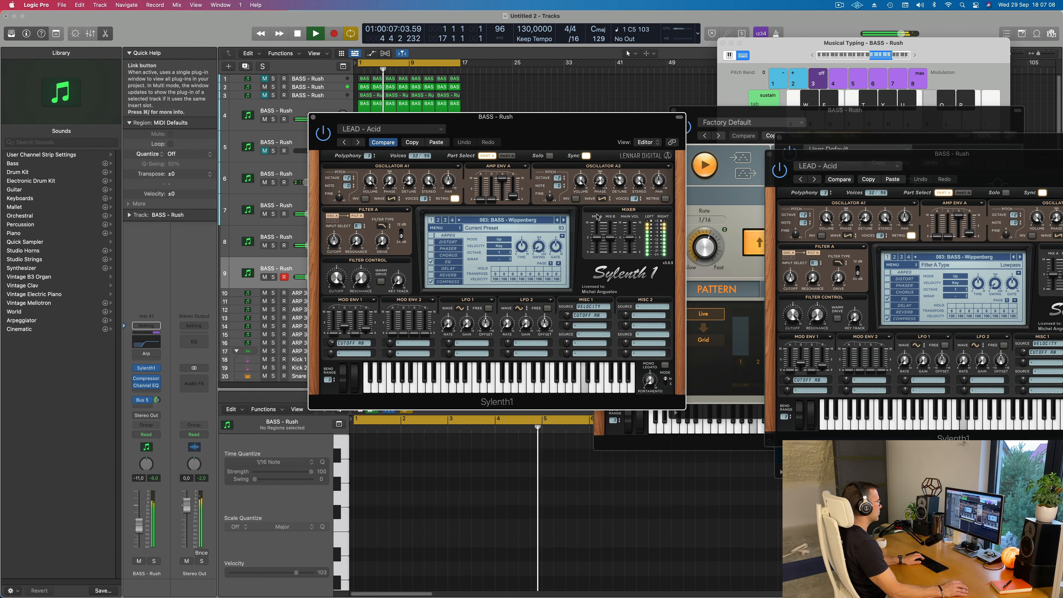
key("j")
key("k")
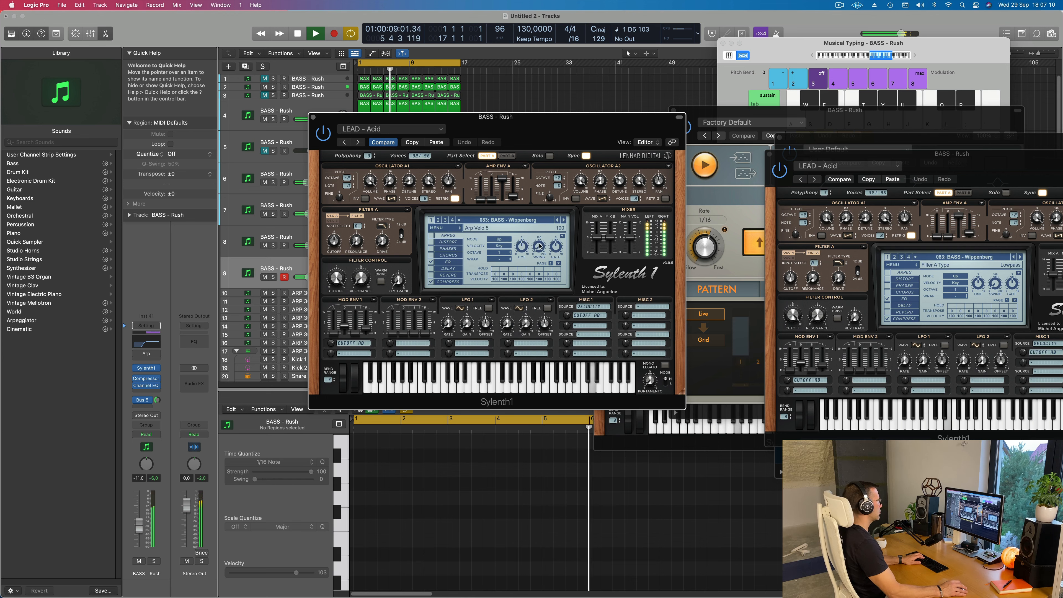
- Browse track 9's Sylenth1 presets, load LEAD - Bad Ass Saw, and set the track's volume to -13.6 dB
left_click(558, 220)
left_click(558, 220)
left_click(510, 220)
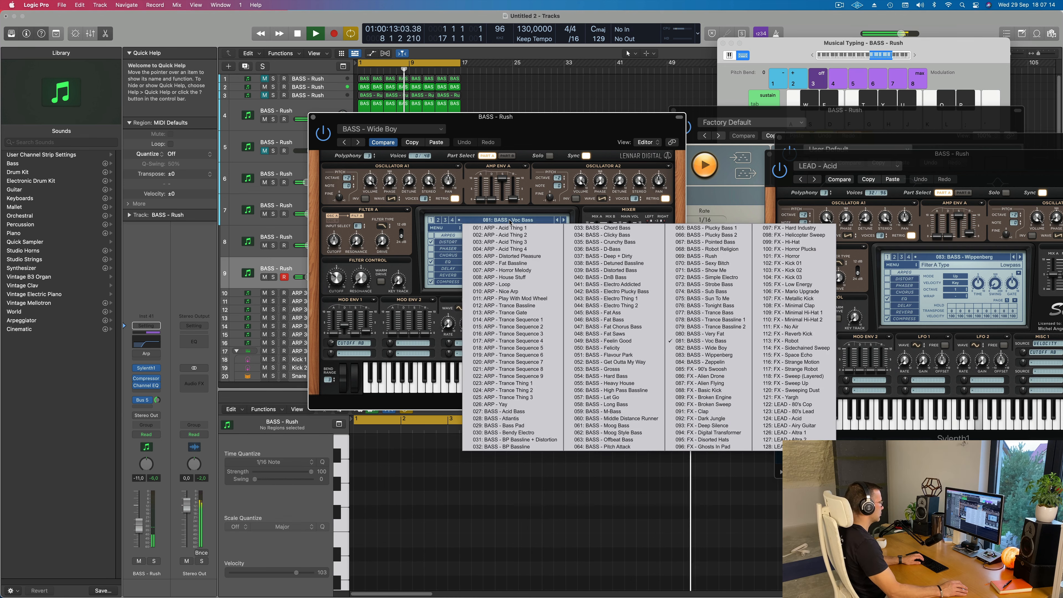
left_click(804, 427)
left_click(564, 221)
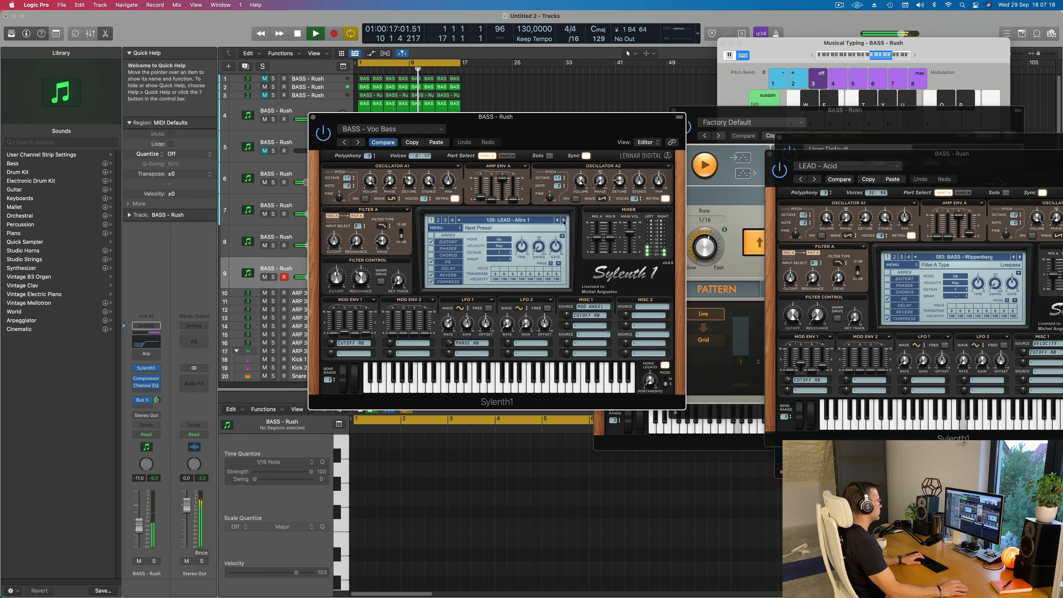
left_click(564, 221)
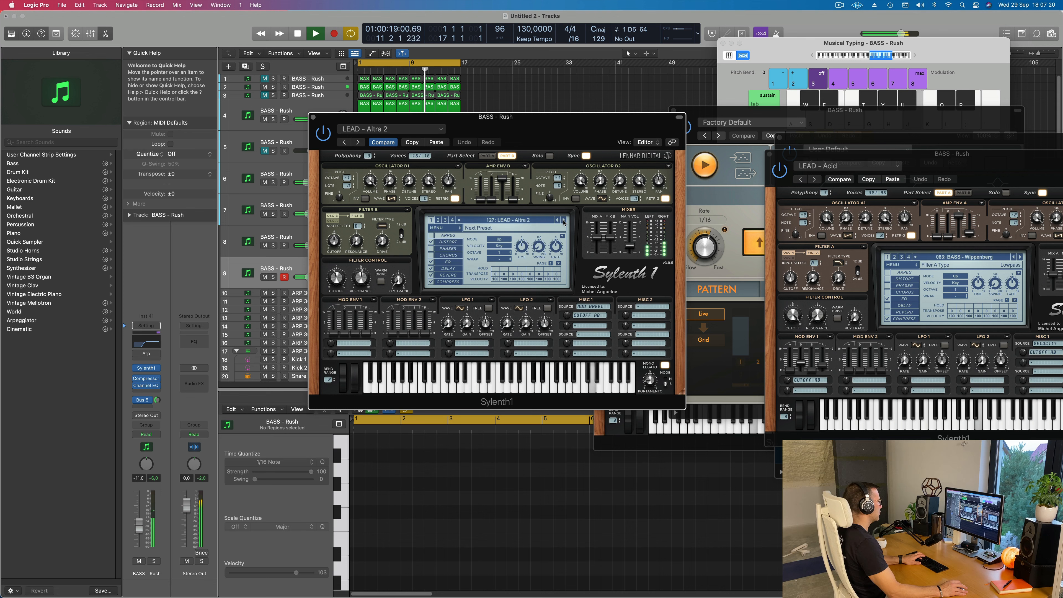
left_click(563, 220)
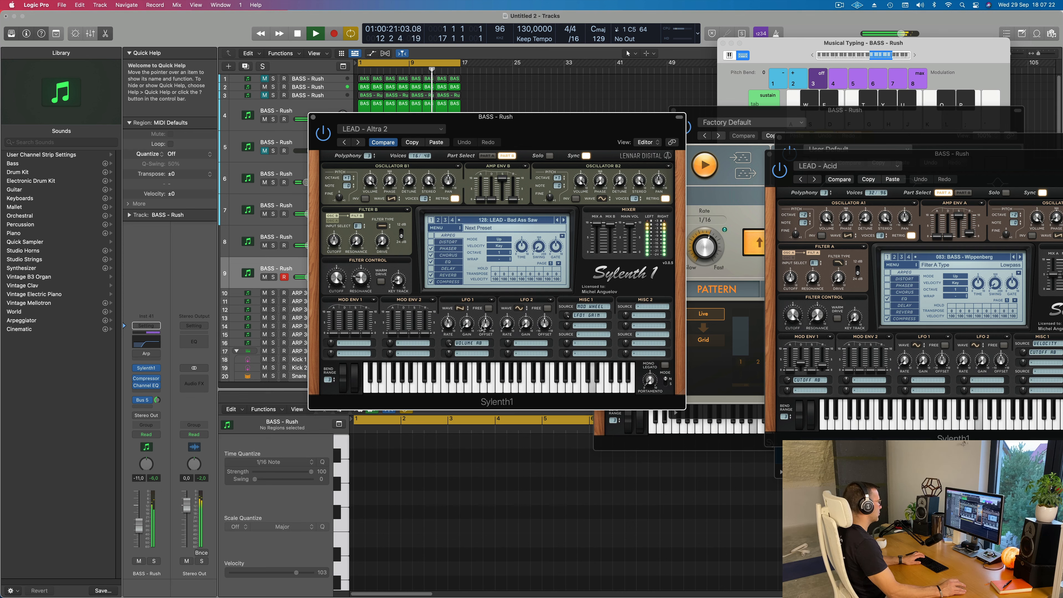
left_click_drag(138, 527, 139, 534)
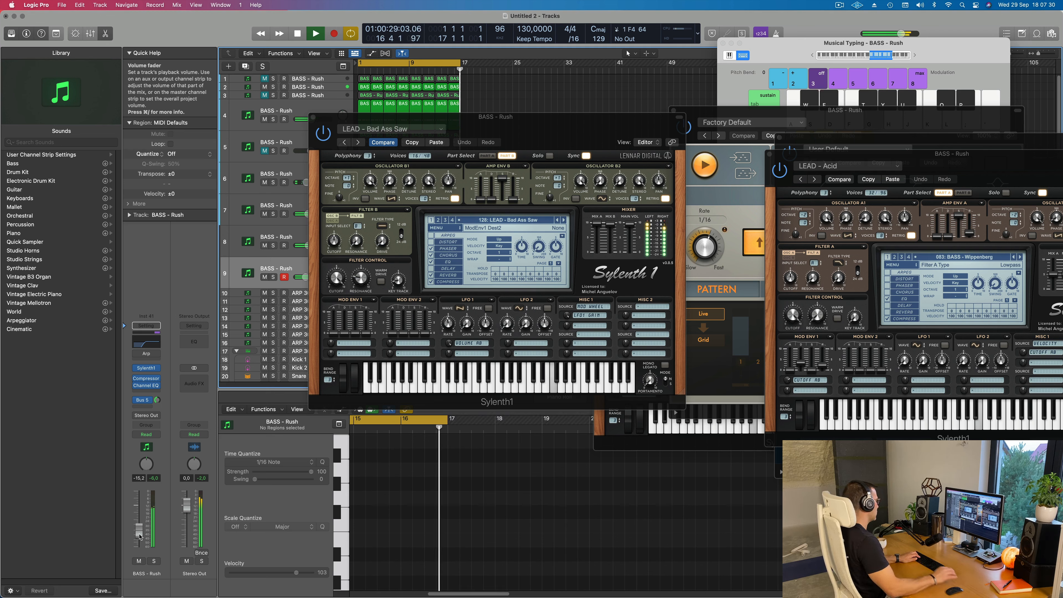
left_click_drag(139, 531, 139, 528)
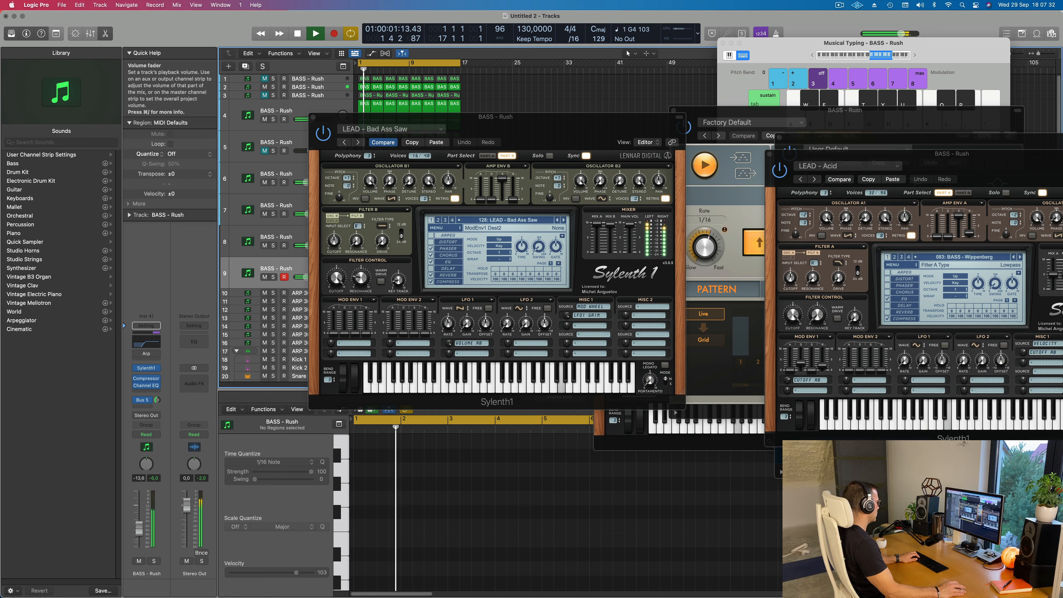
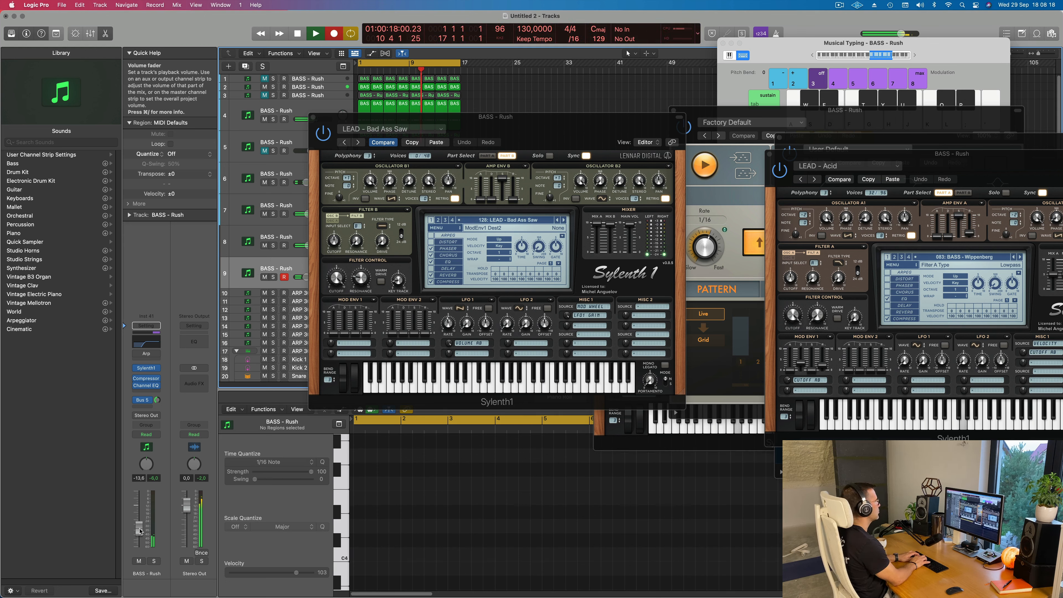
- Record a new four-bar part on track 9 from the start, mostly repeated E4 notes with a few D5 and C5 accents
key("space")
key("r")
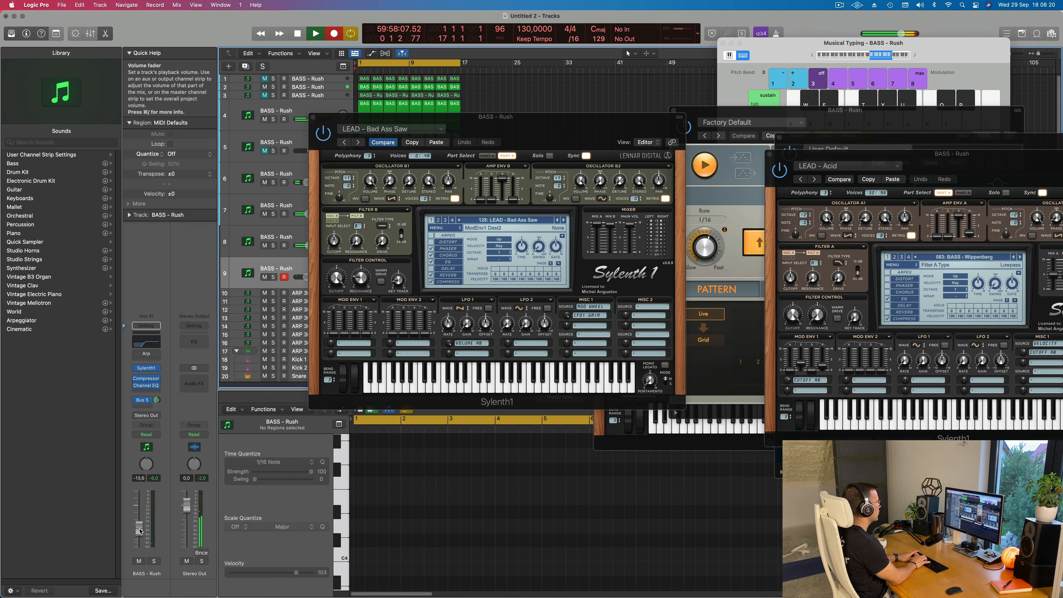
key("d")
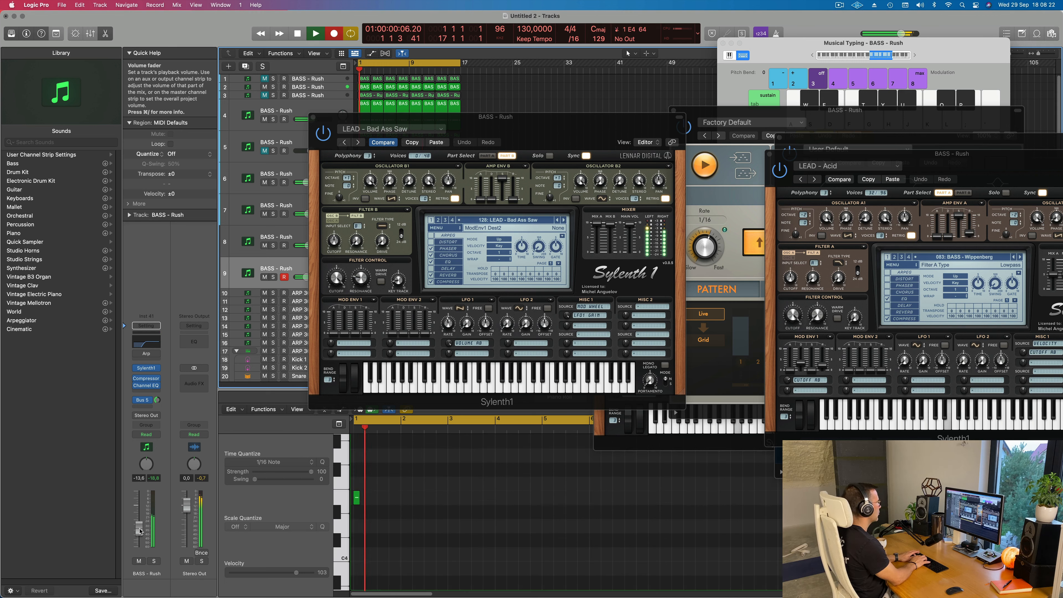
key("d")
key("d")
key("d")
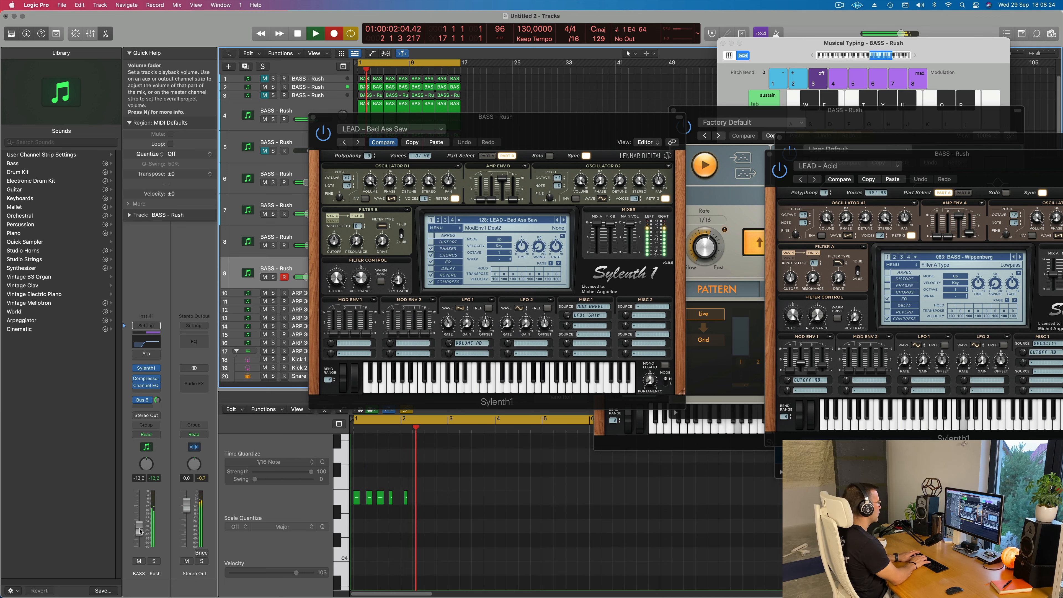
key("d")
key("d")
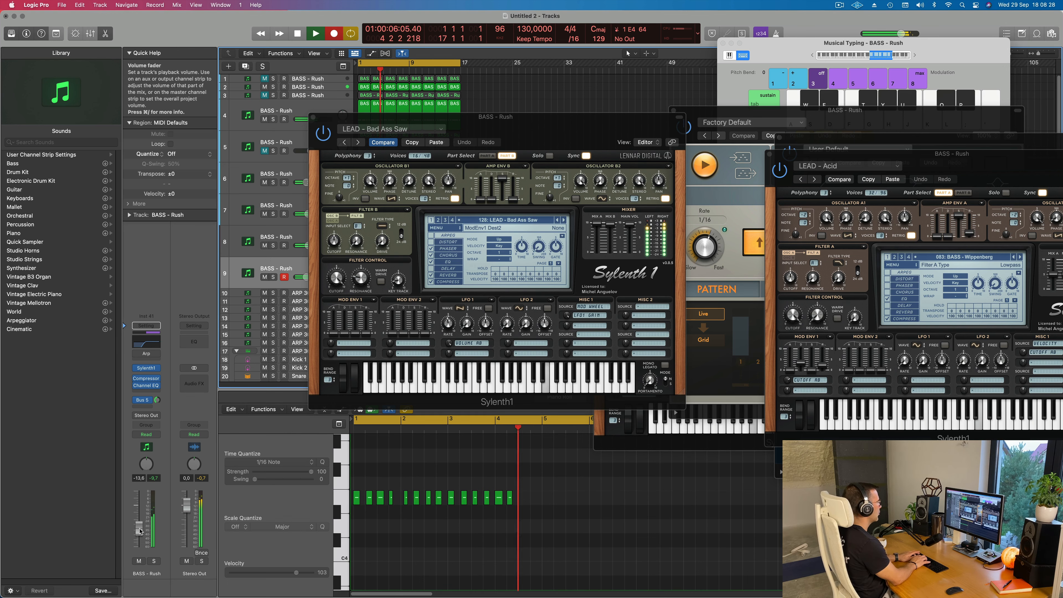
key("space")
- Replay the recorded track 9 part, move the Sylenth1 window clear of the arrangement, and inspect the part's notes
key("space")
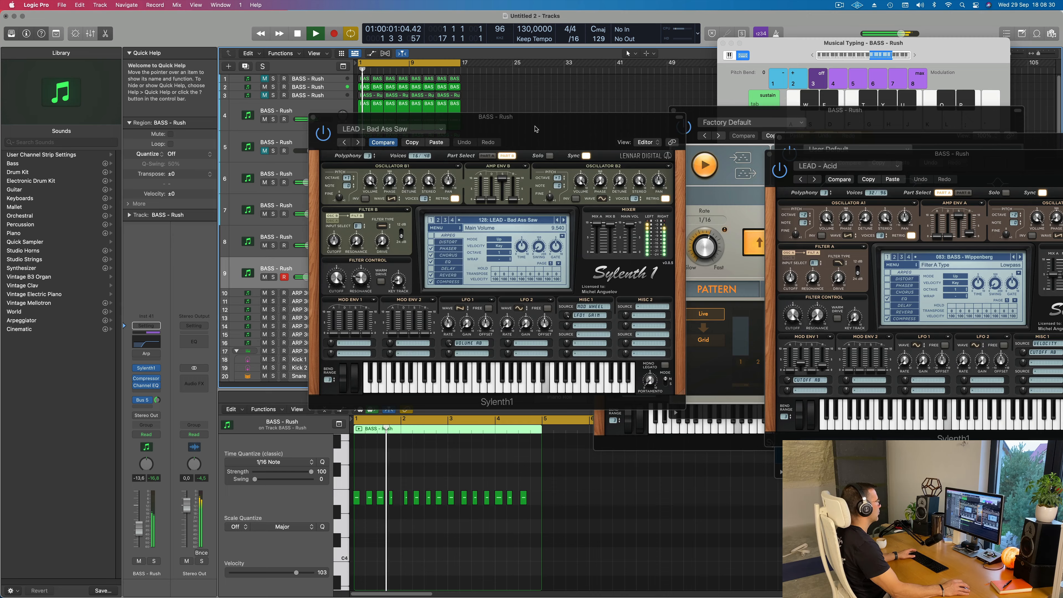
left_click_drag(537, 129, 1011, 103)
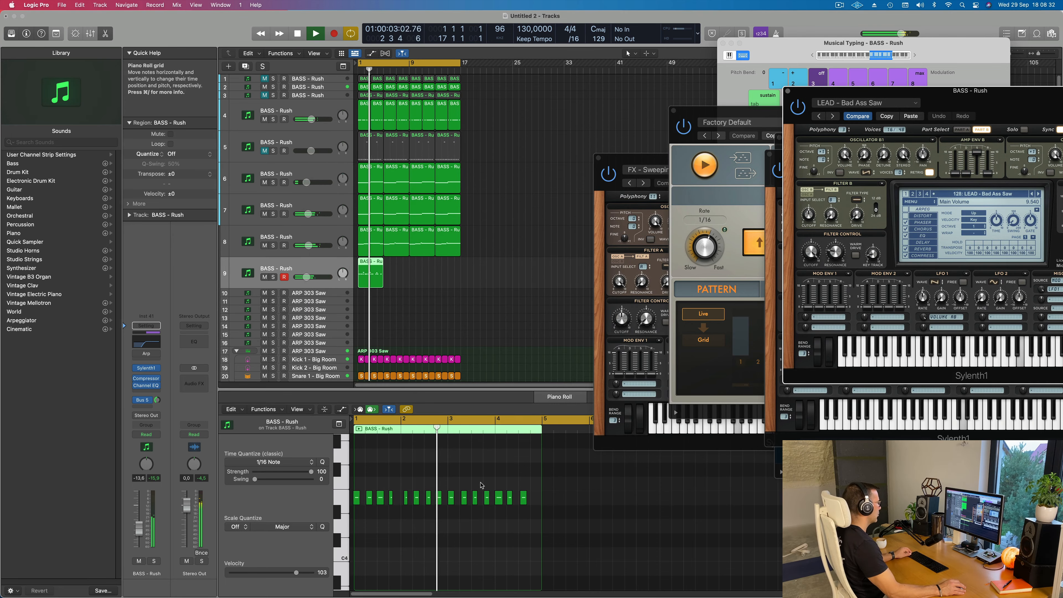
scroll(483, 486, "right", 5)
scroll(484, 484, "down", 4)
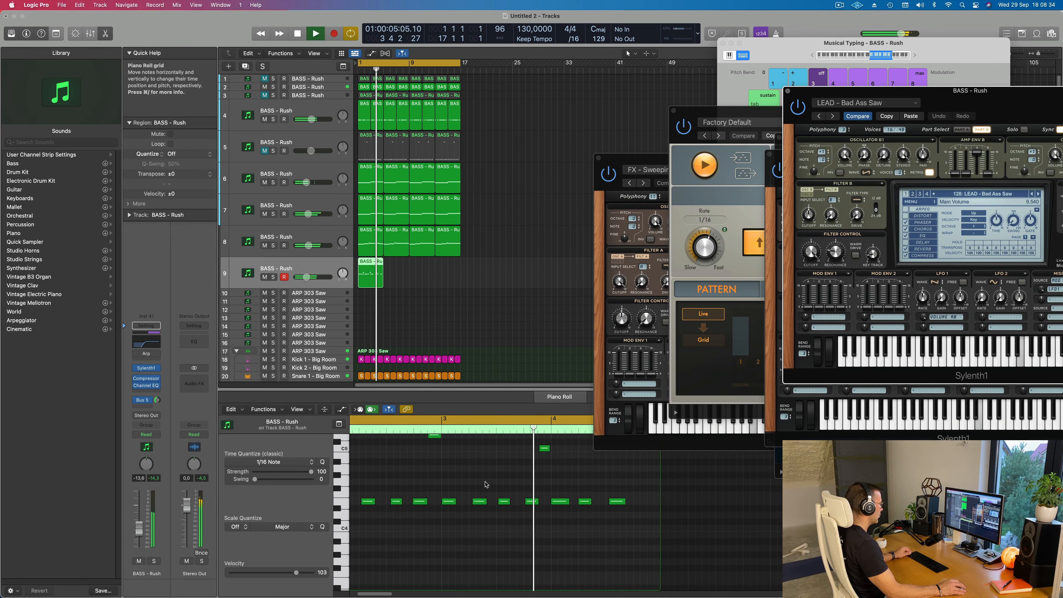
scroll(496, 484, "left", 5)
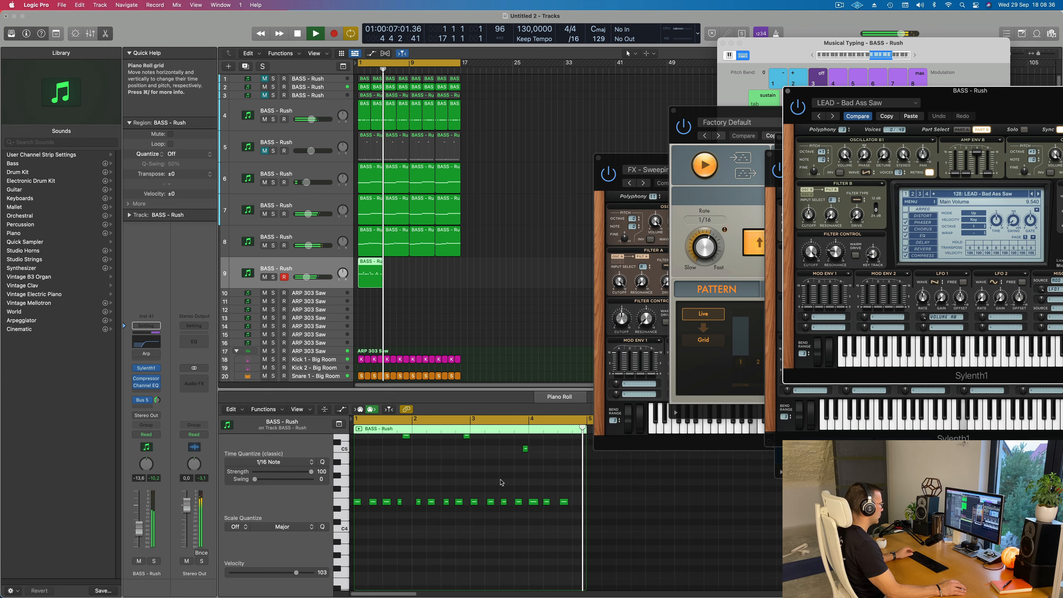
scroll(502, 483, "up", 2)
- Try shifting the D5 note near bar 3 later, and quantize all notes in the track 9 region to 1/16 Note
left_click(467, 460)
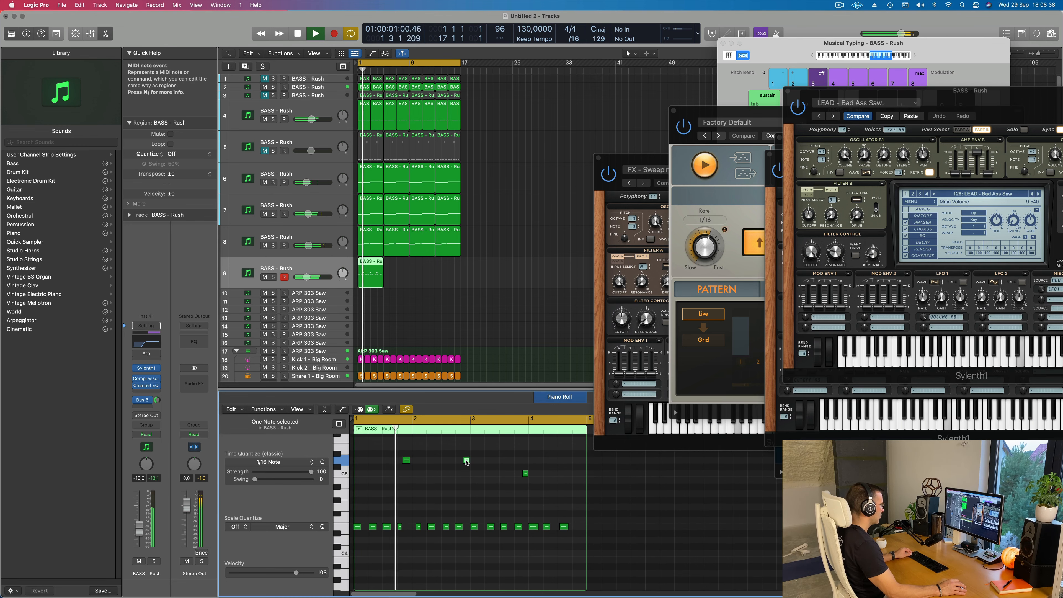
left_click_drag(478, 462, 515, 462)
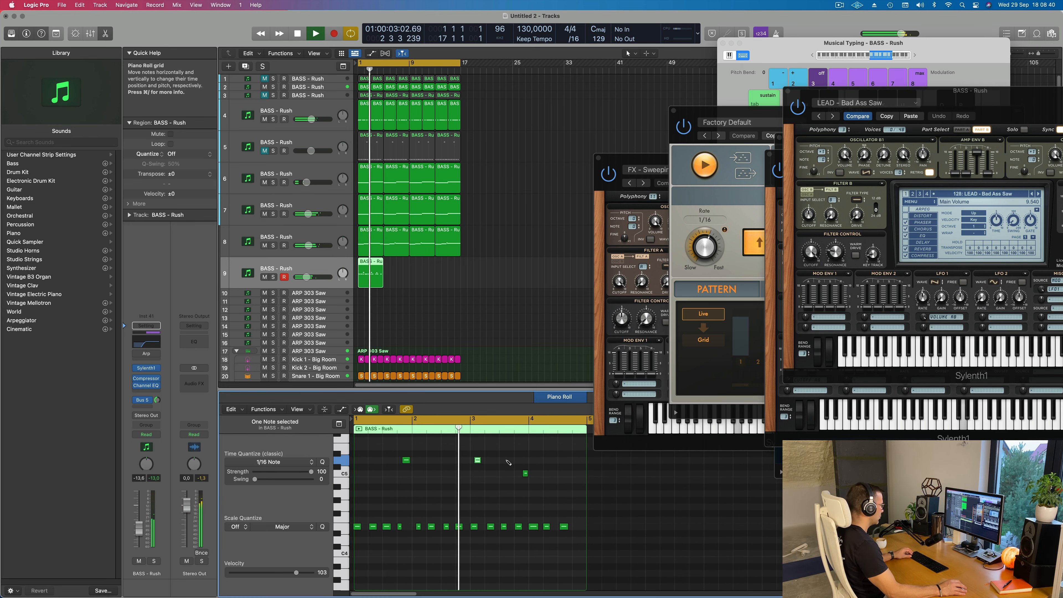
key("super+a")
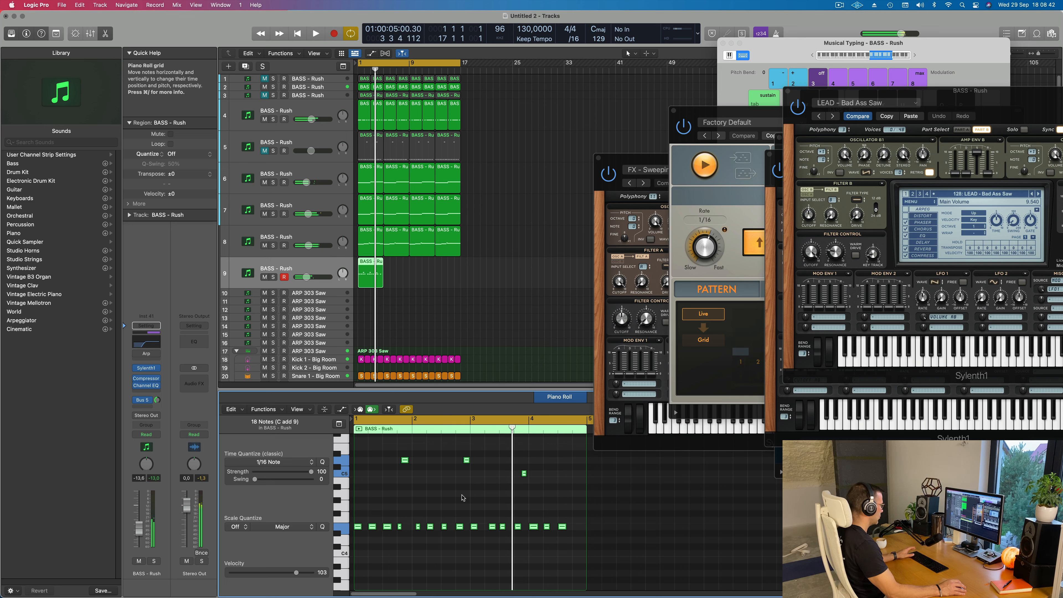
scroll(465, 492, "up", 2)
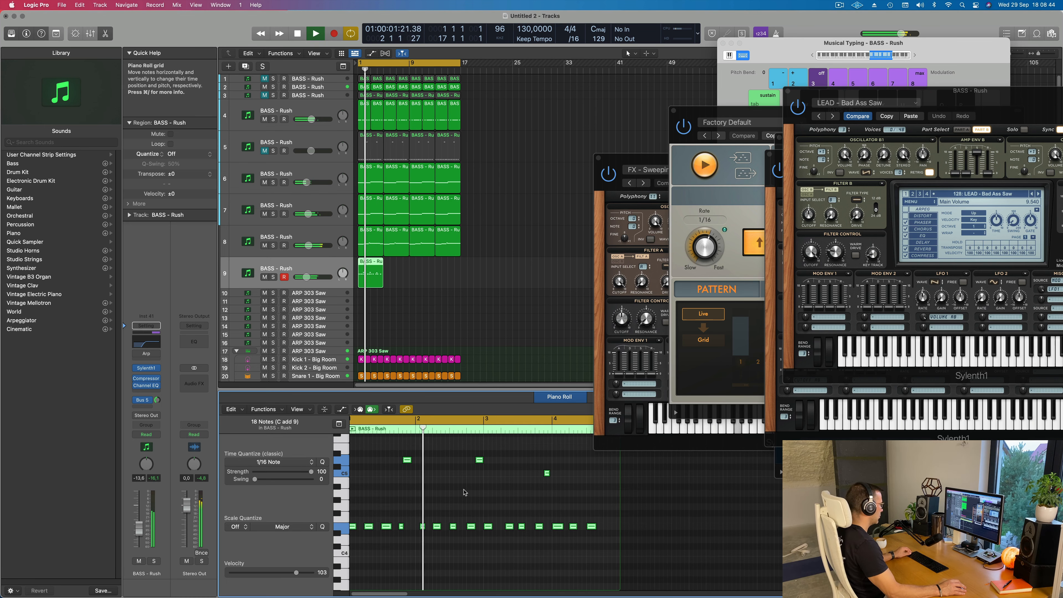
scroll(411, 520, "up", 3)
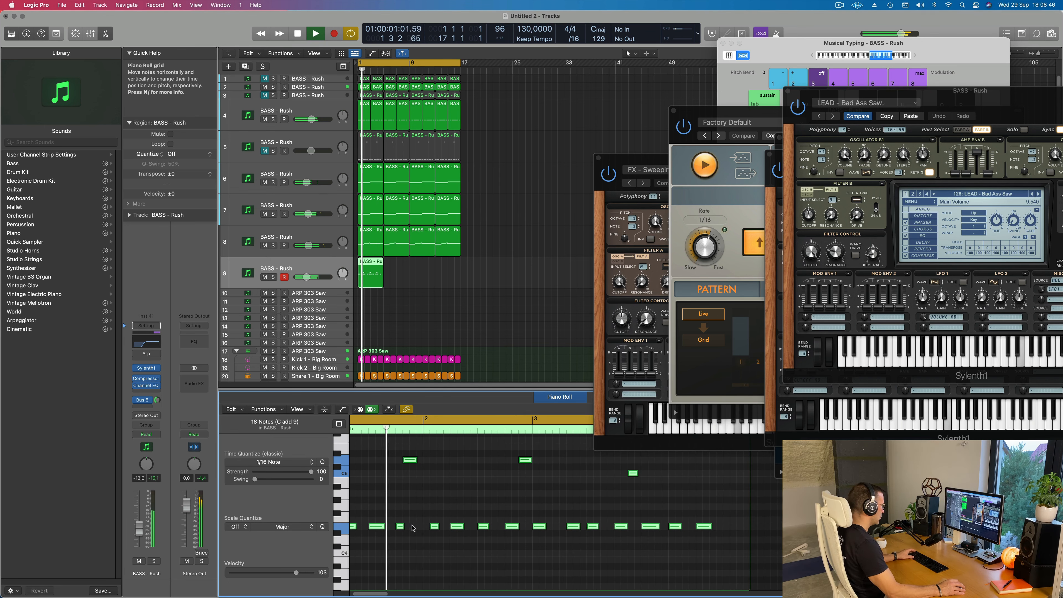
scroll(411, 520, "left", 2)
left_click(425, 513)
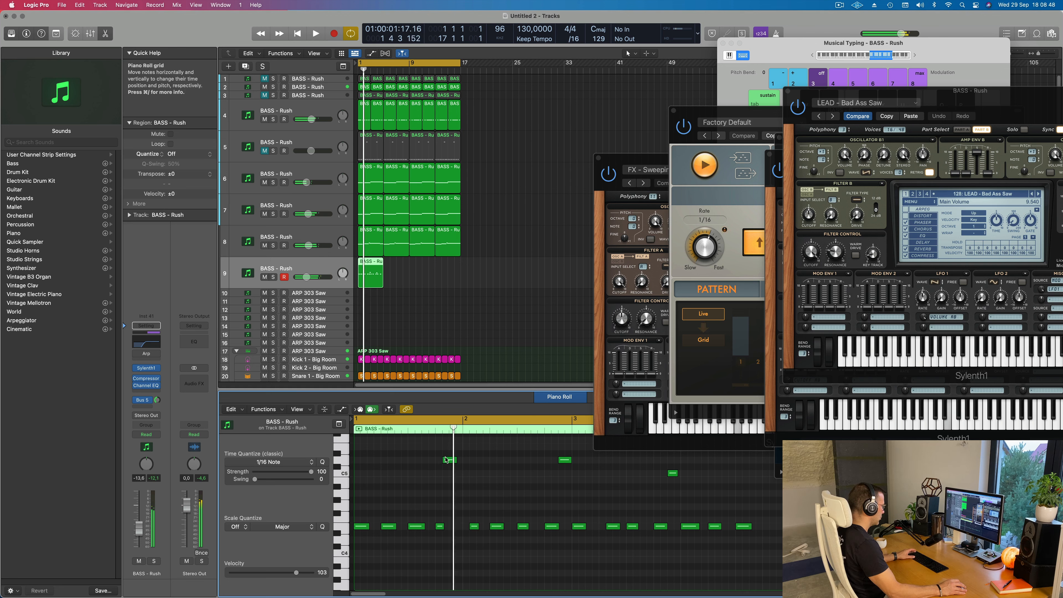
- Shift the D5 note just before bar 2 and the fourth E4 note of bar 1 each slightly later
left_click_drag(451, 464, 457, 463)
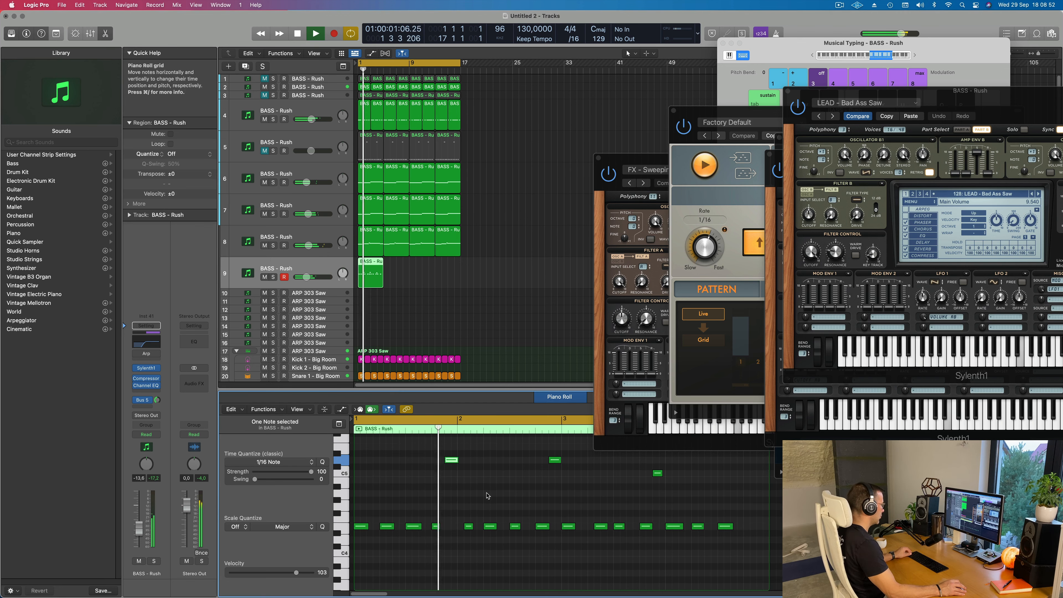
scroll(457, 507, "left", 3)
left_click_drag(422, 529, 427, 526)
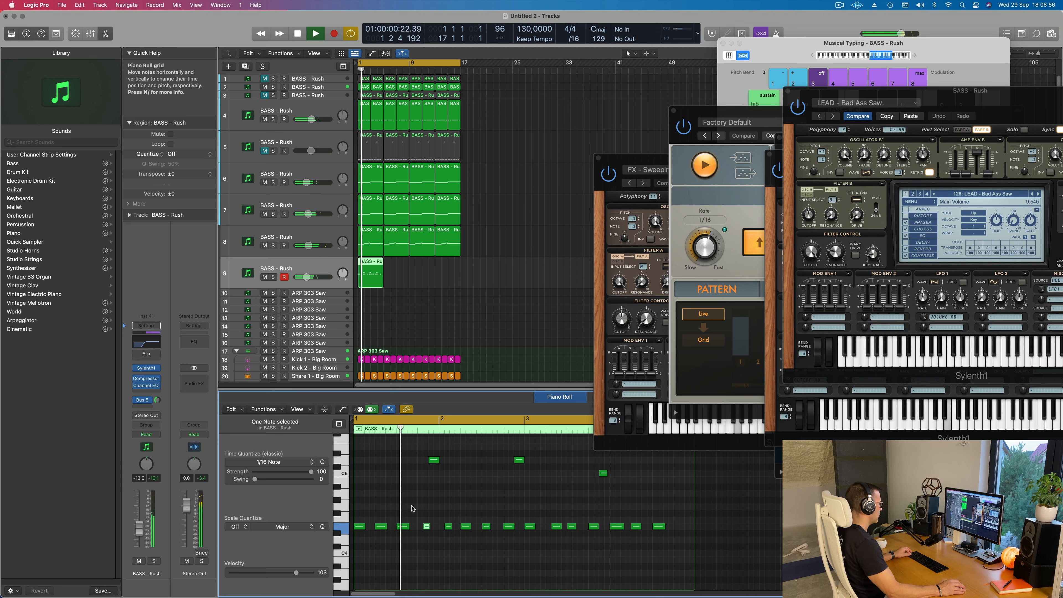
scroll(413, 506, "right", 4)
scroll(444, 506, "left", 3)
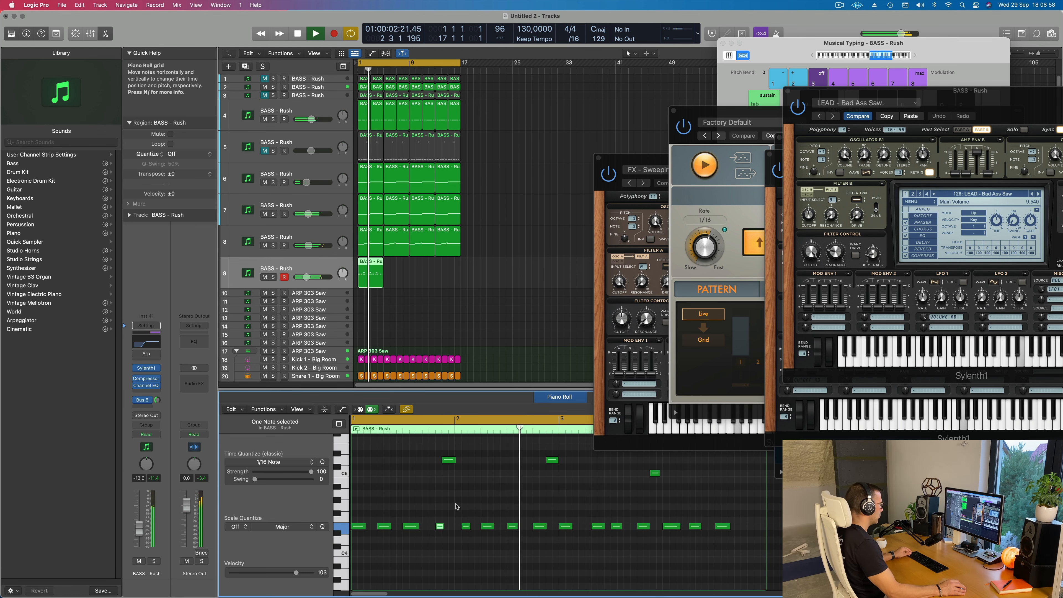
- Copy the D5 note near bar 3 to just before bar 5 at the same pitch
scroll(502, 508, "left", 3)
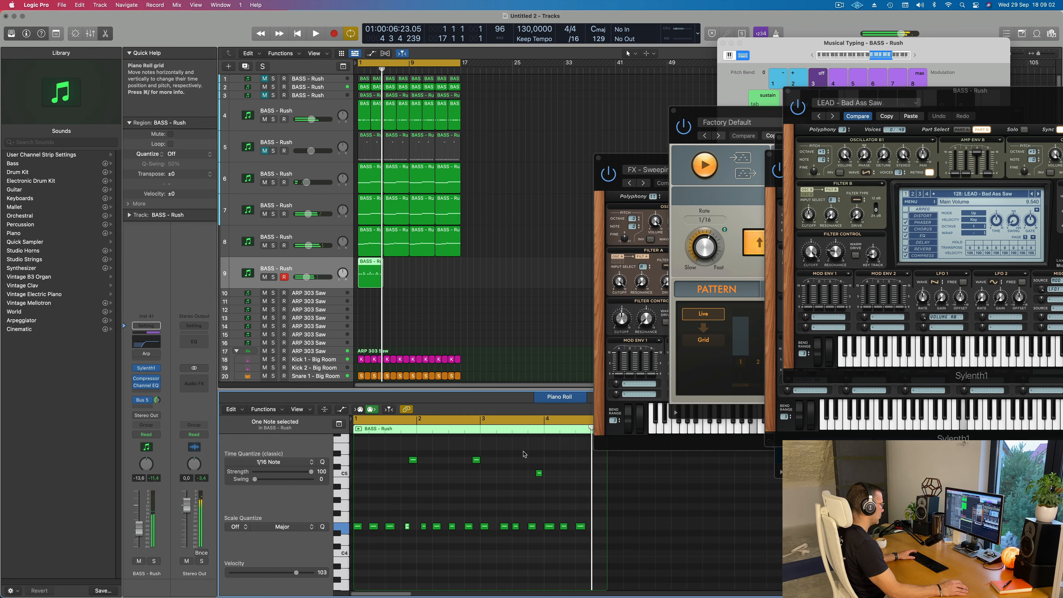
left_click_drag(477, 462, 603, 462)
scroll(551, 477, "right", 3)
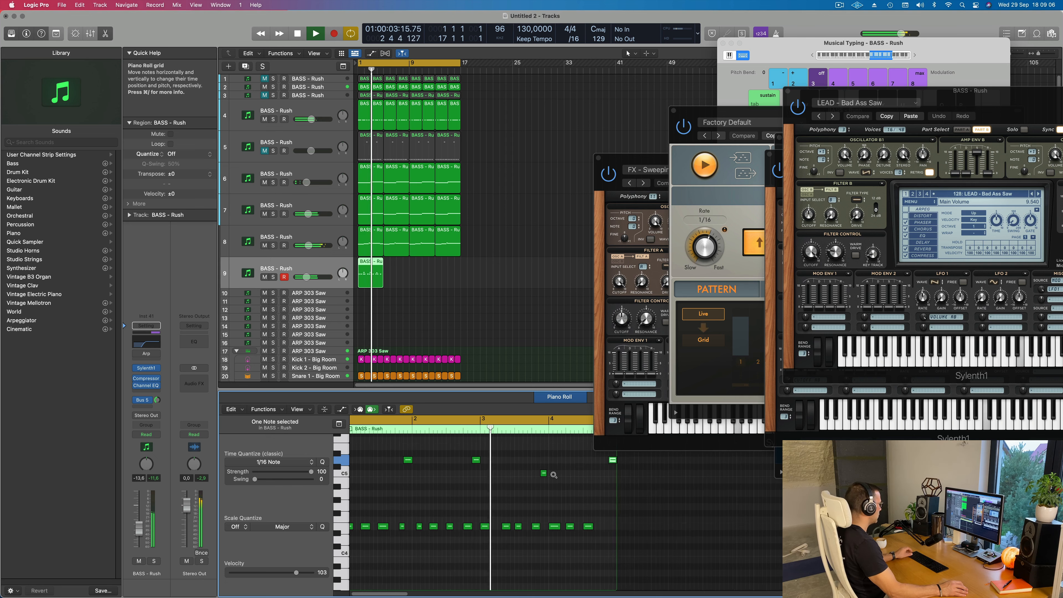
- Repeat the edited track 9 region three times so the part fills the arrangement up to bar 17
key("space")
key("space")
scroll(530, 483, "left", 2)
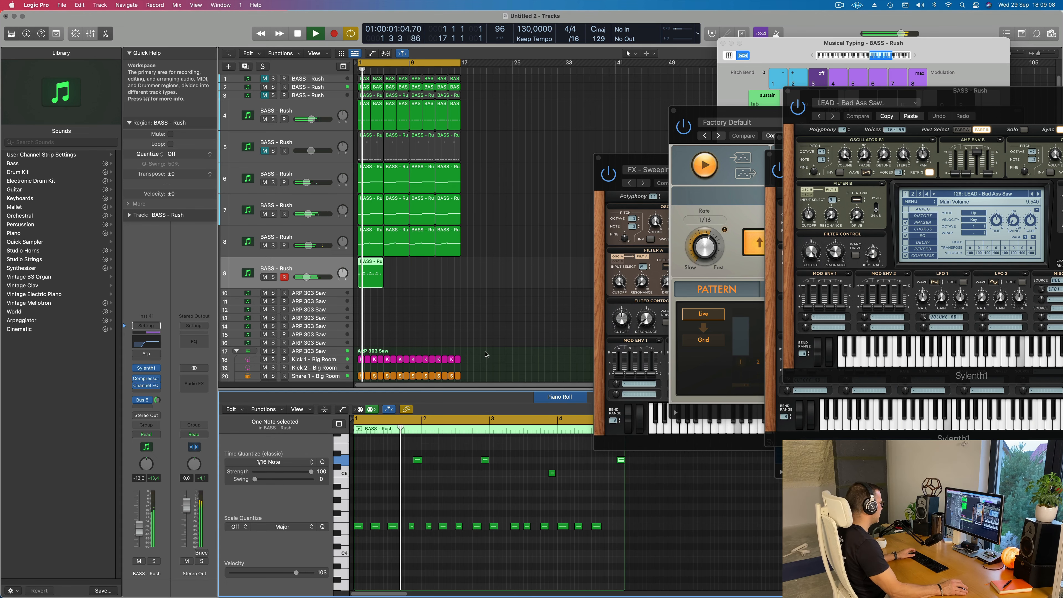
key("super+r")
key("super+r")
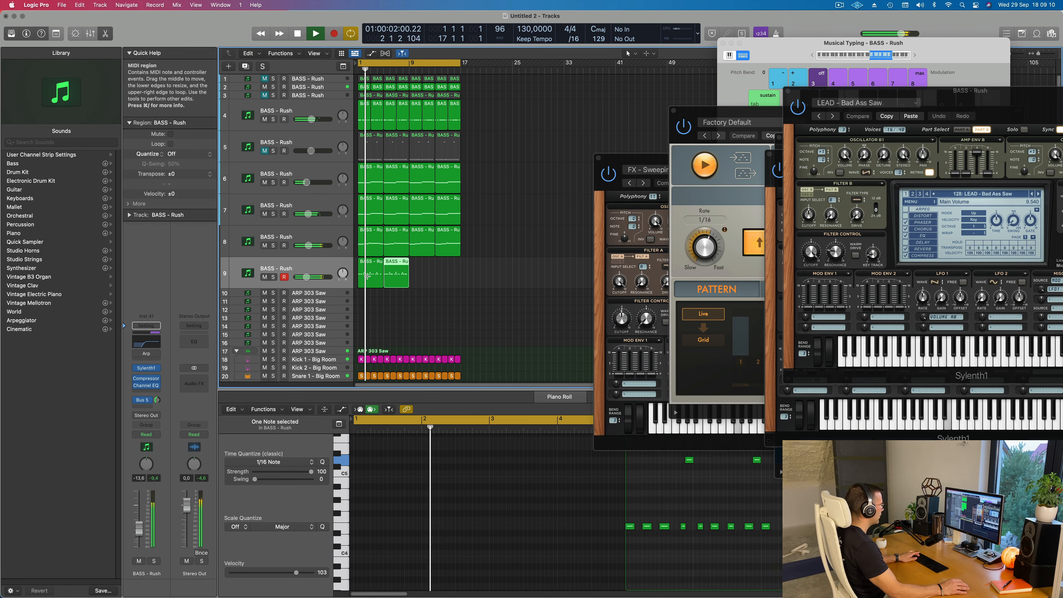
key("super+r")
key("super+Left")
left_click(524, 276)
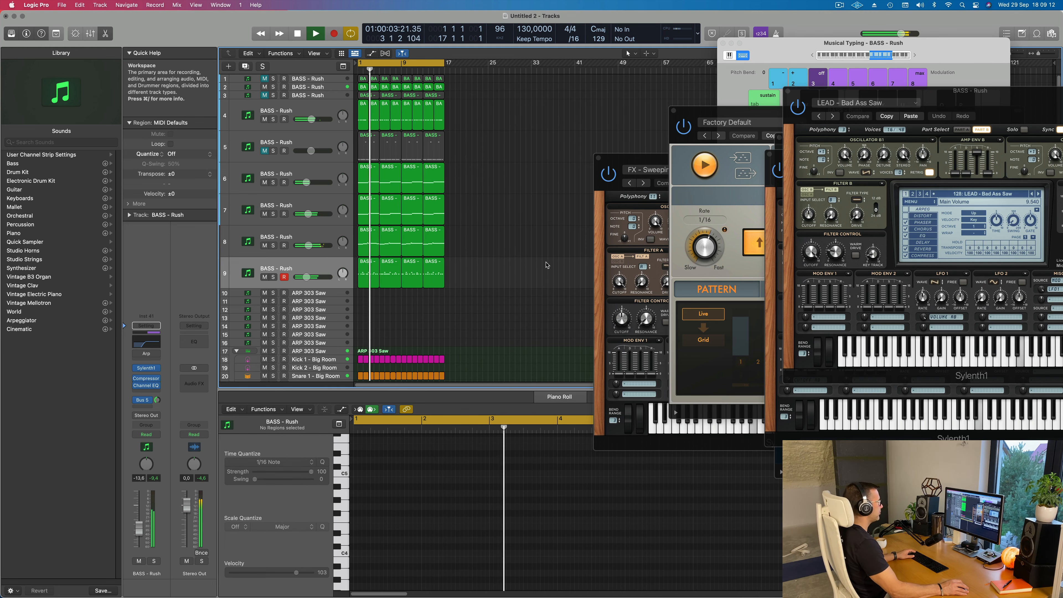
- On track 9's Channel EQ, set the low cut to 274 Hz and the high shelf to 3300 Hz at +2.7 dB
key("space")
left_click(243, 279)
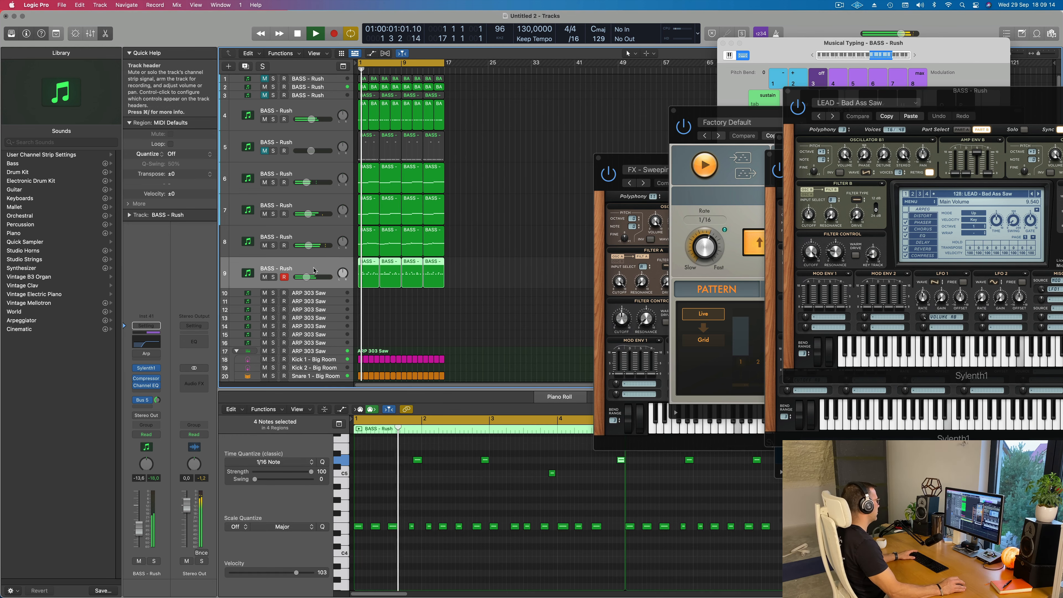
key("space")
key("space")
left_click(138, 347)
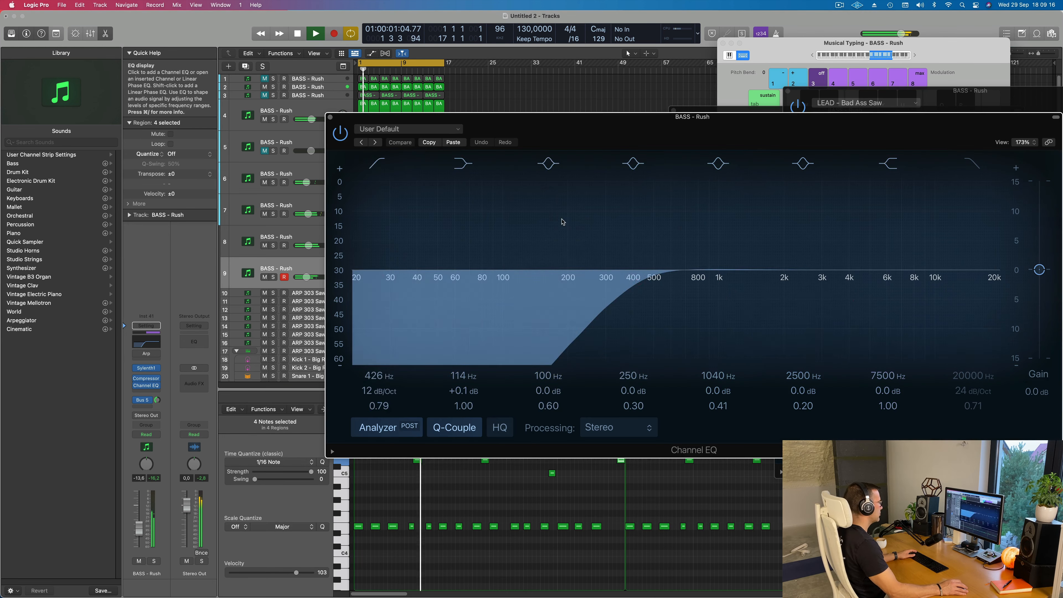
left_click_drag(615, 282, 575, 281)
mouse_move(905, 271)
left_mouse_down()
mouse_move(850, 271)
mouse_move(847, 252)
mouse_move(830, 251)
left_mouse_up()
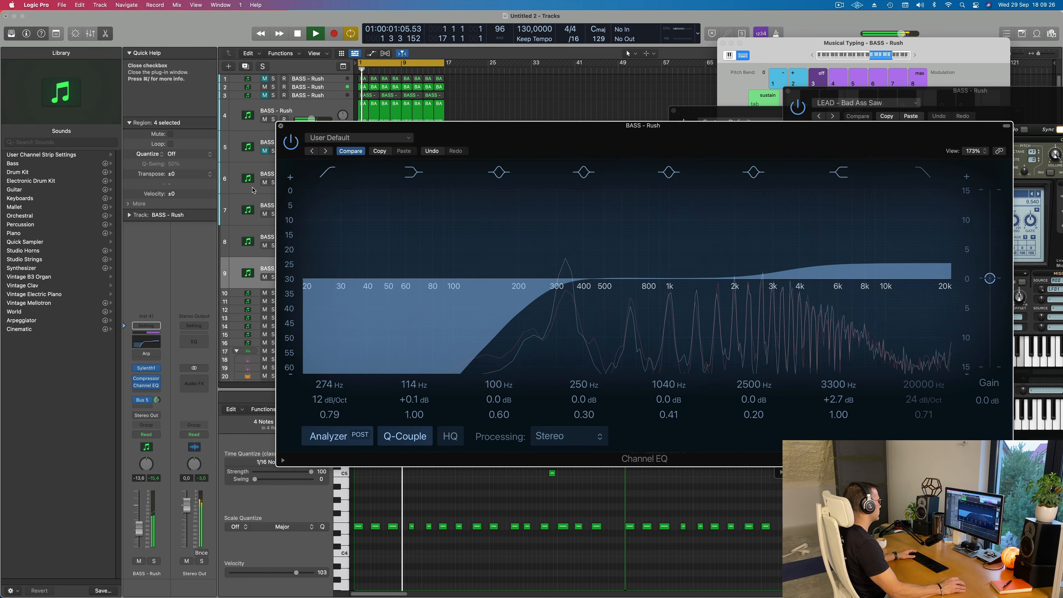
left_click(281, 126)
- Listen to the mix with track 4 muted, and unmute the track again
left_click(265, 120)
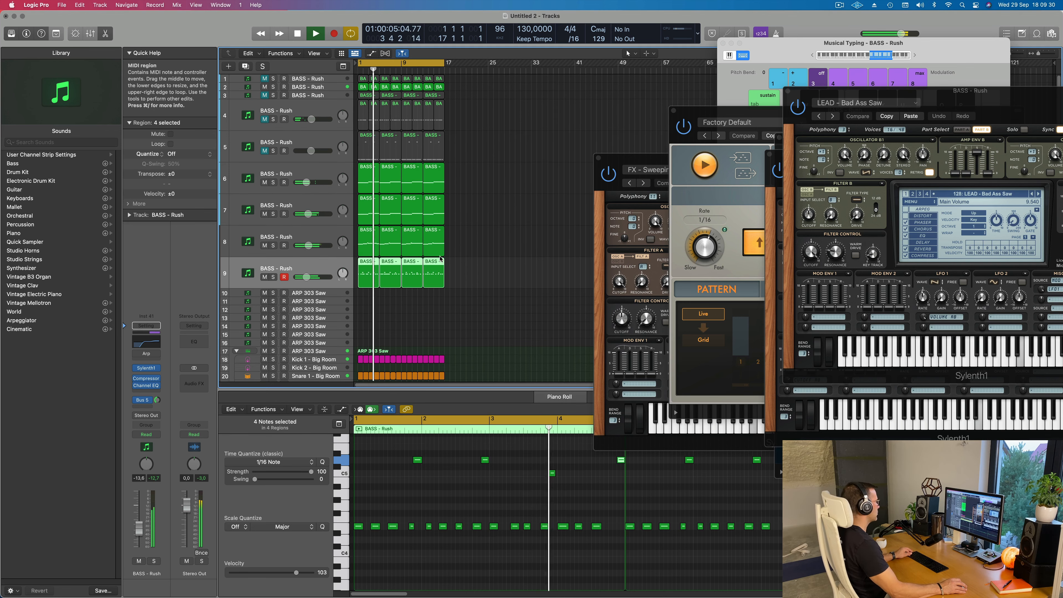
scroll(463, 261, "up", 3)
scroll(460, 247, "up", 1)
key("space")
key("space")
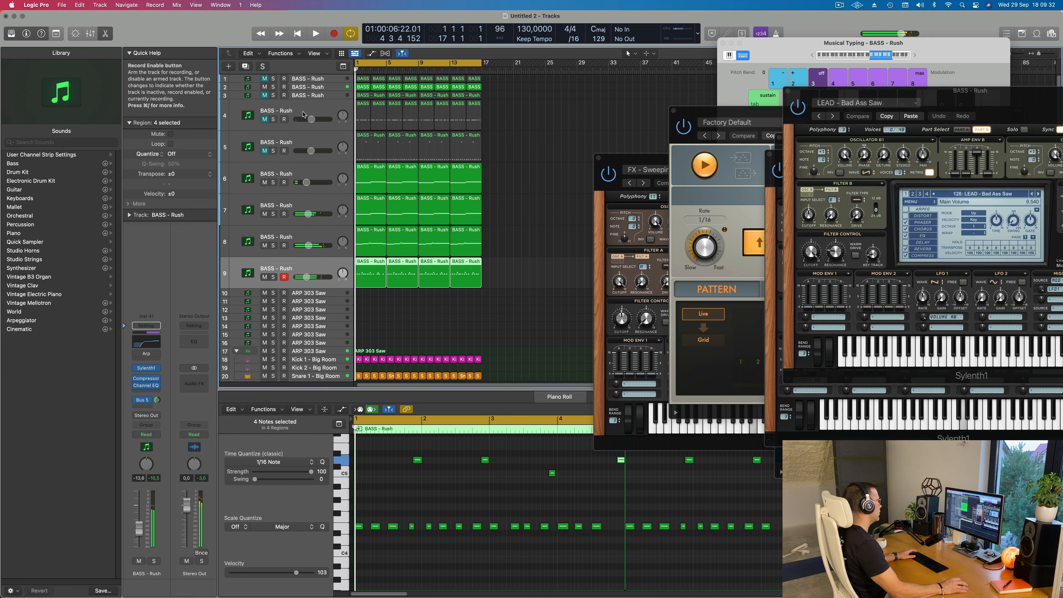
left_click(280, 111)
left_click(264, 120)
- On track 4's Channel EQ, set the low cut to 101 Hz and boost the fourth band by 0.9 dB at 228 Hz
key("space")
key("space")
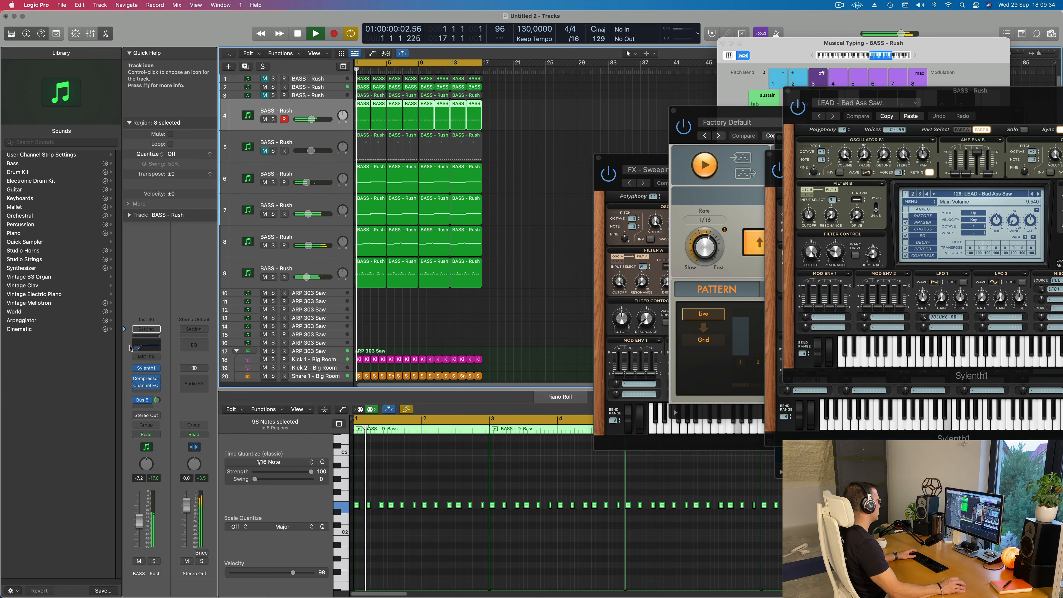
left_click(146, 345)
left_click_drag(539, 280, 505, 289)
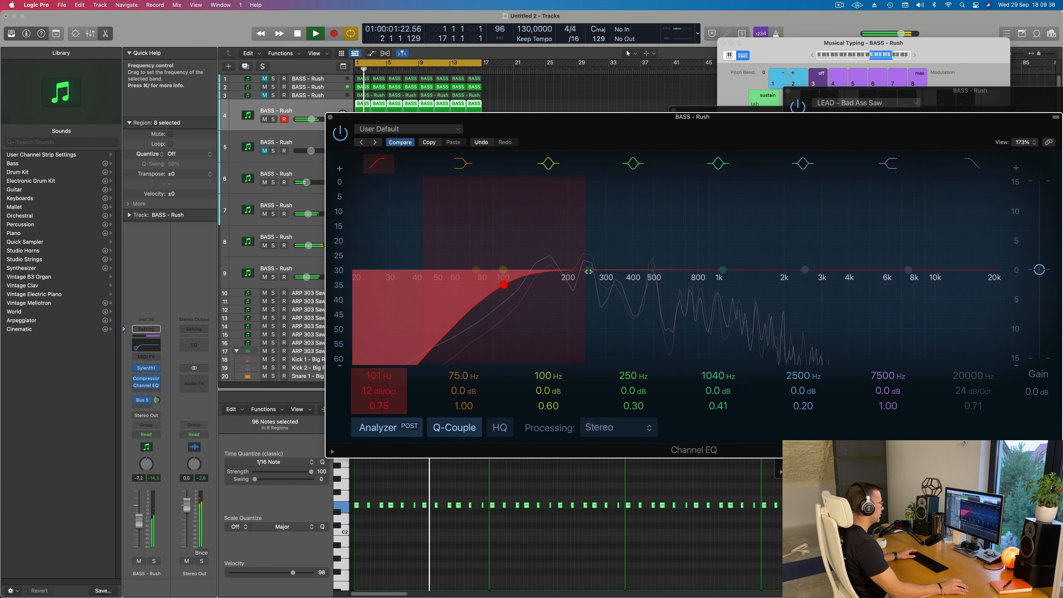
mouse_move(589, 270)
left_mouse_down()
mouse_move(574, 260)
mouse_move(583, 266)
left_mouse_up()
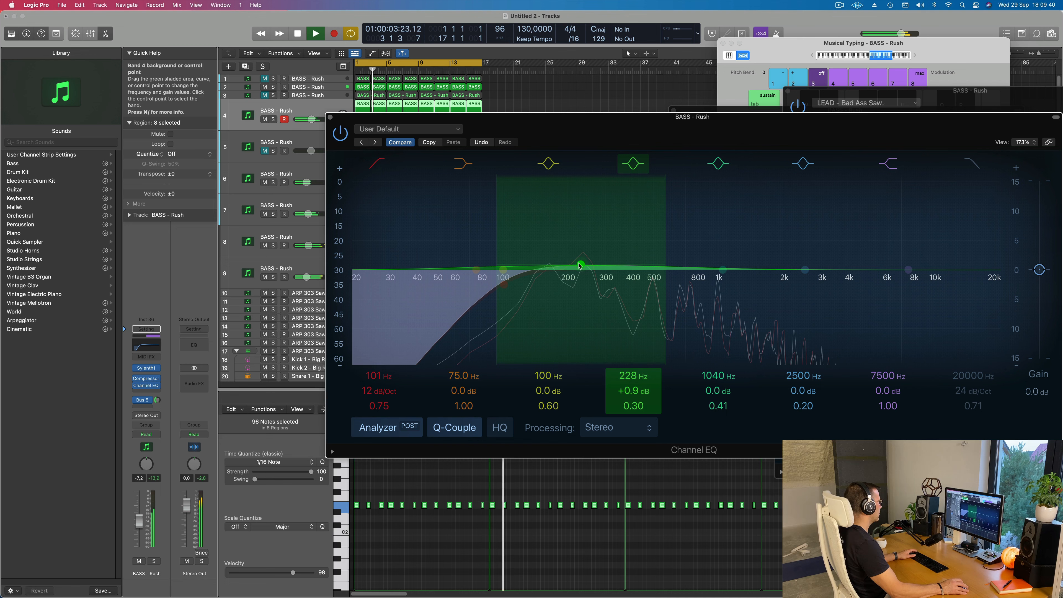
key("space")
key("space")
- Set track 4's Bus 5 send to -21.3 dB and its Sylenth1 filter cutoff to 0.942
left_click(210, 342)
left_click(146, 368)
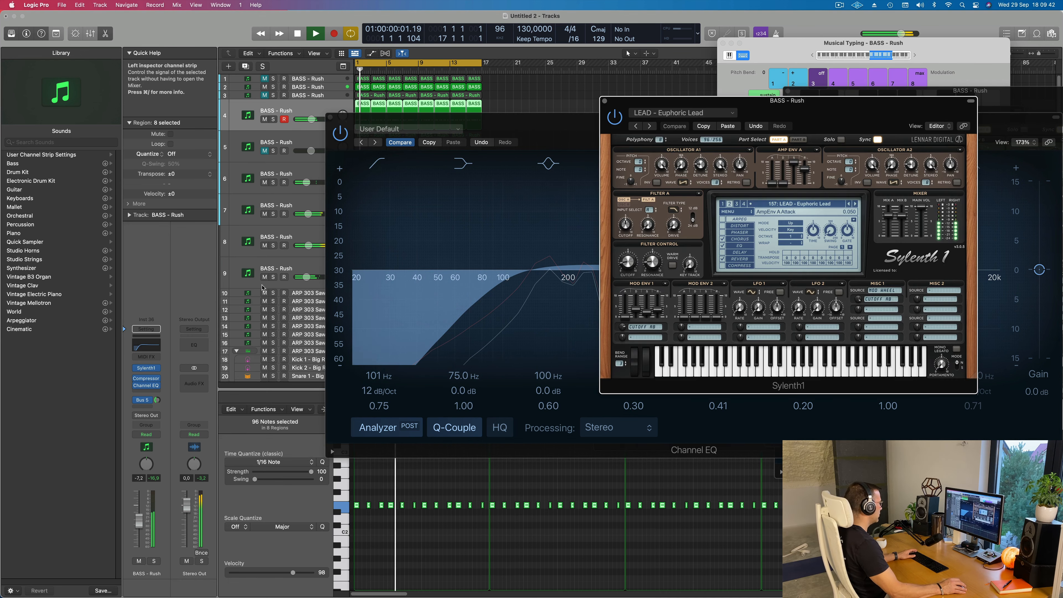
left_click(158, 400)
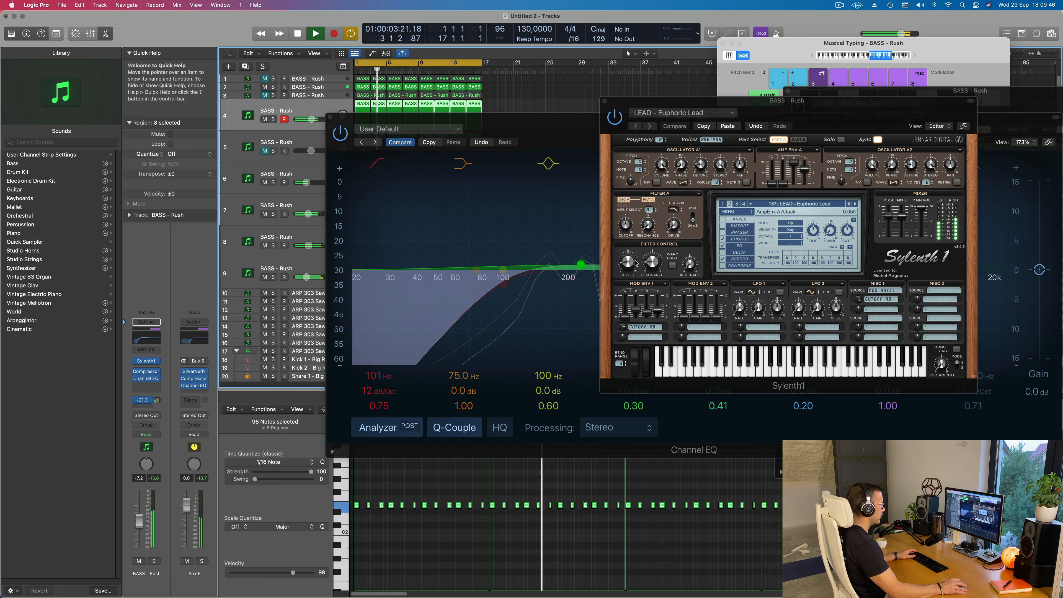
left_click_drag(628, 257, 628, 254)
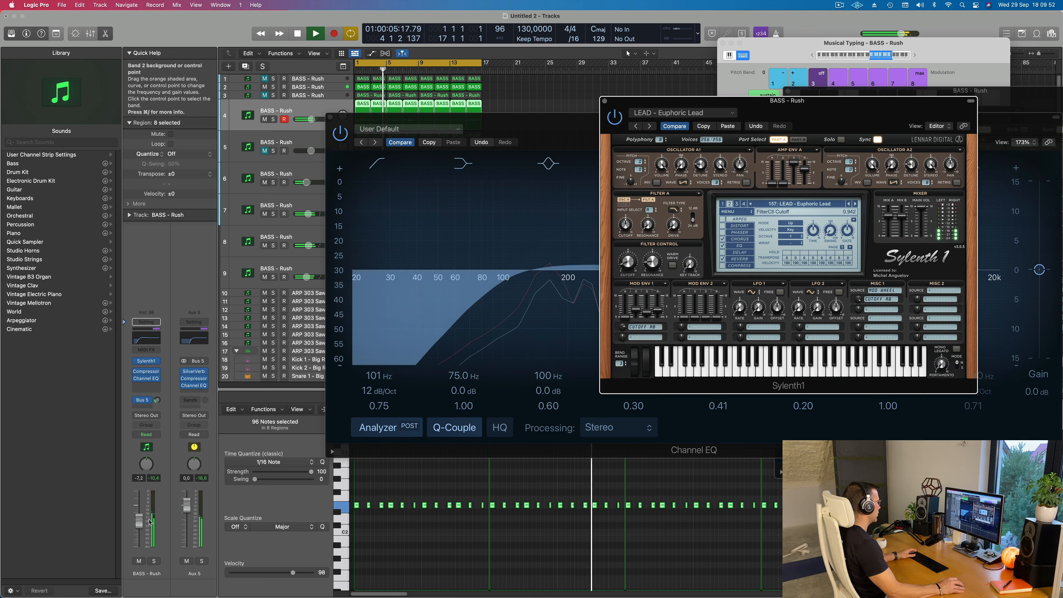
- Raise track 4's volume to -5.4 dB and close its Sylenth1 and Channel EQ windows
key("Return")
left_click_drag(312, 119, 313, 119)
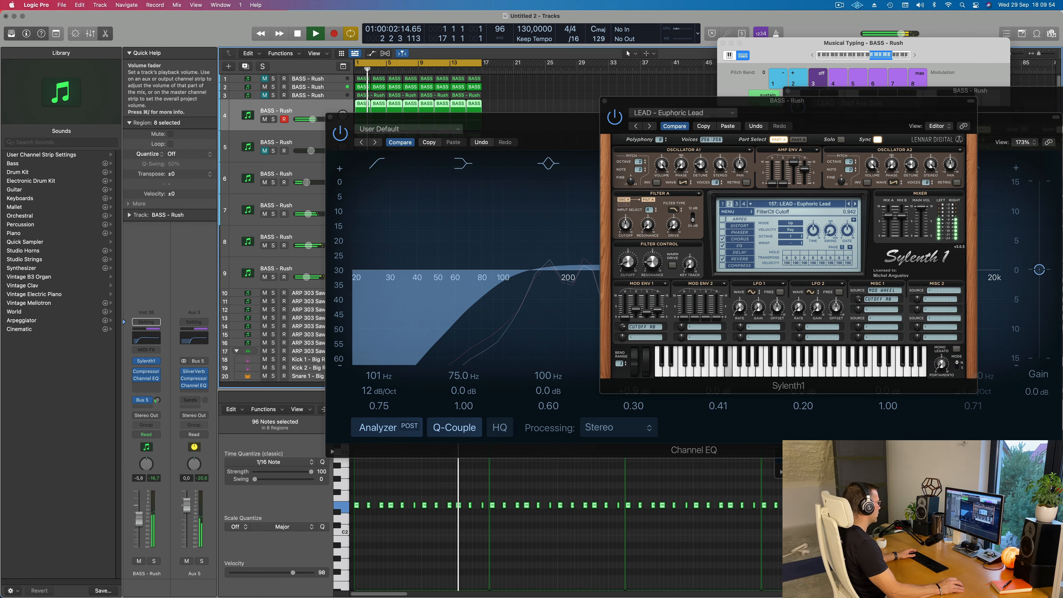
left_click(604, 101)
left_click(856, 5)
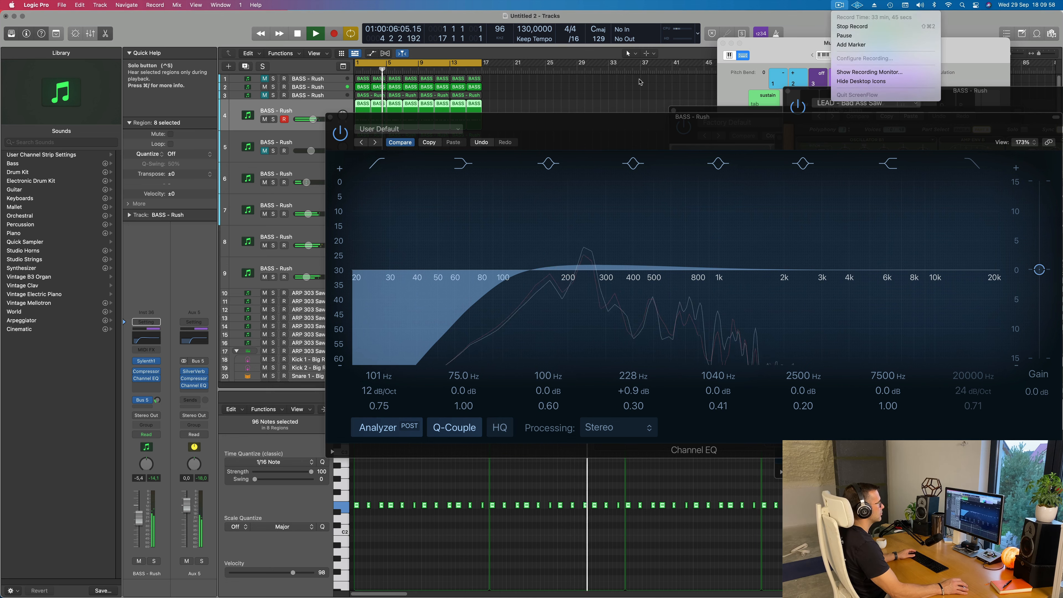
left_click(641, 83)
left_click(331, 117)
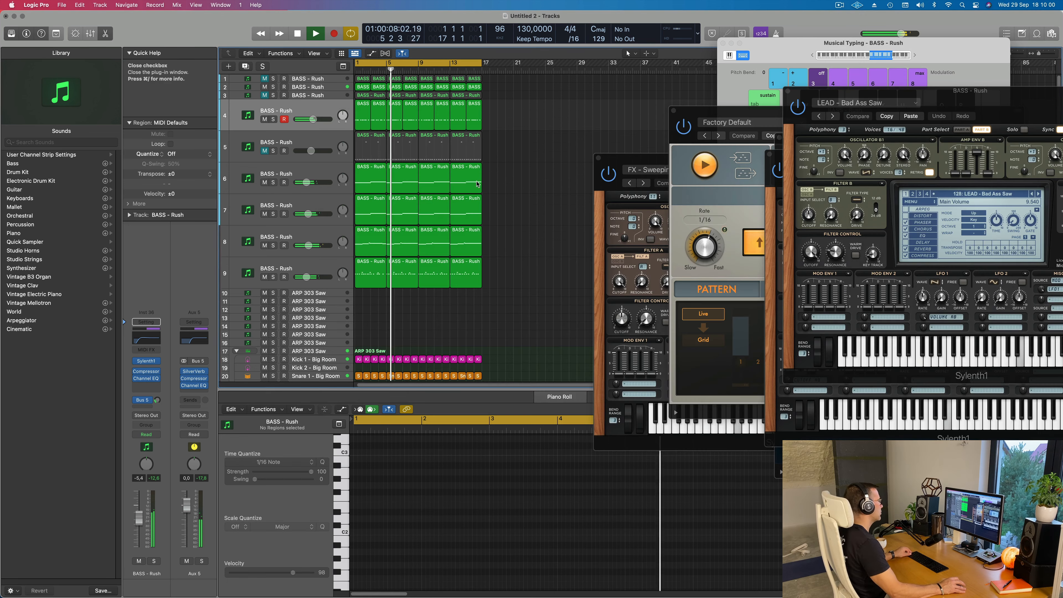
- Look over the playing arrangement, stop playback, and move the FX - Sweeping Dust and Arpeggiator windows clear of the tracks
scroll(452, 277, "down", 3)
scroll(452, 277, "up", 5)
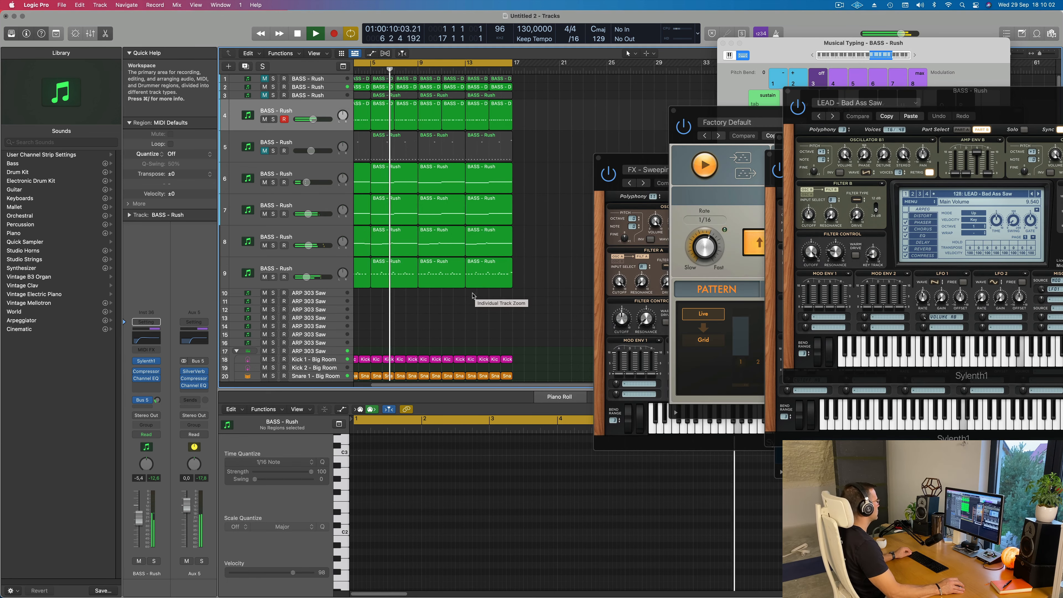
scroll(458, 303, "down", 3)
scroll(431, 279, "left", 4)
scroll(409, 268, "down", 1)
scroll(411, 266, "down", 1)
scroll(411, 259, "up", 4)
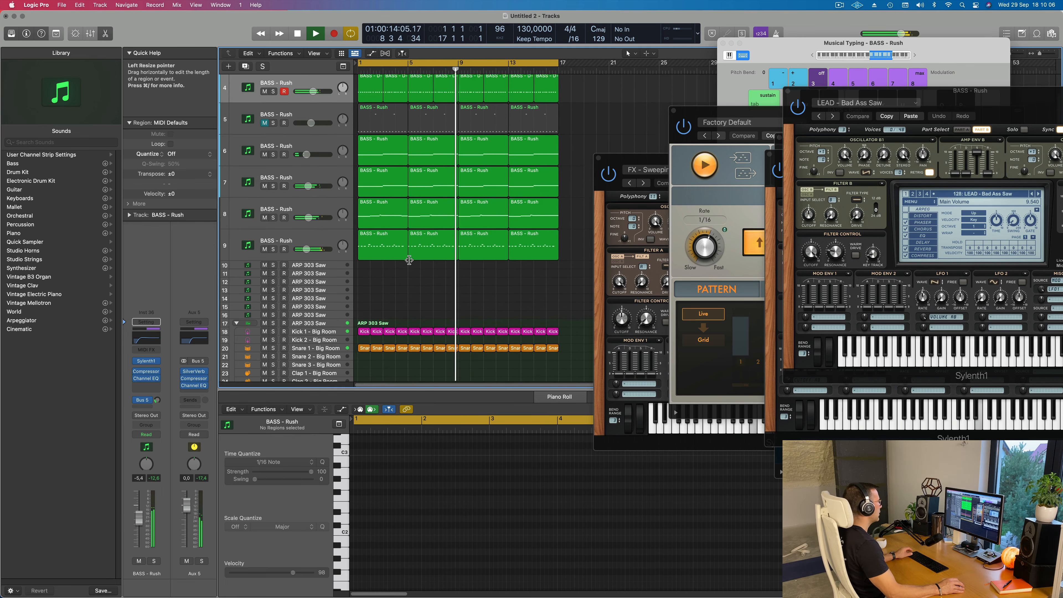
key("space")
left_click_drag(610, 162, 850, 175)
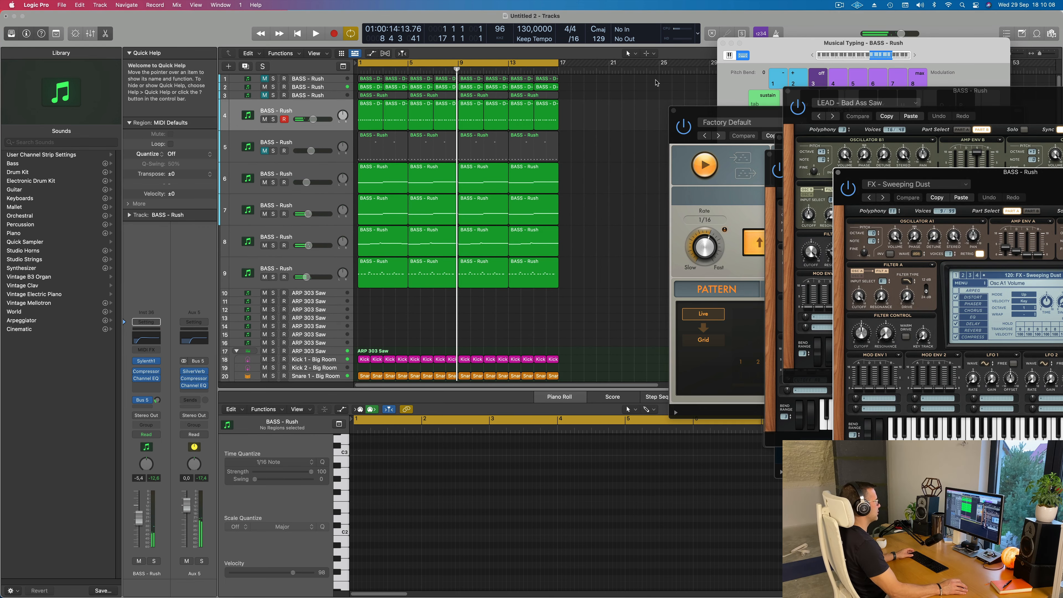
left_click_drag(697, 113, 832, 135)
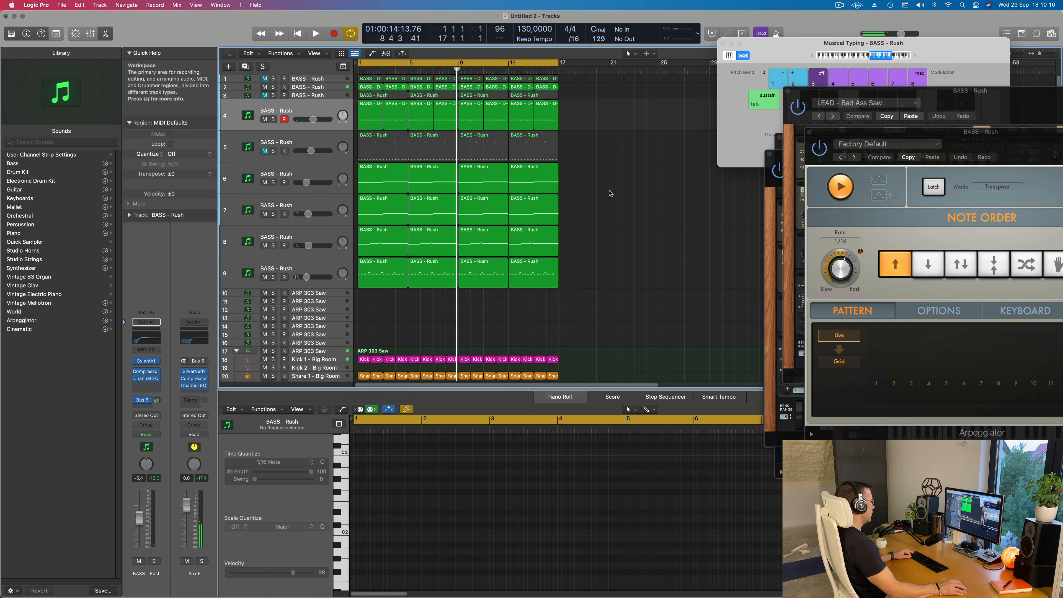
- Rename all regions in the arrangement after their tracks
key("super+a")
right_click(526, 169)
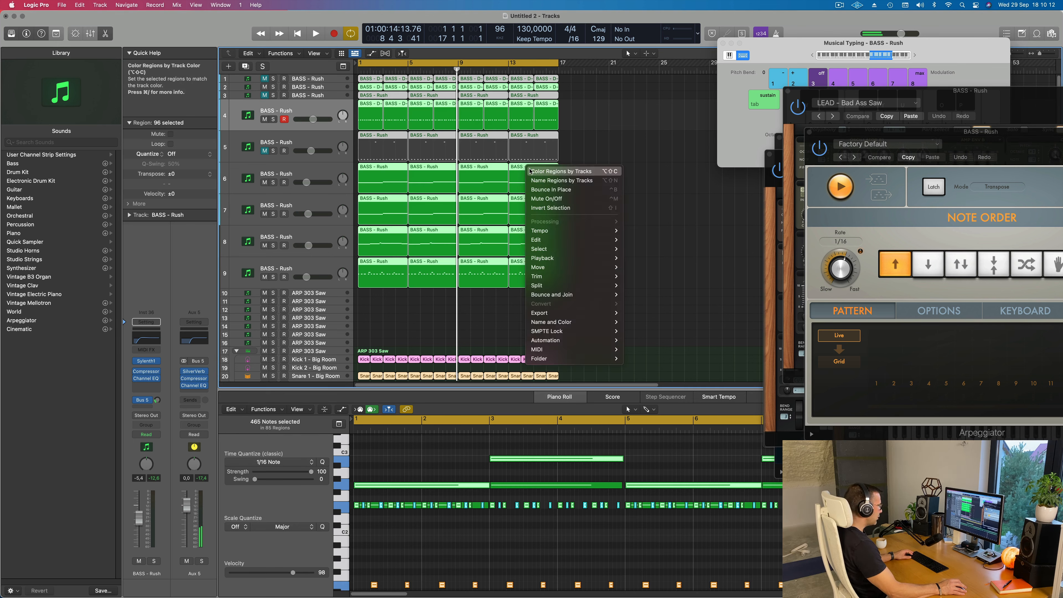
key("Escape")
right_click(524, 196)
left_click(559, 209)
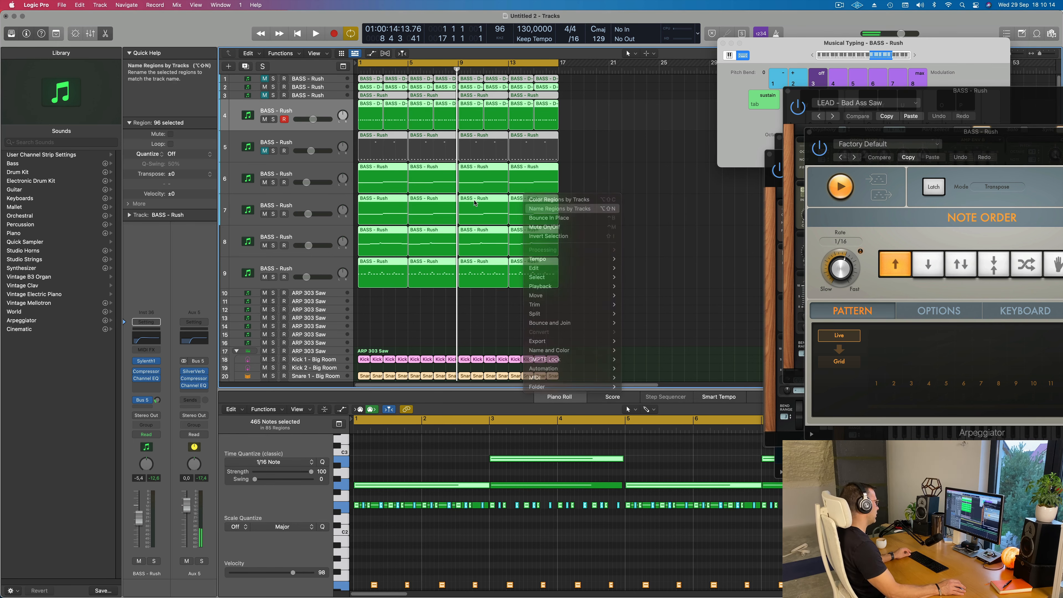
left_click(445, 192)
- Repeat all regions of the 16-bar arrangement three times so that it extends to bar 65
key("space")
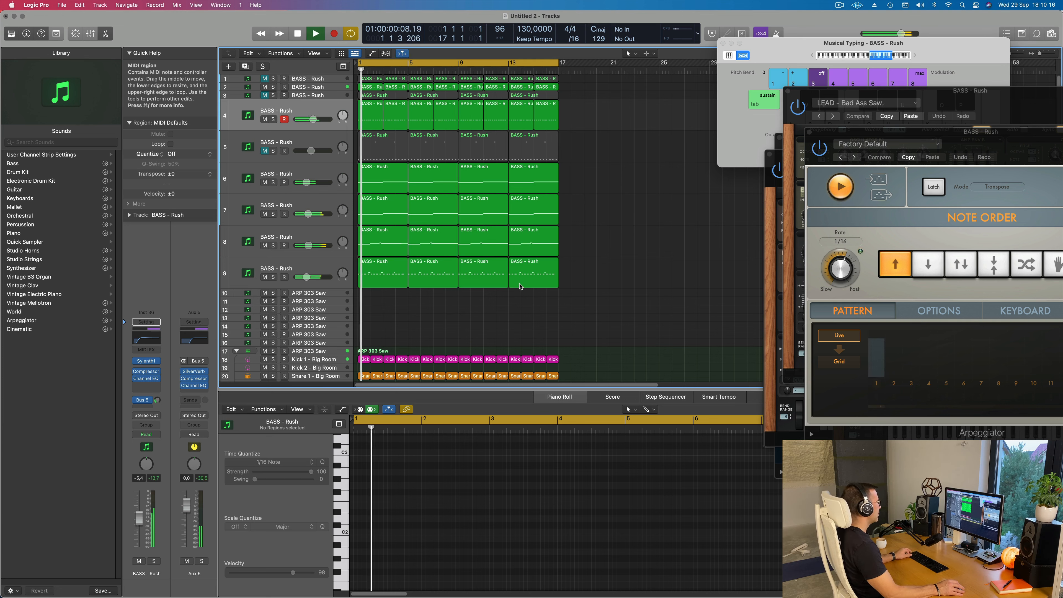
scroll(521, 288, "down", 5)
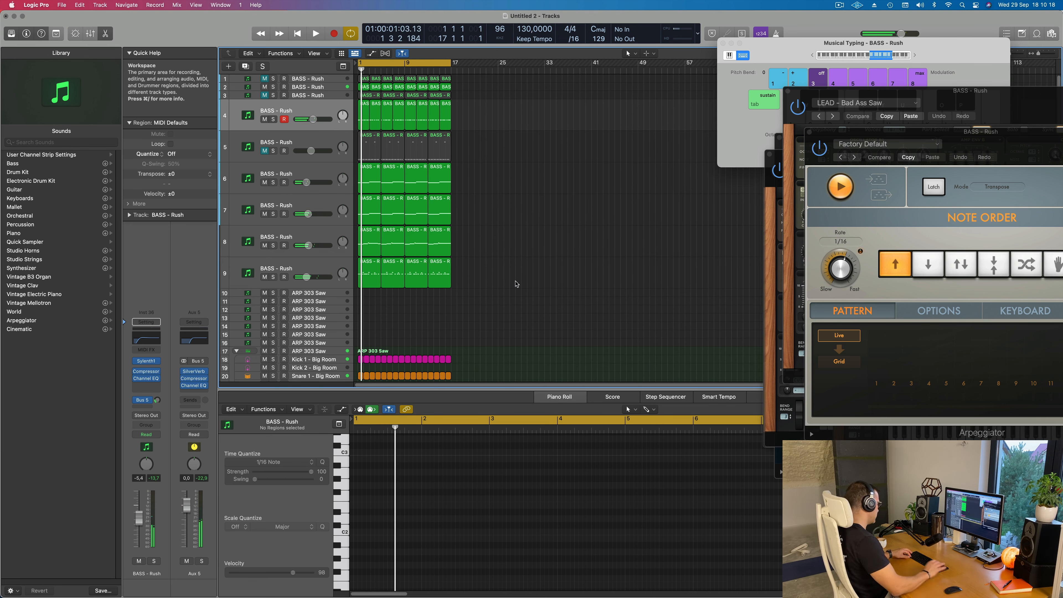
key("ctrl+super+r")
key("ctrl+super+r")
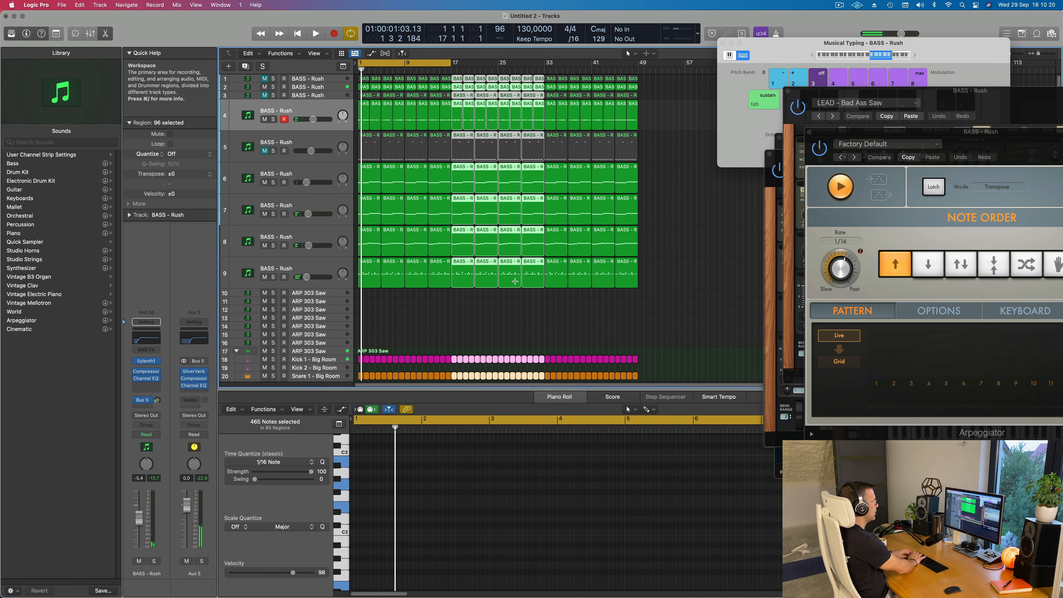
key("ctrl+super+r")
scroll(525, 241, "down", 2)
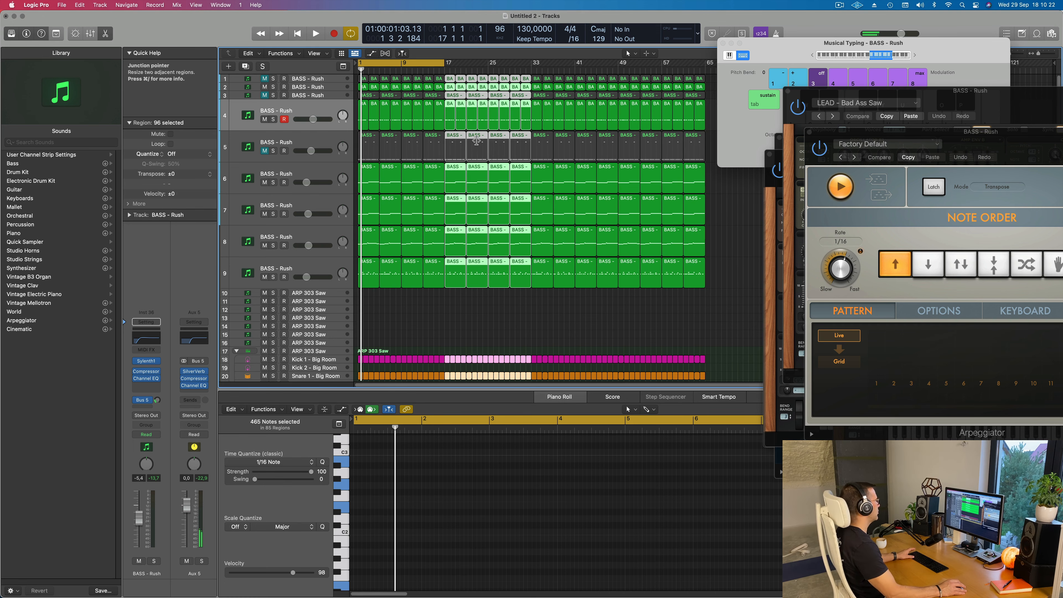
- Show the Marquee Ruler and the Secondary Ruler above the tracks
left_click(315, 53)
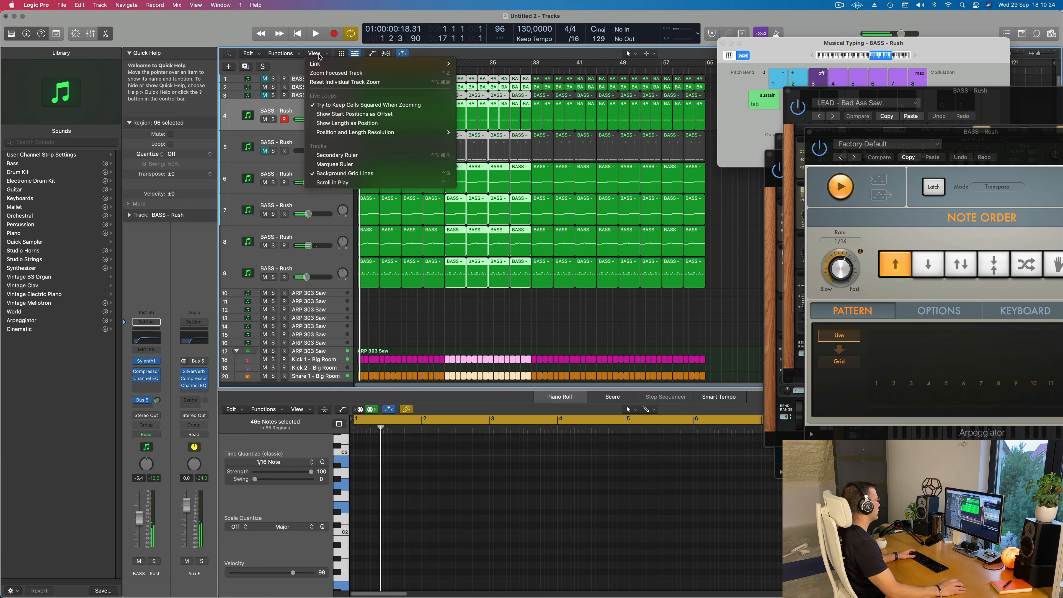
left_click(330, 164)
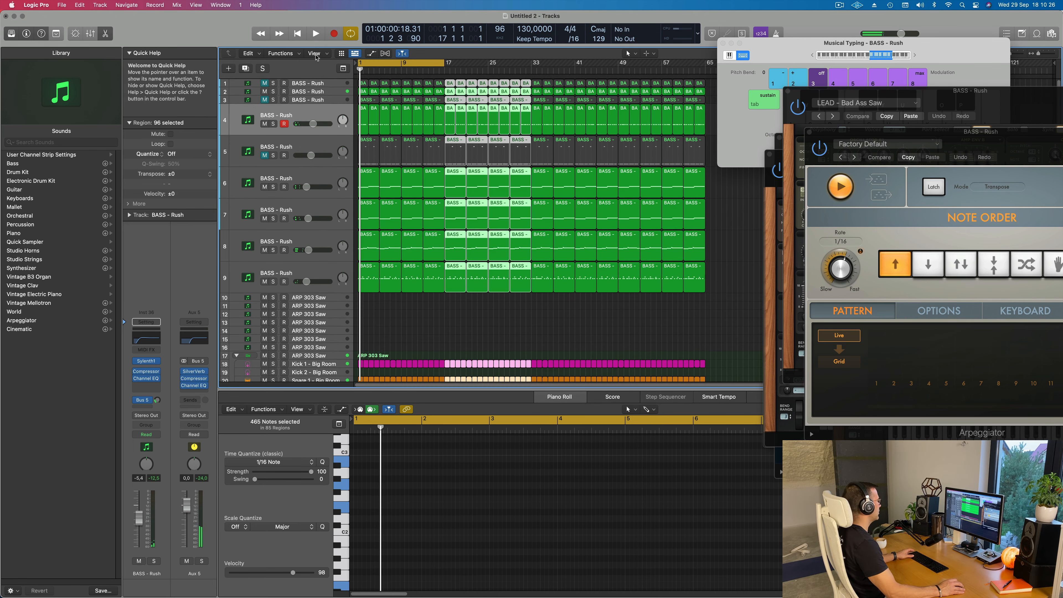
left_click(315, 55)
left_click(419, 155)
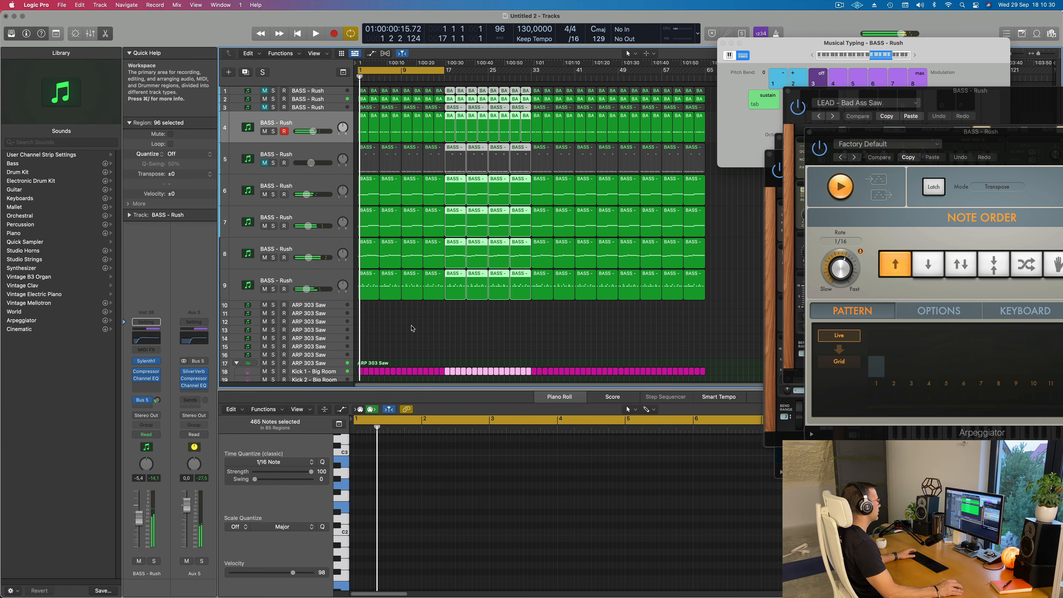
- Deselect the regions, close the Musical Typing window and open the mixer below the arrangement
scroll(401, 295, "down", 3)
key("space")
scroll(400, 285, "down", 1)
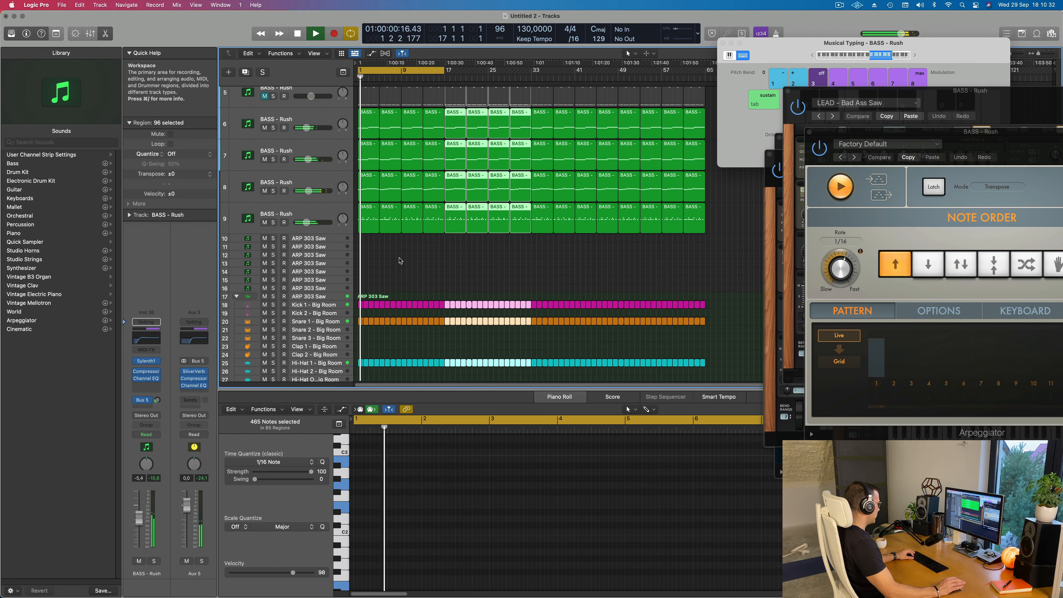
left_click(444, 265)
key("super+k")
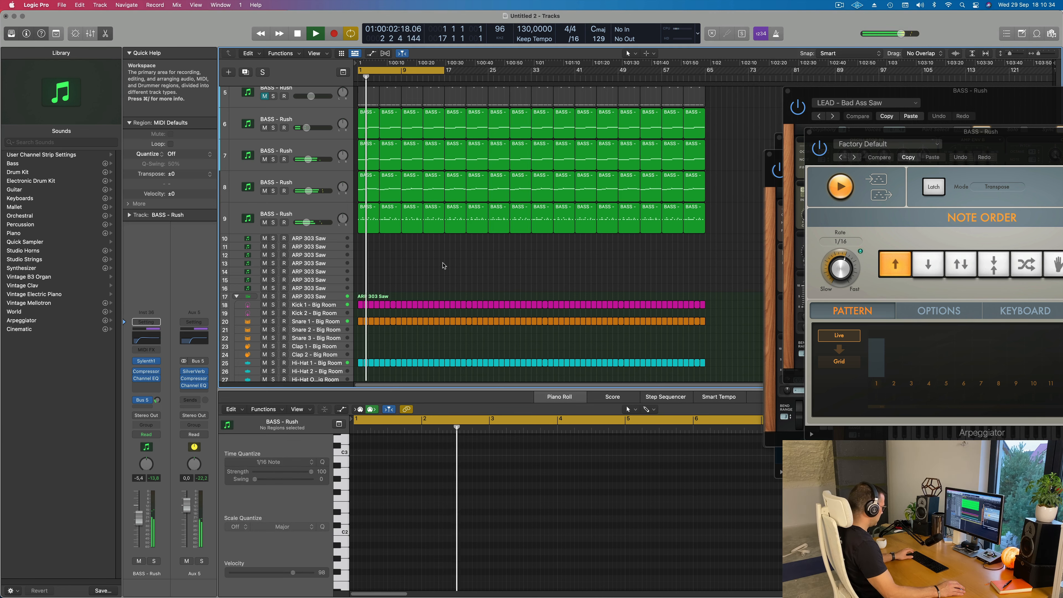
key("x")
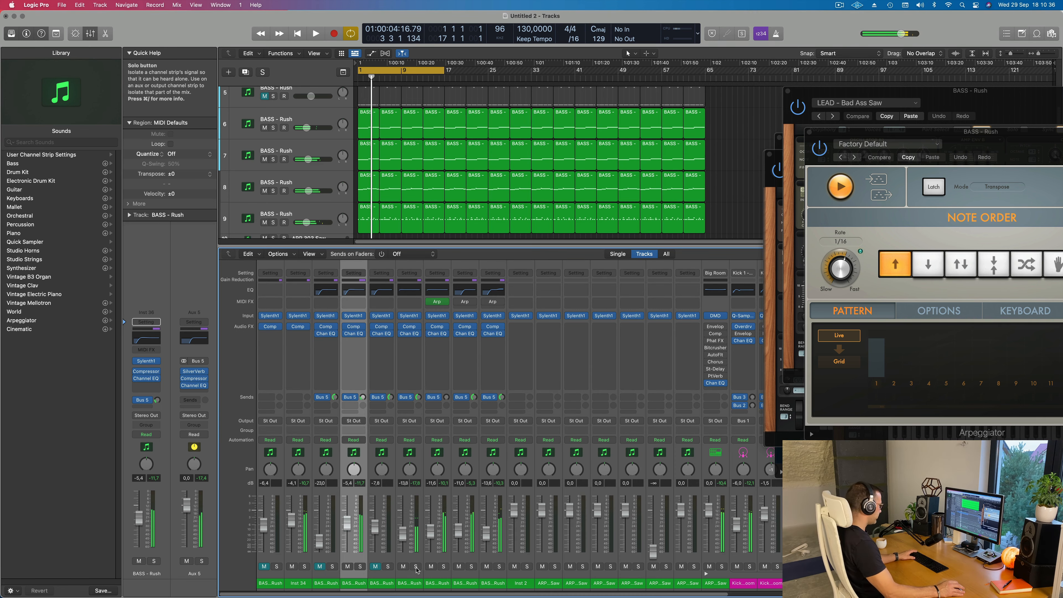
key("space")
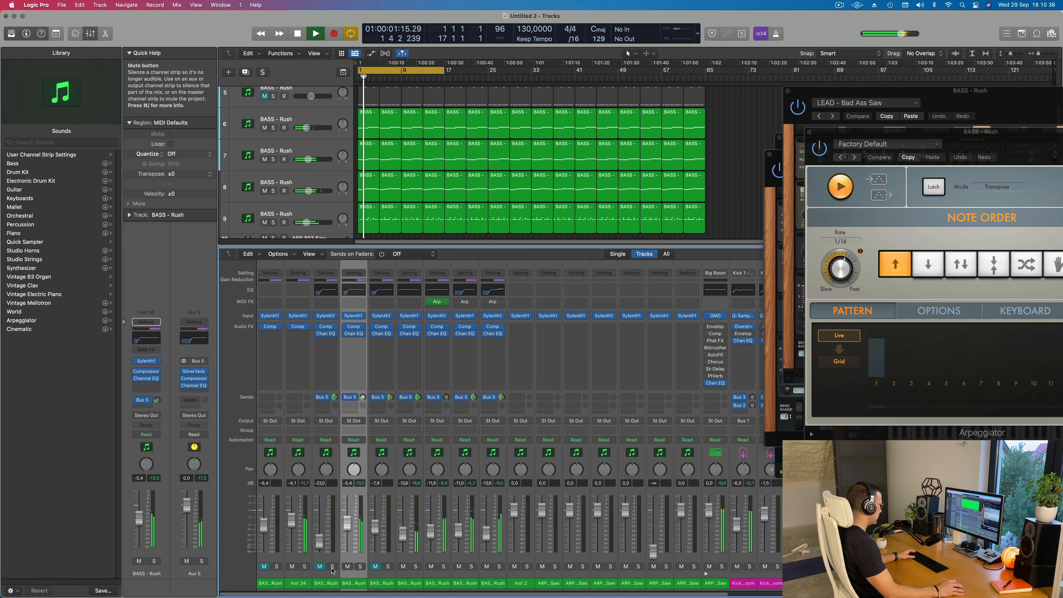
- Unmute tracks 5, 1 and 3 during playback, and pull track 1's volume fader all the way down
left_click(375, 566)
left_click(268, 566)
left_click(320, 567)
left_click_drag(263, 525, 273, 592)
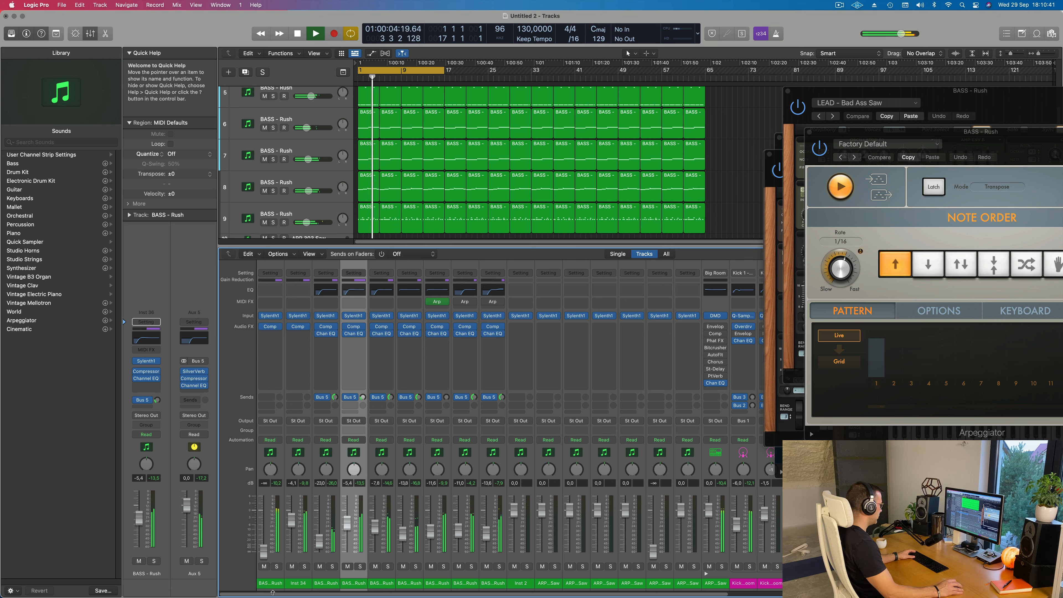
- Select all nine BASS - Rush channels, pull their volume faders fully down together, then deselect the regions and close the mixer
left_click(492, 588)
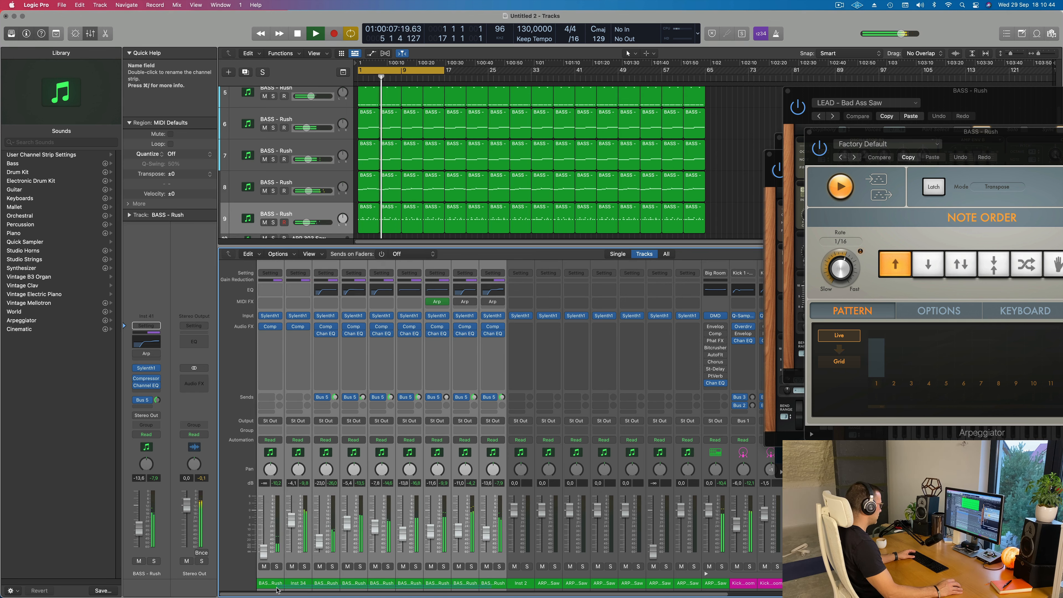
left_click_drag(291, 521, 304, 597)
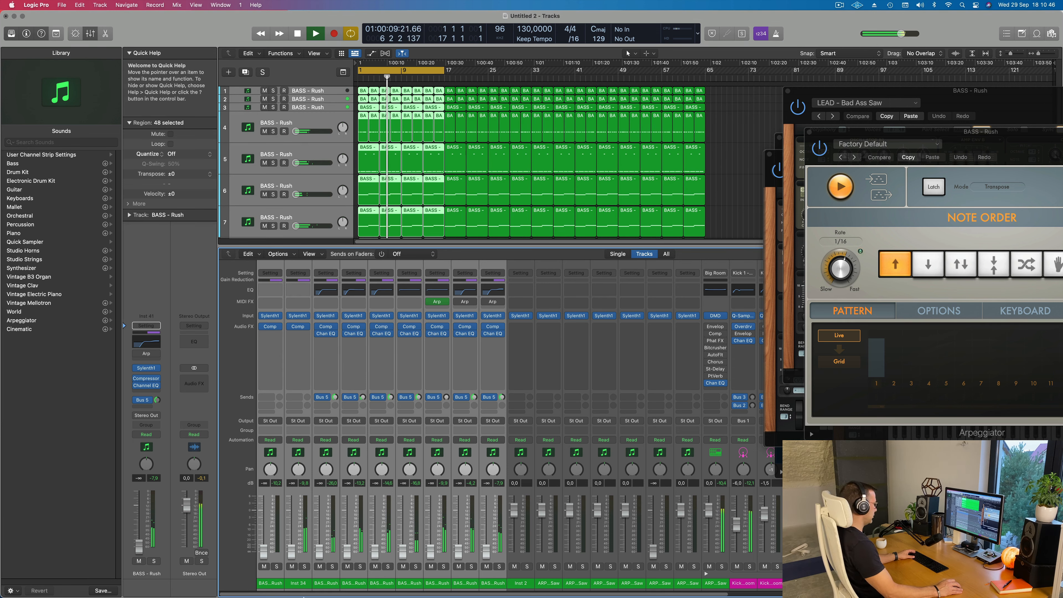
left_click(726, 163)
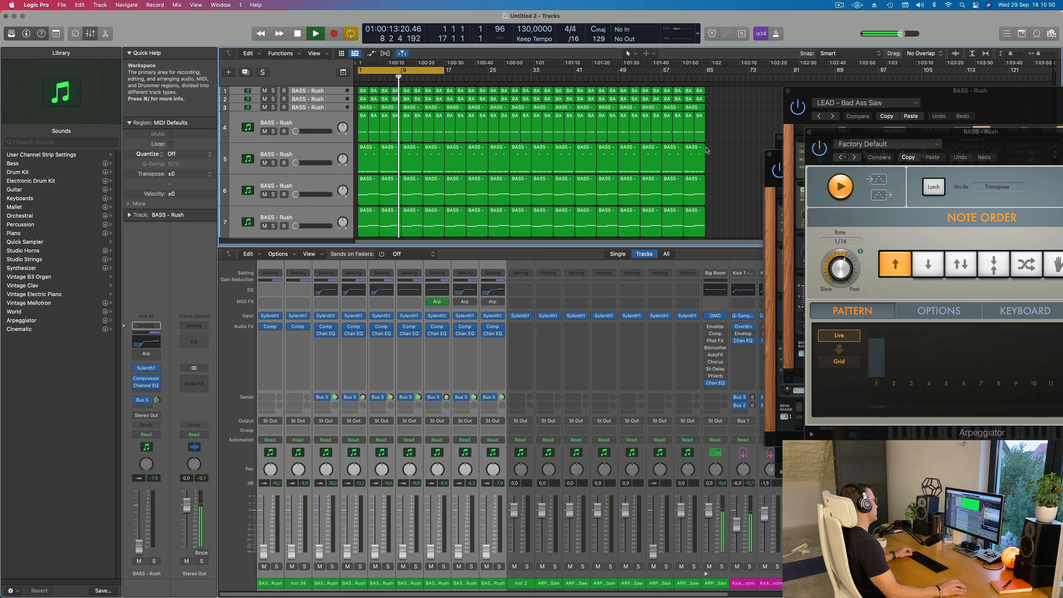
key("x")
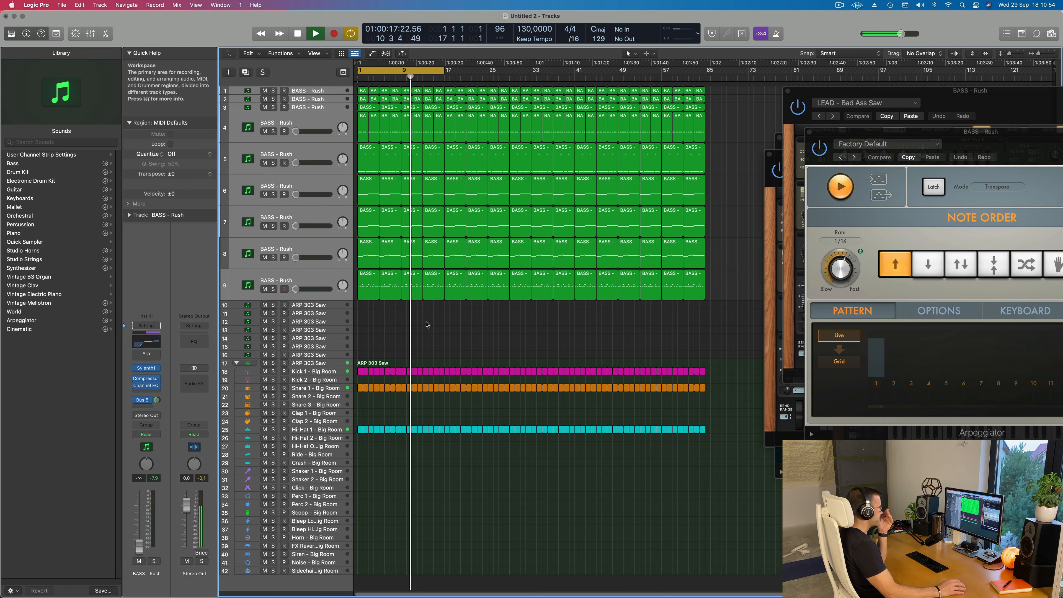
- Restart playback from the beginning and raise track 7's volume to −12.2 dB
left_click(308, 216)
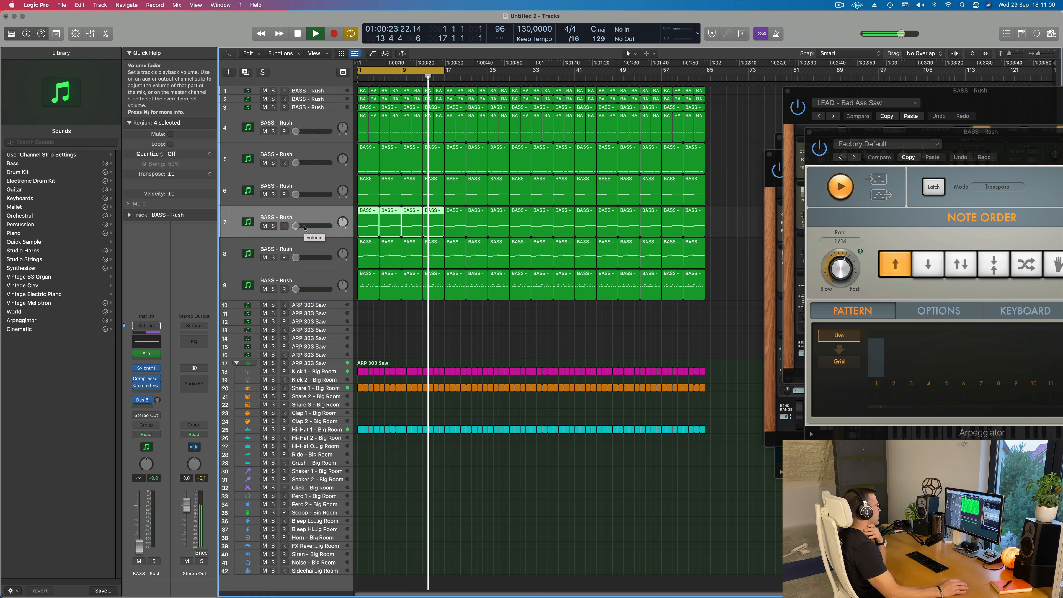
left_click_drag(304, 228, 302, 226)
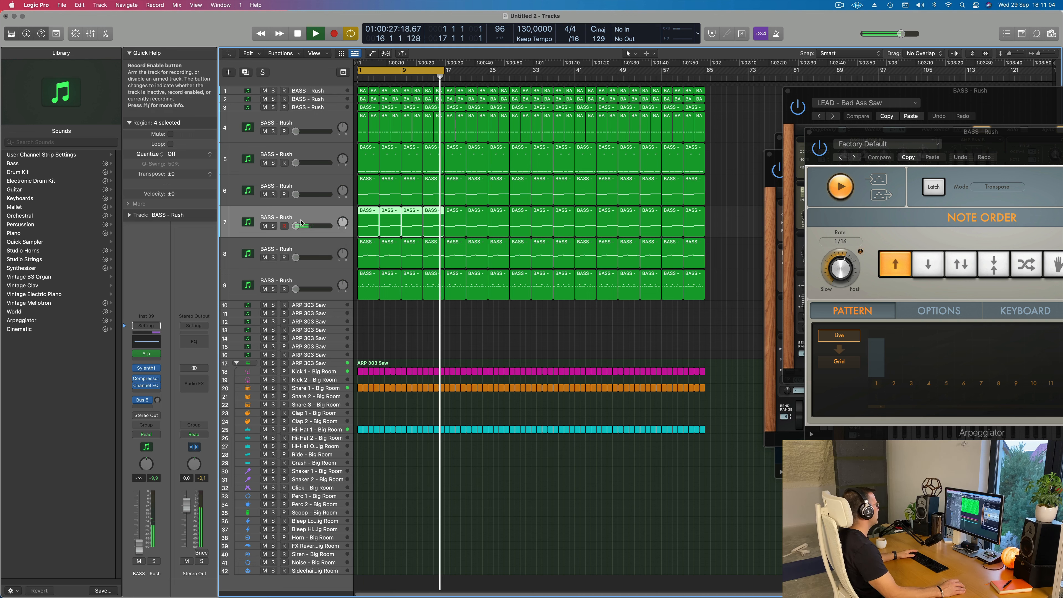
key("space")
key("space")
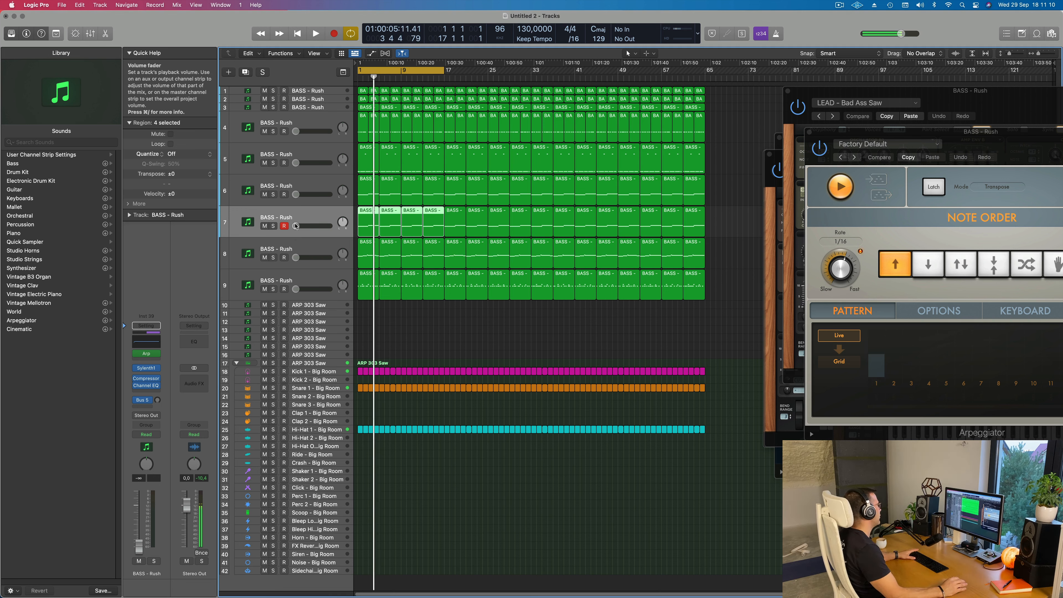
key("Return")
left_click_drag(296, 226, 305, 225)
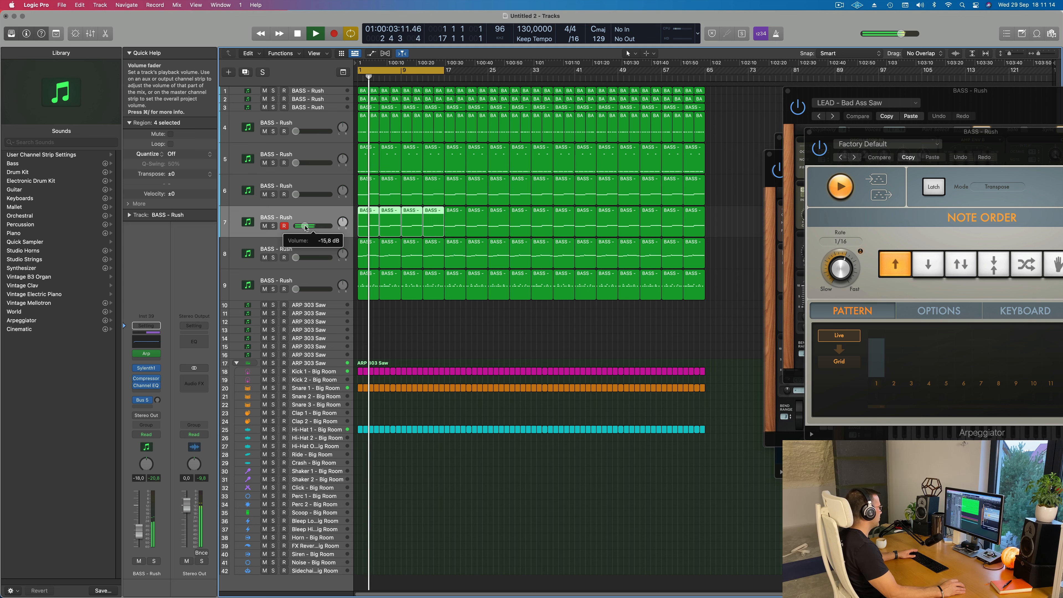
left_click_drag(311, 227, 312, 226)
- Boost the low shelf by 1.6 dB at 84 Hz in track 7's Channel EQ, close it and restart playback
left_click(144, 343)
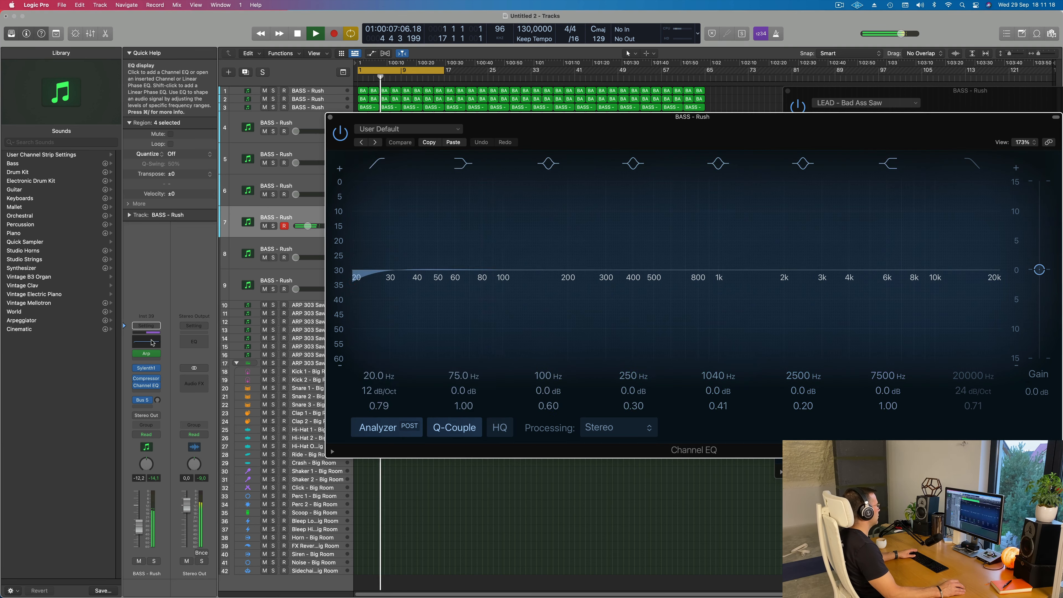
left_click_drag(477, 264, 485, 256)
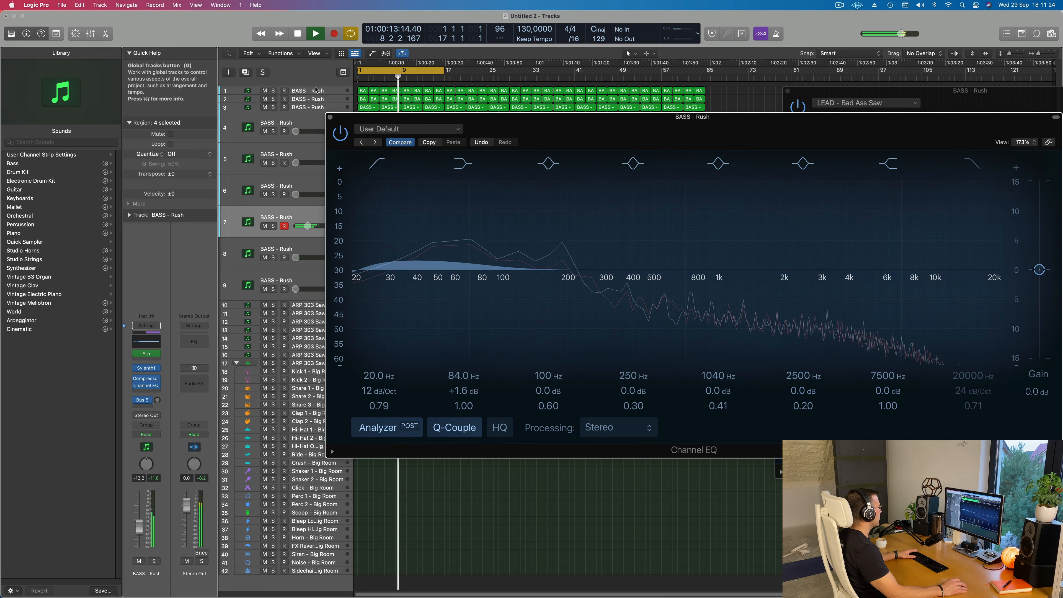
key("super+w")
key("space")
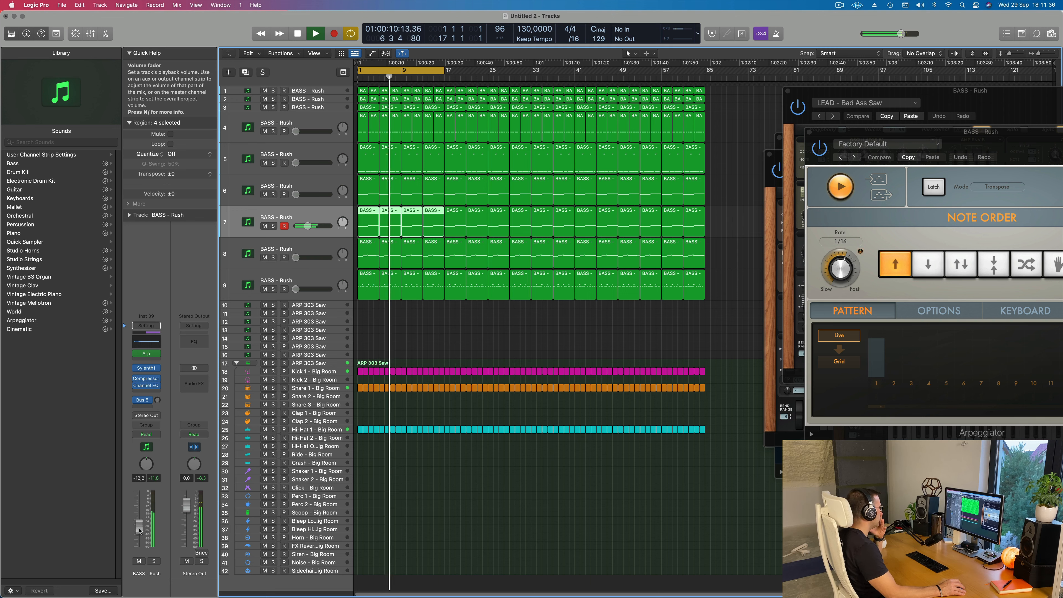
- Select track 8 and raise its volume to −17.0 dB during playback, leaving tracks 6 and 9 fully down
left_click(463, 327)
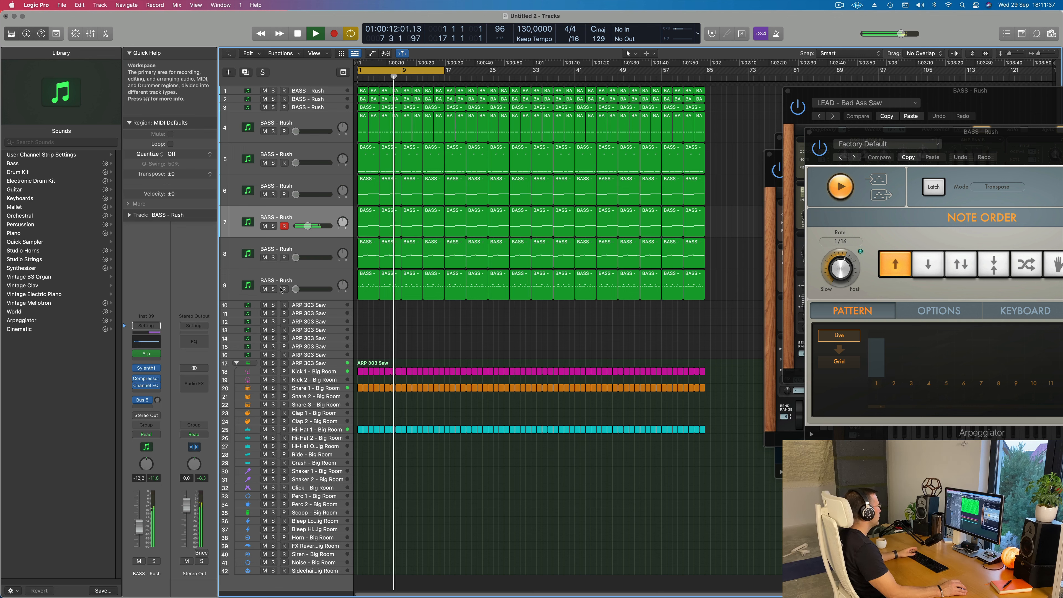
left_click(311, 276)
left_click(323, 242)
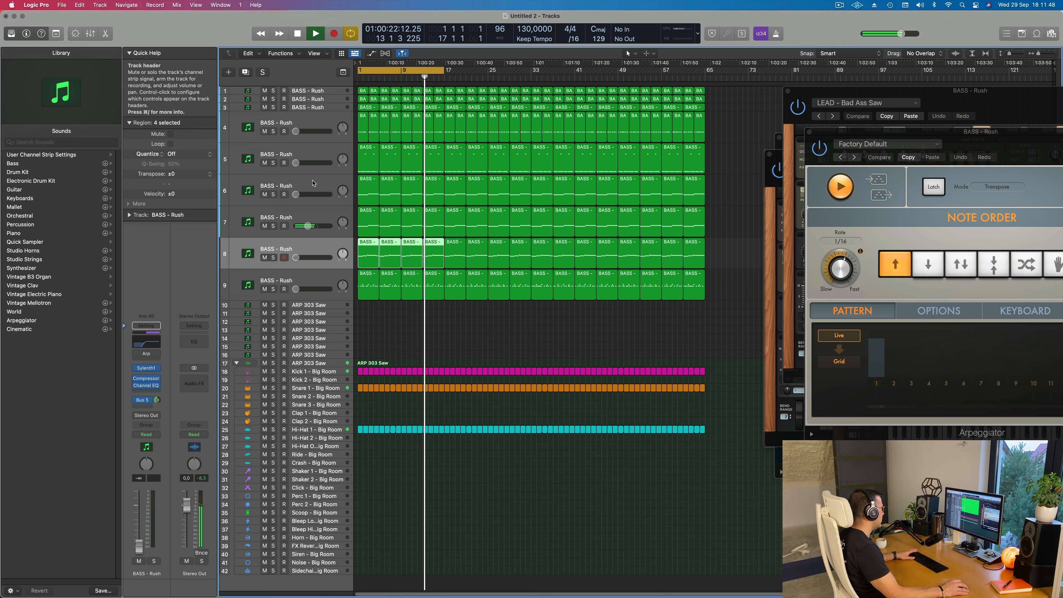
left_click(298, 196)
mouse_move(299, 196)
left_mouse_down()
mouse_move(311, 196)
mouse_move(296, 196)
left_mouse_up()
left_click(318, 247)
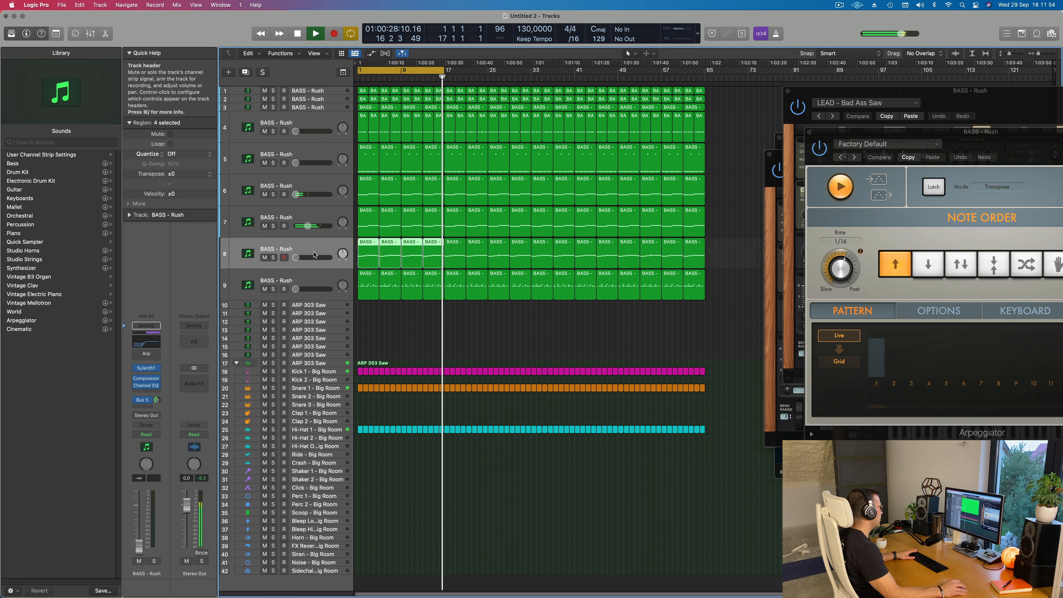
key("Down")
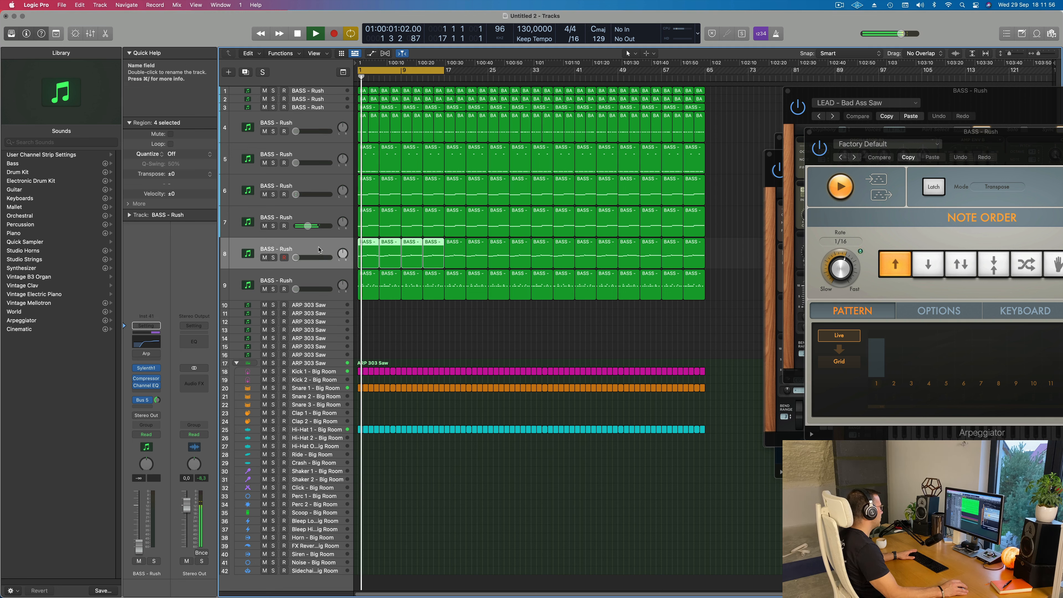
key("Up")
mouse_move(295, 259)
left_mouse_down()
mouse_move(287, 254)
mouse_move(305, 260)
left_mouse_up()
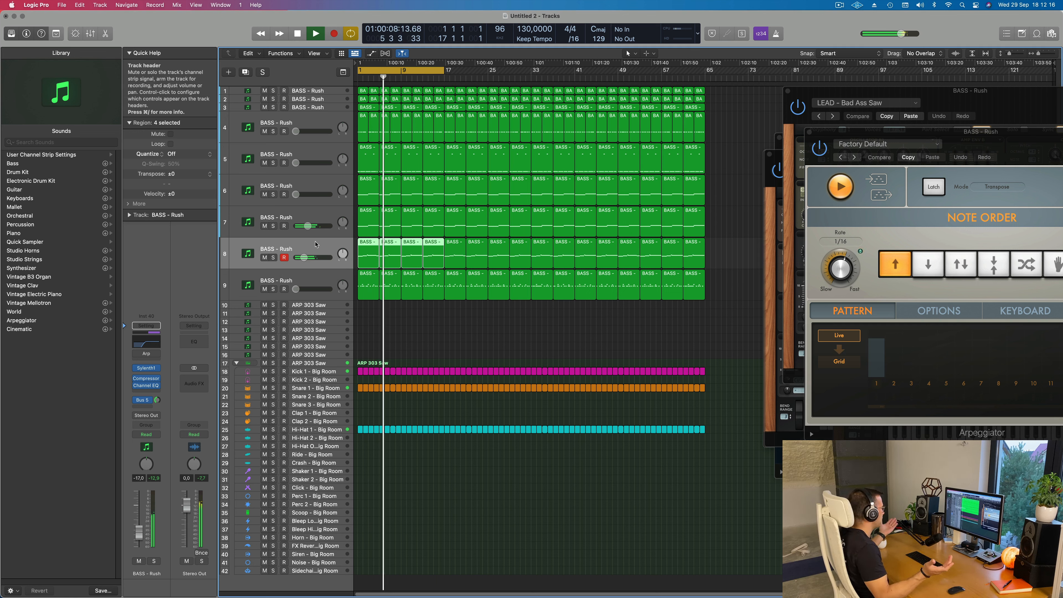
- Replay from the start with track 8's first region selected, and fine-tune the track's volume to −16.0 dB
key("space")
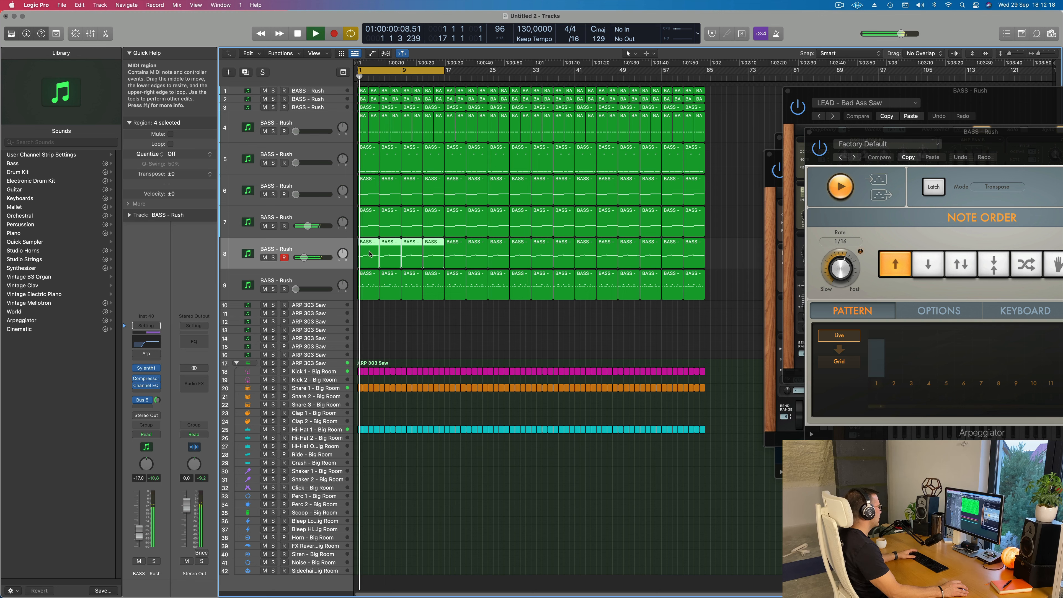
left_click(387, 294)
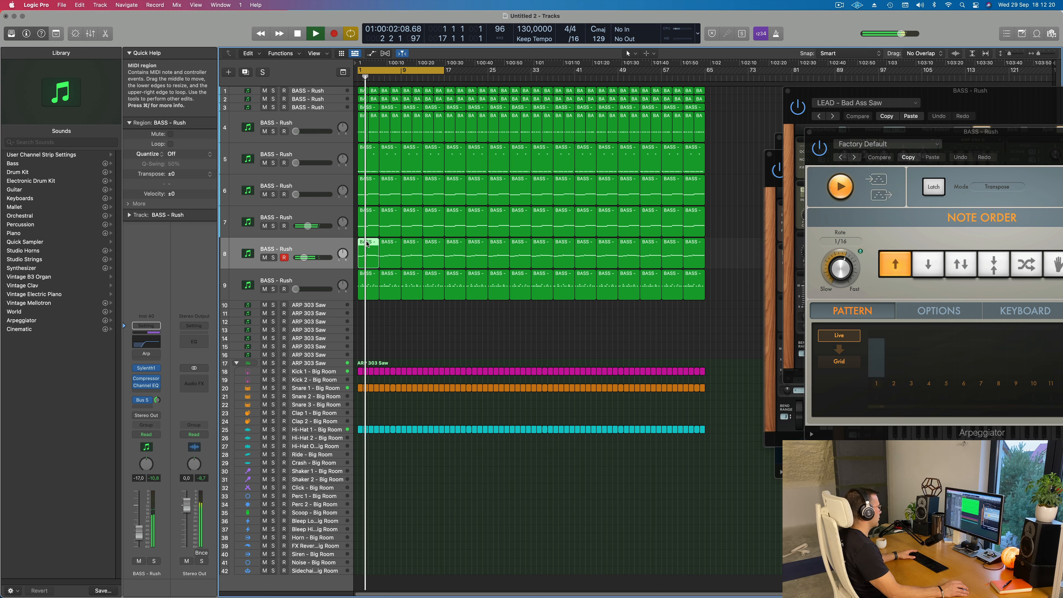
key("space")
key("space")
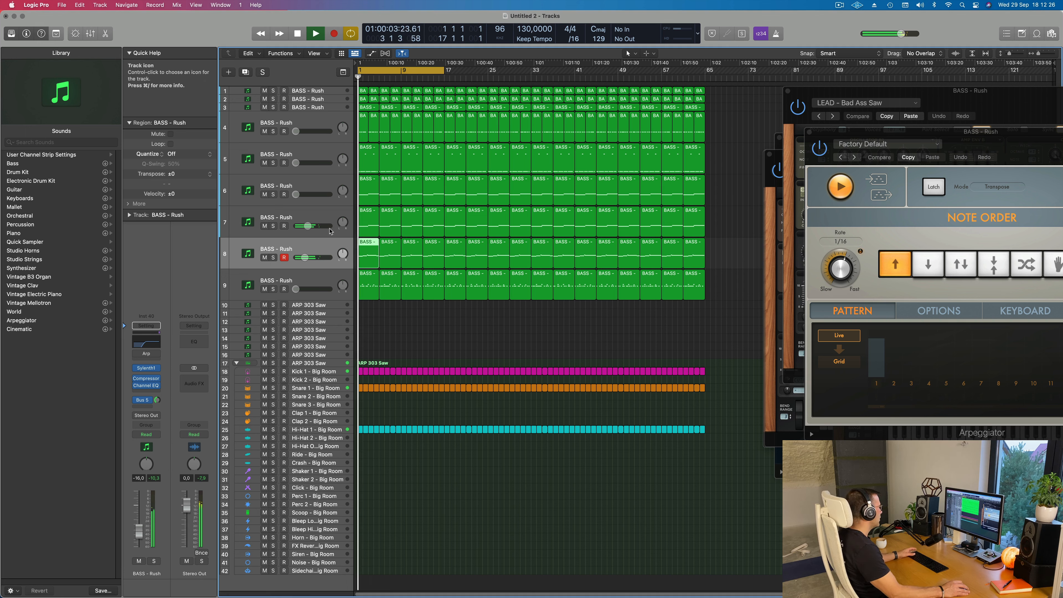
- Adjust the filter cutoff and resonance of track 7's Sylenth1 patch during playback, then close the synth
key("Up")
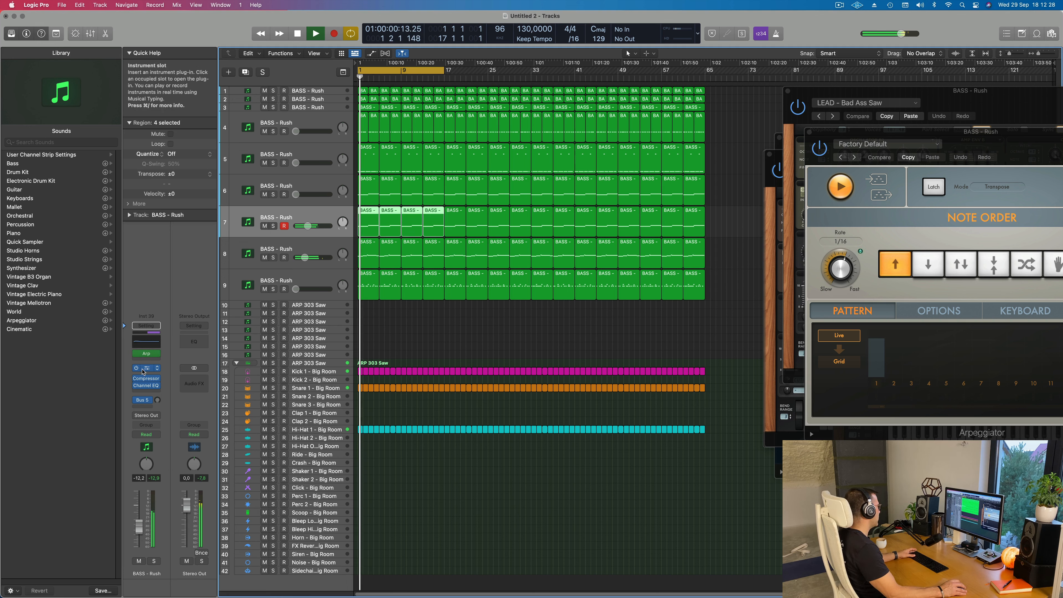
left_click(151, 371)
key("space")
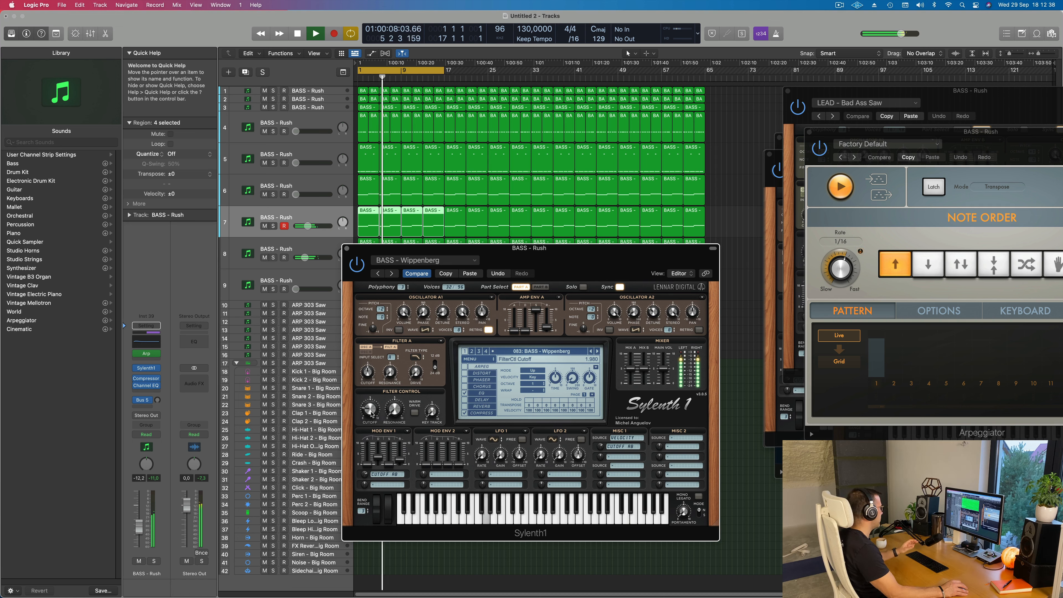
left_click_drag(499, 253, 476, 259)
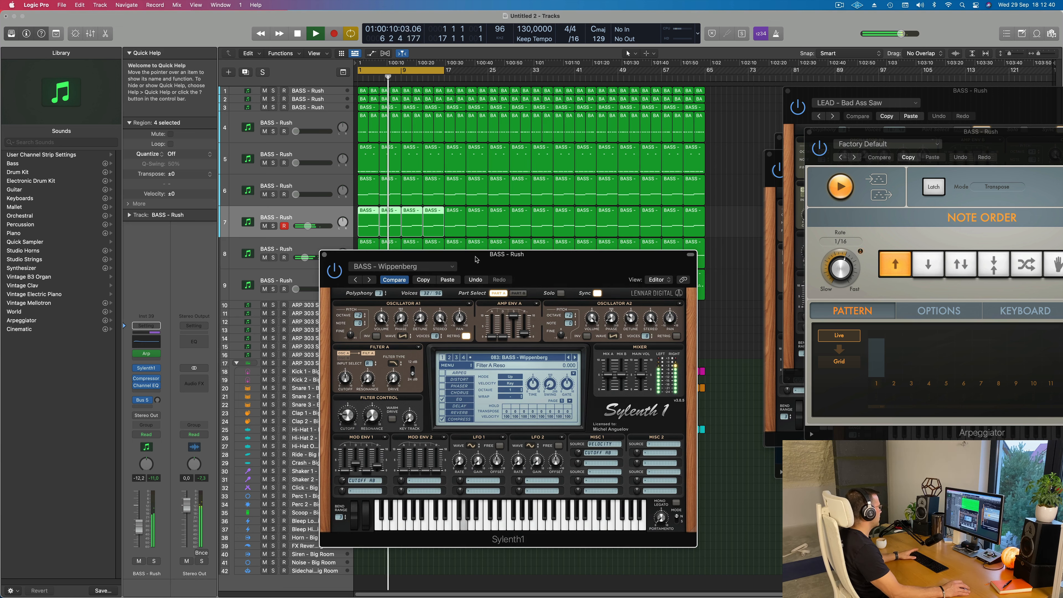
key("space")
left_click(325, 254)
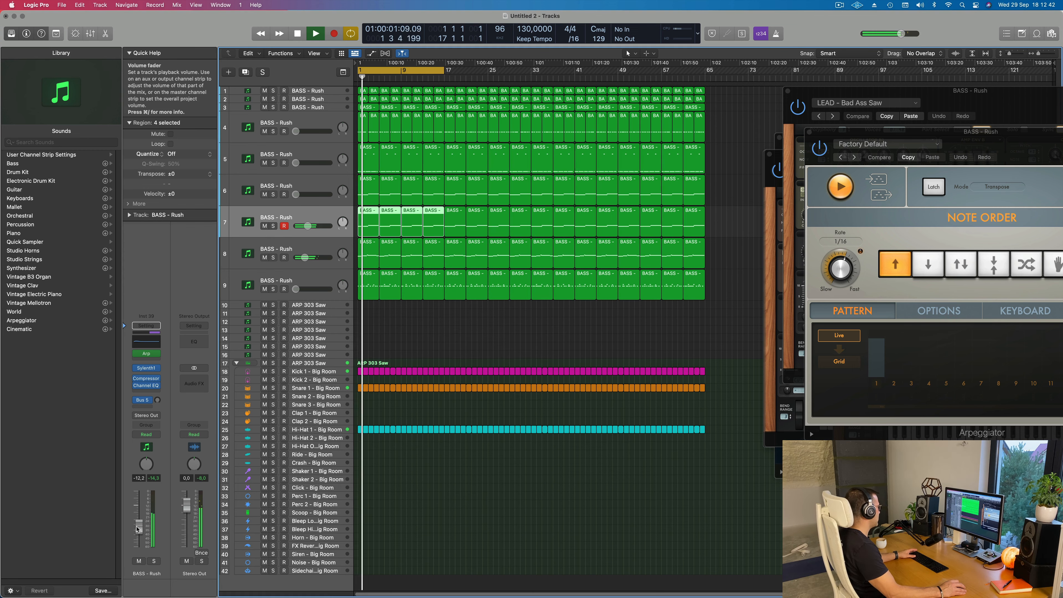
- Listen to tracks 7 and 8 soloed one after the other, then take both out of solo
left_click(155, 561)
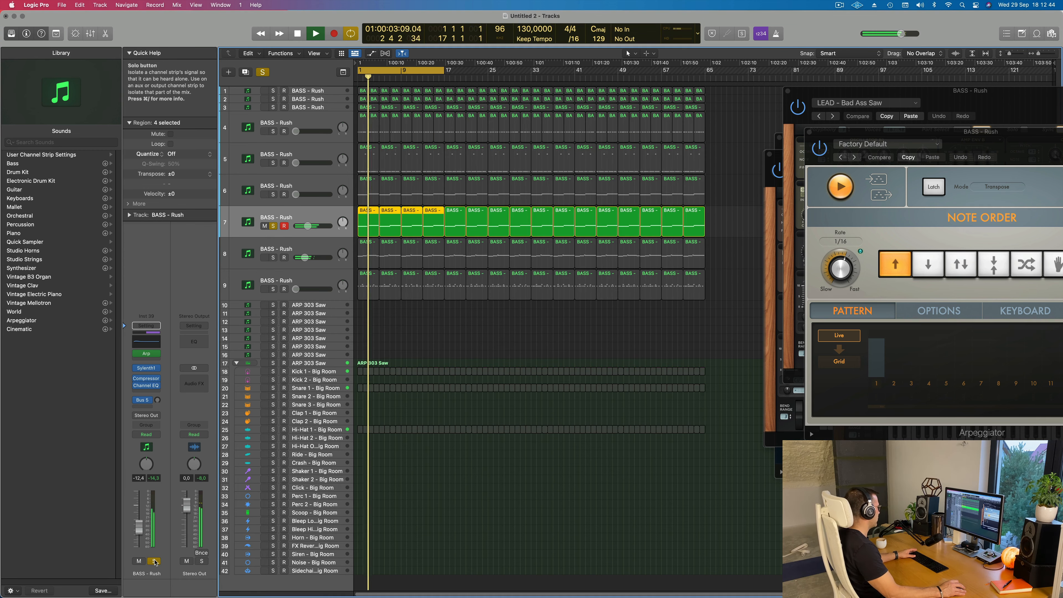
left_click(155, 562)
left_click(273, 257)
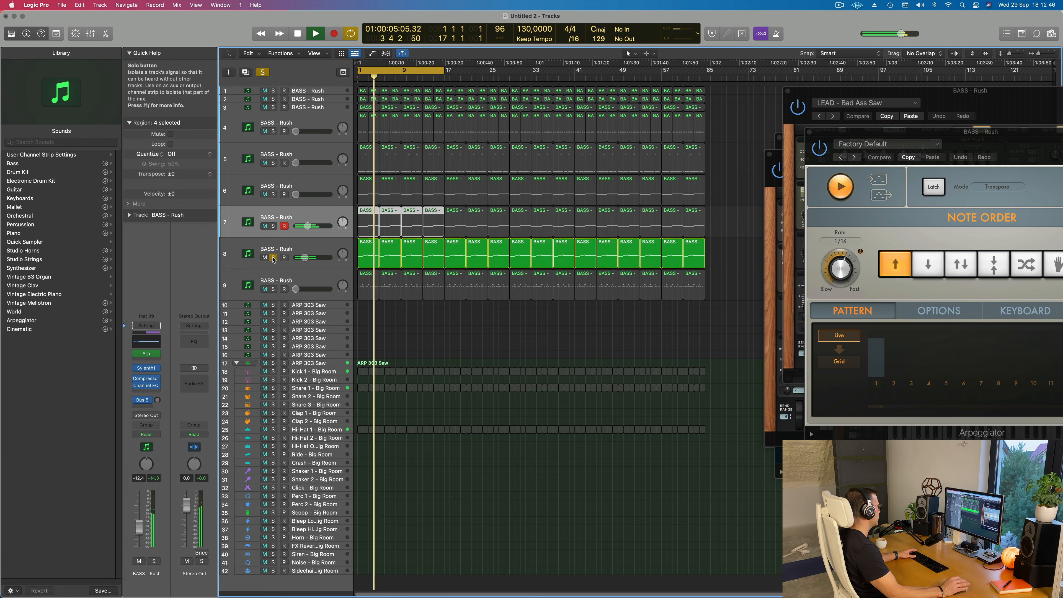
left_click(273, 257)
- Open track 8's Channel EQ, place its window over the arrangement and replay from the start
left_click(257, 264)
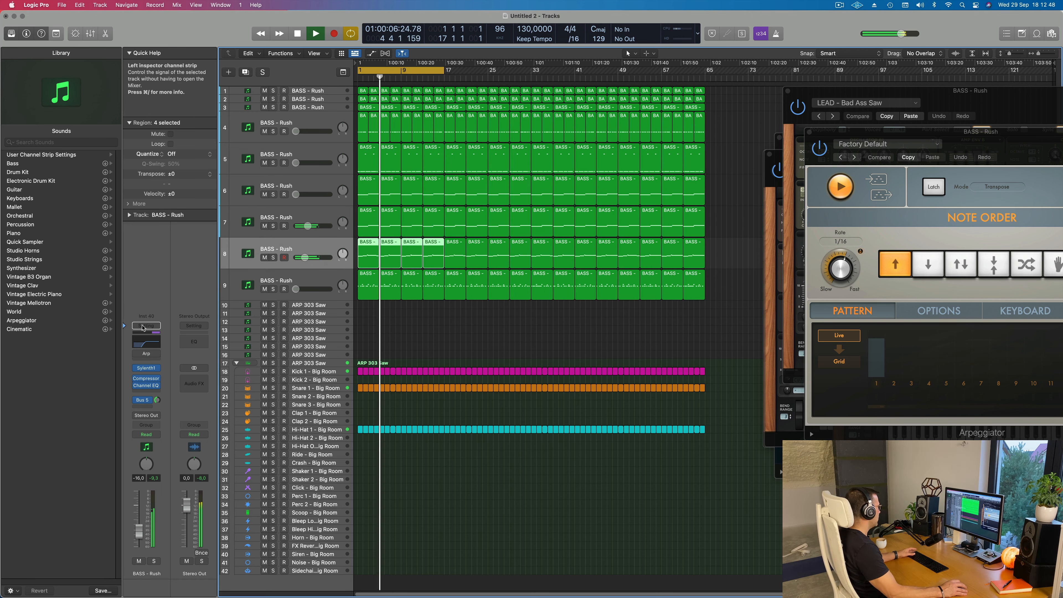
key("space")
key("space")
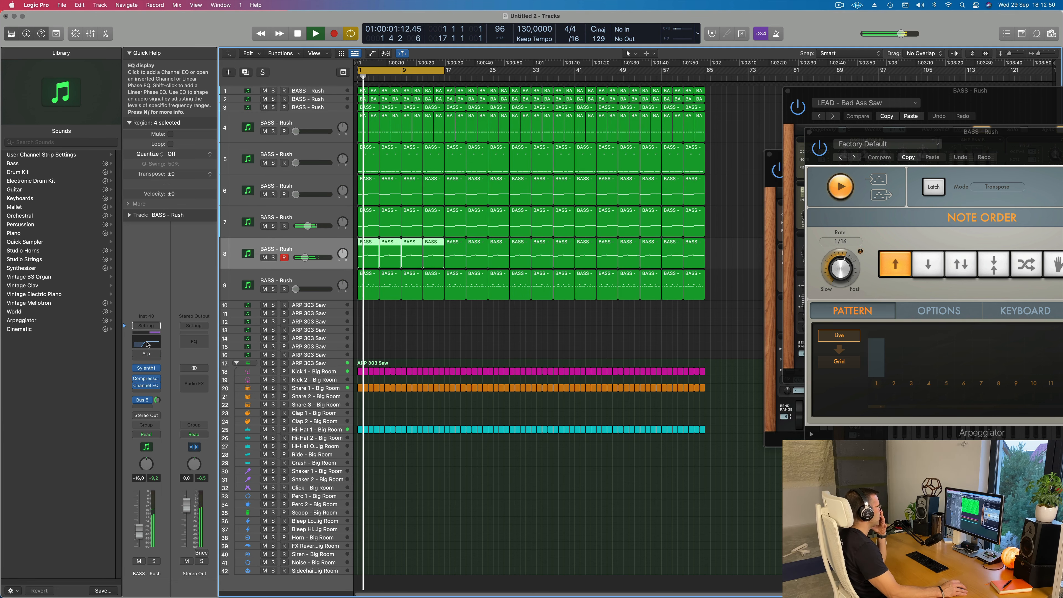
left_click(146, 344)
left_click_drag(925, 142, 655, 113)
key("space")
key("space")
left_click_drag(812, 110, 724, 122)
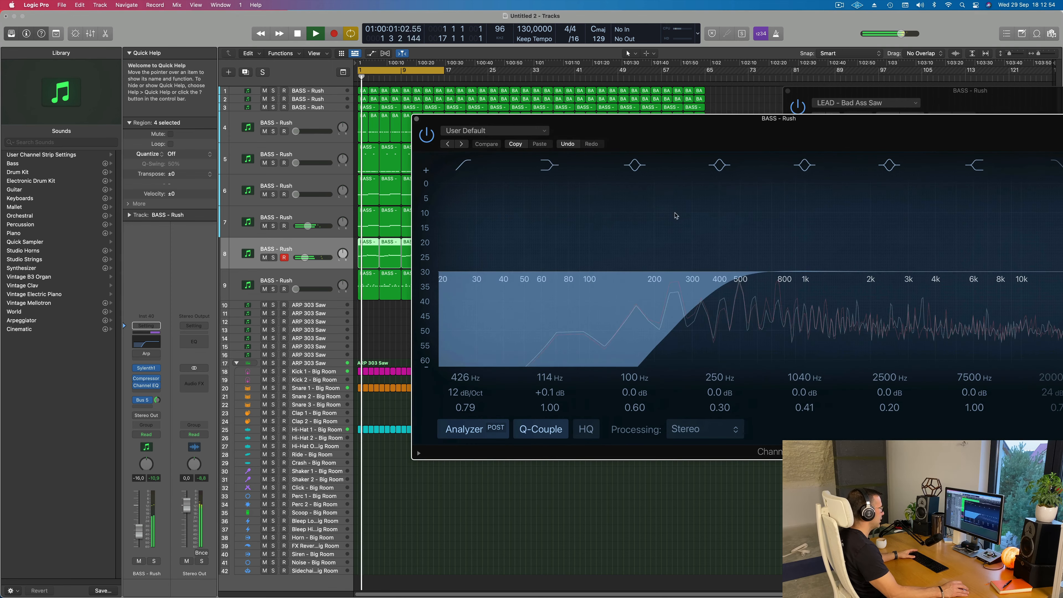
- Set the low cut of track 8's Channel EQ to 310 Hz, 24 dB/Oct and Q 0.57, then close it
mouse_move(730, 273)
left_mouse_down()
mouse_move(681, 283)
mouse_move(745, 281)
left_mouse_up()
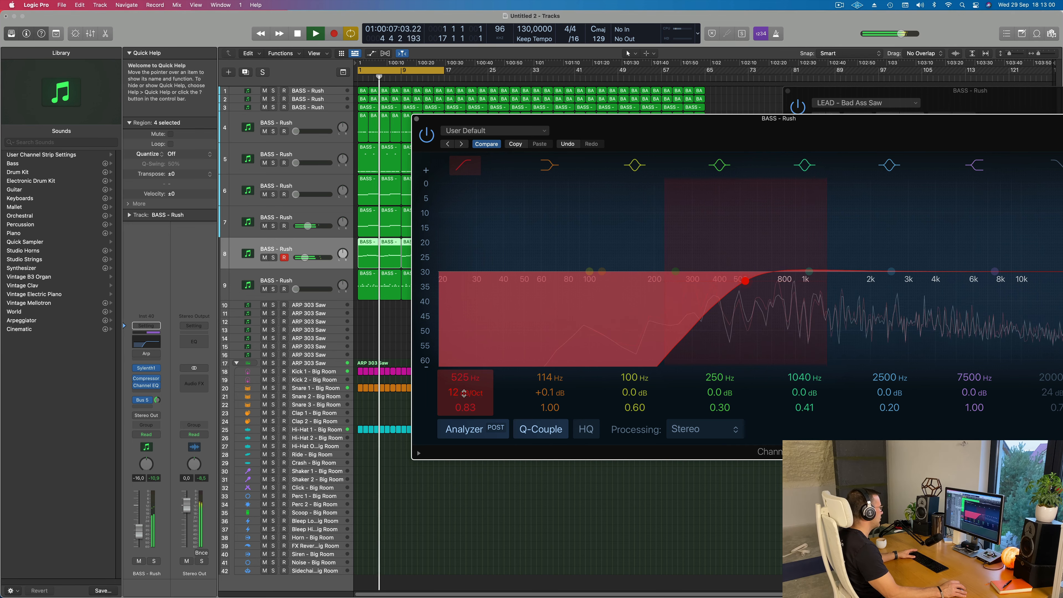
left_click_drag(465, 394, 465, 388)
left_click_drag(735, 288, 694, 294)
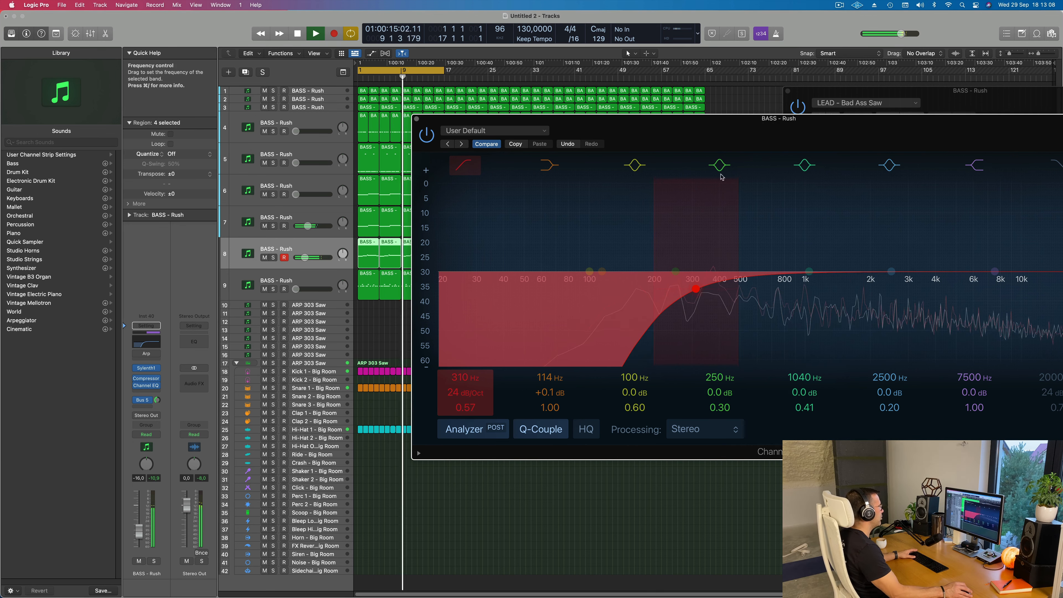
left_click_drag(713, 141, 659, 153)
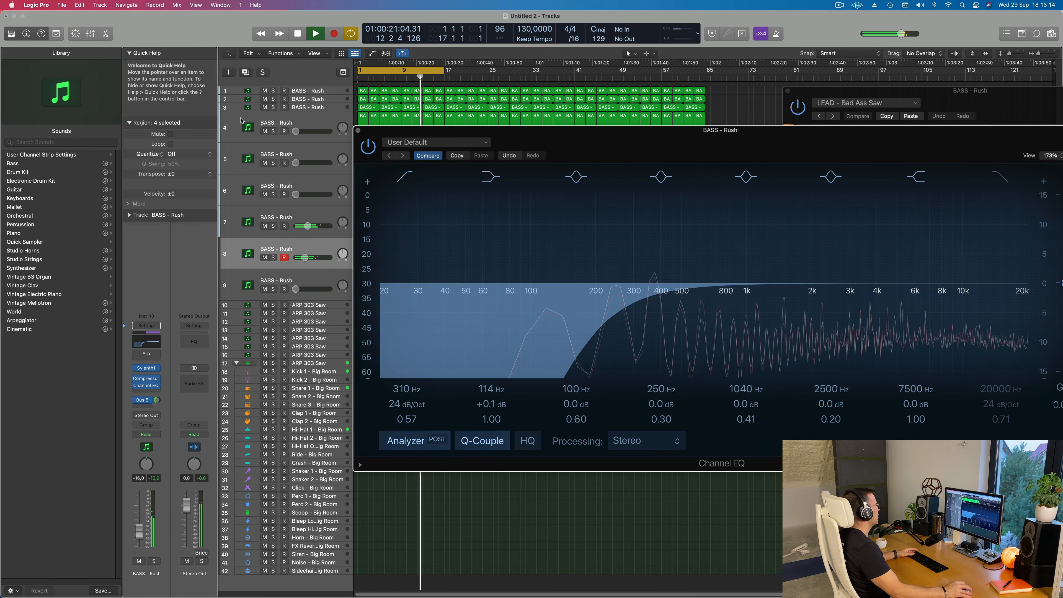
left_click(358, 130)
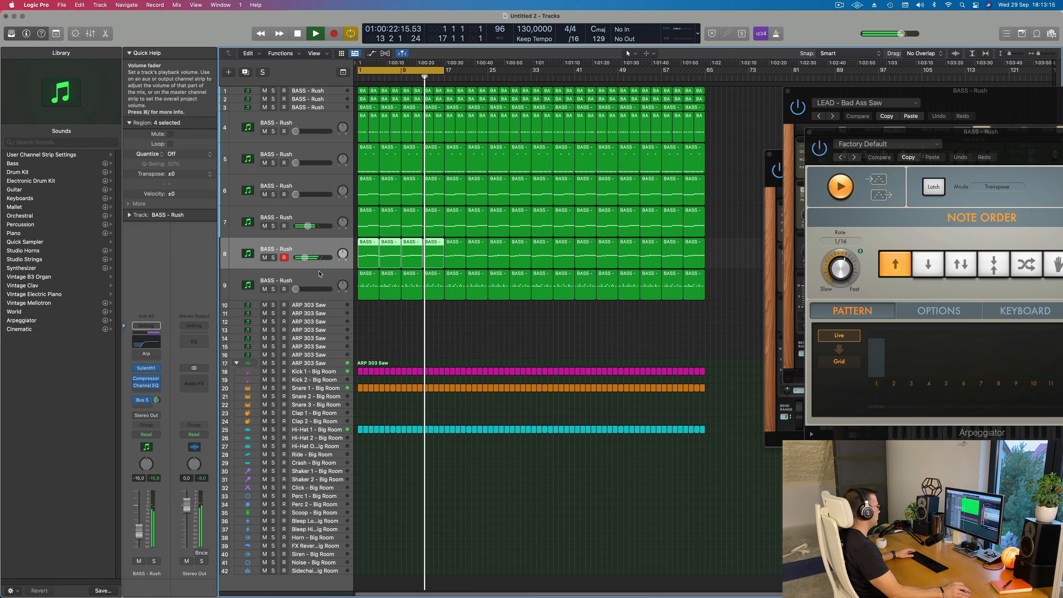
- Raise track 6's volume to about −15 dB from the start of playback and set its Bus 5 send to −1.5 dB
left_click(304, 276)
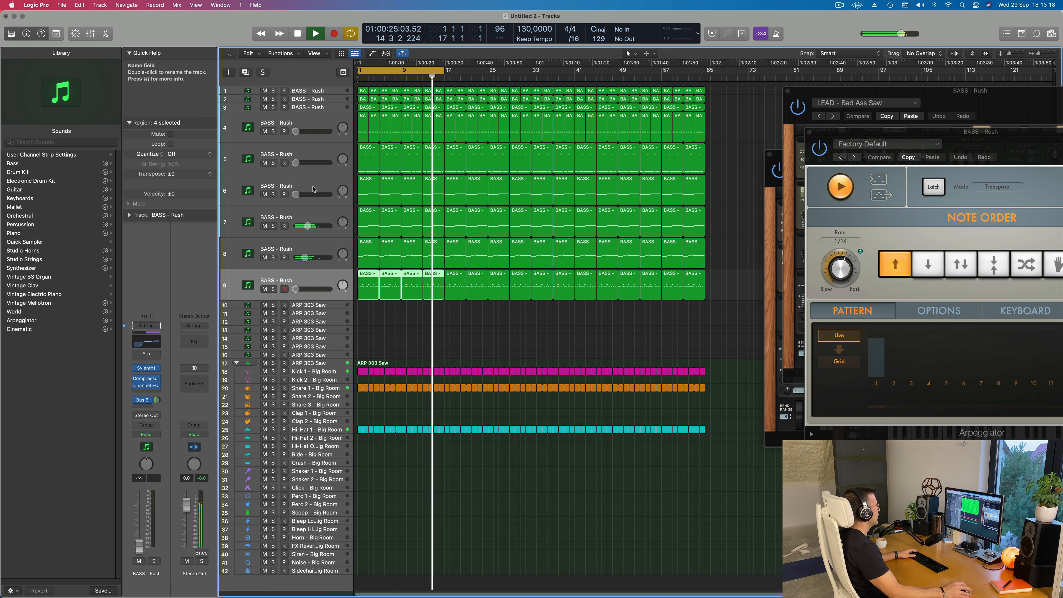
left_click(290, 176)
key("Return")
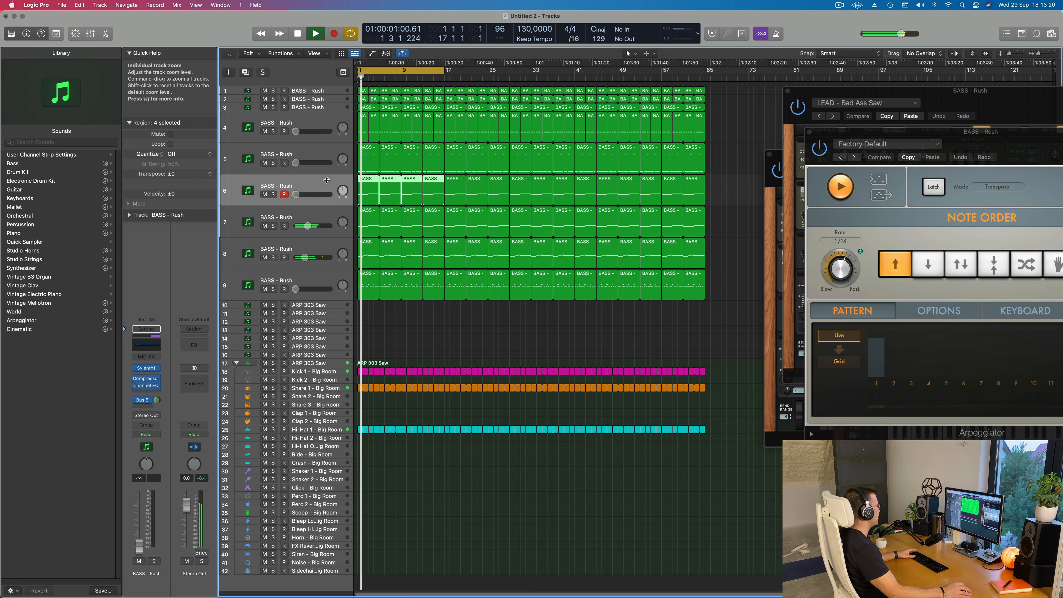
left_click_drag(296, 197, 306, 197)
left_click(142, 399)
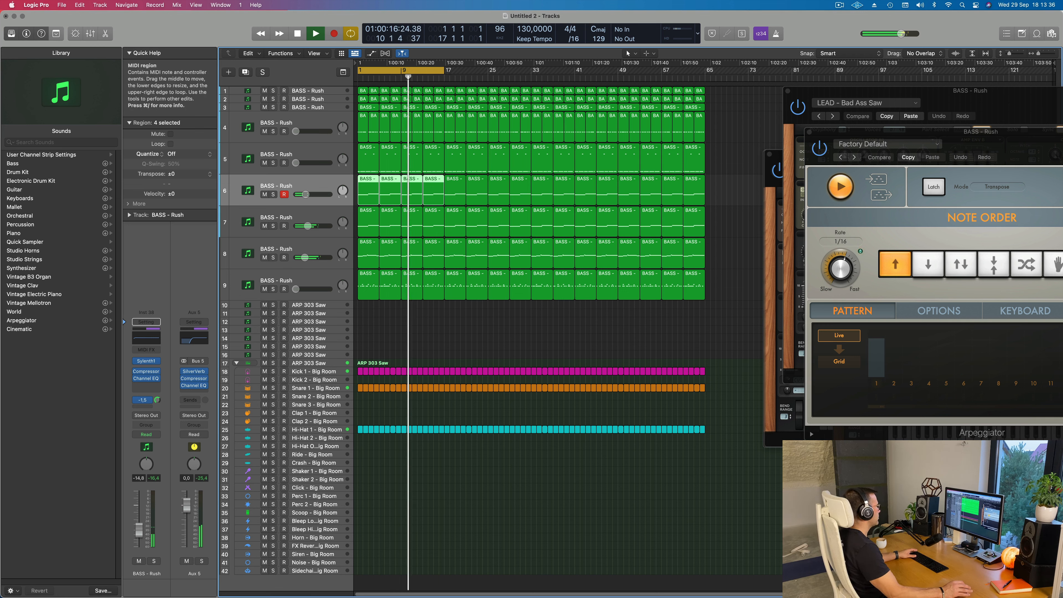
- Select track 9 and raise its volume from silence to about −16 dB during playback
left_click(313, 283)
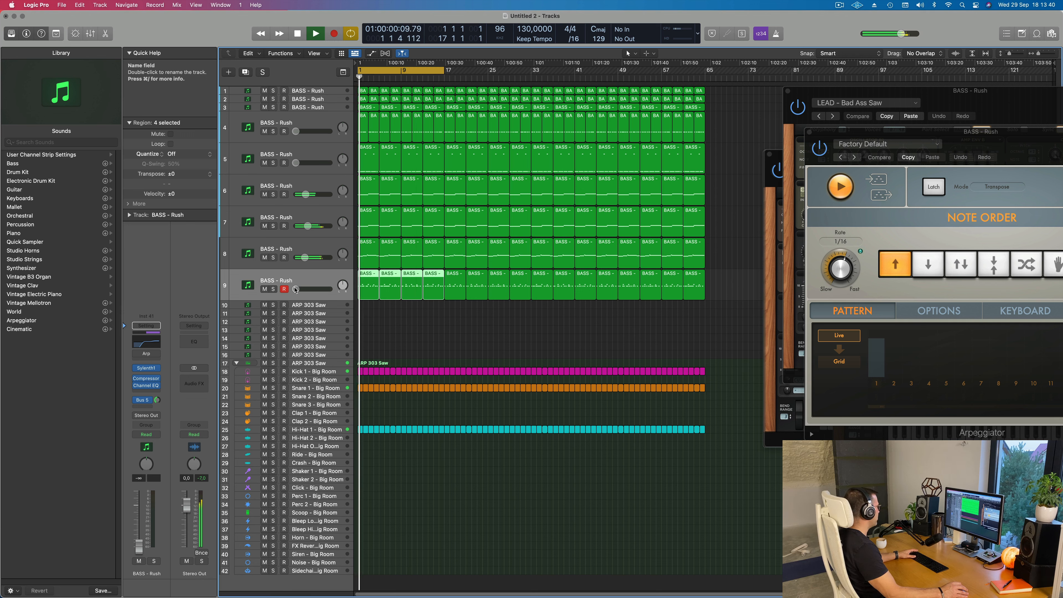
left_click_drag(295, 289, 297, 289)
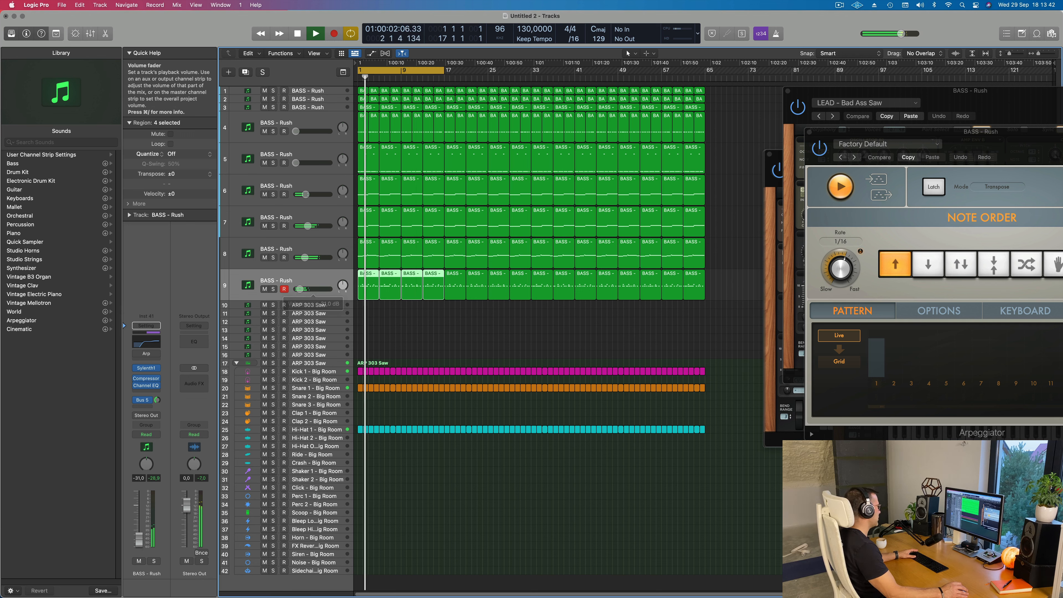
left_click_drag(301, 289, 304, 289)
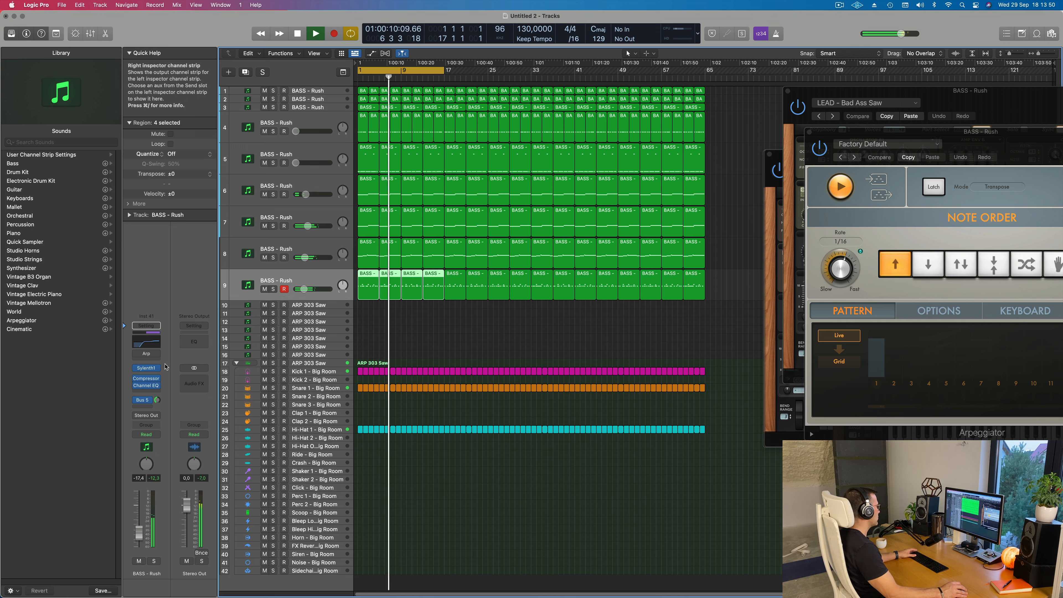
left_click_drag(138, 535, 139, 531)
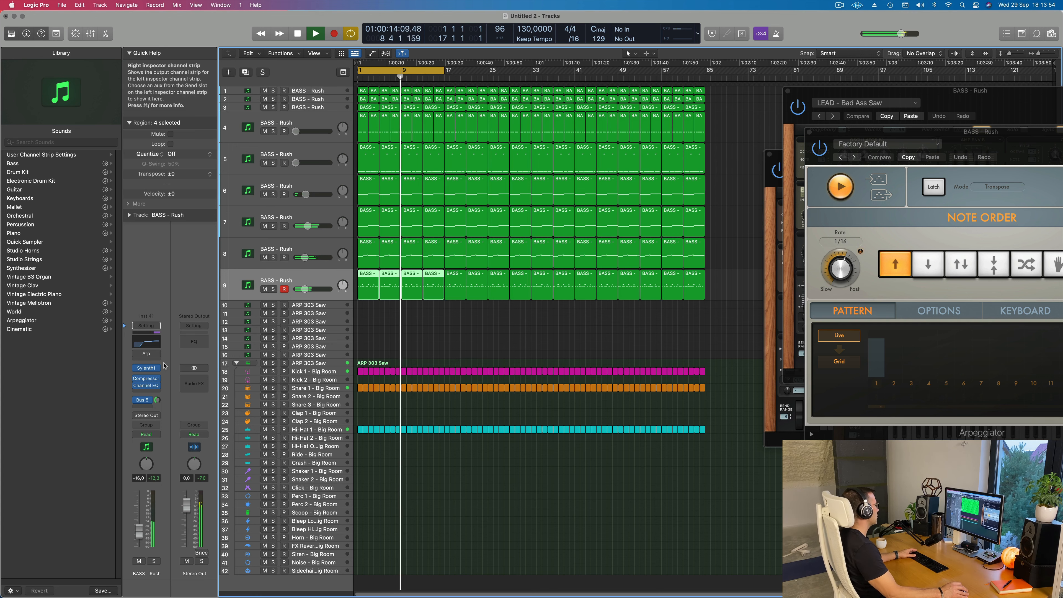
- Pull band 4 of track 9's Channel EQ to 408 Hz and −4.0 dB, close it and set the track's volume to −14.6 dB
left_click(148, 371)
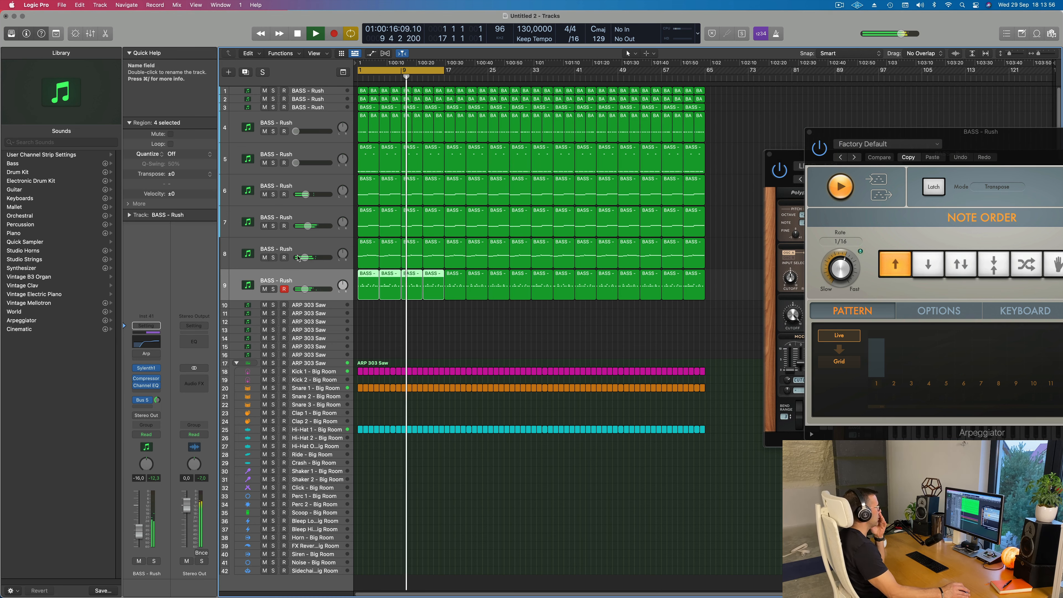
left_click(151, 342)
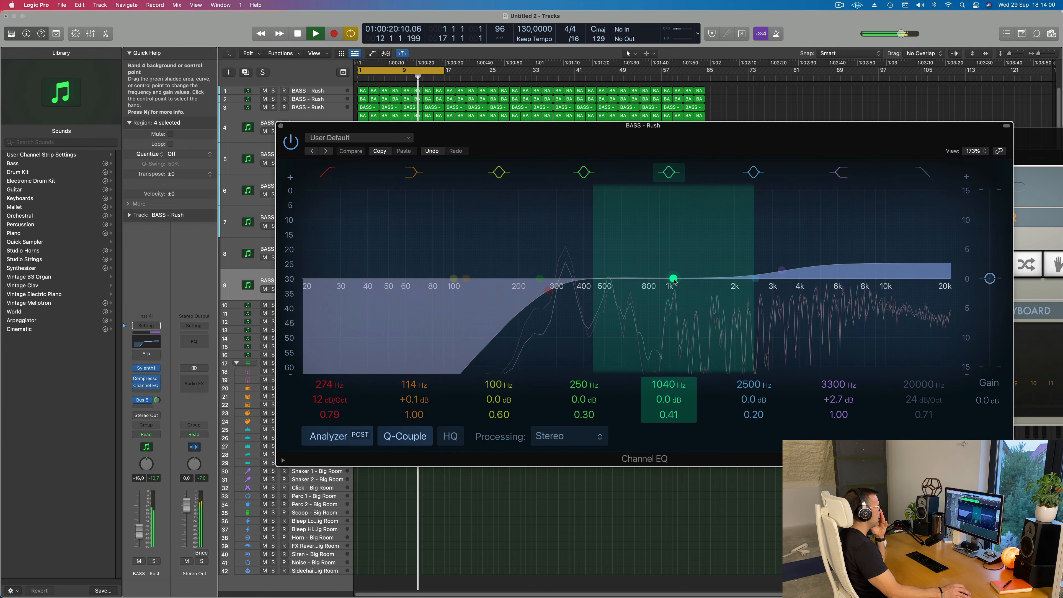
left_click_drag(669, 279, 585, 311)
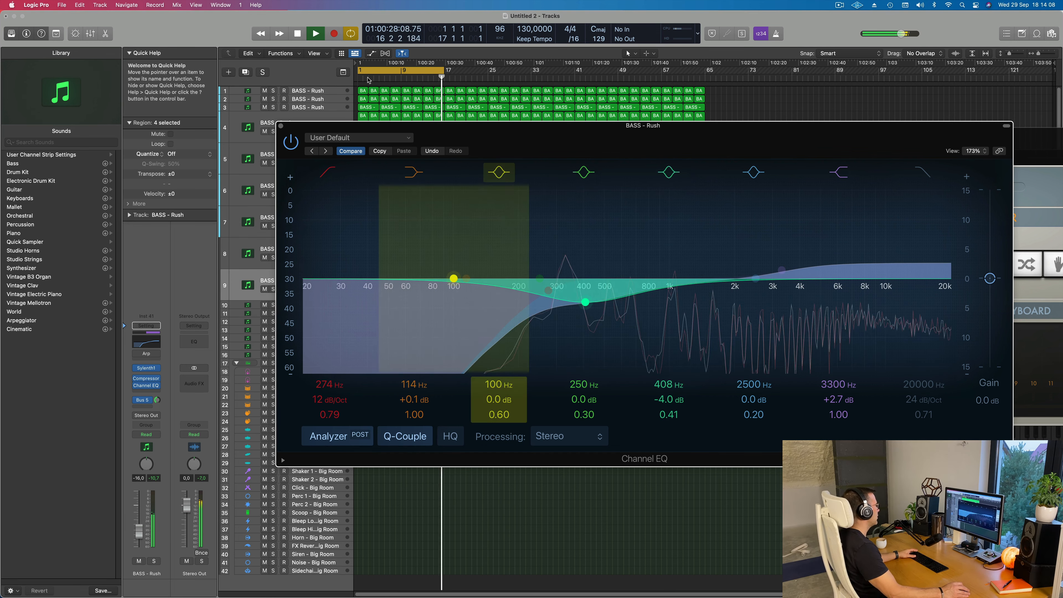
left_click(280, 126)
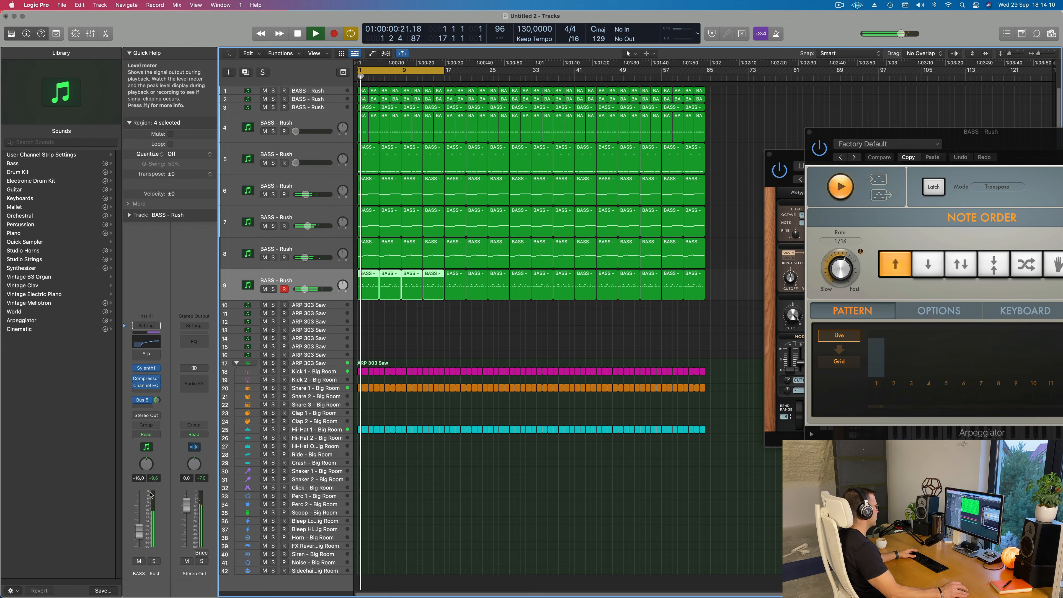
left_click_drag(138, 532, 137, 532)
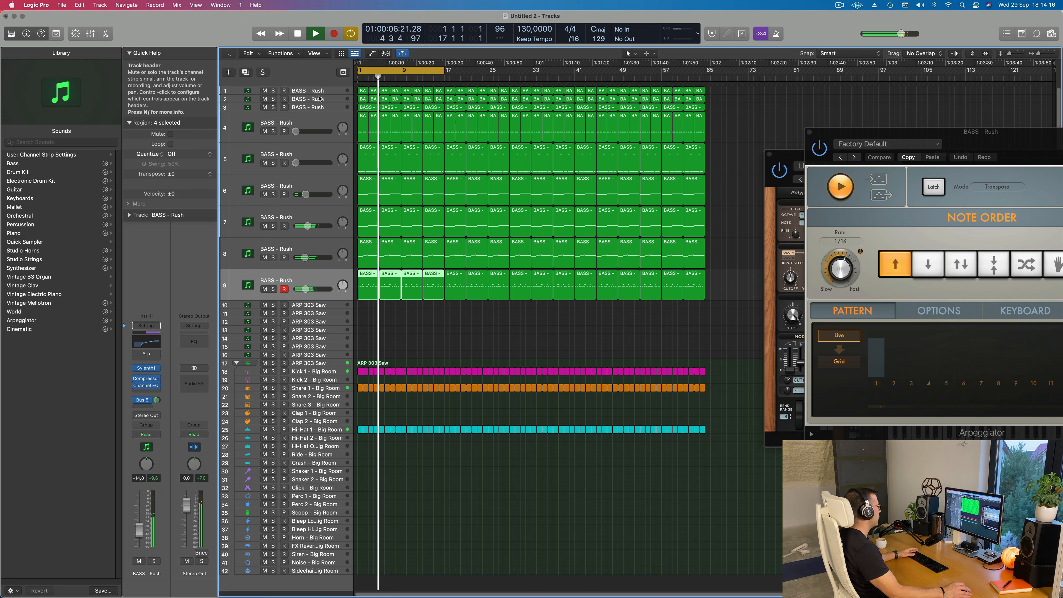
- Extend the cycle range to bar 65 to cover the whole arrangement and replay from the start
left_click(332, 100)
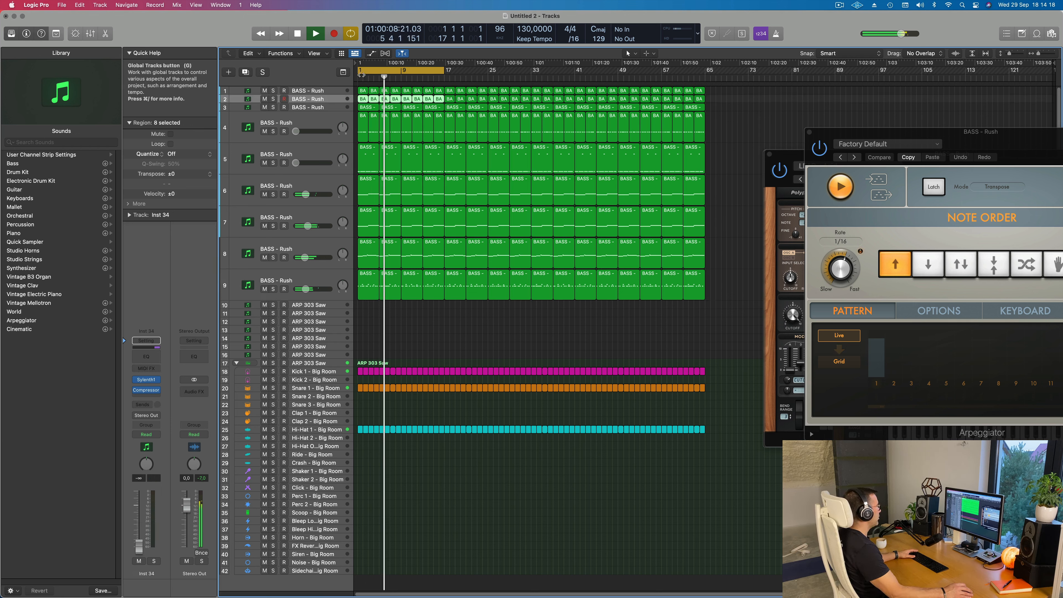
left_click_drag(444, 70, 705, 71)
key("space")
key("space")
- Select track 3, show the toolbar, turn on Track Zoom and make the selected track taller
left_click(323, 108)
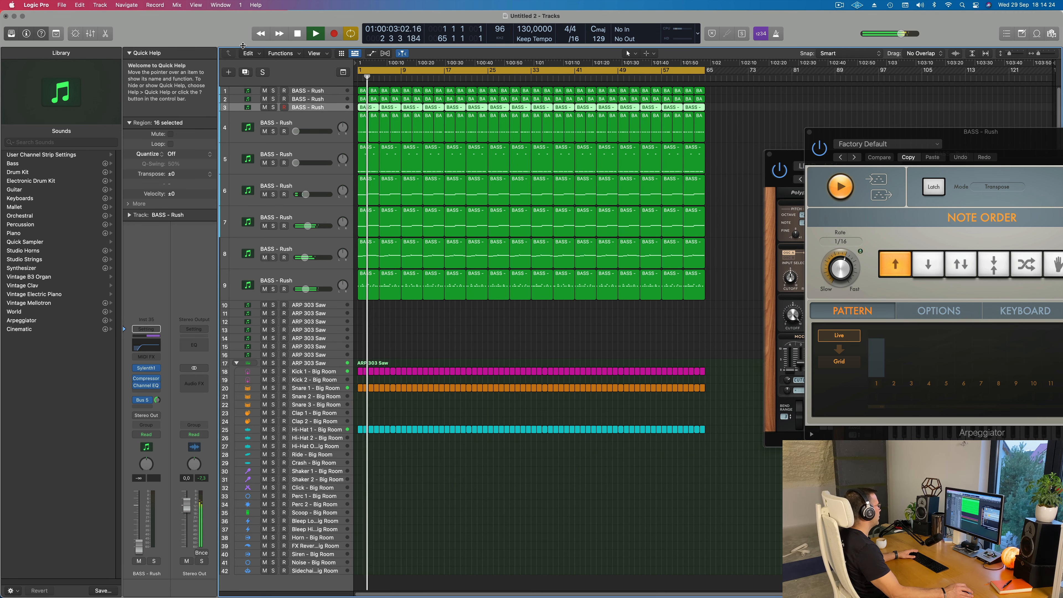
key("ctrl+alt+super+t")
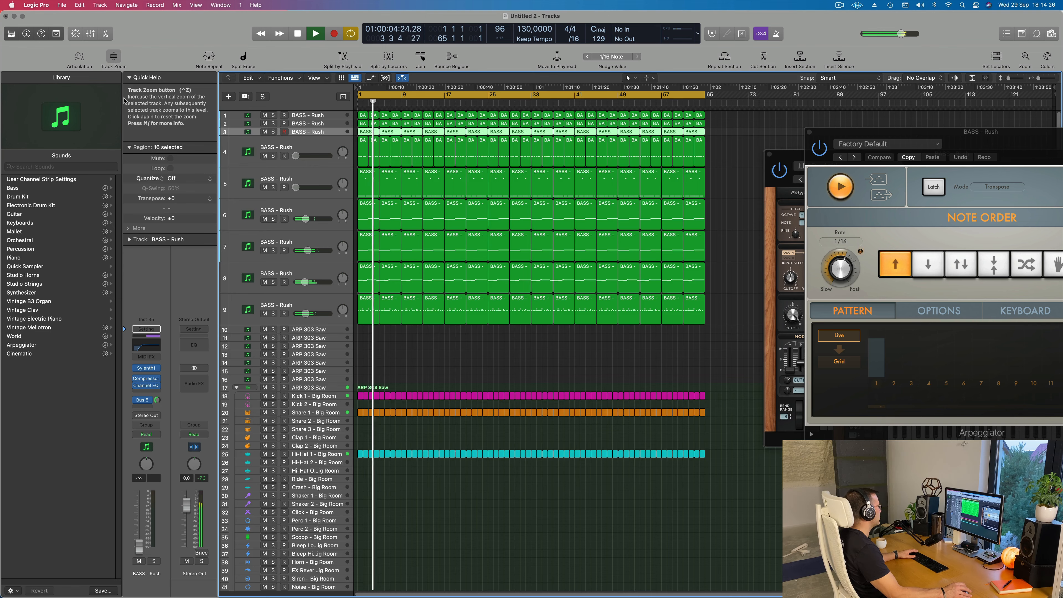
left_click(114, 57)
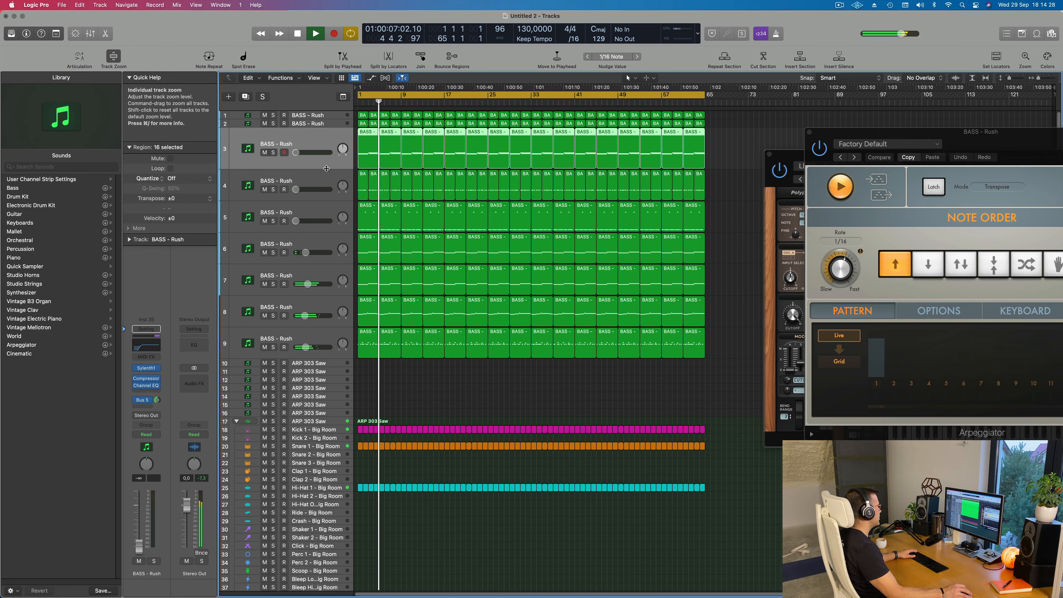
left_click_drag(325, 177, 325, 207)
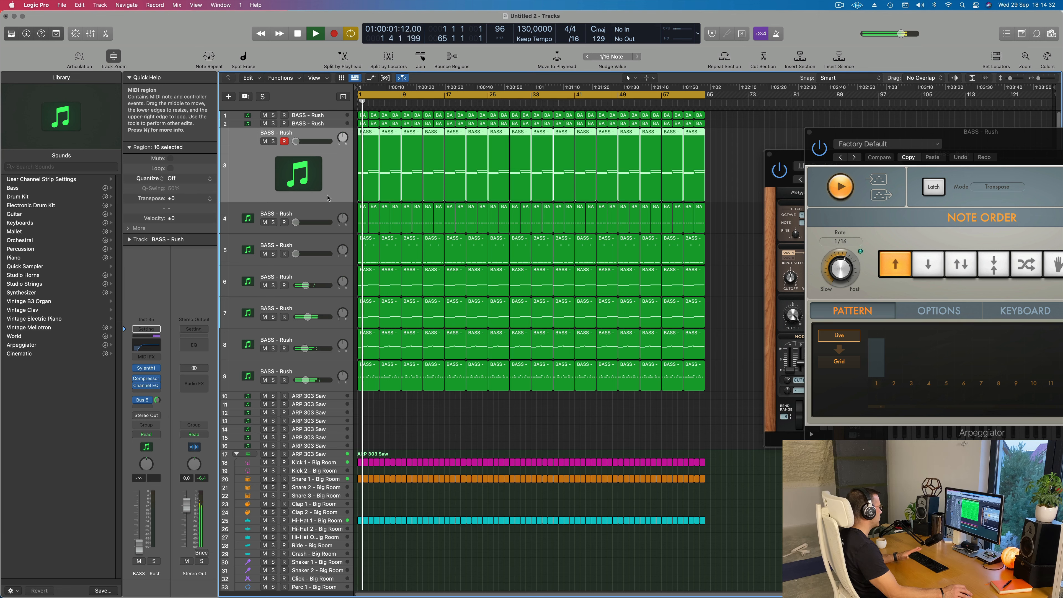
- Raise track 3's volume from silence to about −22 dB, replaying from the start and checking it in and out of solo
key("space")
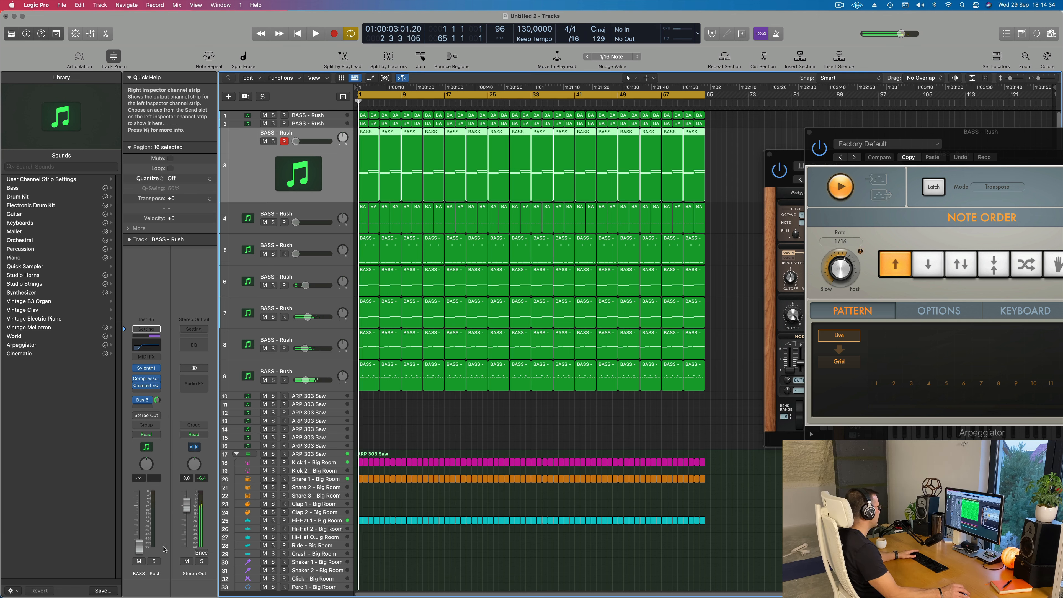
key("space")
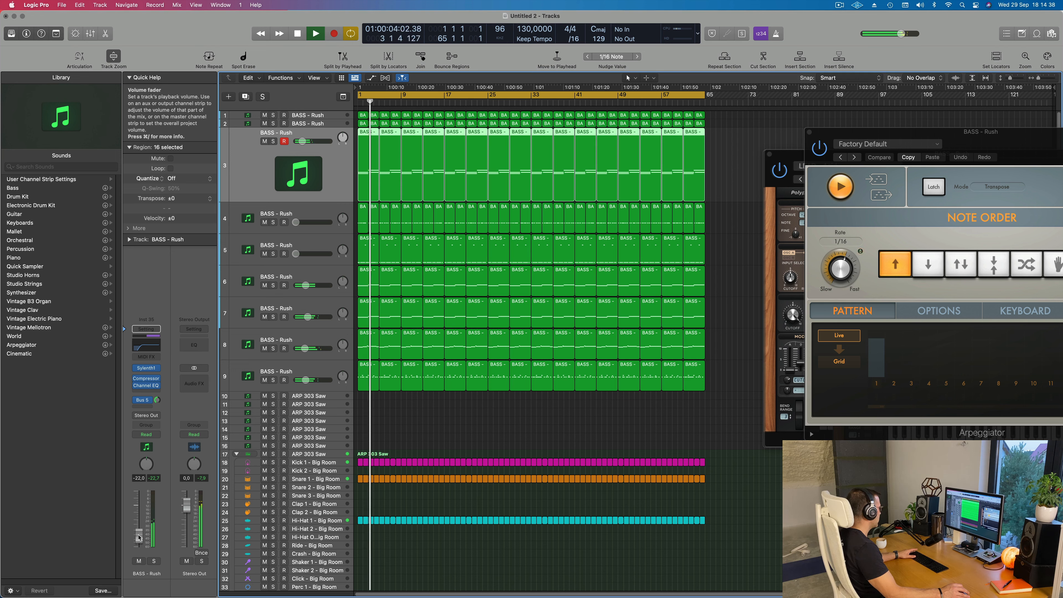
left_click(154, 561)
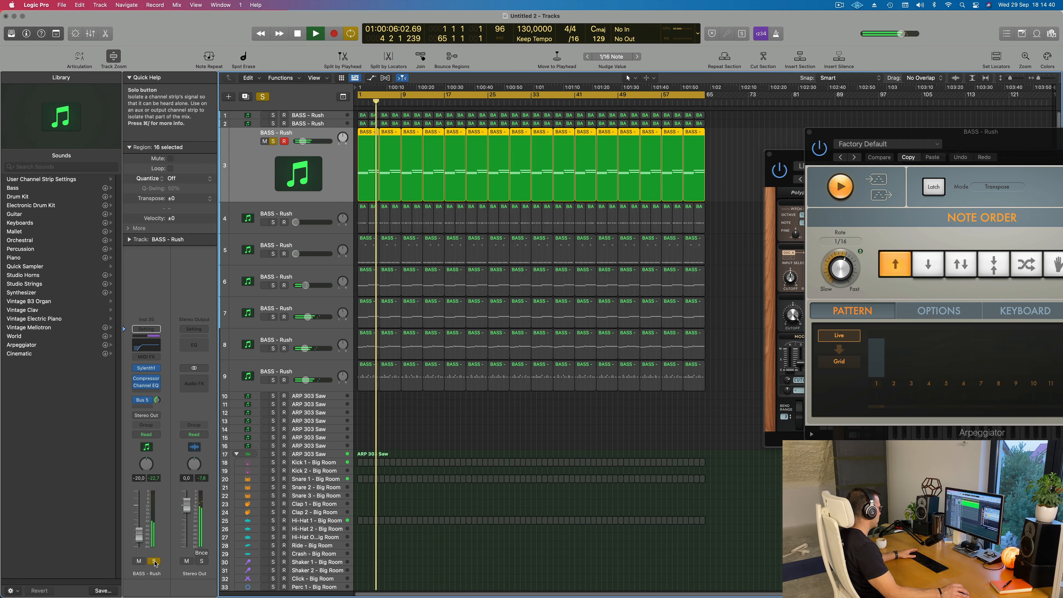
left_click(154, 560)
key("space")
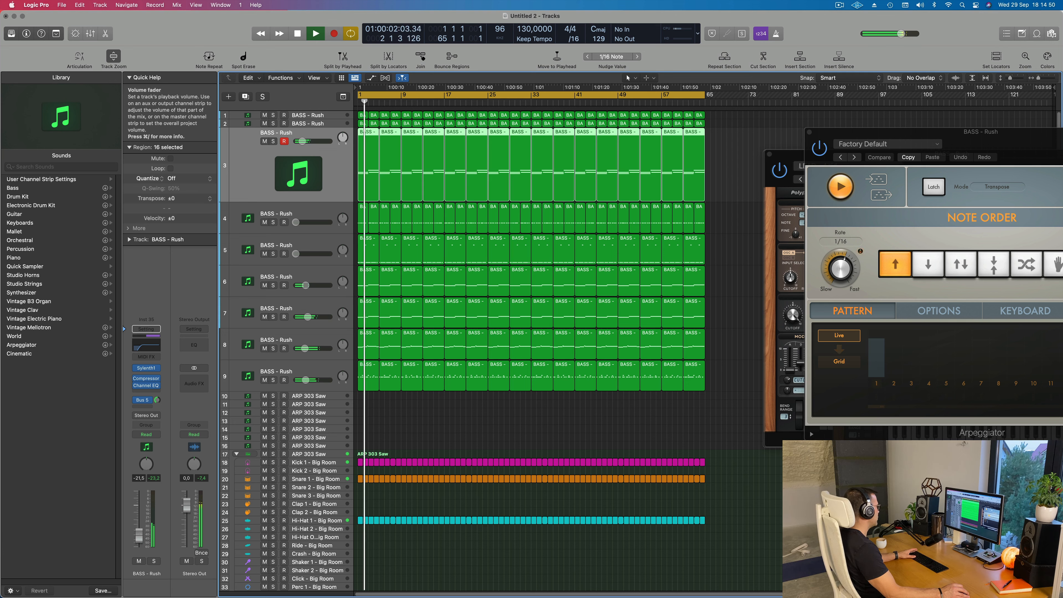
left_click_drag(139, 536, 141, 540)
key("s")
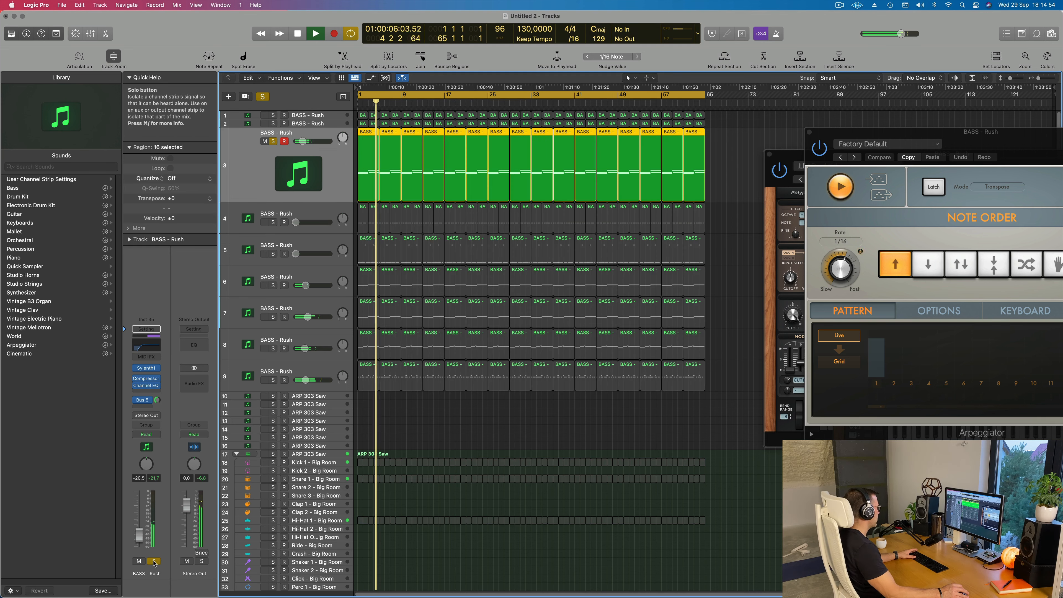
key("s")
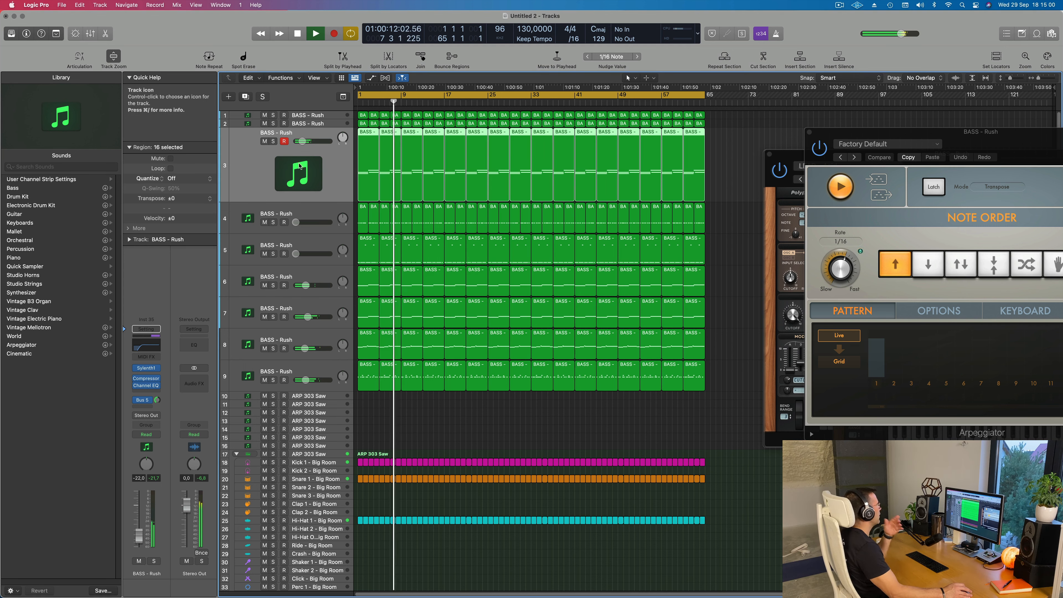
- Select track 1 and set its volume to about −11.4 dB
left_click(330, 127)
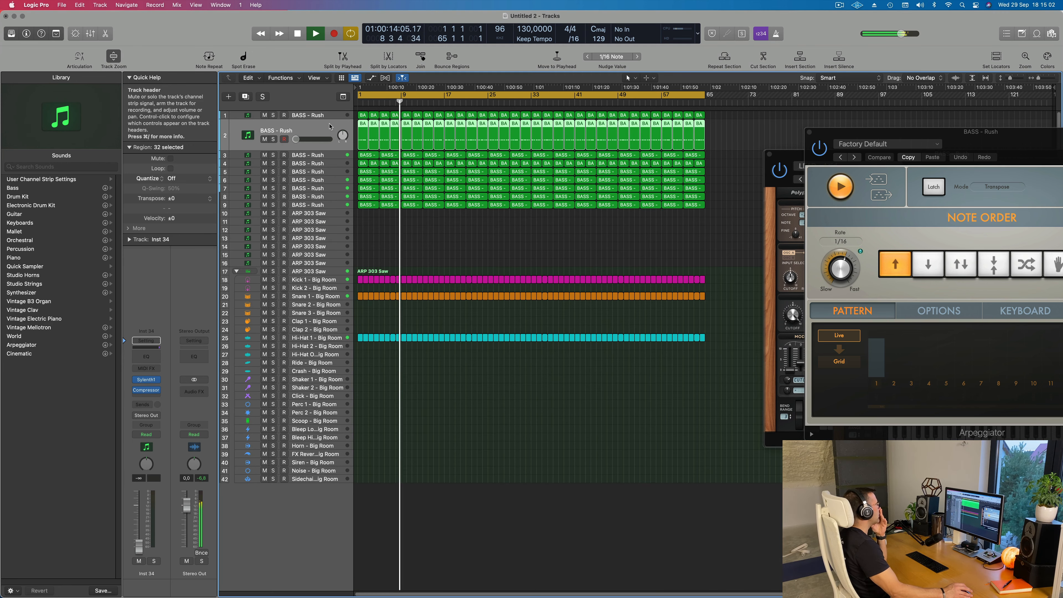
left_click(332, 115)
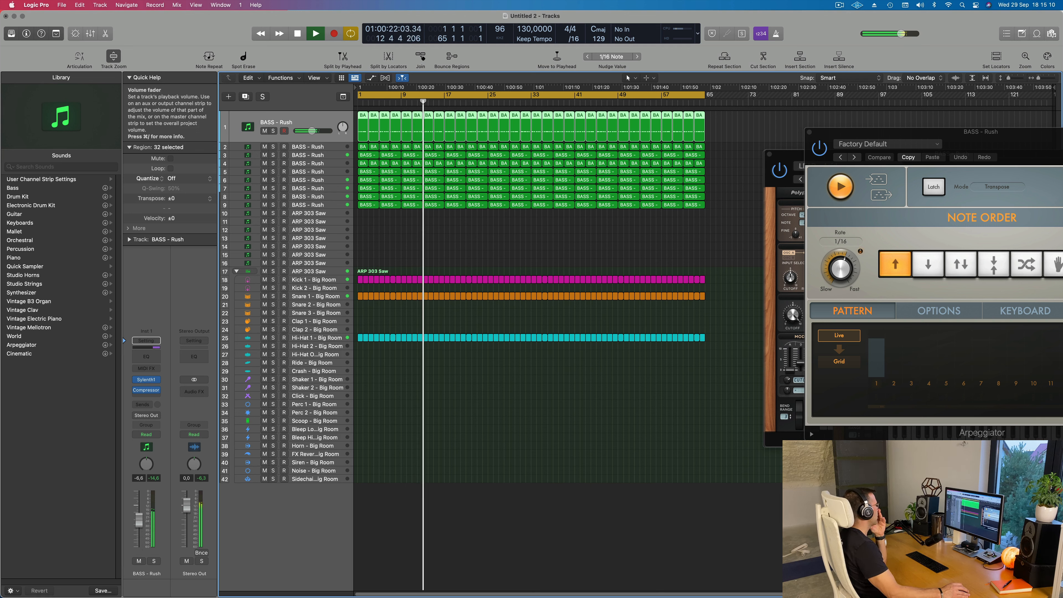
left_click_drag(312, 131, 308, 130)
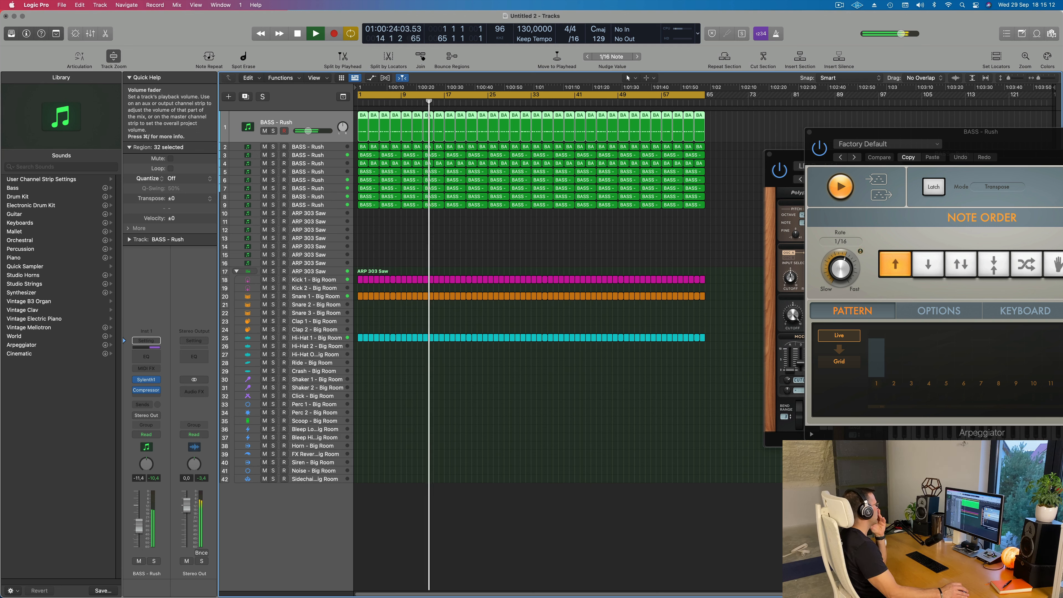
- Try track 2 at a volume of about −7.6 dB and pull it back down to silence
left_click(238, 147)
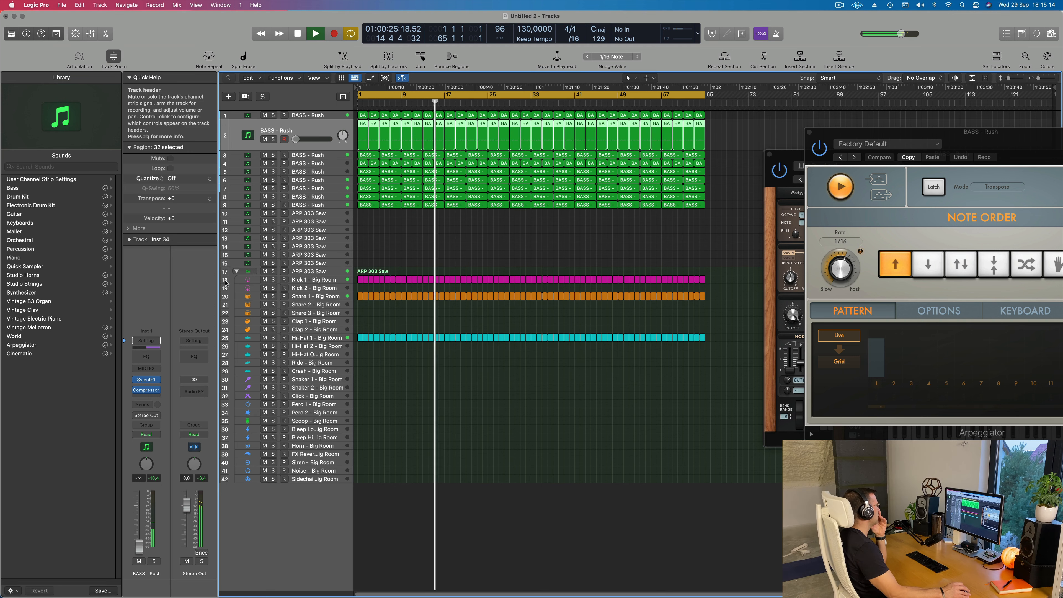
left_click_drag(295, 139, 310, 139)
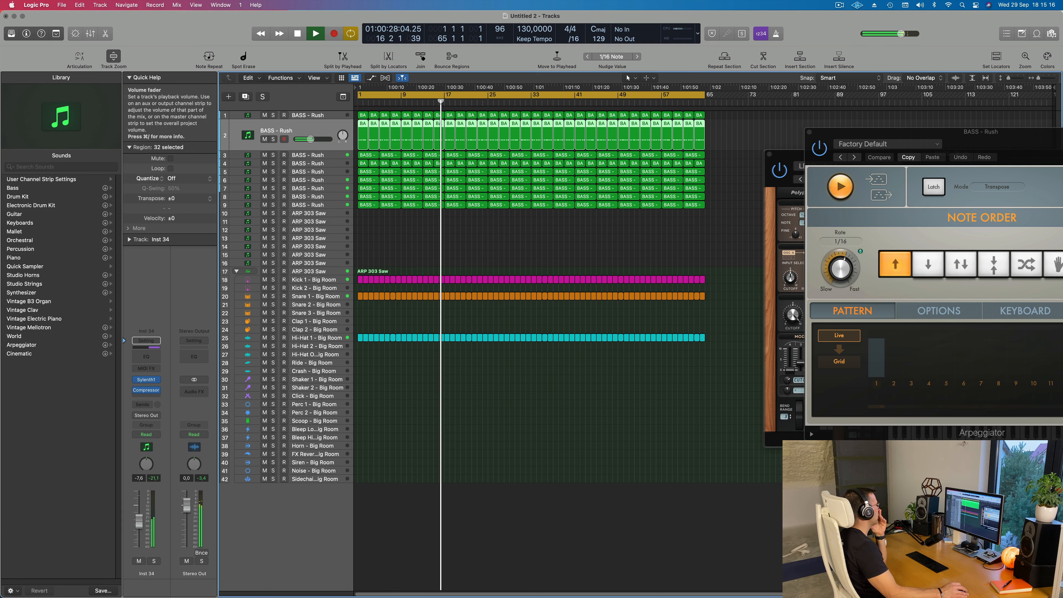
left_click_drag(139, 521, 139, 547)
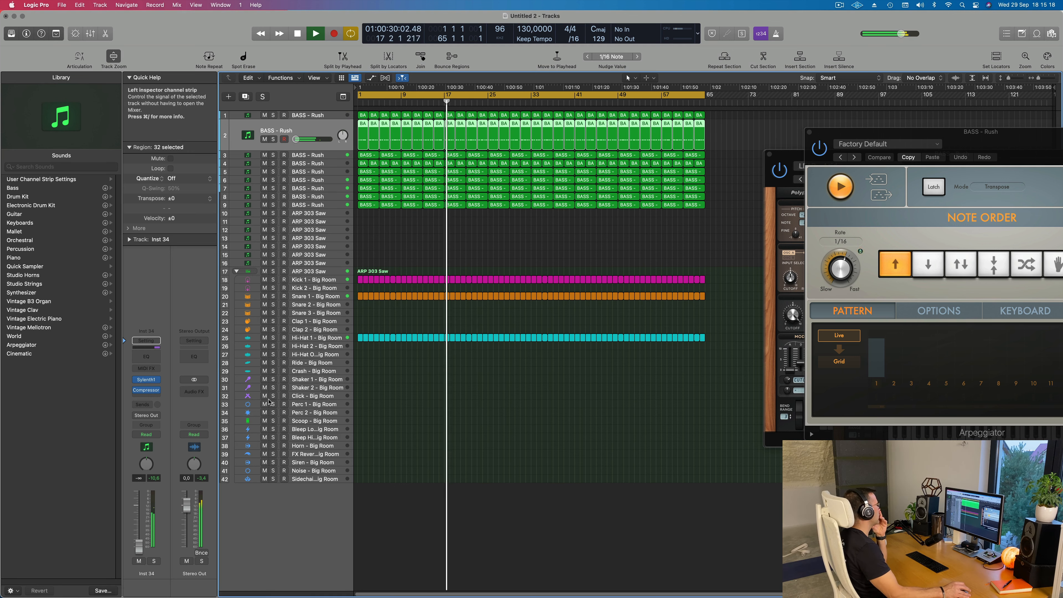
- Raise track 4's volume to about −10 dB while replaying from the start, and open its Sylenth1 synth
left_click(329, 163)
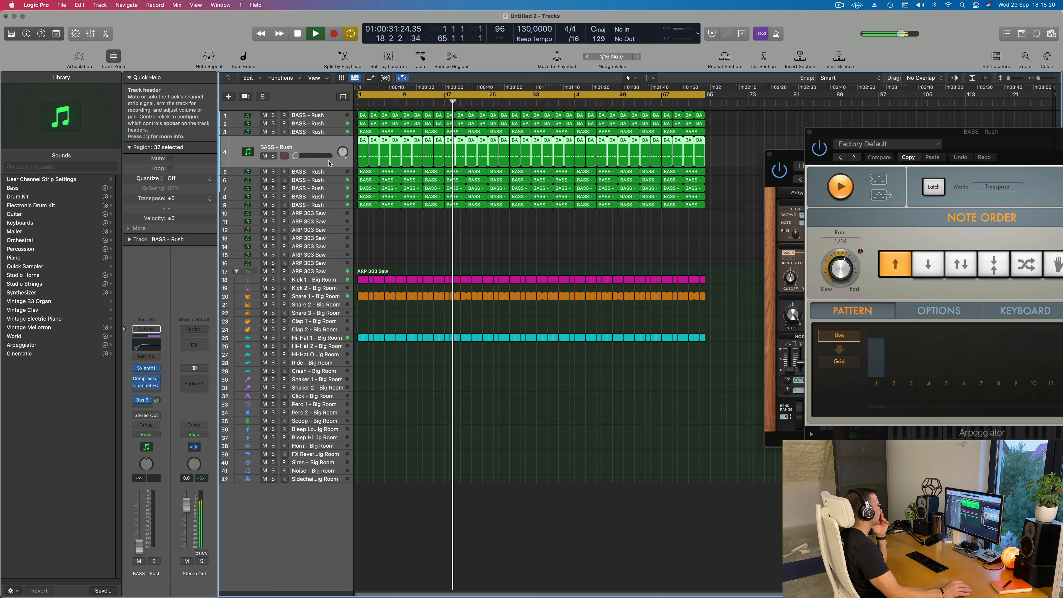
key("space")
key("space")
left_click_drag(139, 547, 139, 527)
left_click(146, 367)
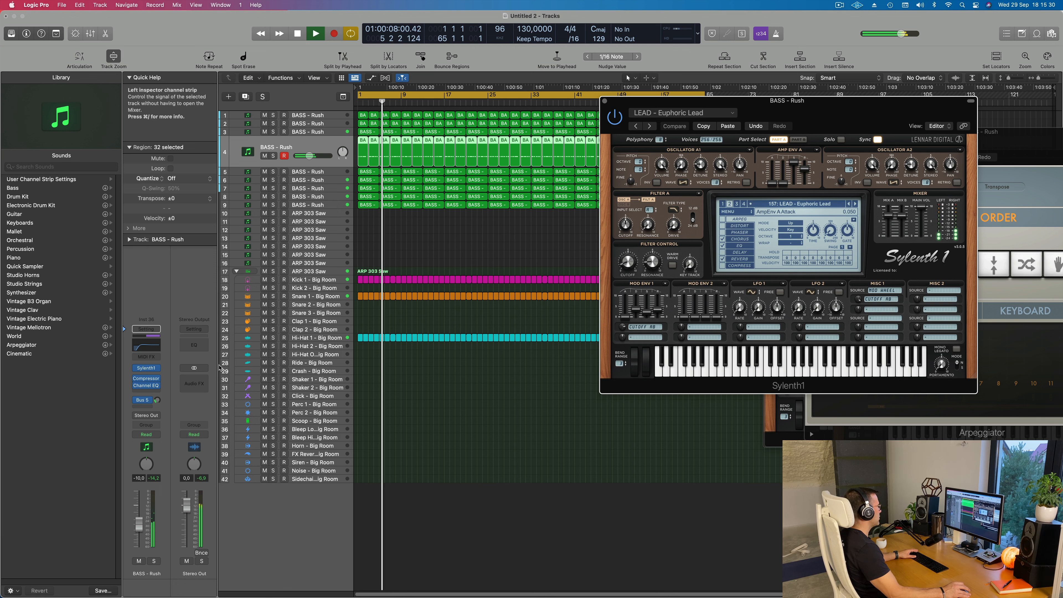
- Set the Filter Control cutoff of track 4's Sylenth1 to 2.002, lower the track to −14 dB and check it in solo
key("space")
key("space")
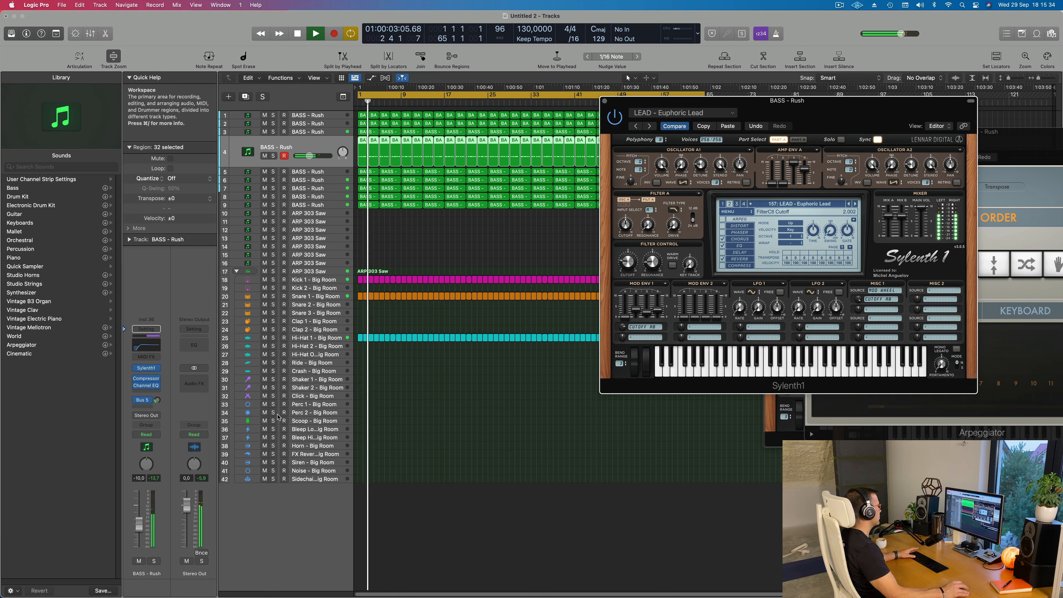
key("space")
key("space")
left_click_drag(626, 261, 626, 260)
left_click_drag(140, 532, 139, 532)
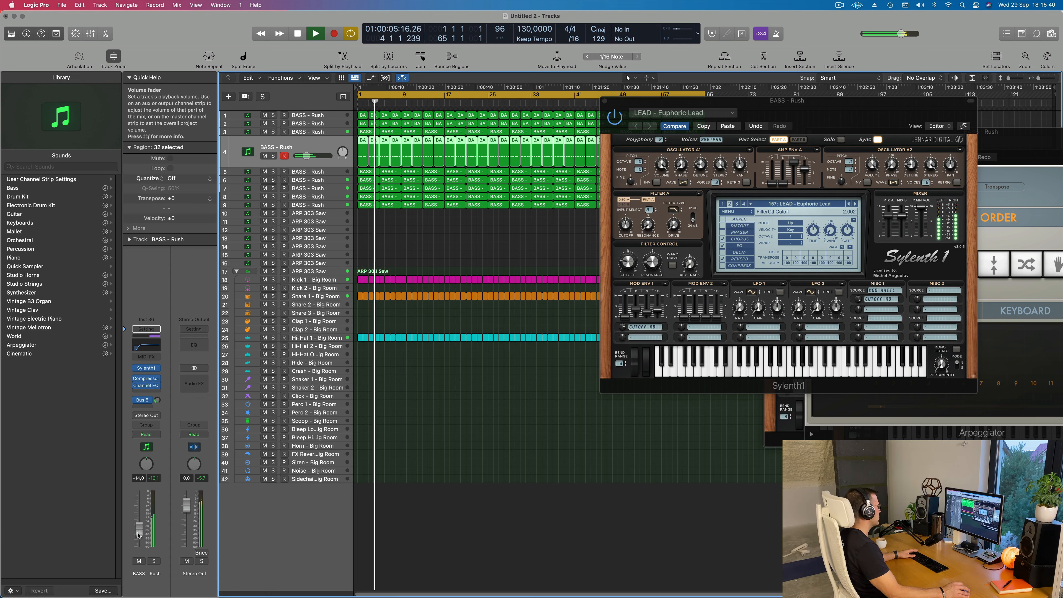
left_click(154, 561)
left_click(153, 562)
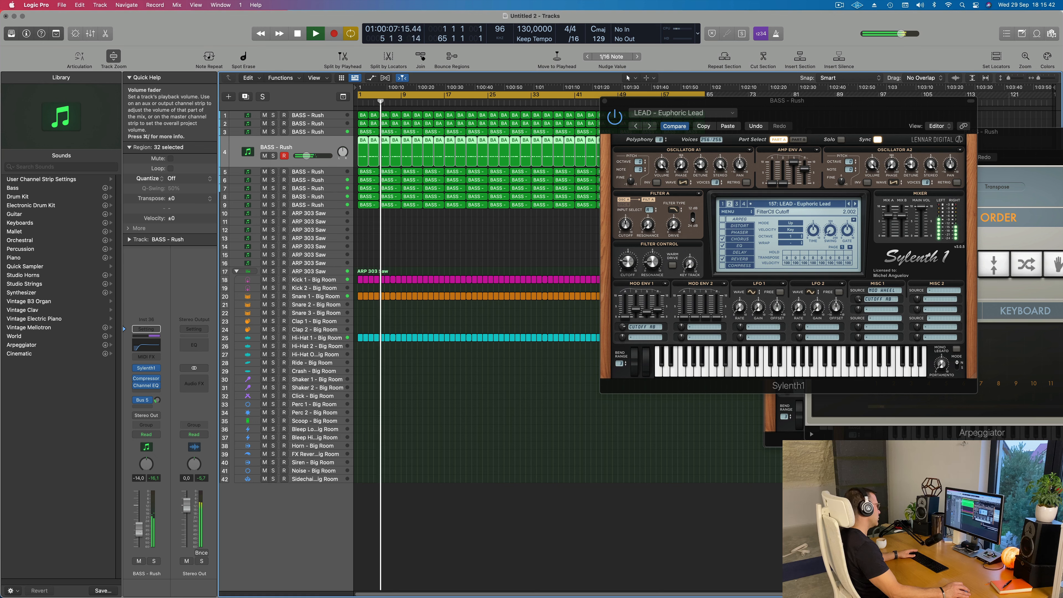
- Place the Sylenth1 window over the arrangement, compare track 4 in and out of solo and set its volume to −13.6 dB
left_click_drag(853, 118, 647, 191)
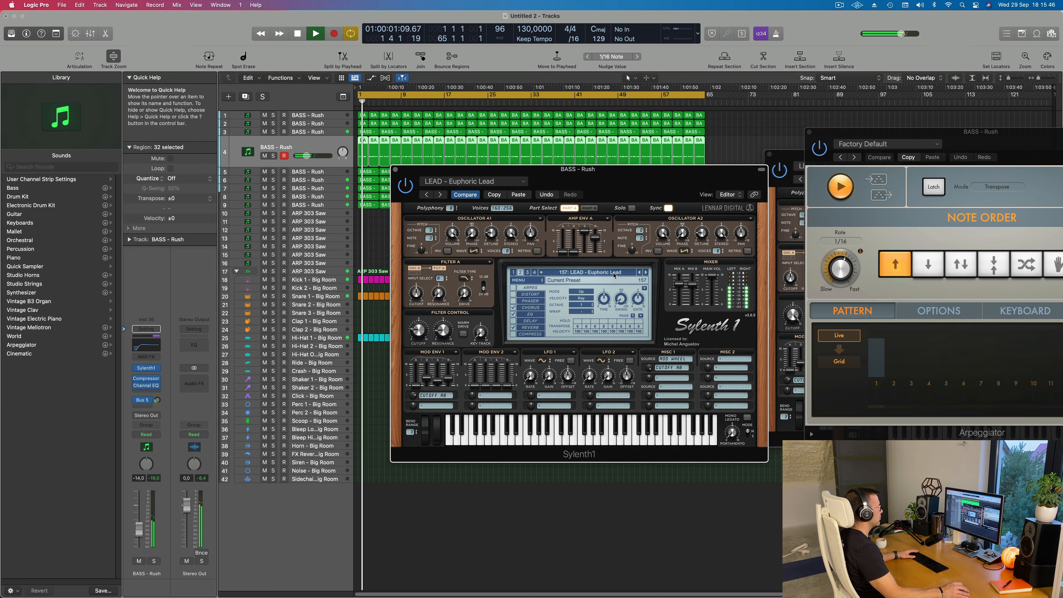
left_click(153, 562)
left_click(154, 562)
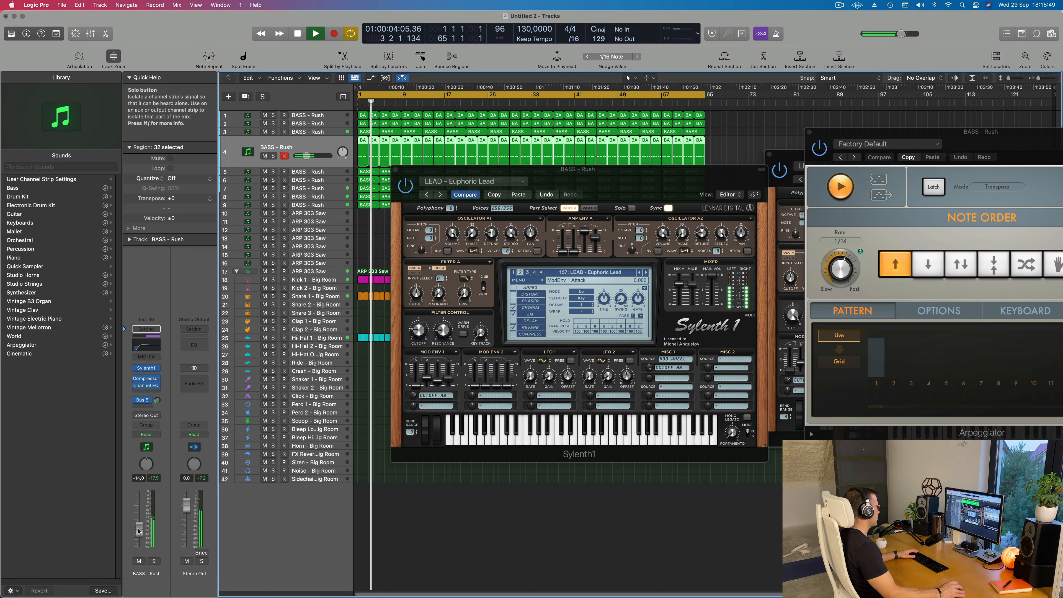
left_click(148, 369)
left_click(147, 368)
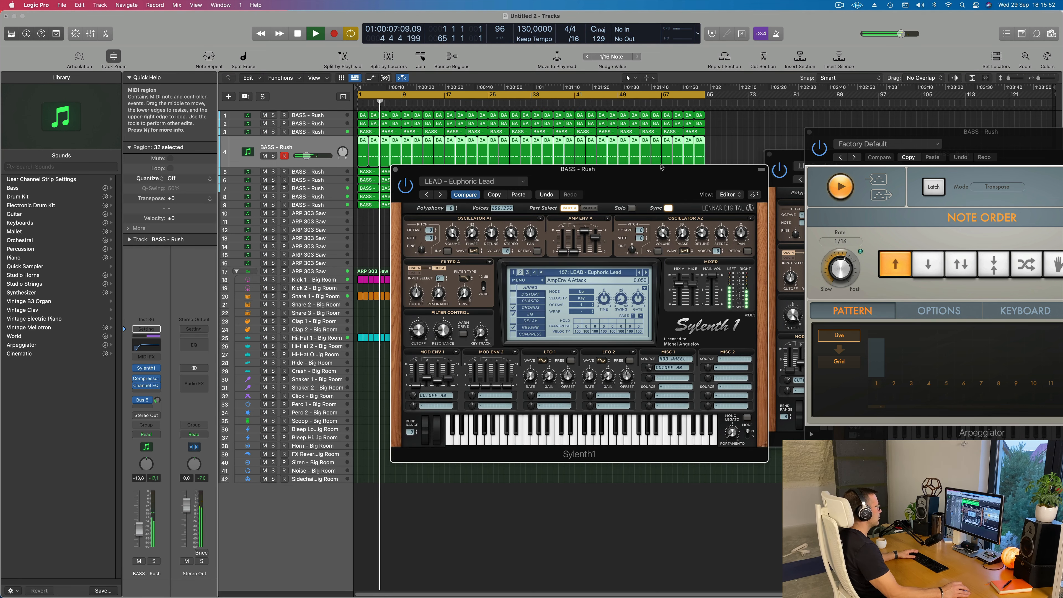
- Replay from the start and load the PLUCK - 4AM preset from bank 3 in track 4's Sylenth1
left_click_drag(654, 176, 685, 150)
key("space")
left_click(604, 245)
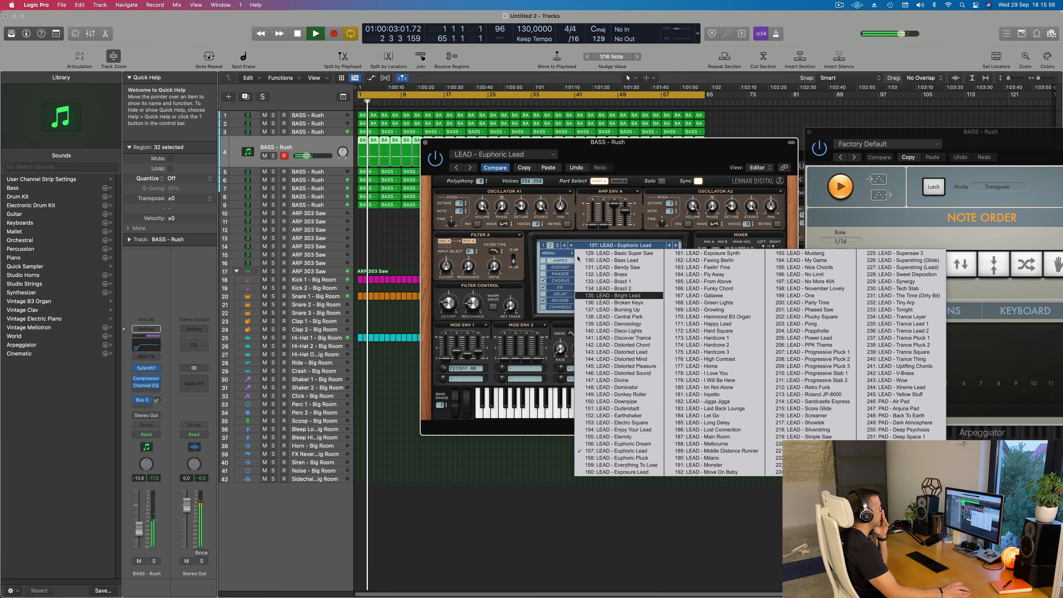
left_click(557, 246)
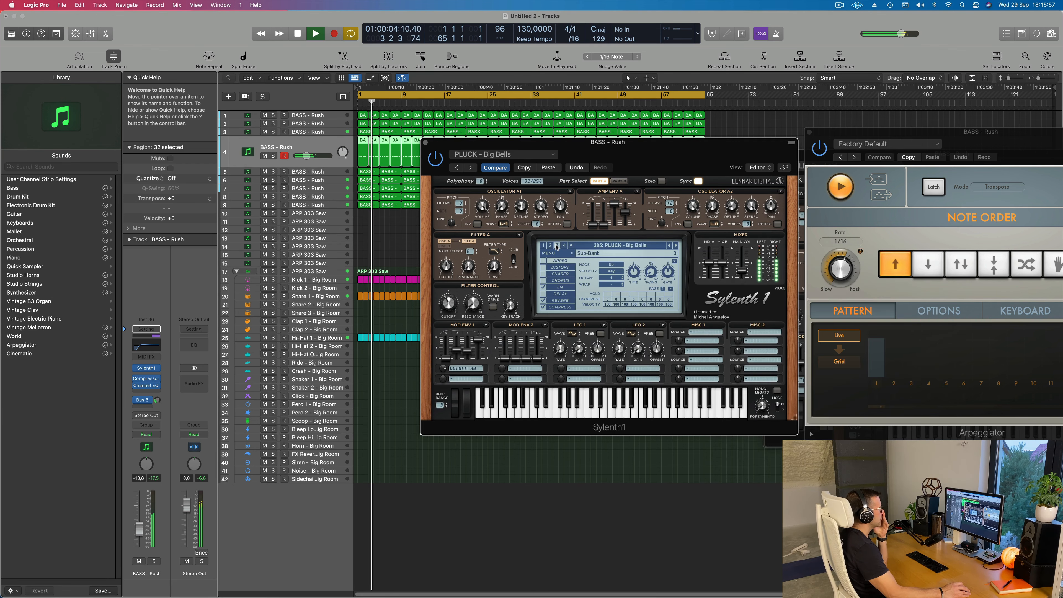
left_click(587, 246)
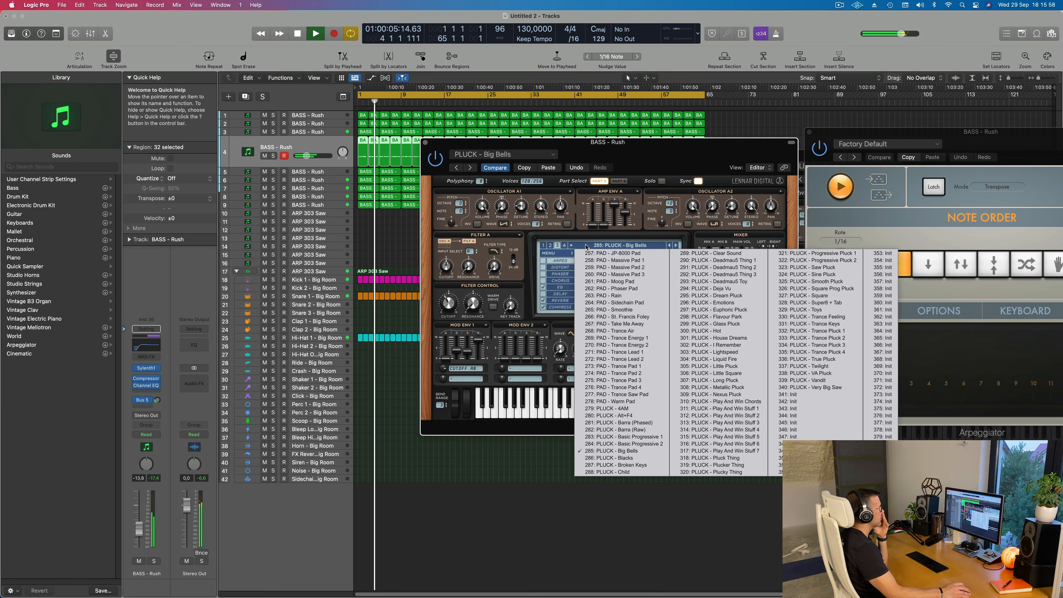
left_click(625, 409)
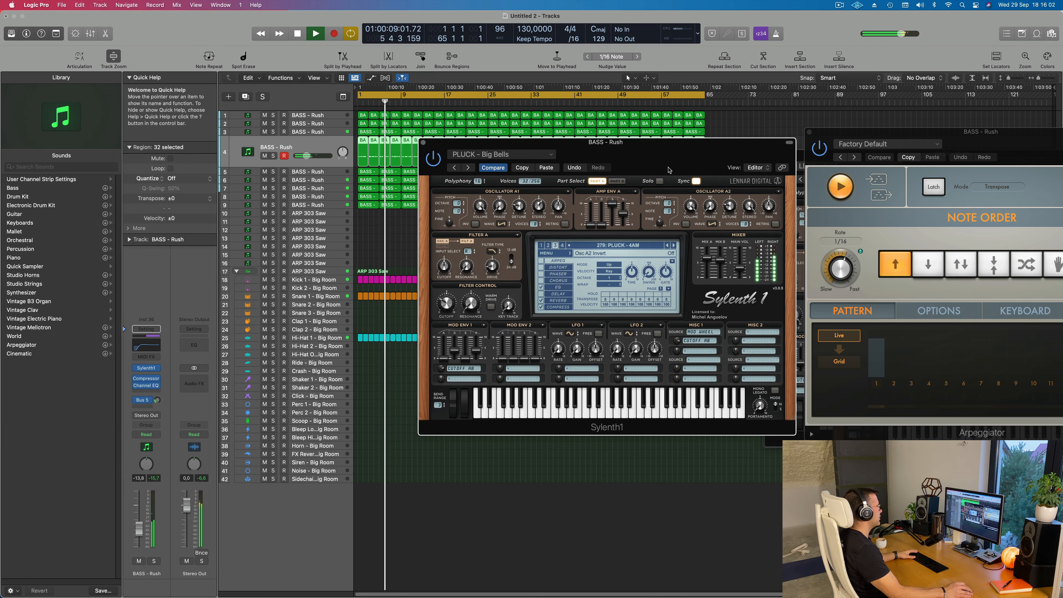
- Move the Sylenth1 window clear of the tracks, replay from the start and audition the following presets up to PLUCK - Child
left_click_drag(677, 165, 711, 236)
key("space")
key("space")
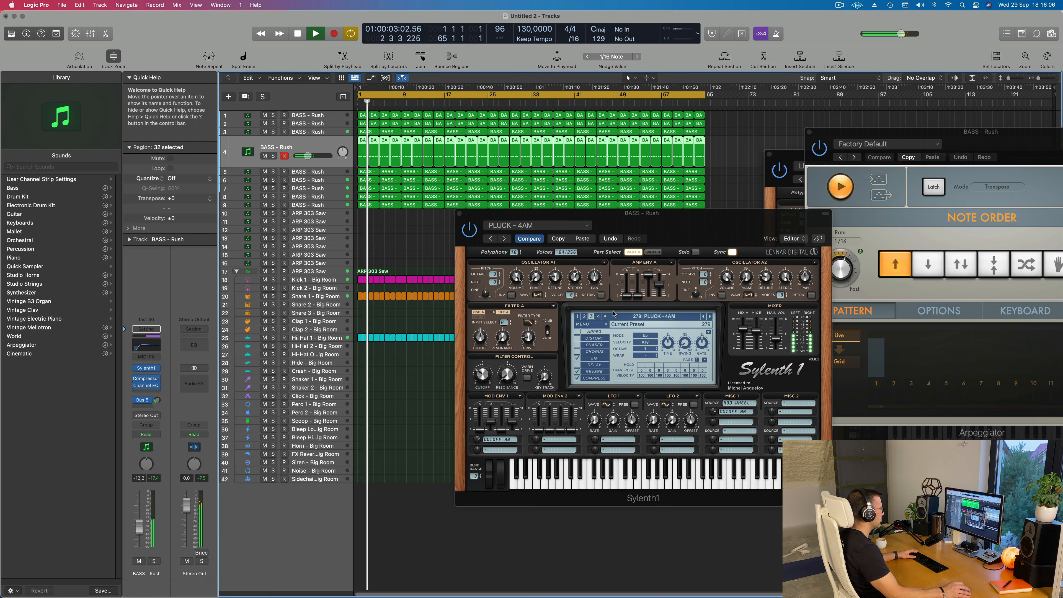
left_click(710, 317)
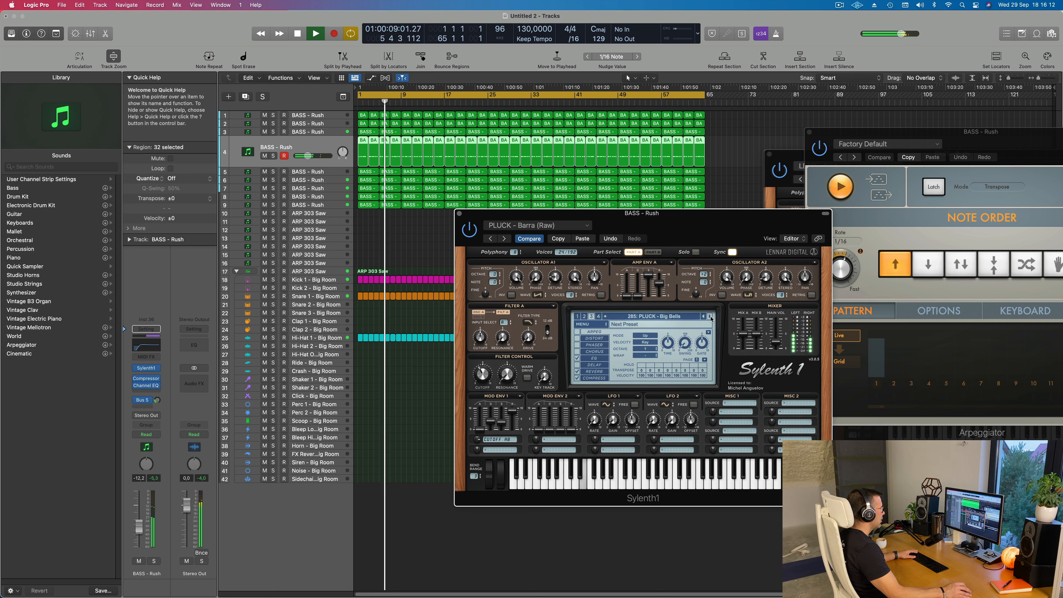
left_click(711, 318)
key("space")
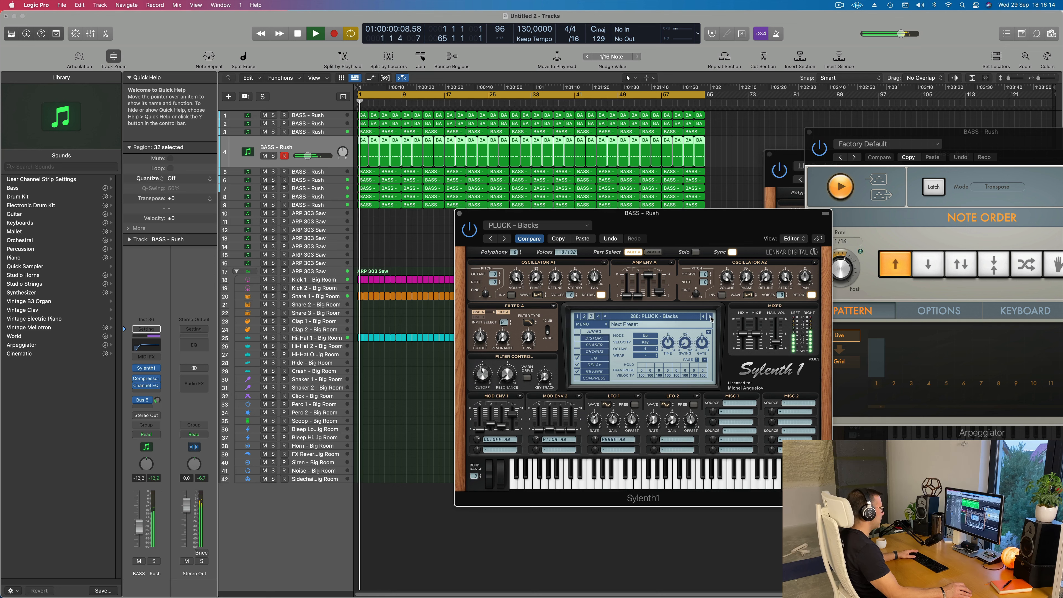
left_click(711, 317)
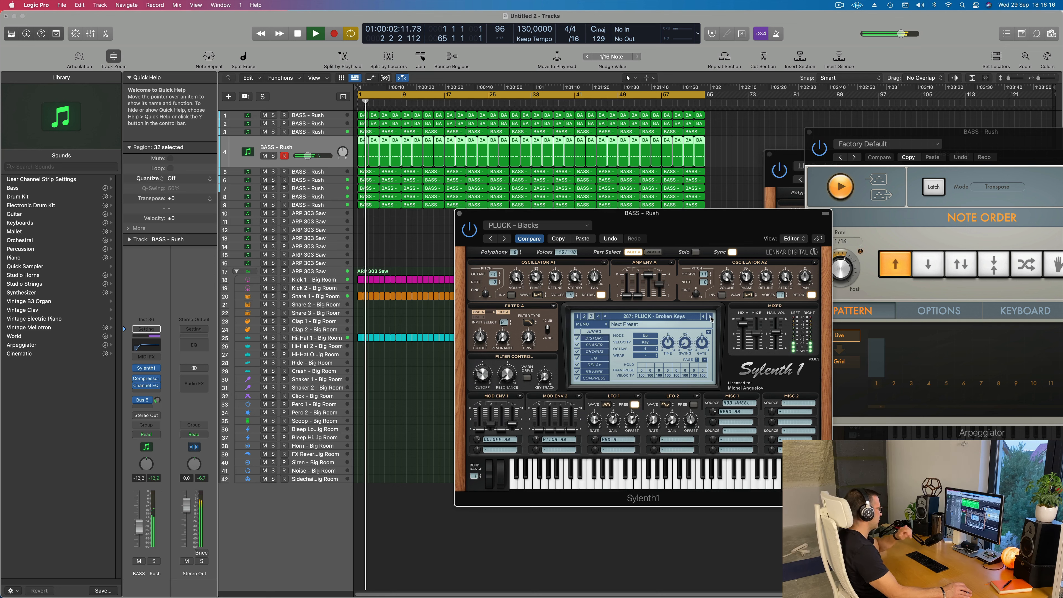
left_click(711, 317)
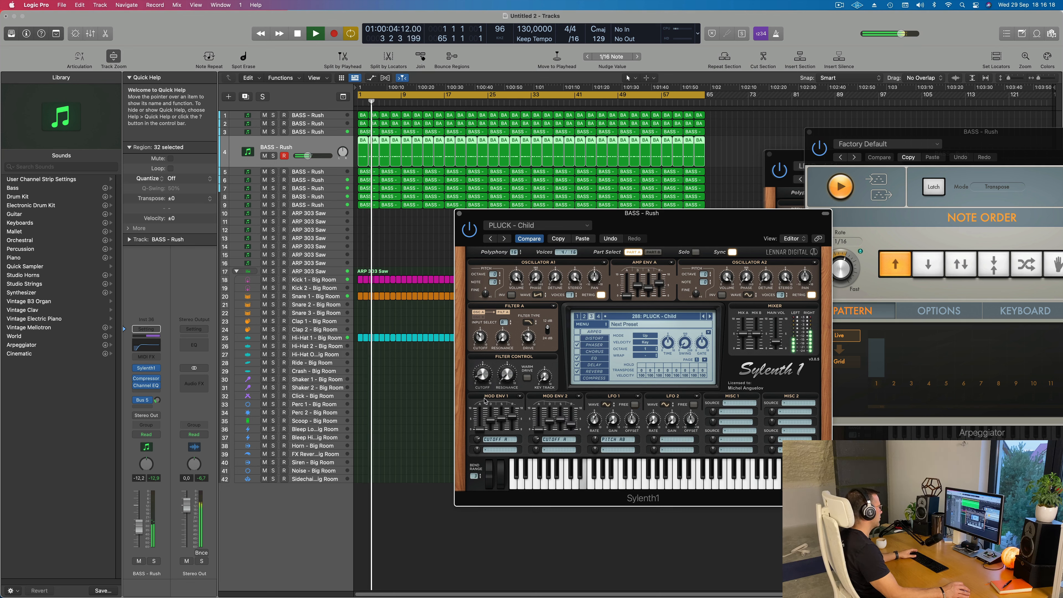
- Raise track 4's volume to −5.1 dB and audition its Sylenth1 presets from Child onward to PLUCK - Deja Vu
left_click_drag(139, 528, 141, 512)
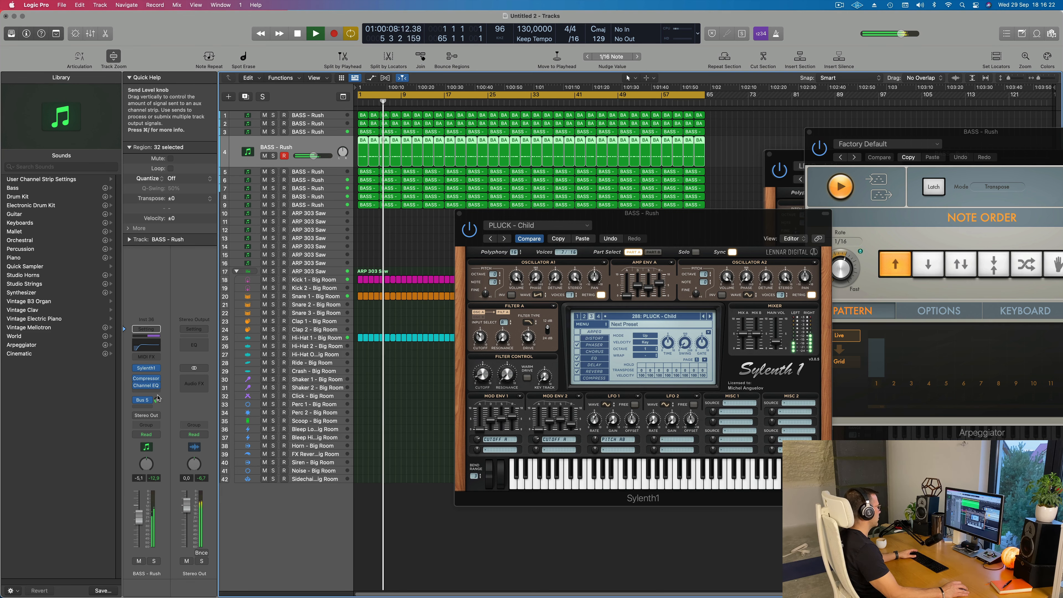
left_click(158, 398)
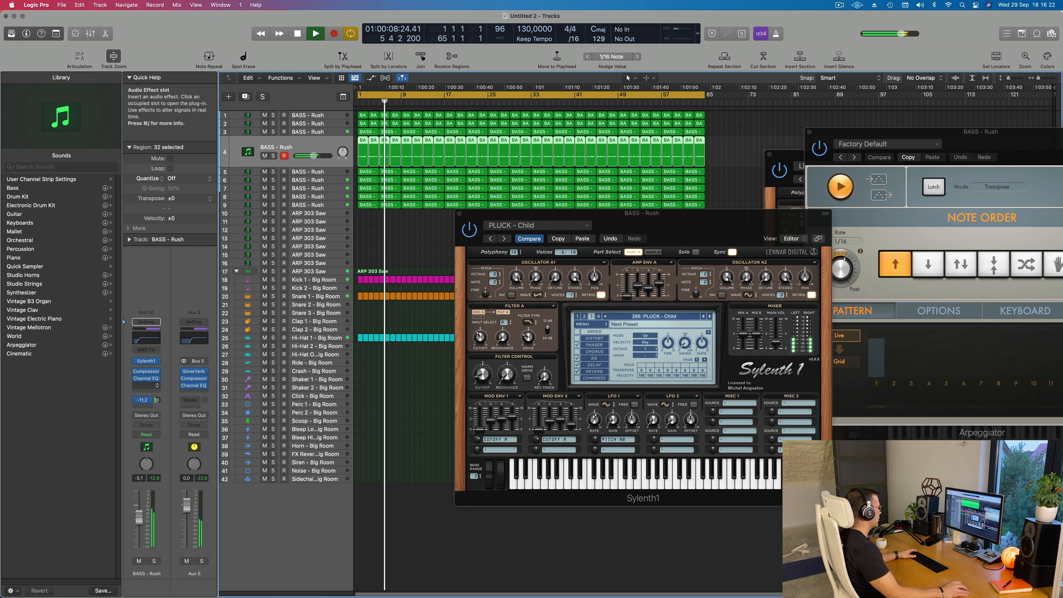
left_click(710, 319)
left_click(709, 319)
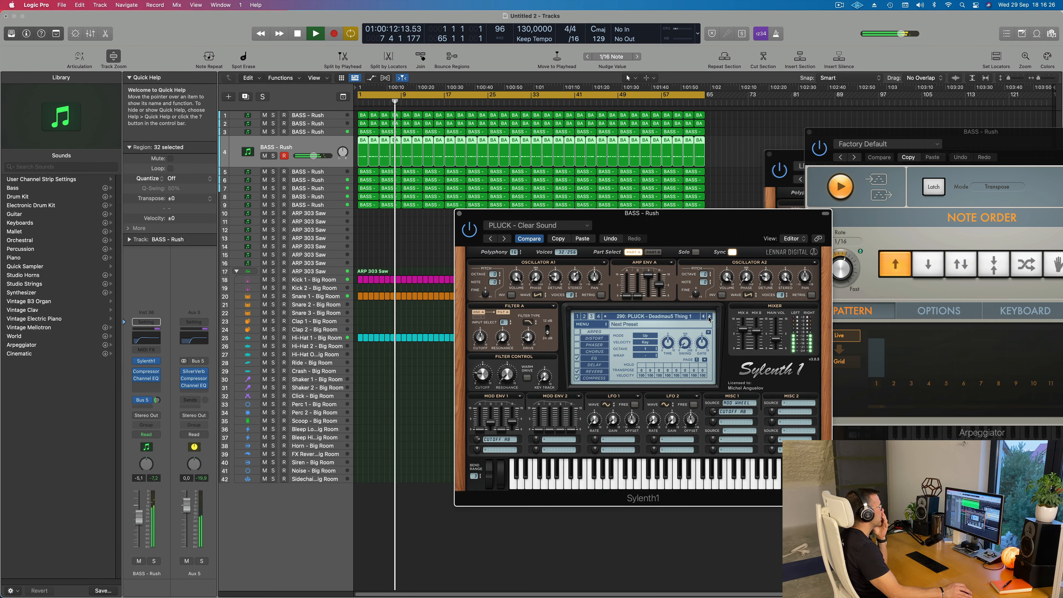
left_click(710, 319)
left_click(710, 319)
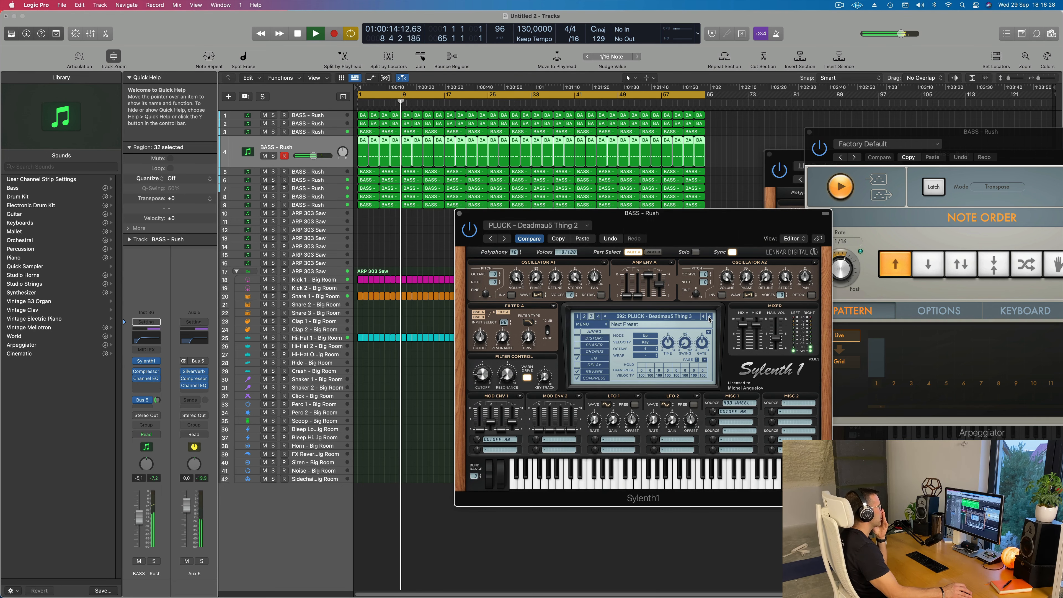
left_click(709, 319)
left_click(710, 319)
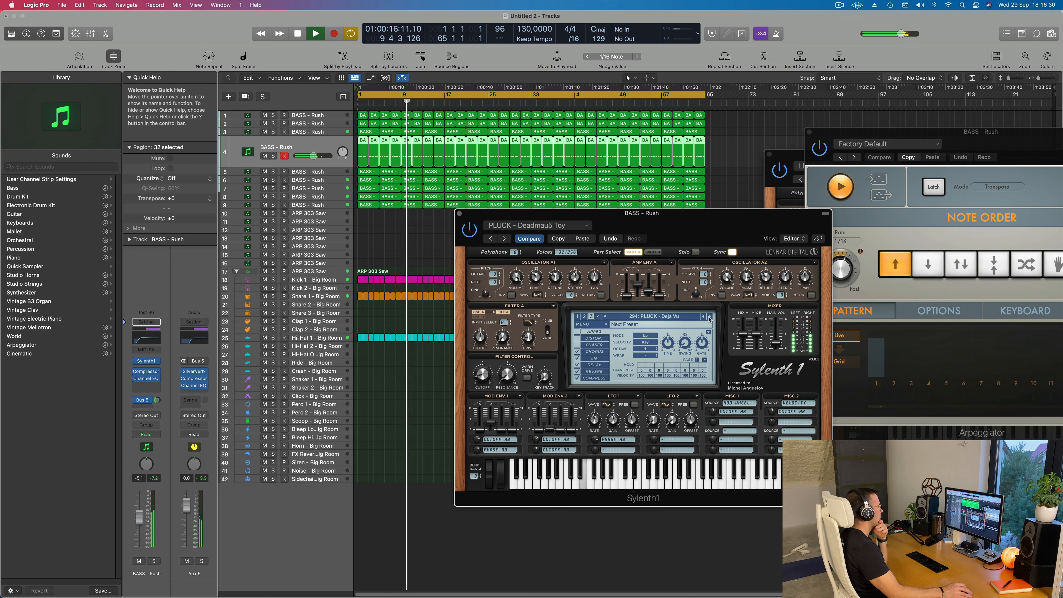
- Advance through the pluck presets to PLUCK - Hot and lower track 4's volume to −11.6 dB
left_click(709, 319)
left_click(709, 319)
left_click(710, 319)
left_click(709, 319)
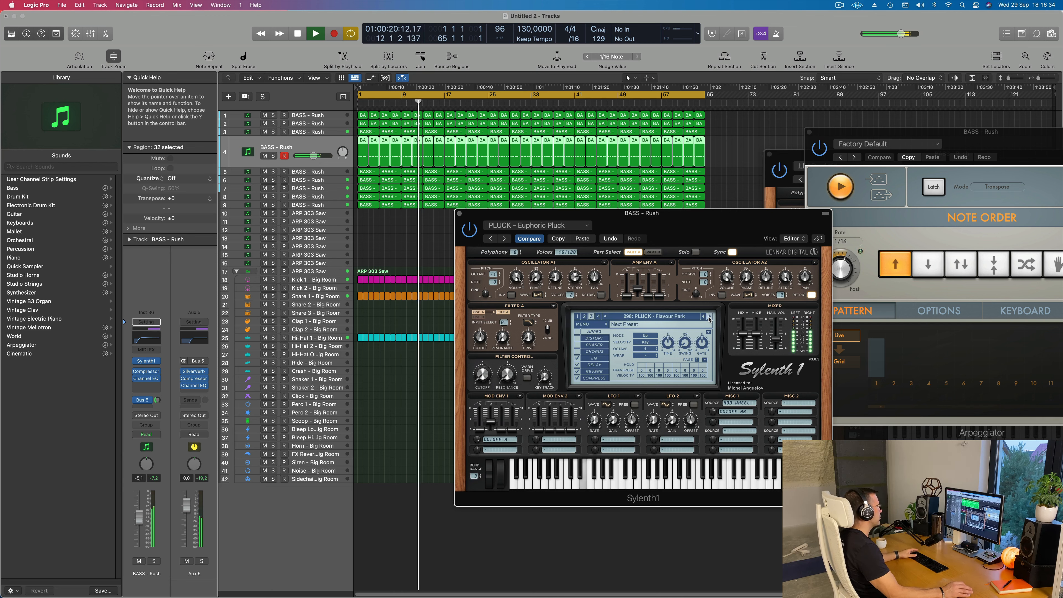
left_click(709, 318)
left_click(709, 319)
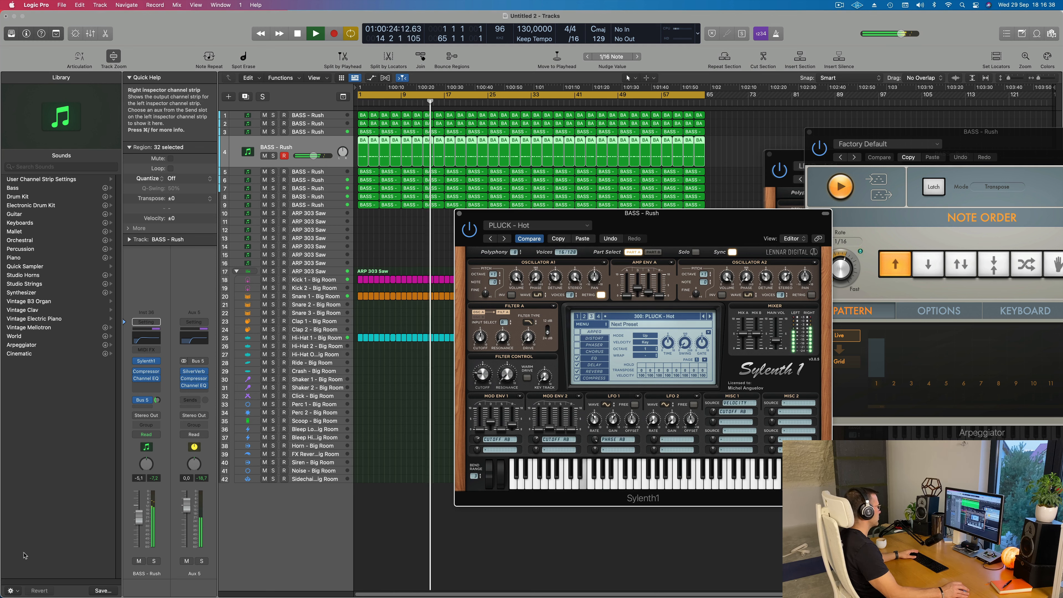
left_click_drag(138, 517, 138, 527)
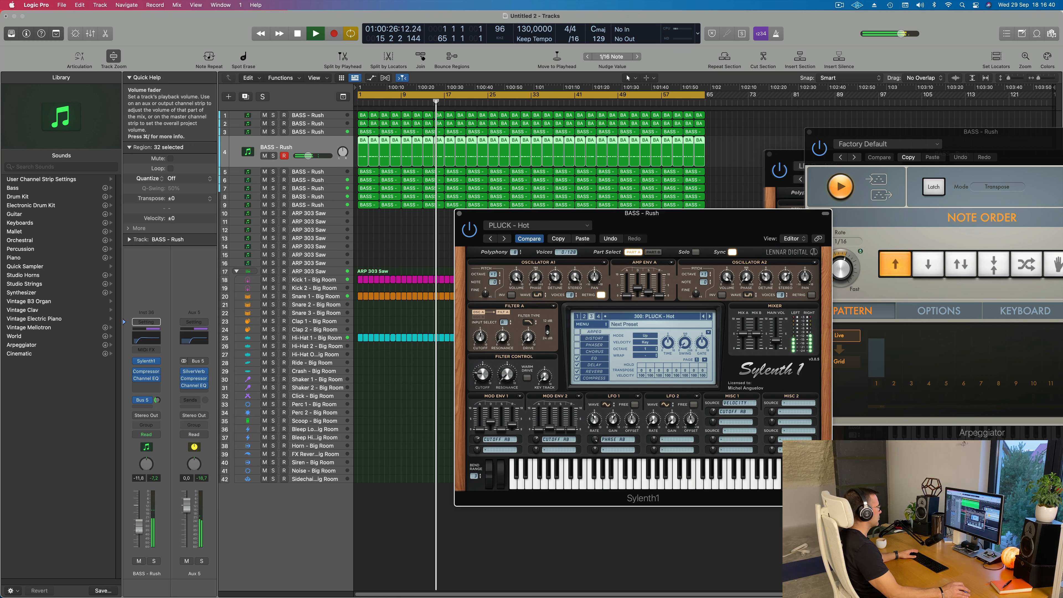
- Audition the presets from House Dreams to PLUCK - Little Pluck, with track 4's volume raised to −8.2 dB
left_click(710, 318)
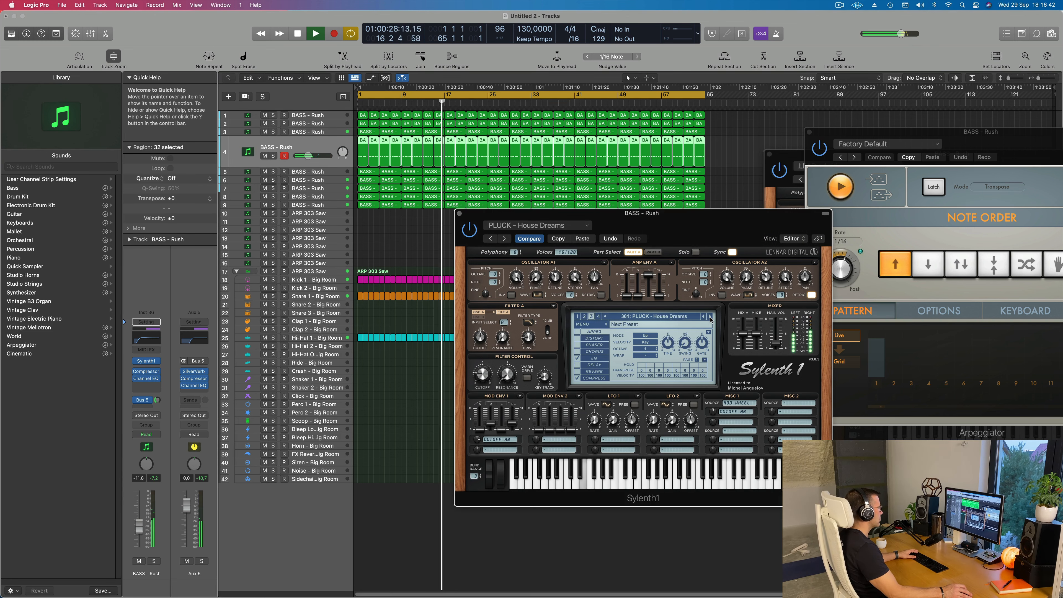
left_click(710, 318)
left_click(711, 318)
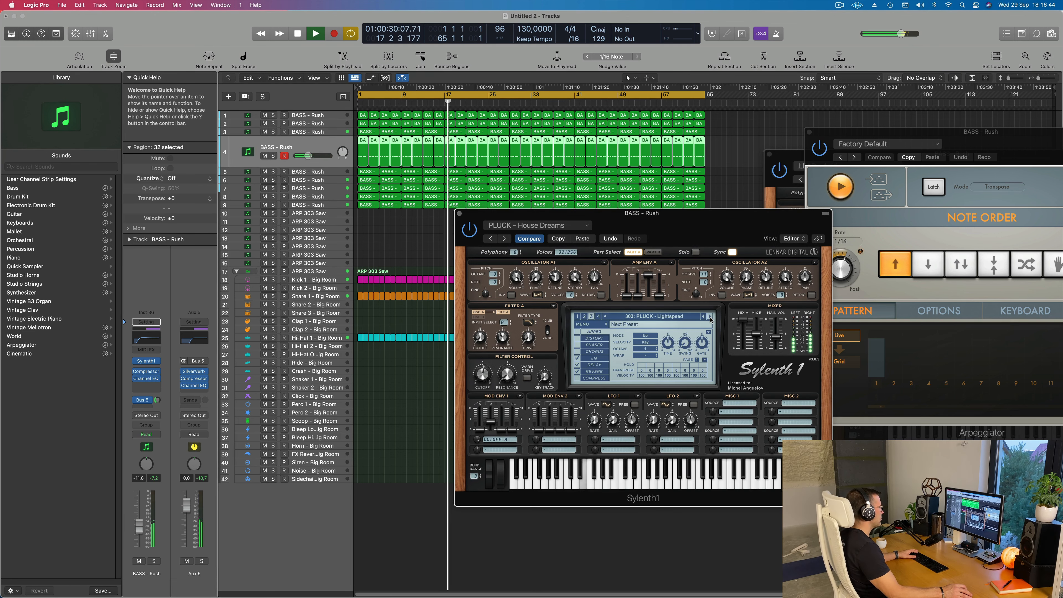
left_click_drag(139, 526, 139, 522)
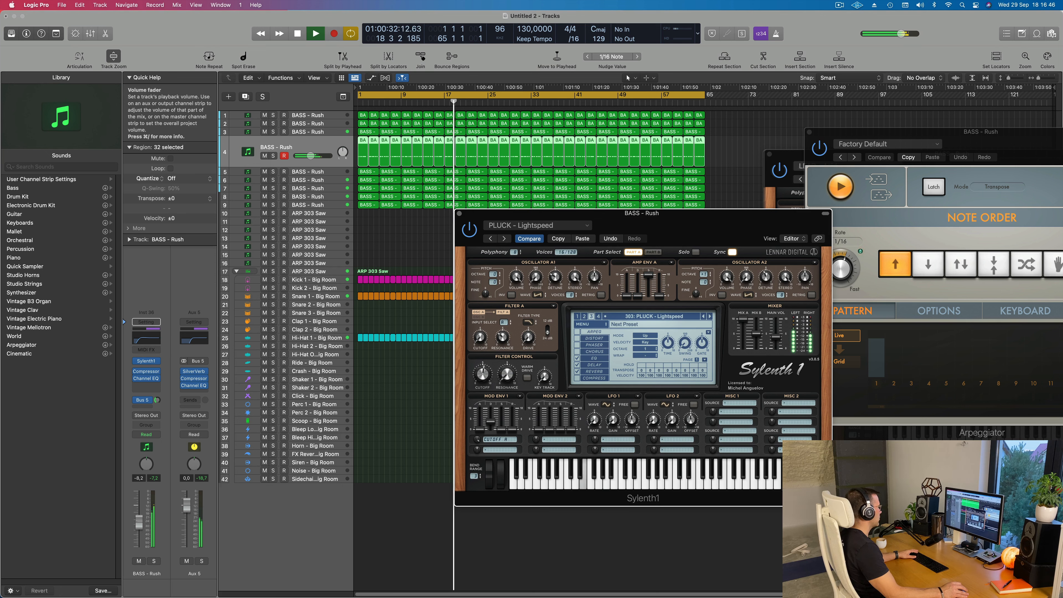
left_click(711, 318)
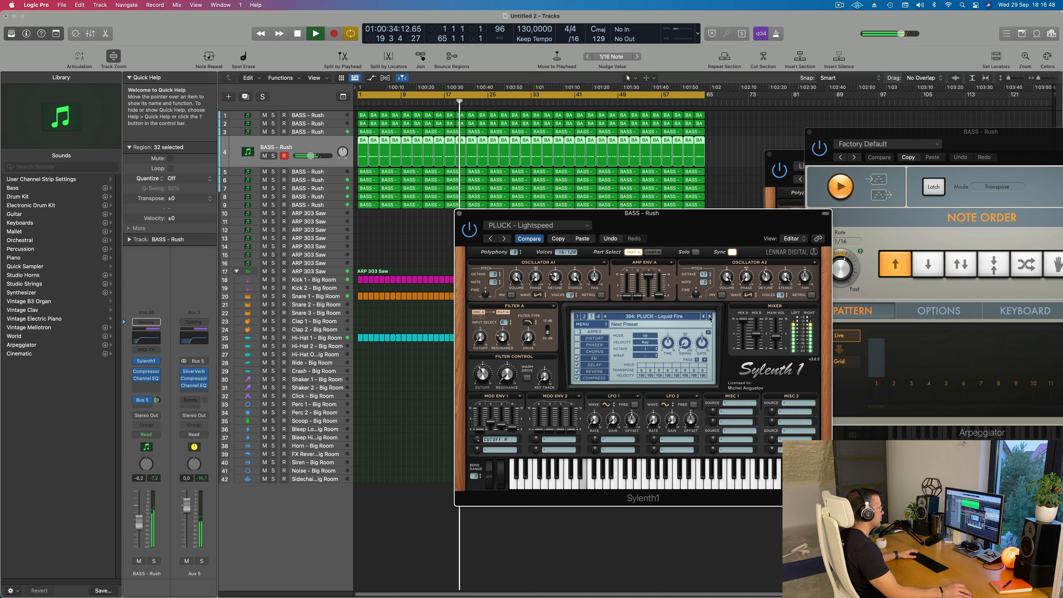
left_click(710, 317)
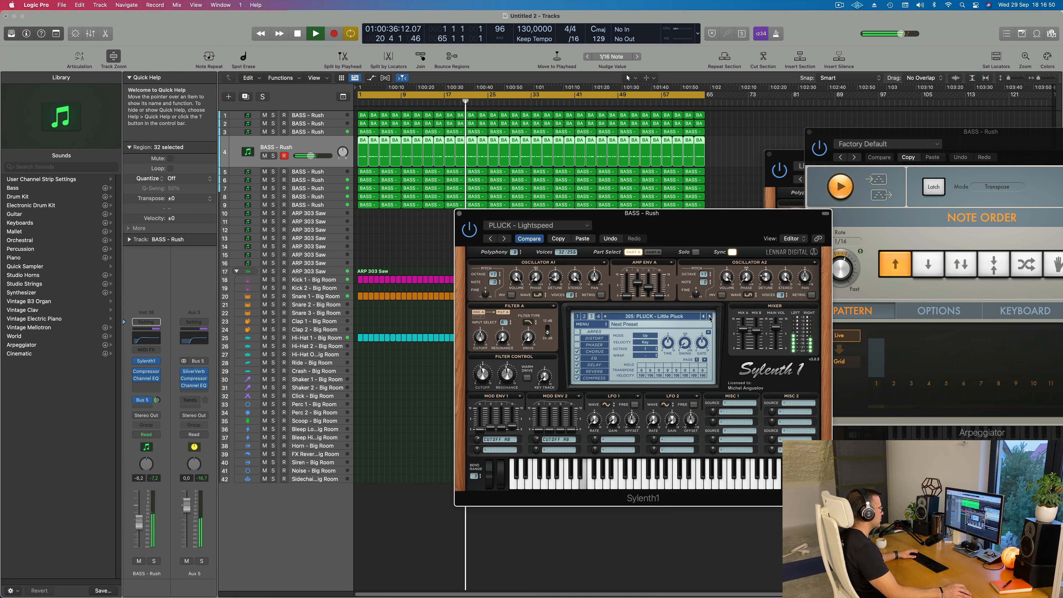
- Lower track 4's volume to −12.2 dB and compare the Little Pluck sound in and out of solo
left_click_drag(139, 522, 138, 525)
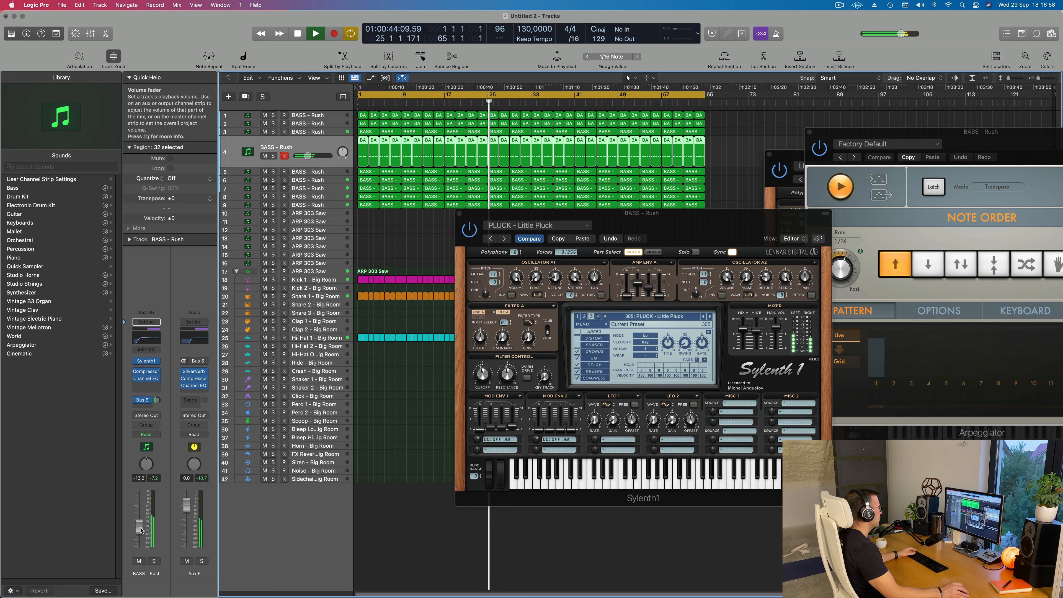
left_click(154, 561)
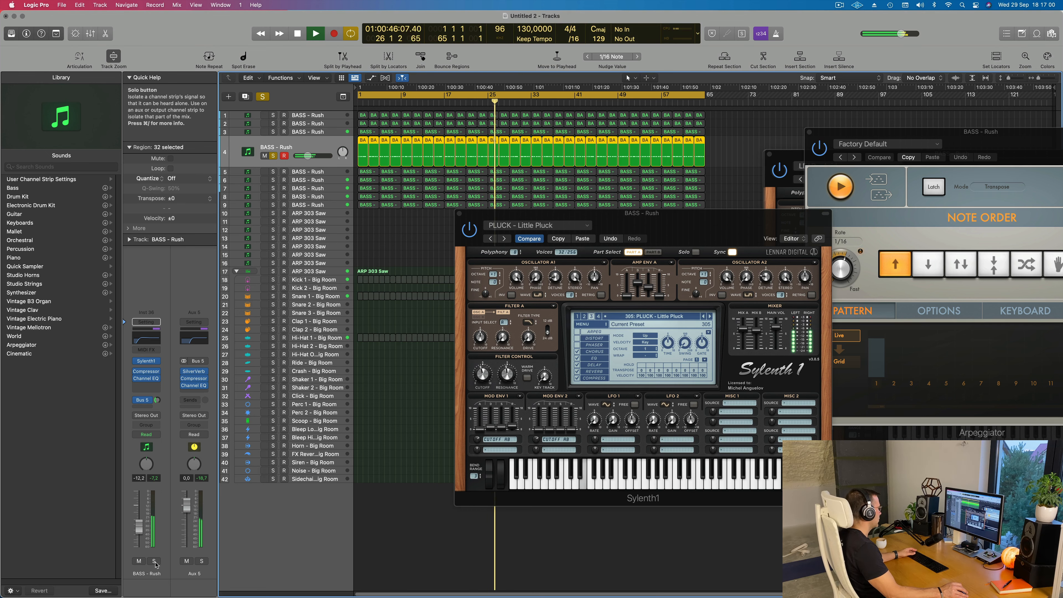
left_click(154, 562)
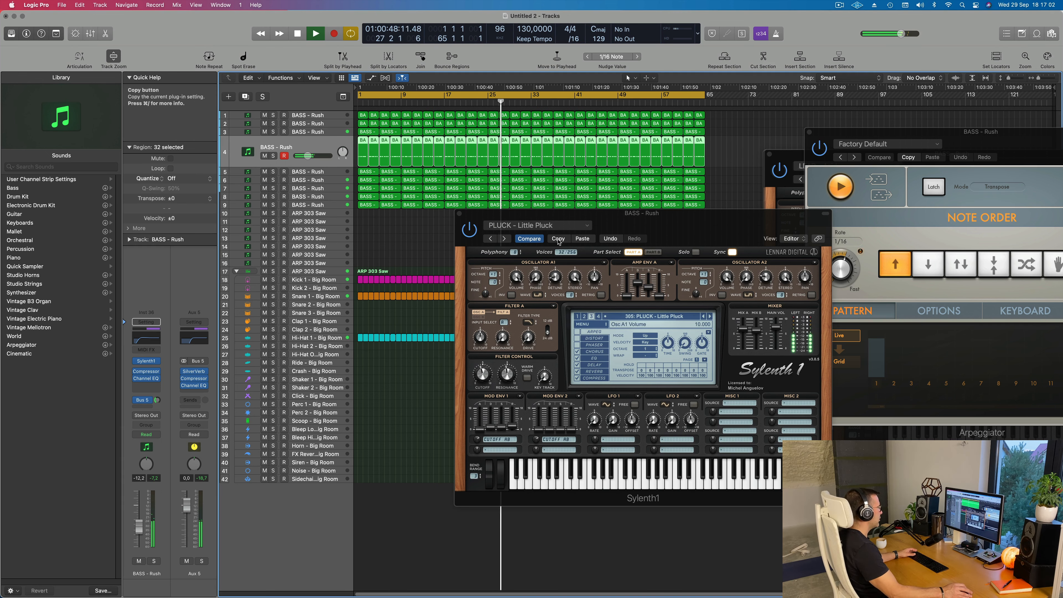
- Advance the Sylenth1 preset to PLUCK - Nexus Pluck and raise track 4's volume to −9.0 dB
left_click(709, 317)
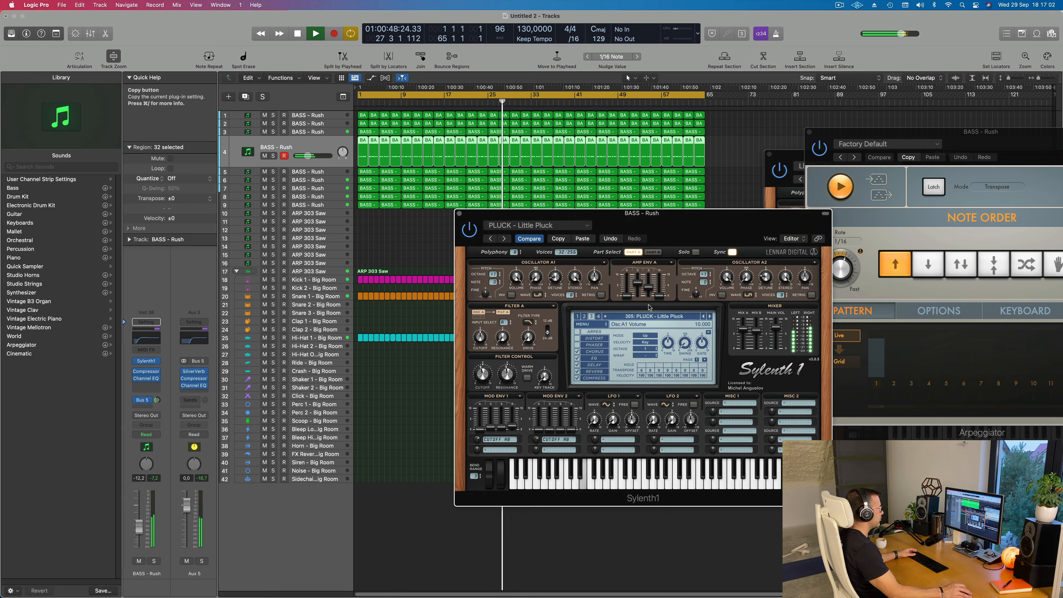
left_click(710, 317)
left_click_drag(139, 527, 139, 524)
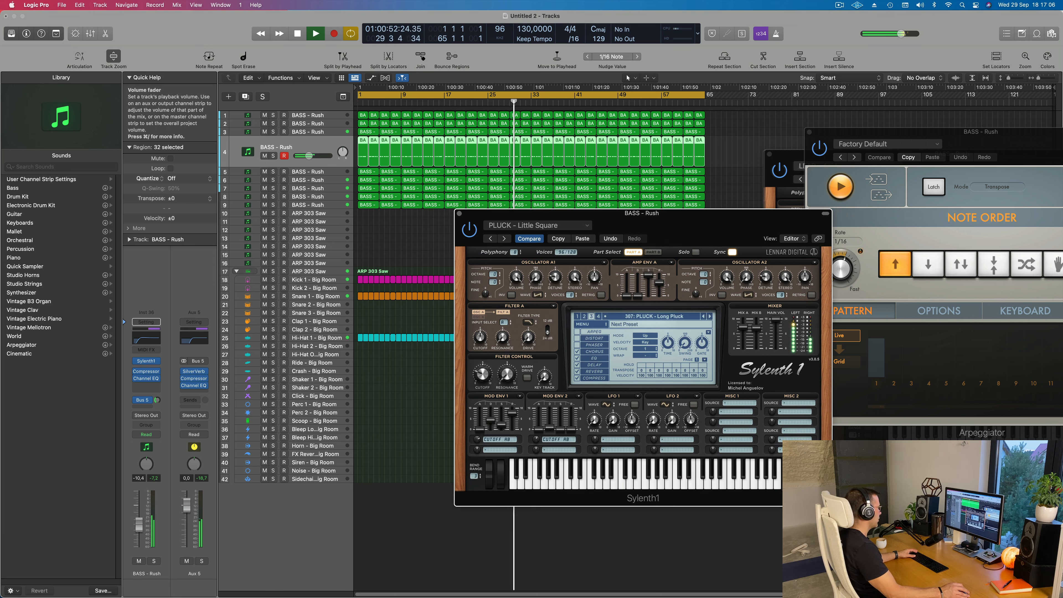
left_click(709, 317)
left_click(709, 317)
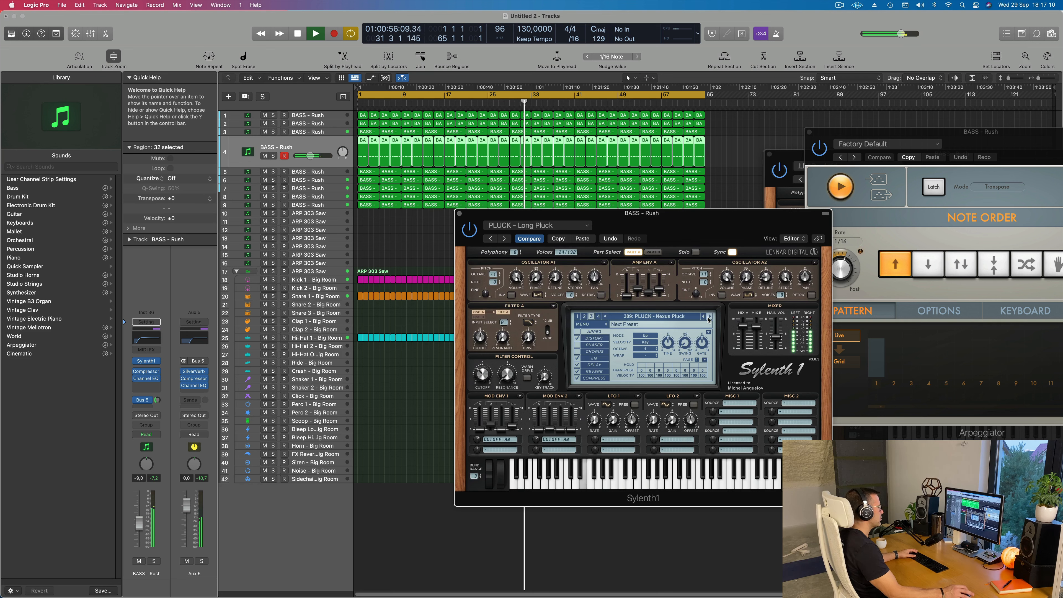
- Audition the Play And Win presets in order, from PLUCK - Play And Win Chords to Play And Win Stuff 6
left_click(709, 317)
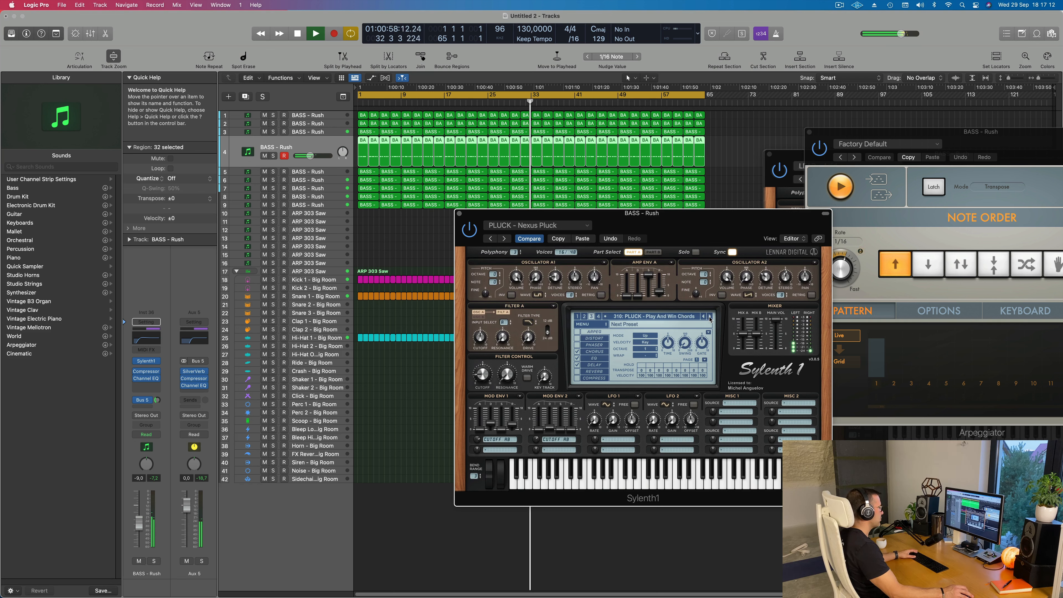
left_click(709, 317)
left_click(709, 317)
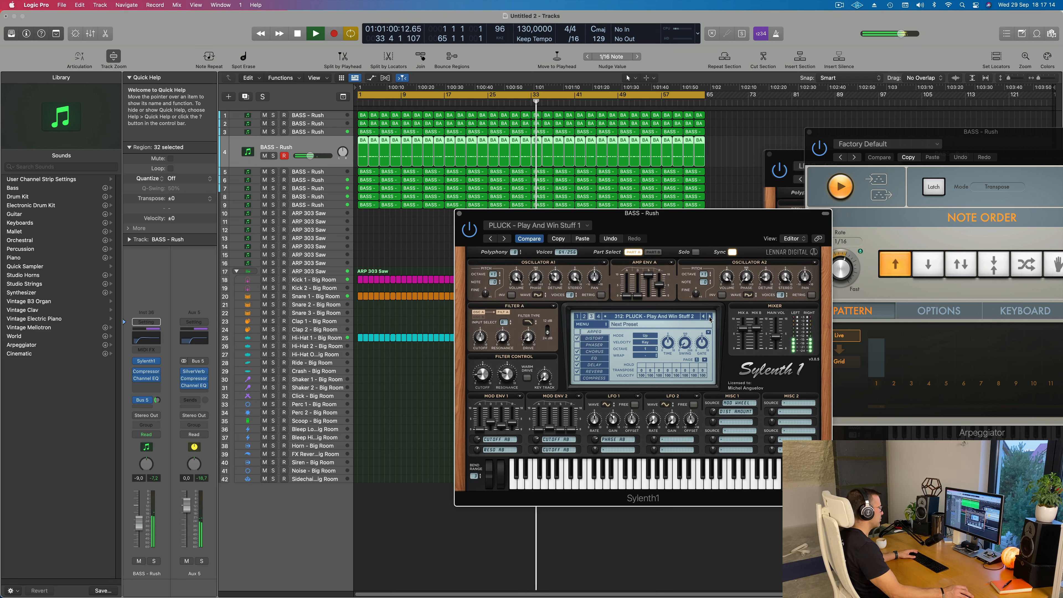
left_click(709, 317)
left_click(709, 317)
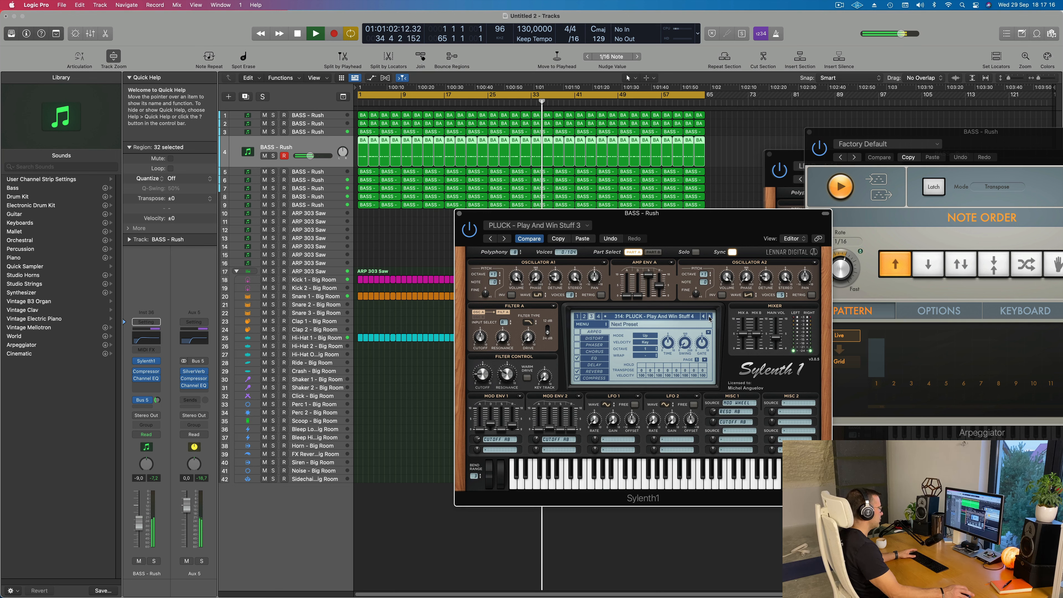
left_click(710, 317)
left_click(709, 318)
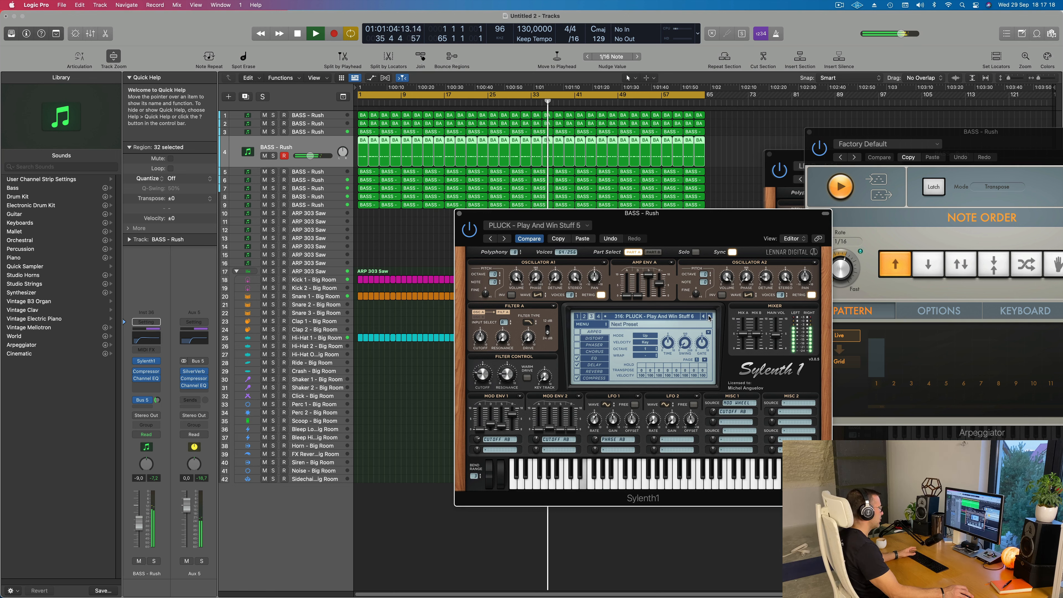
- Continue through the Pluck Thing, Plucker Thing and Plucky Thing presets to PLUCK - Progressive Pluck 1
left_click(709, 317)
left_click(709, 317)
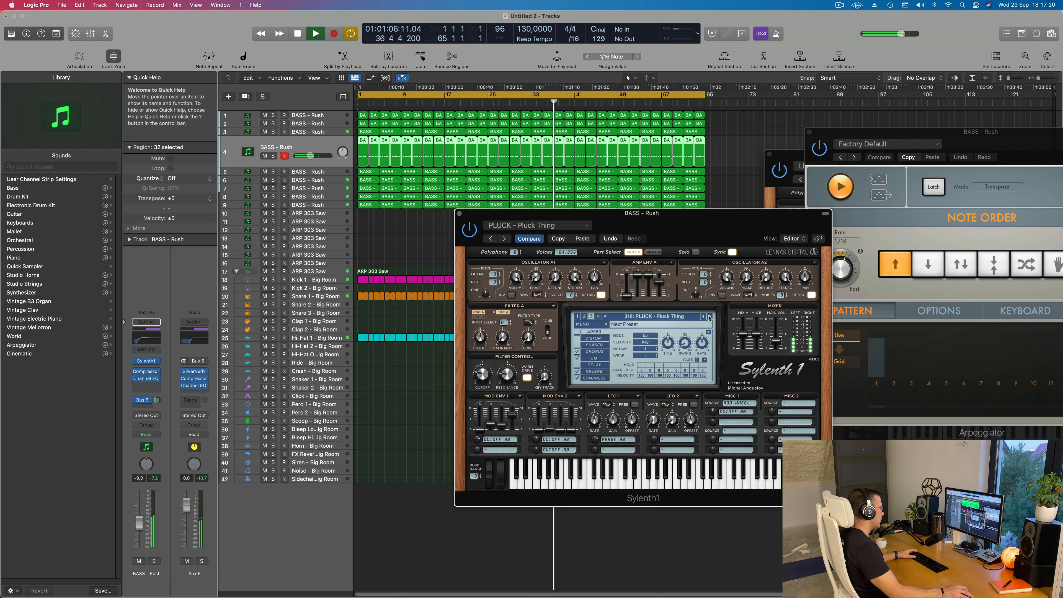
left_click(709, 317)
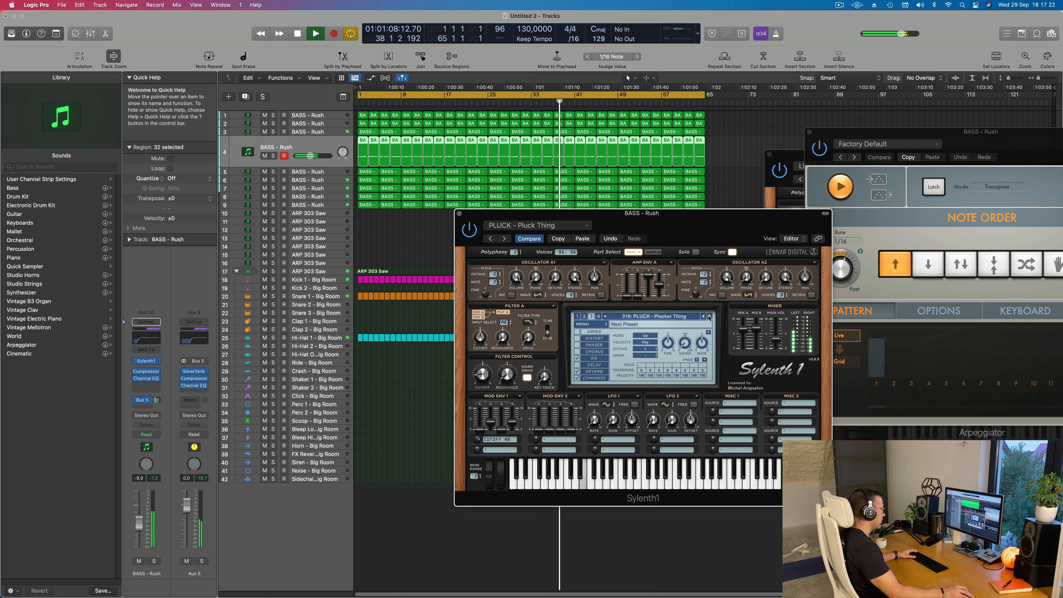
left_click(710, 317)
left_click(709, 317)
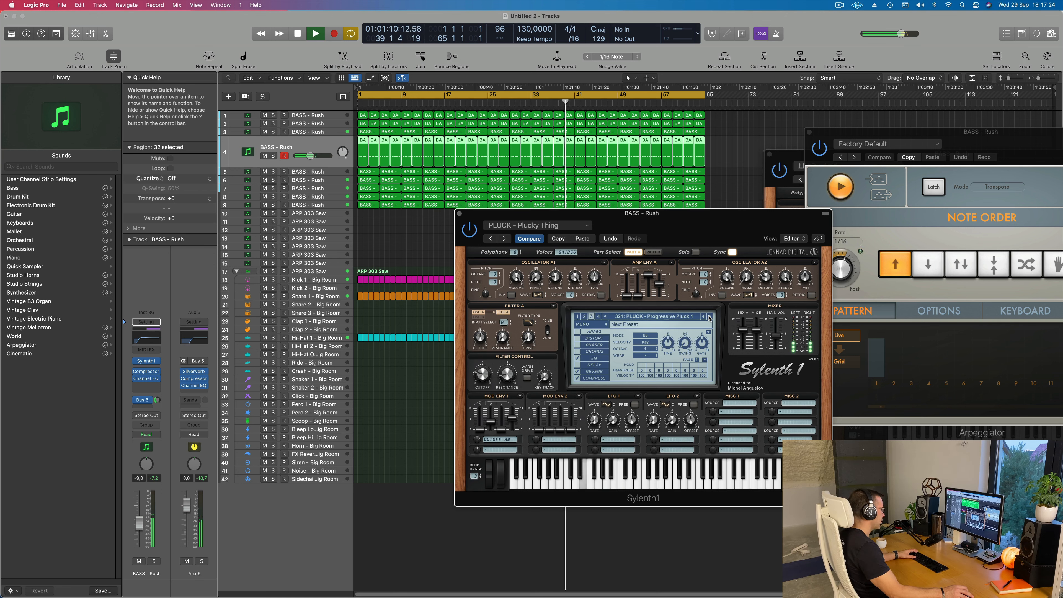
- Continue auditioning the Sylenth1 presets from PLUCK - Progressive Pluck 2 through Saw Pluck and Square Prog Pluck to PLUCK - Square
left_click(709, 317)
left_click(709, 317)
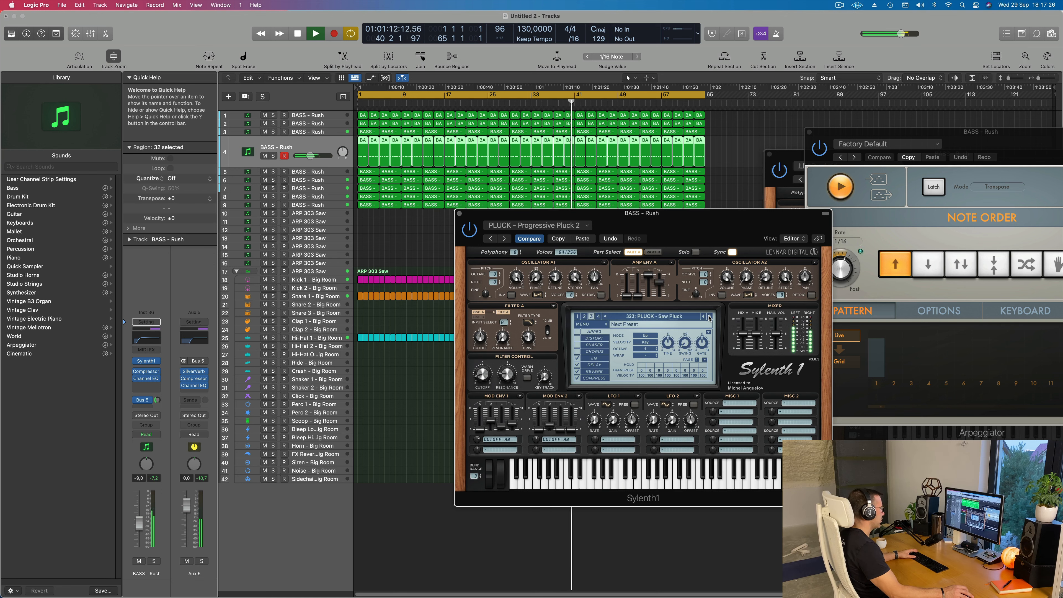
left_click(709, 317)
left_click(709, 317)
left_click(709, 317)
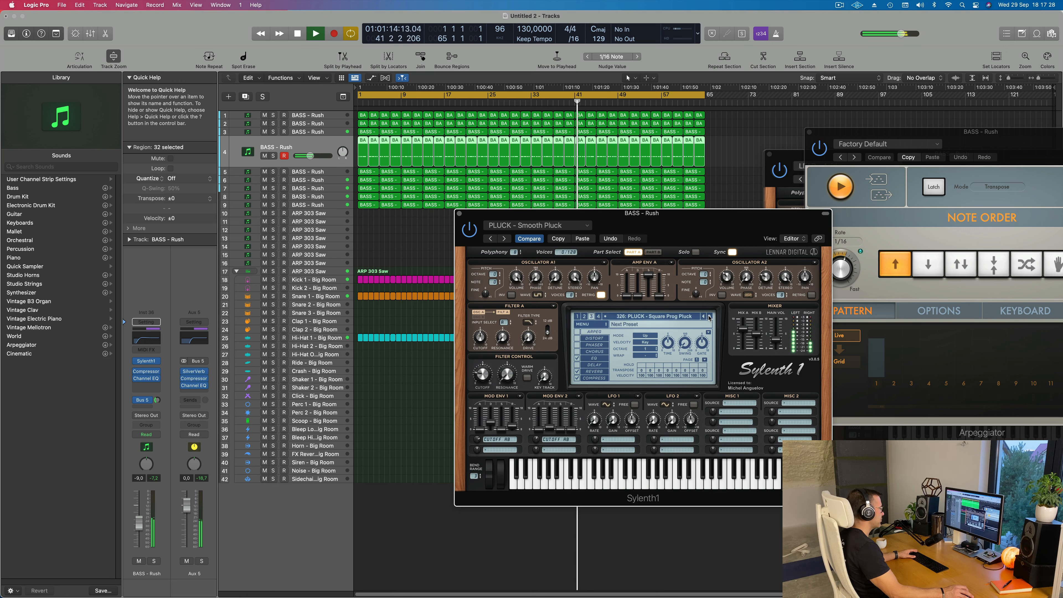
left_click(709, 317)
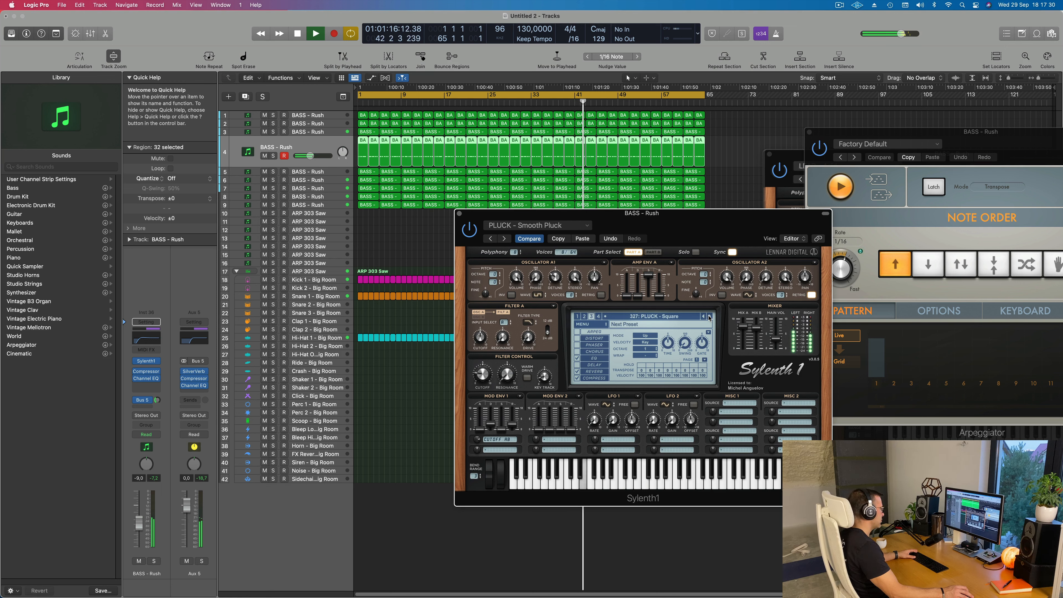
- Audition the following presets through PLUCK - Toys and PLUCK - Trance Keys to PLUCK - Trance Pluck 2
left_click(709, 317)
left_click(709, 317)
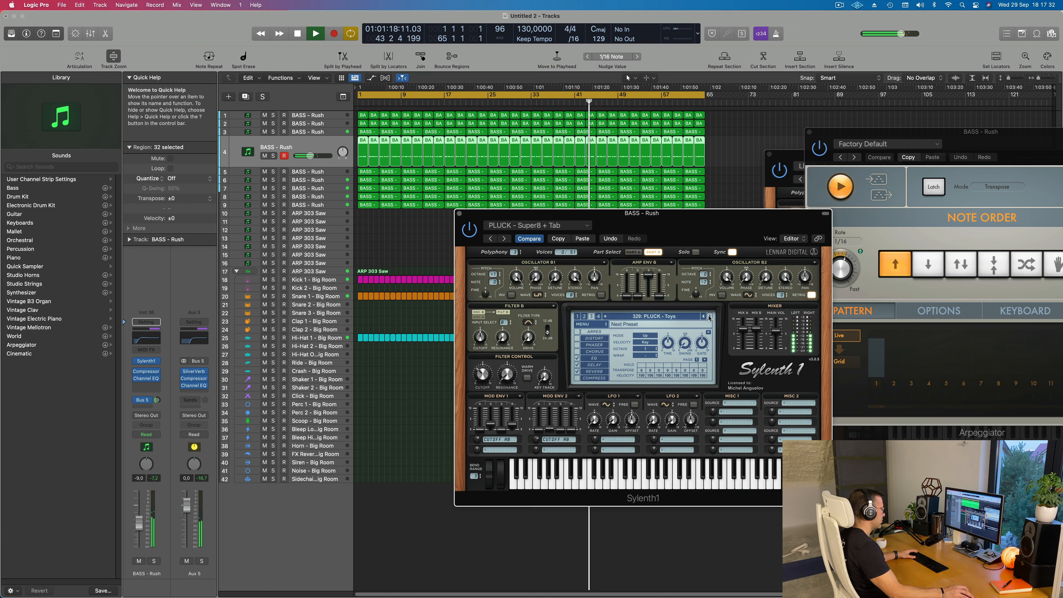
left_click(709, 317)
left_click(709, 317)
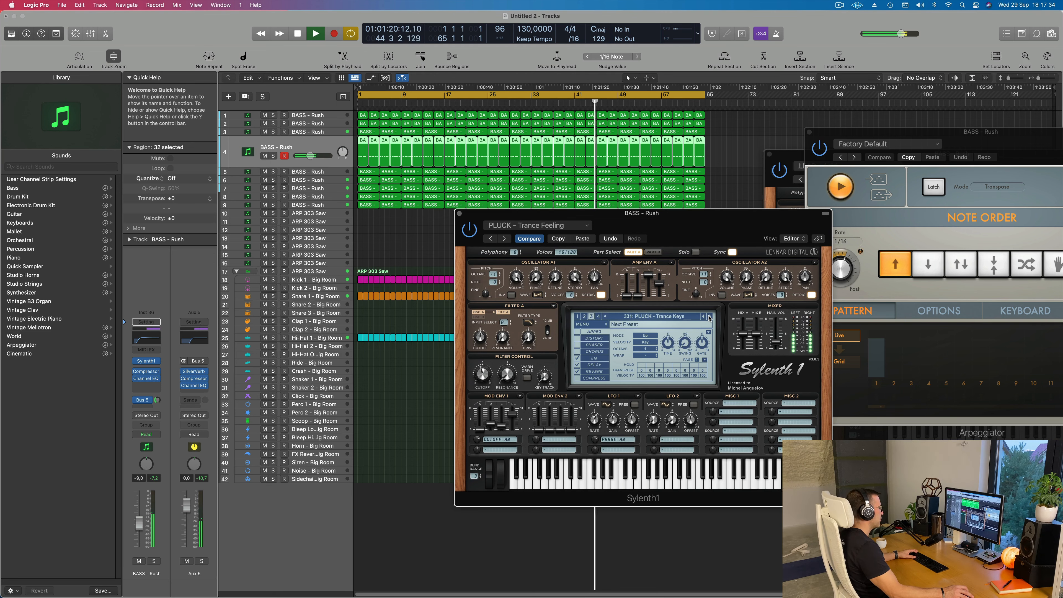
left_click(709, 317)
left_click(709, 317)
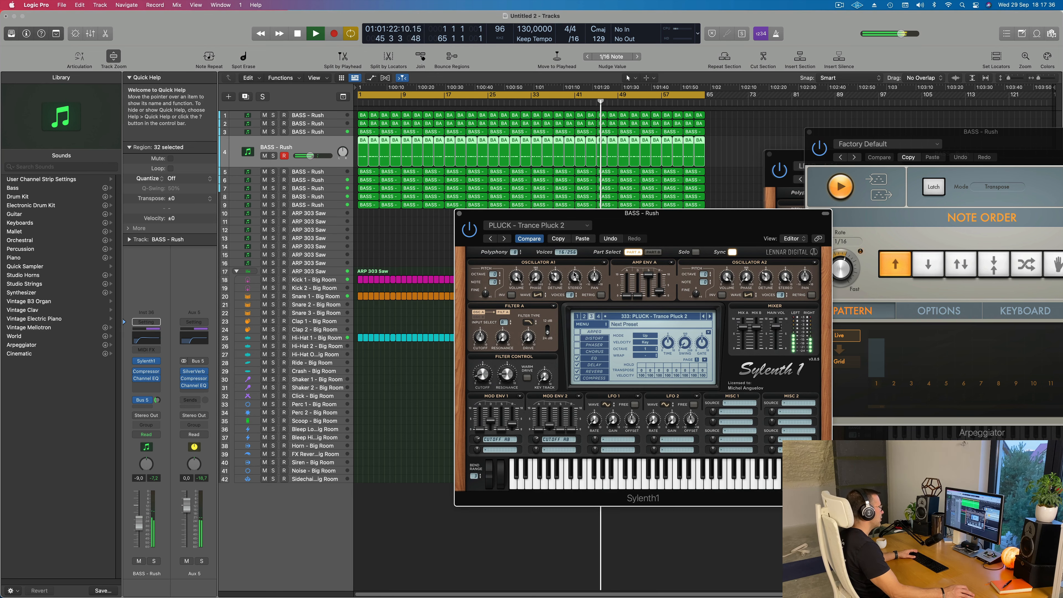
- Paste the copied Little Pluck settings back into Sylenth1 and lower track 4's volume to −13.2 dB
left_click(582, 239)
left_click_drag(736, 224, 573, 201)
key("space")
key("space")
left_click(296, 191)
left_click_drag(309, 155, 307, 156)
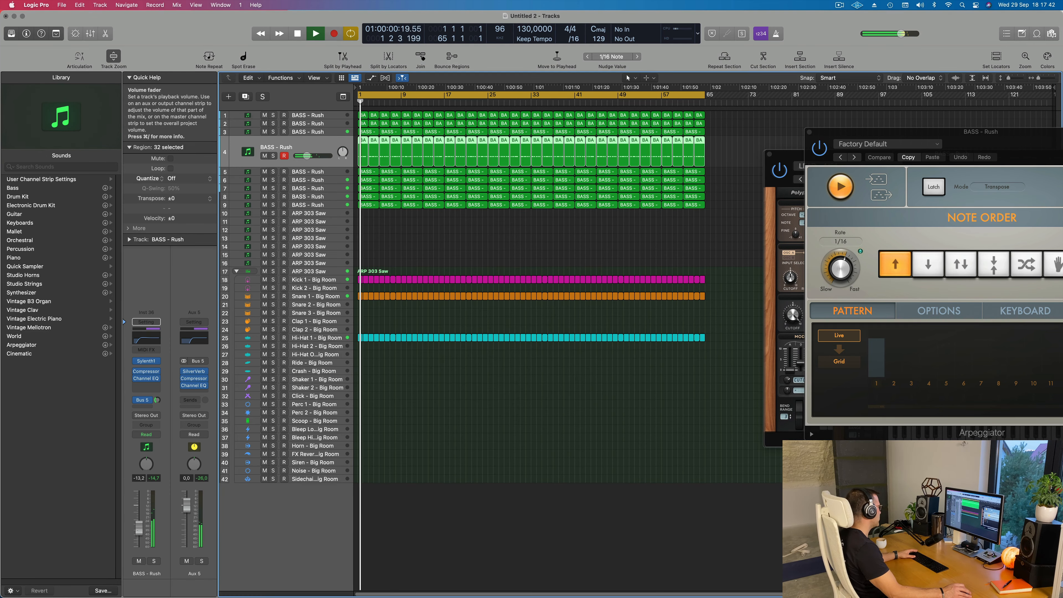
- Set the Little Pluck filter control cutoff to 3.574 in track 4's Sylenth1 and raise the track's volume to −12.4 dB
left_click(147, 361)
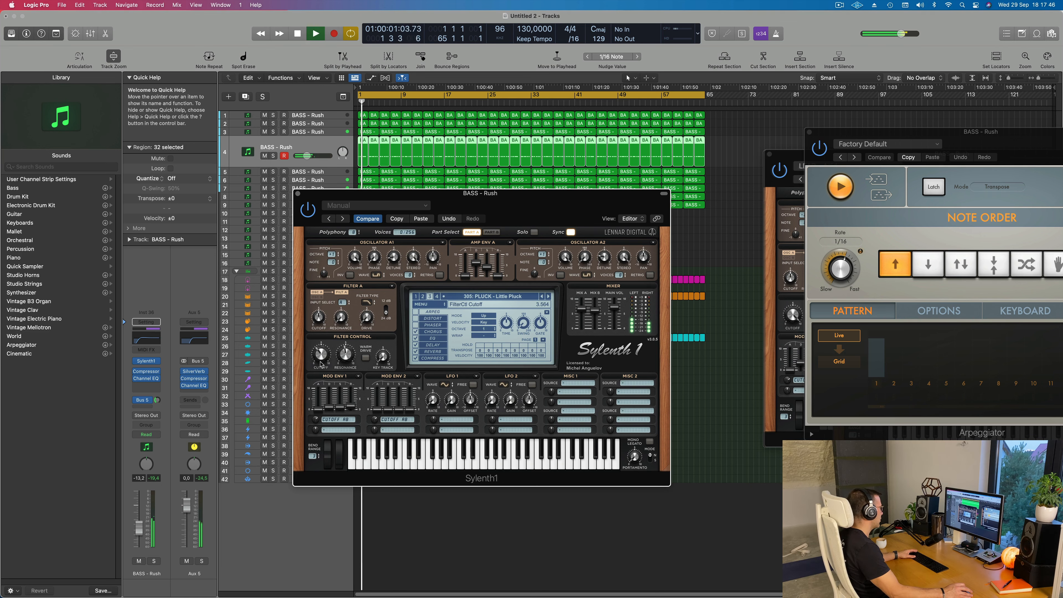
key("space")
key("space")
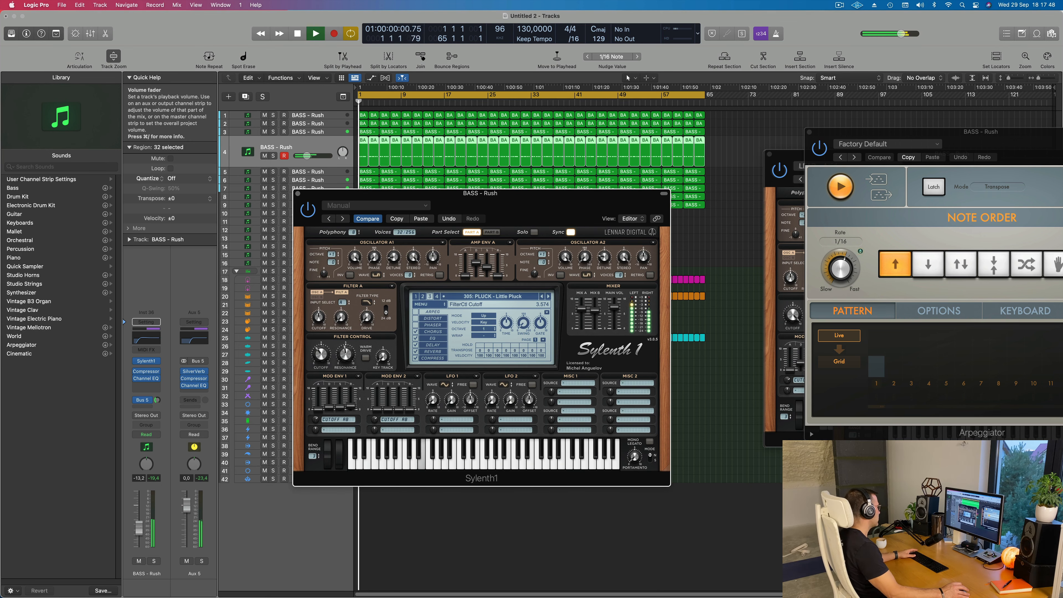
left_click_drag(294, 193, 240, 301)
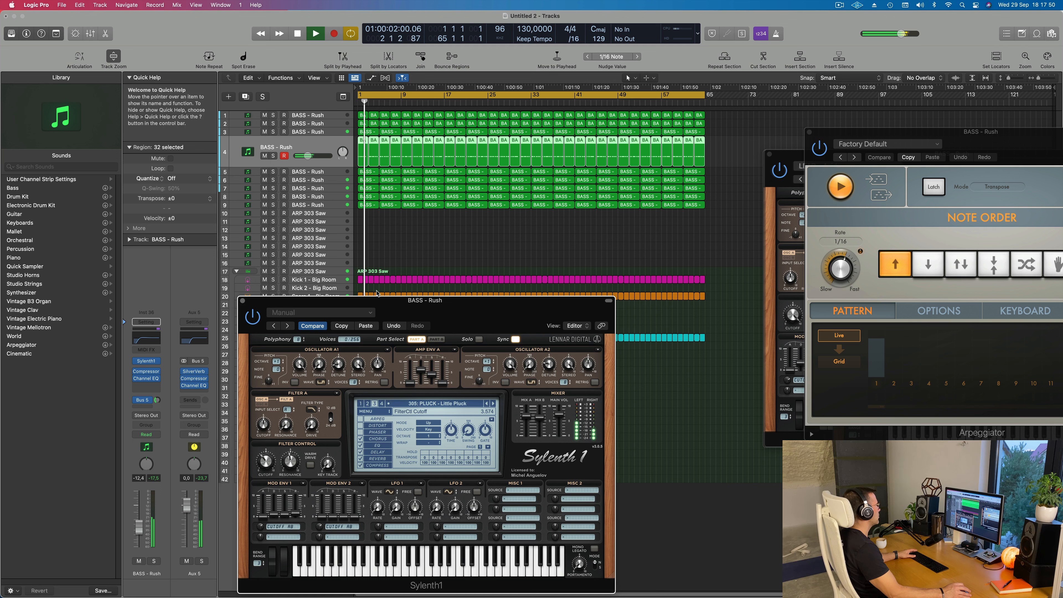
left_click(242, 301)
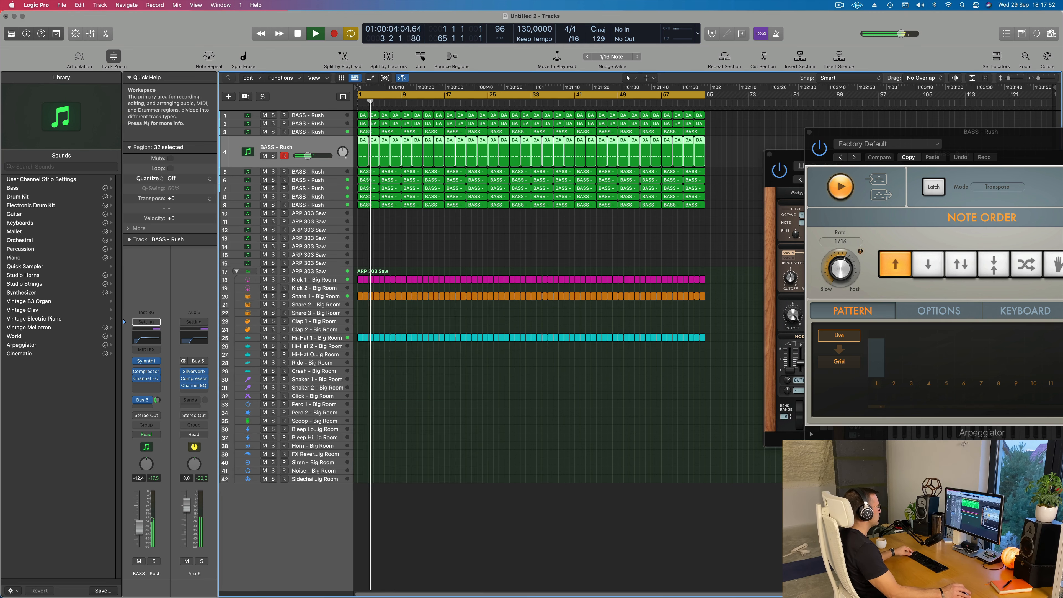
- Replay the arrangement from the start, set track 4's volume to −13.2 dB and deselect its regions
scroll(428, 444, "right", 5)
scroll(428, 444, "left", 4)
key("space")
key("space")
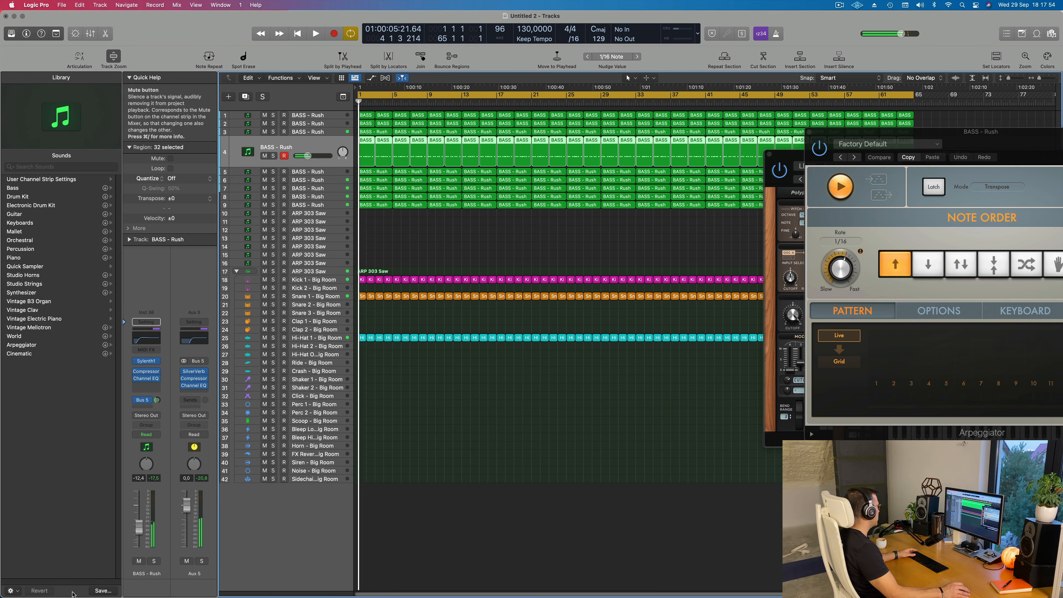
left_click_drag(139, 527, 138, 530)
scroll(444, 444, "left", 2)
left_click(476, 236)
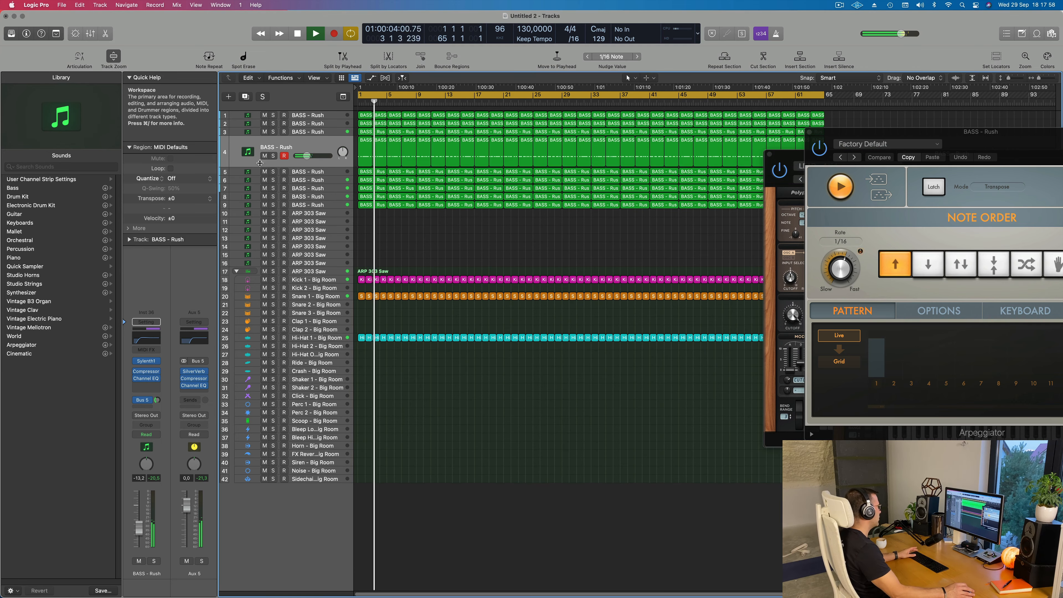
- Bring track 5 back in during playback, raising its volume to −13.4 dB and soloing it
left_click(333, 173)
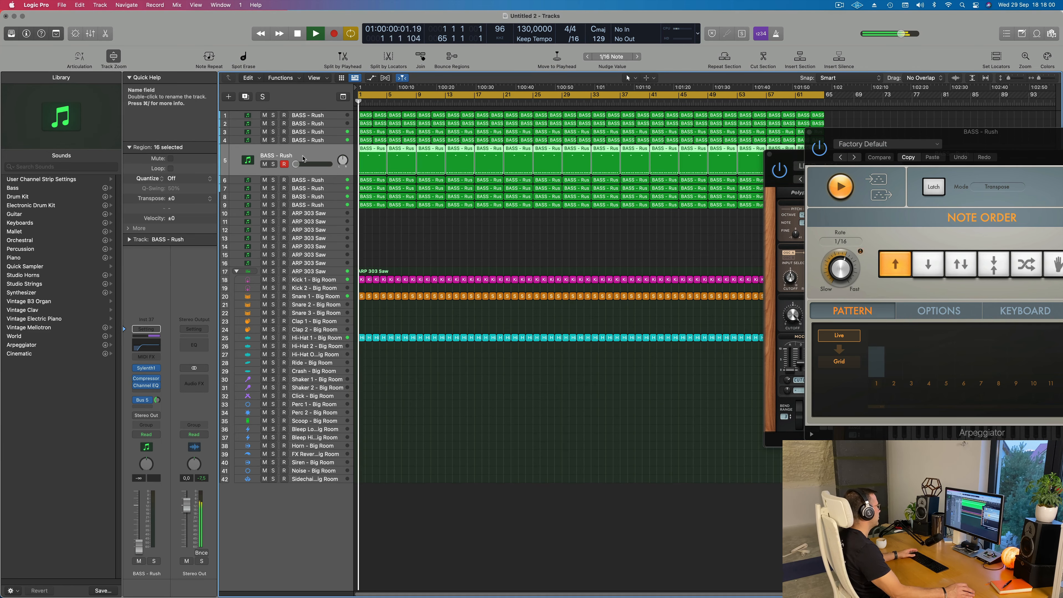
key("space")
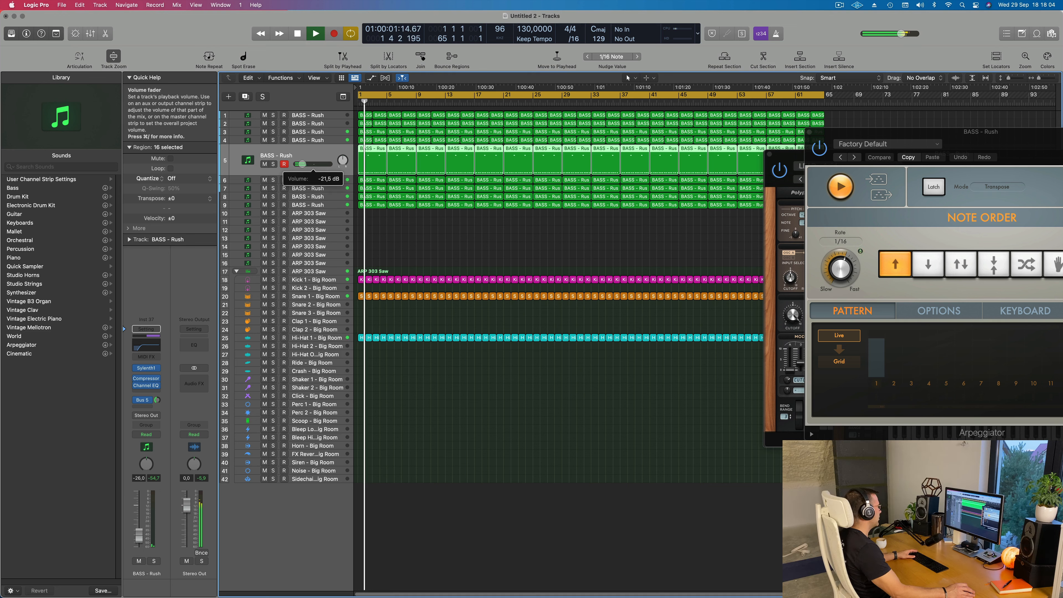
left_click(273, 164)
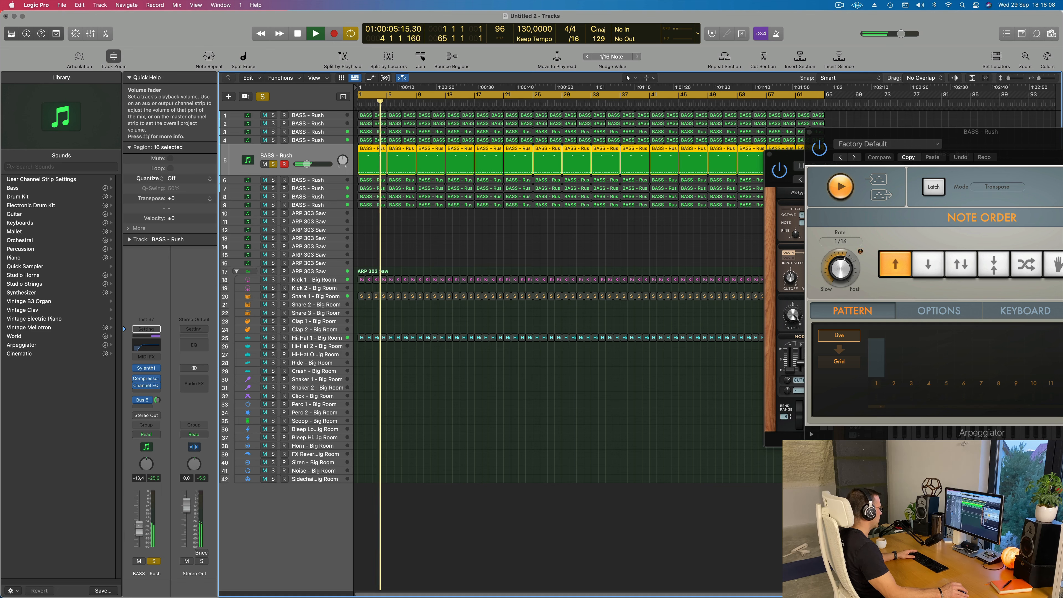
- Raise track 5's volume to −10.2 dB, replay it from the start and take it out of solo
left_click_drag(138, 527, 138, 524)
key("space")
key("space")
left_click(153, 560)
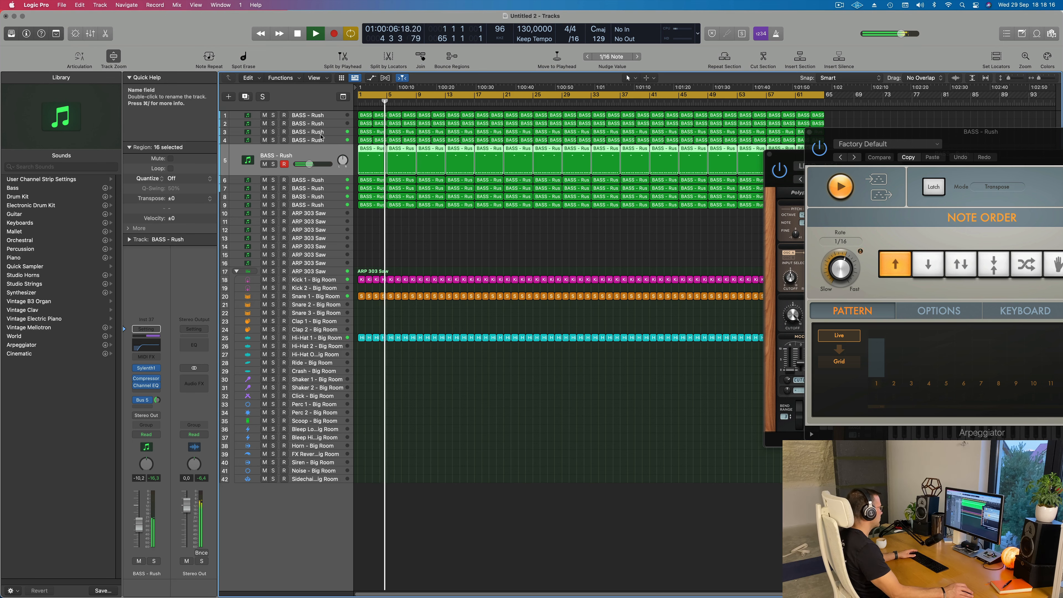
- Move track 5 to the top of the track list, pull its volume down to −∞ and replay the arrangement
left_click_drag(326, 158, 329, 106)
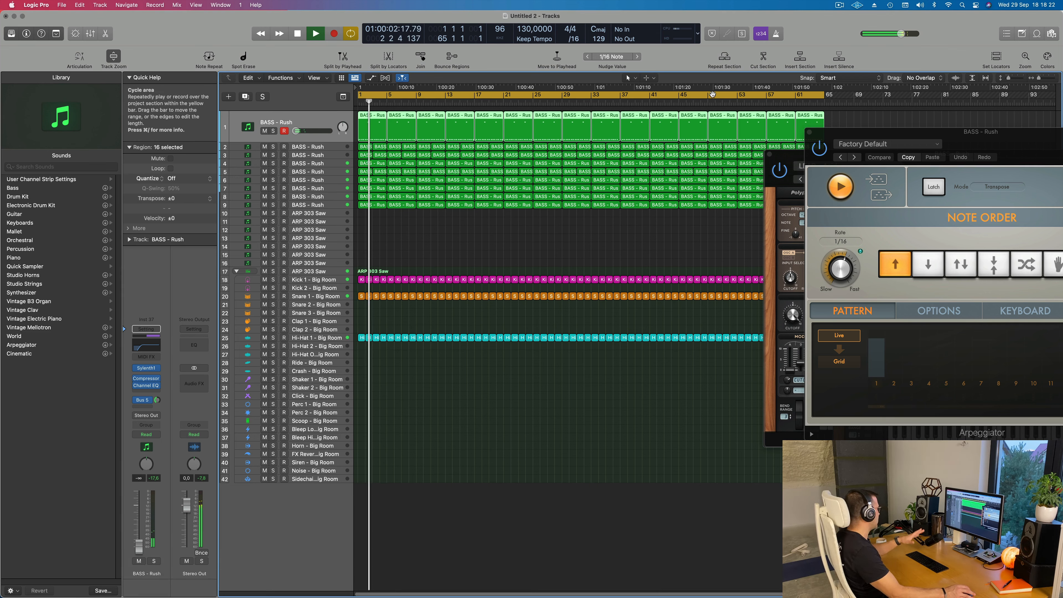
left_click(420, 263)
key("space")
key("space")
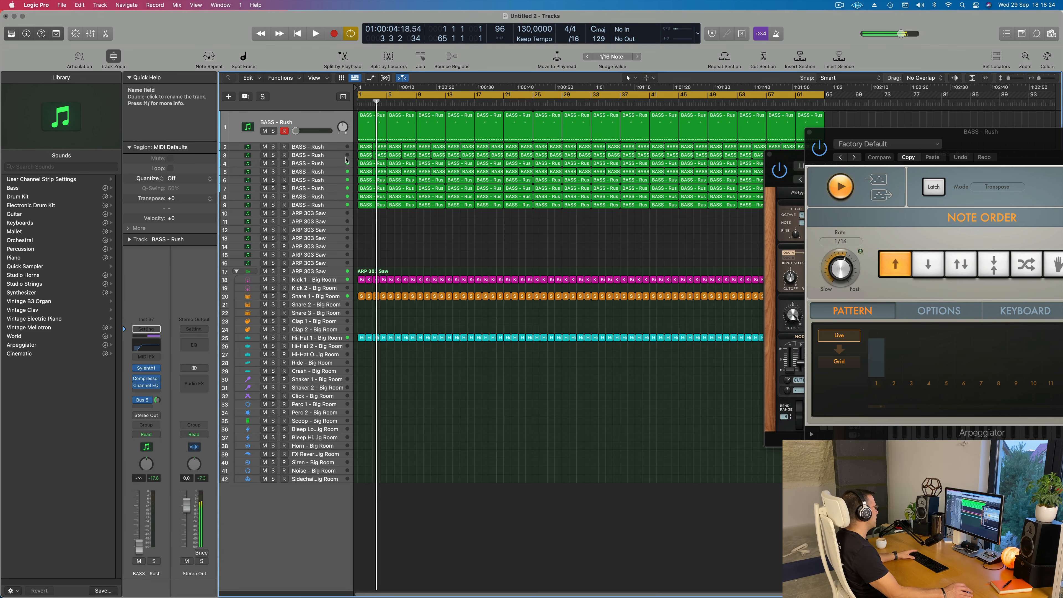
- Compare track 2 in and out of solo during playback, and select track 4
left_click(332, 149)
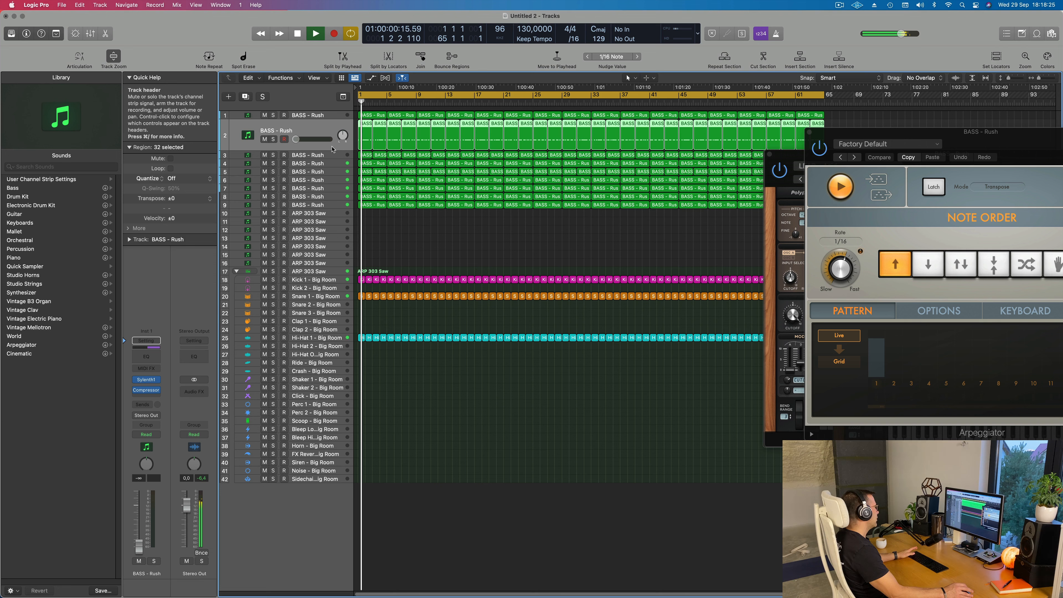
left_click(272, 140)
left_click(272, 141)
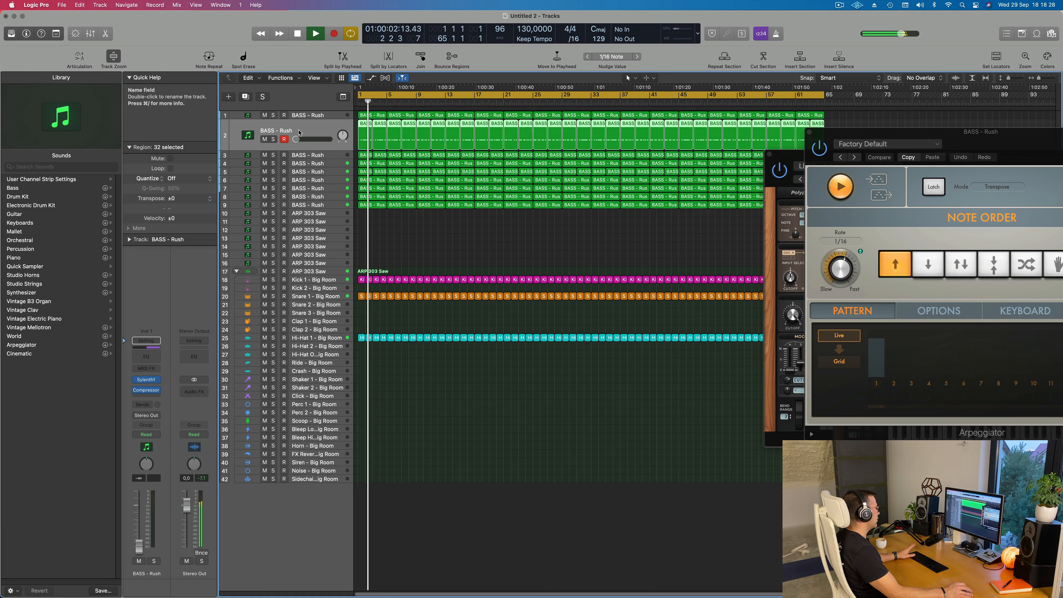
left_click(320, 164)
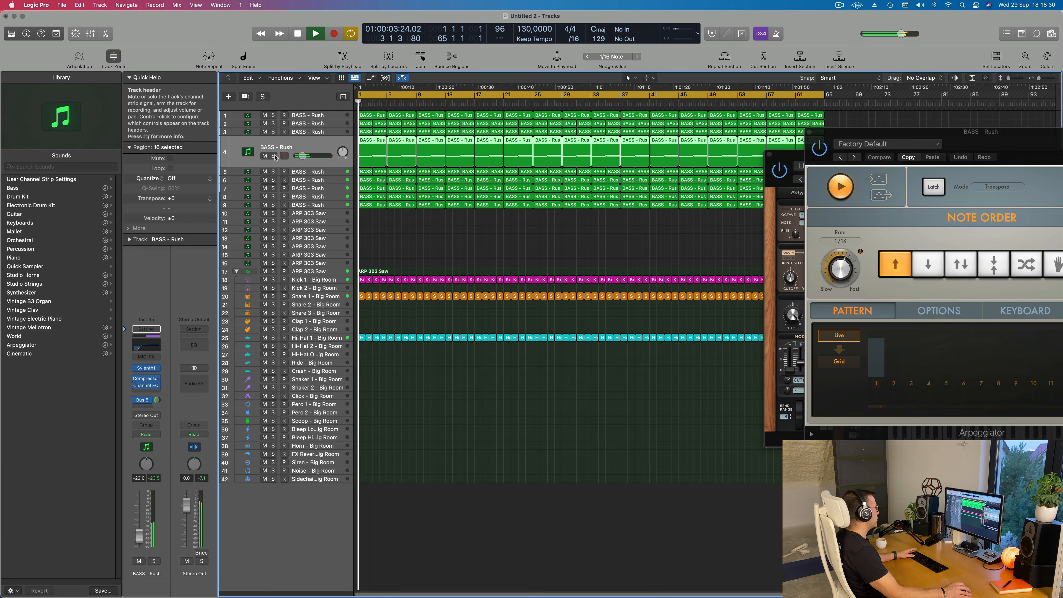